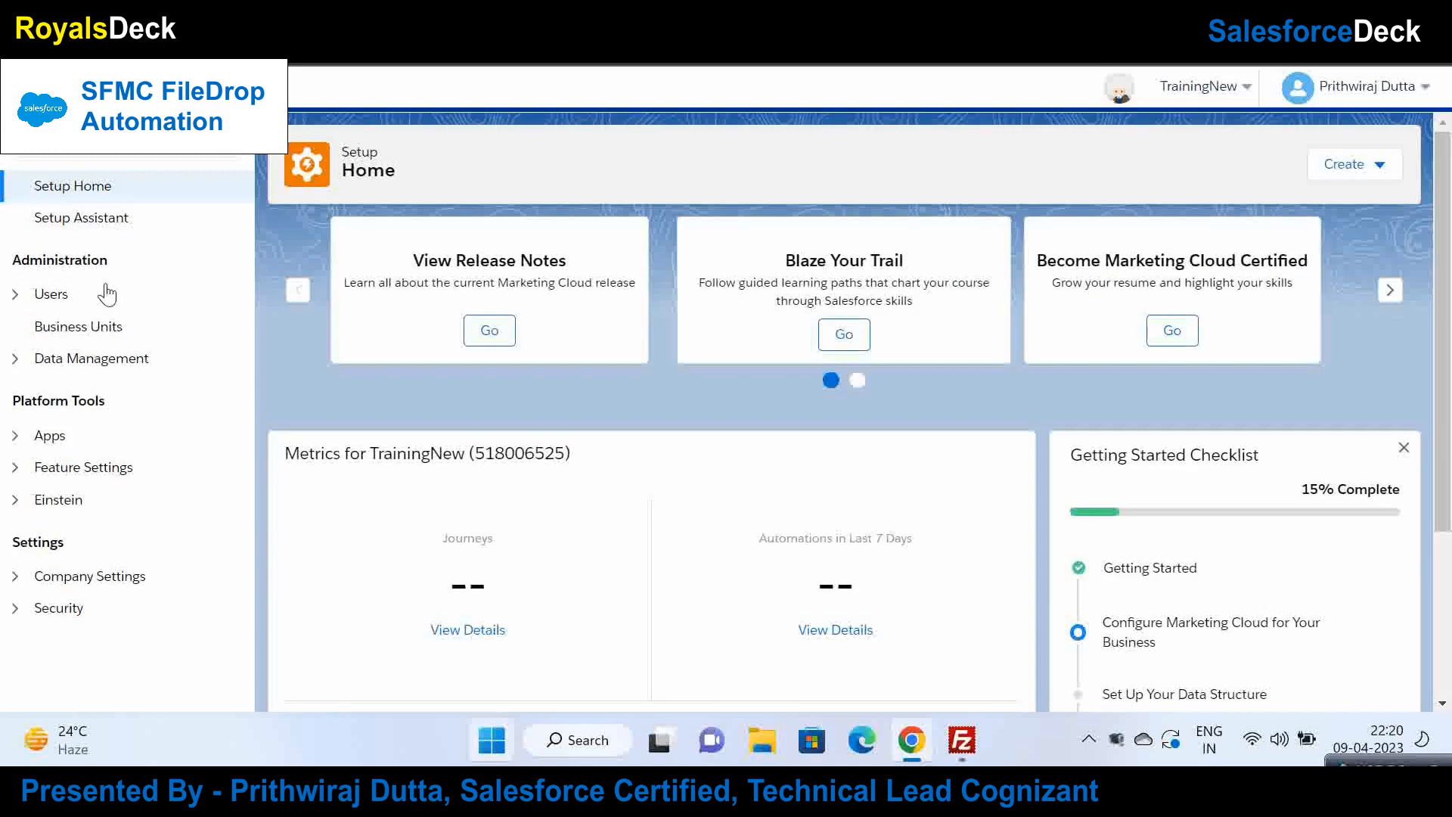
Step: Open the FTP Accounts page under Data Management in Setup
click(47, 296)
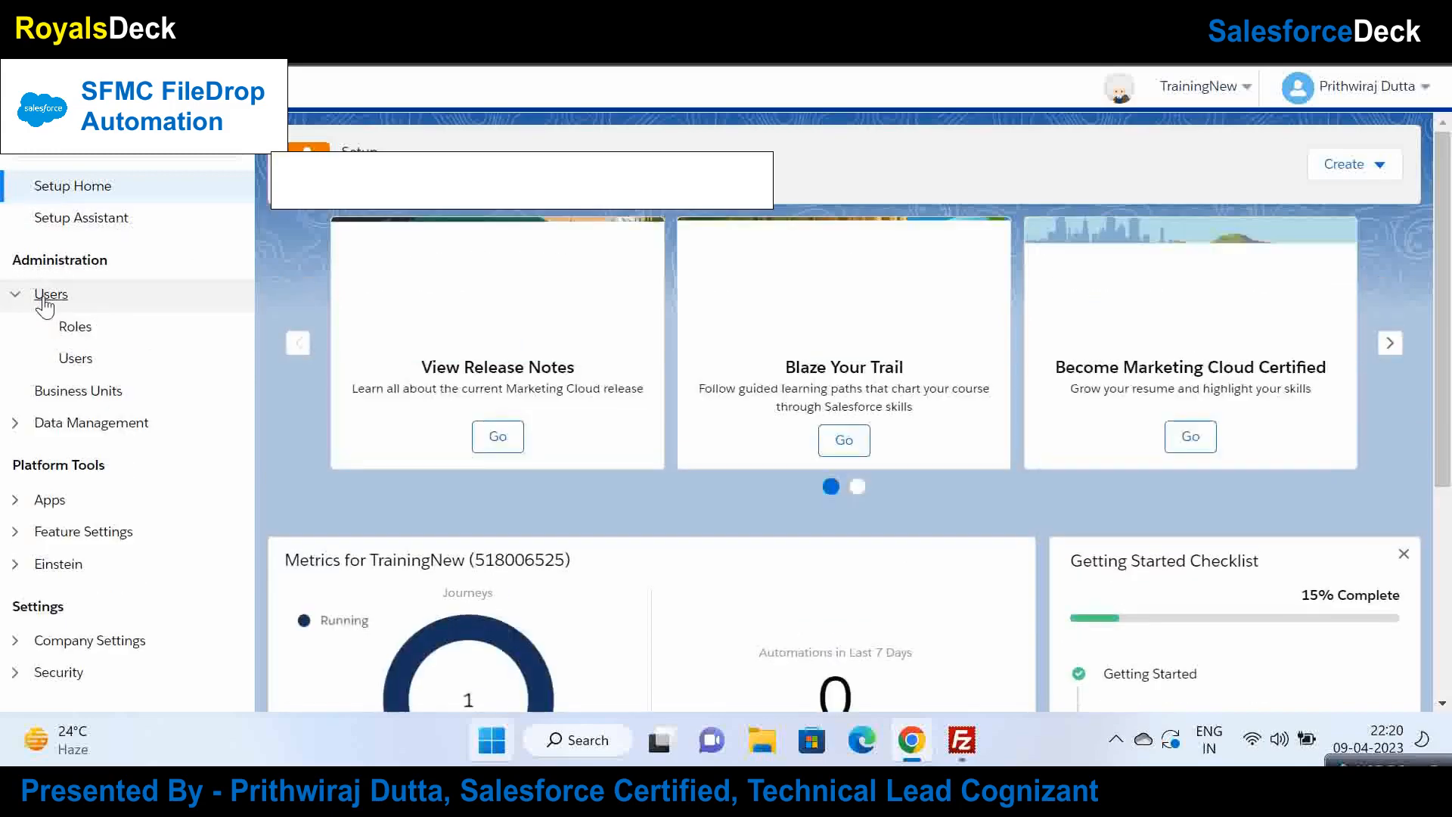
click(47, 298)
click(28, 361)
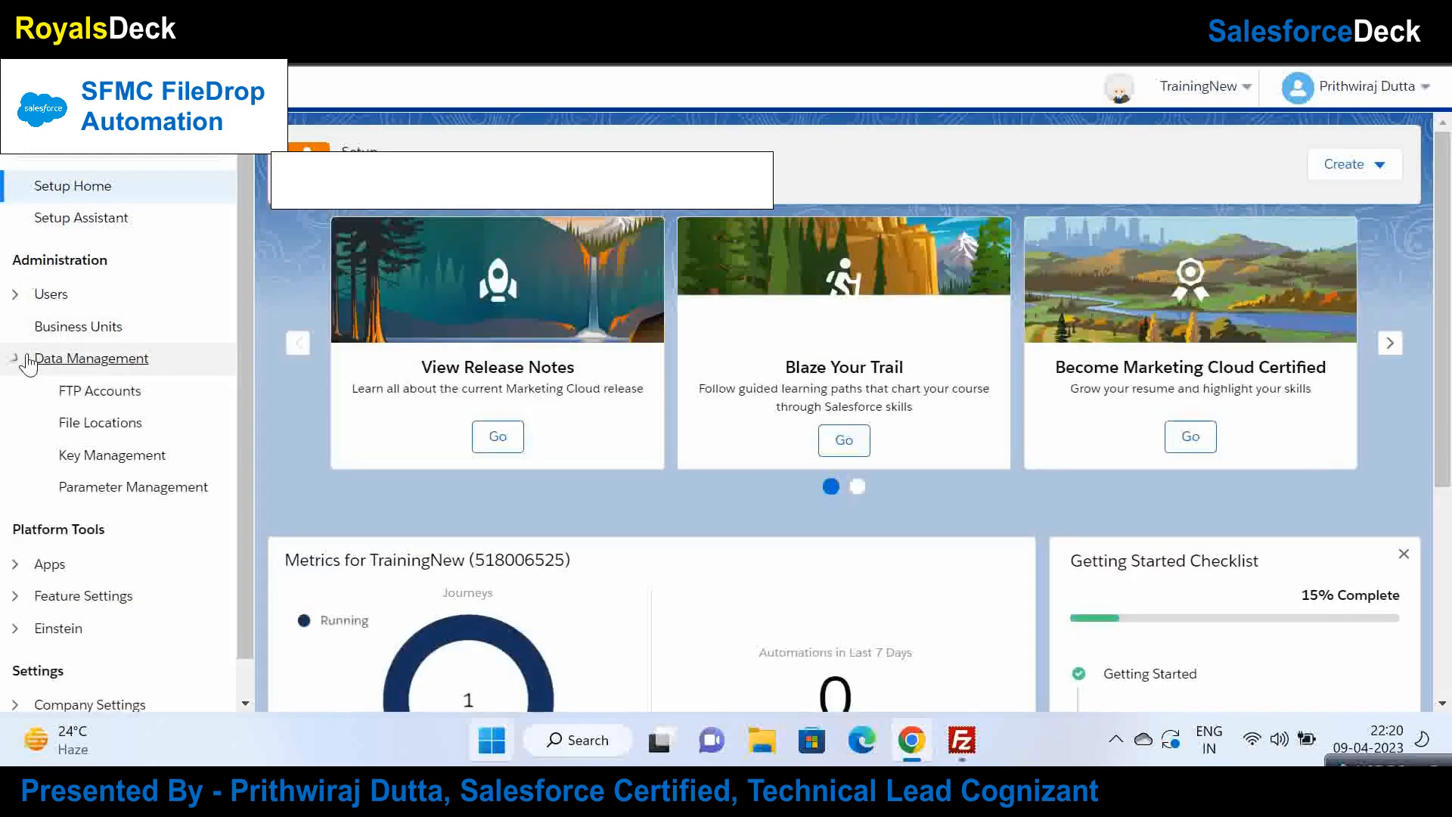
click(68, 393)
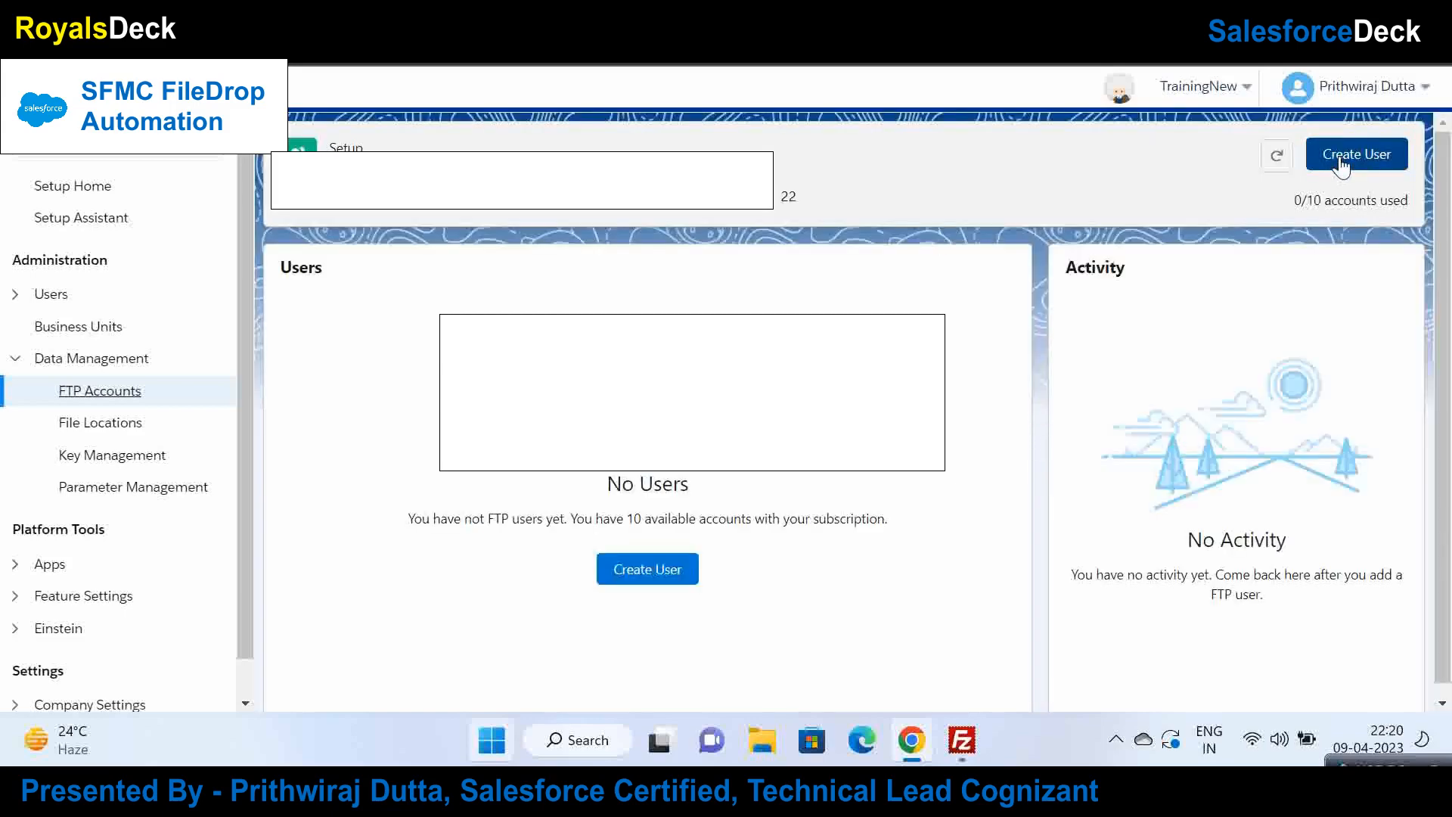
Step: Open a new FTP user form and enter the account password in both password fields
click(1341, 159)
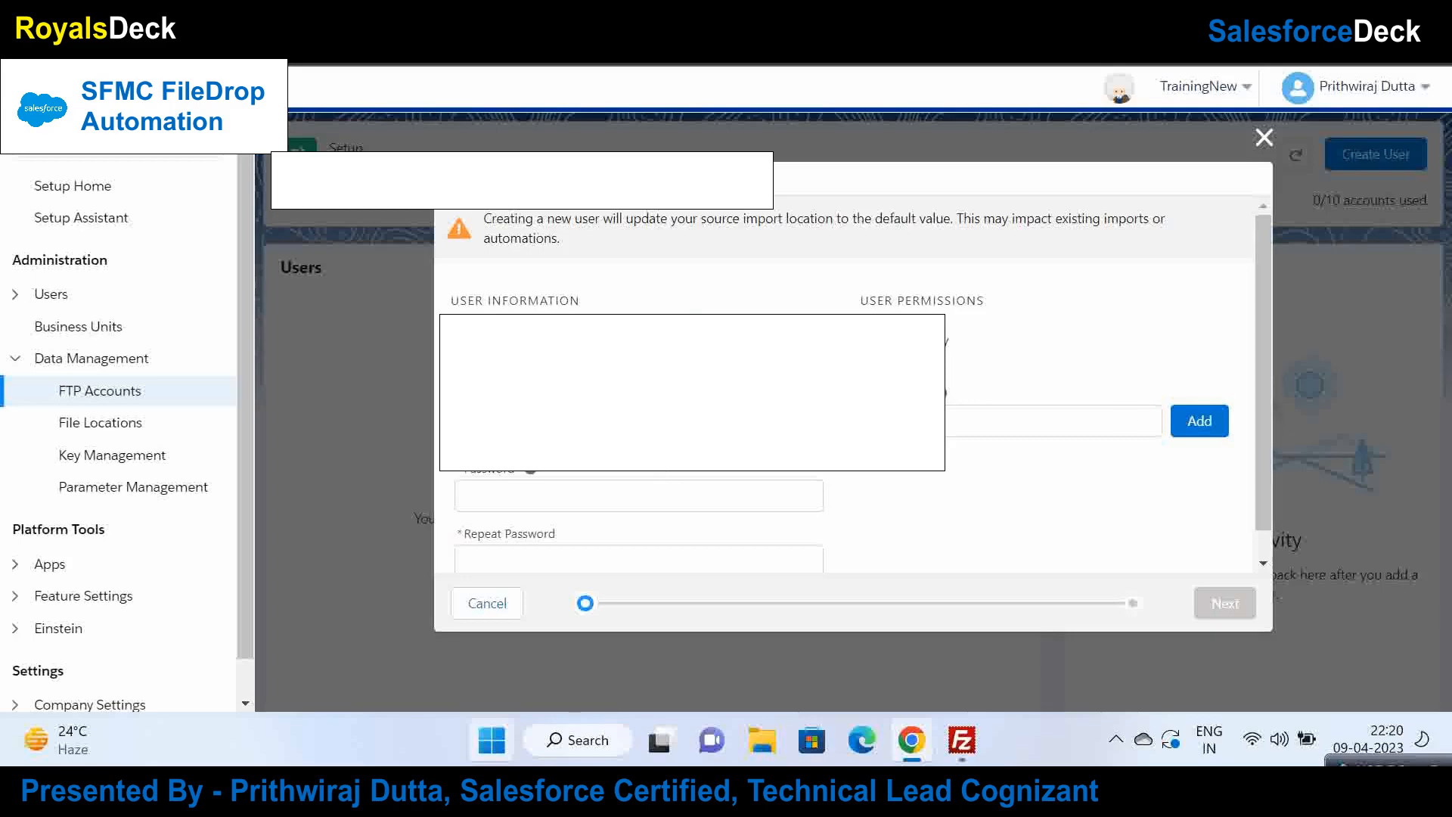
click(292, 419)
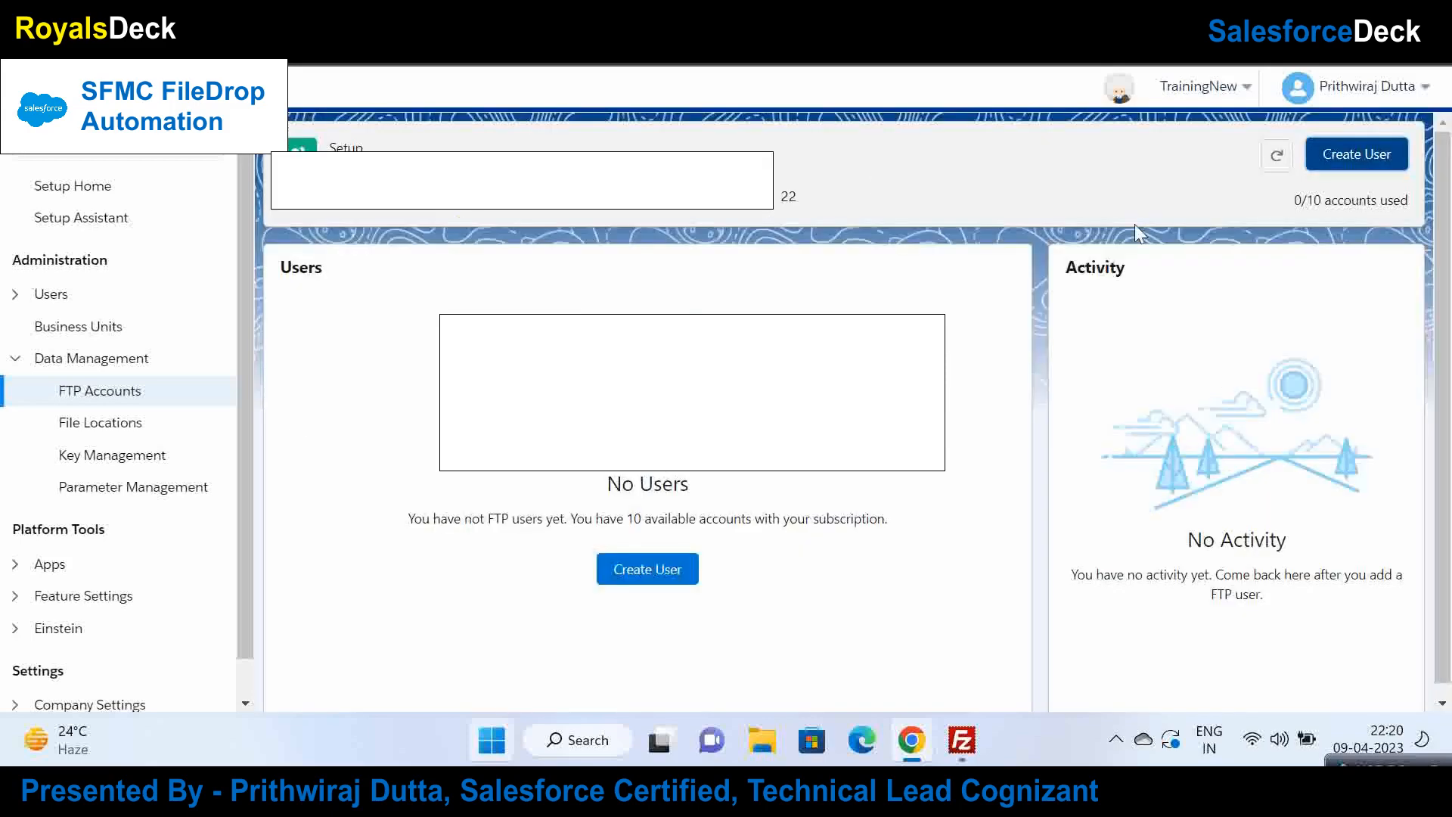
click(1357, 154)
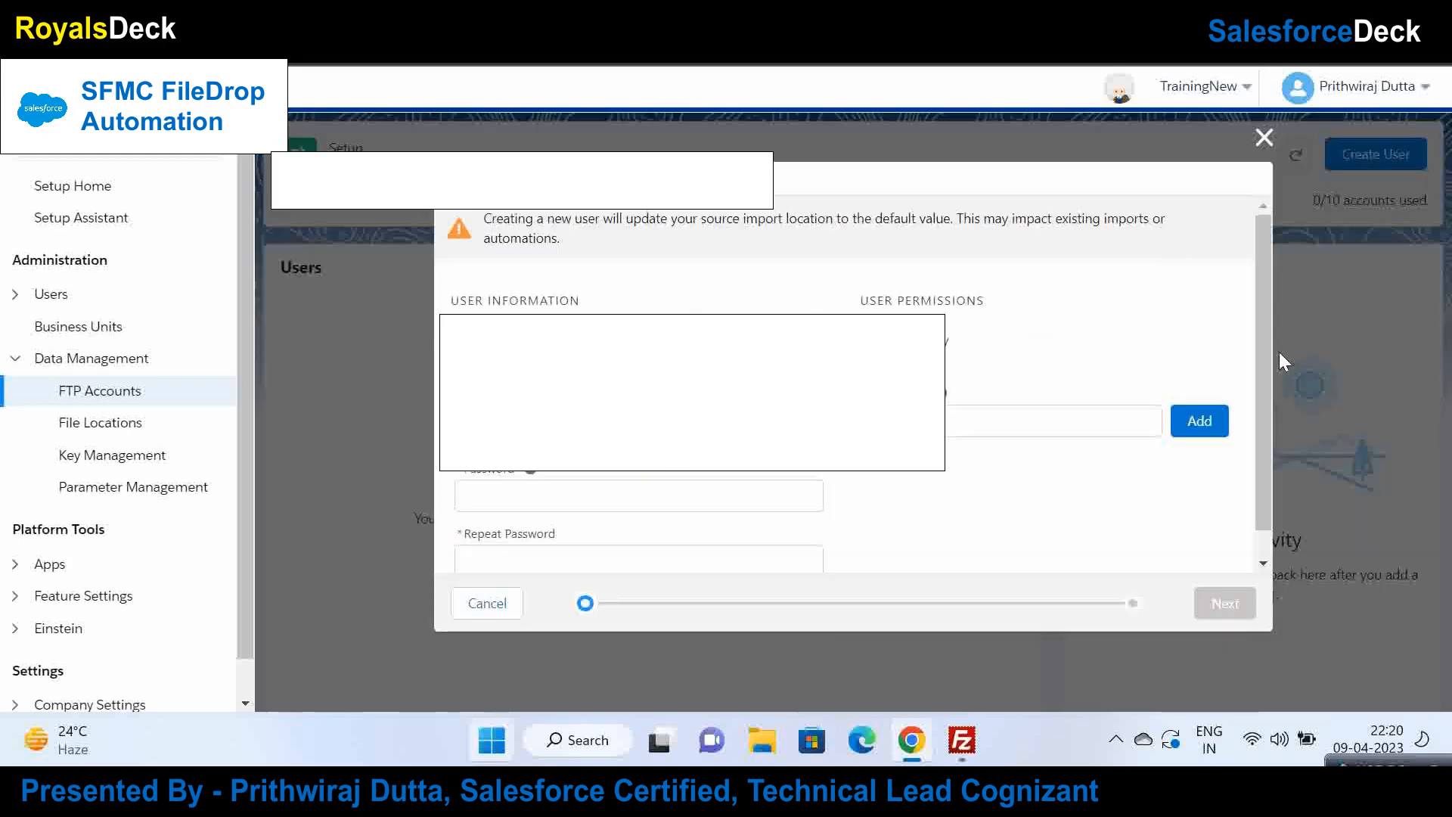
scroll(1268, 357, down, 1)
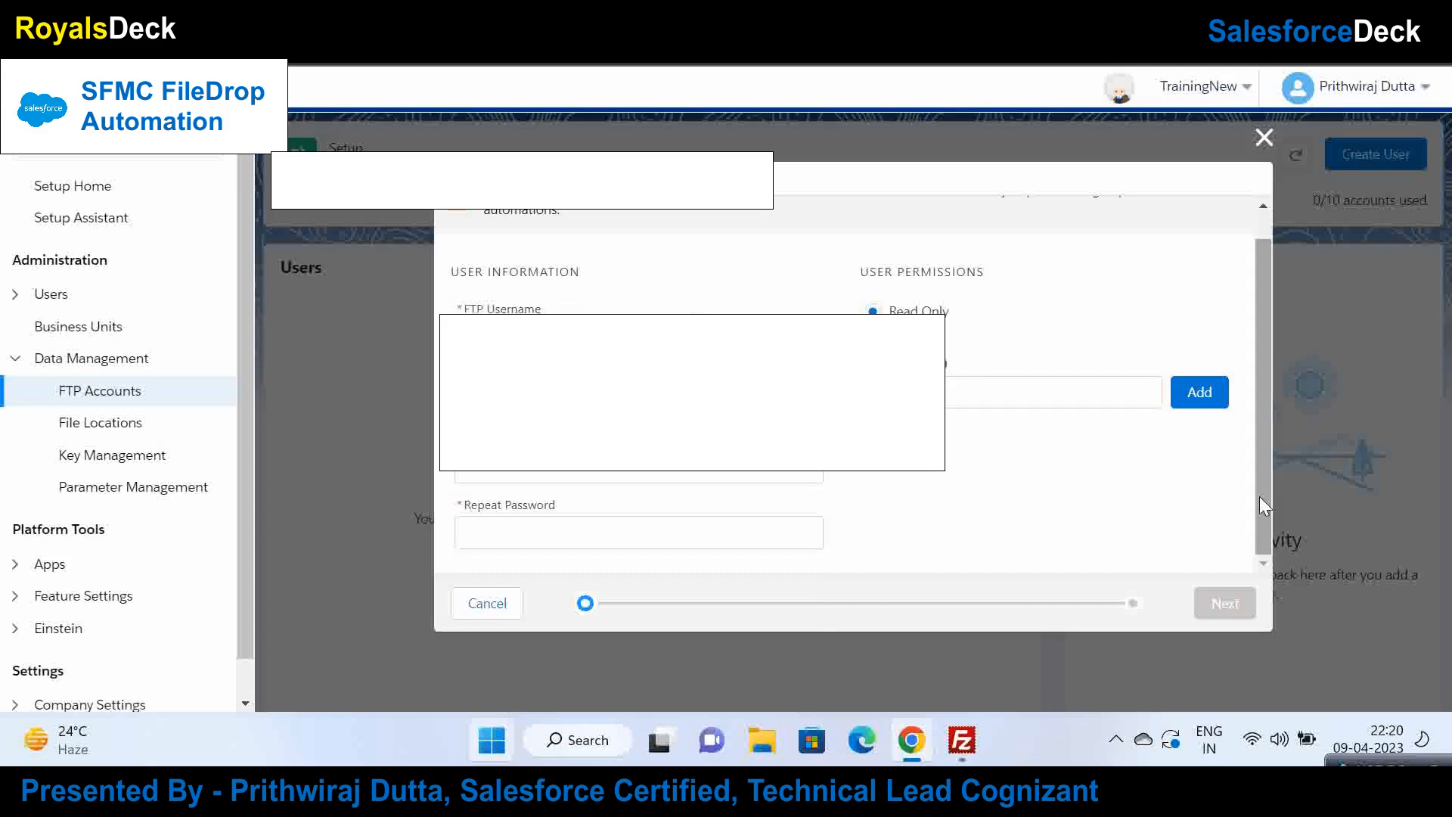
click(693, 477)
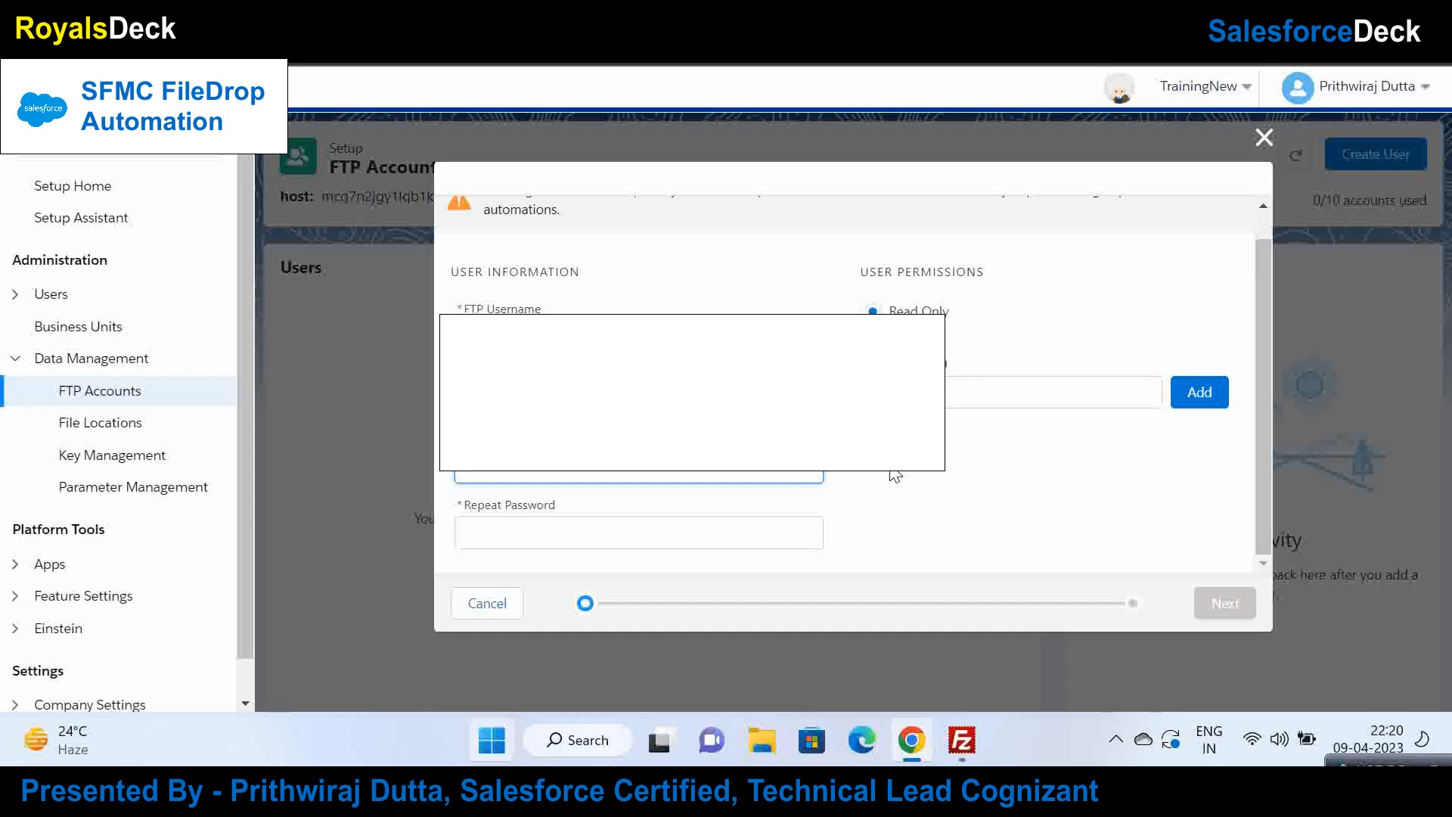
text(*****)
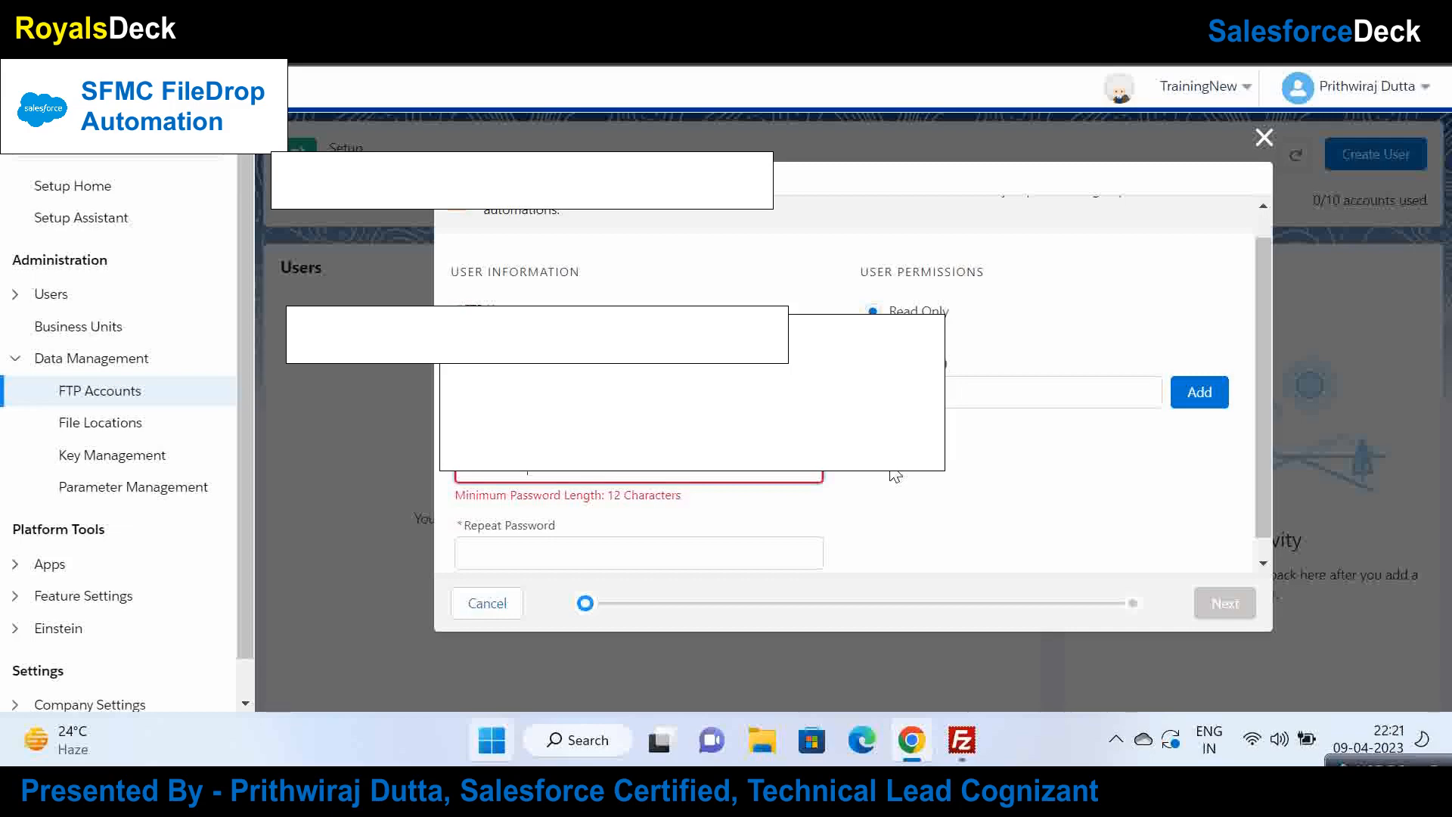
key(Tab)
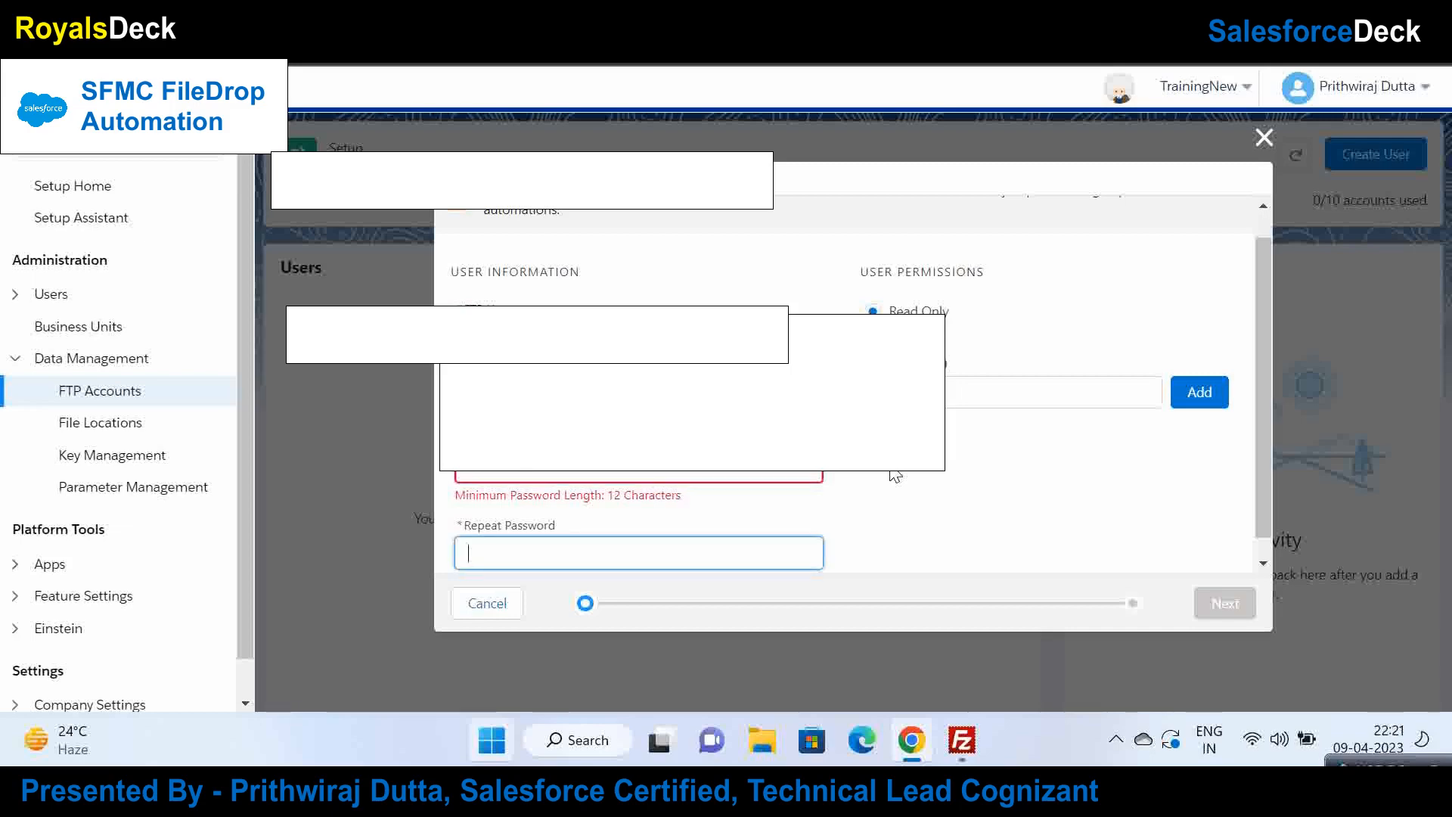
click(760, 470)
text(•)
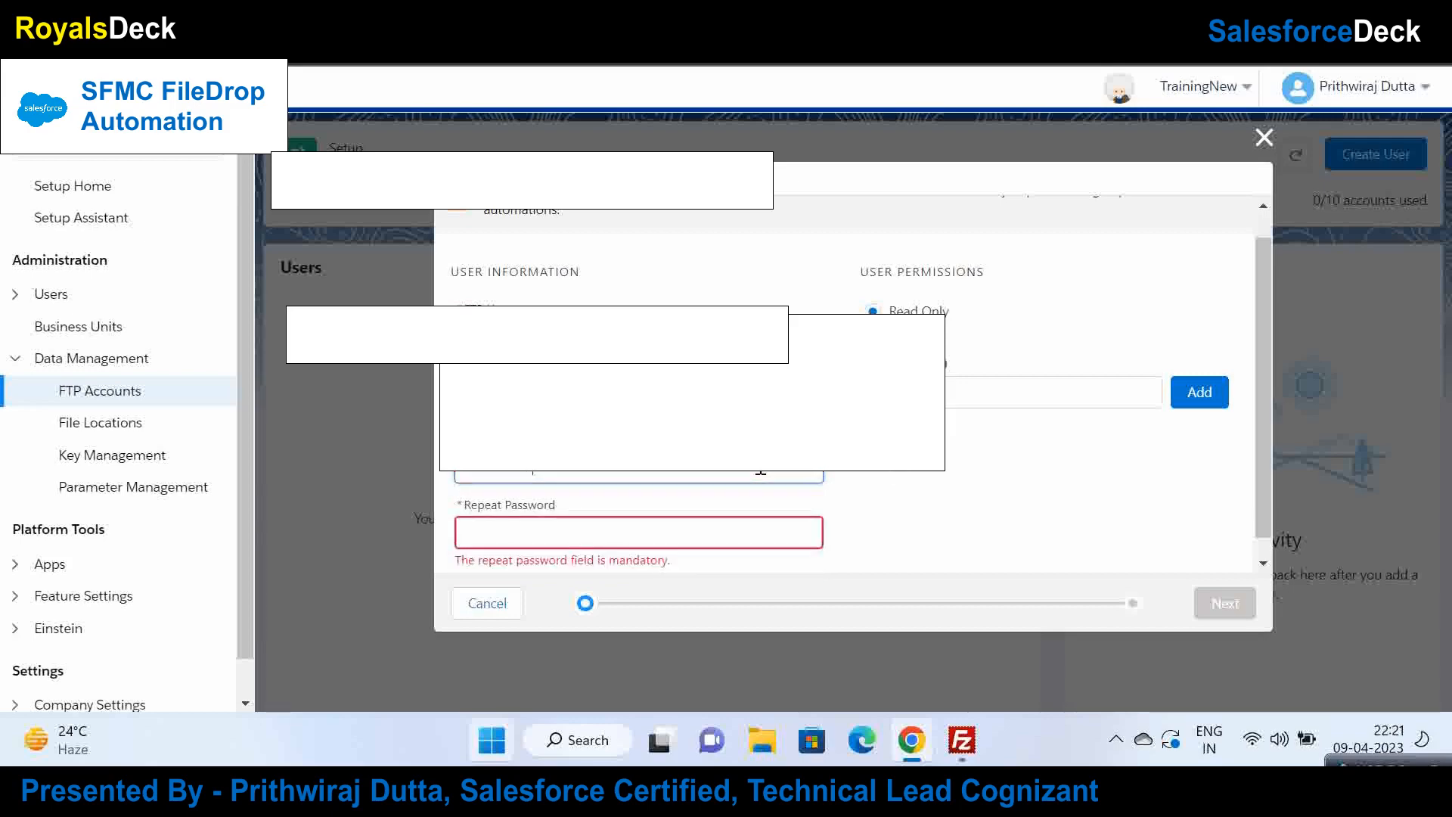
key(Tab)
text(••)
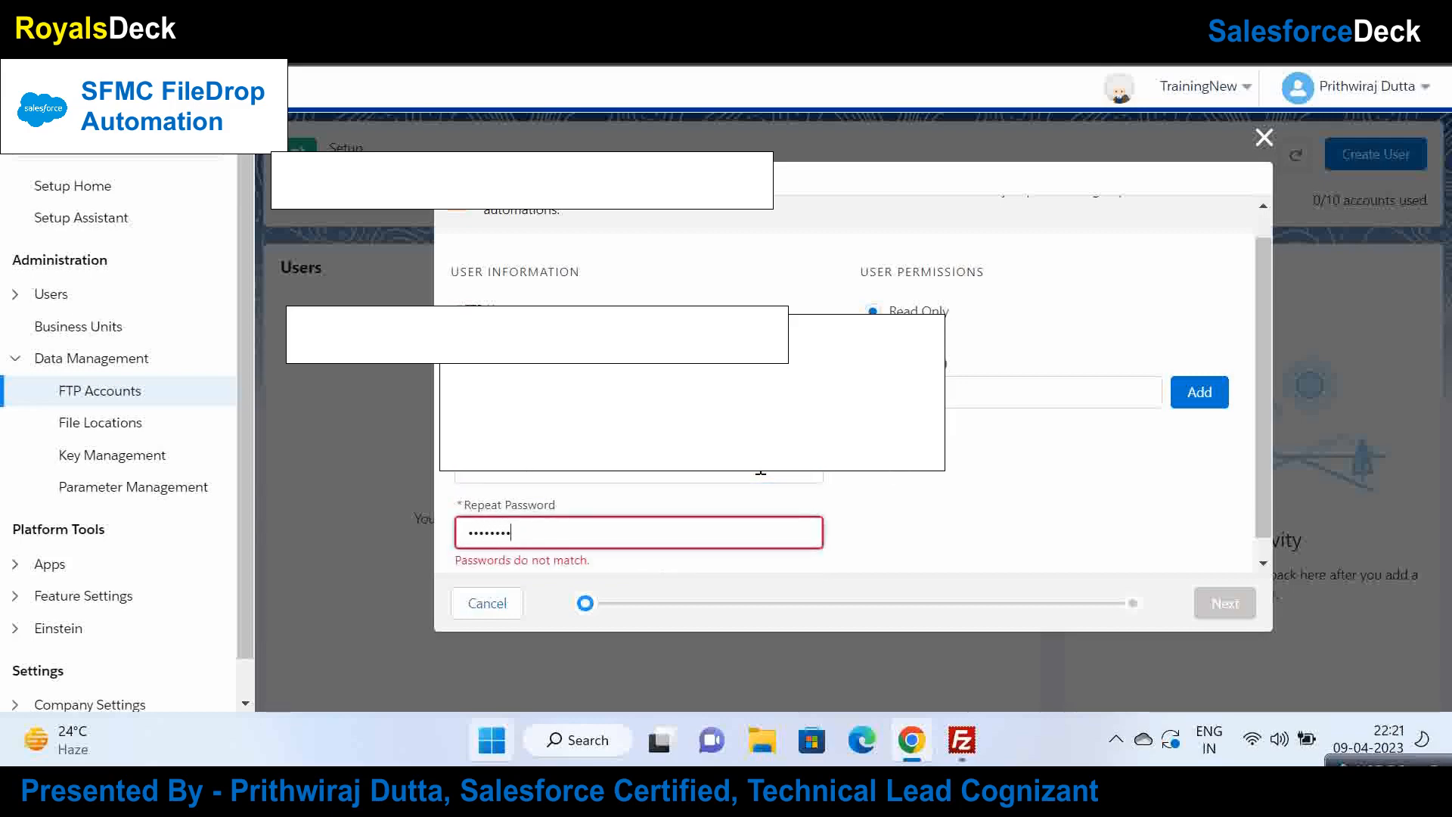
text(•)
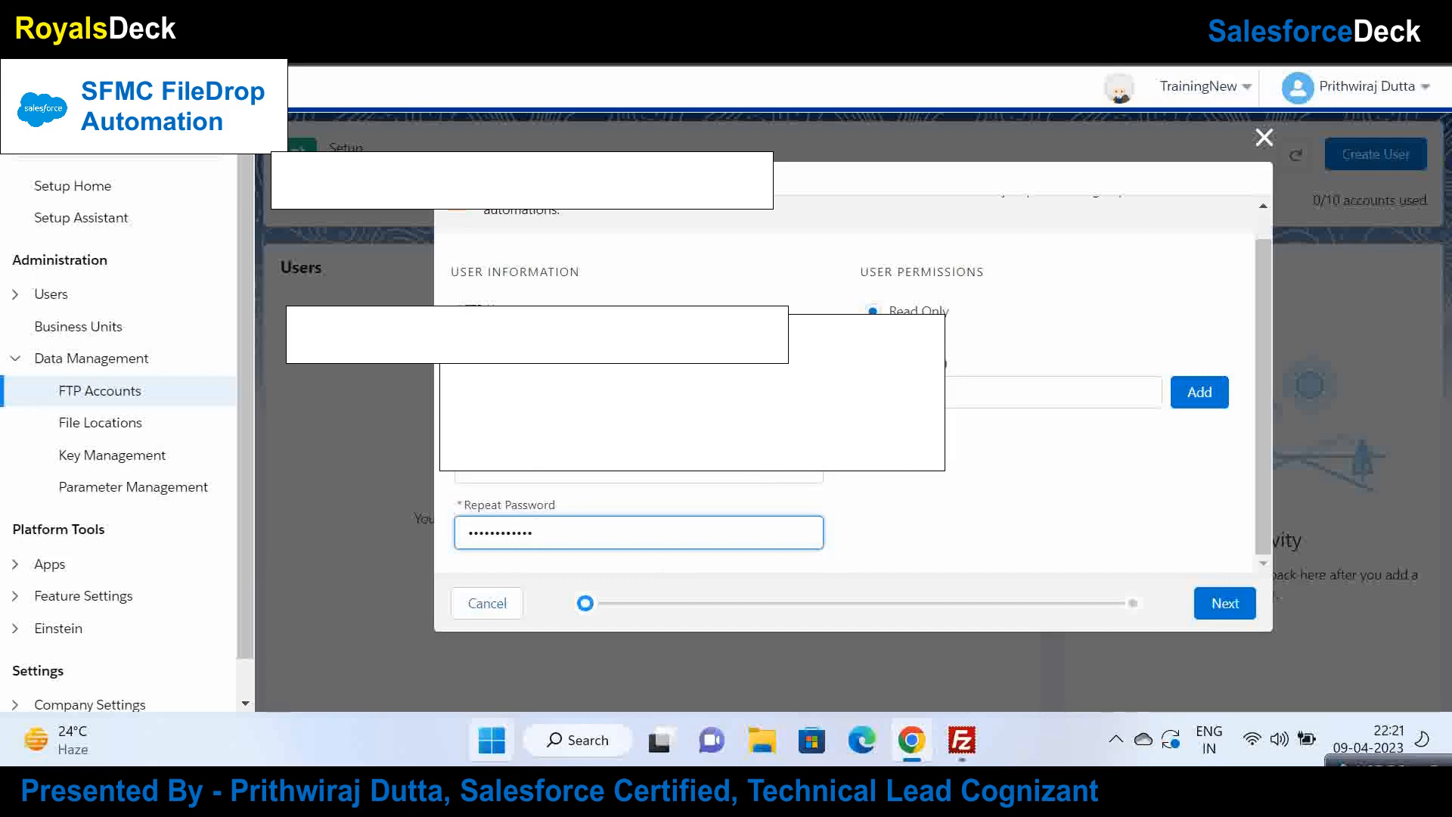
Step: Change the user's permission from read-only and continue to the authentication options step
click(1042, 528)
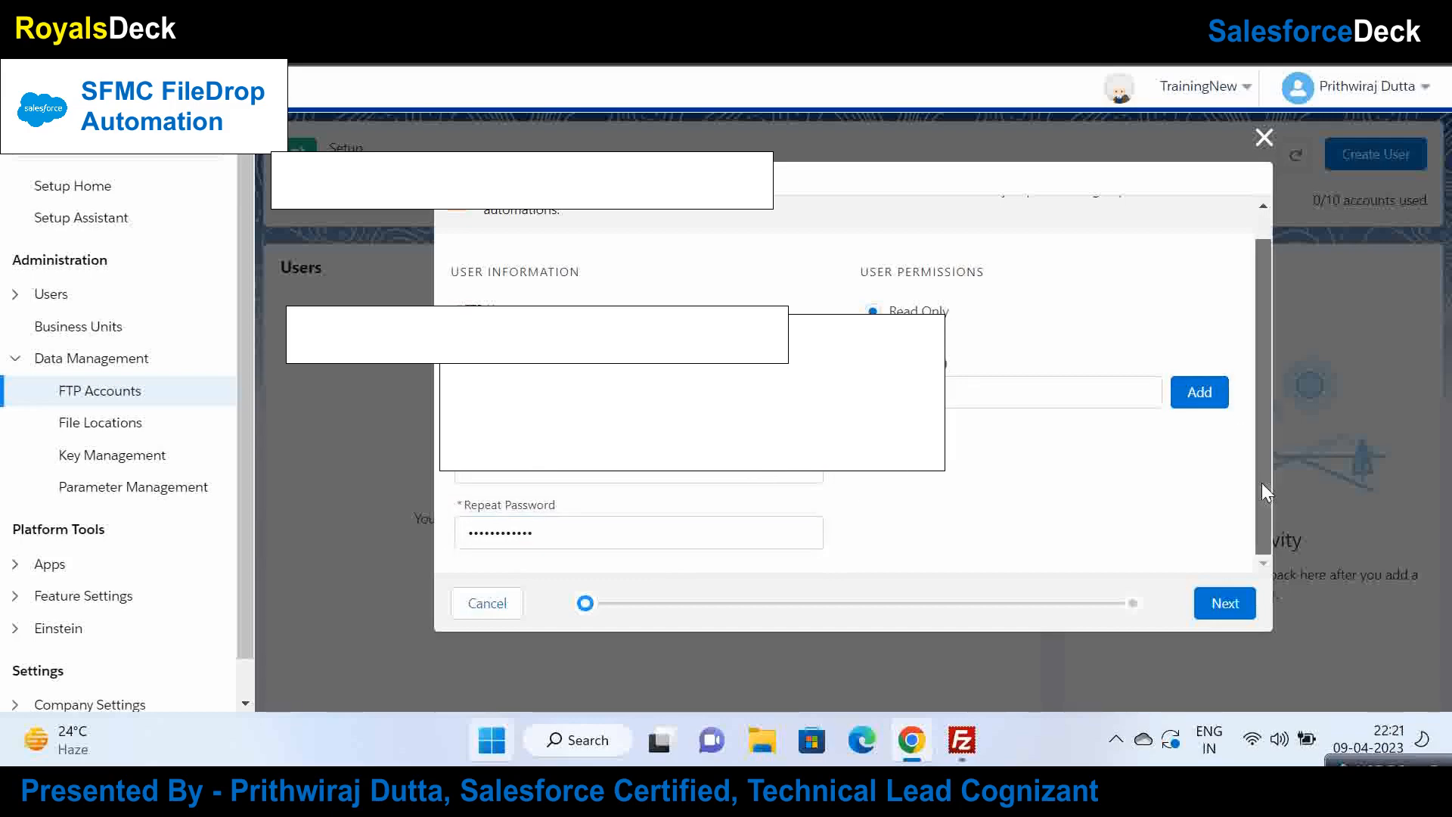
click(874, 335)
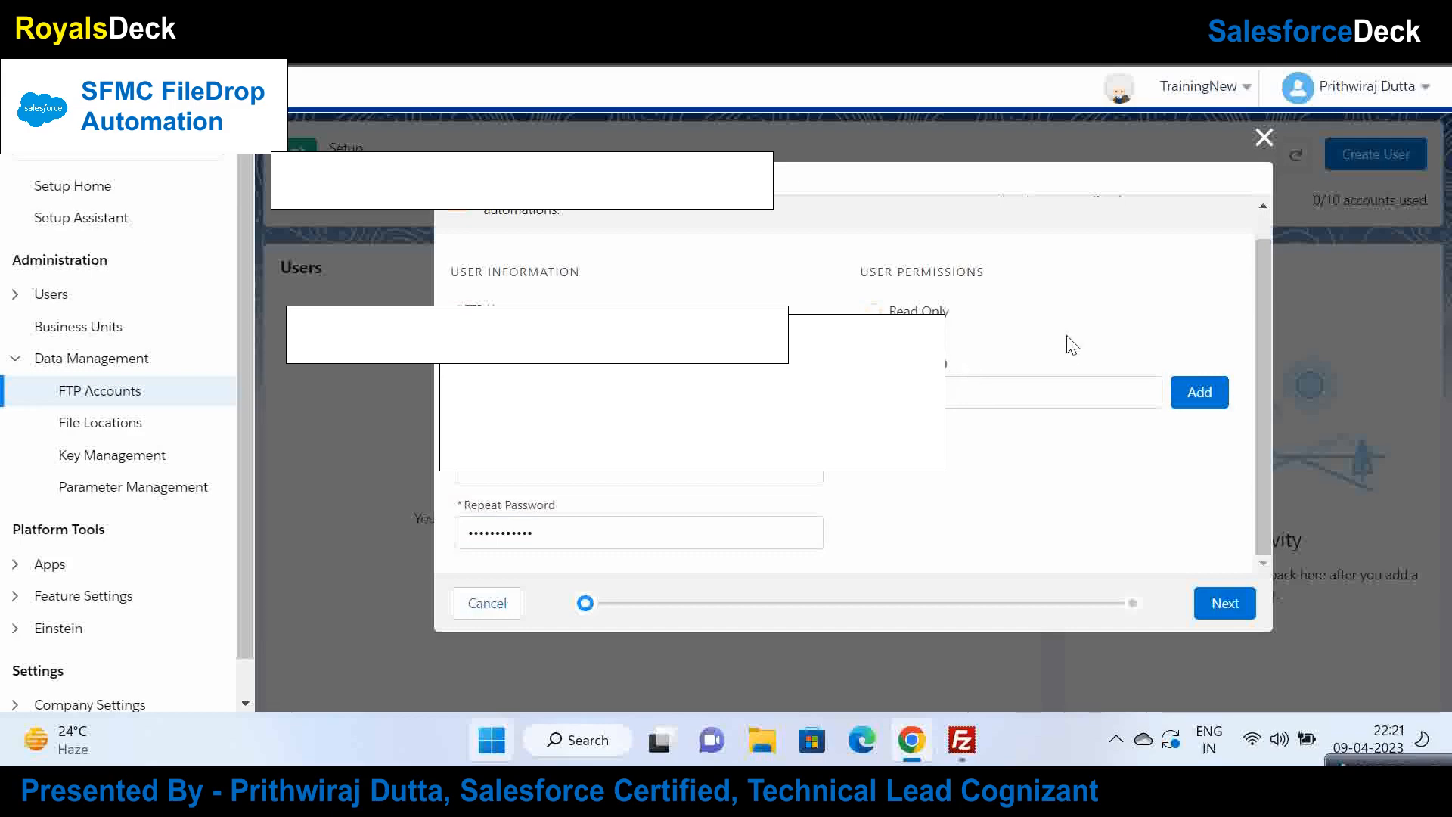
click(1225, 604)
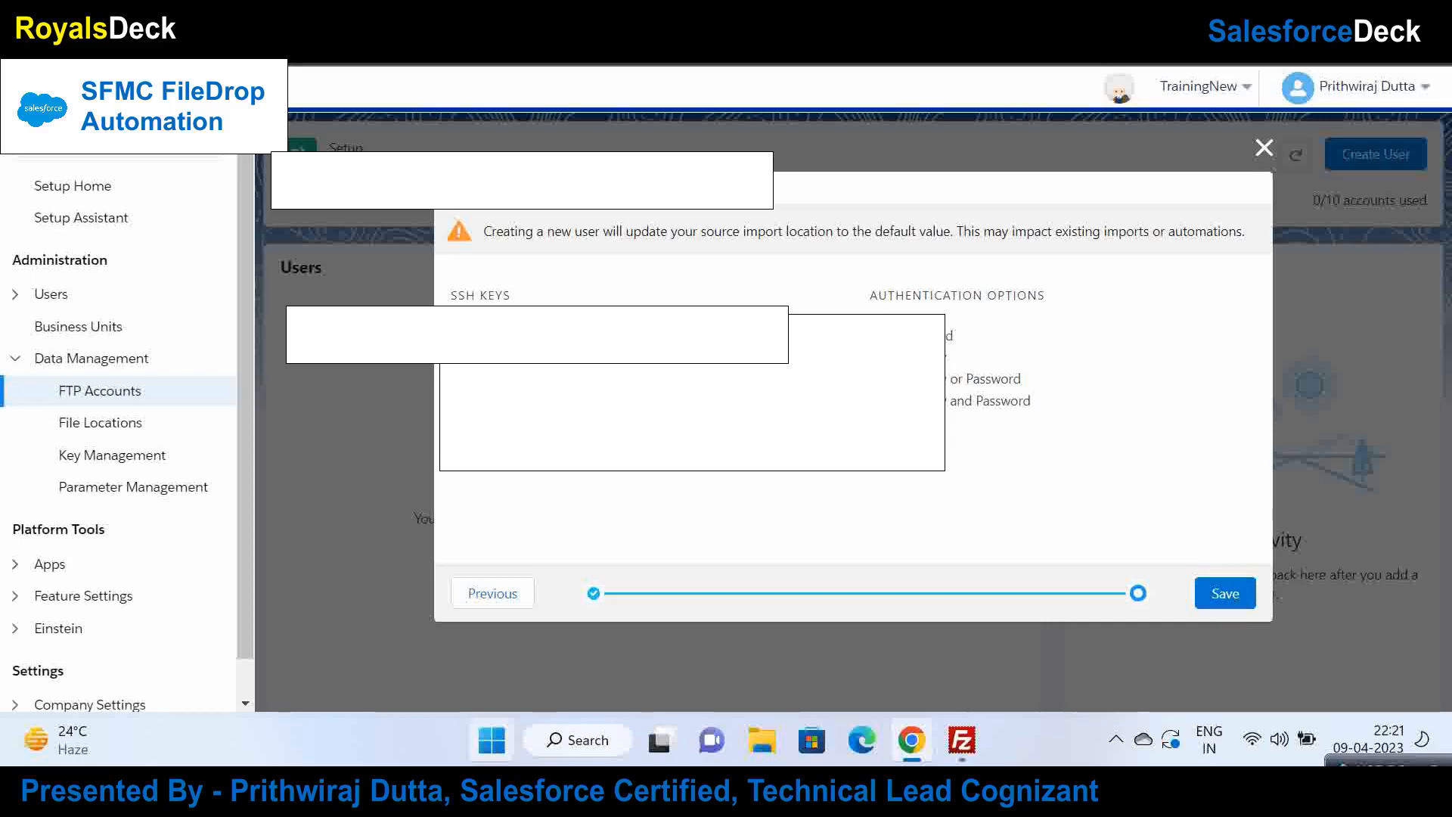
Step: Save the FTP user, refresh to show 1/10 accounts used, and copy the FTP server URL
click(1224, 597)
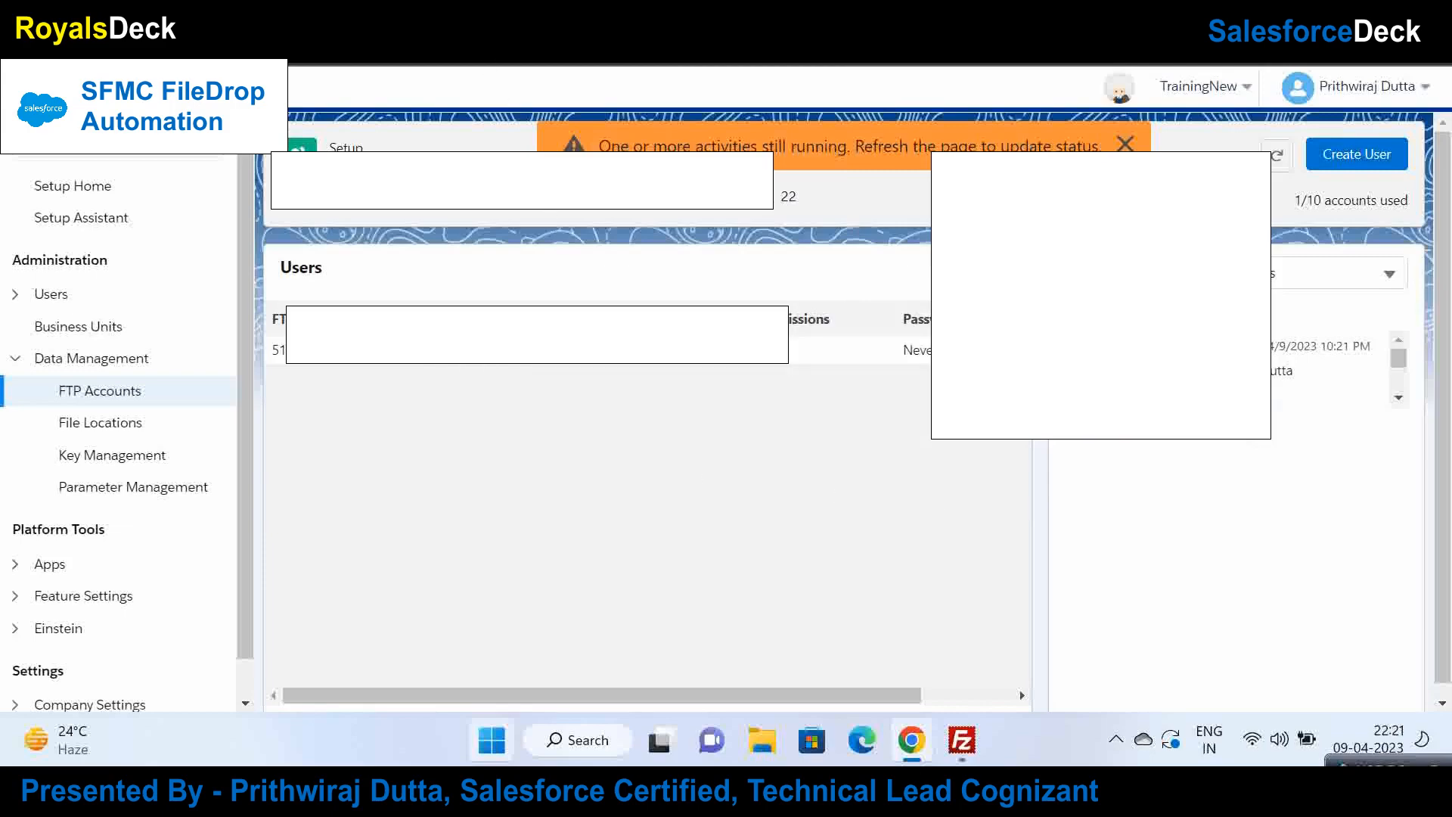
key(F5)
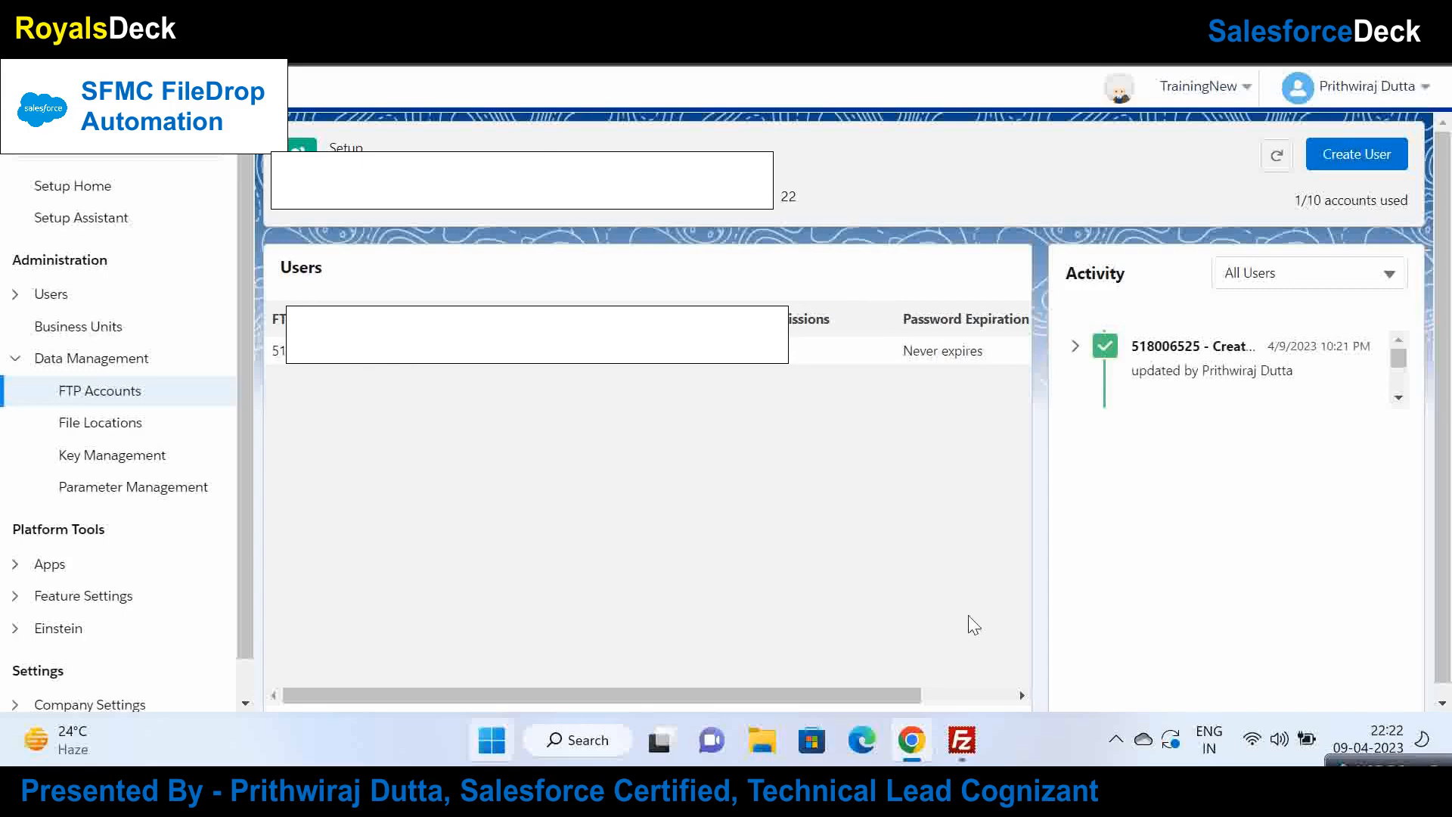
click(721, 212)
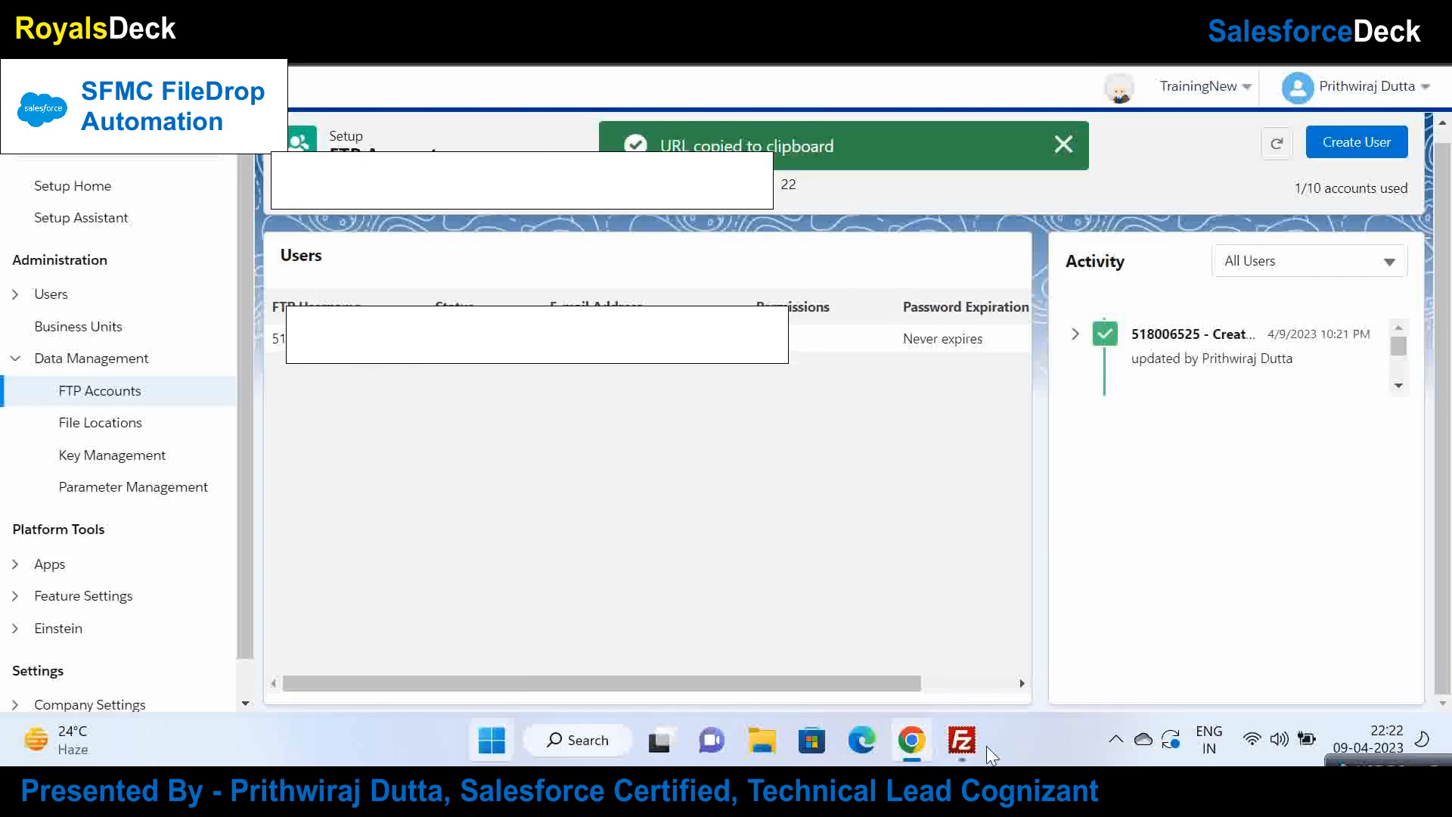
Step: Bring FileZilla to the front, showing the local user folder and no server connection
click(962, 742)
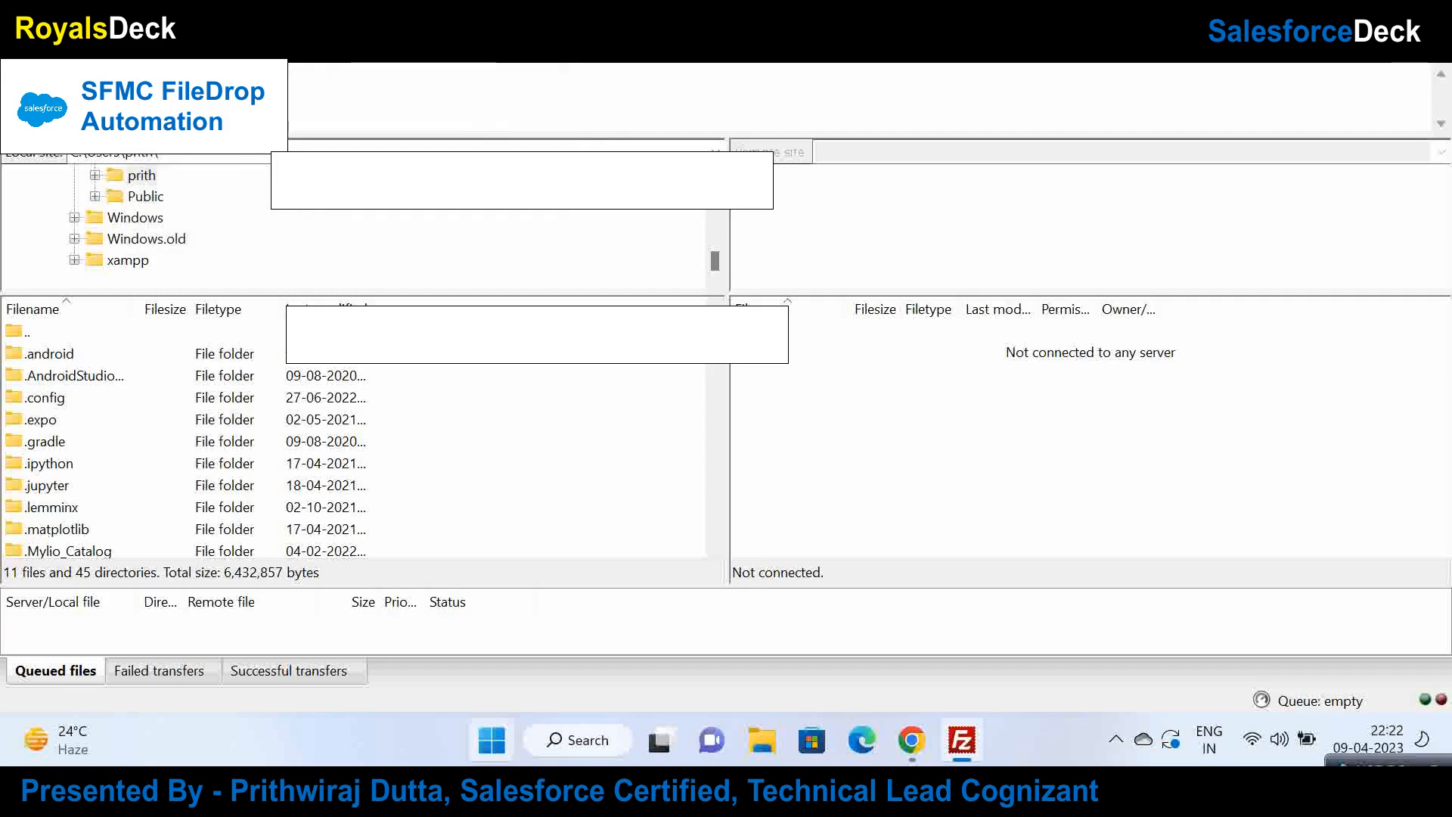
key(alt+Tab)
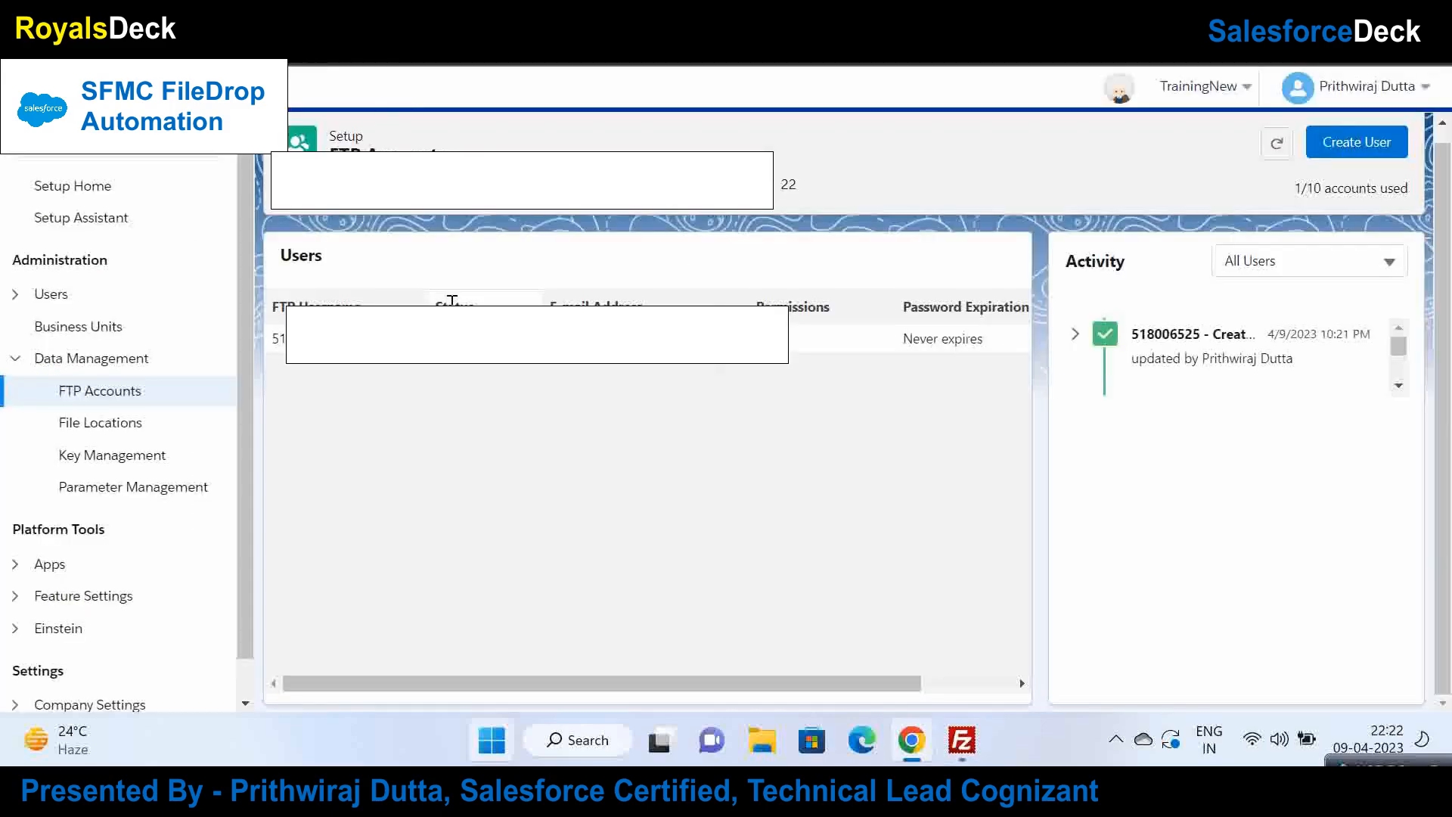
key(alt+Tab)
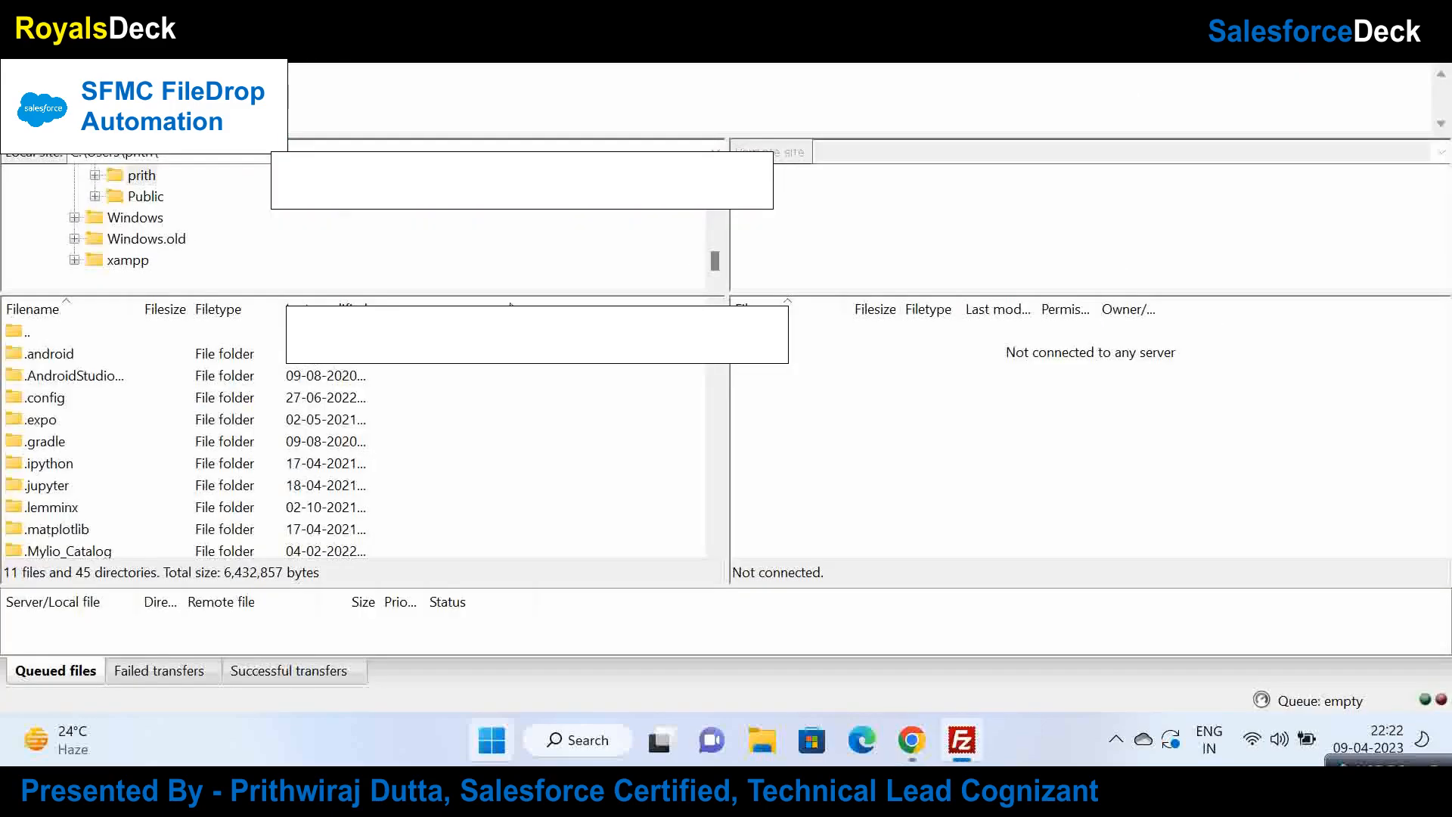
key(alt+v)
click(506, 66)
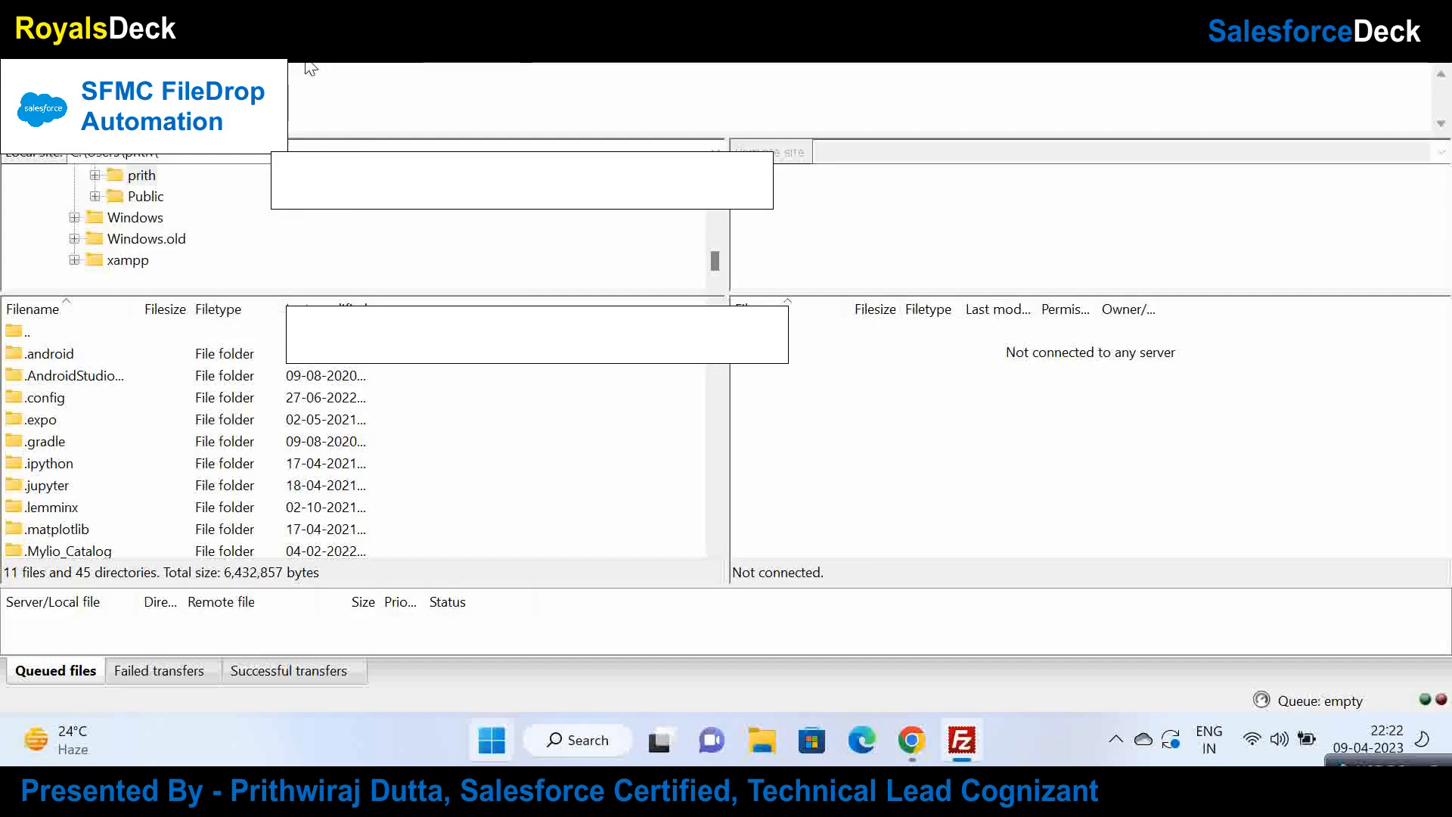
key(alt+Tab)
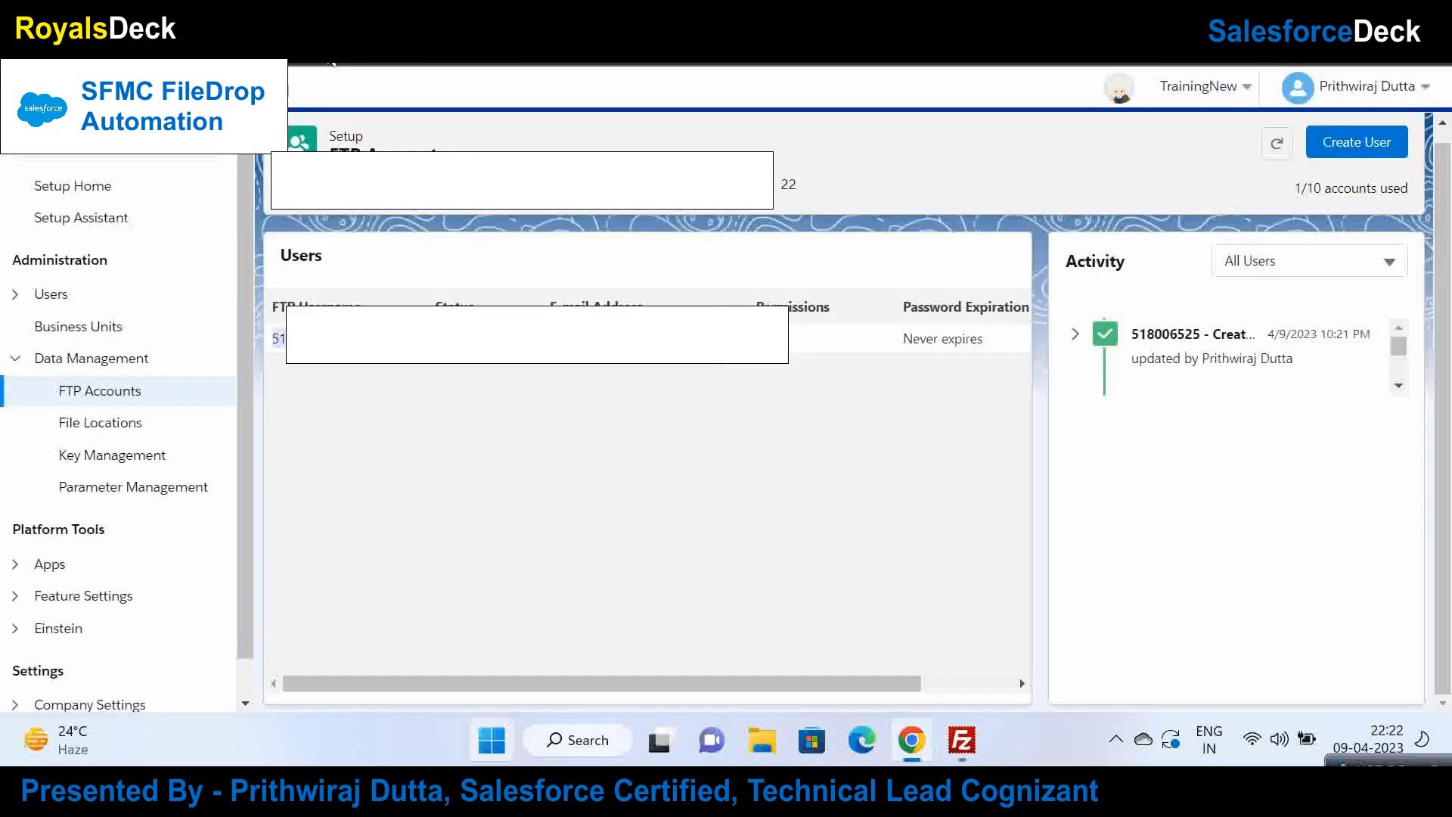
key(alt+Tab)
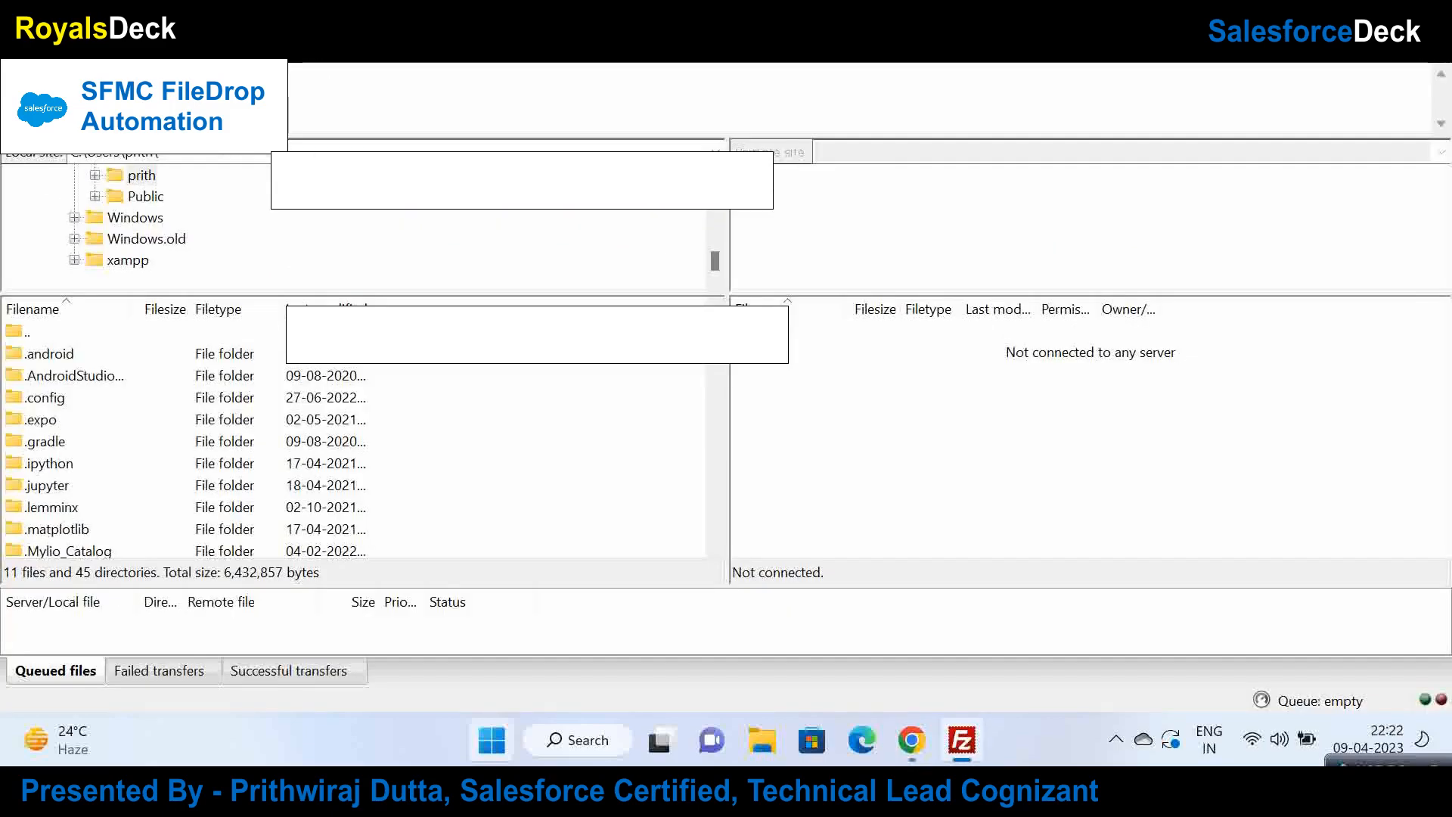
Step: Quickconnect FileZilla to the Marketing Cloud SFTP server, accepting the host key, and open the empty Import folder
click(696, 62)
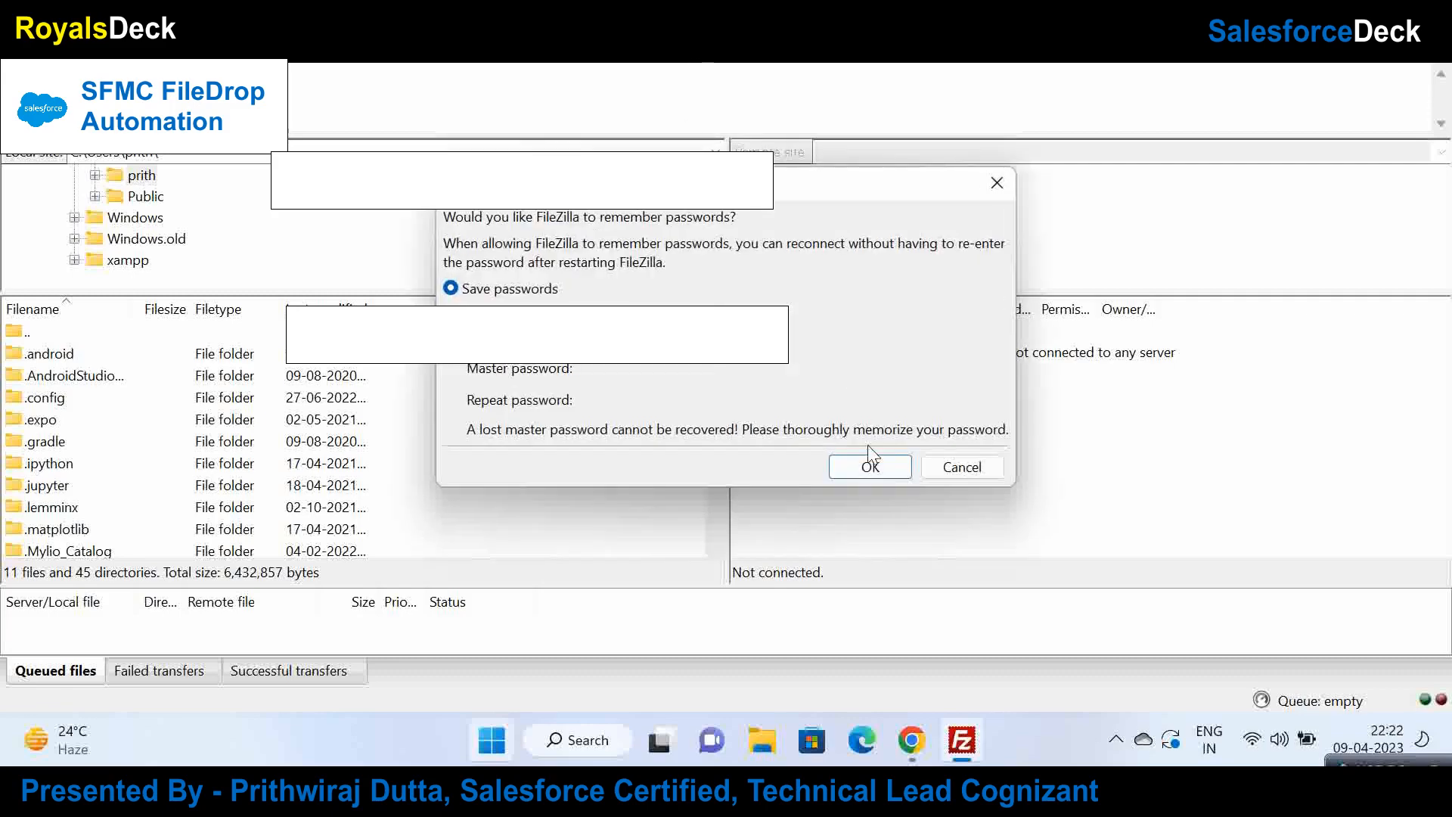
click(869, 463)
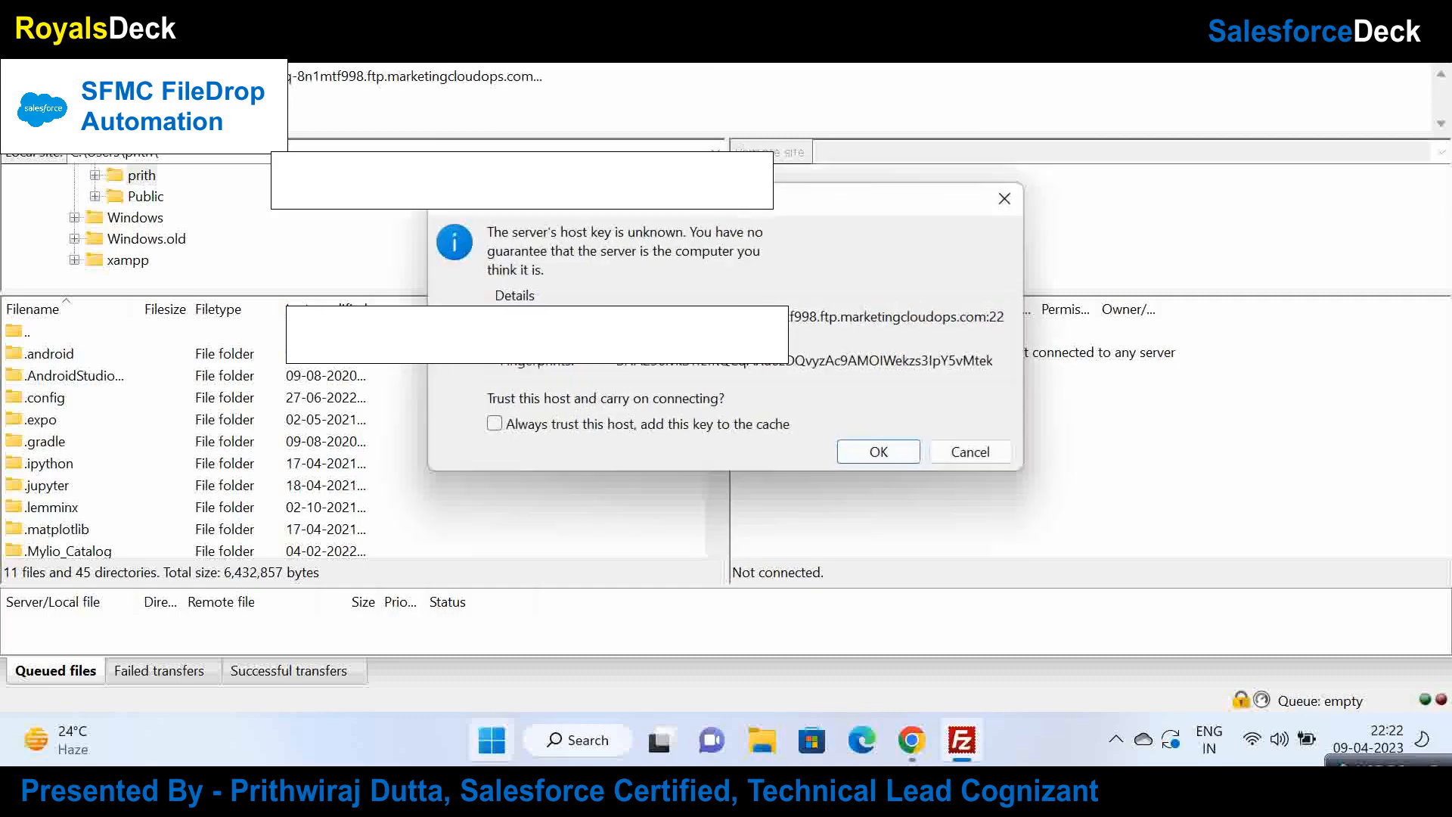
click(885, 453)
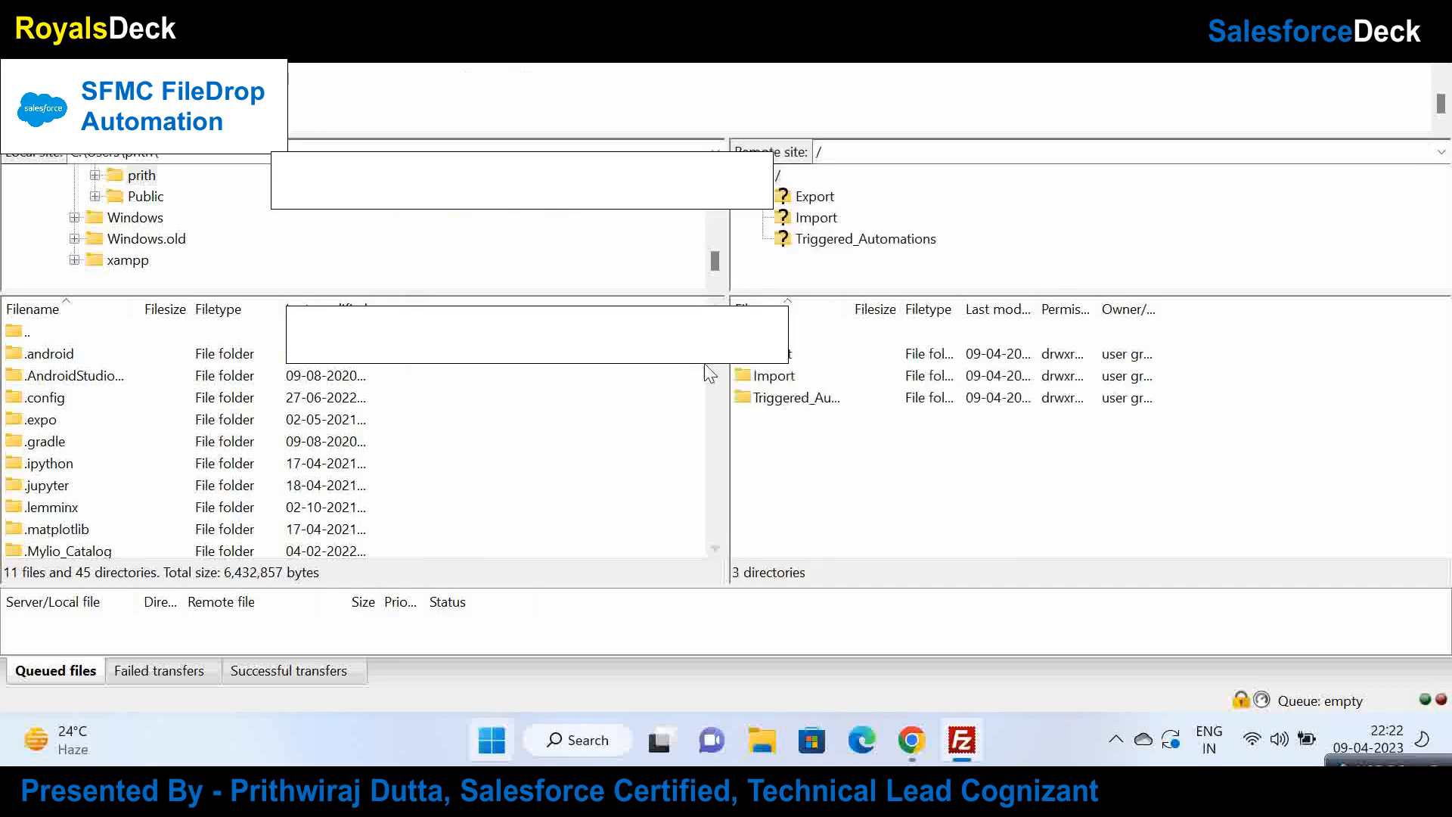
click(814, 218)
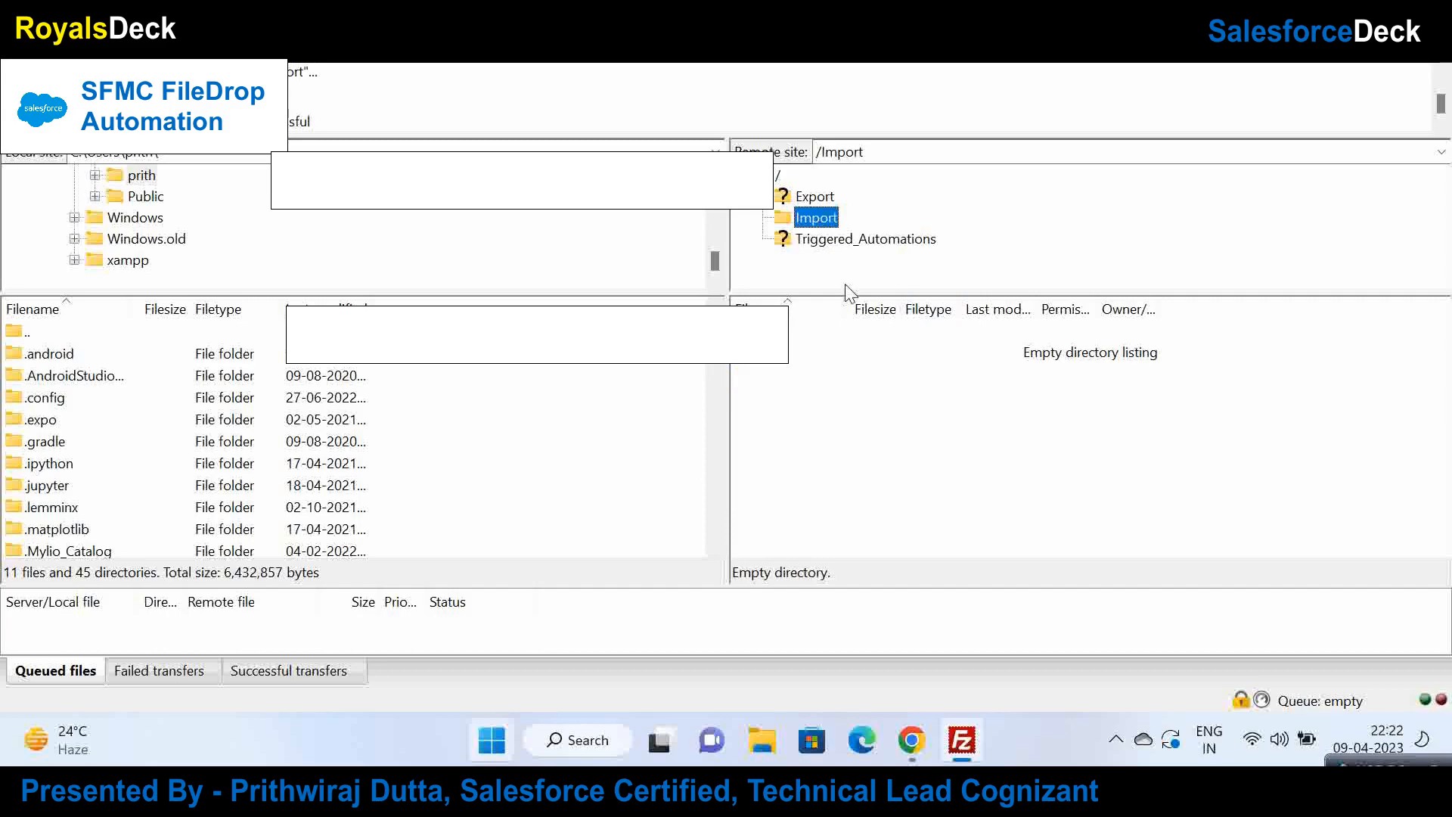
click(912, 738)
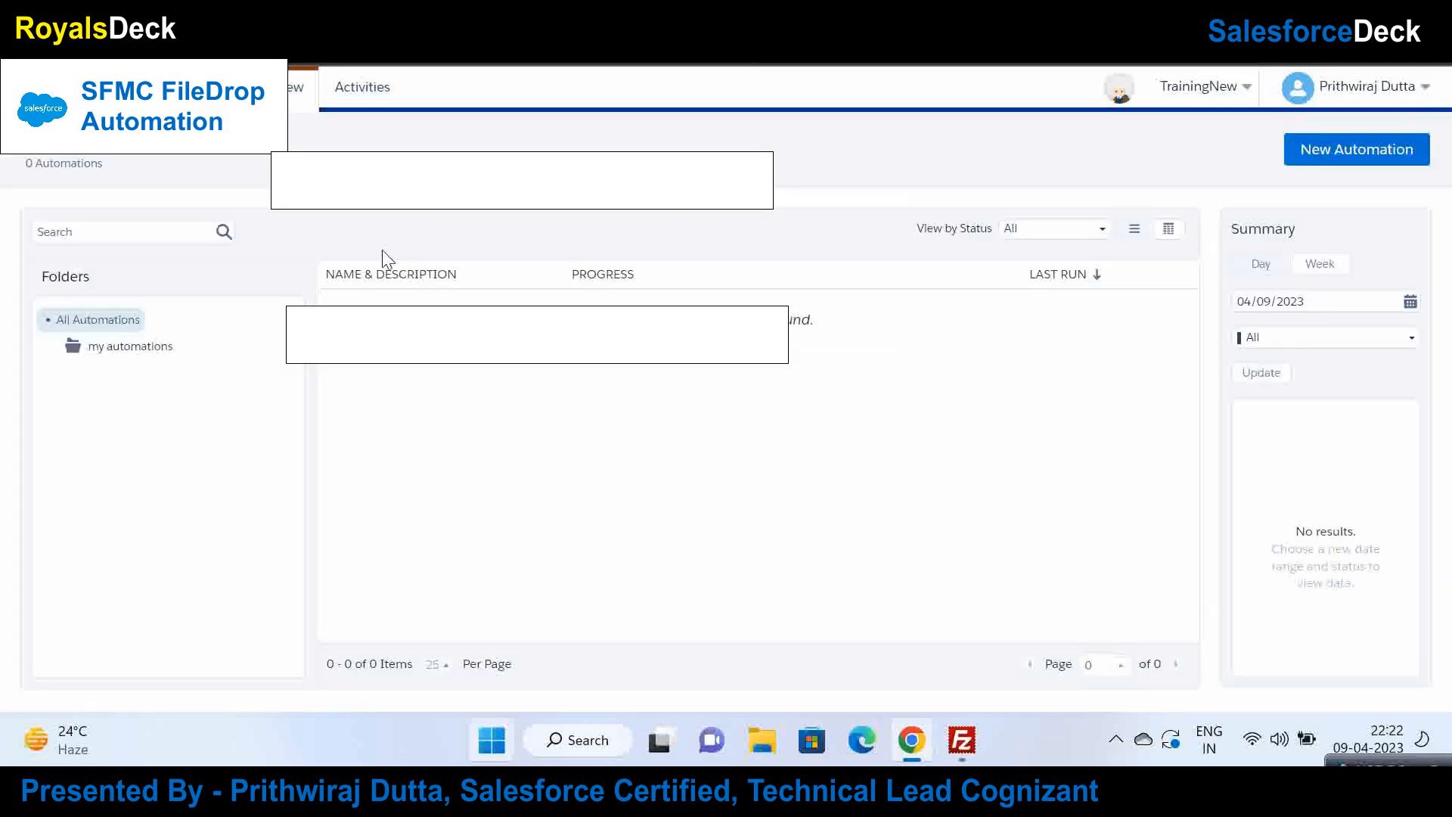
Step: Create a new automation named MyAutomation with File Drop as its starting source
click(1298, 160)
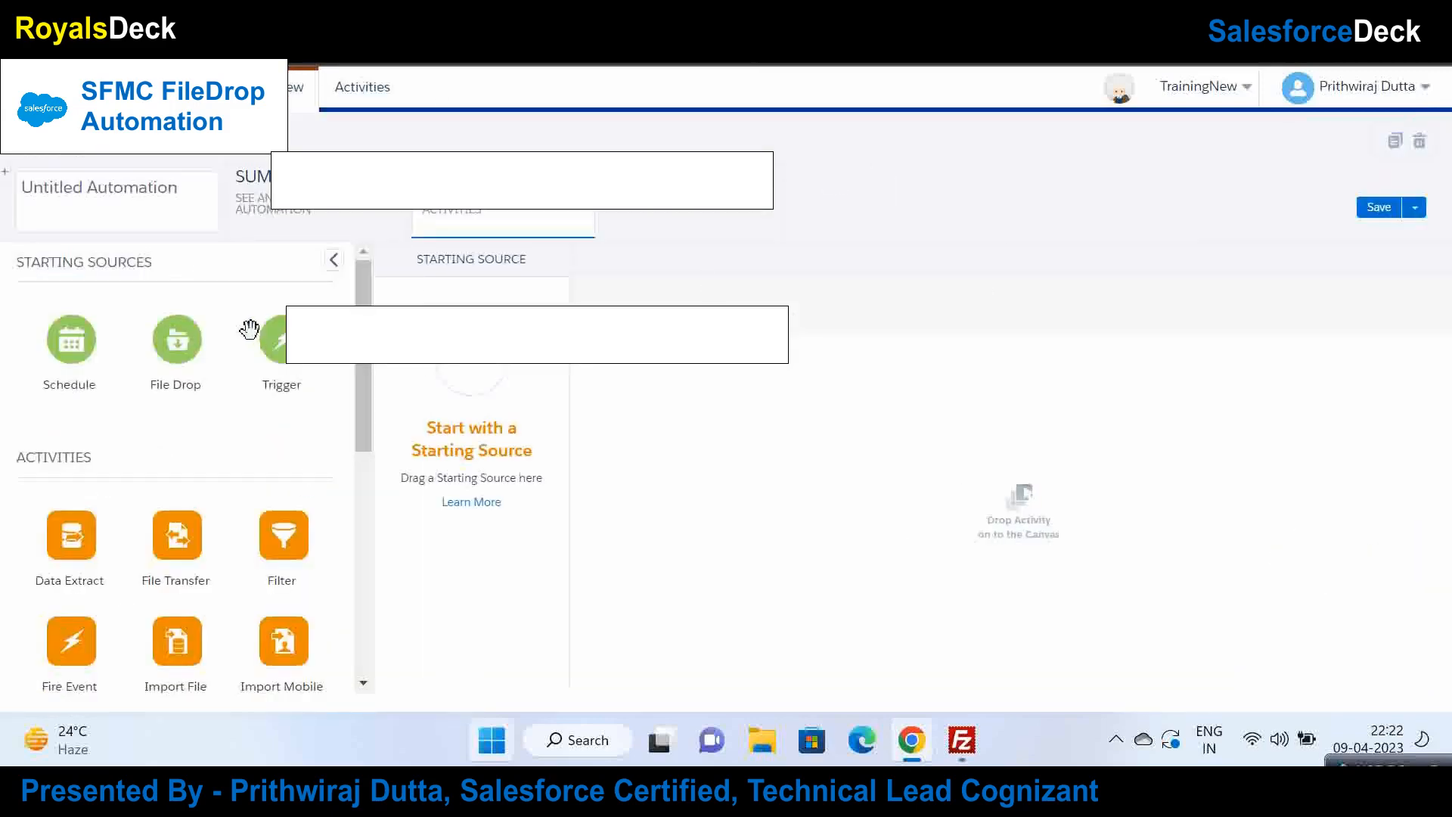
click(149, 205)
text(My)
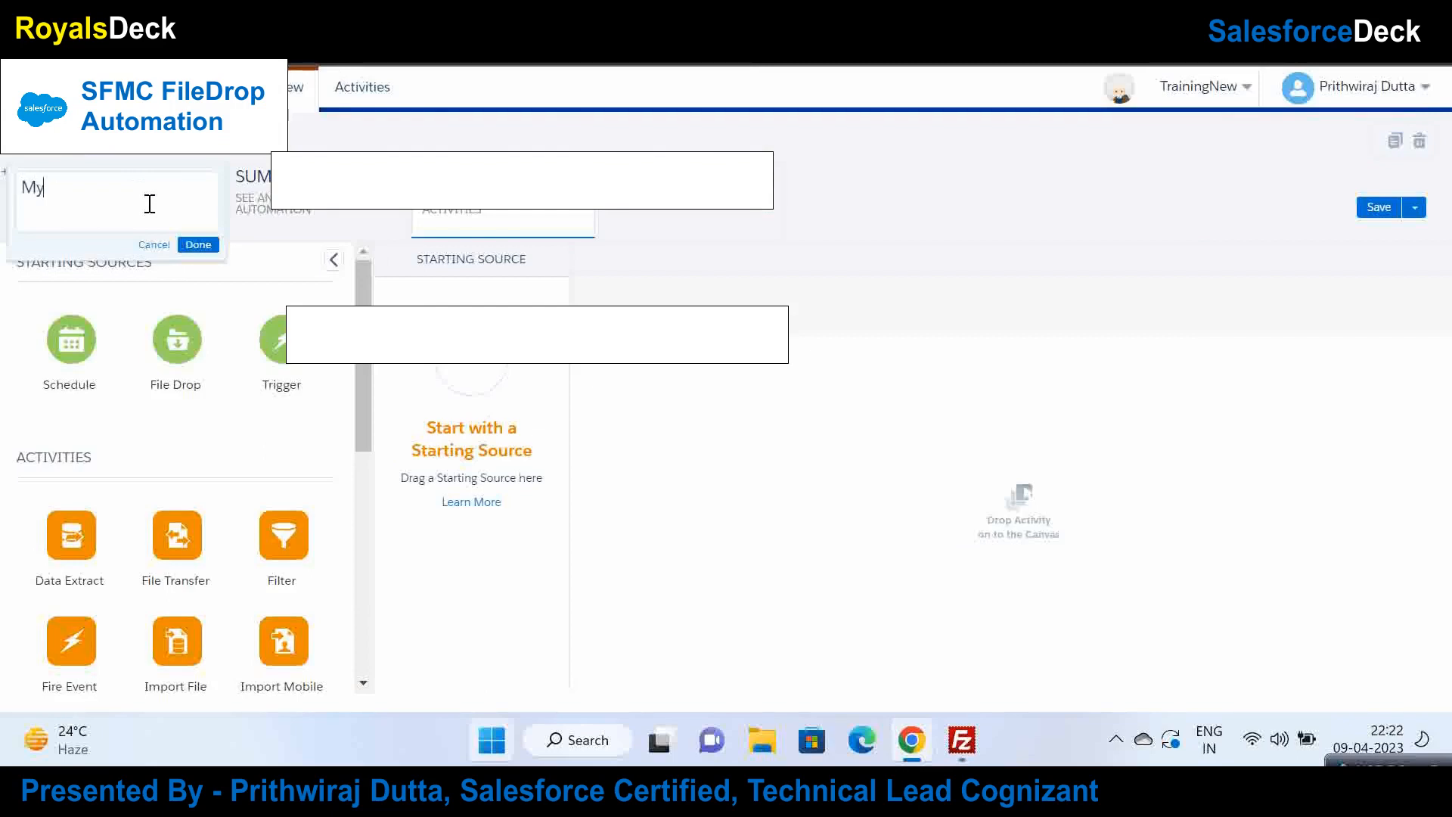
text(Automation)
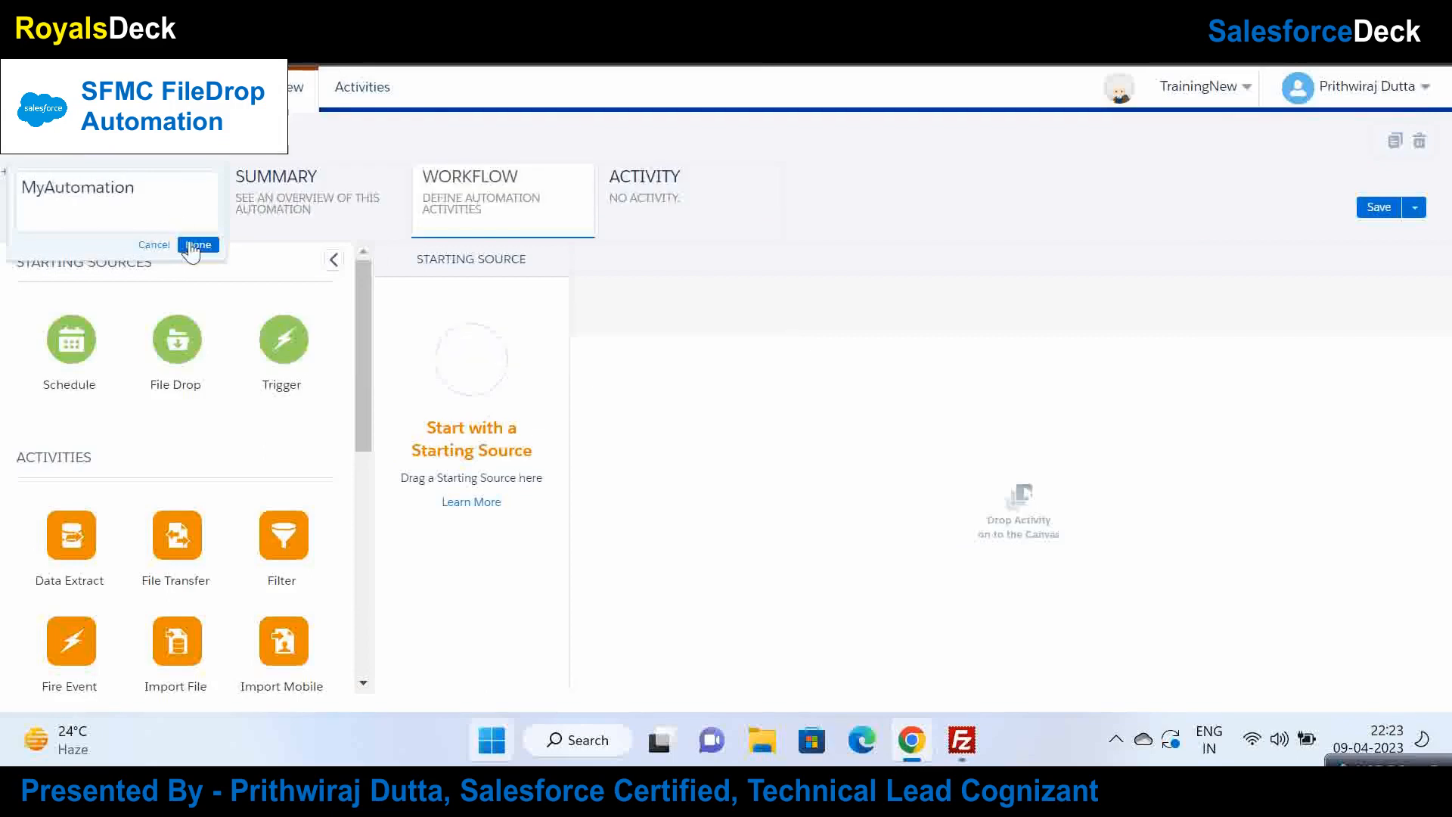
click(196, 253)
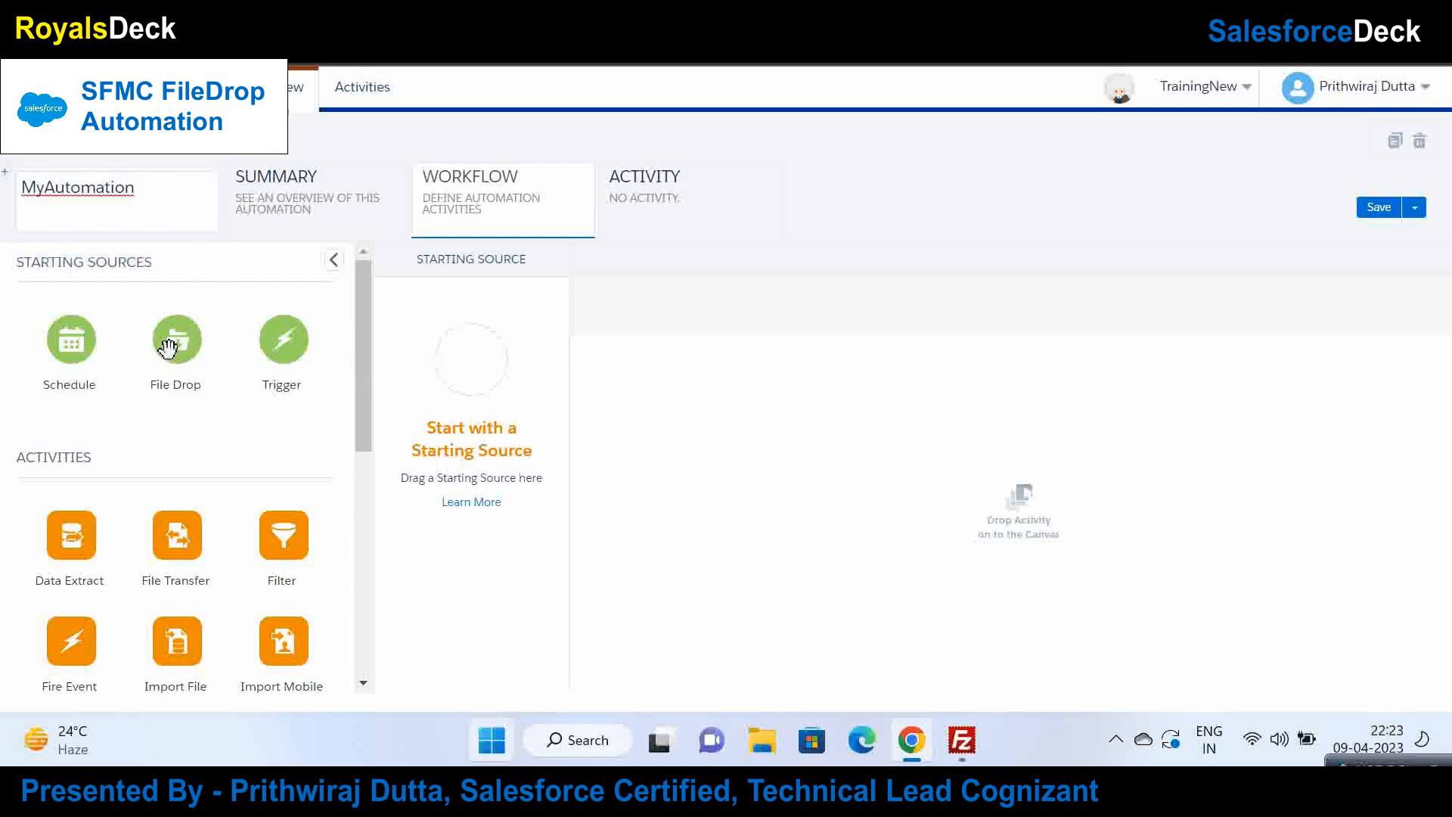
drag(168, 346, 469, 360)
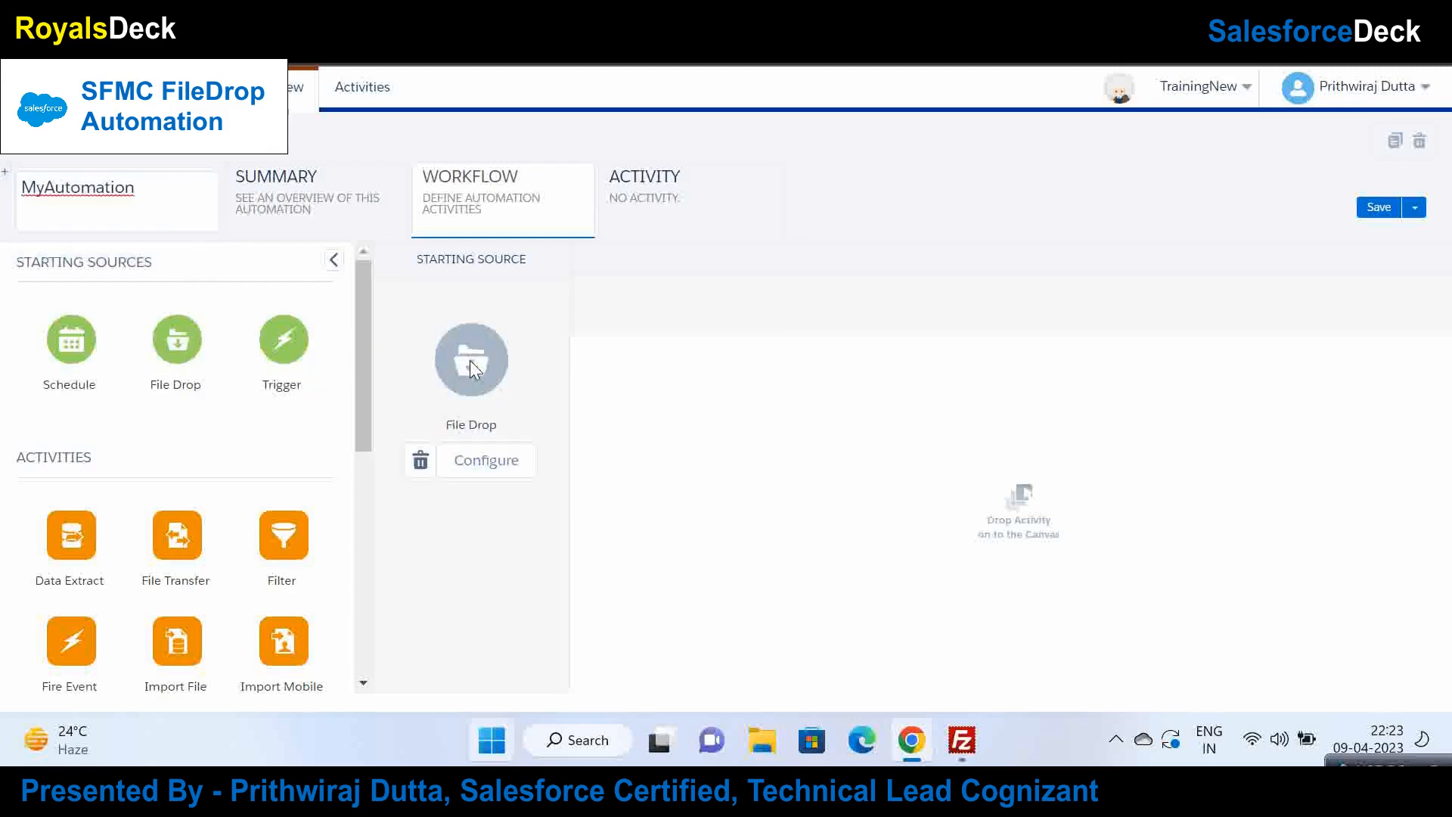
Step: Check the File Drop configuration's available folders, closing it without choosing one
click(500, 463)
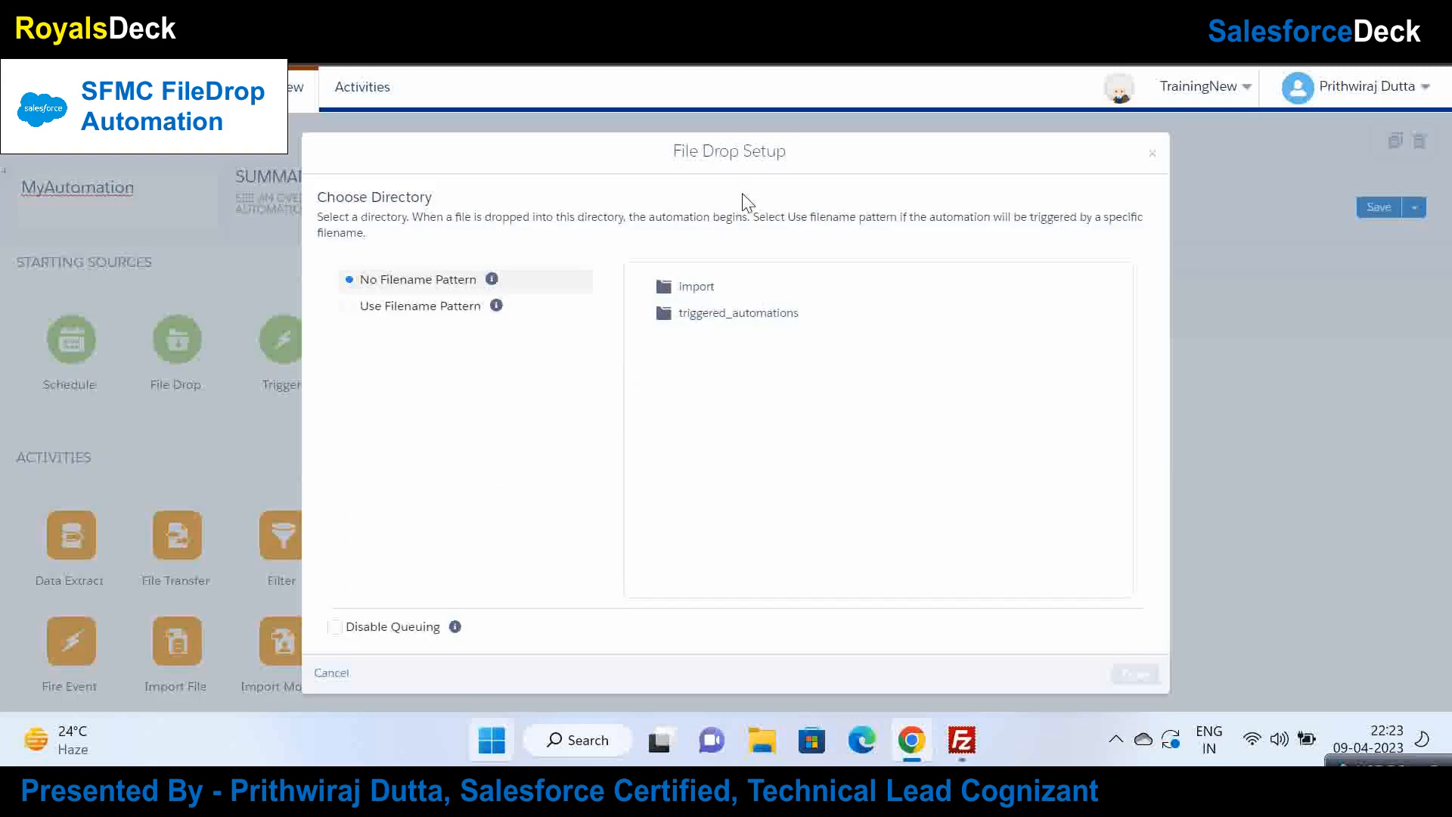
click(1151, 154)
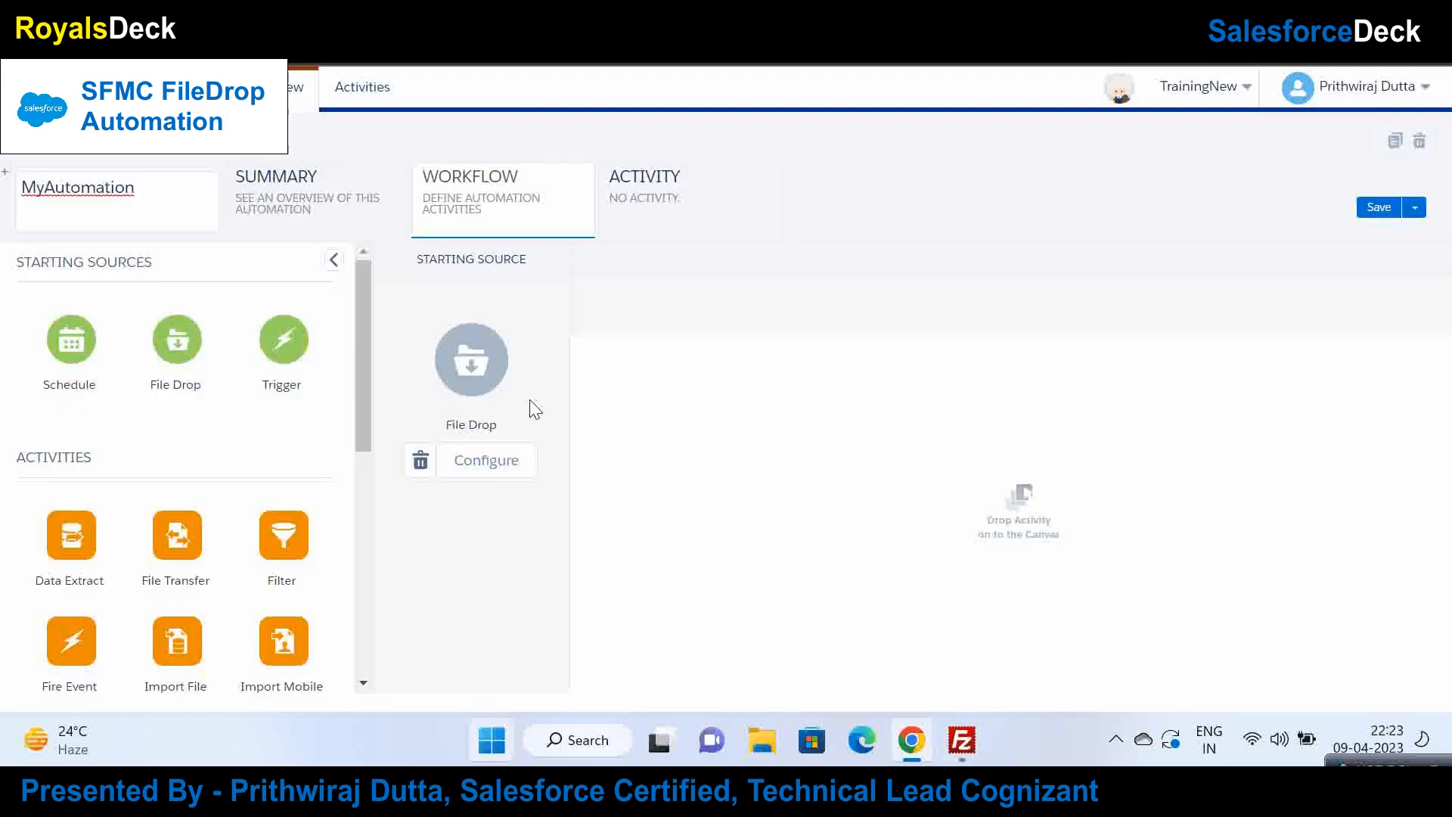
click(960, 741)
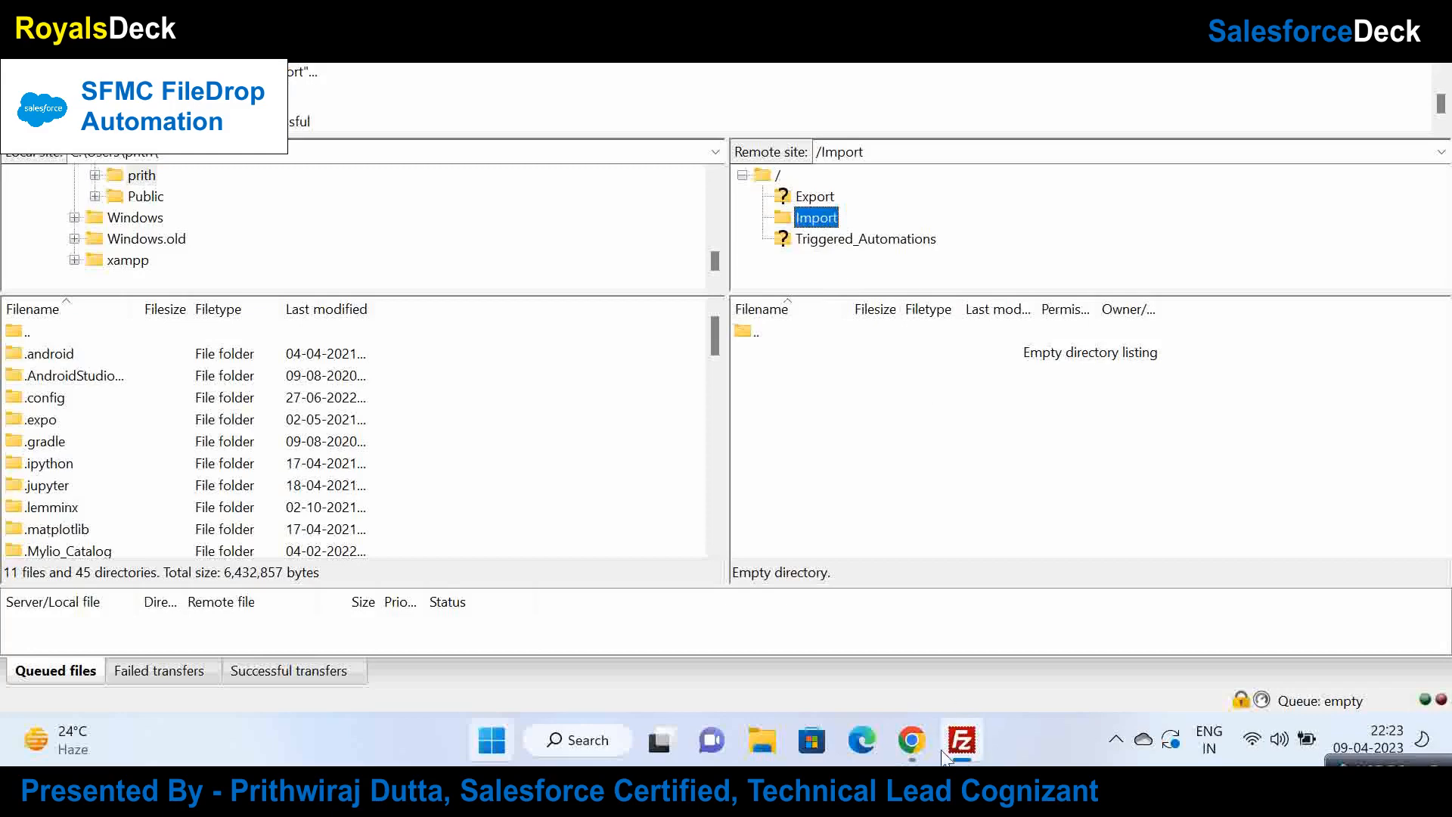
click(911, 740)
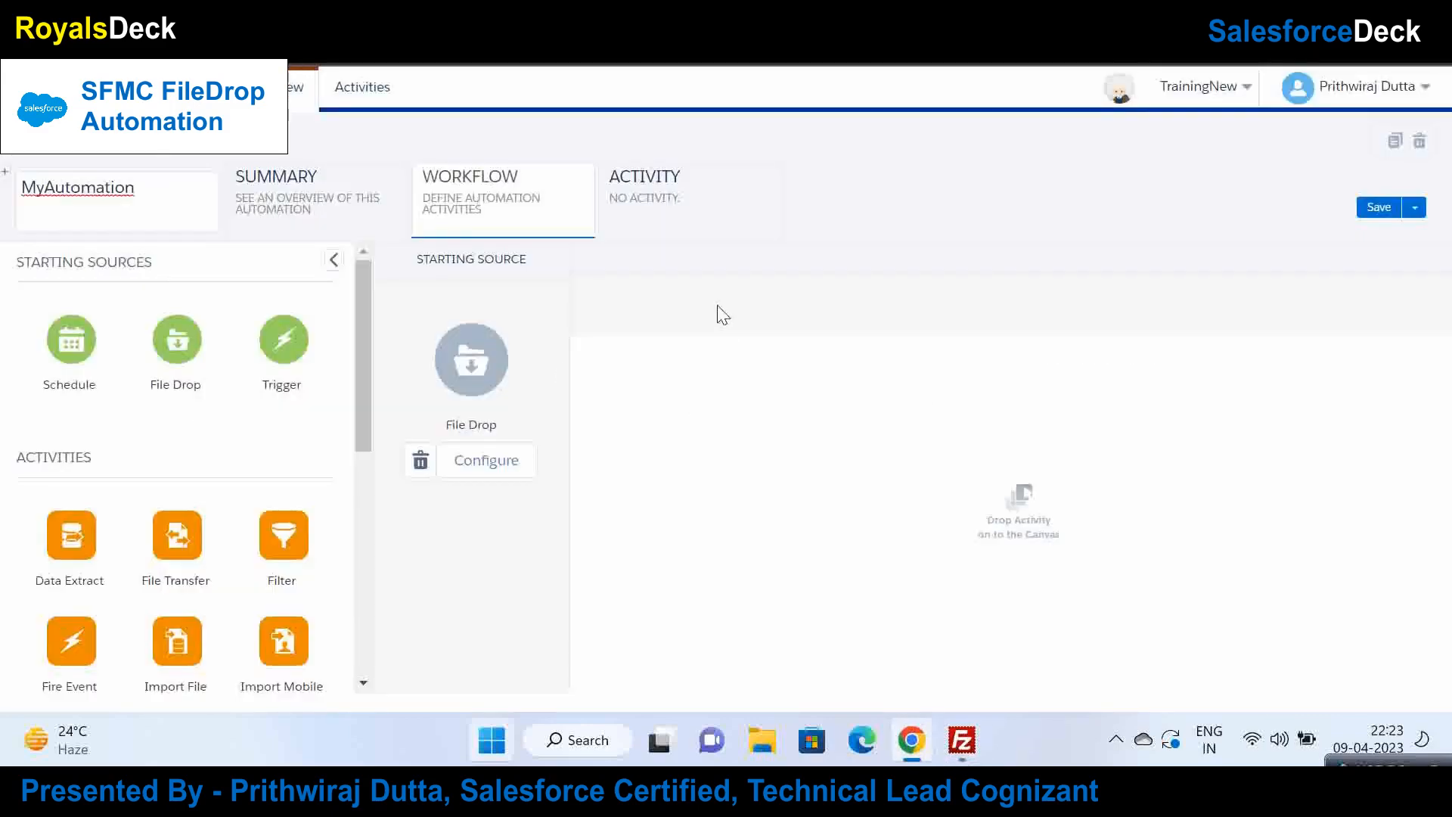
click(471, 477)
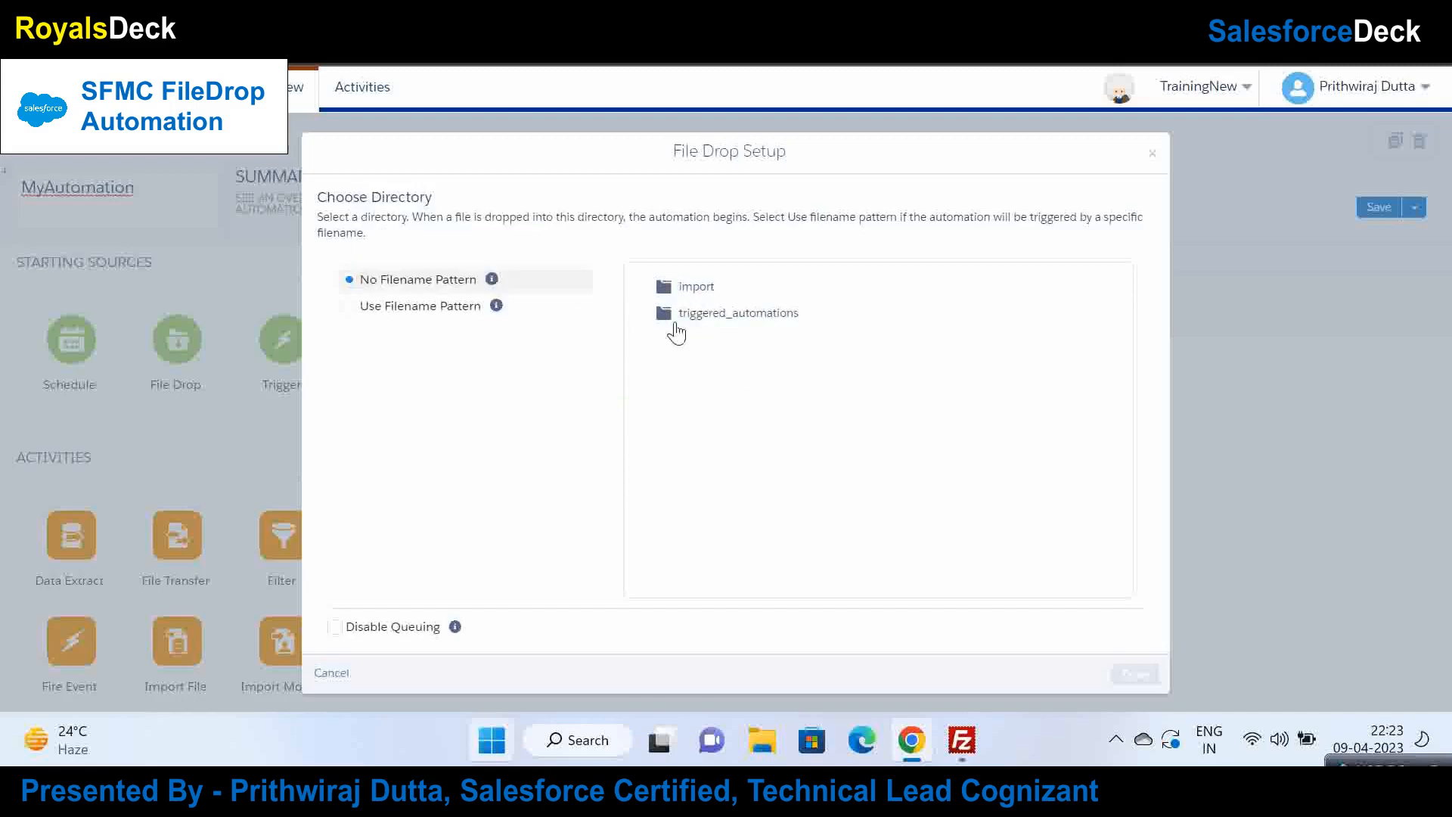
click(1150, 155)
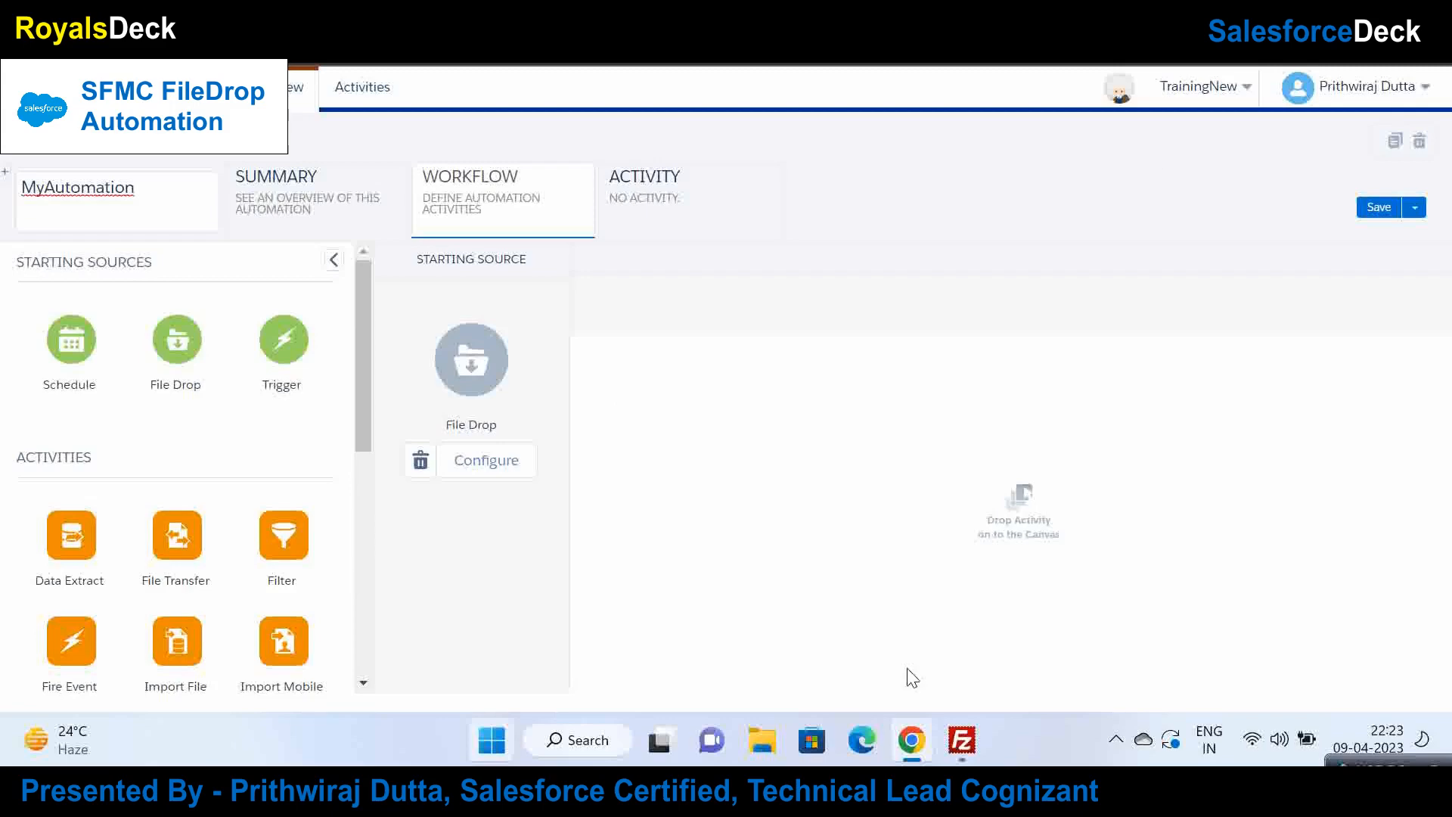
click(962, 740)
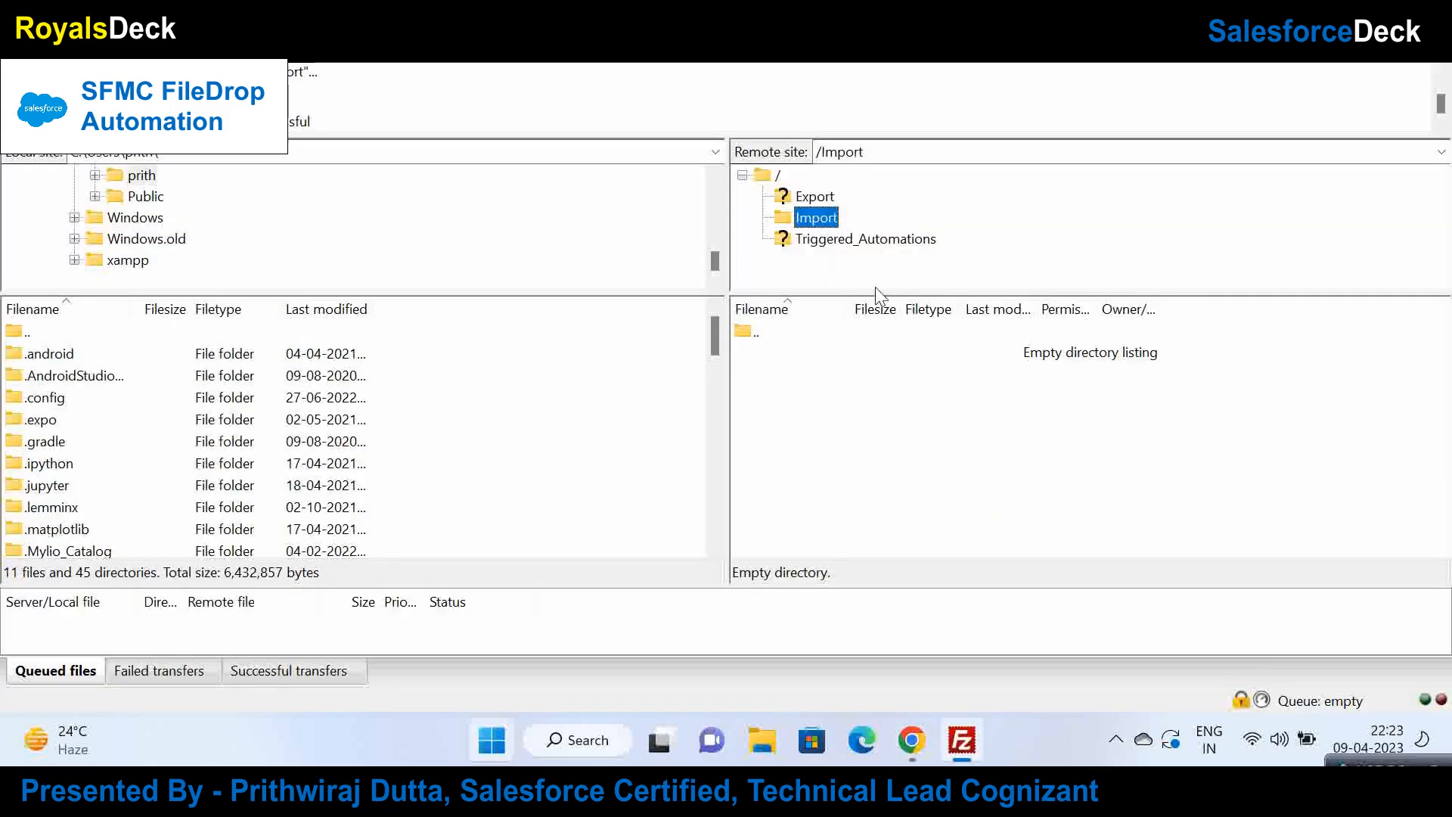
Step: Create a SendOfflineEmail folder inside the remote Import folder and open it to grab its path
right_click(805, 216)
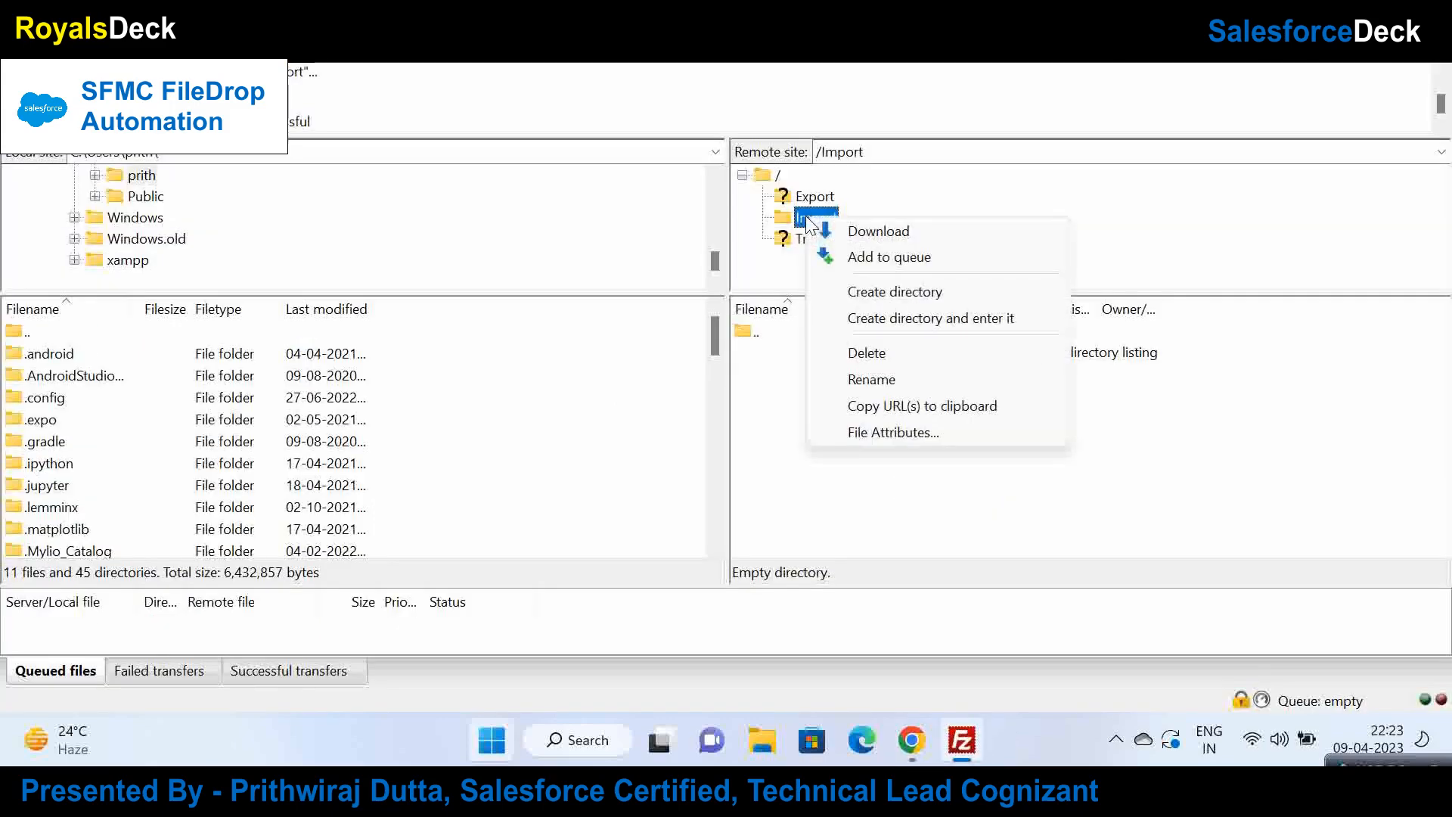
click(911, 291)
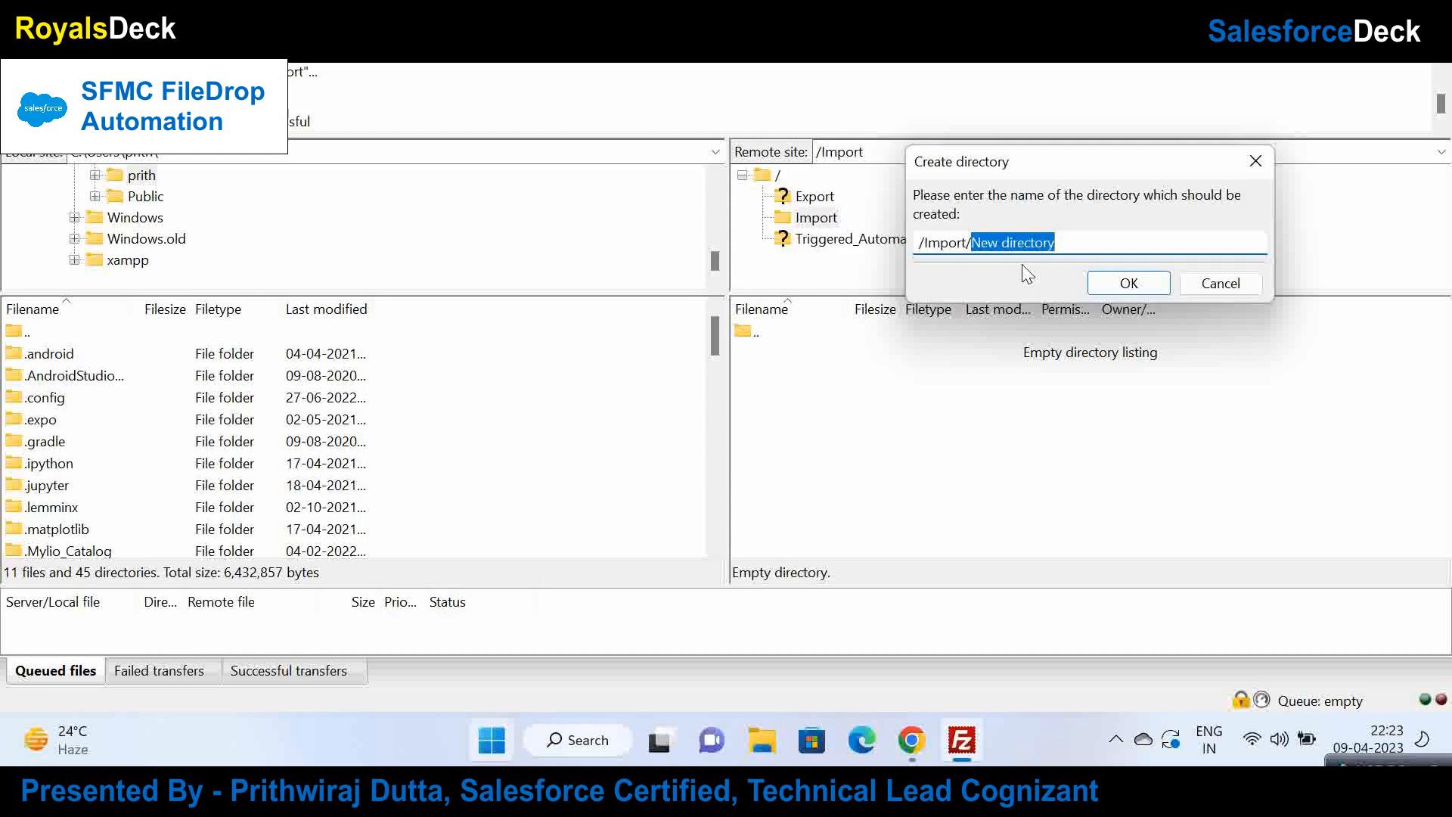
text(SendOfflineEmail)
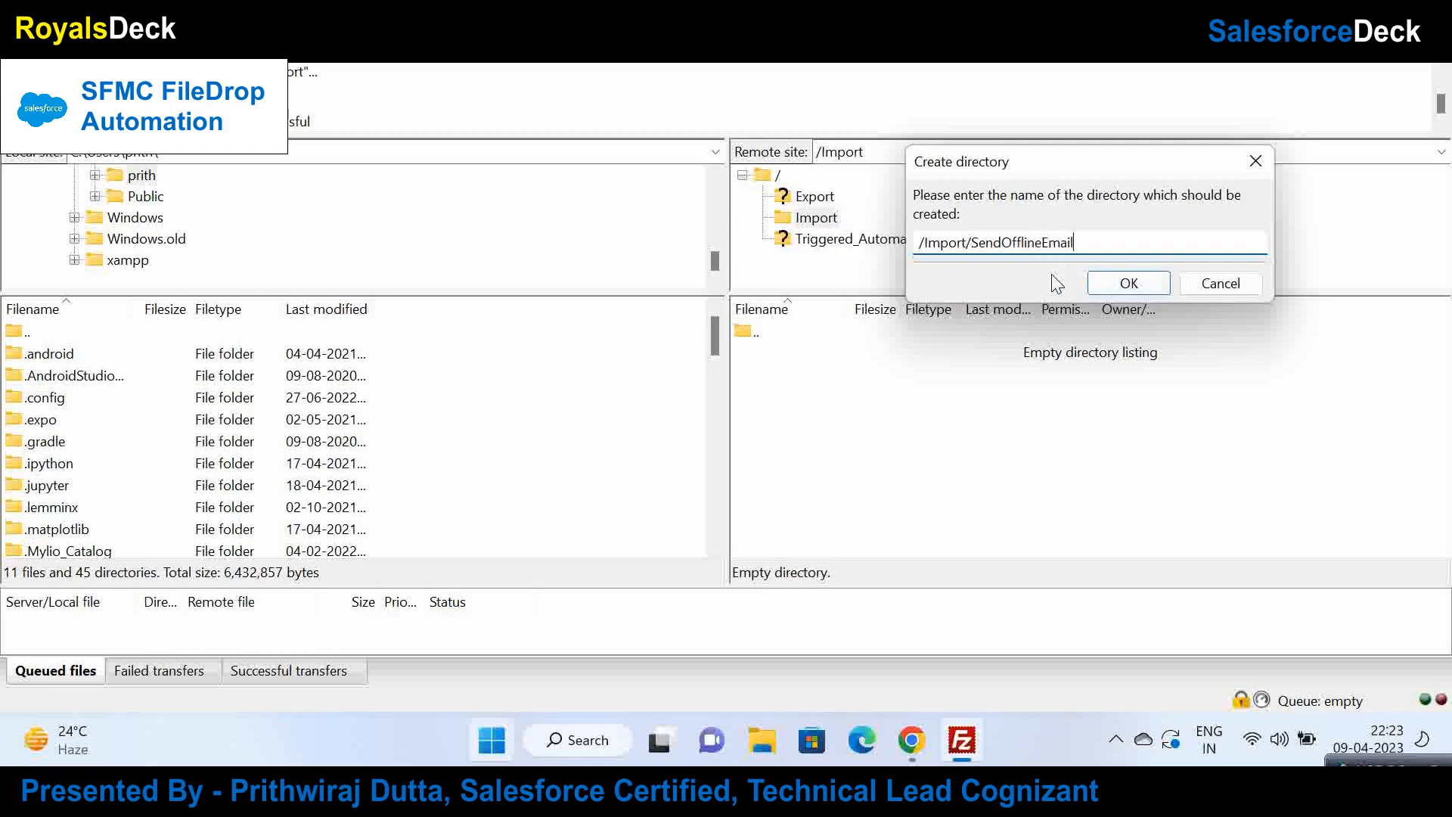
click(1123, 283)
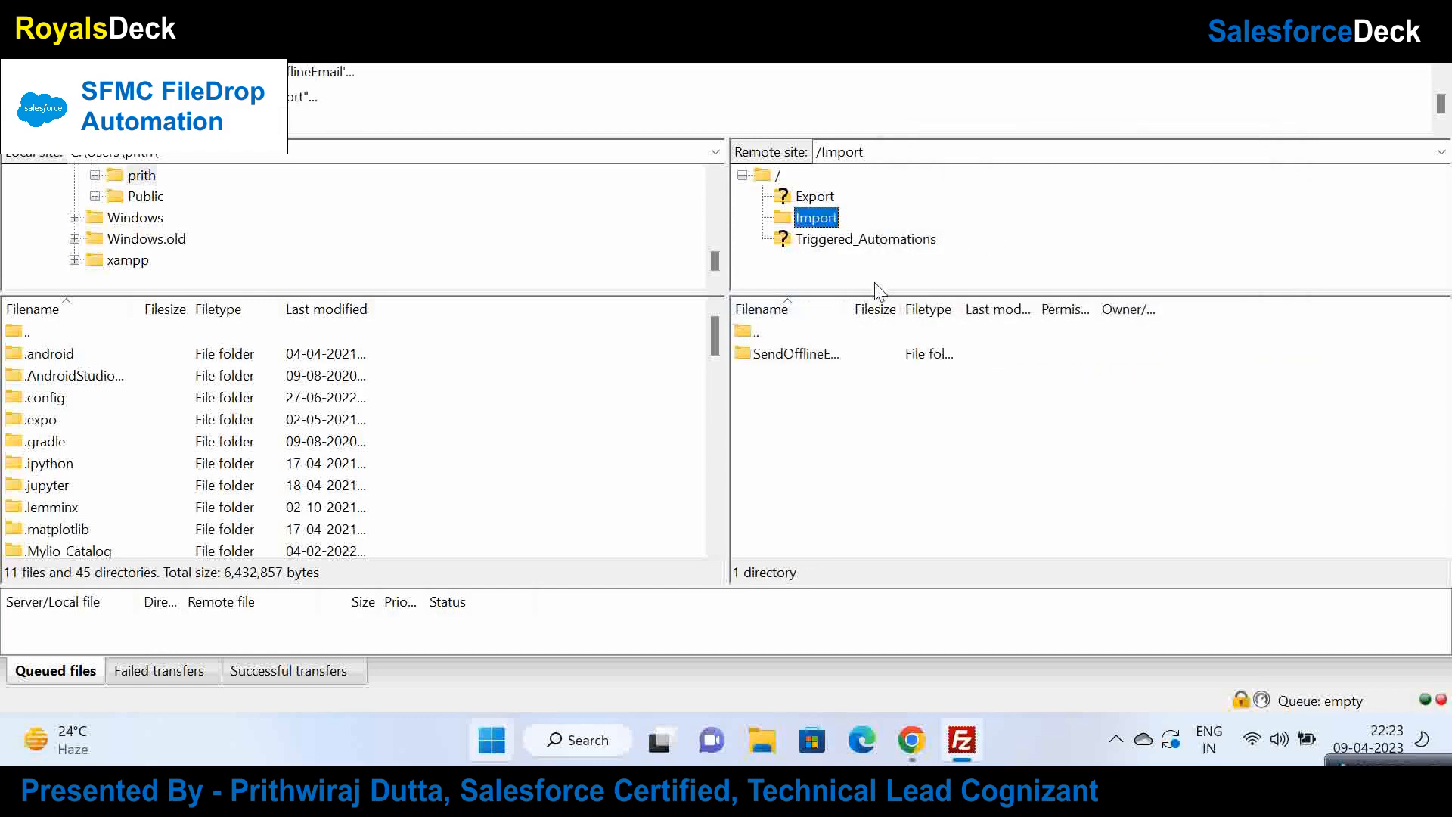
click(762, 217)
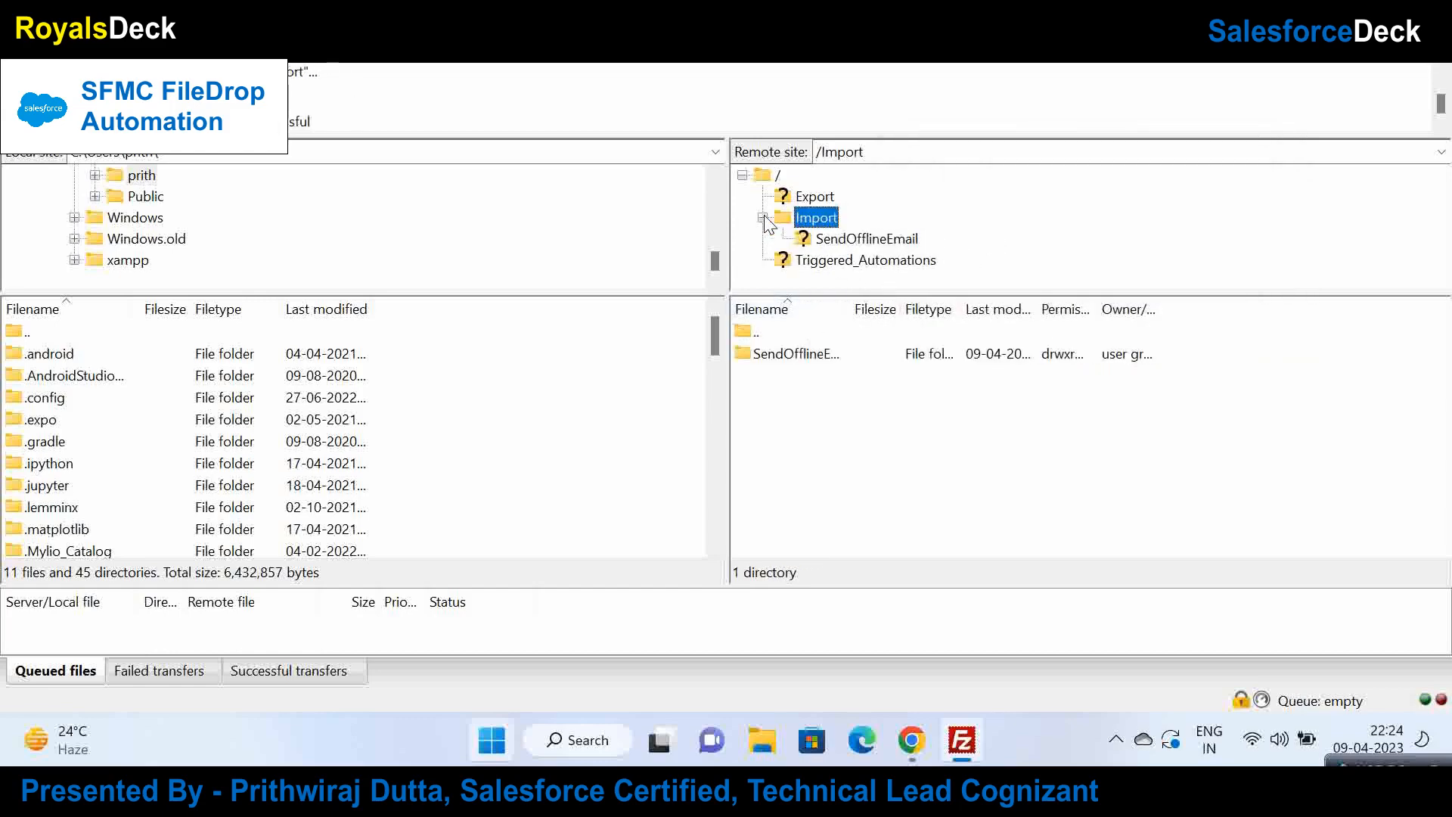
click(874, 239)
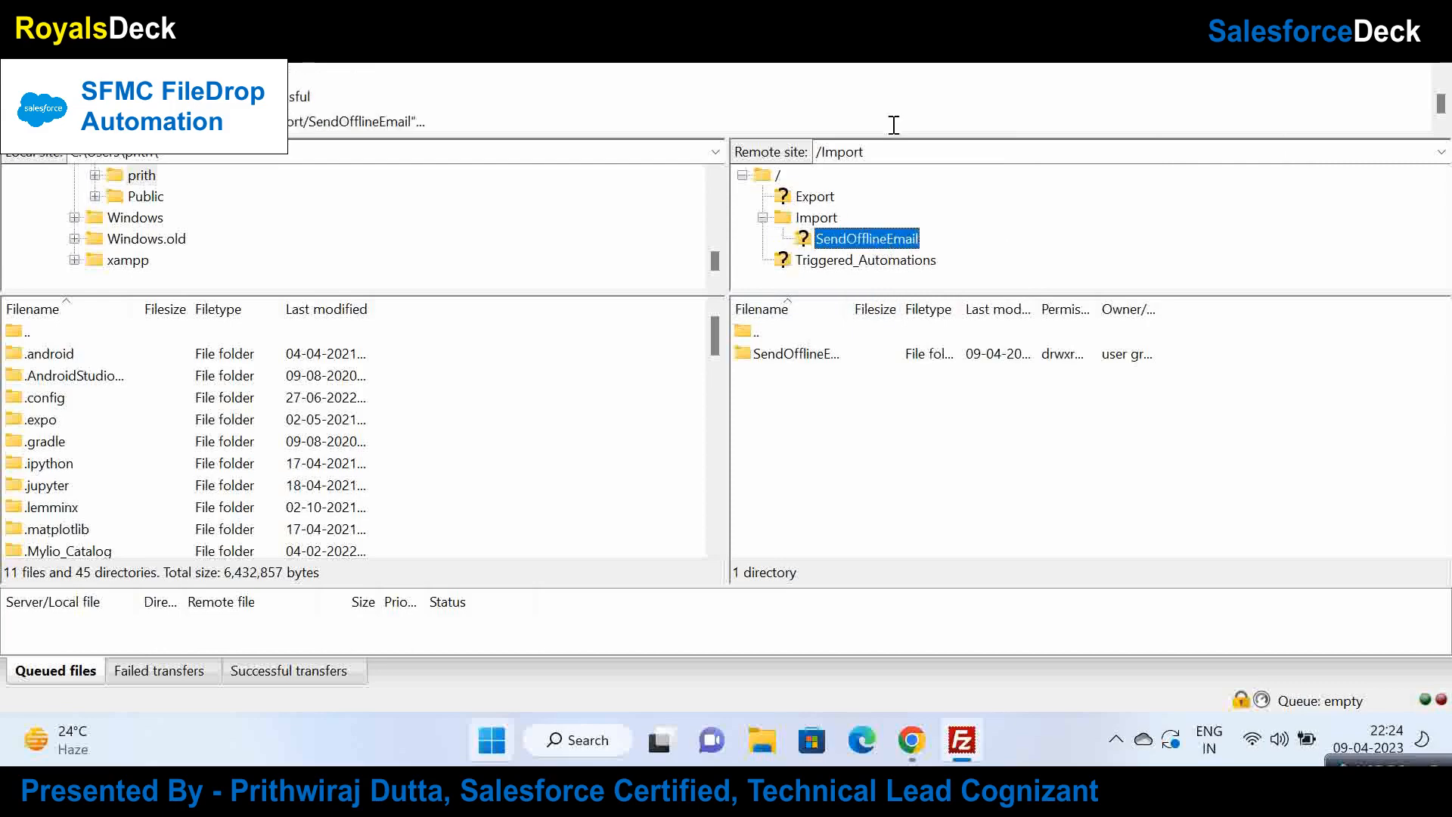
click(988, 151)
key(ctrl+c)
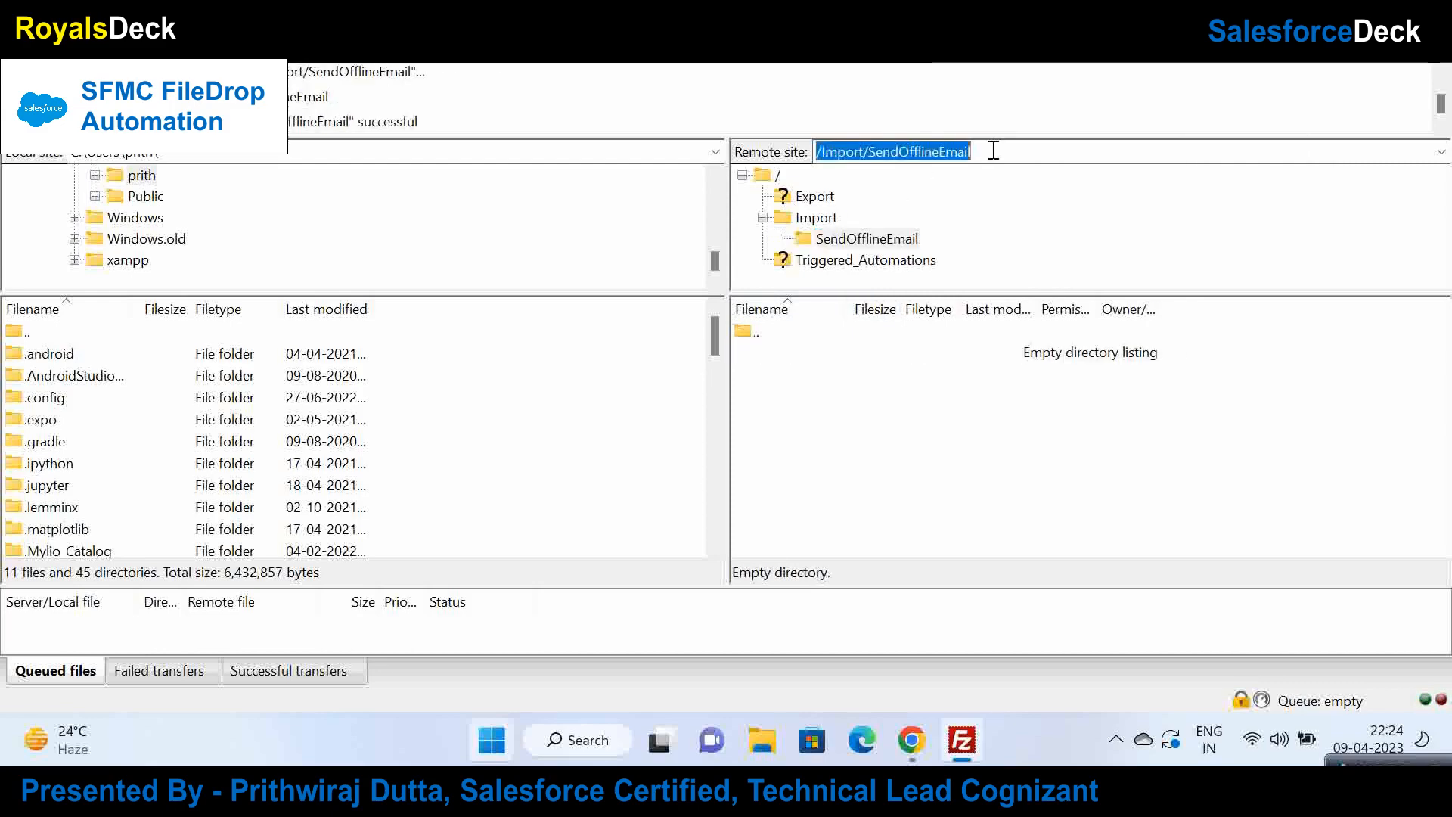
click(913, 739)
Step: Go to Setup's File Locations page and start a new file location
click(424, 15)
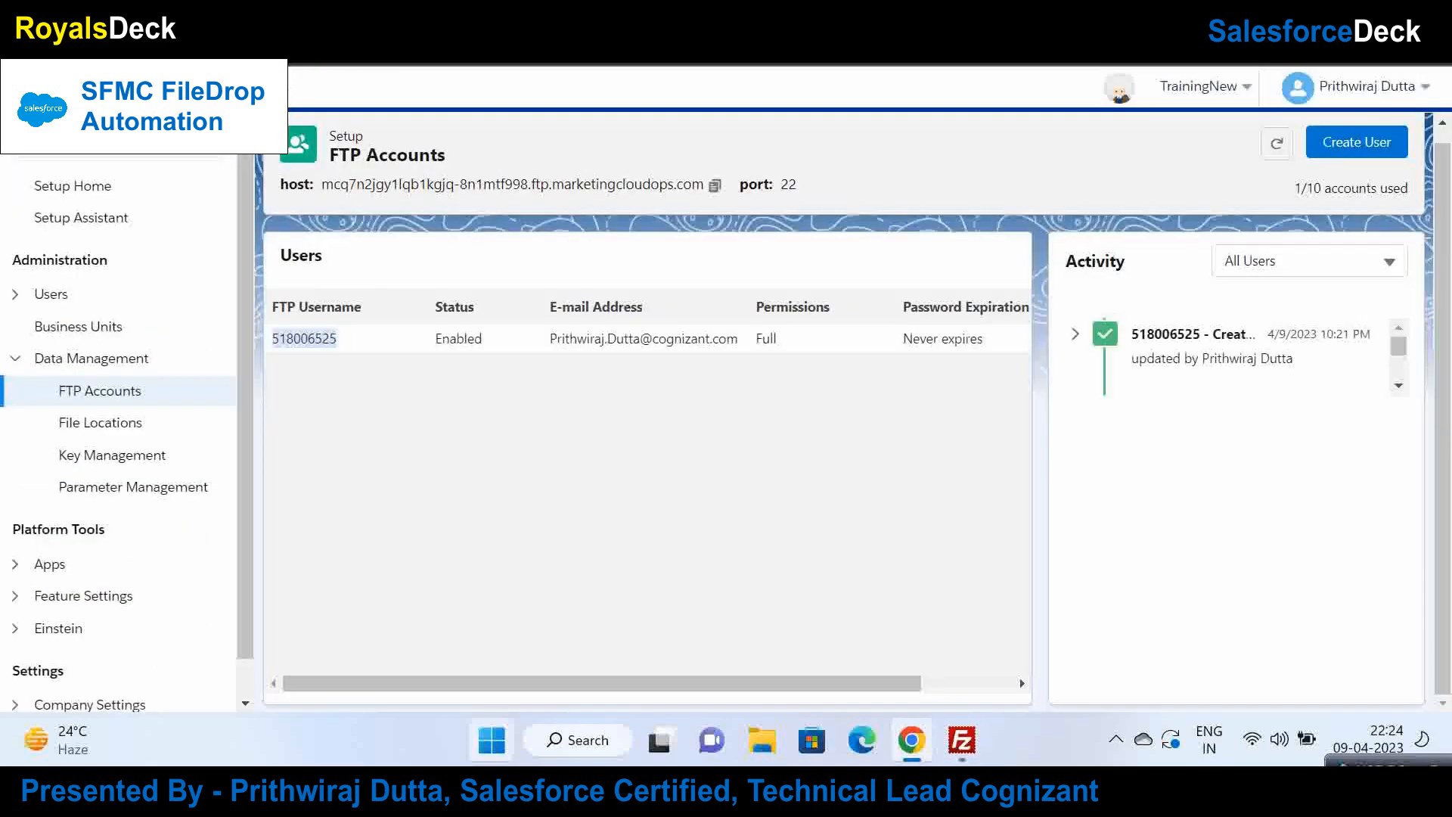
click(138, 428)
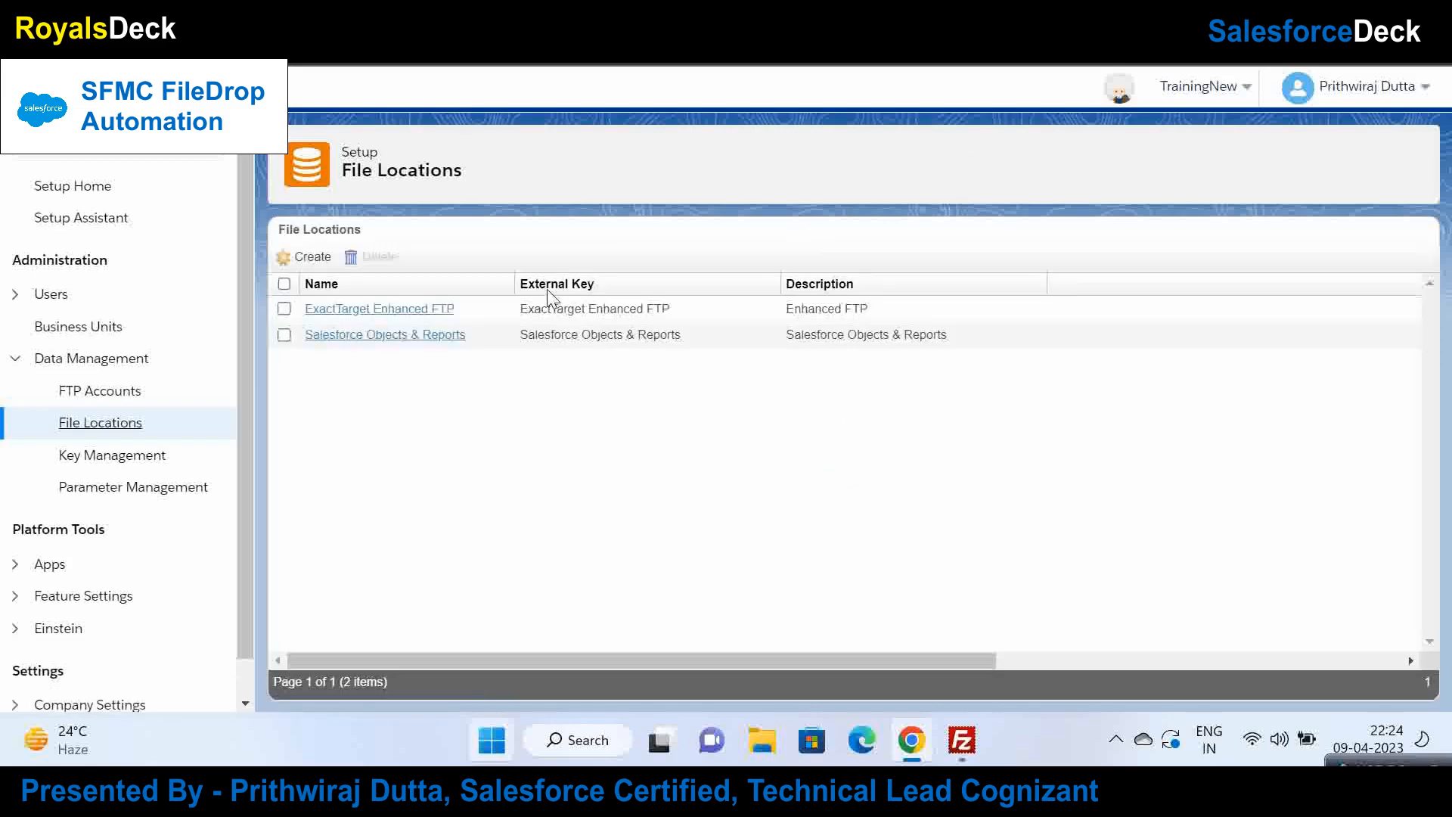
click(312, 257)
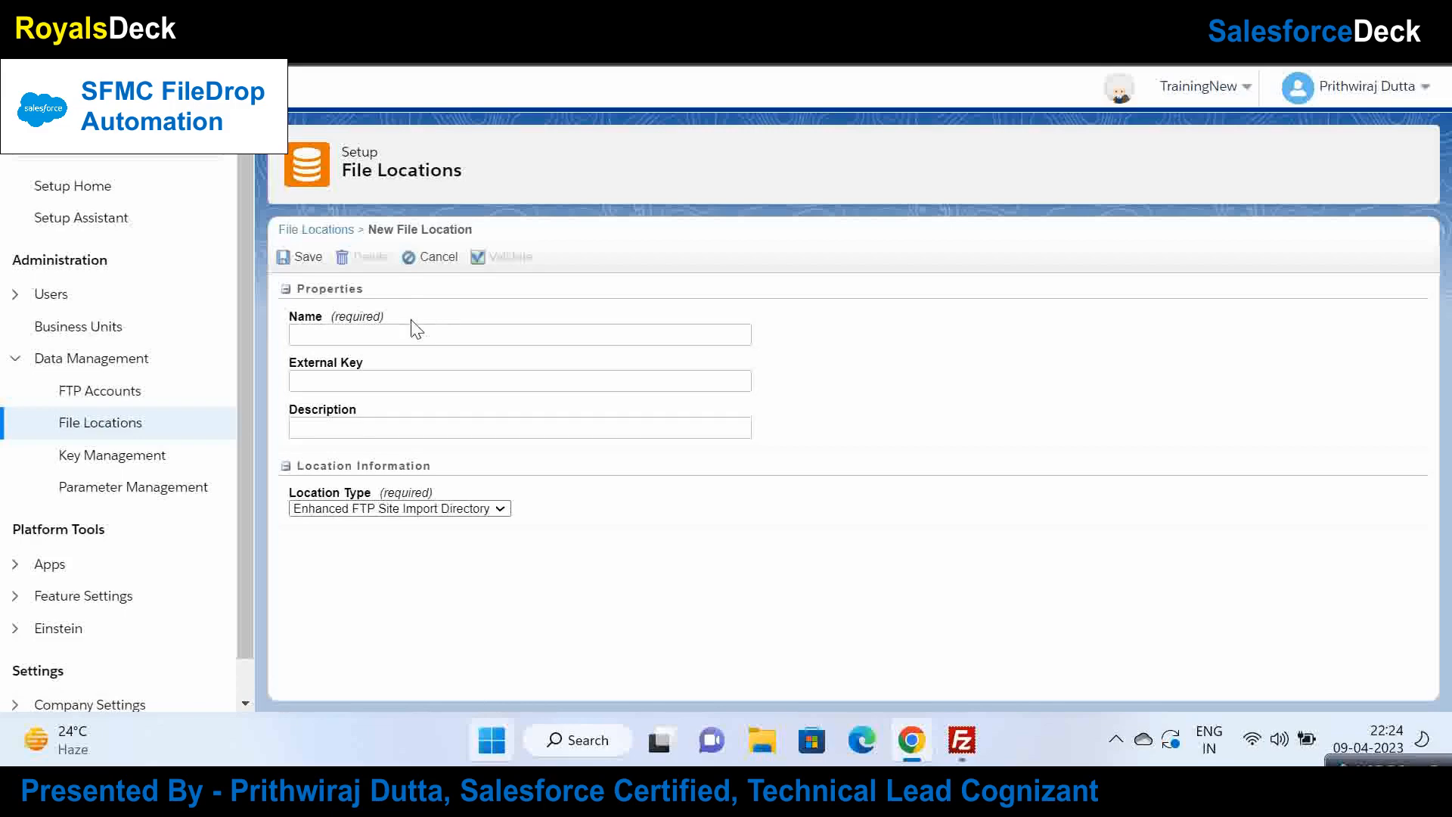
Step: Set the location type to Relative location under FTP Site with path Import/SendOfflineEmail
click(360, 509)
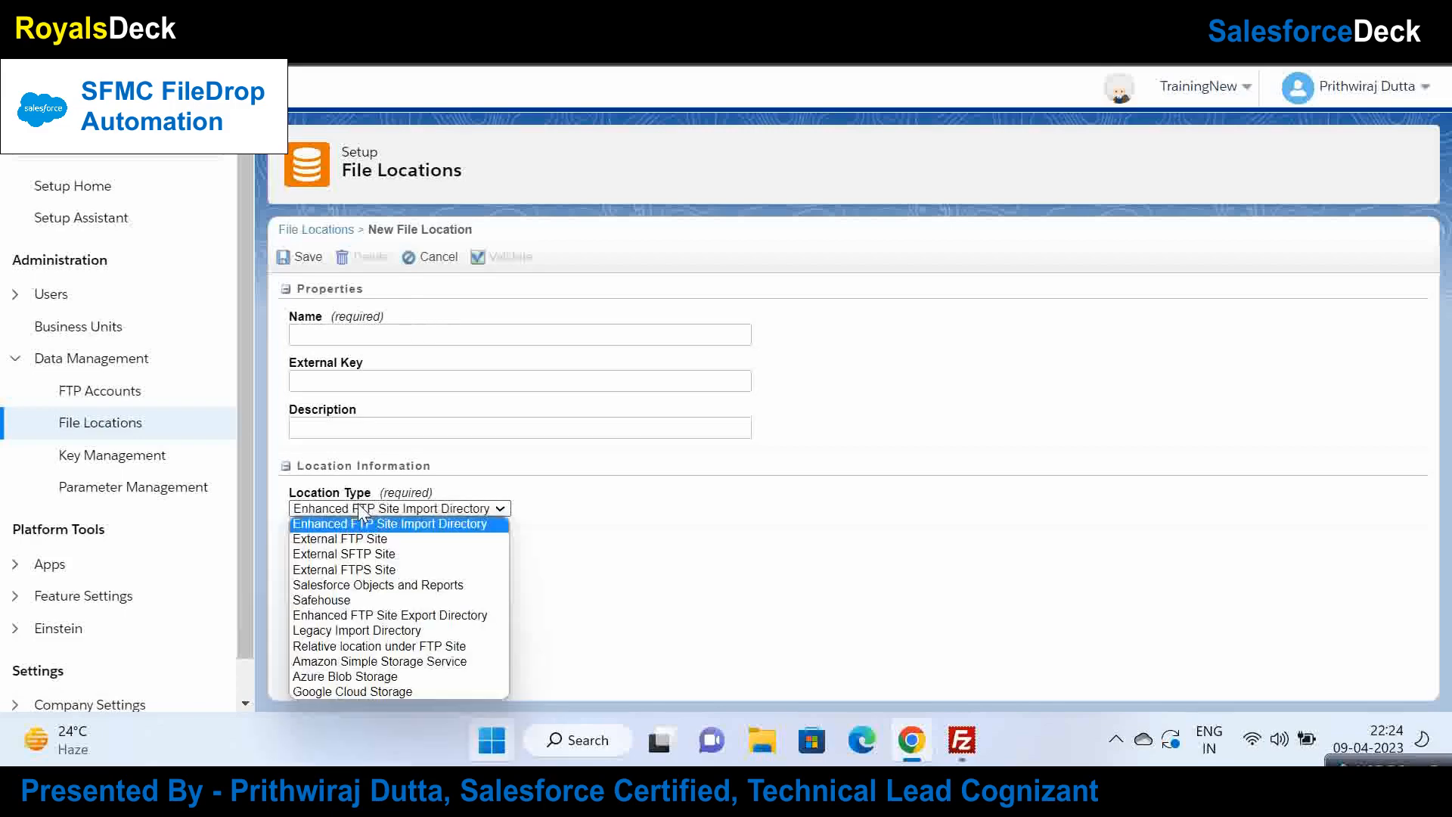
click(374, 647)
click(397, 561)
key(ctrl+v)
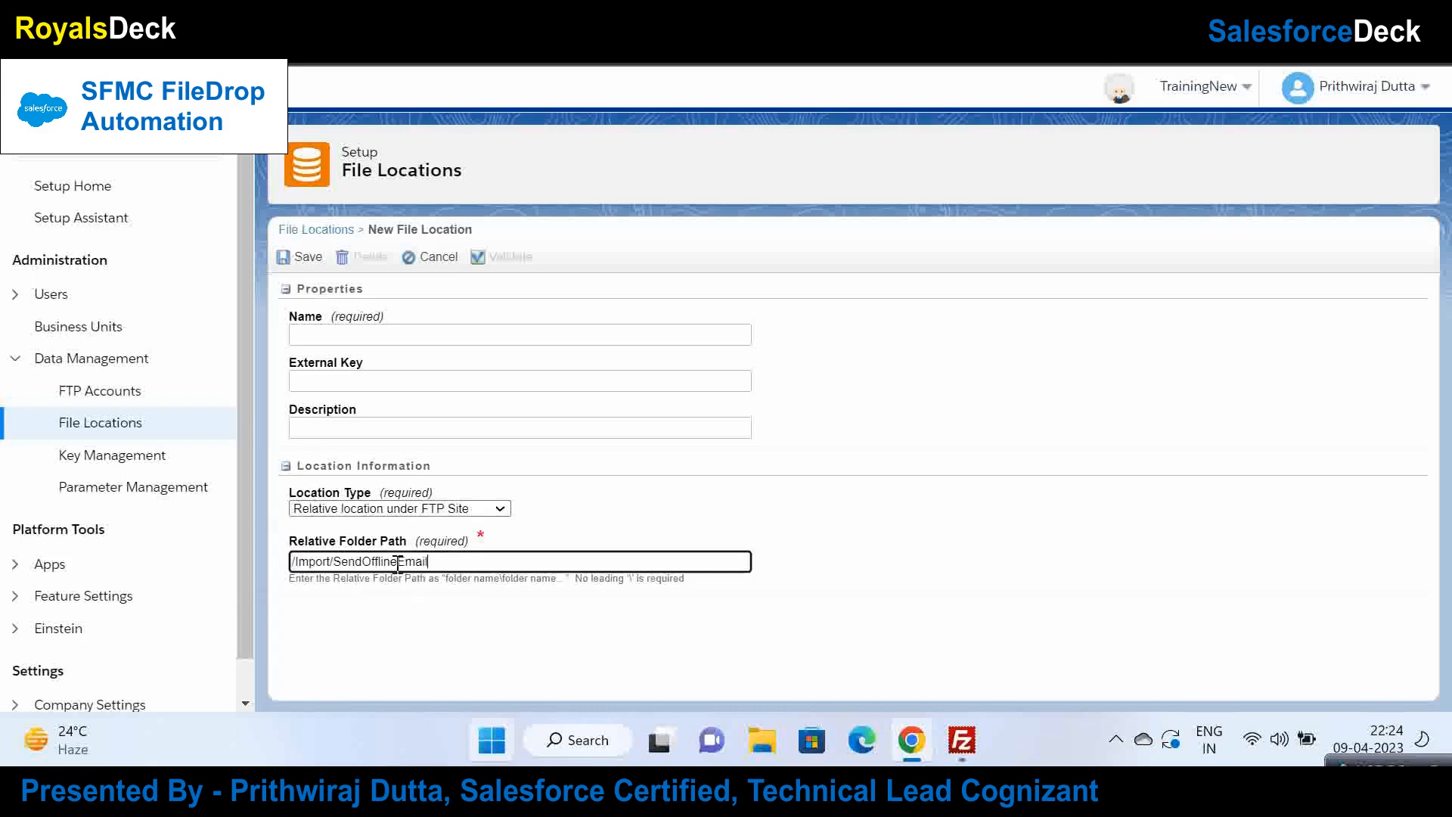
click(808, 547)
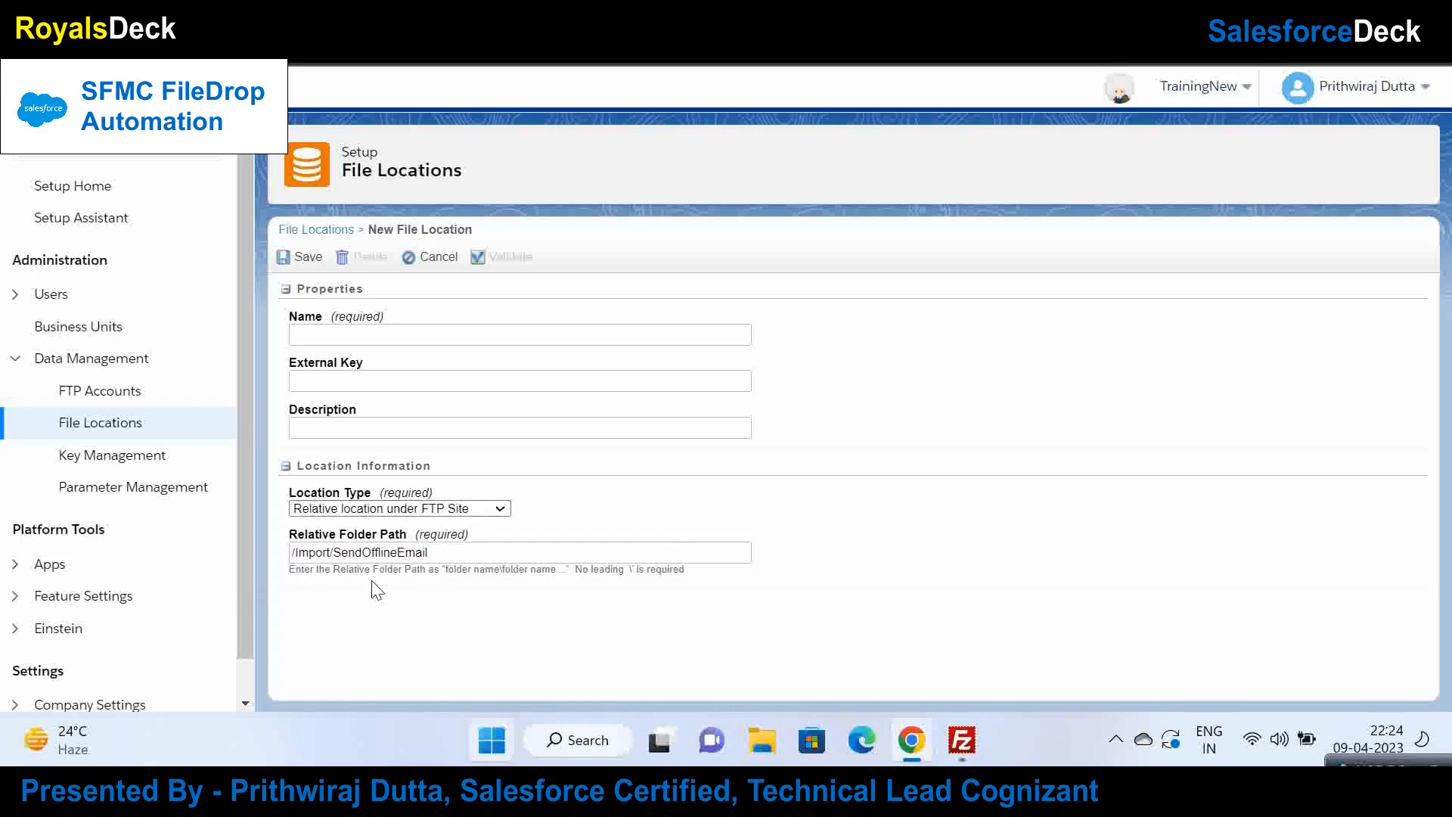
click(299, 554)
key(BackSpace)
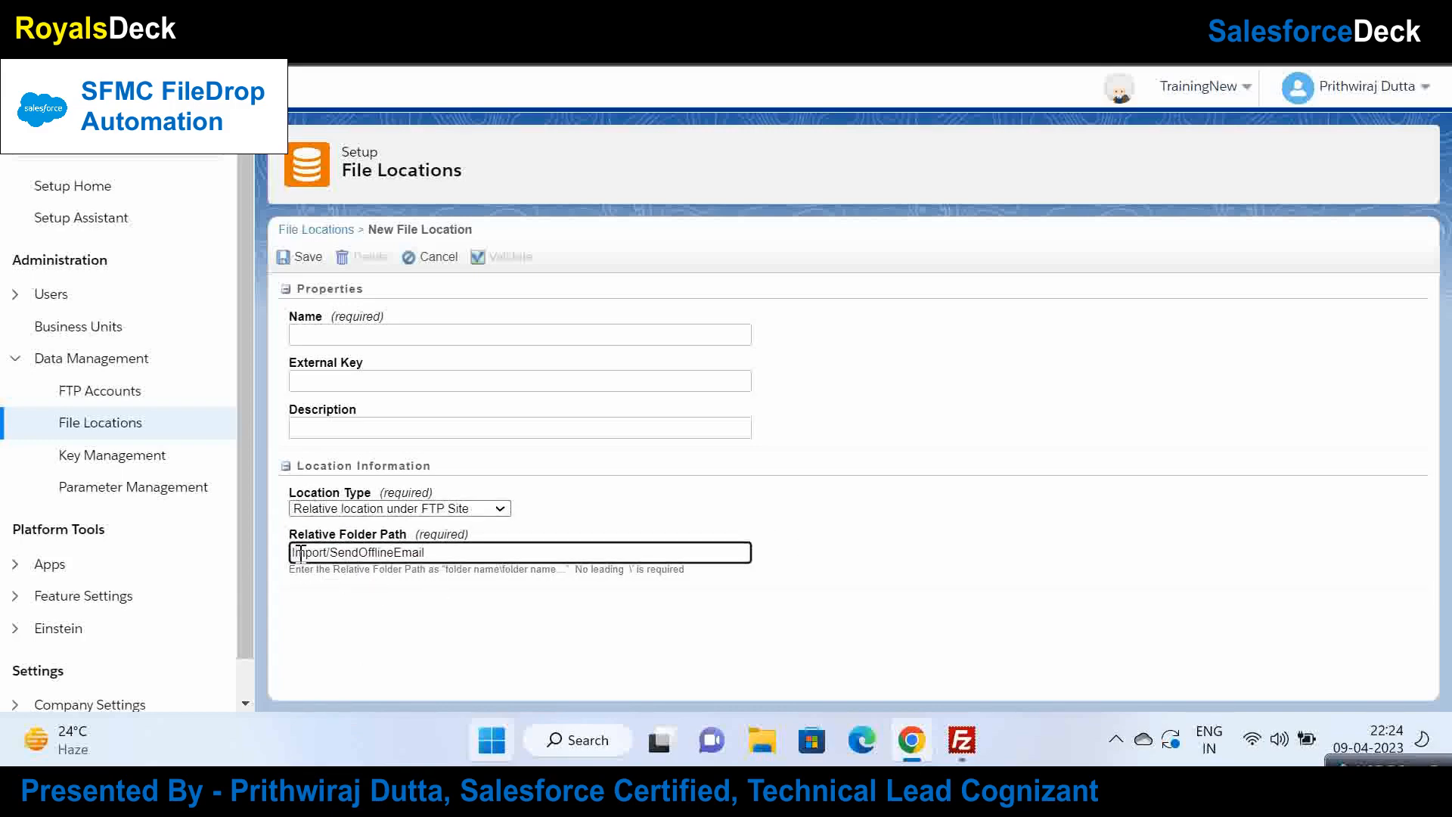
click(806, 511)
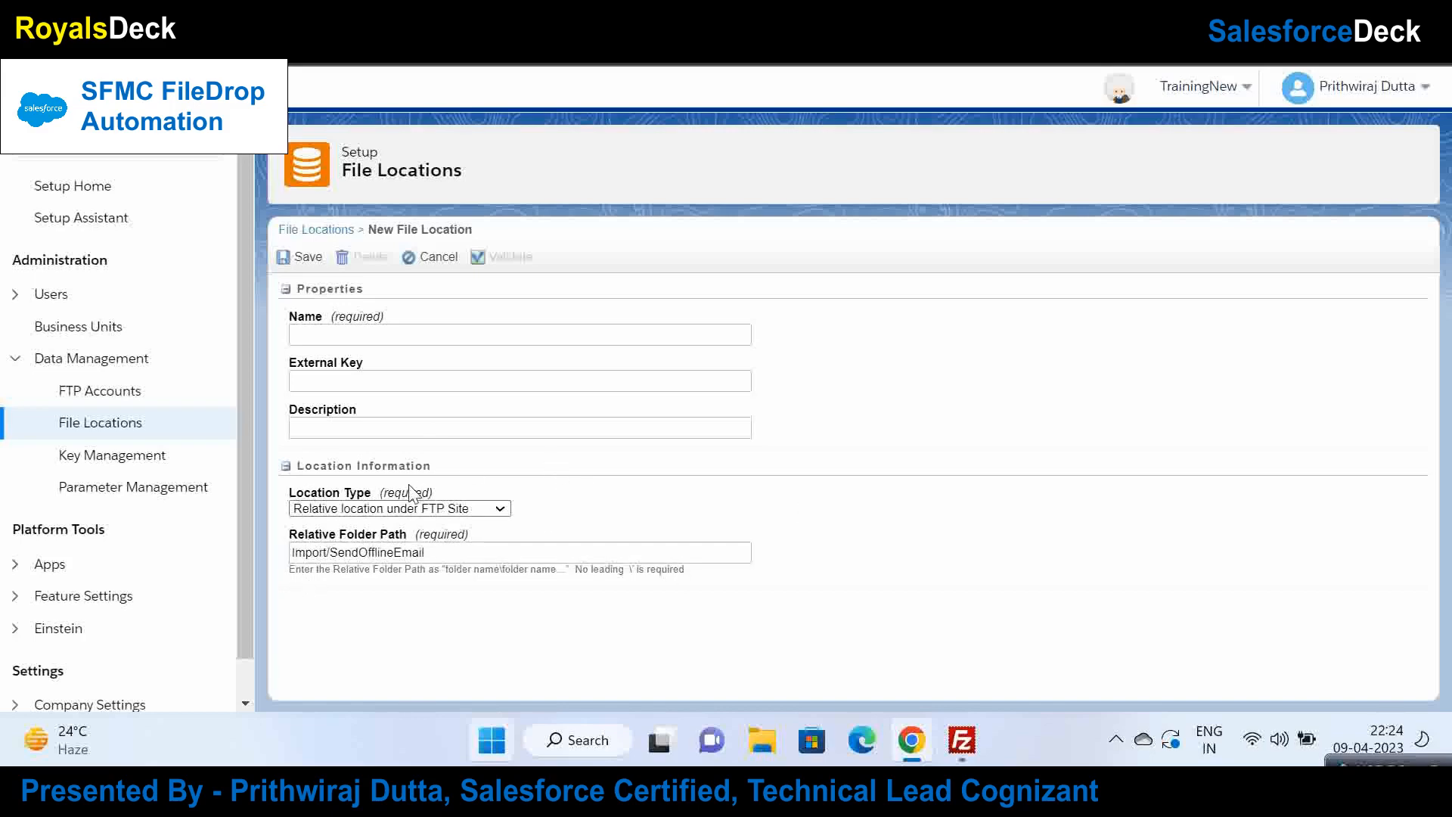
Step: Name the file location FirstFTP and save it
click(330, 336)
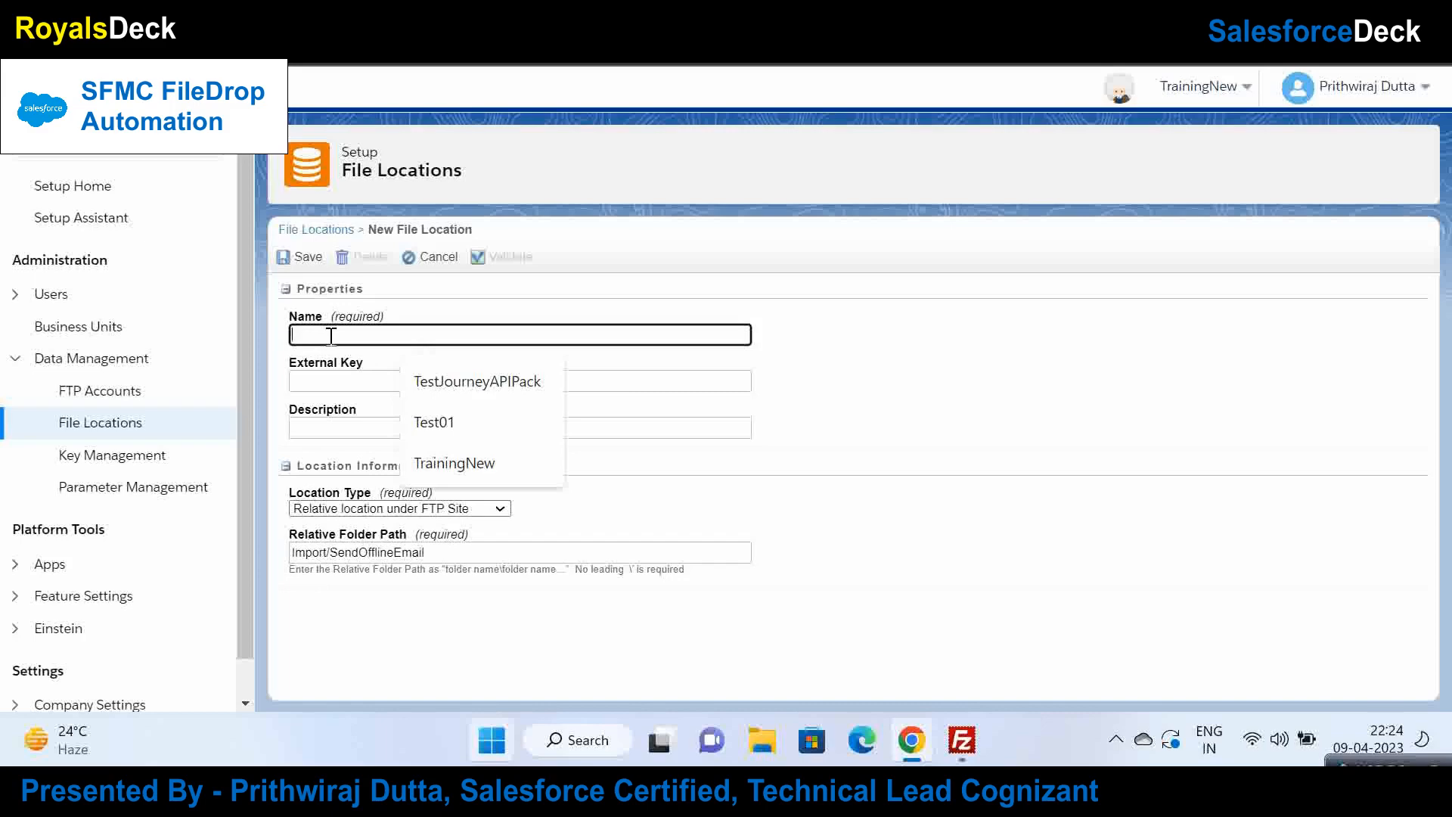
text(Of)
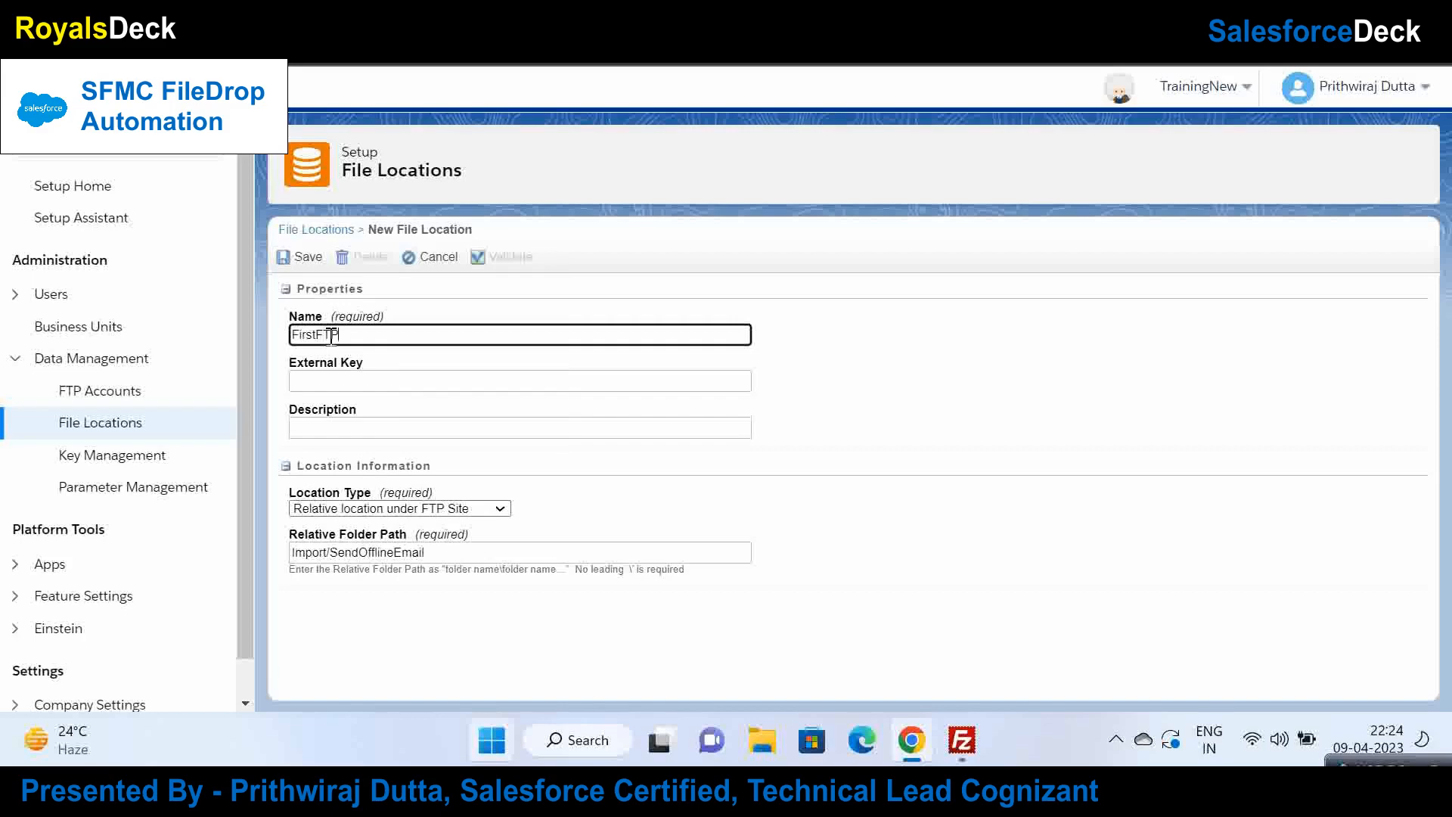
click(1056, 424)
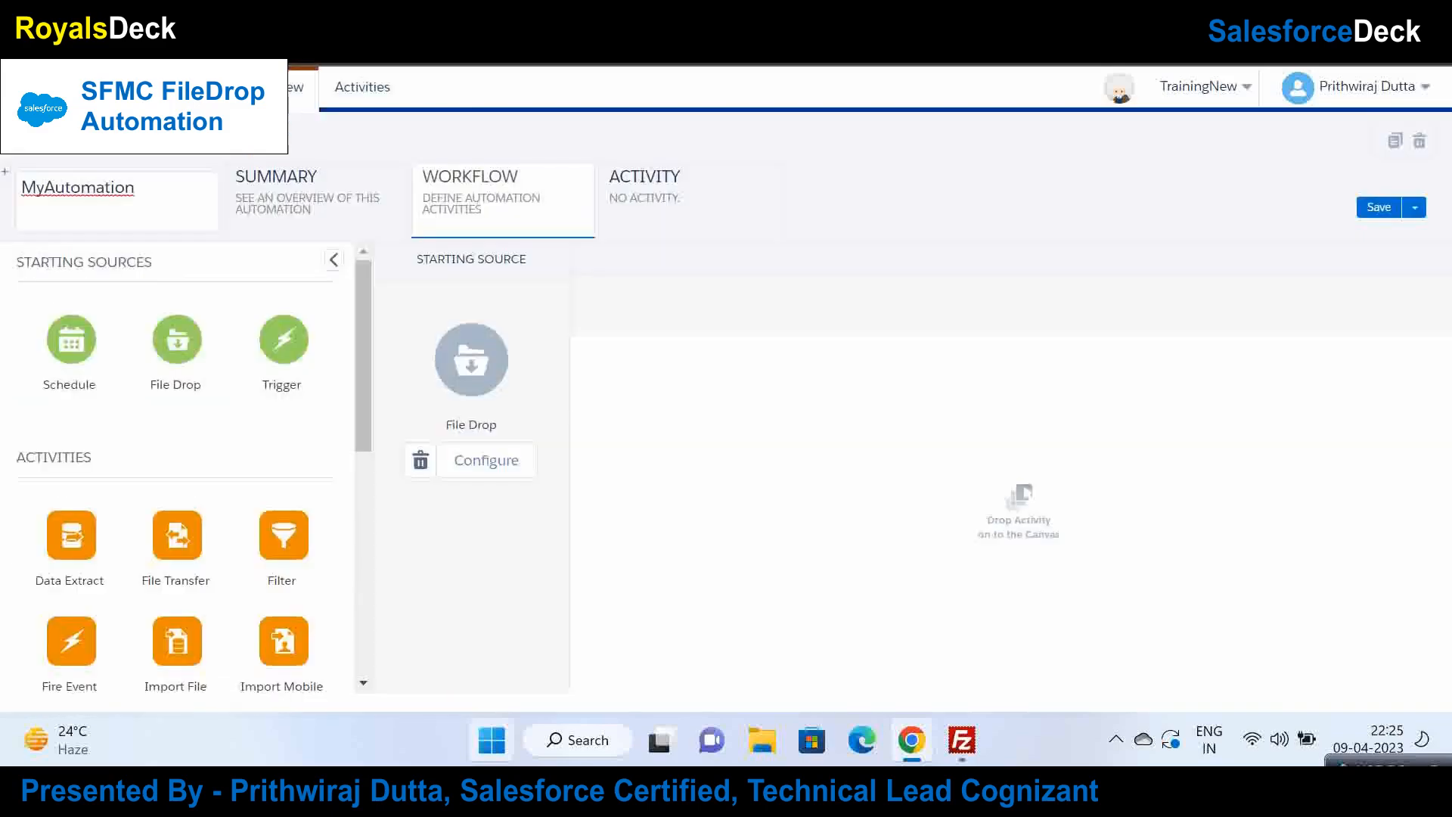
Step: Set the File Drop to watch the import\sendofflineemail folder
click(500, 456)
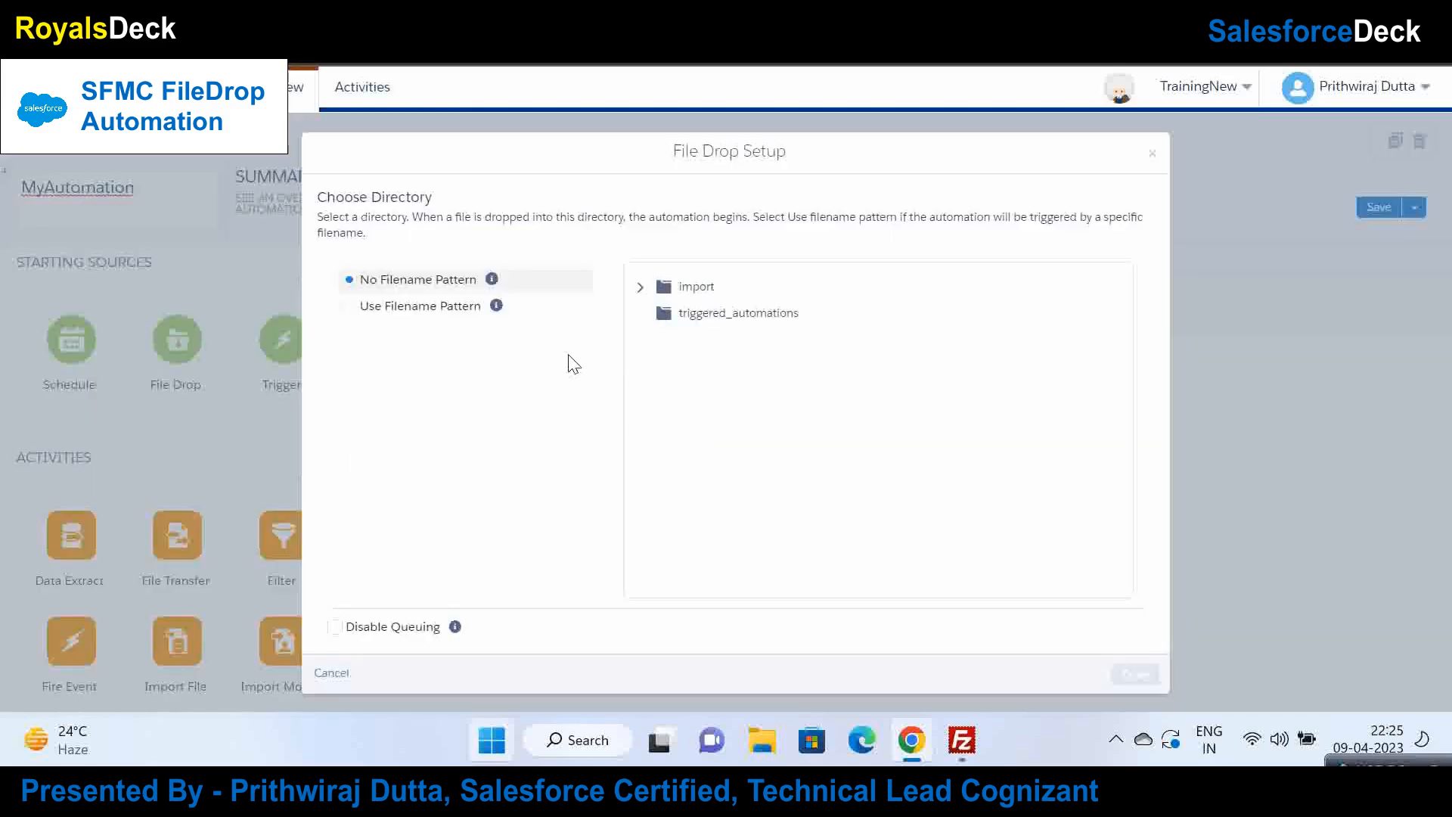
click(640, 287)
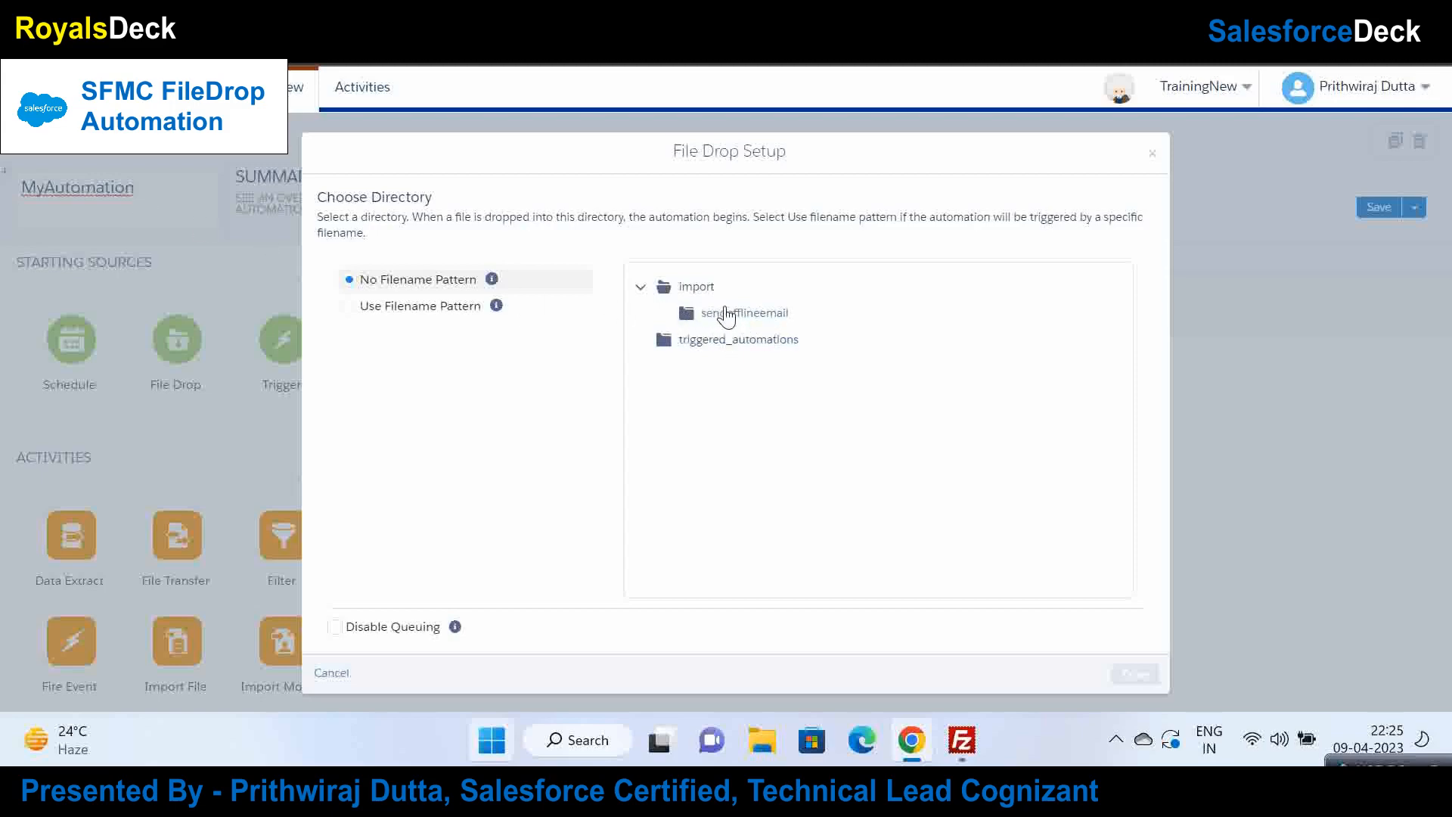
click(741, 318)
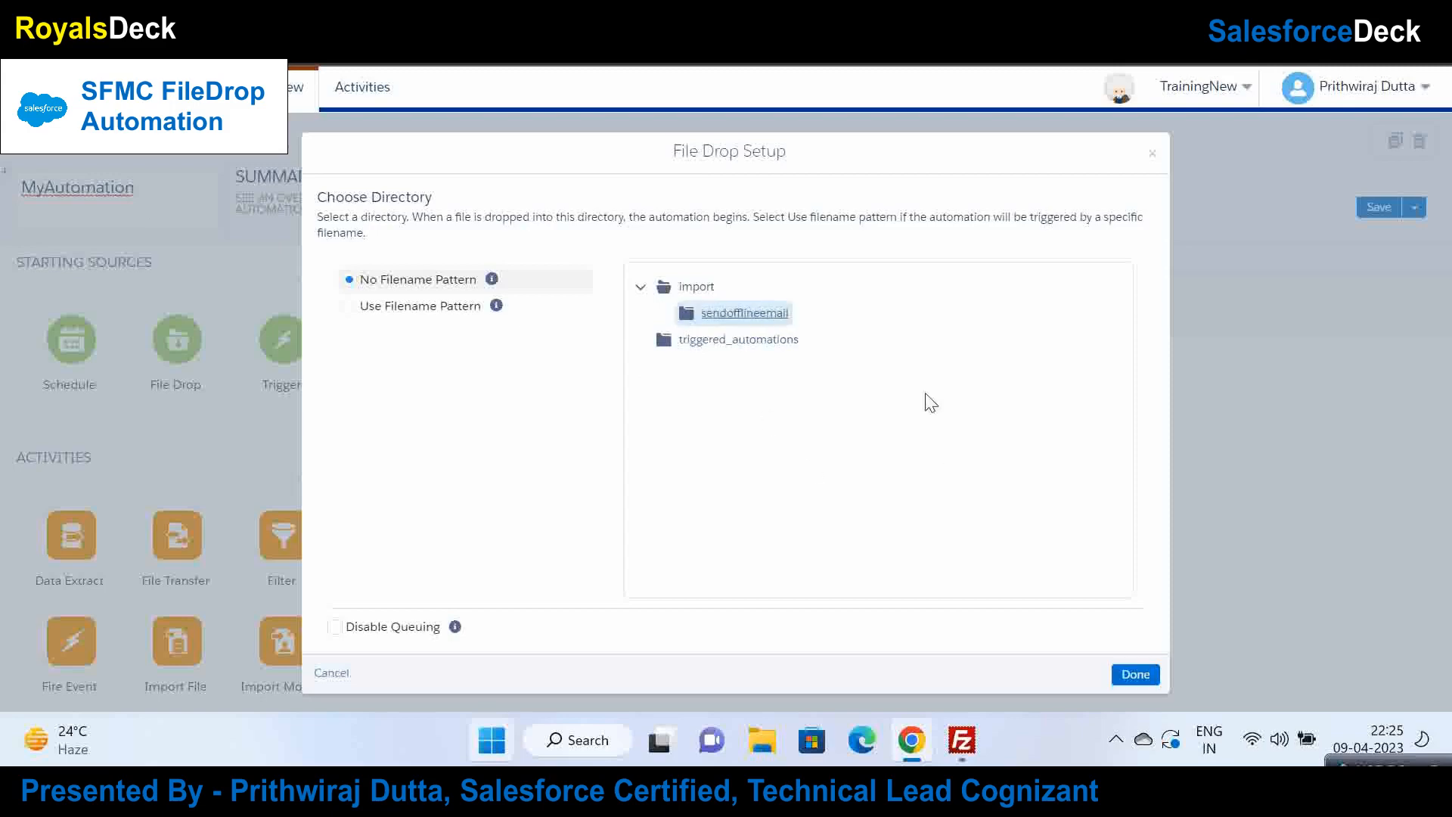
click(1132, 674)
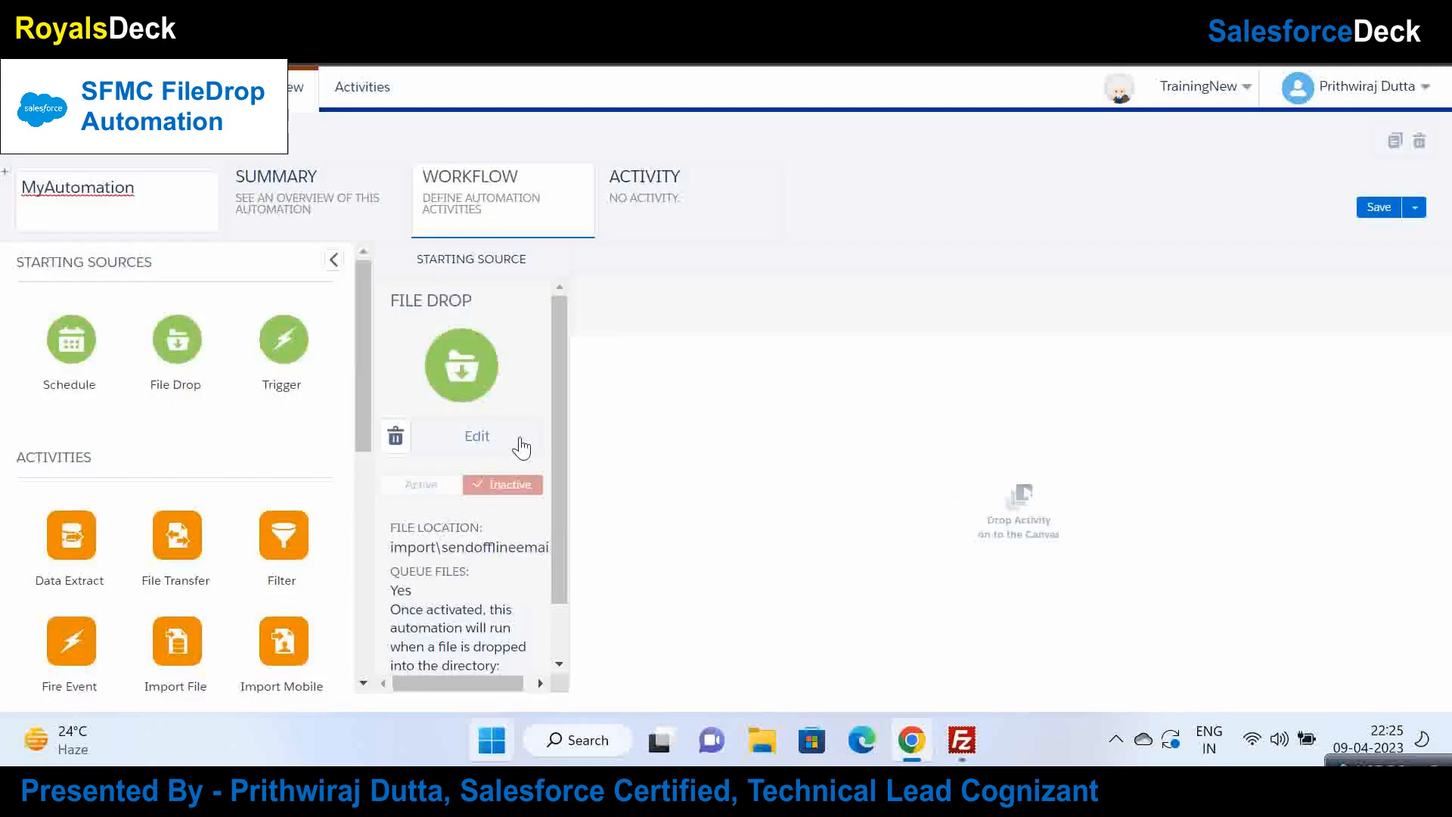
Step: Trigger the File Drop only on filenames containing test.csv and save MyAutomation
click(493, 439)
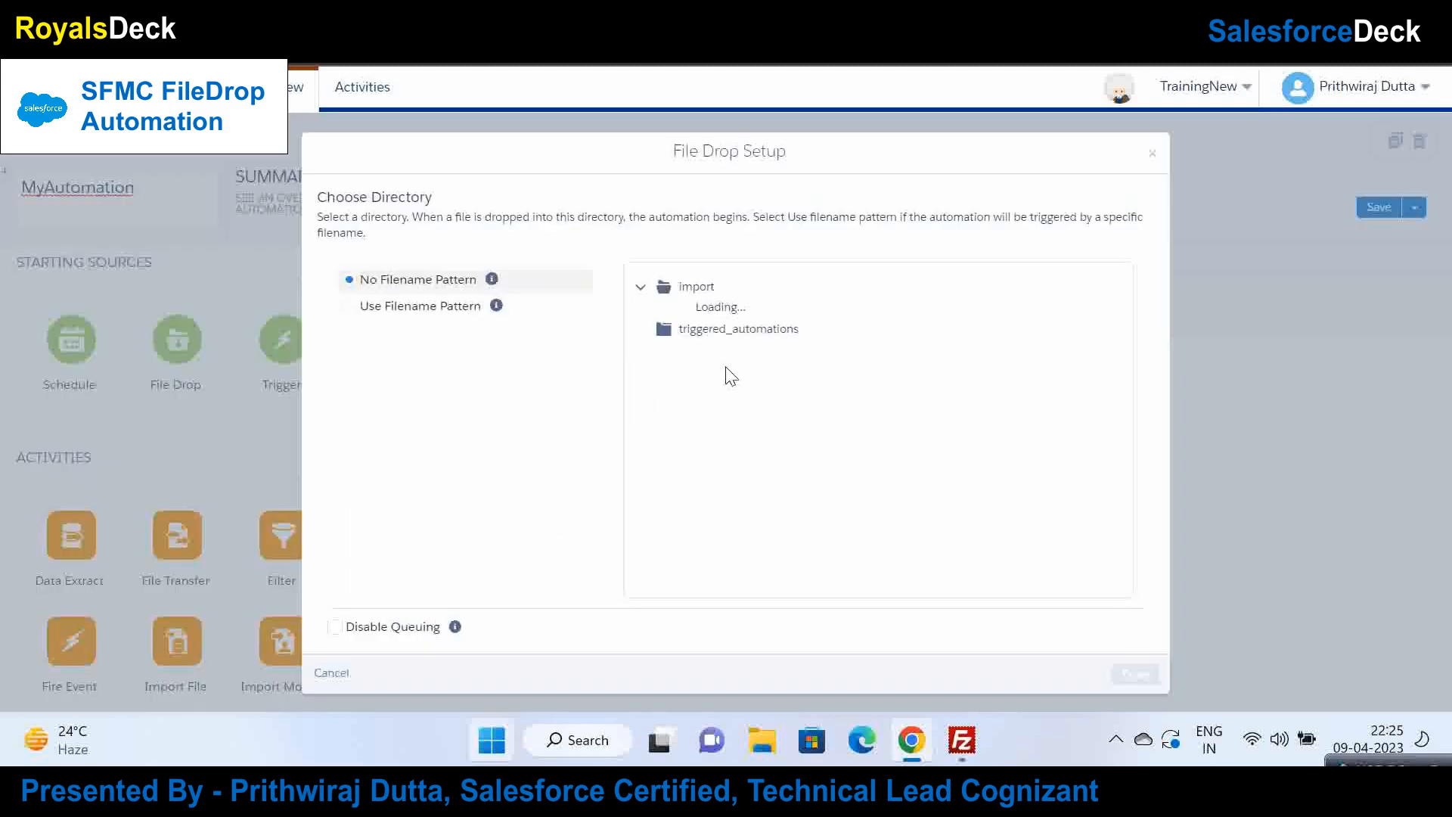
click(351, 312)
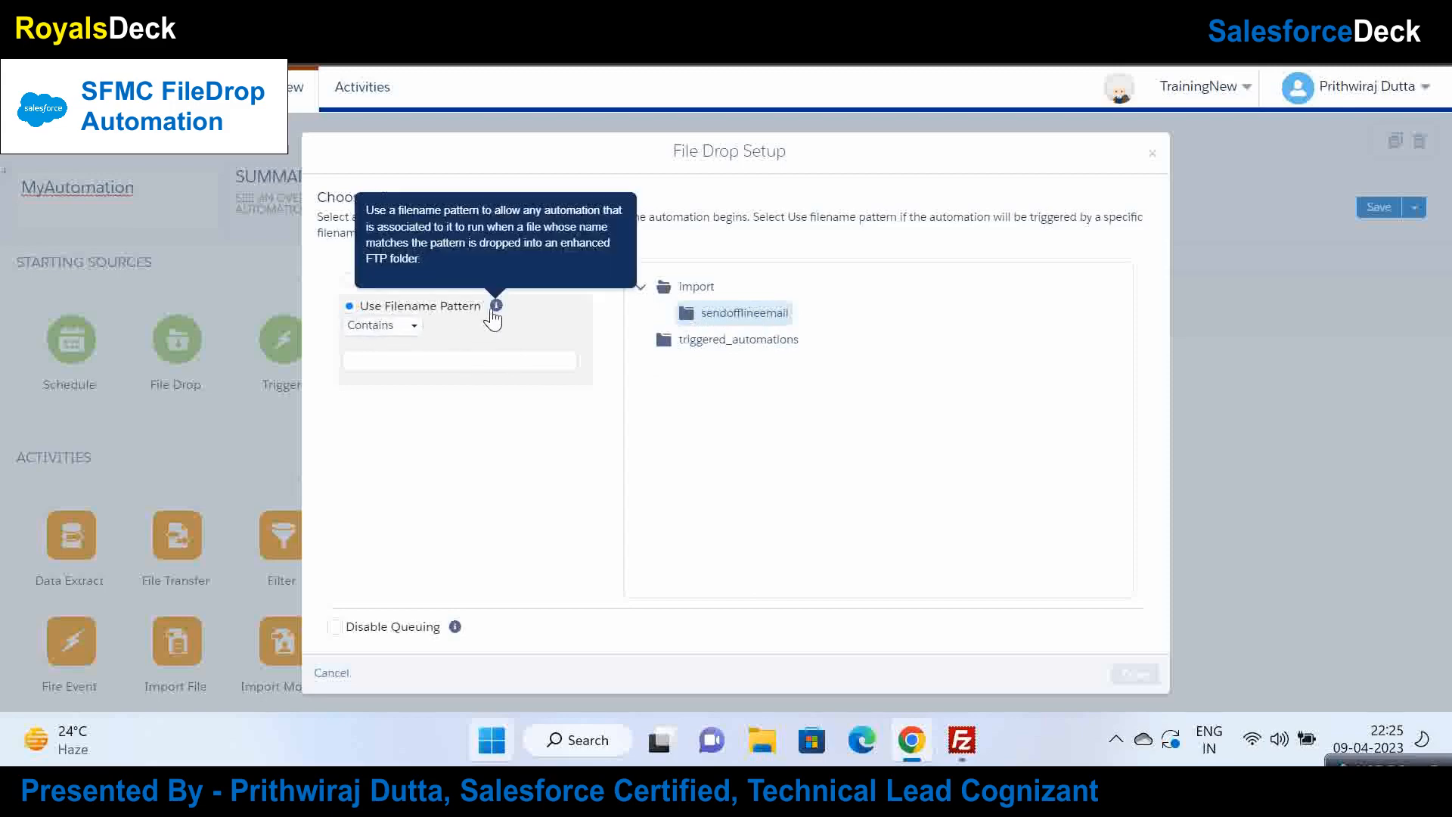
click(417, 368)
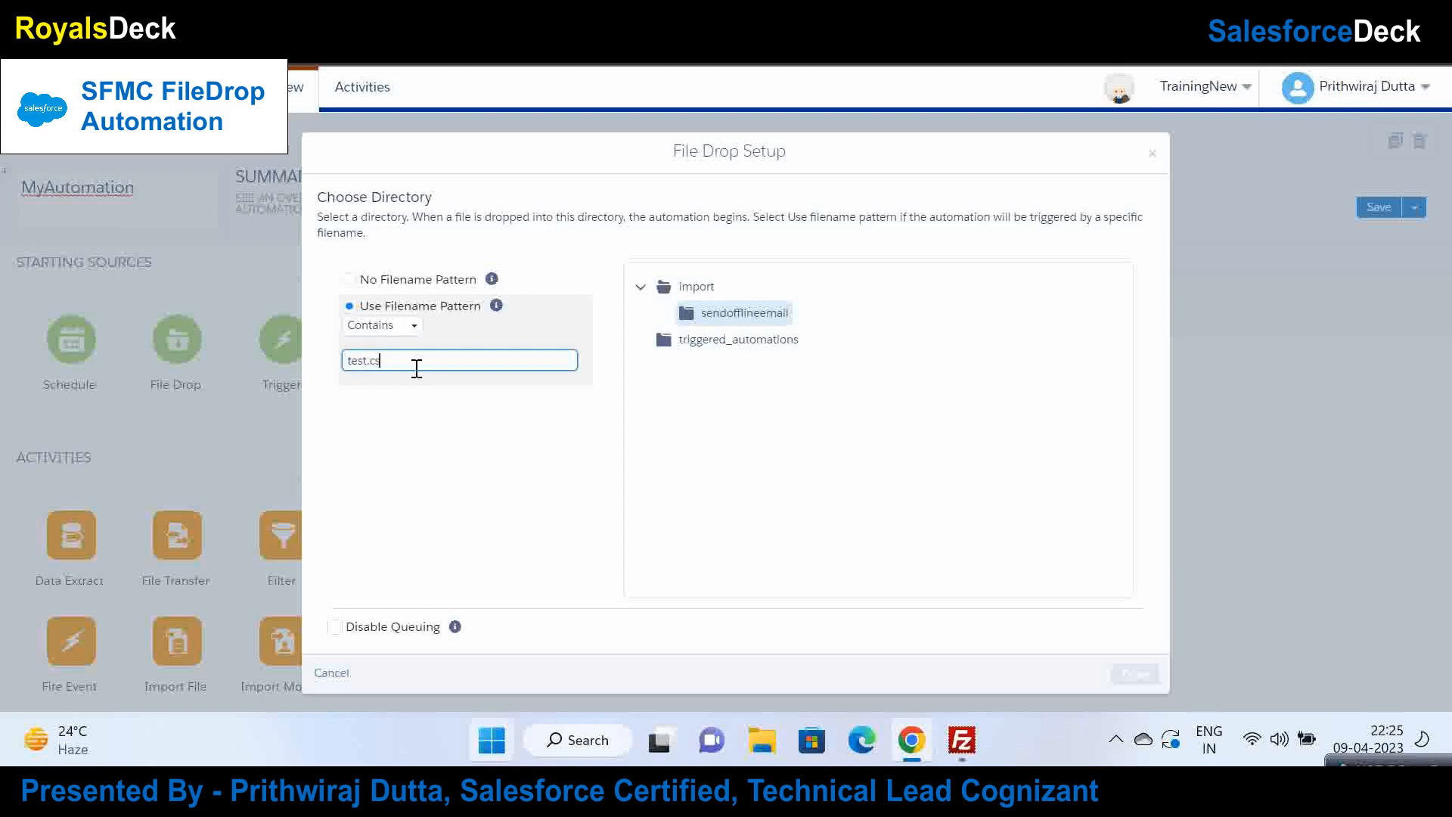
click(462, 446)
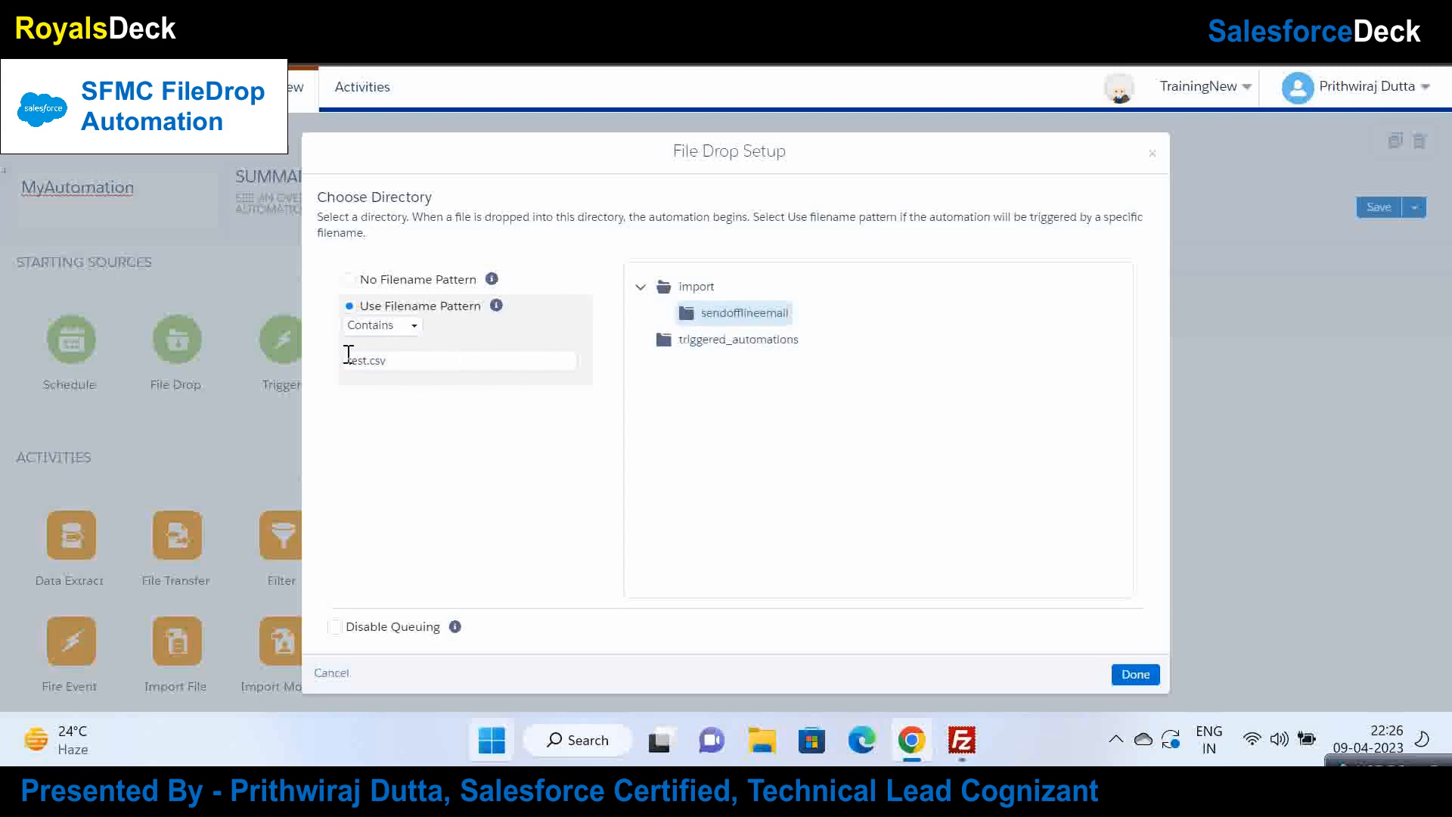
click(1137, 674)
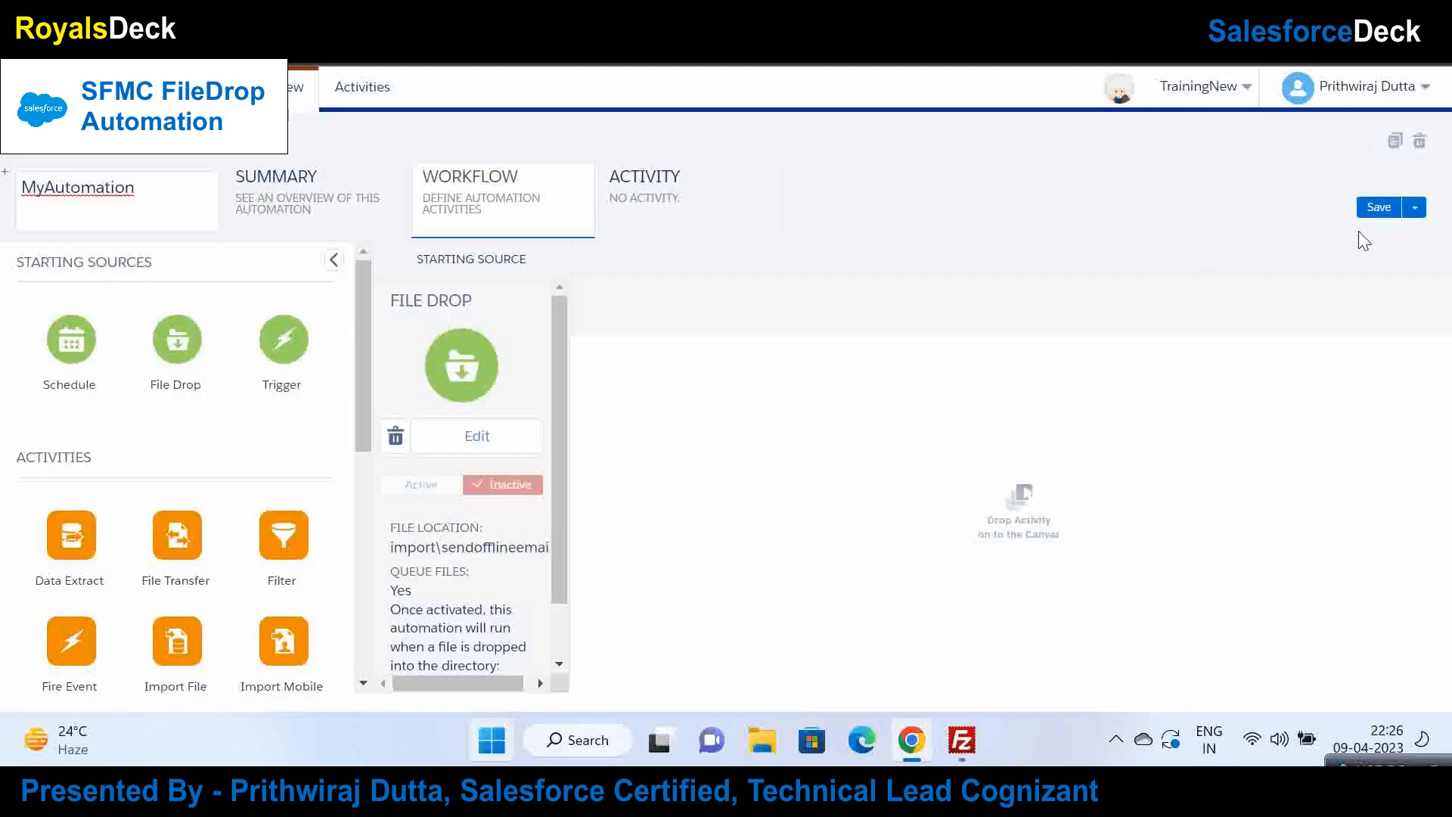
click(1389, 214)
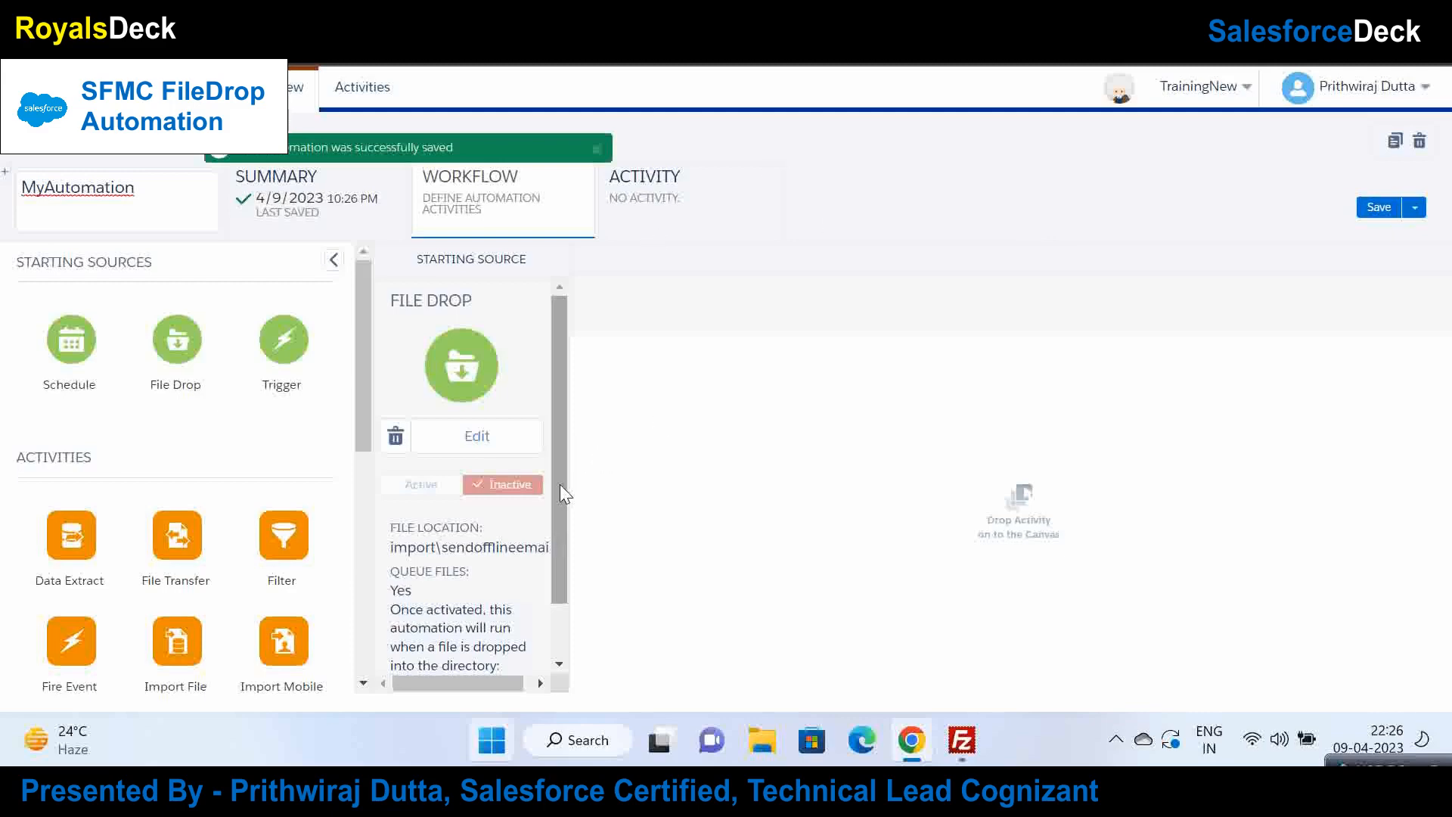
scroll(557, 484, down, 2)
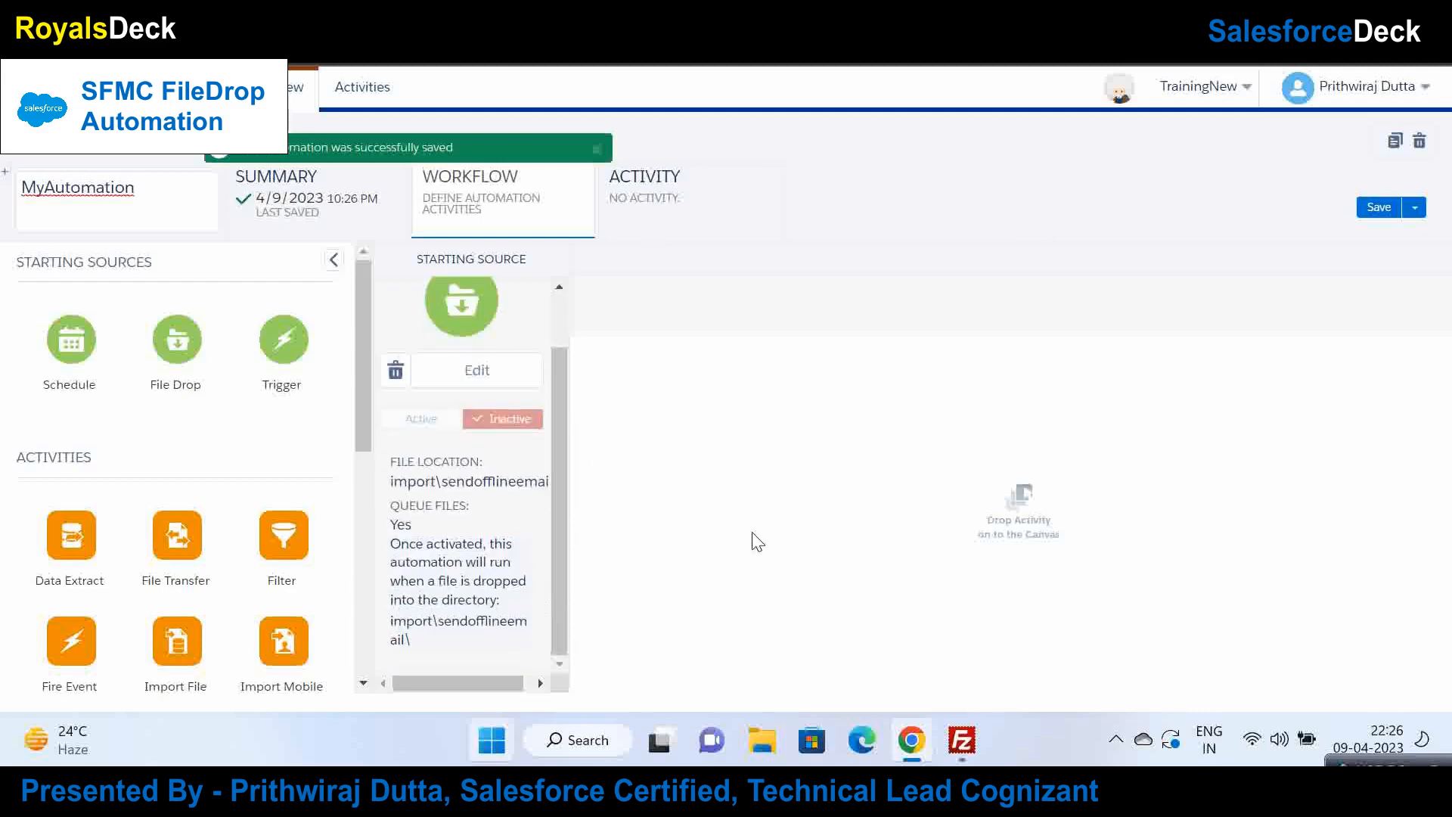
key(alt+Tab)
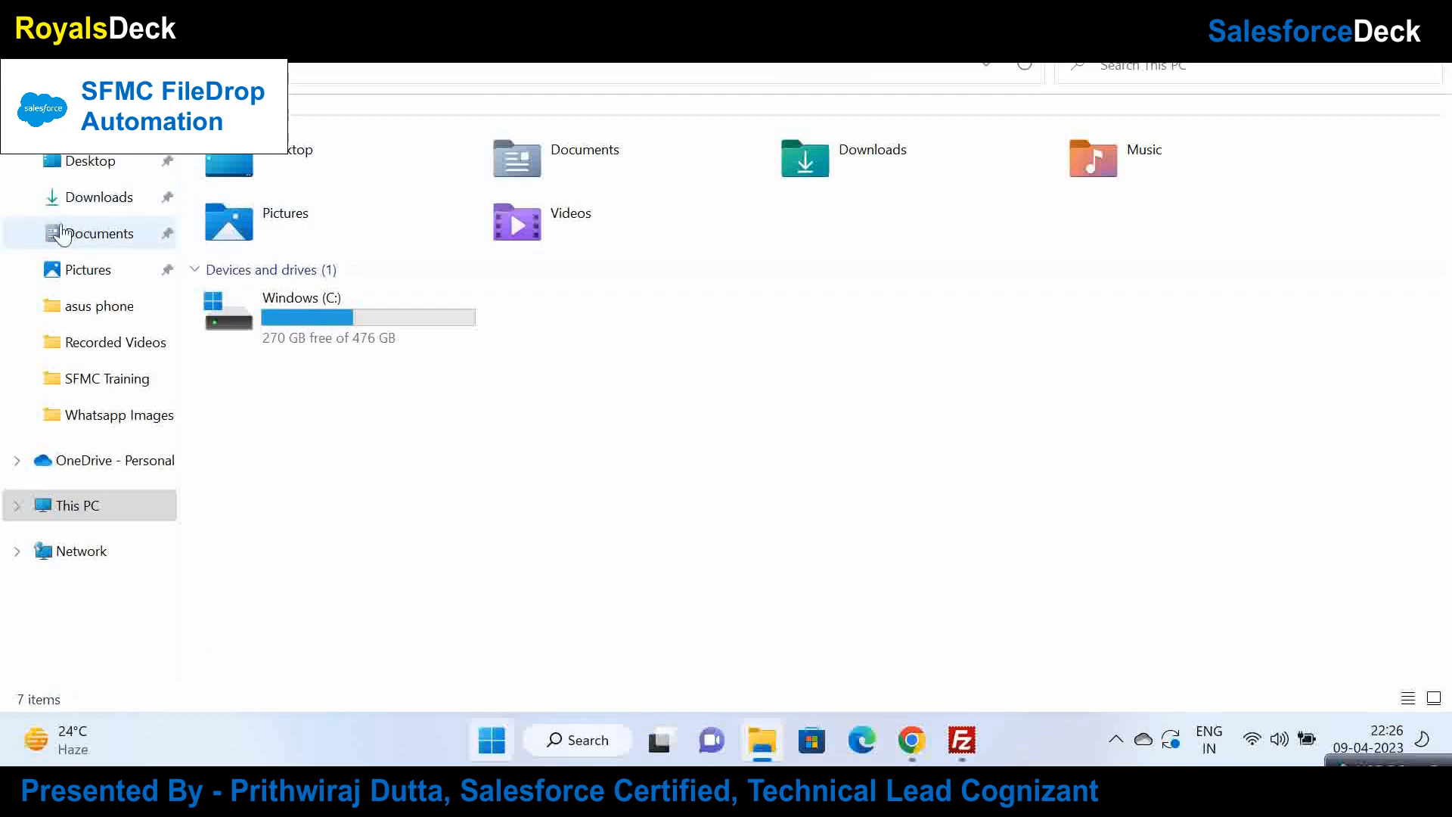
Step: On the Desktop, create a new compressed (zipped) folder with its default name
click(67, 174)
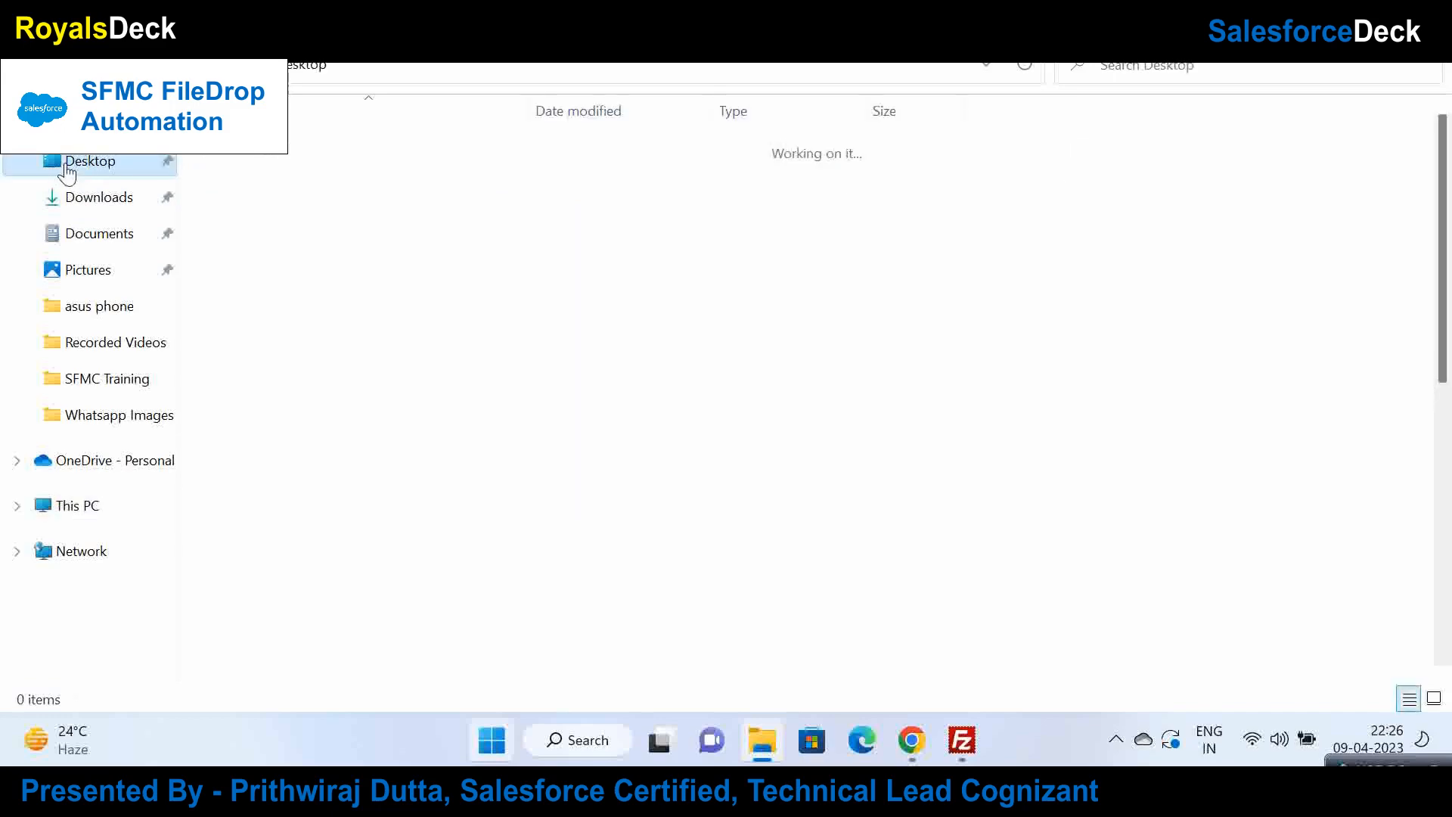
right_click(976, 359)
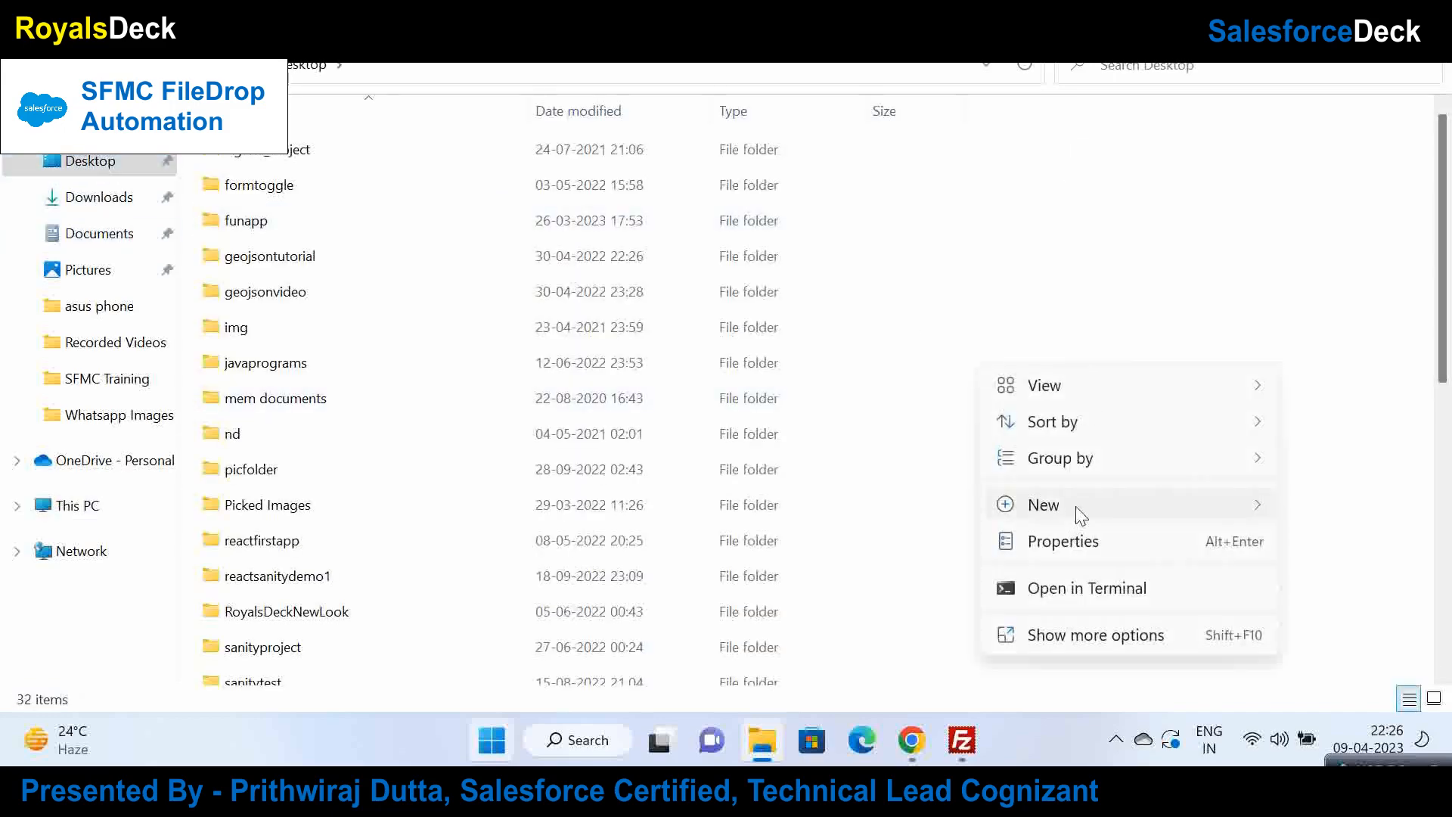
click(1108, 505)
click(1030, 267)
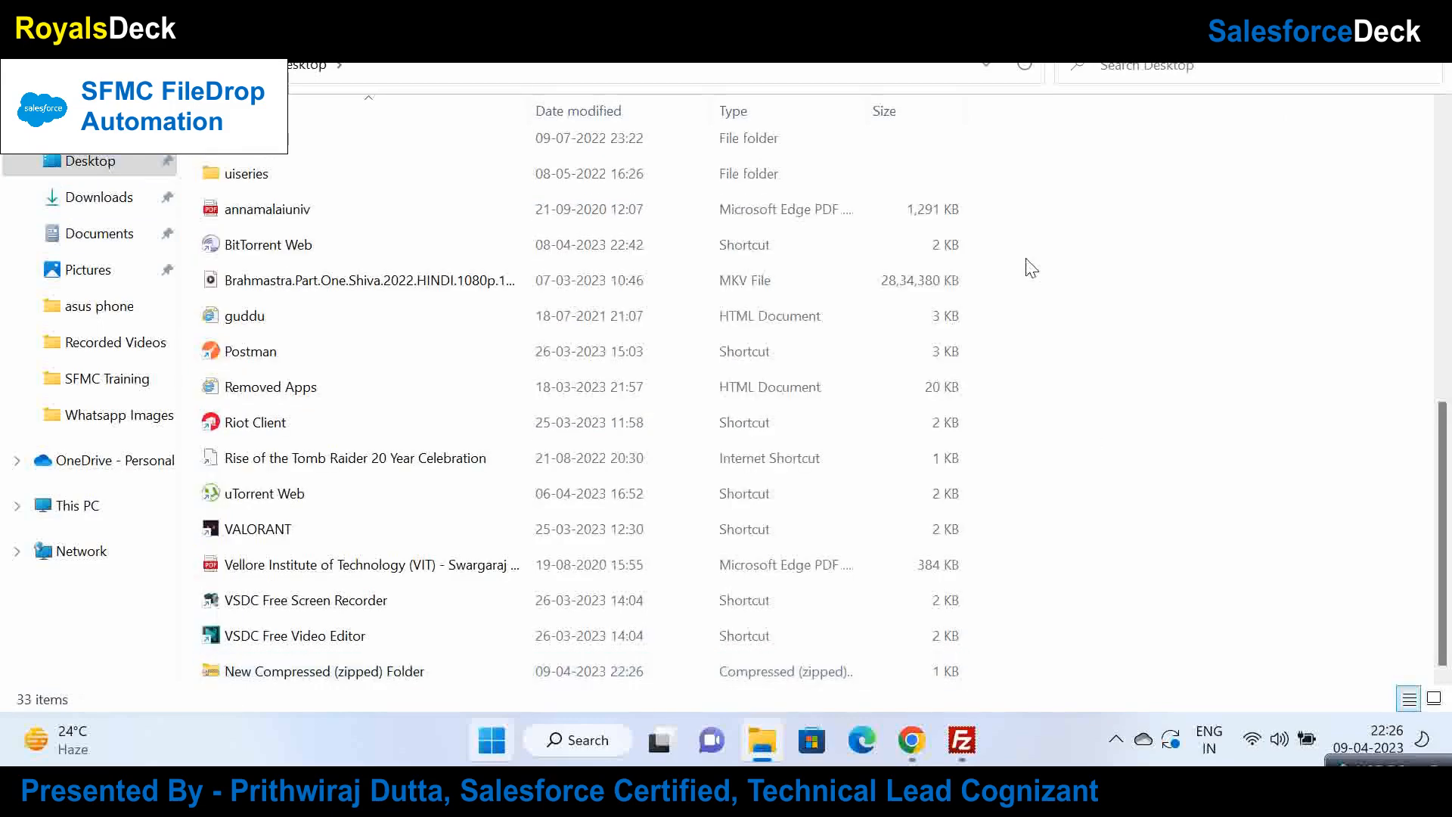
Step: Create a new Microsoft Excel Worksheet on the Desktop named test
right_click(1030, 267)
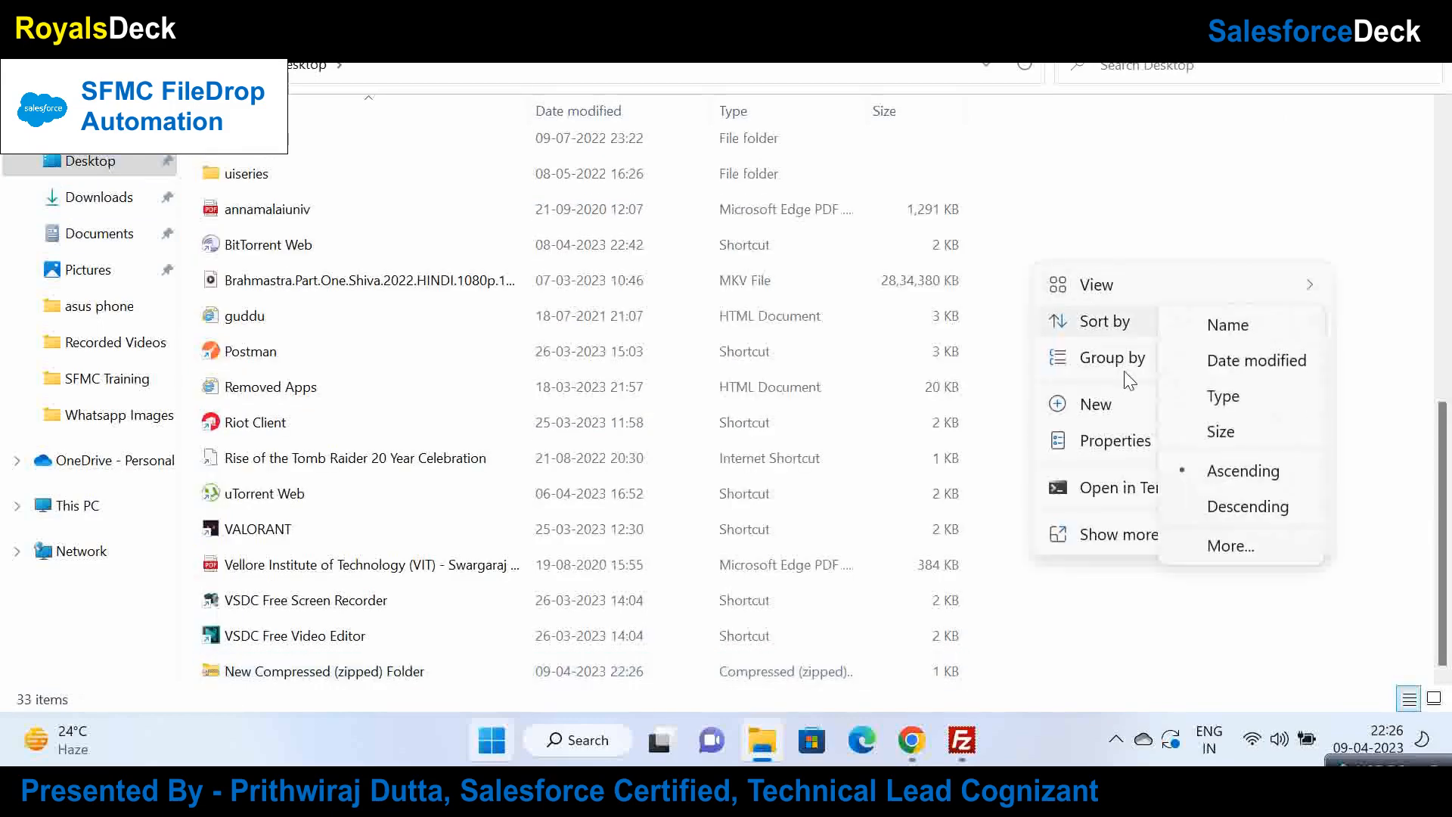
mouse_move(1111, 415)
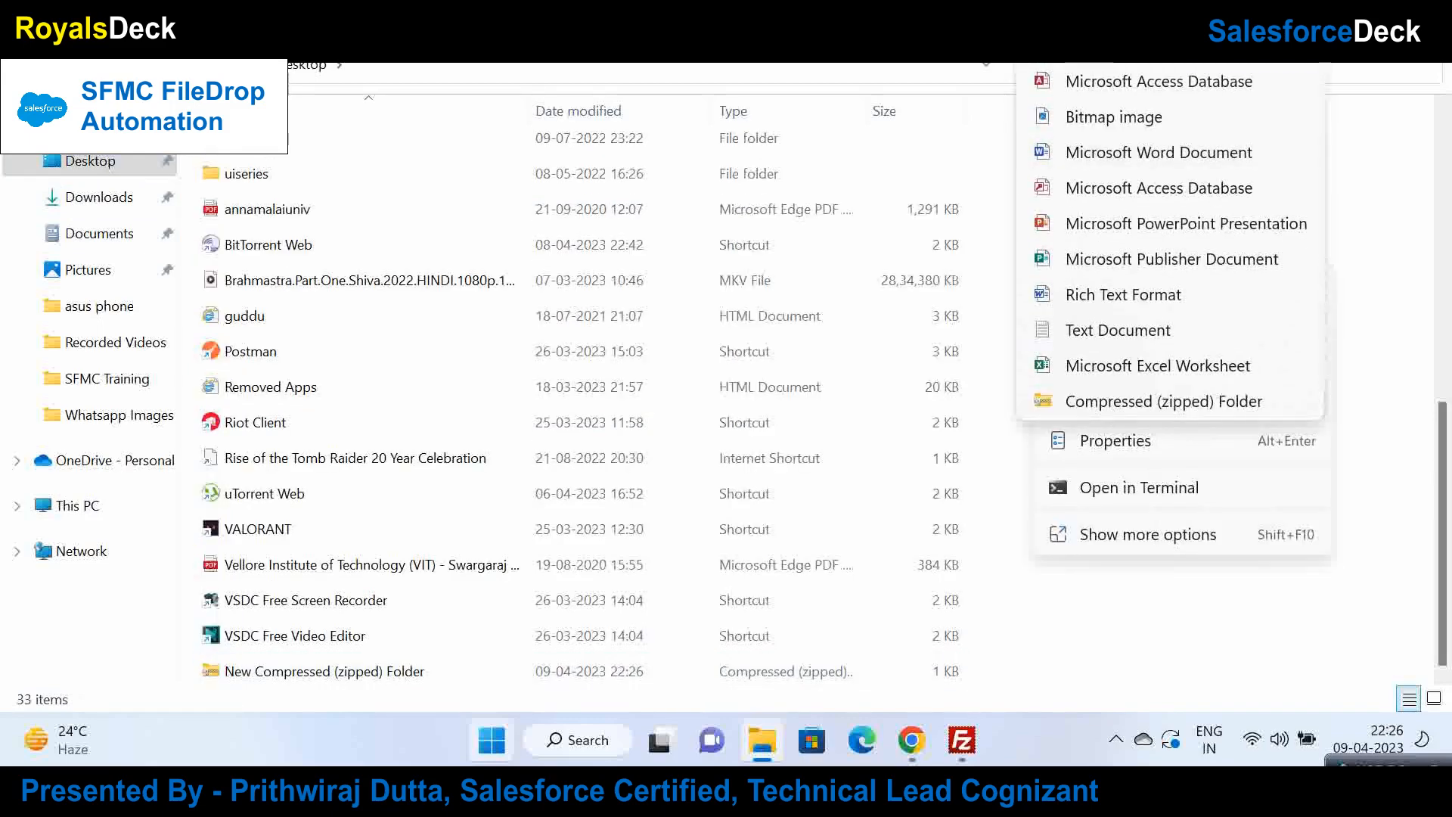
click(1087, 366)
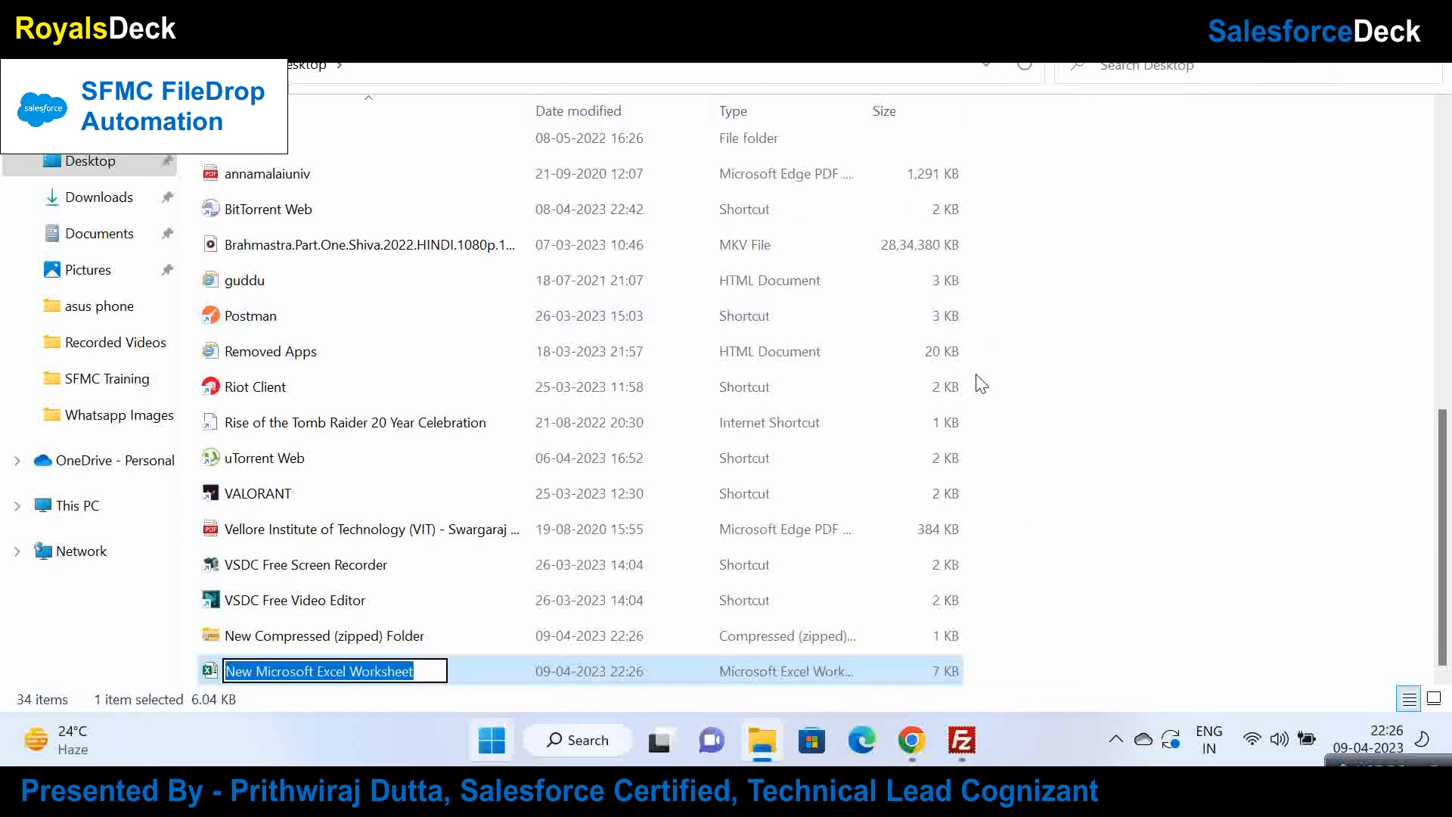
text(test.)
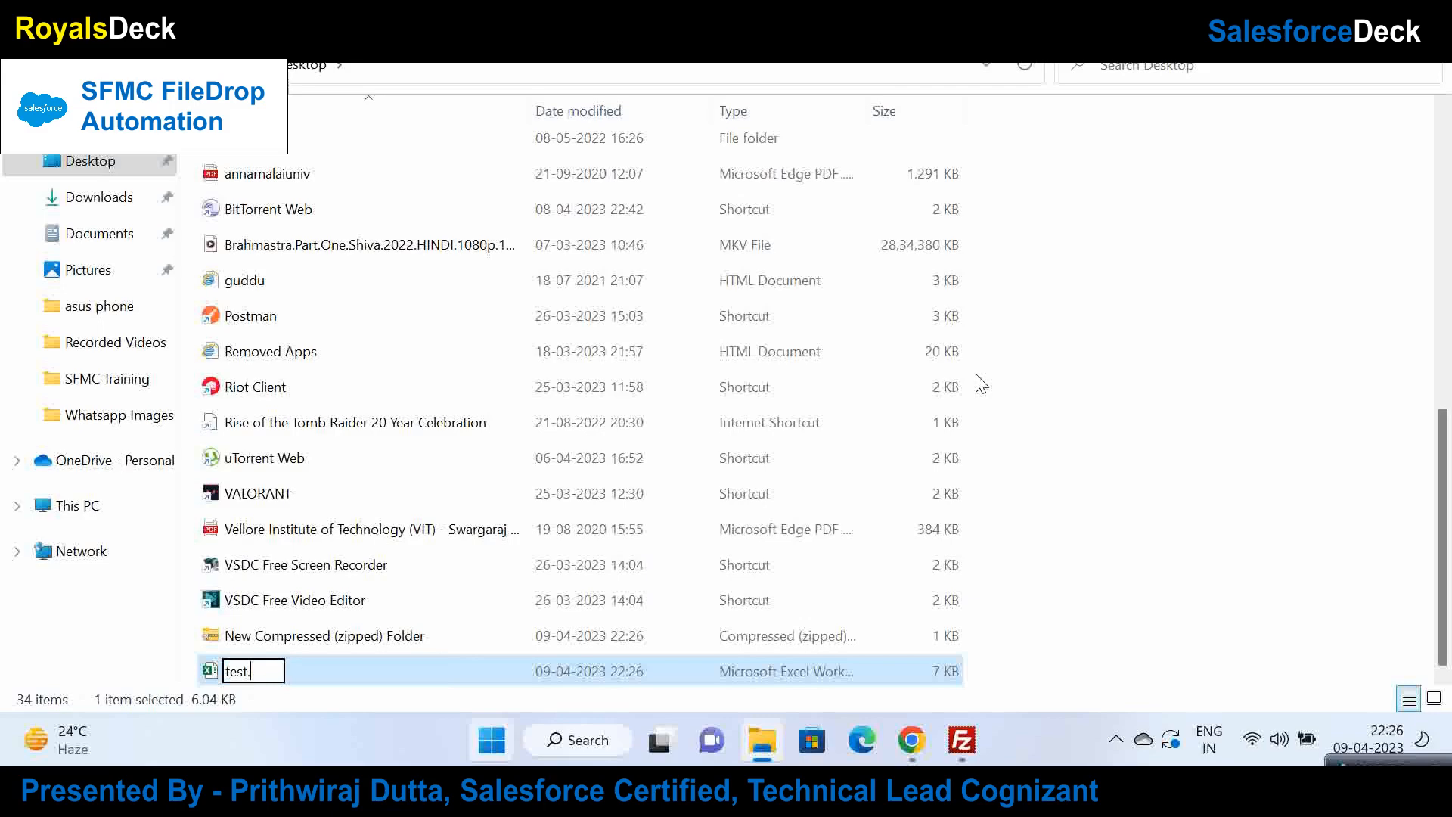
key(Return)
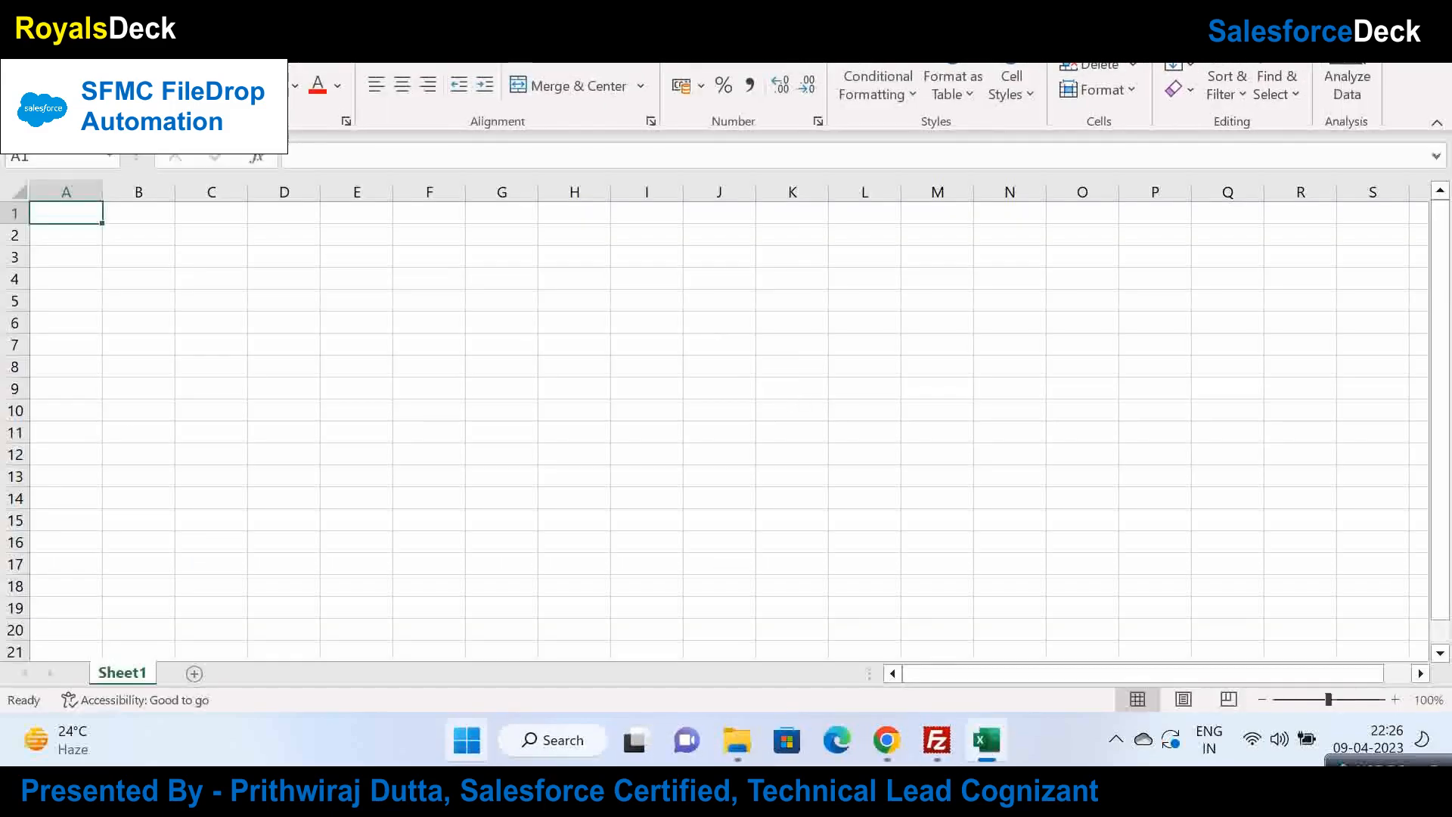
Step: Open a blank Excel workbook, close the test window and dismiss the license agreement
click(24, 6)
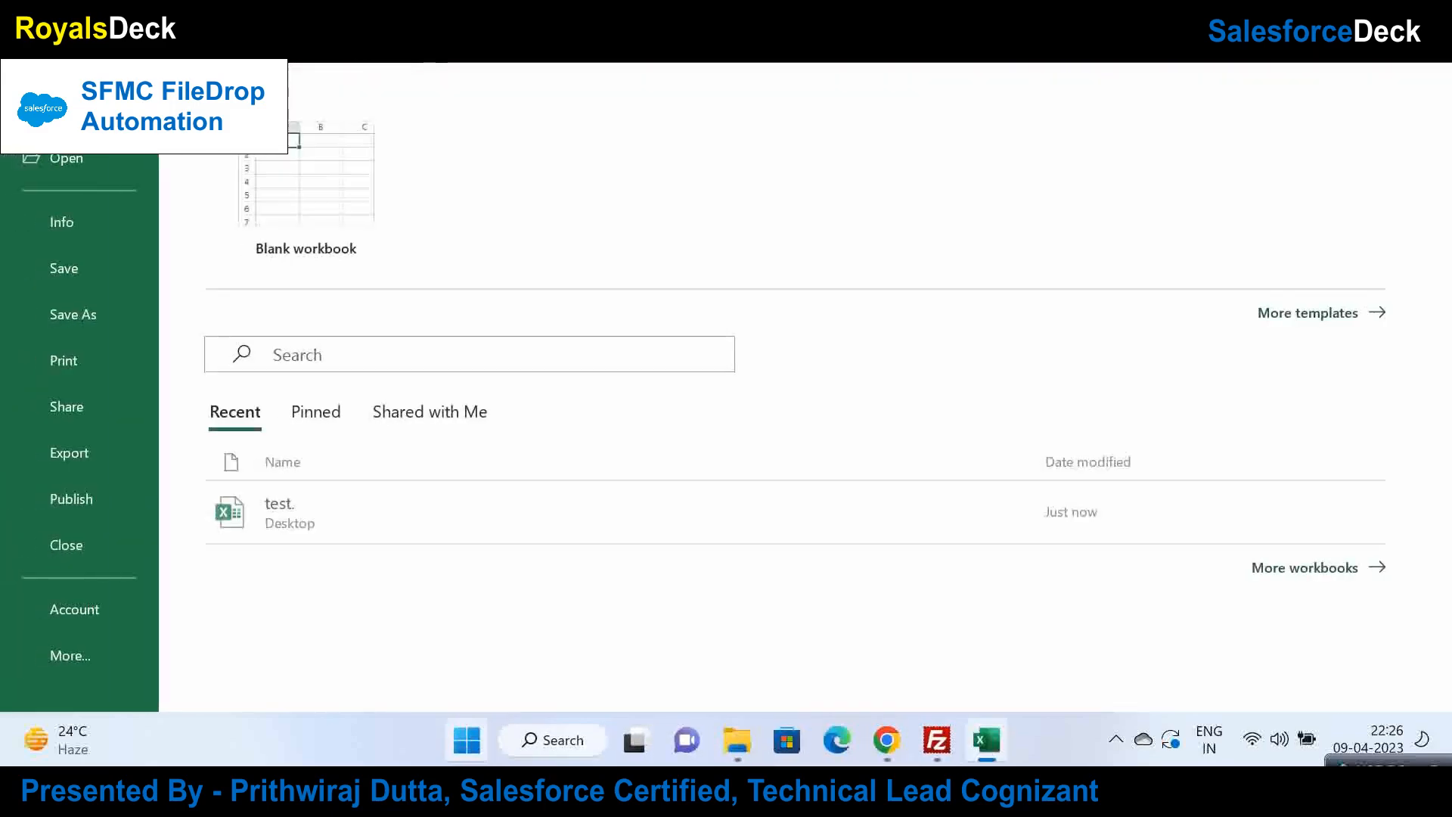
click(65, 112)
click(285, 185)
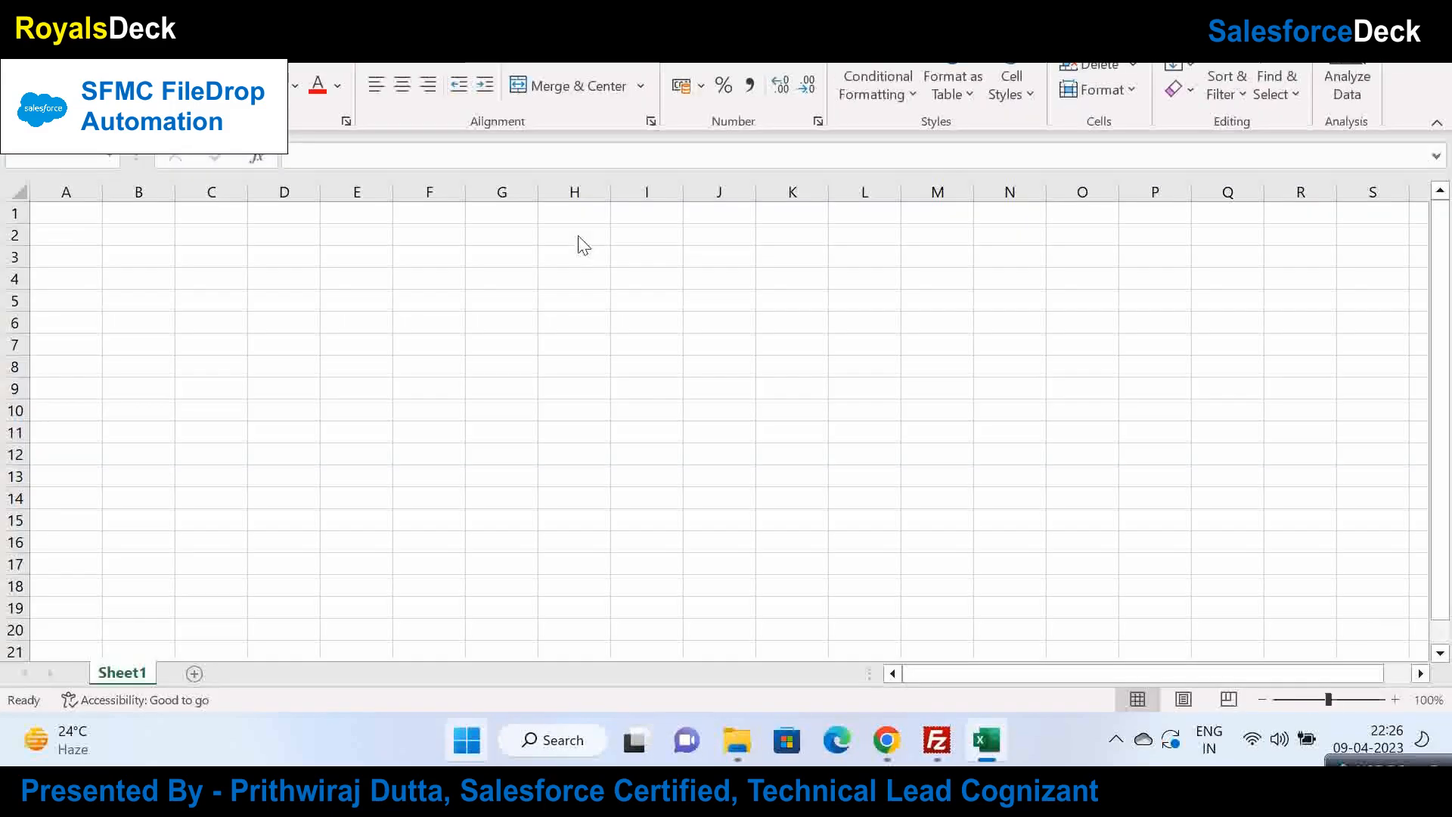
mouse_move(987, 737)
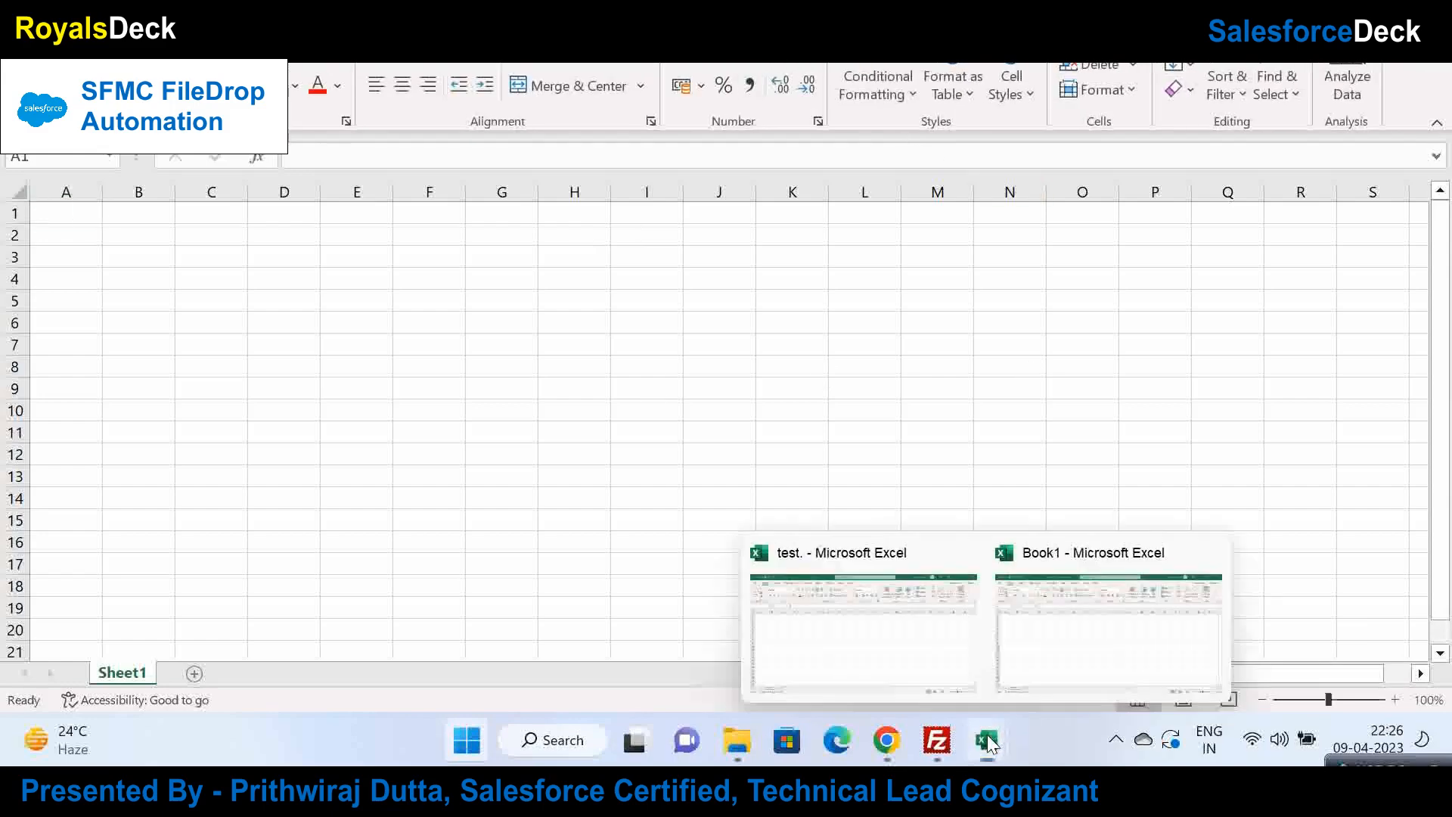
click(959, 552)
click(962, 568)
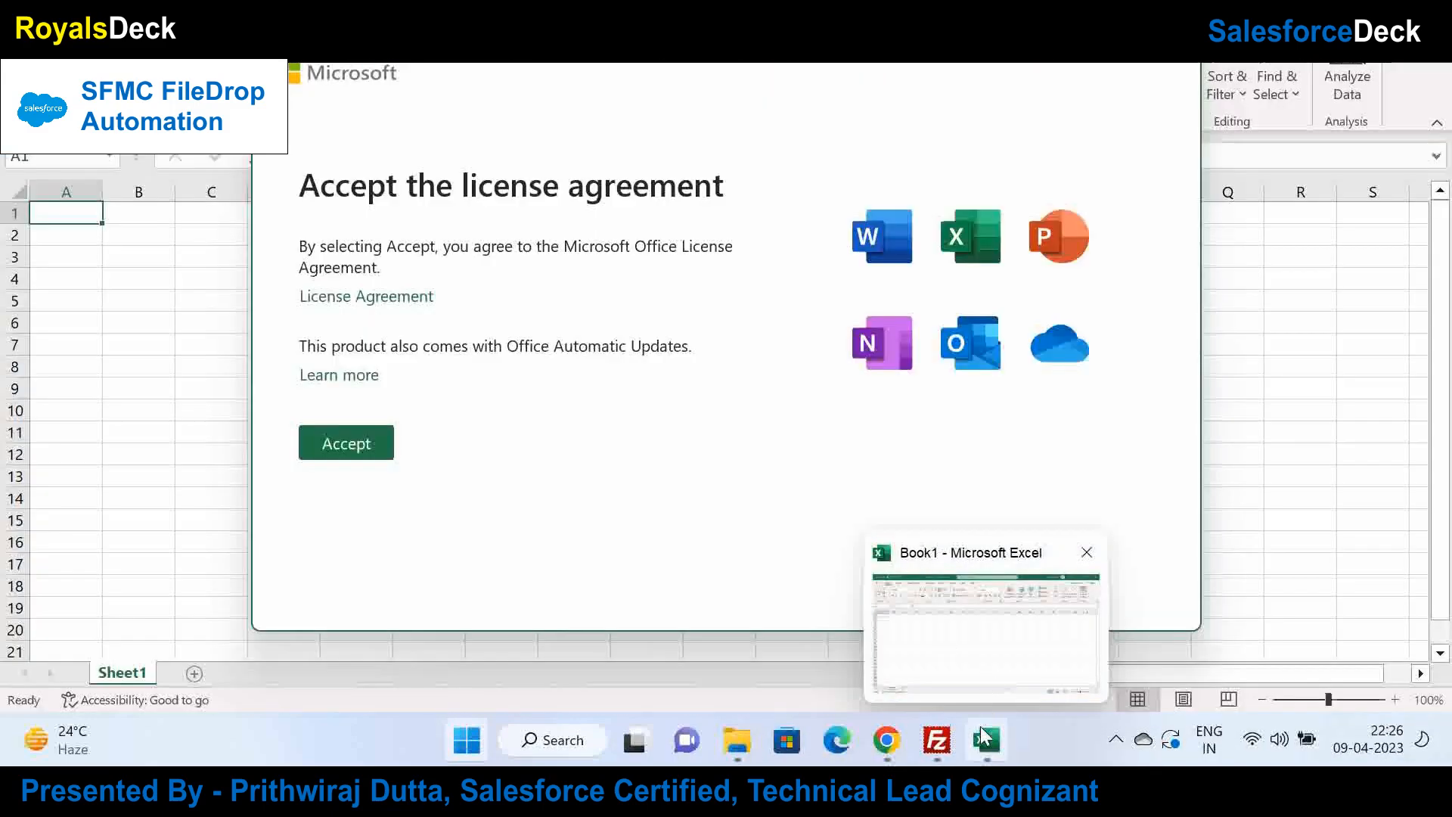
click(1182, 59)
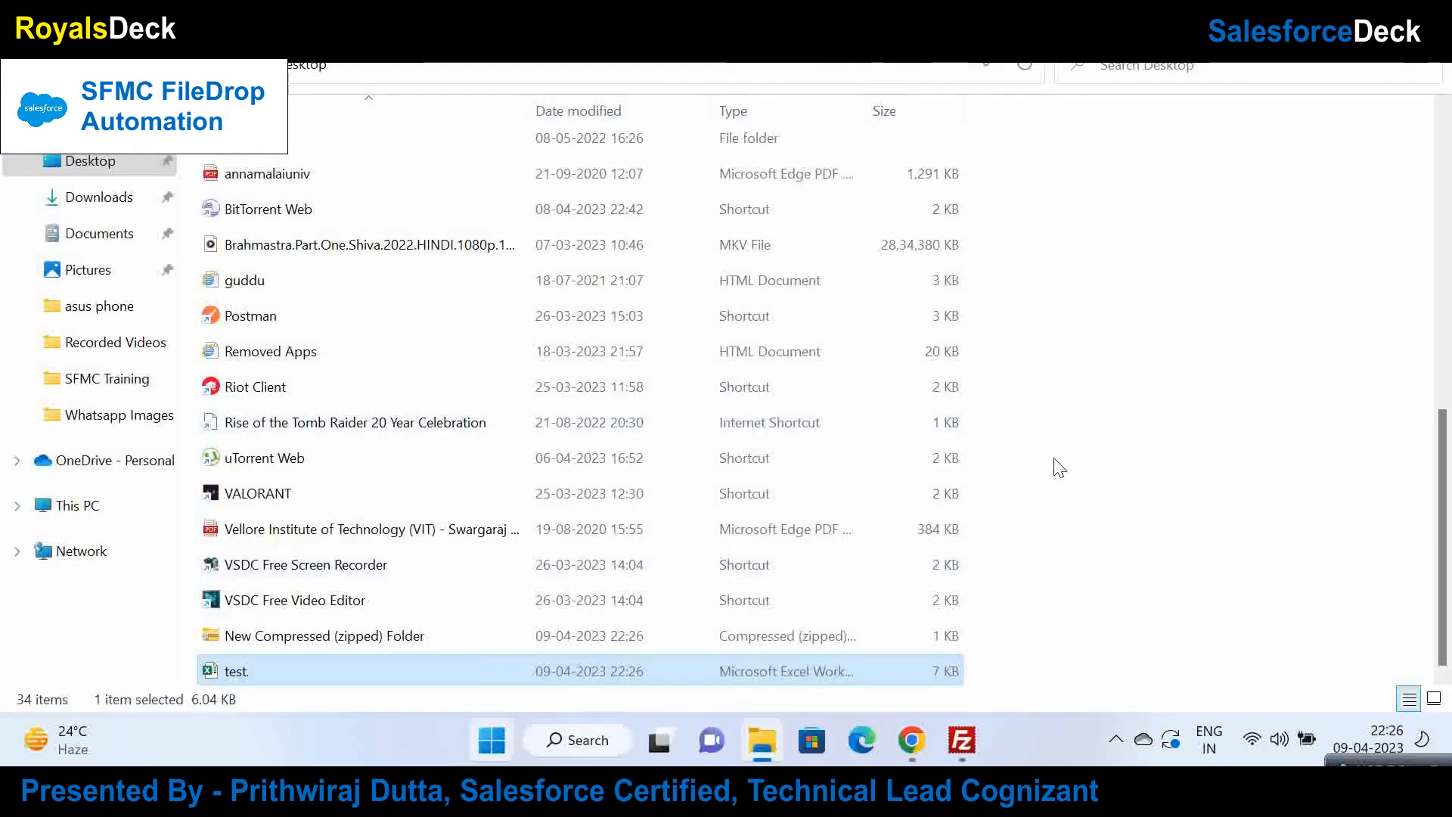
Step: Return to Chrome and start a blank Google Sheets spreadsheet
click(922, 742)
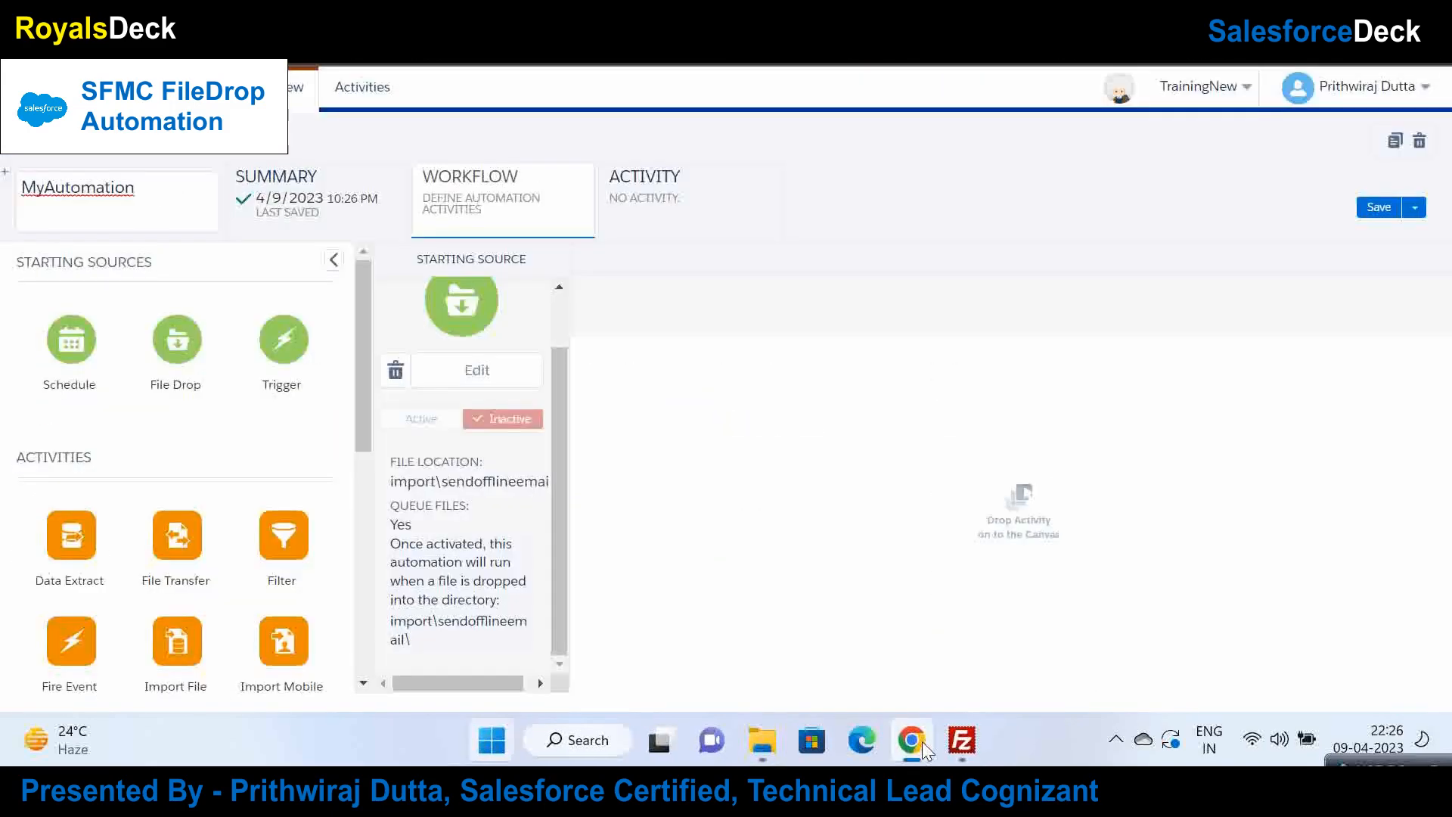
click(1432, 762)
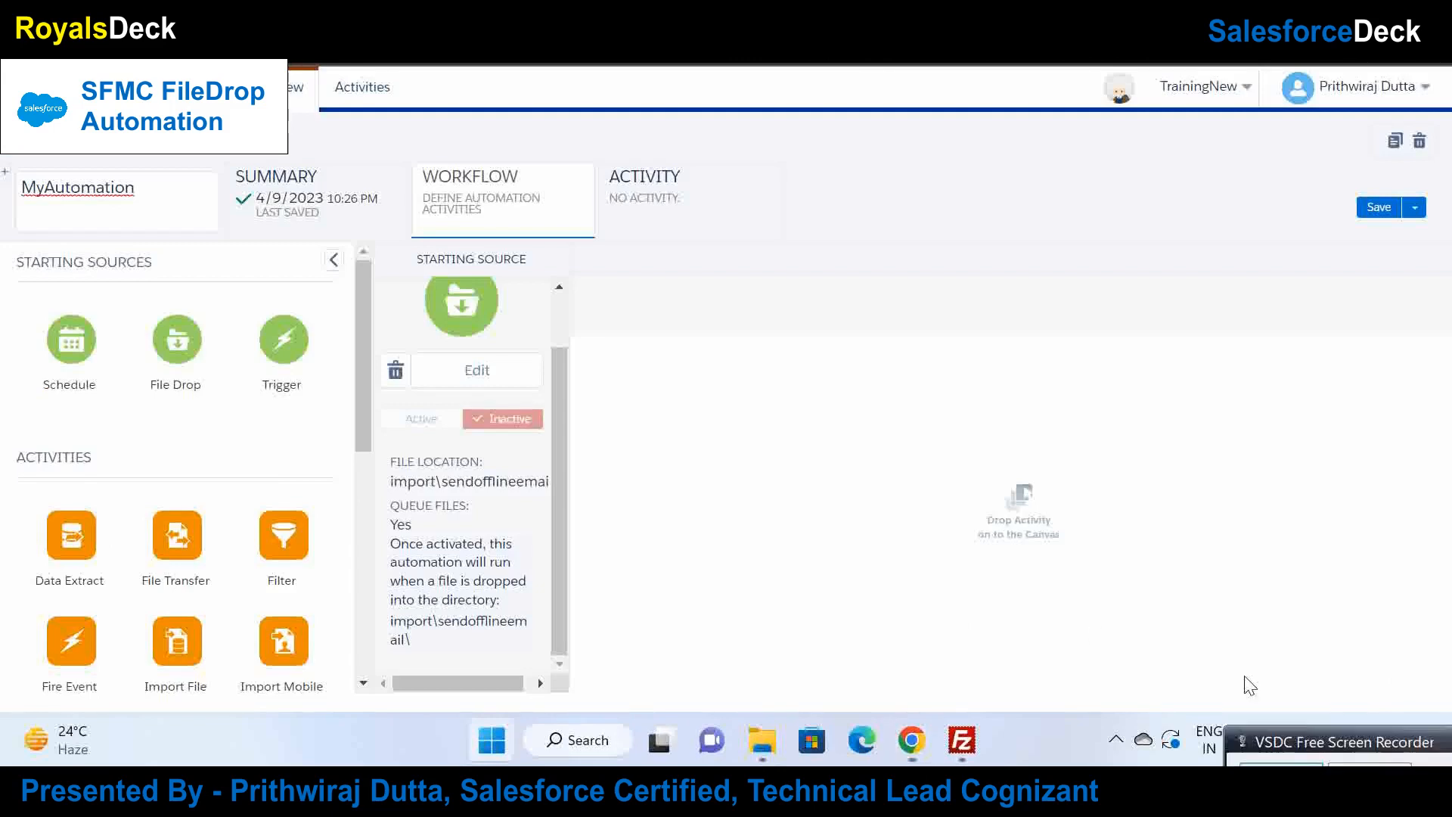
click(1074, 618)
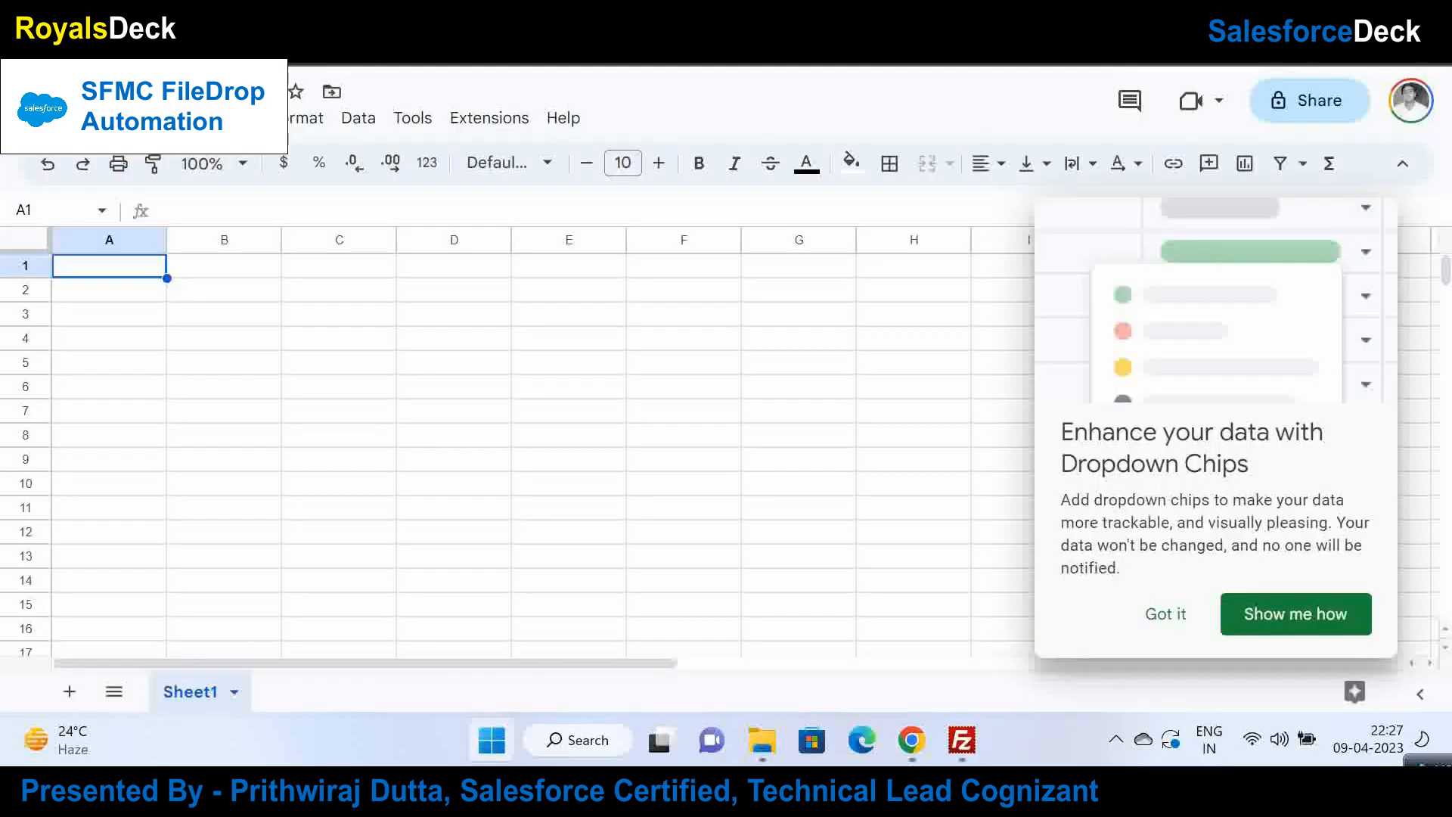
Step: Enter the headers name, email and phone in row 1 of the sheet
click(1159, 613)
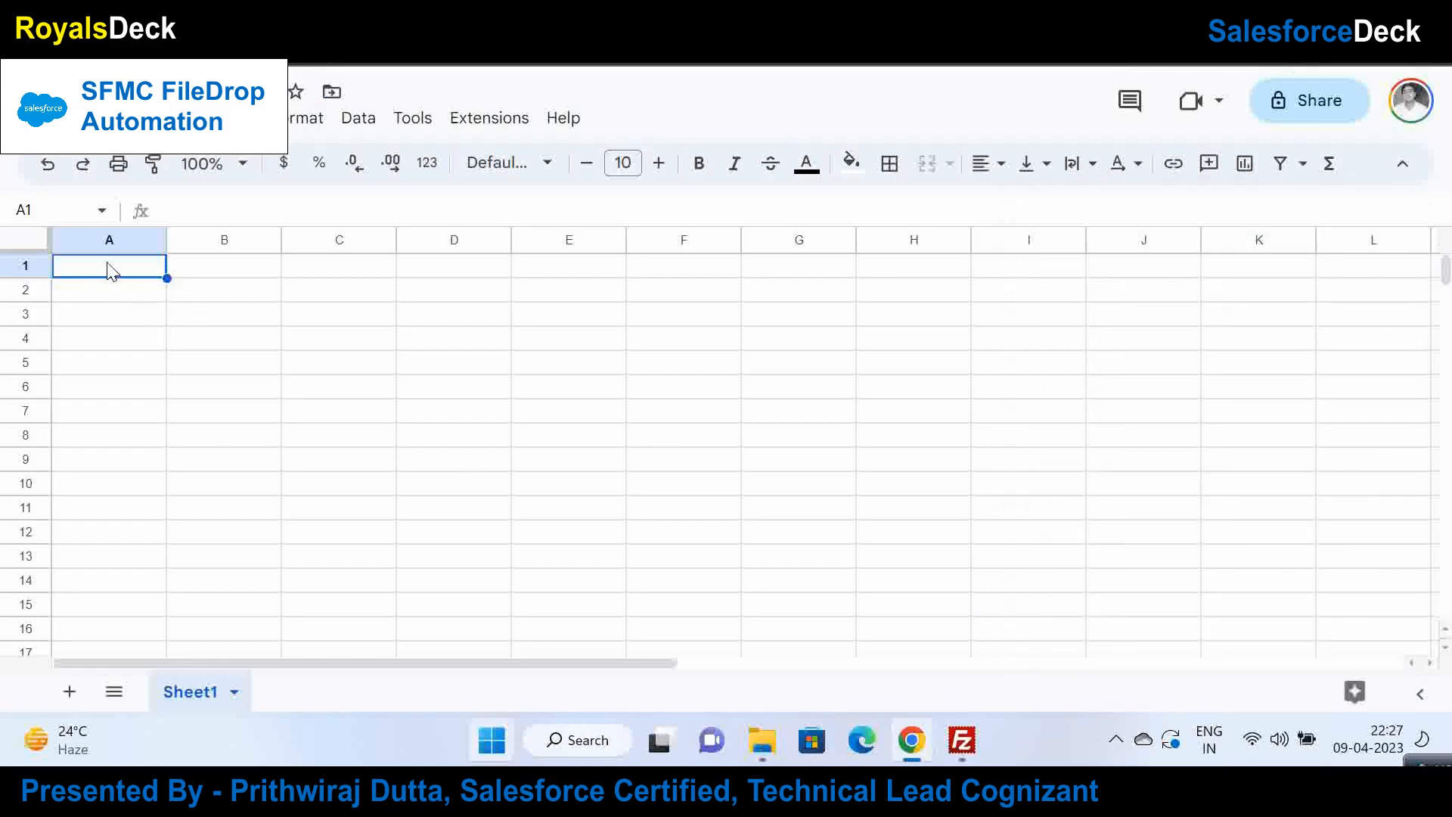
text(name)
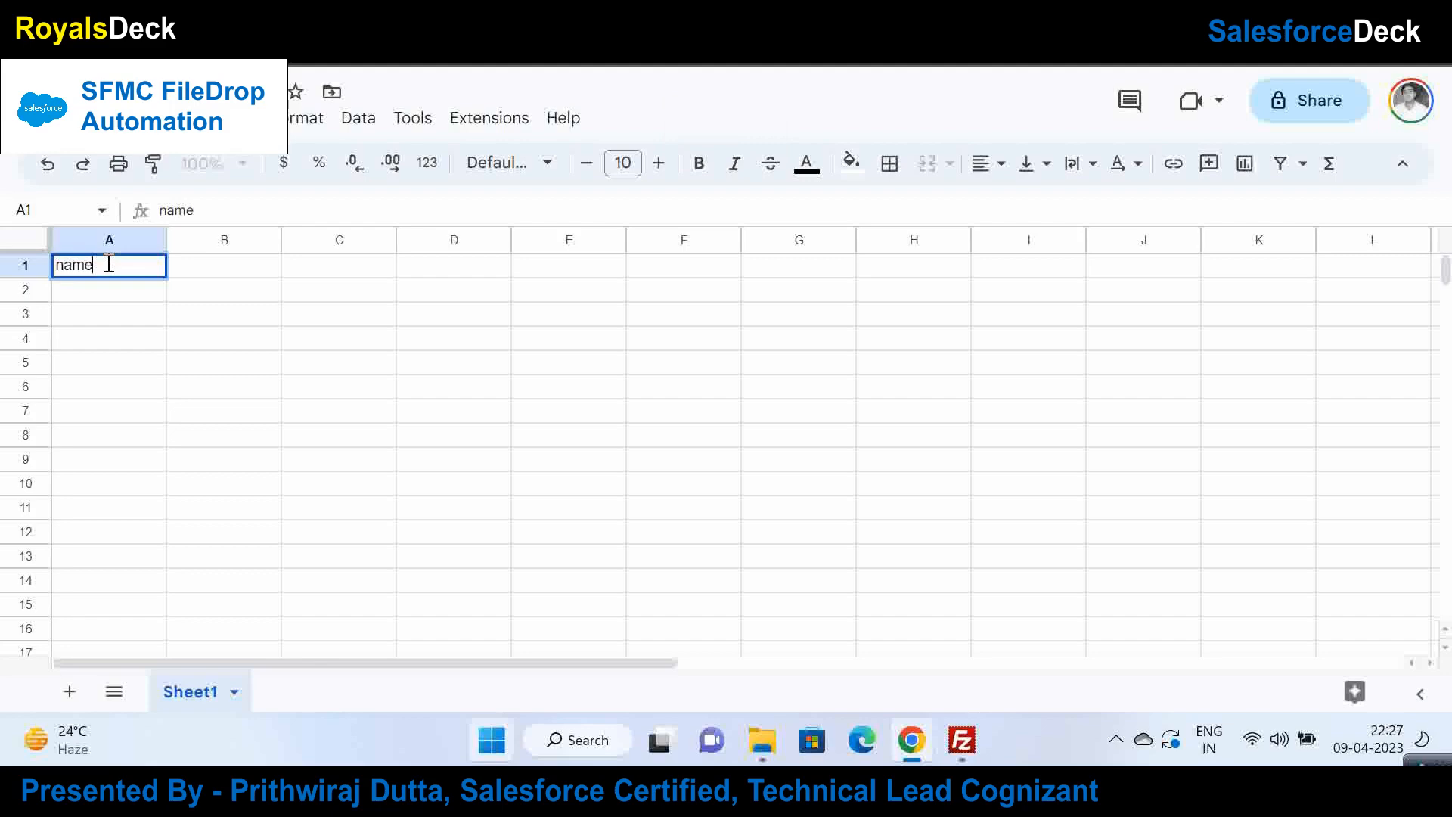
key(Tab)
text(email)
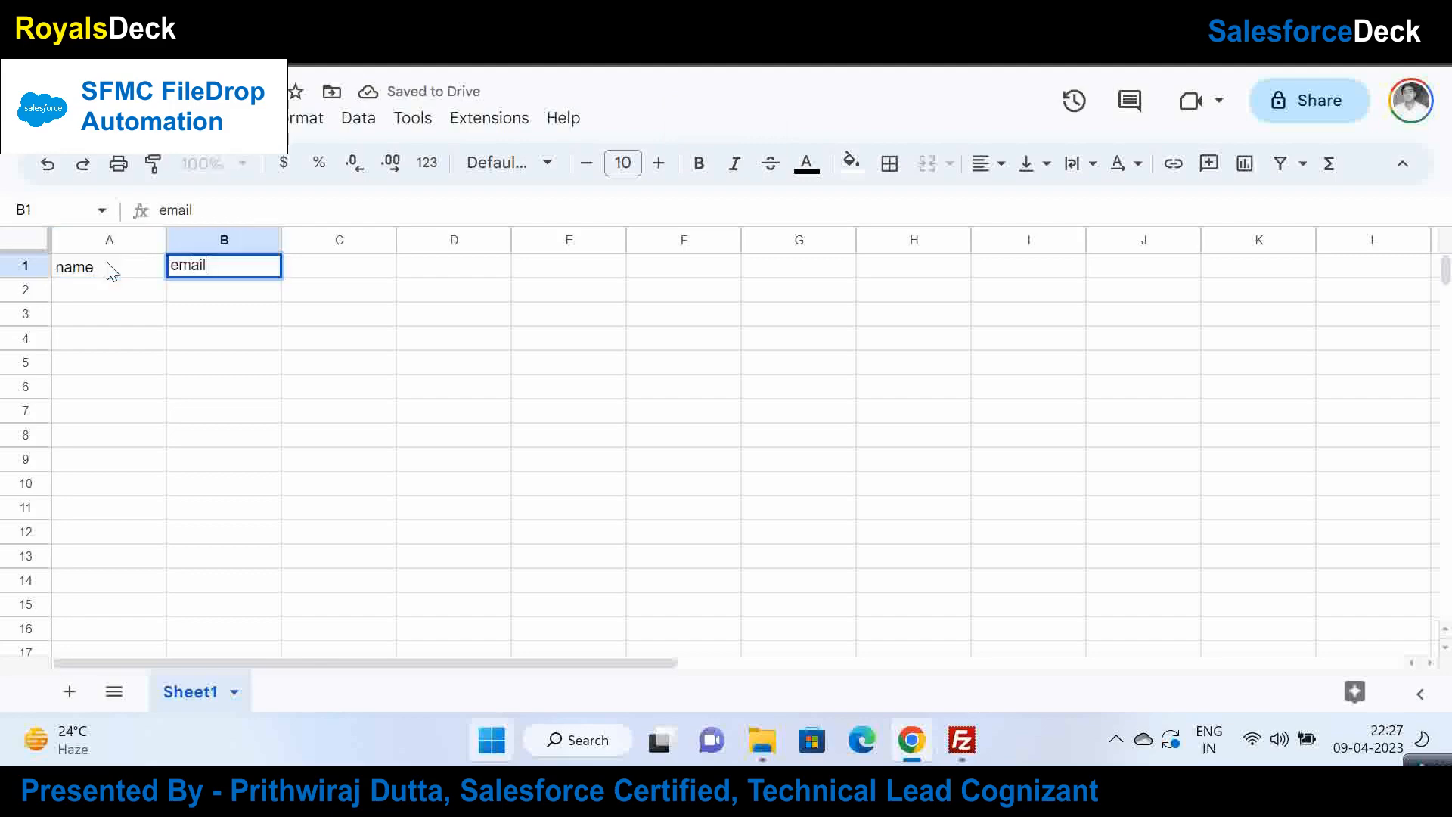
key(Tab)
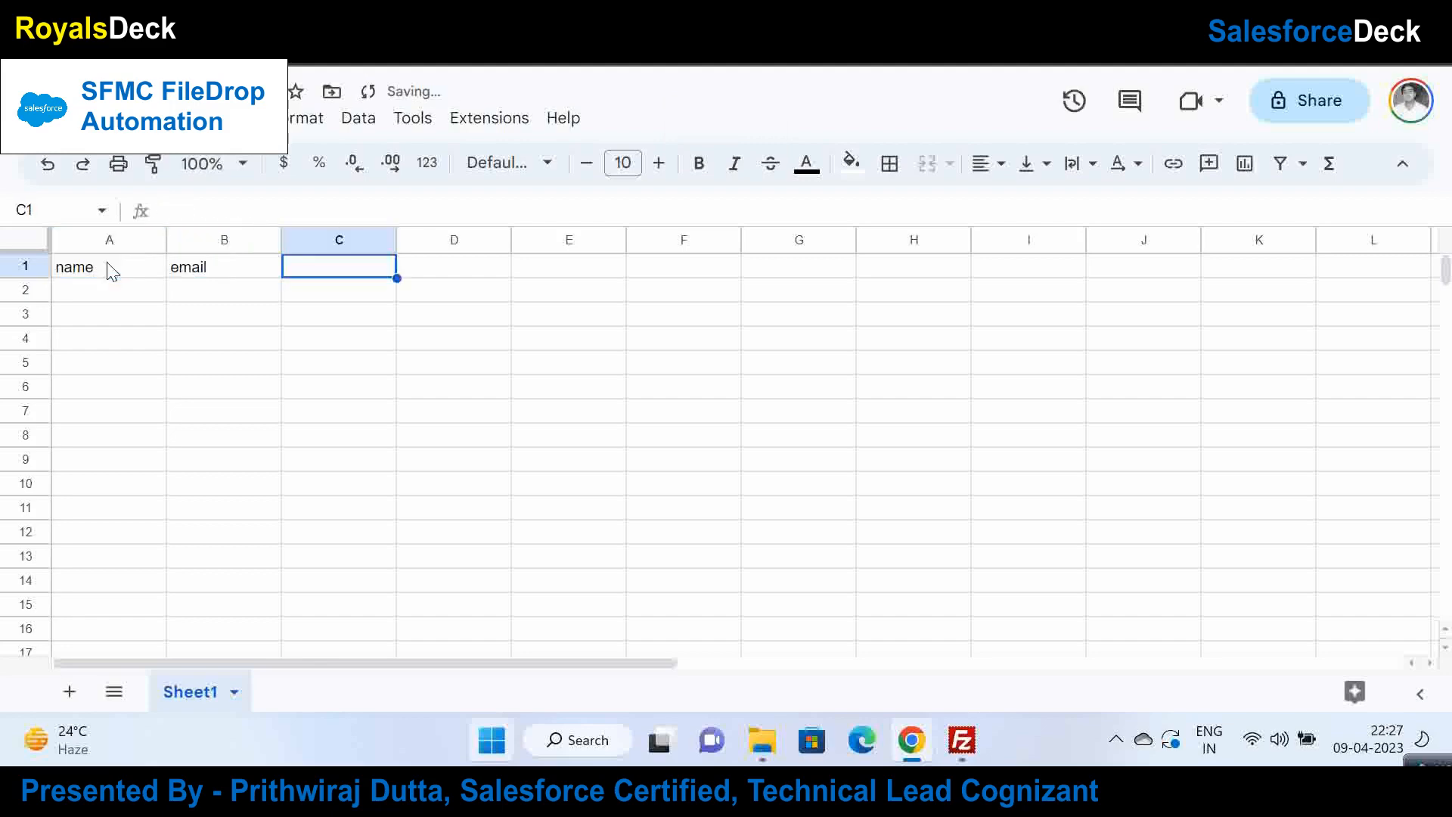
key(Return)
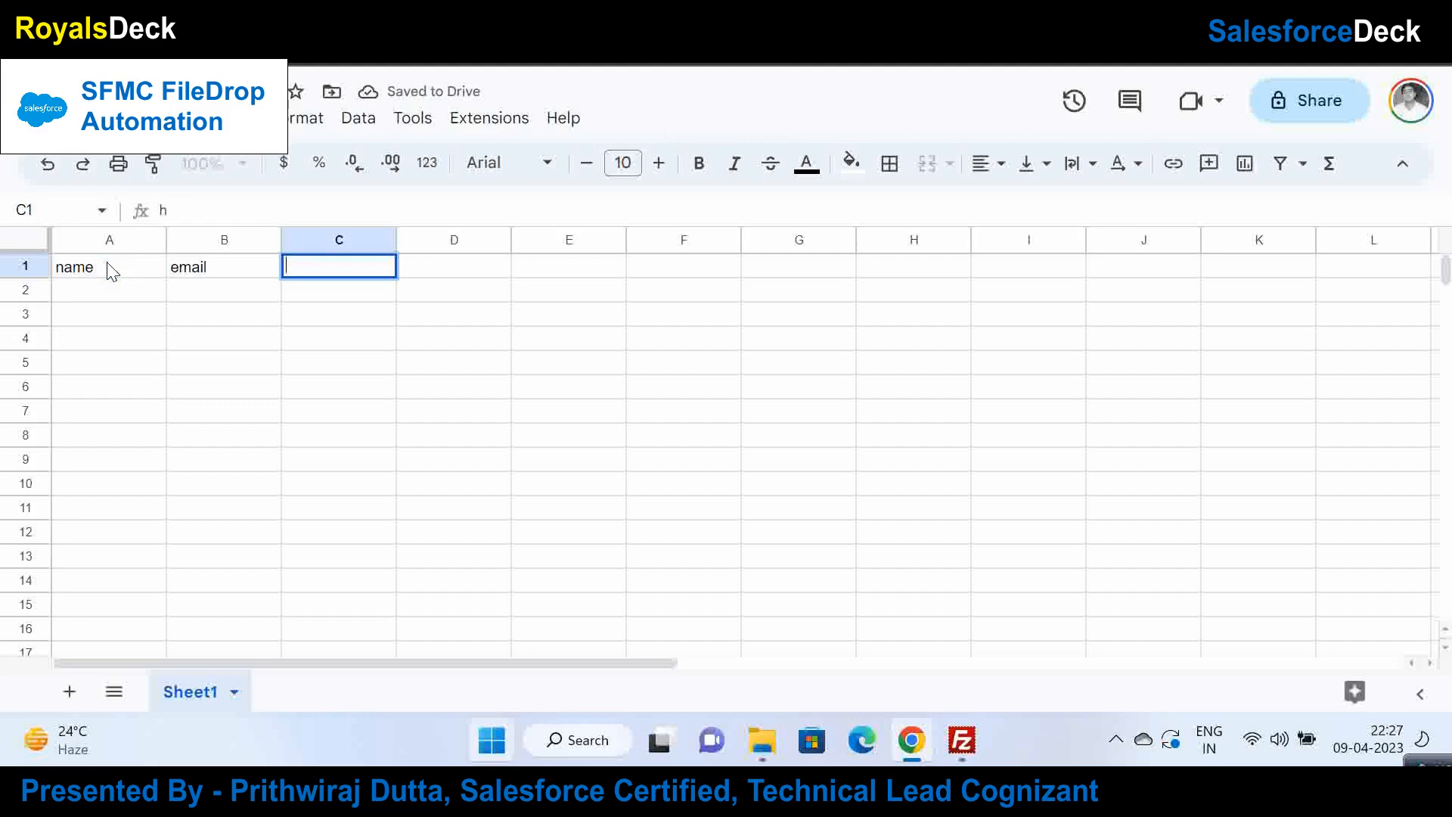
text(phon)
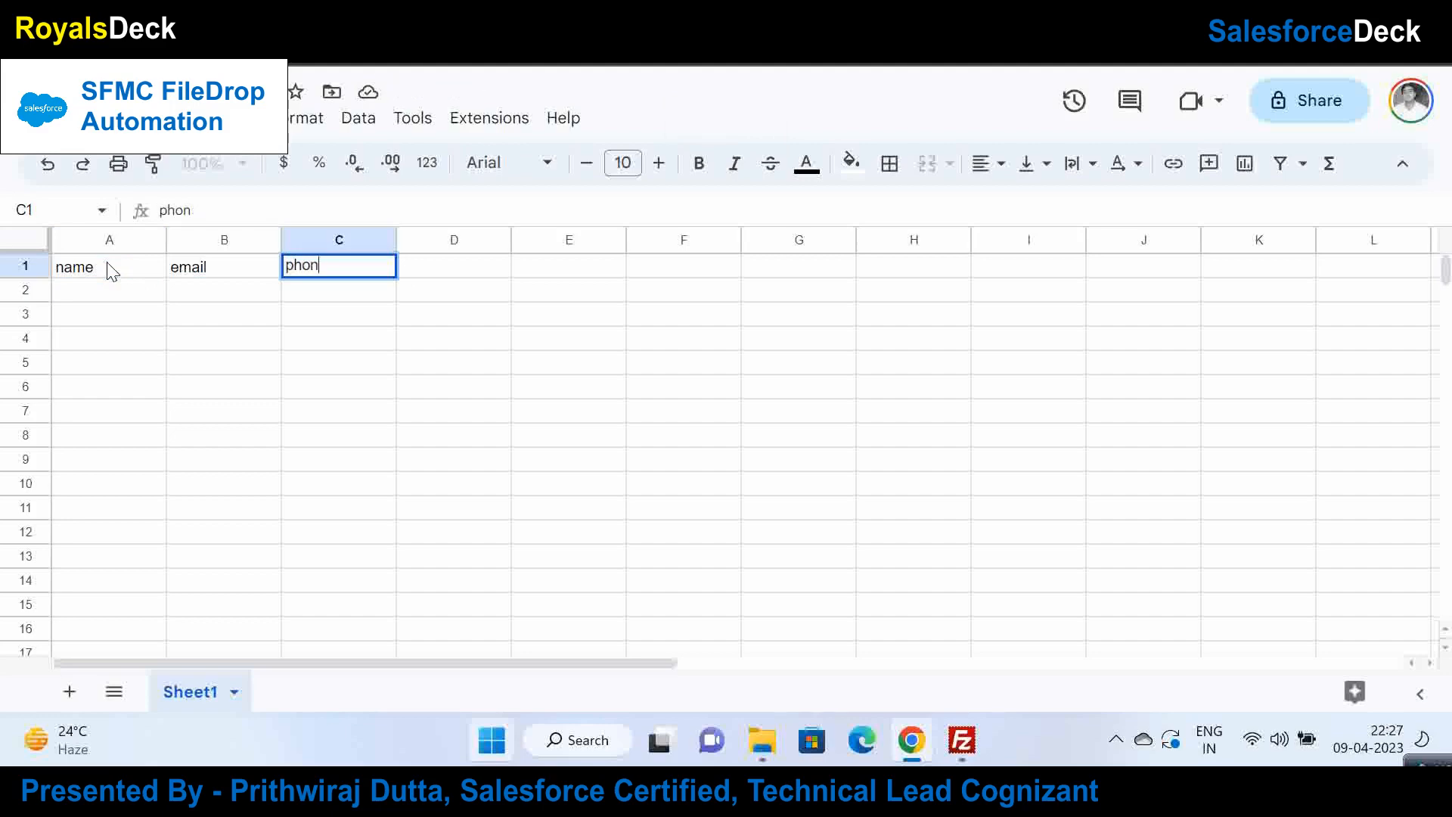
text(e)
key(Tab)
key(Left)
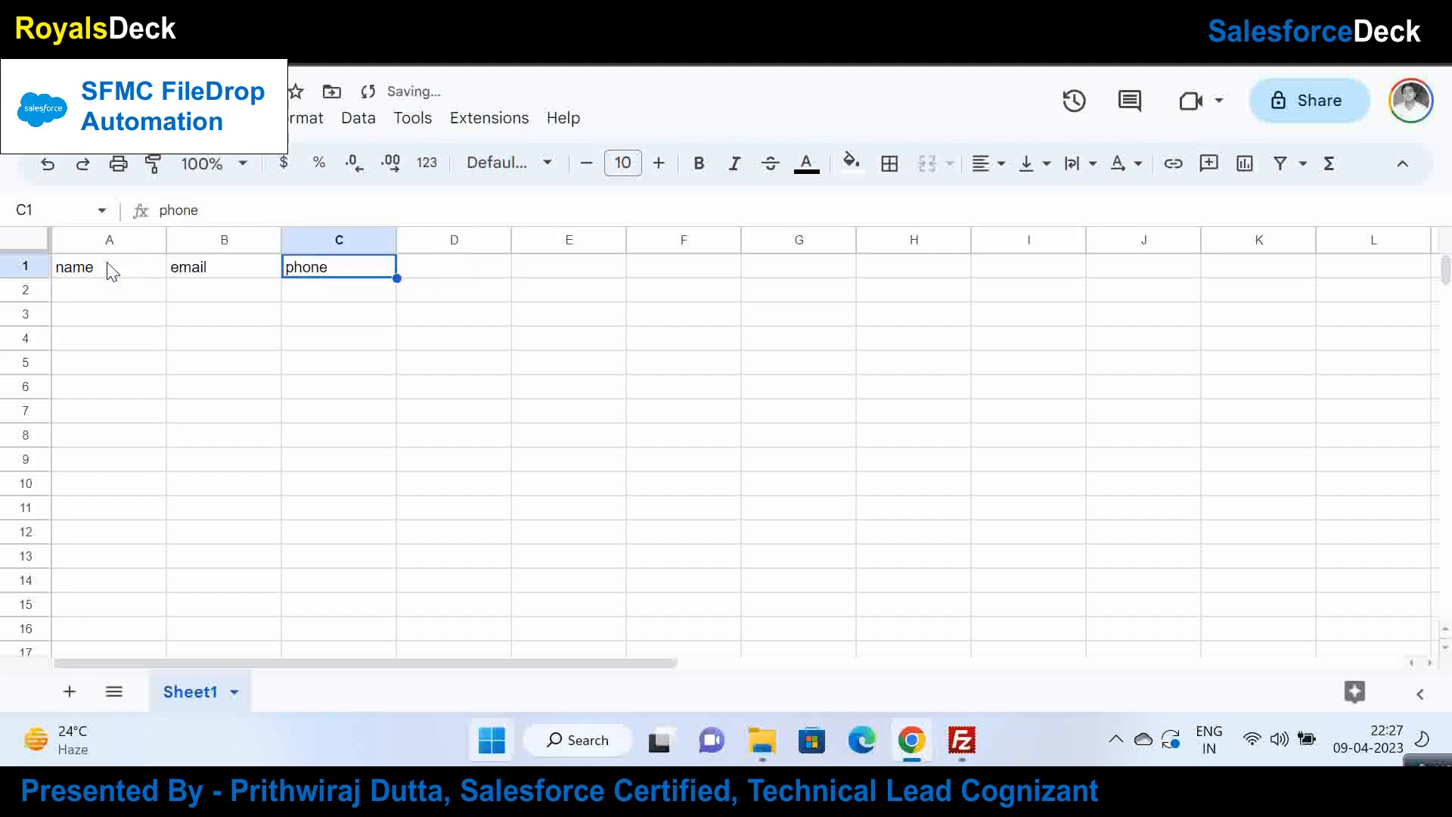
key(Down)
key(Left)
key(Left)
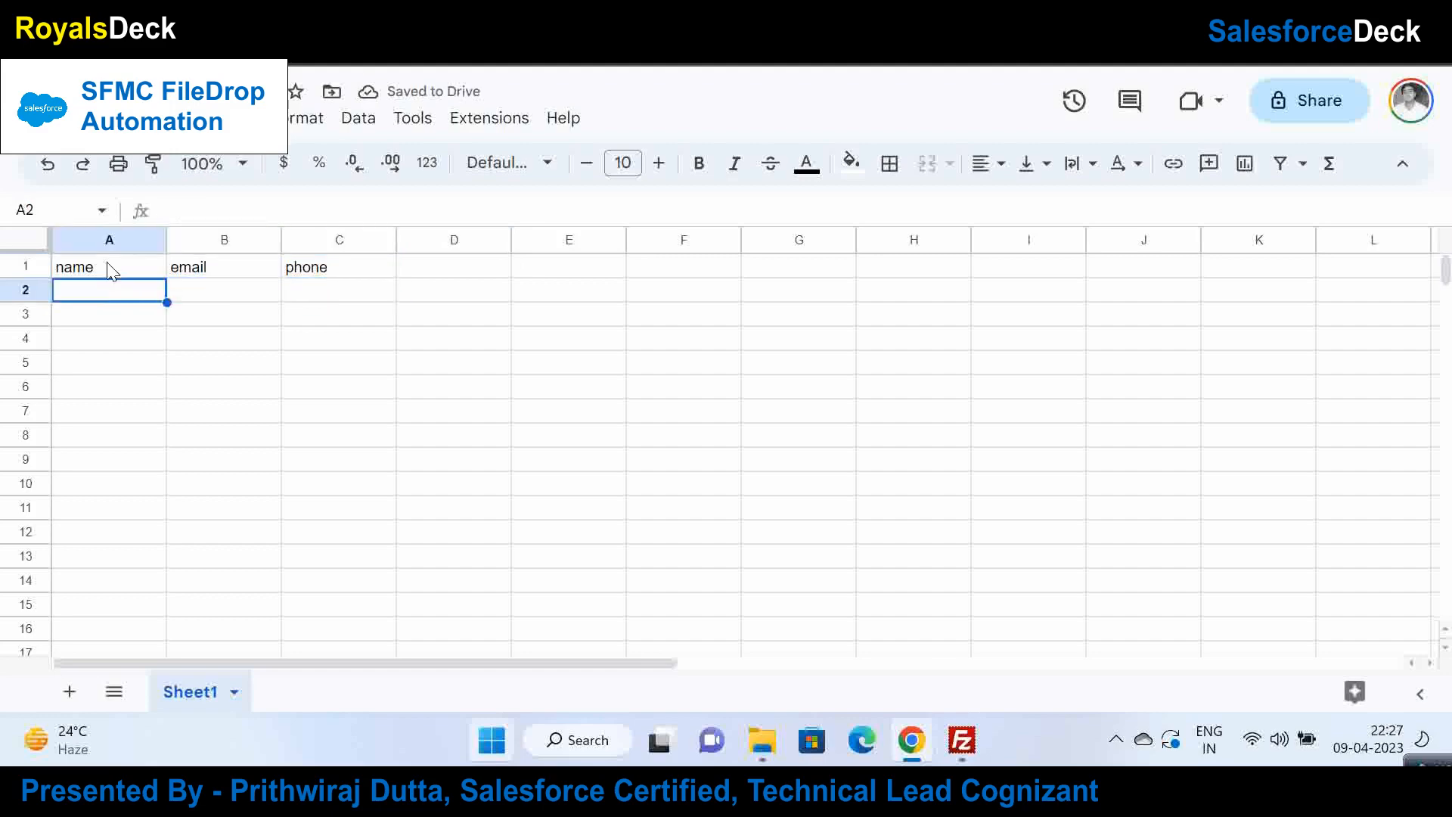
Step: Enter the contact's name in cell A2 and close the open Notepad windows
text(prithwiraj)
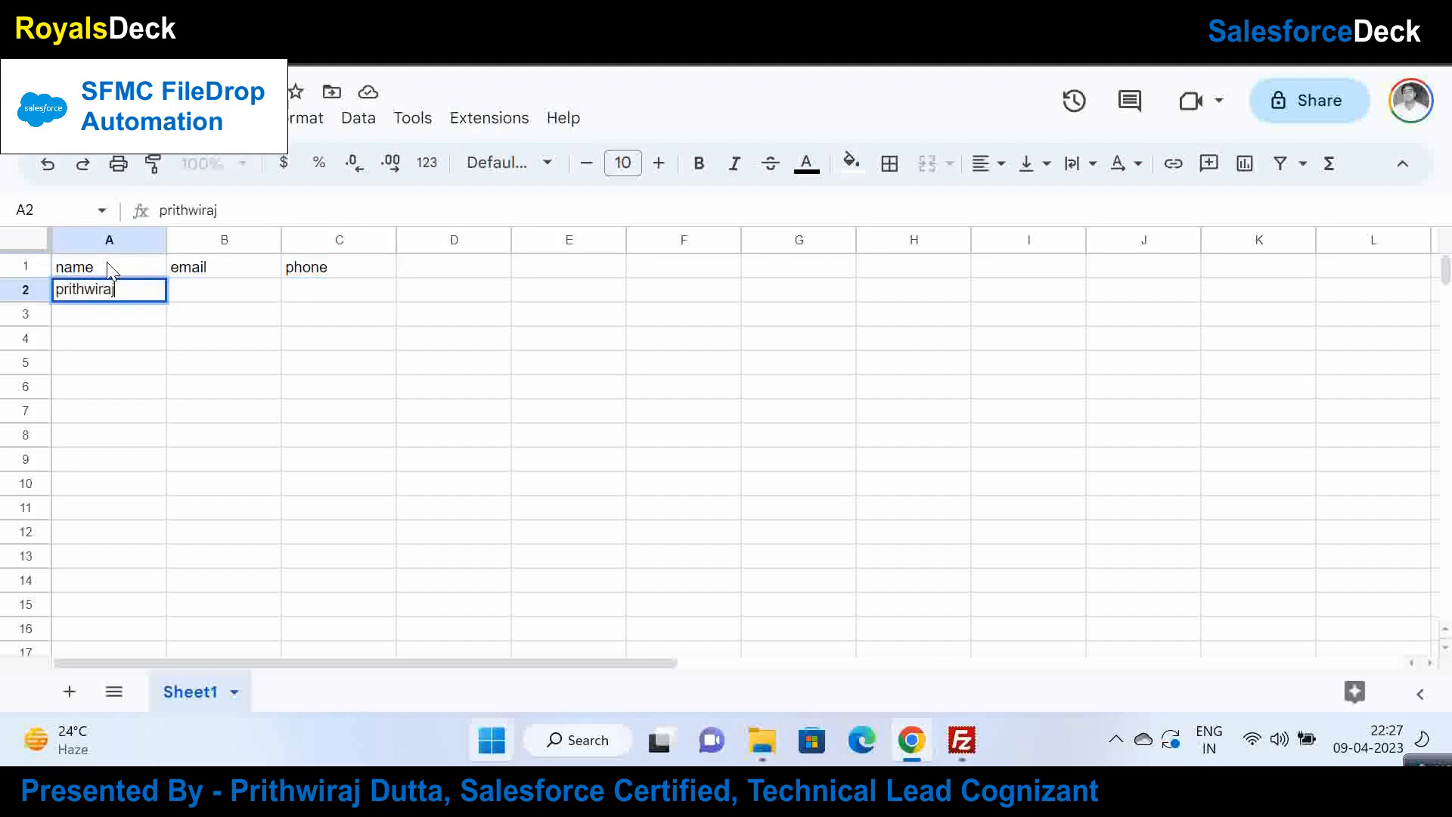
key(Tab)
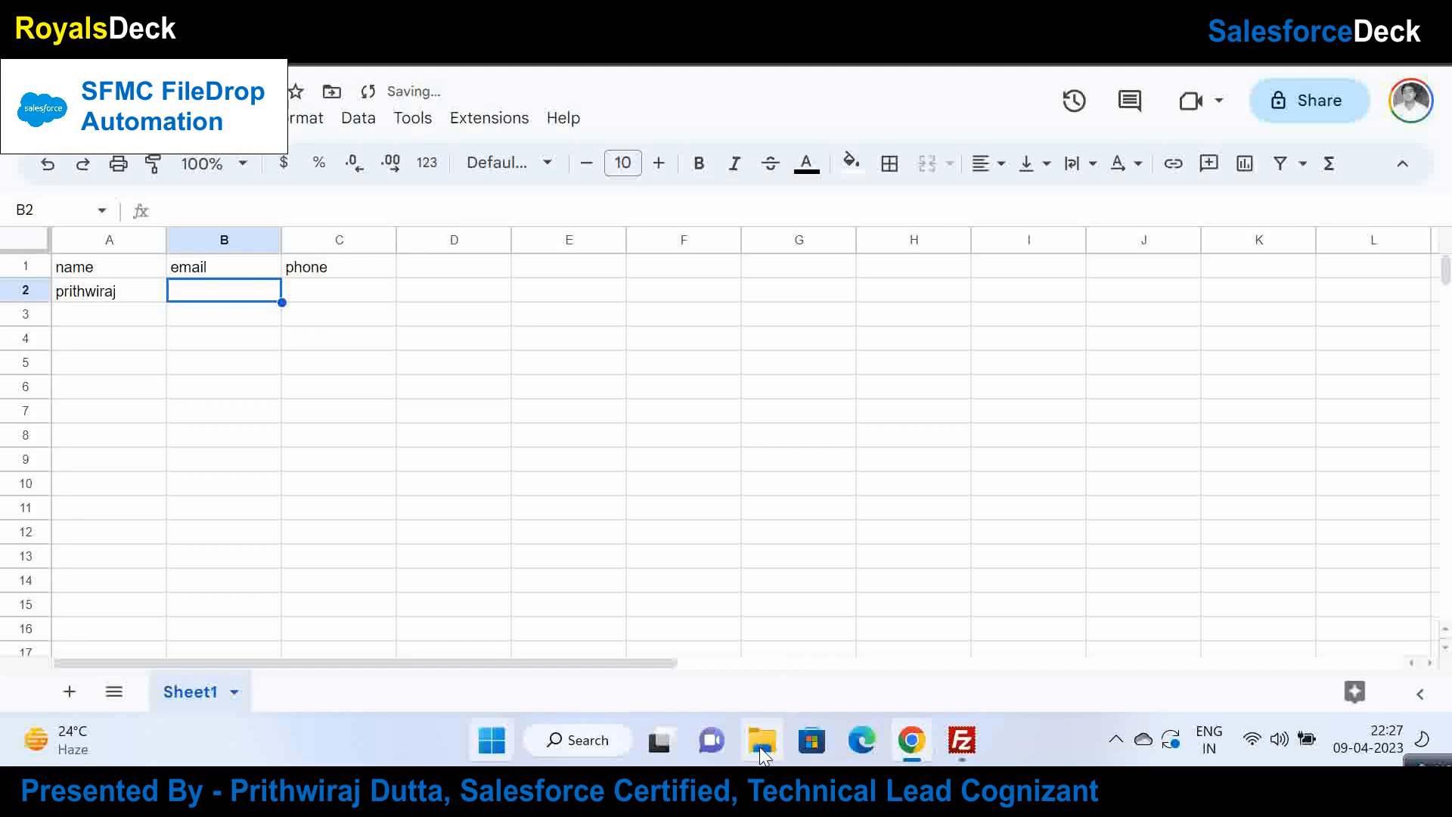
drag(1447, 762, 1213, 612)
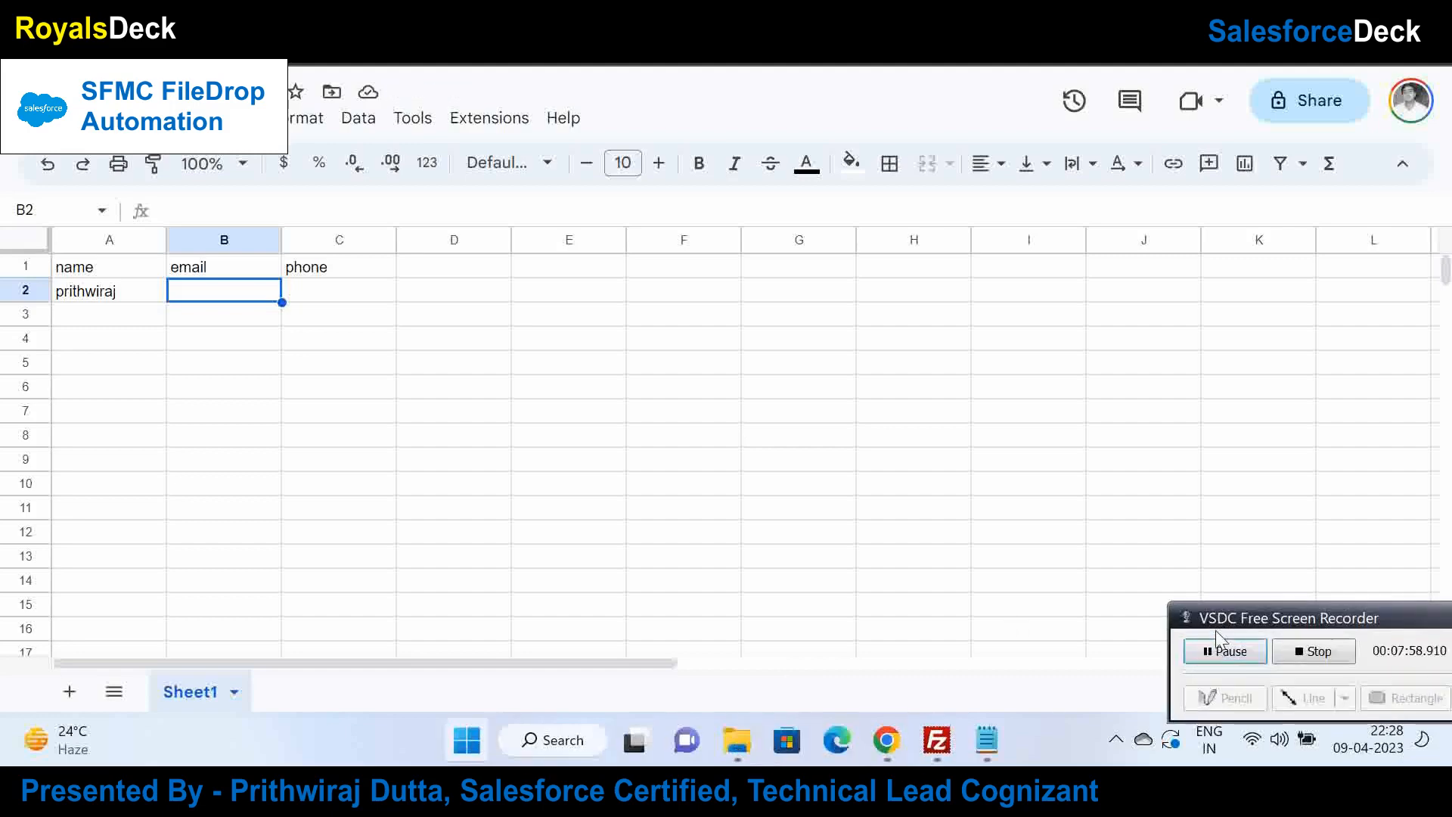
drag(1233, 622, 1432, 765)
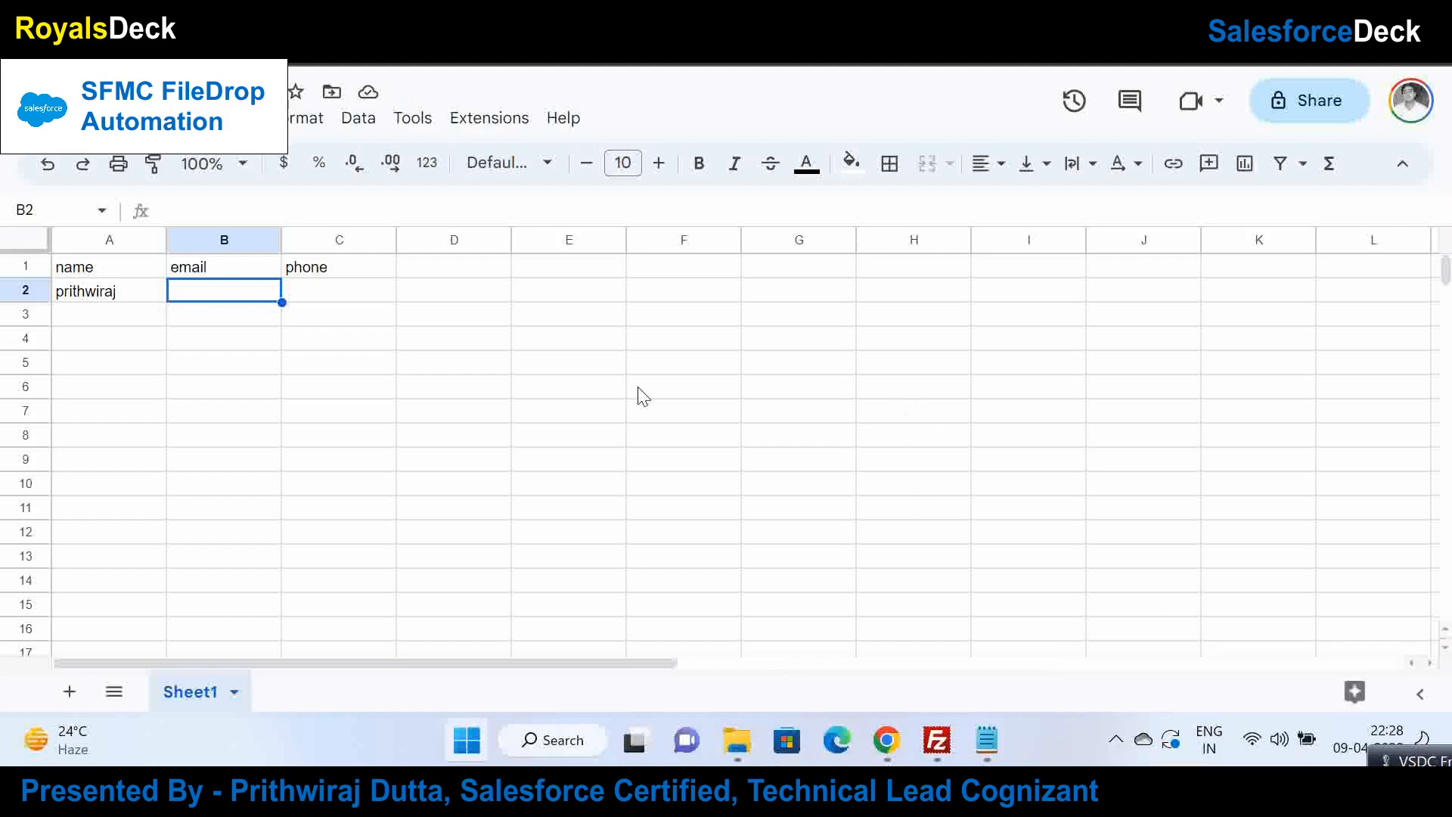
right_click(1005, 735)
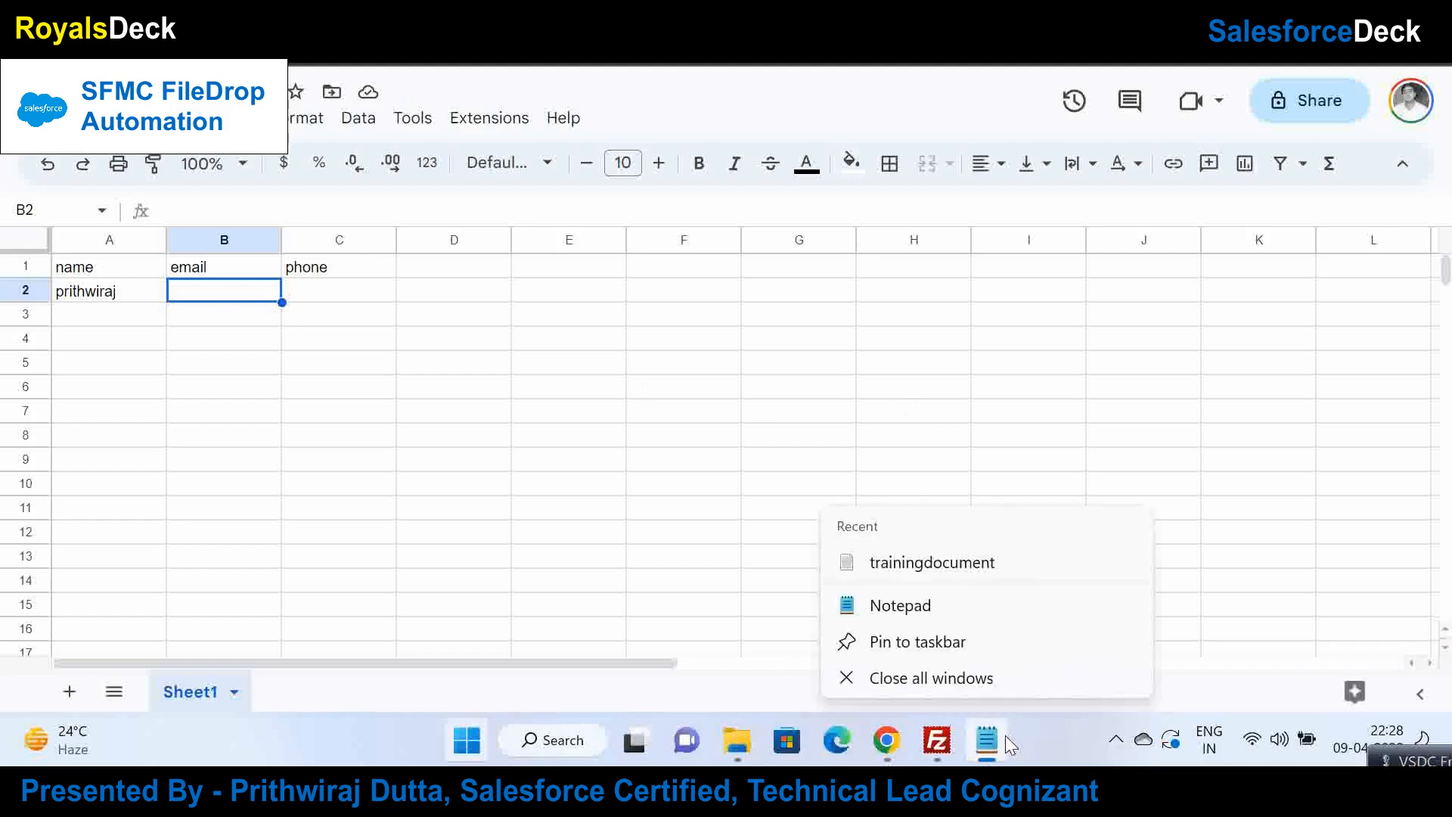
click(1020, 683)
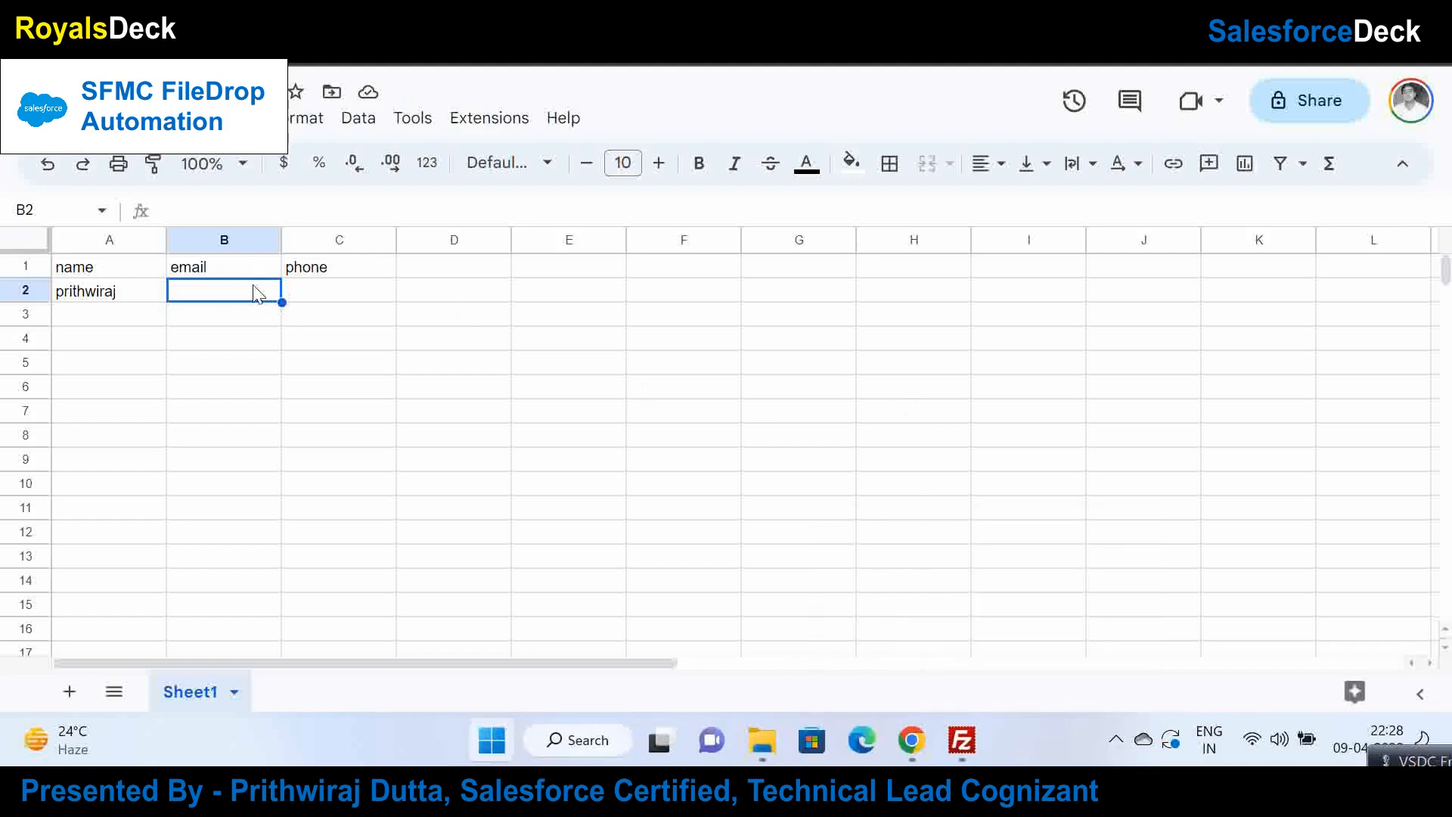
Step: Paste the contact's email into B2, autofit column B, and enter a phone number in C2
double_click(256, 294)
key(ctrl+v)
key(Tab)
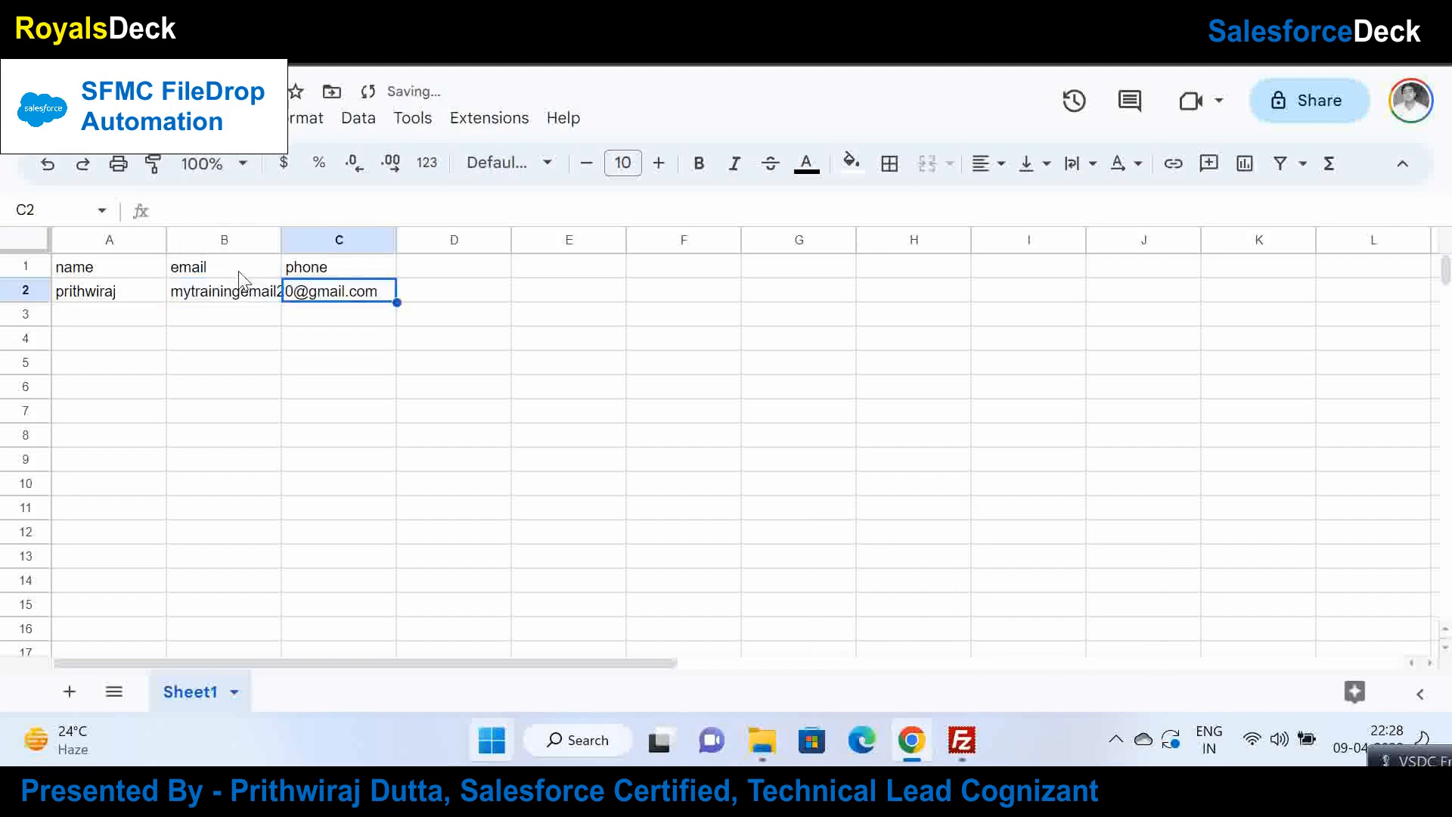
double_click(281, 240)
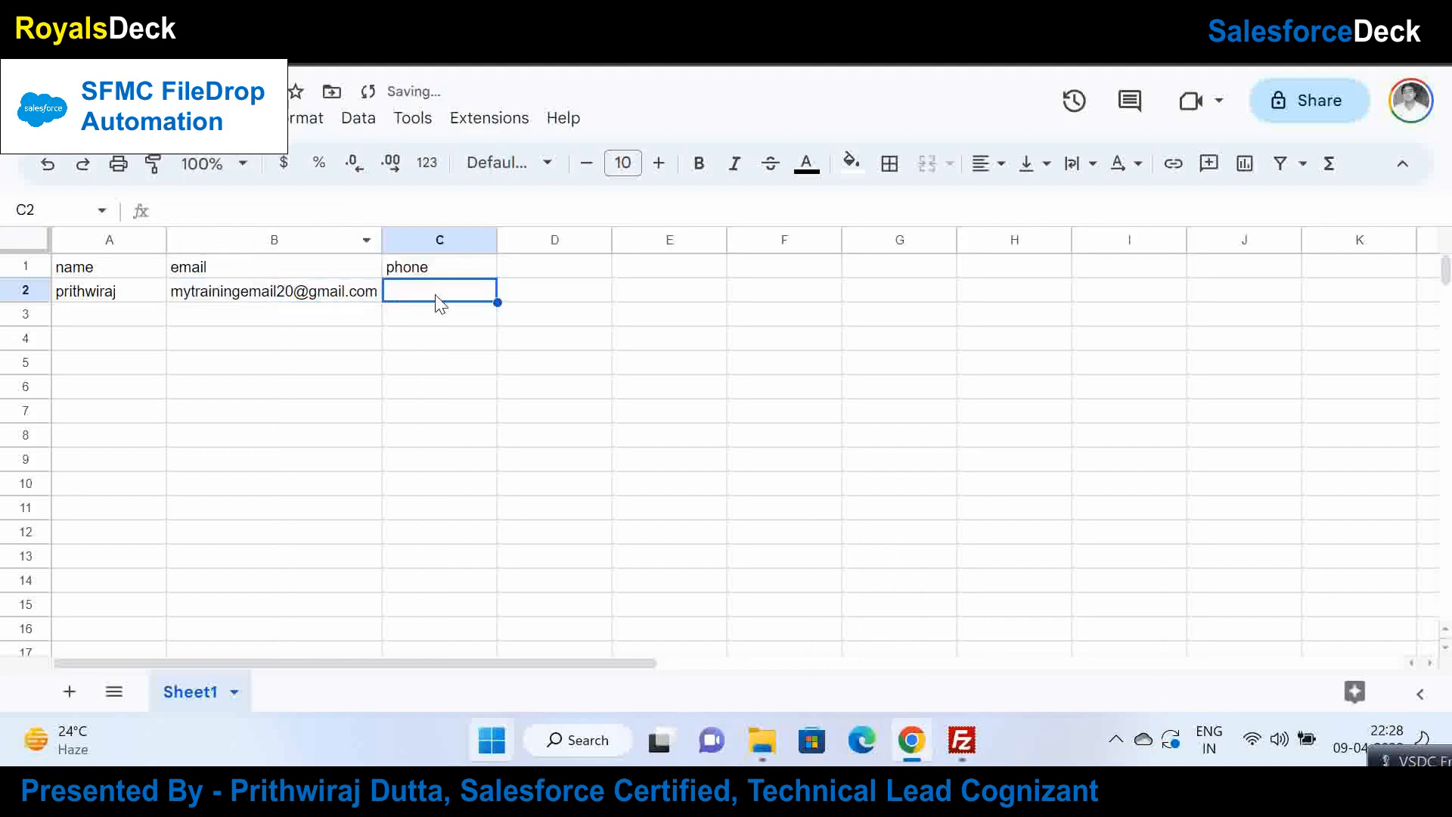
text(123456)
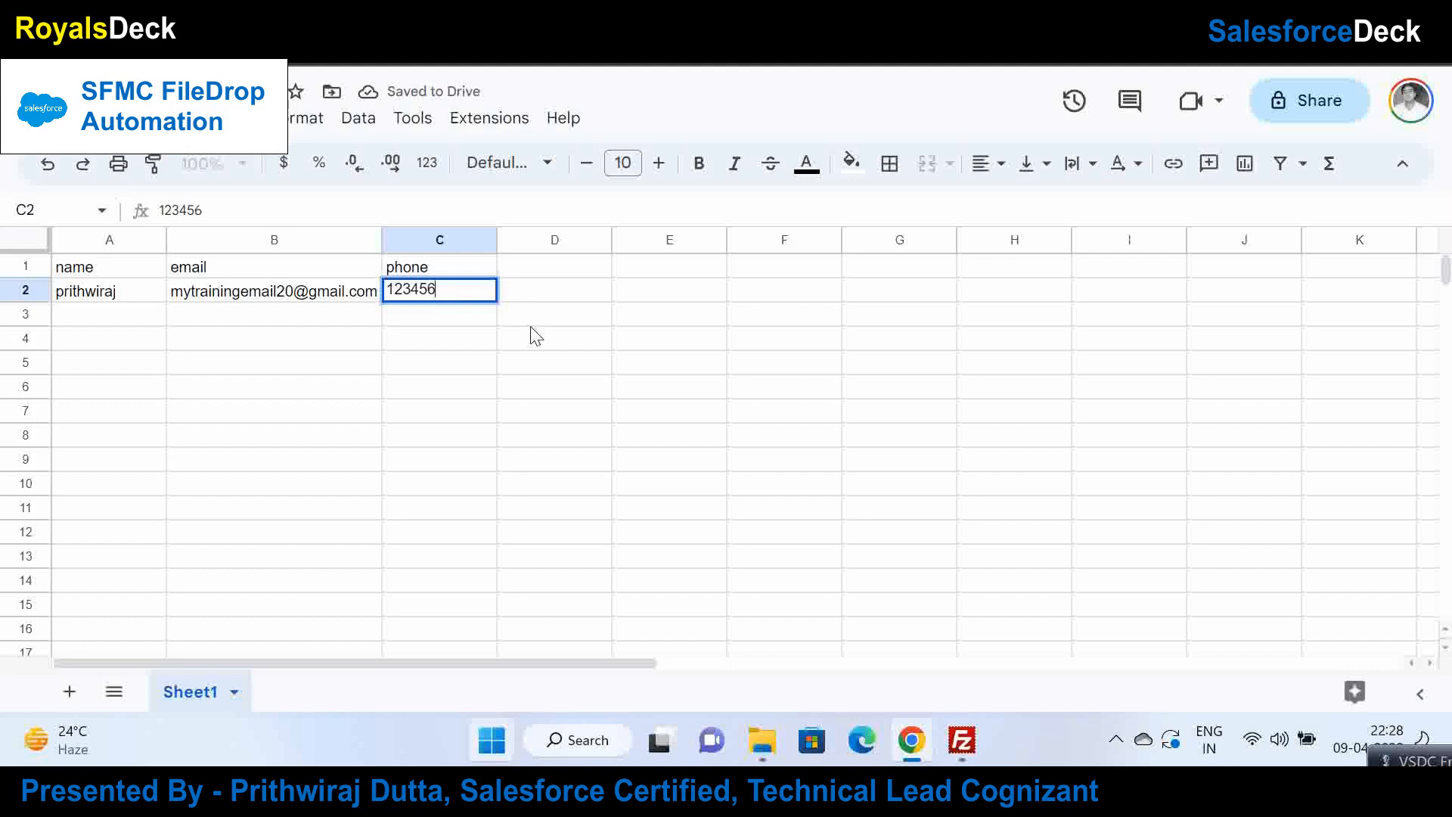
text(7891)
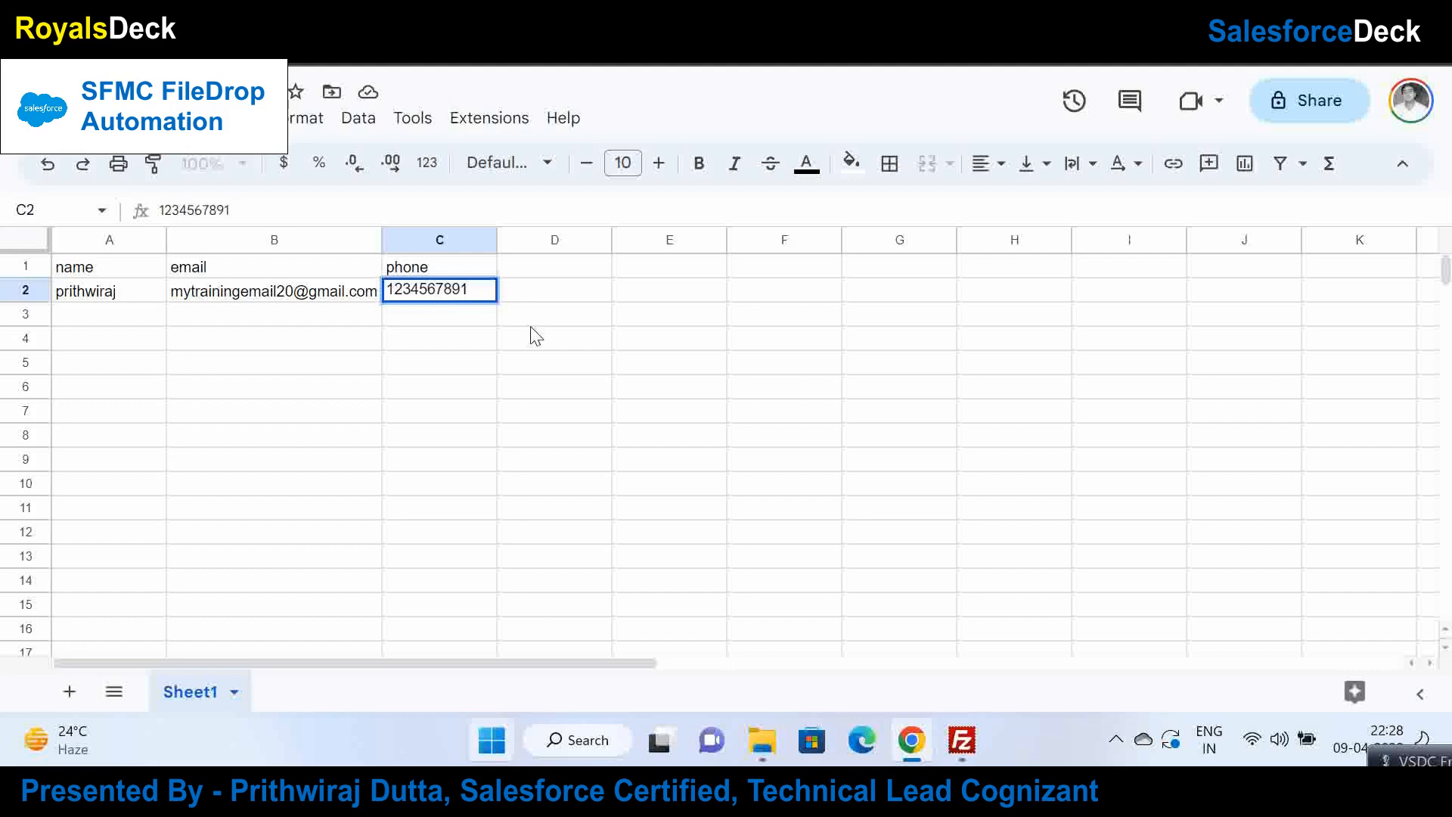
key(Tab)
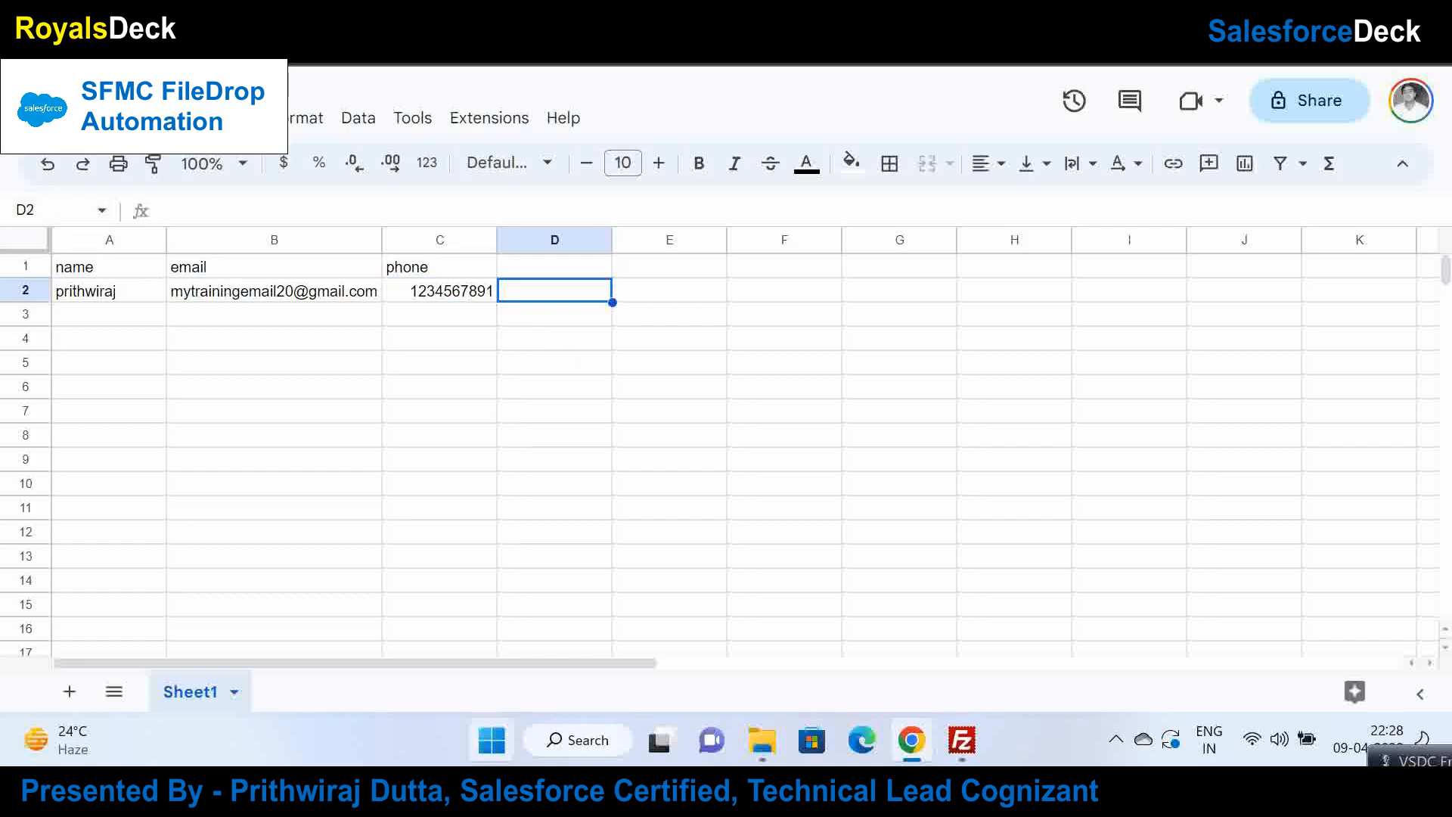
Step: Download the sheet as a Comma Separated Values (.csv) file
click(349, 335)
key(alt+f)
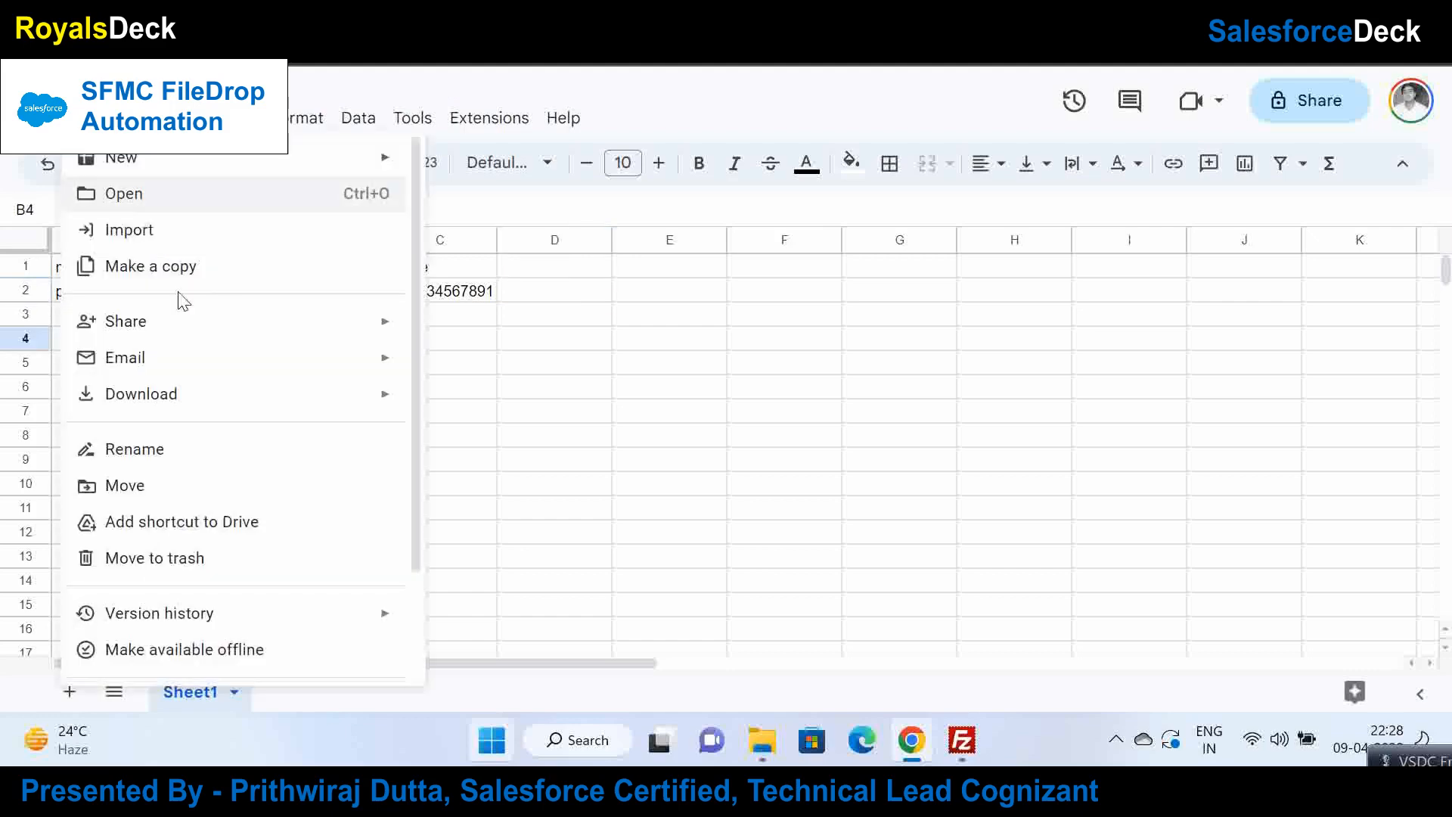
mouse_move(393, 394)
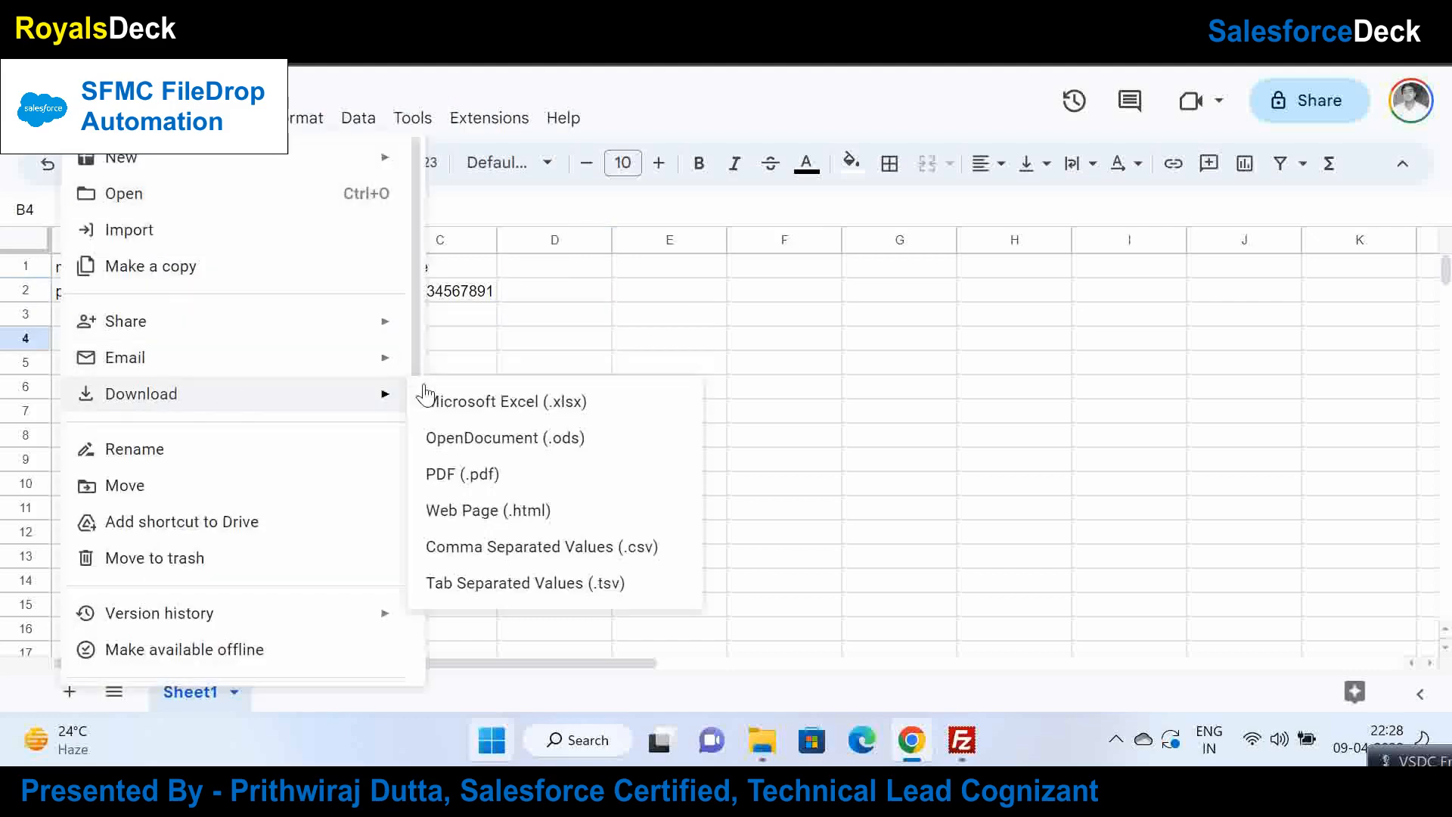
click(560, 561)
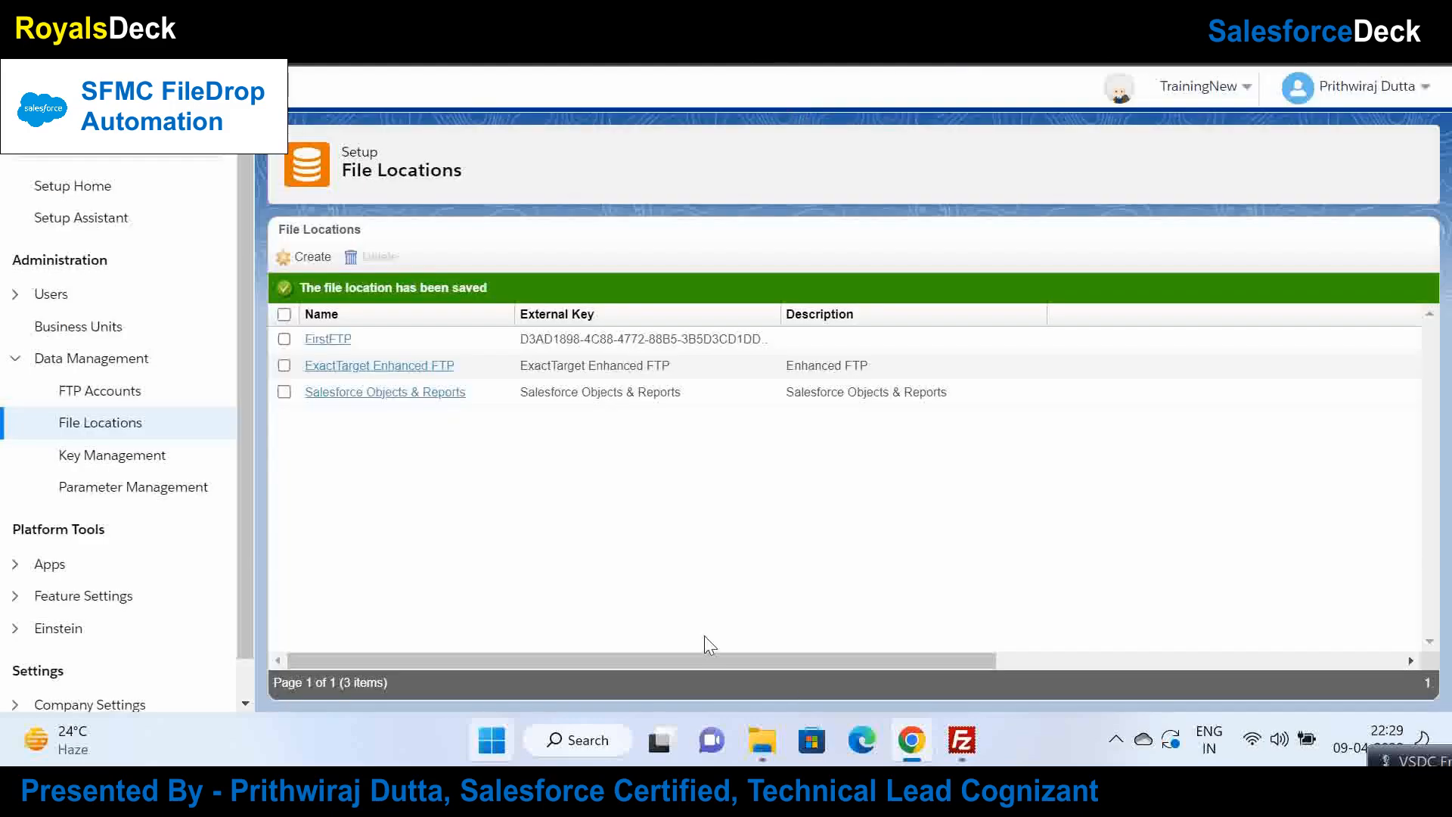
Step: Rename the downloaded 'test - Sheet1' file in Downloads to test
click(762, 740)
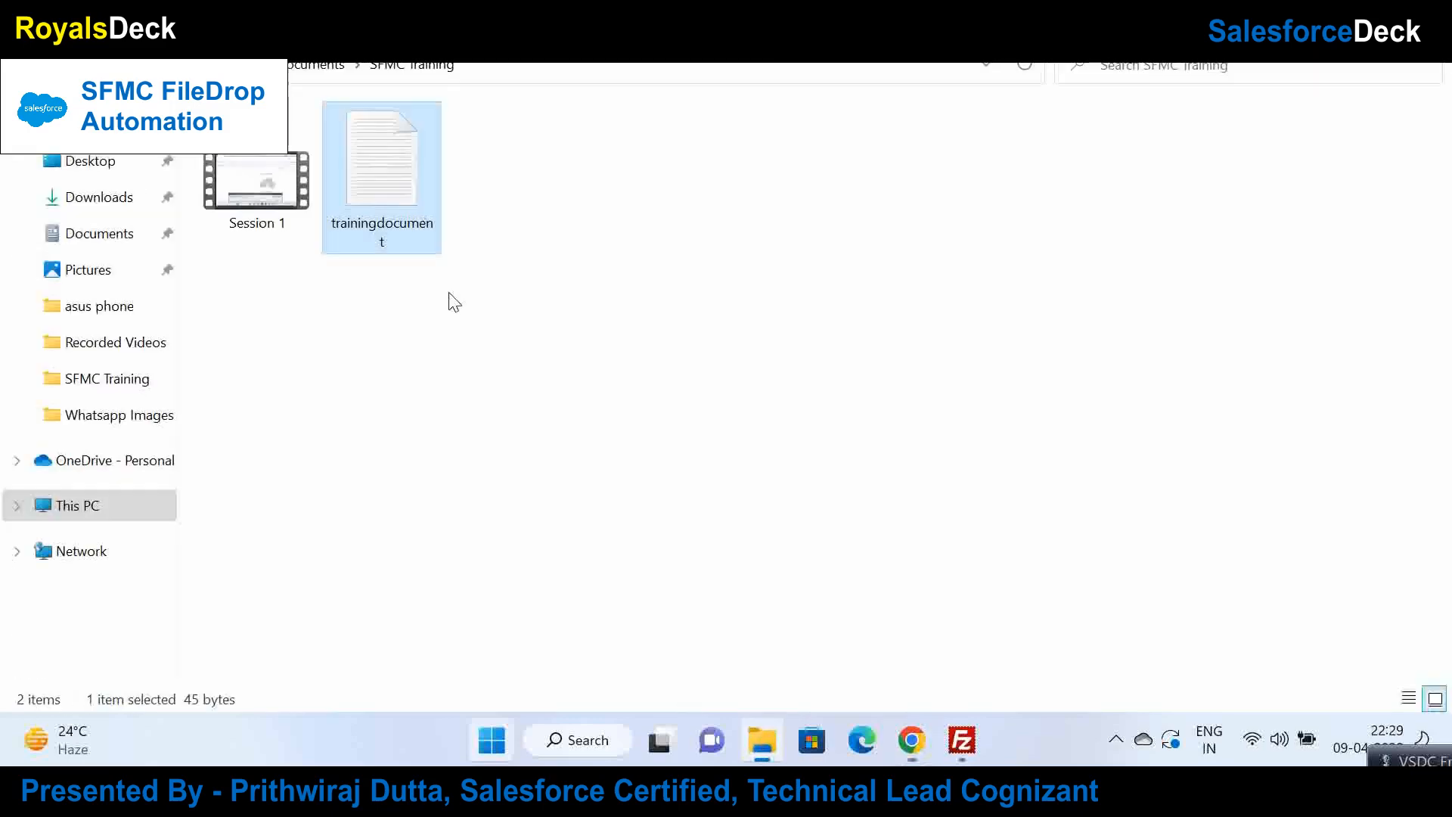
click(116, 197)
click(252, 184)
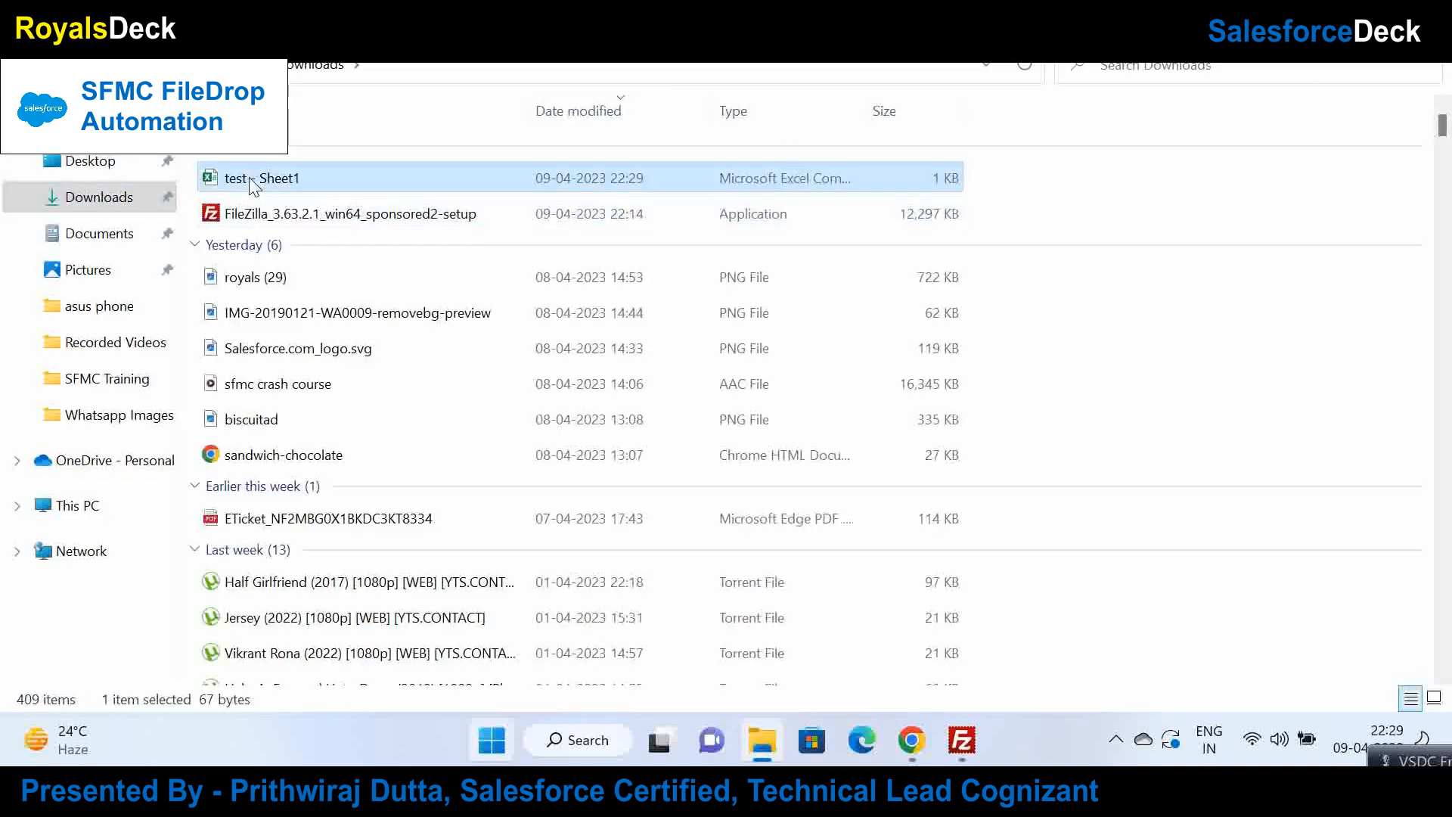
right_click(252, 184)
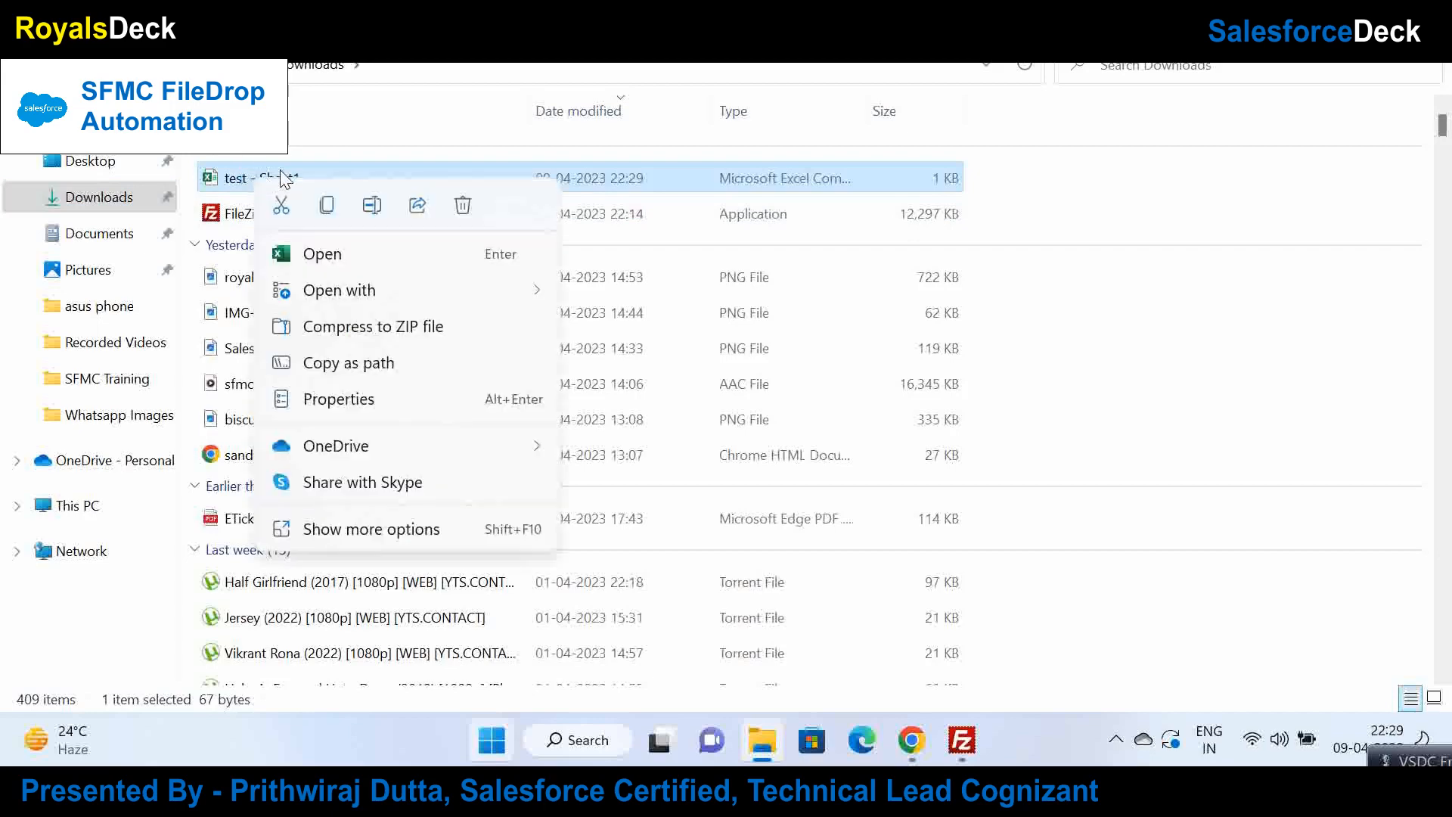
click(373, 204)
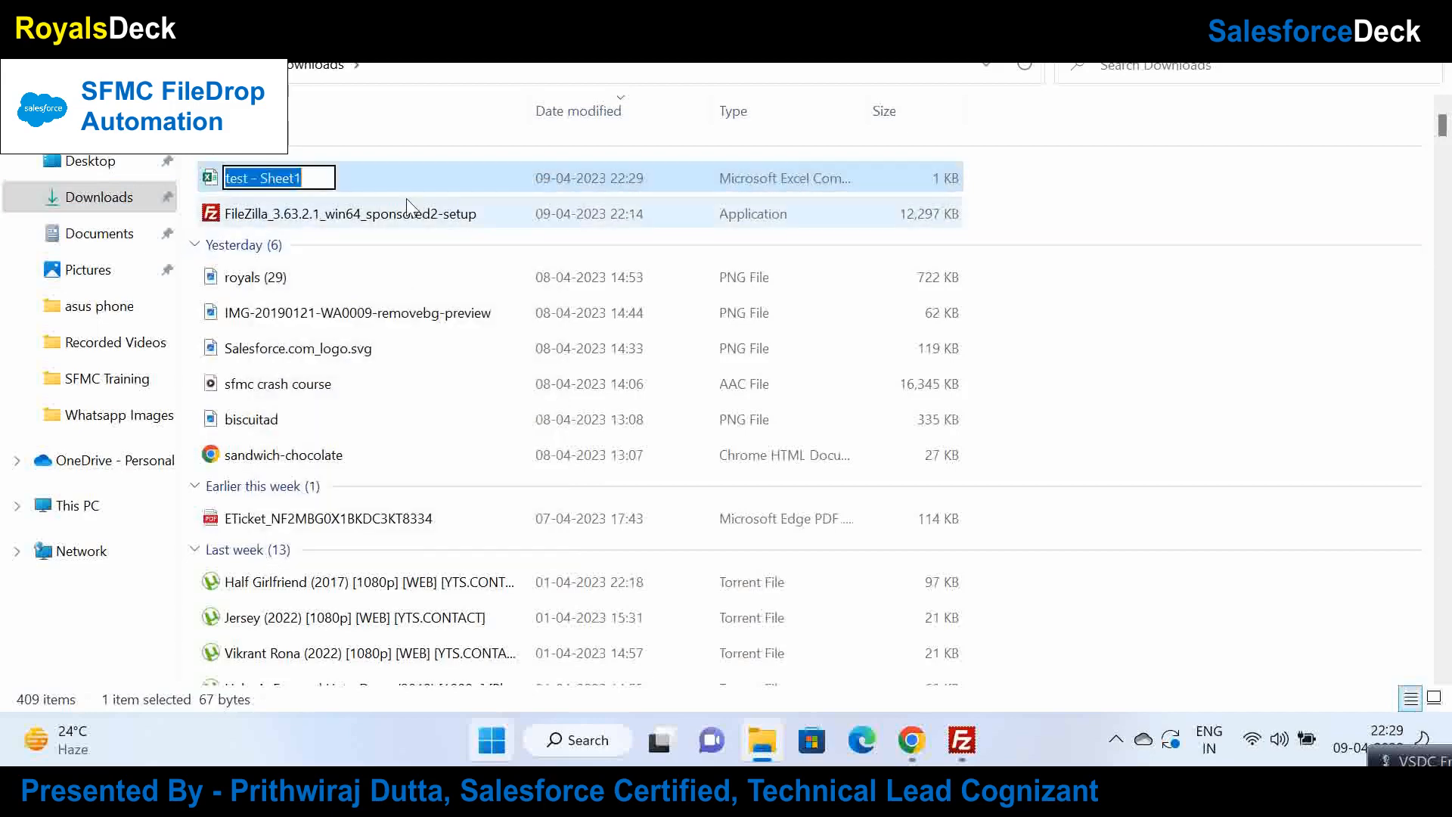
text(test)
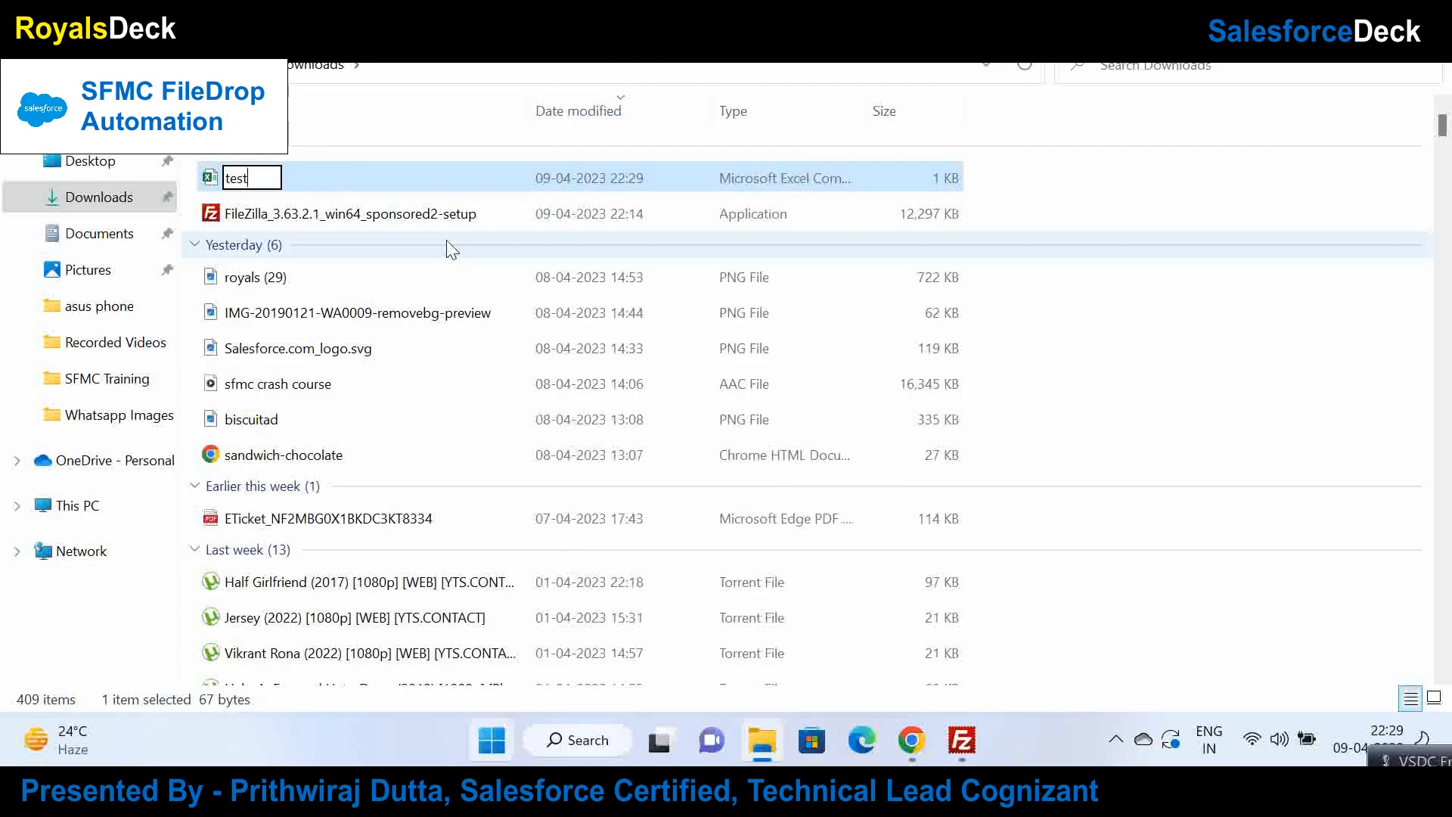
key(Return)
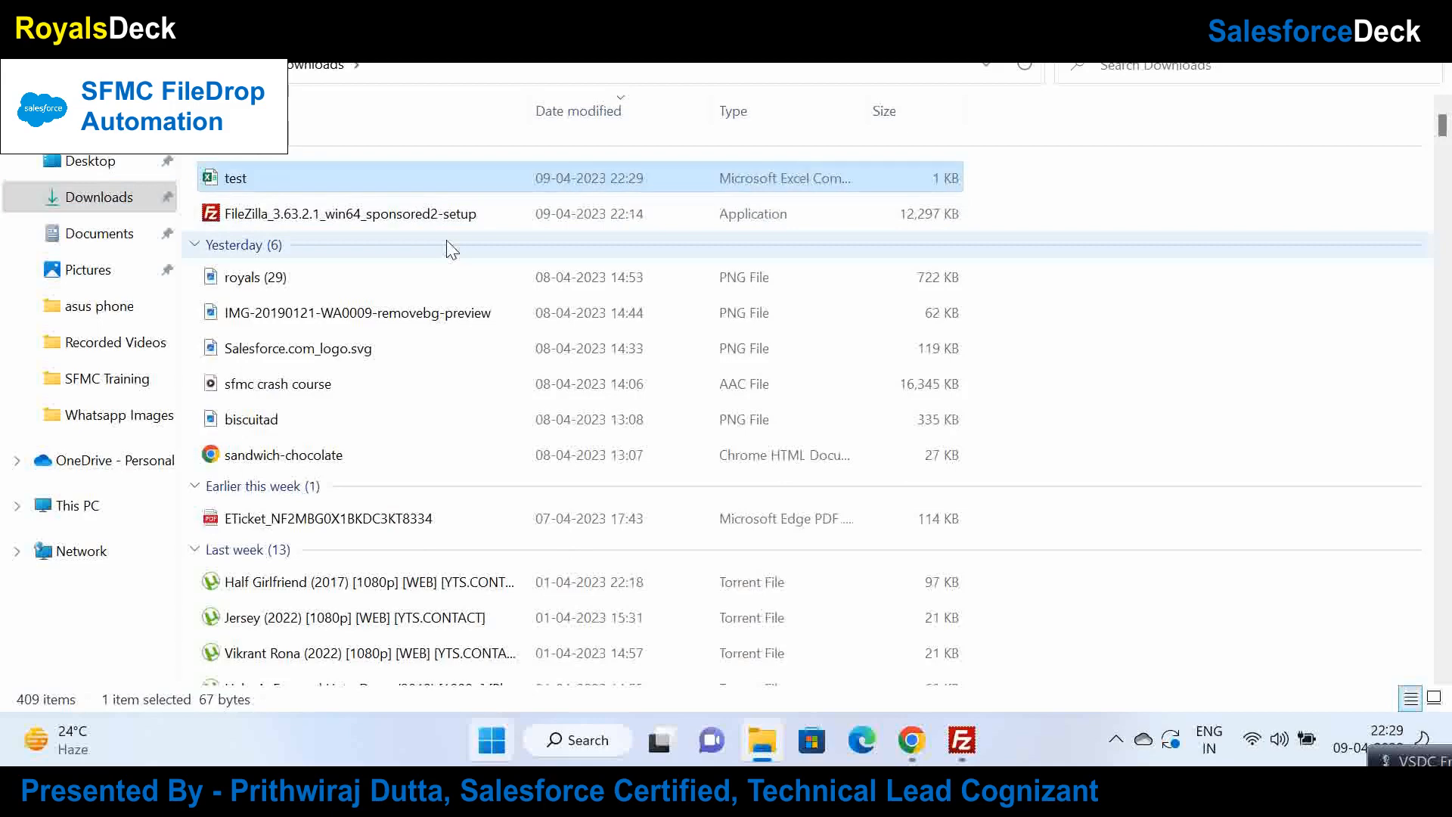
Step: Check in Properties that test is a 67-byte CSV file, then return to FileZilla
right_click(378, 174)
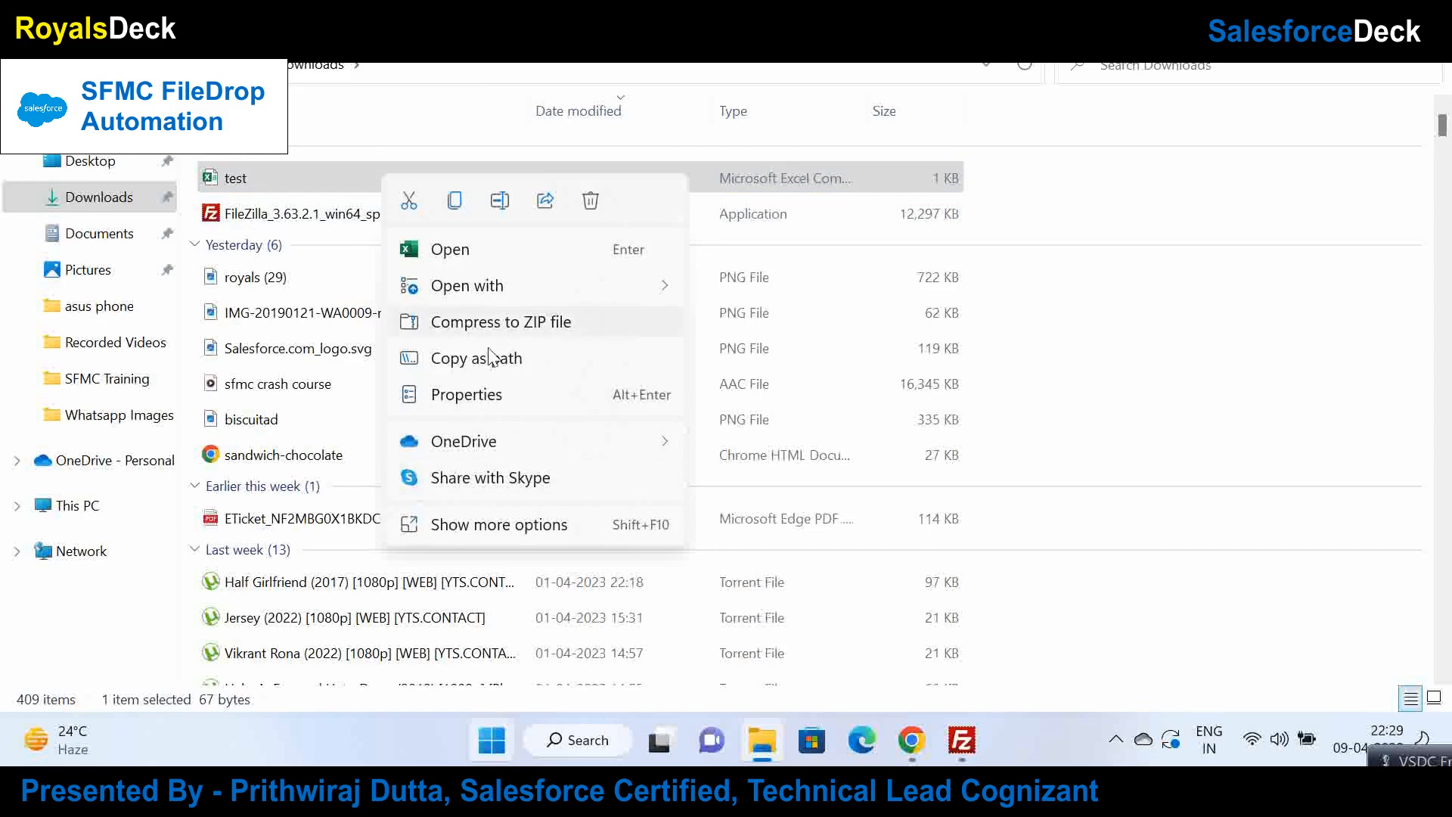
click(466, 394)
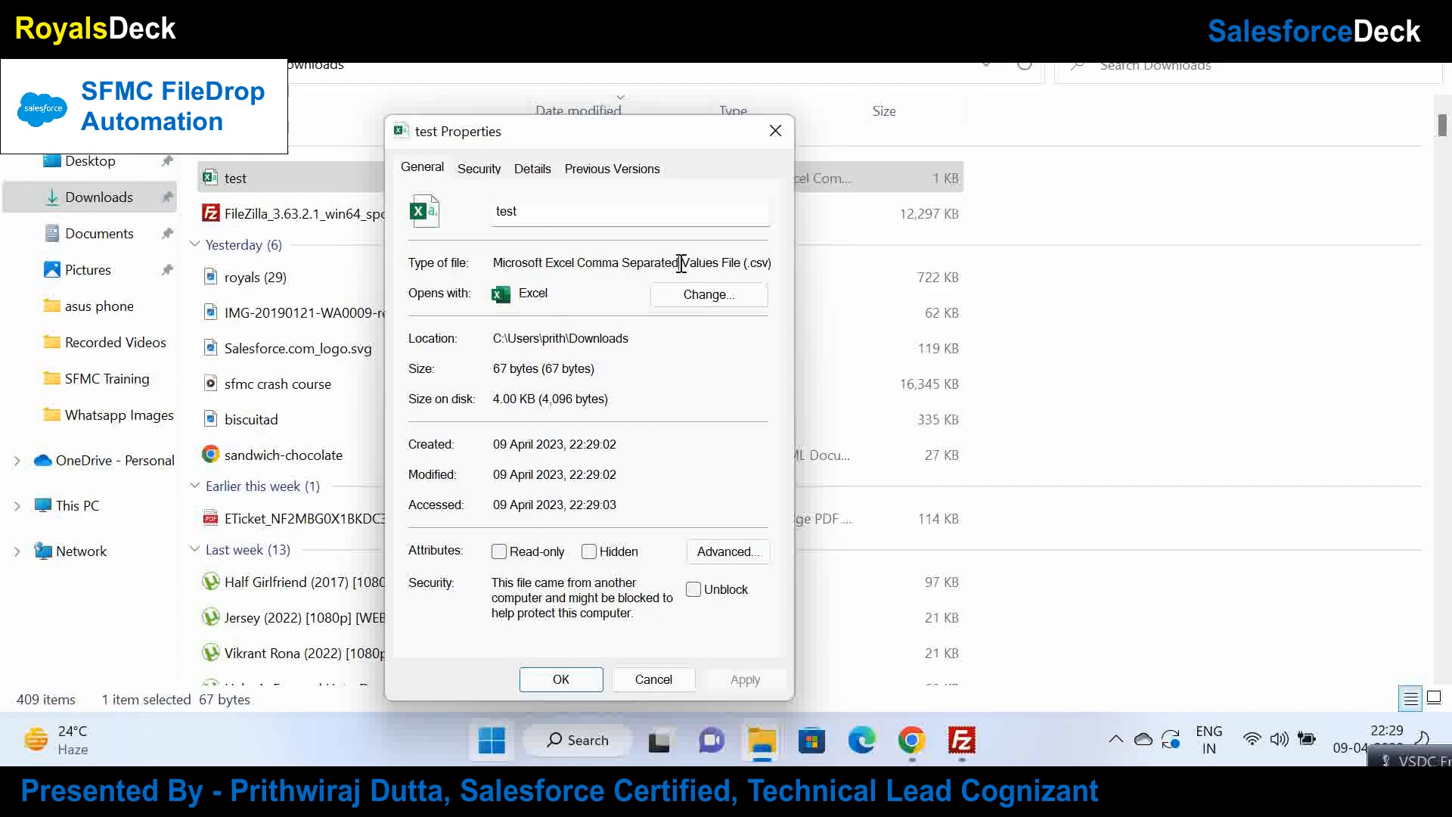
click(775, 135)
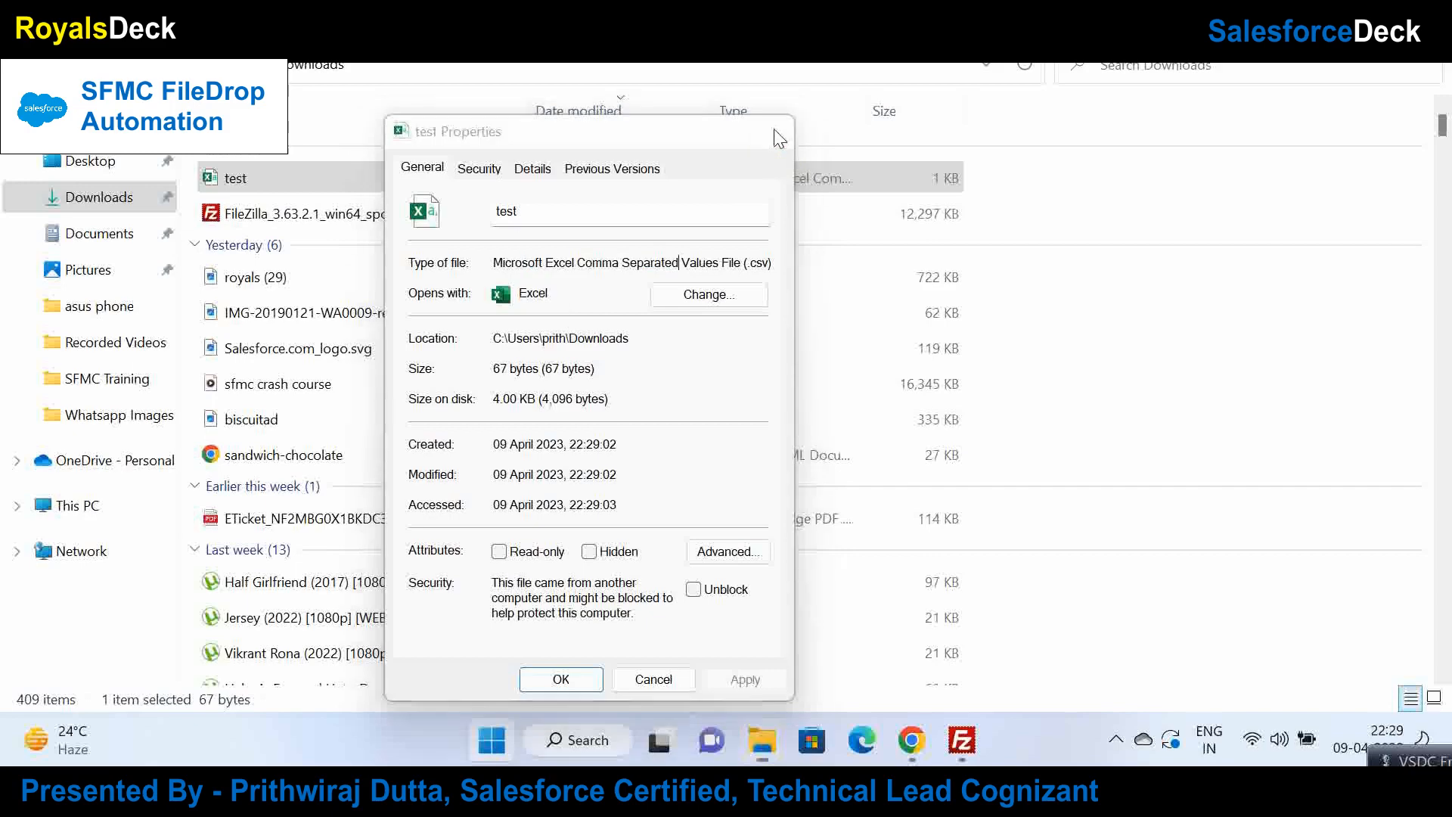
click(976, 745)
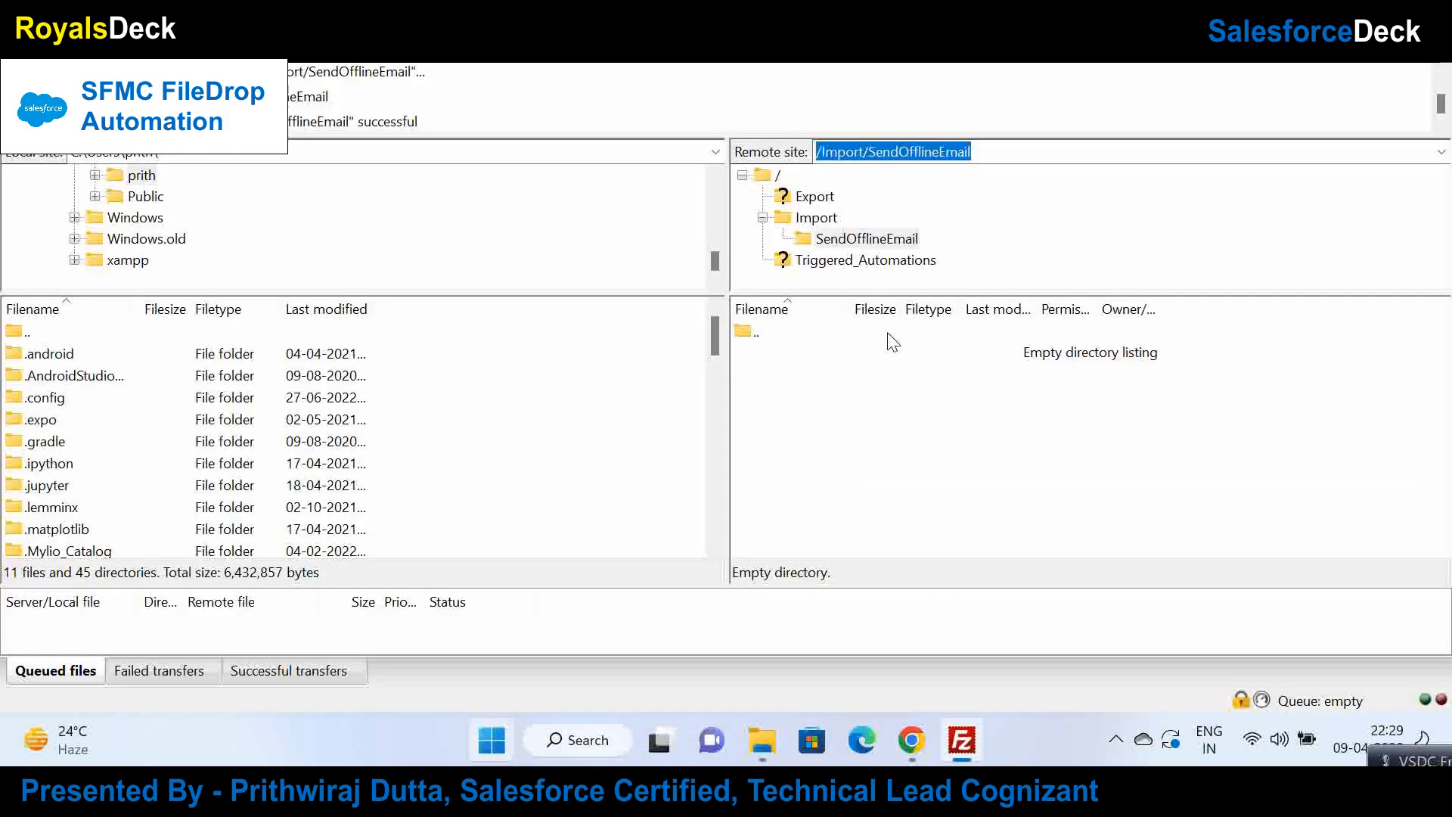
Step: Duplicate the MyAutomation browser tab and open Audience Builder > Contact Builder in it
click(907, 741)
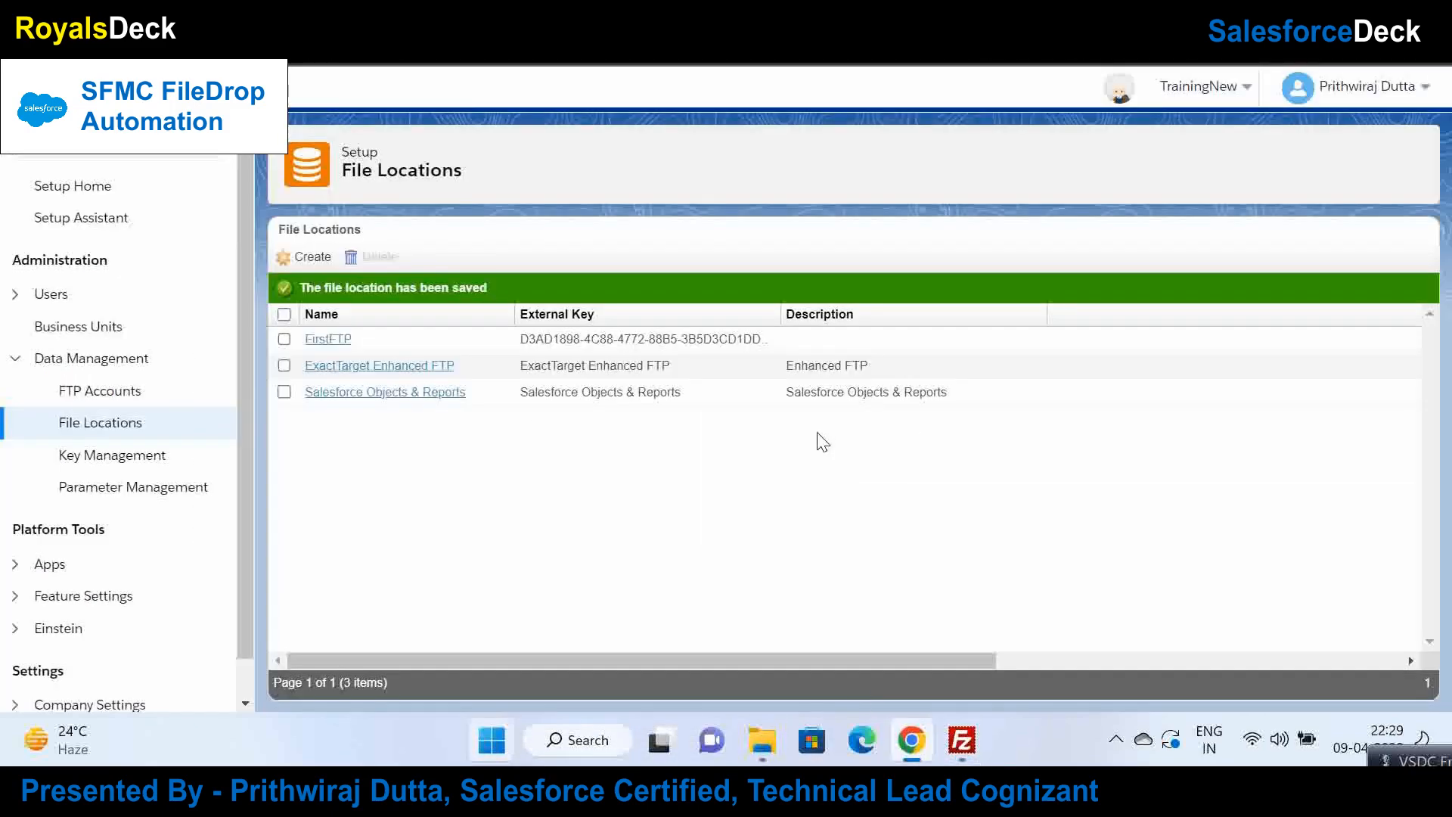
click(565, 38)
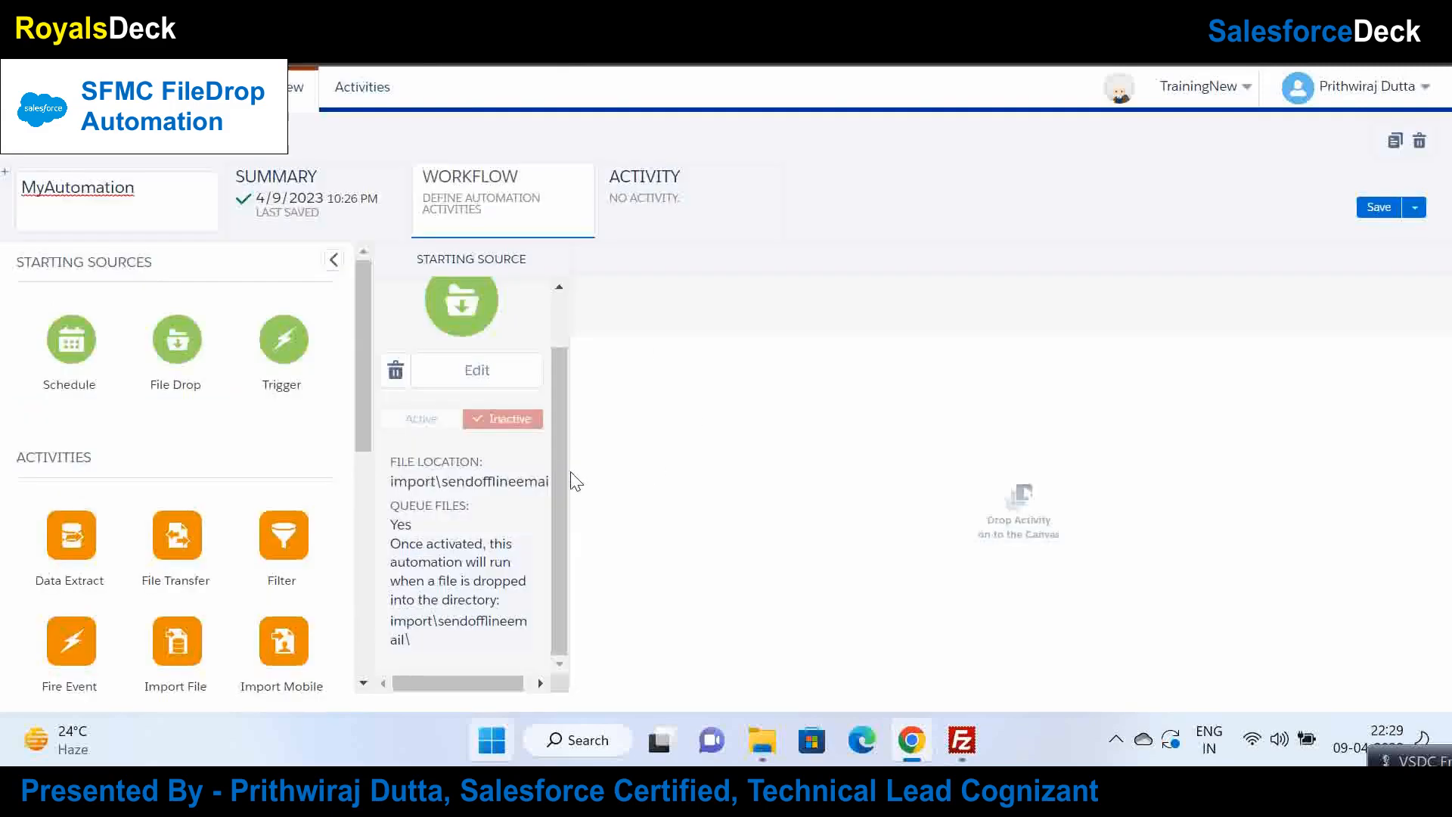
drag(564, 470, 570, 366)
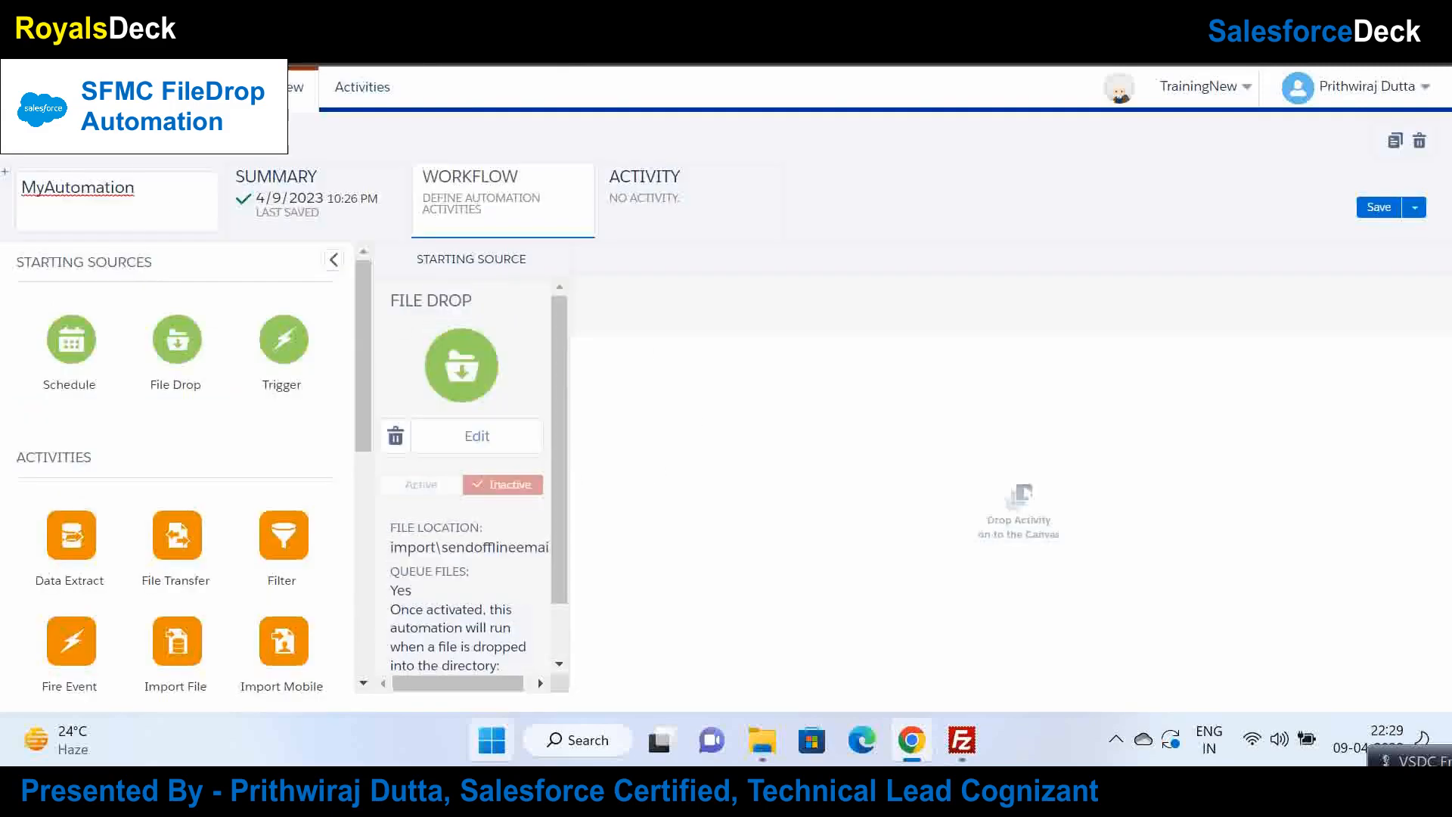
right_click(142, 11)
click(204, 118)
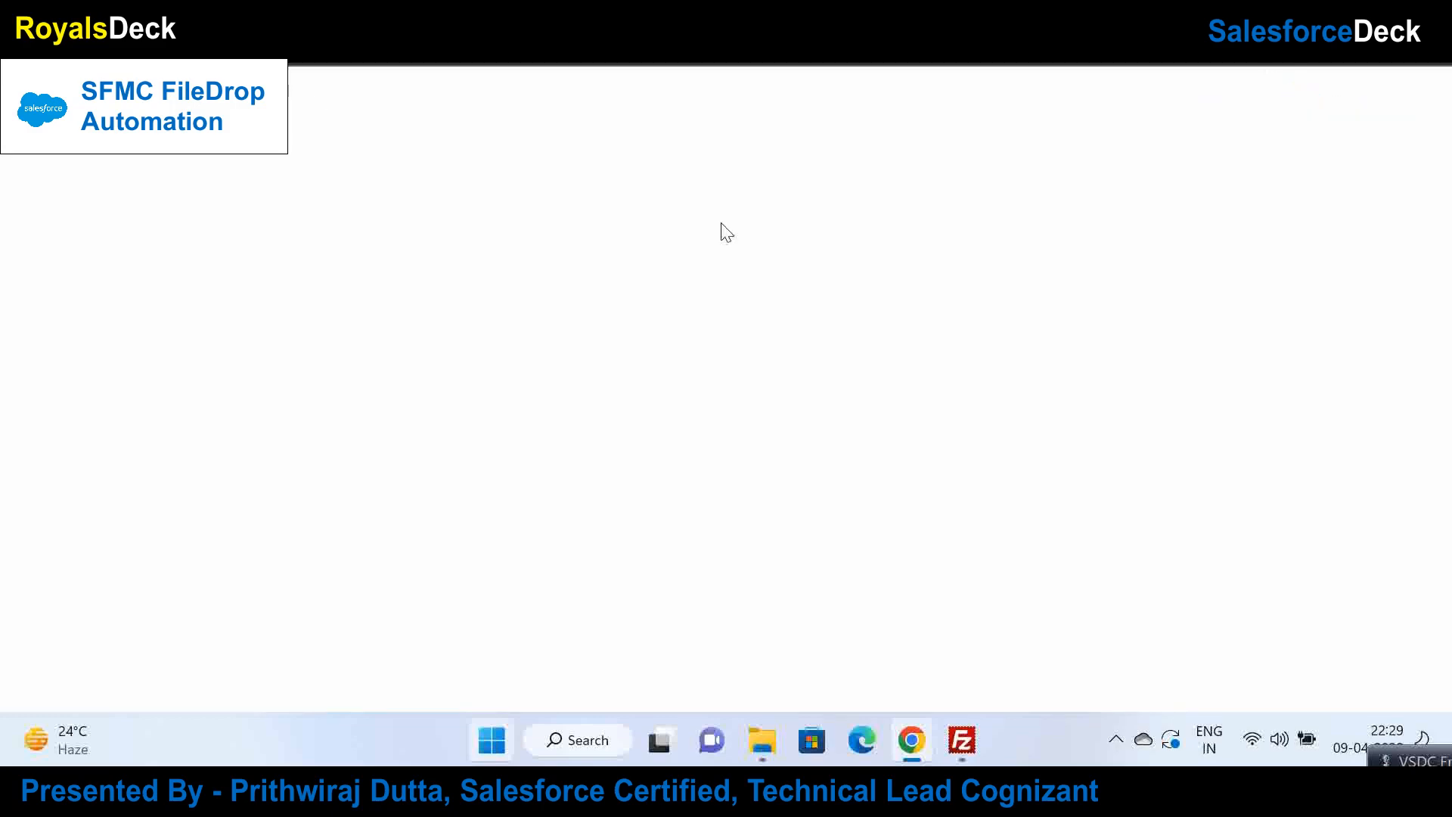
mouse_move(855, 185)
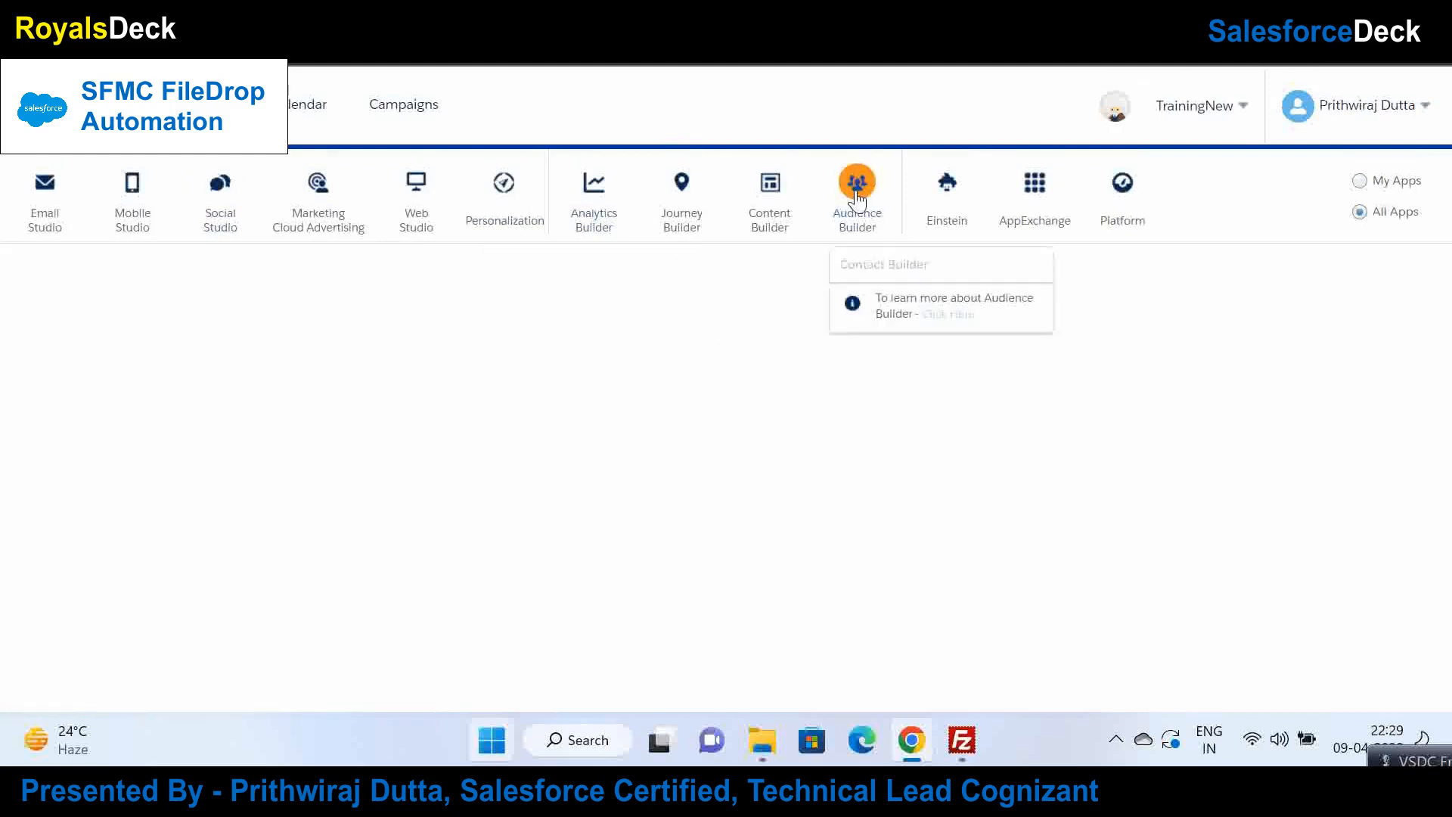
click(878, 269)
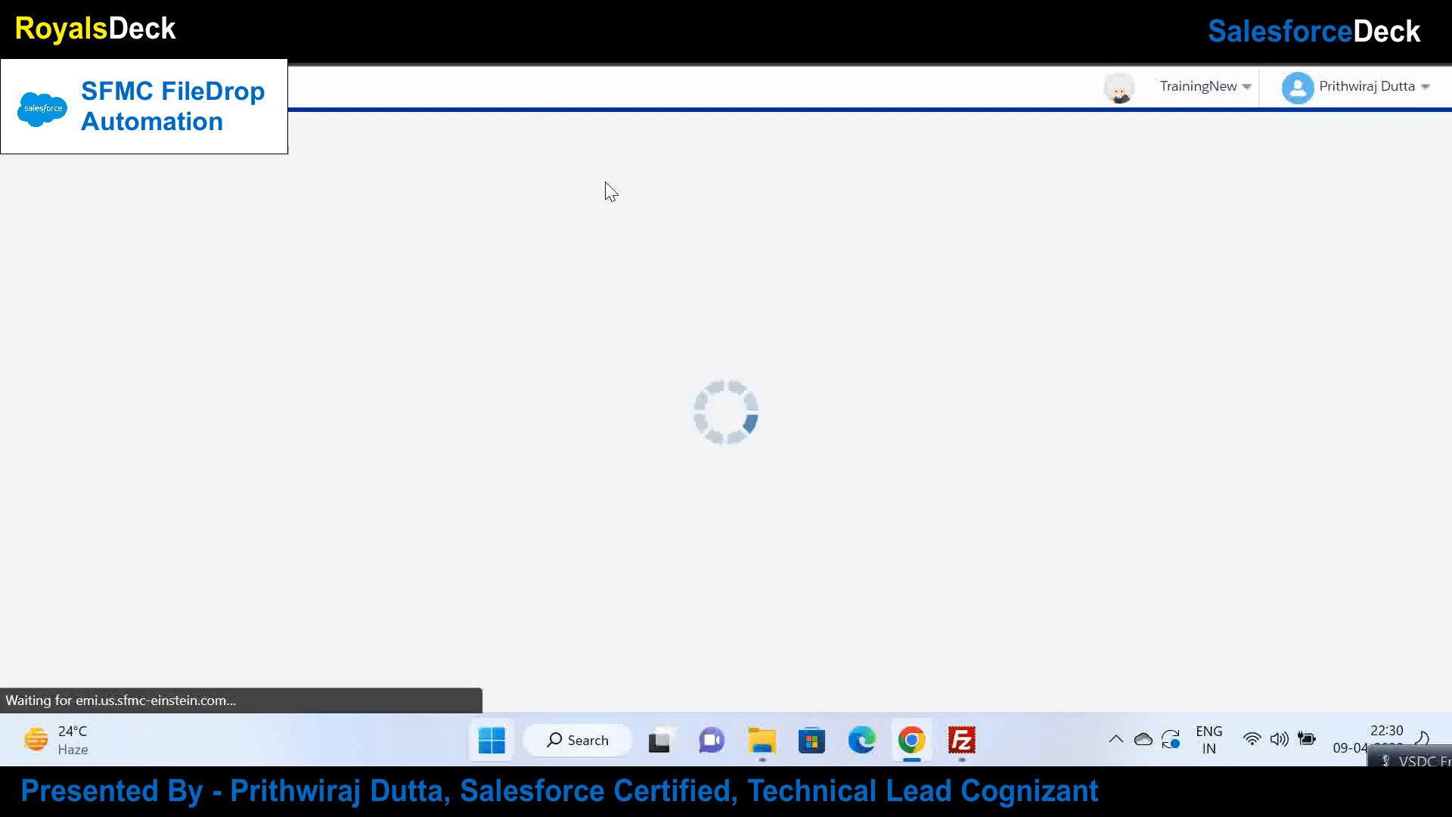
Step: Browse Data Extensions > TestEmailSend and inspect MyDE's Email, Name and Flag attributes
click(574, 98)
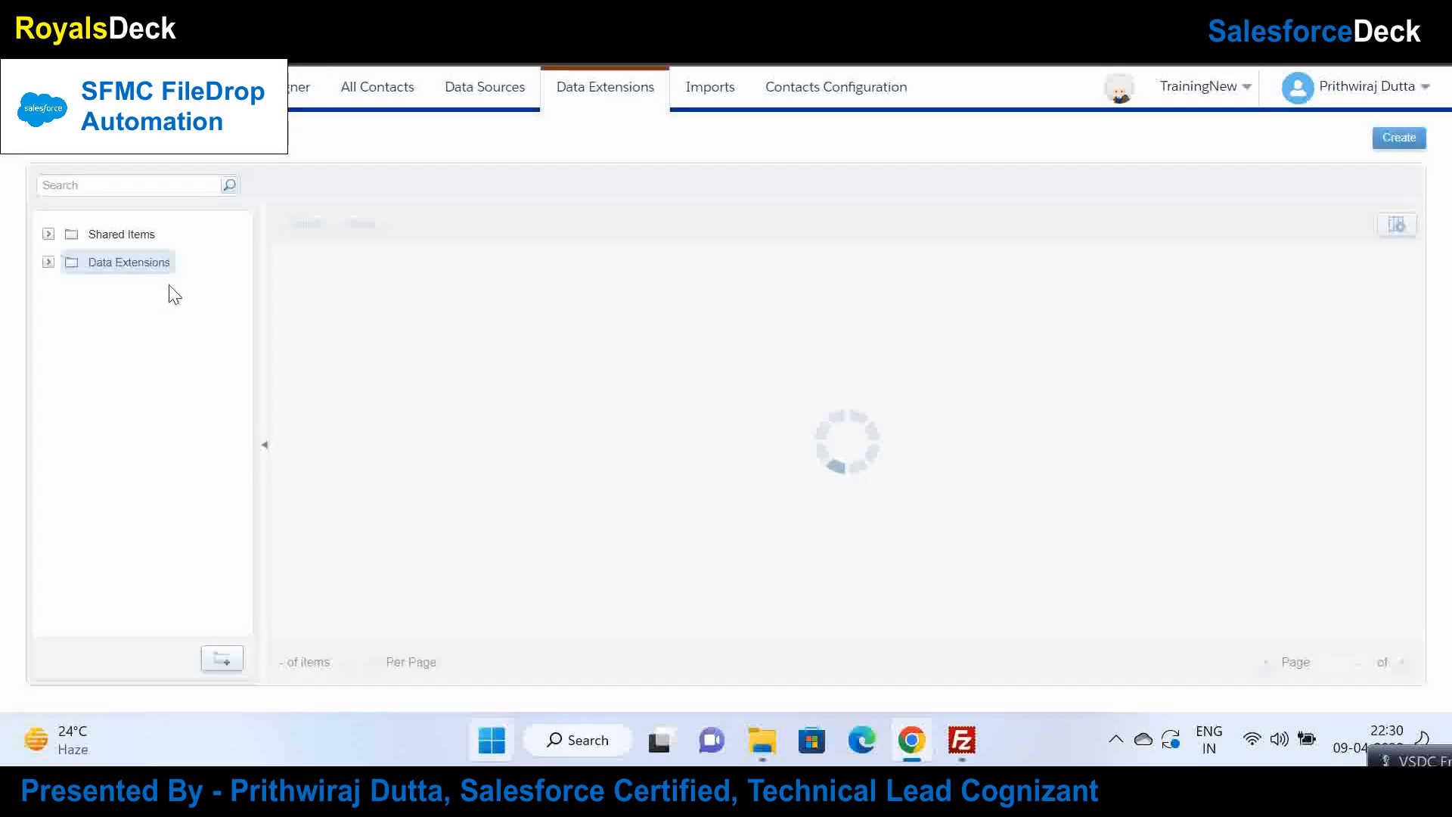
click(47, 263)
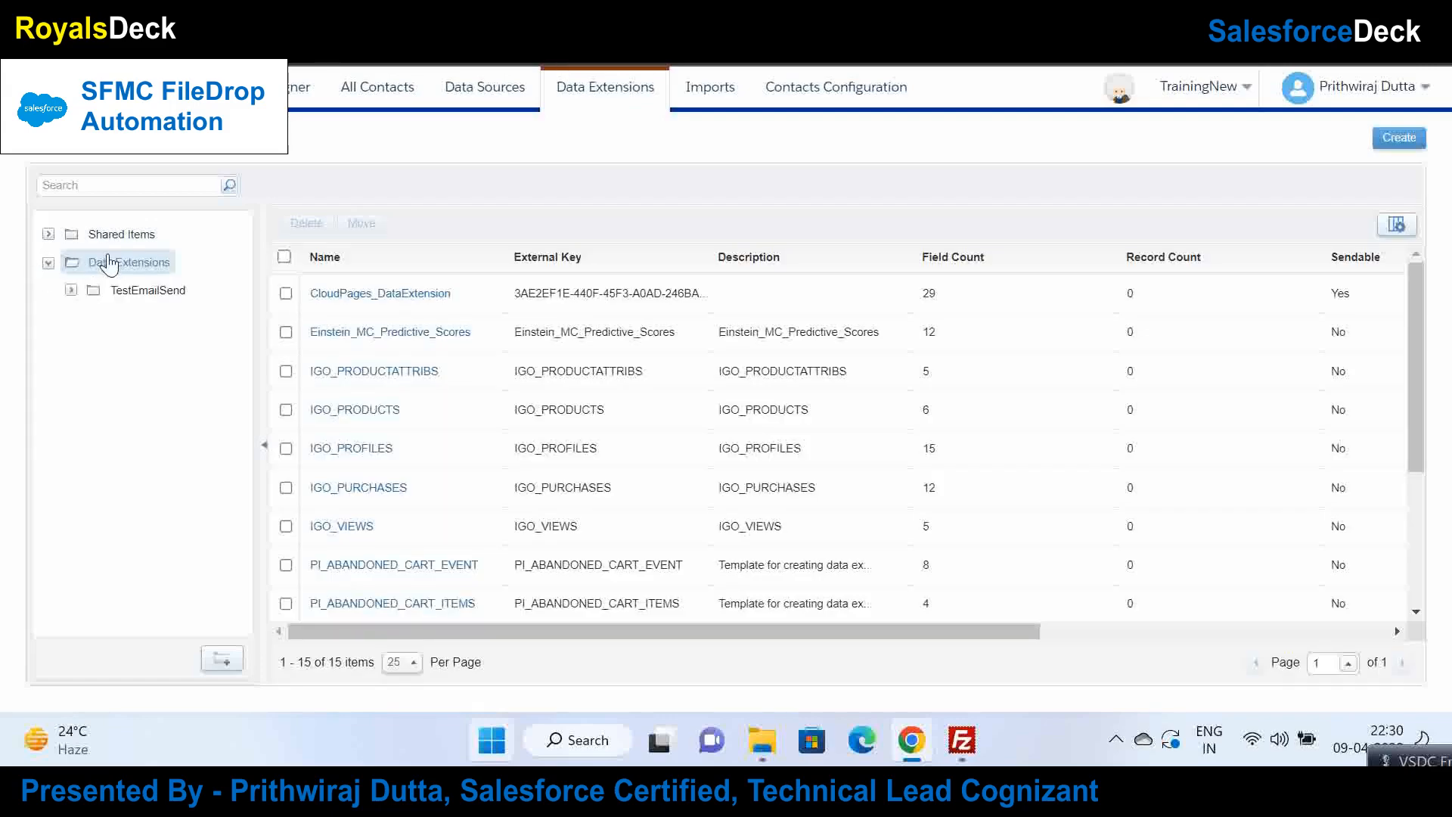
click(125, 291)
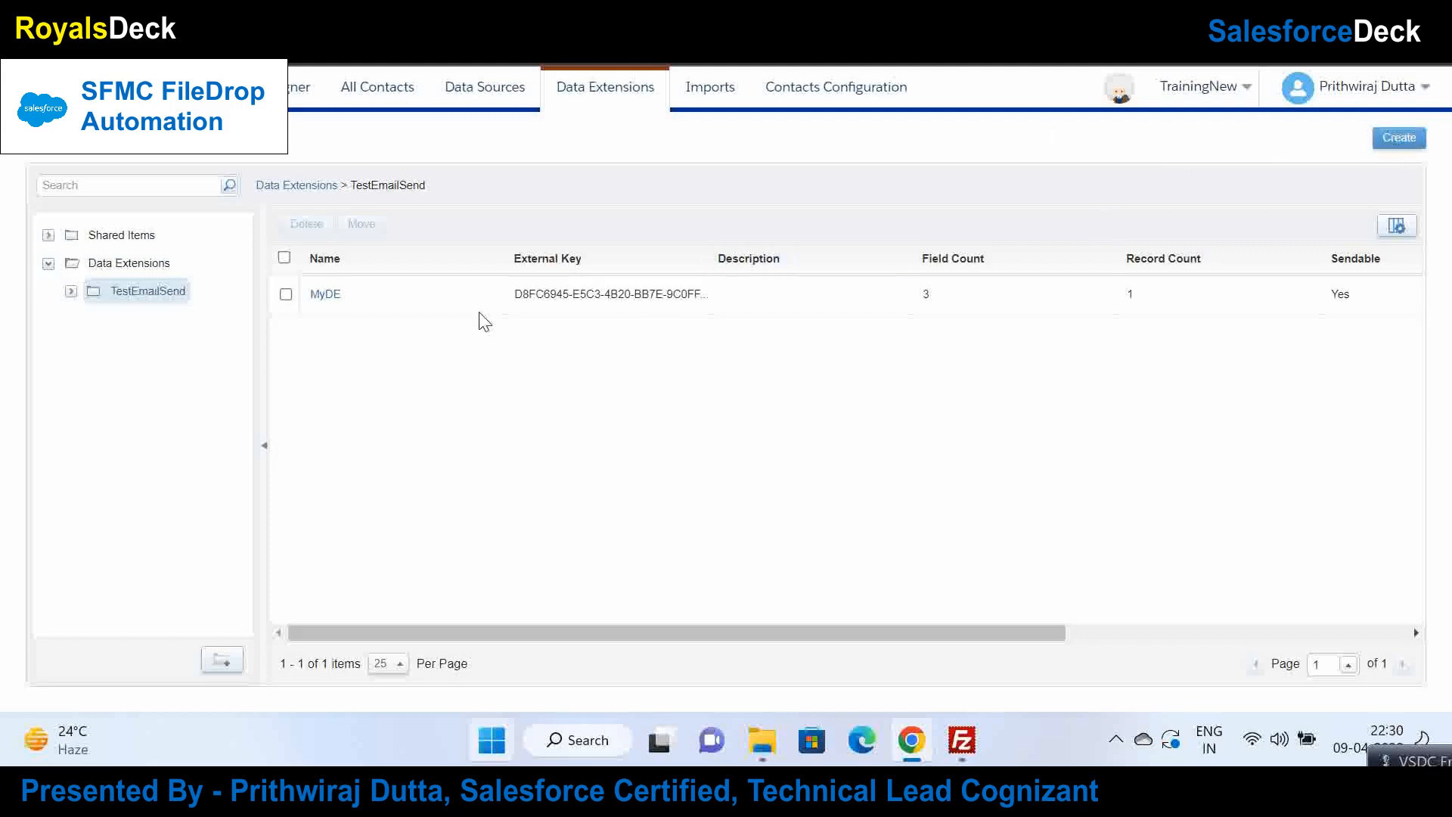
click(315, 296)
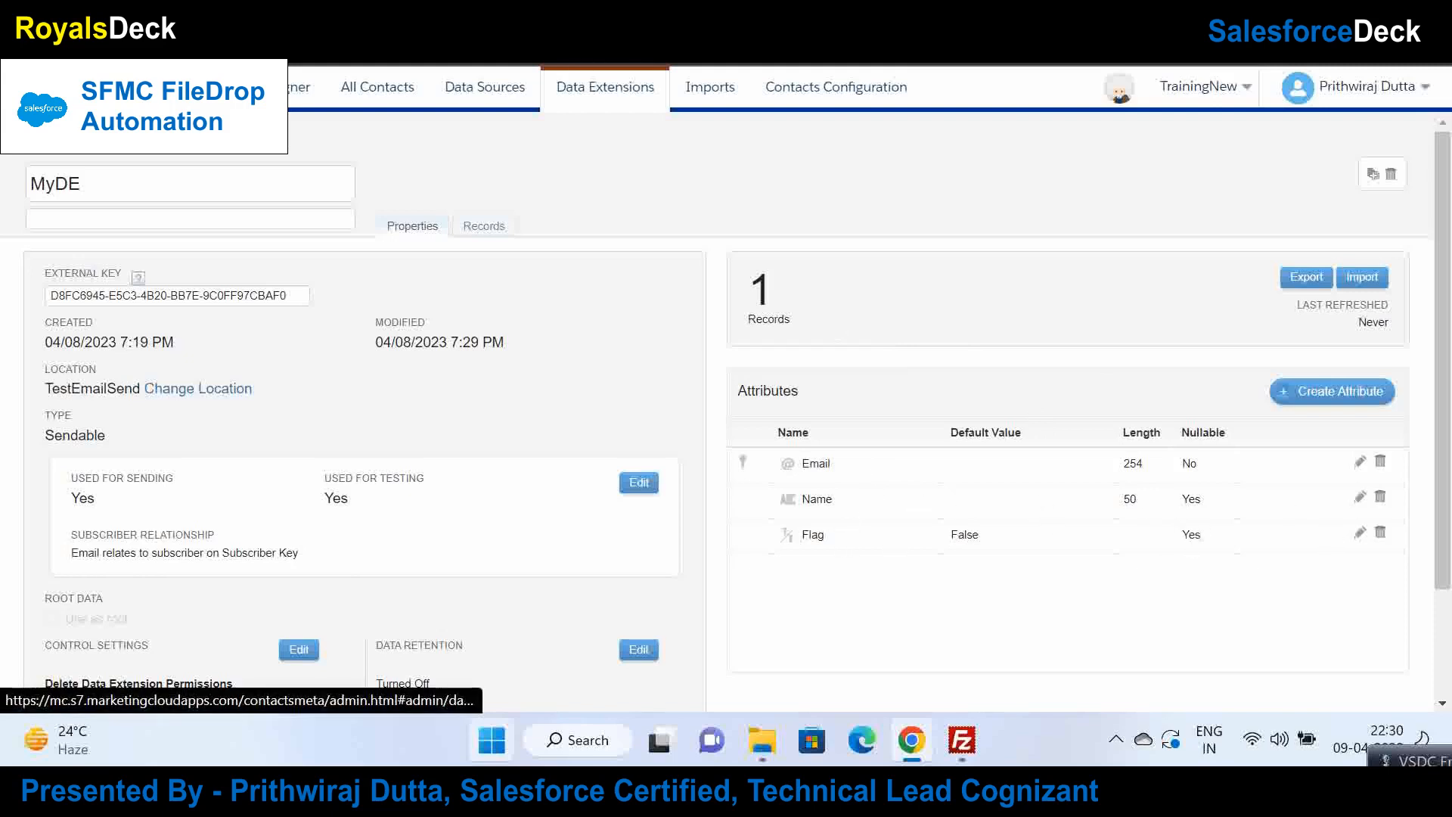
click(64, 139)
Step: Create data extension MyDE2 with Is Sendable and Is Testable ticked, advancing to Data Retention Policy
click(1403, 140)
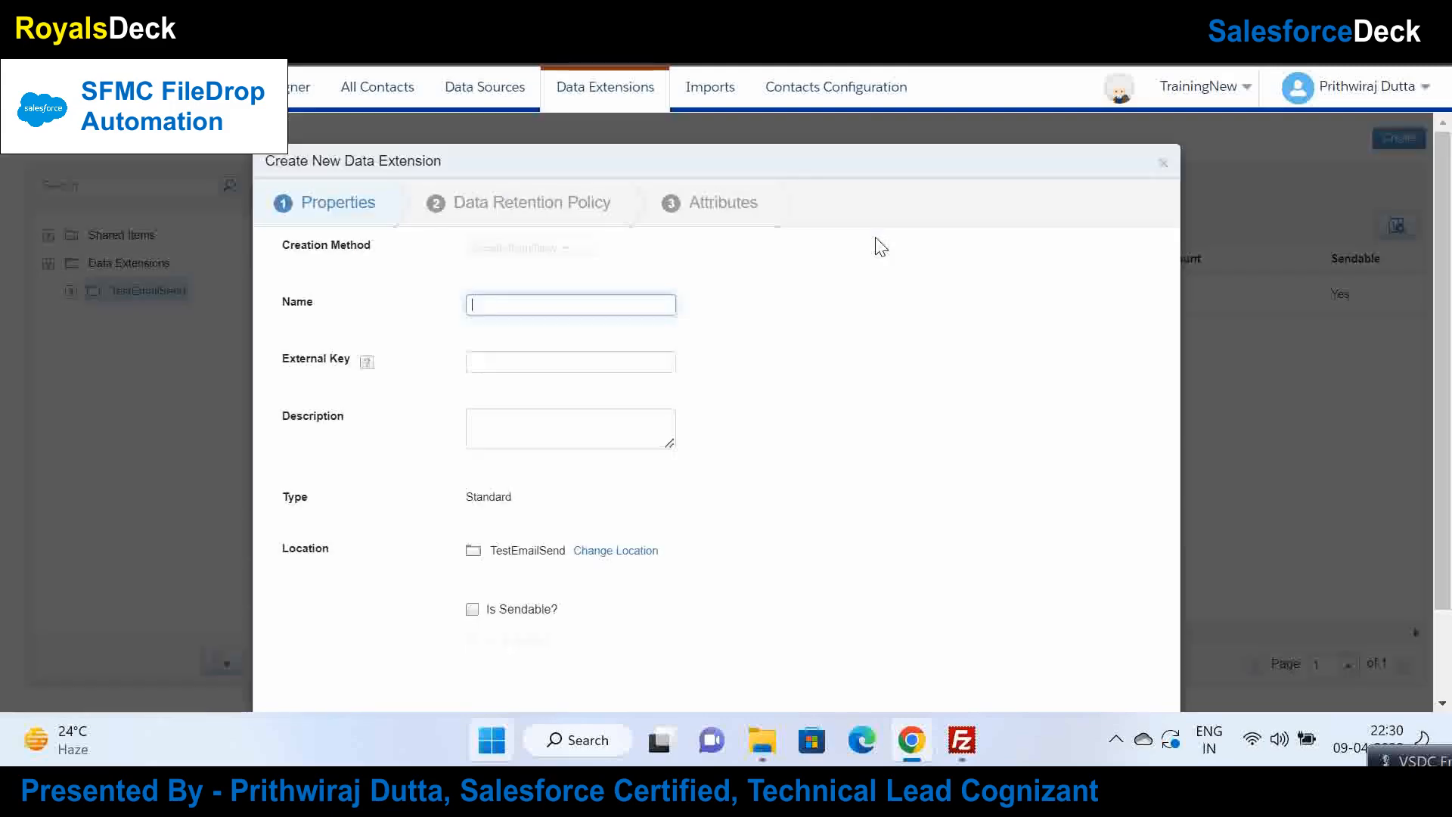
text(My)
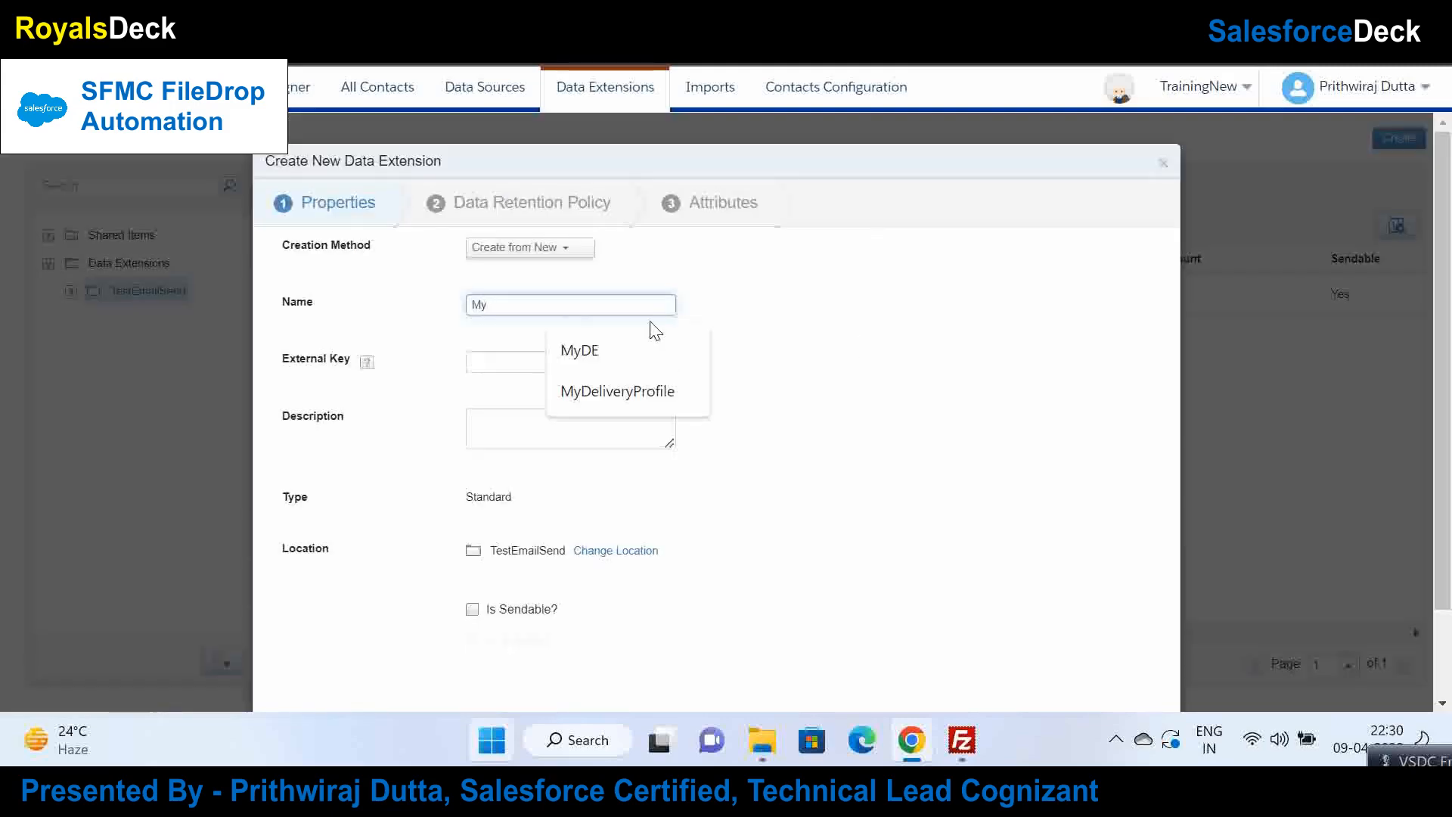
text(DE2)
click(697, 421)
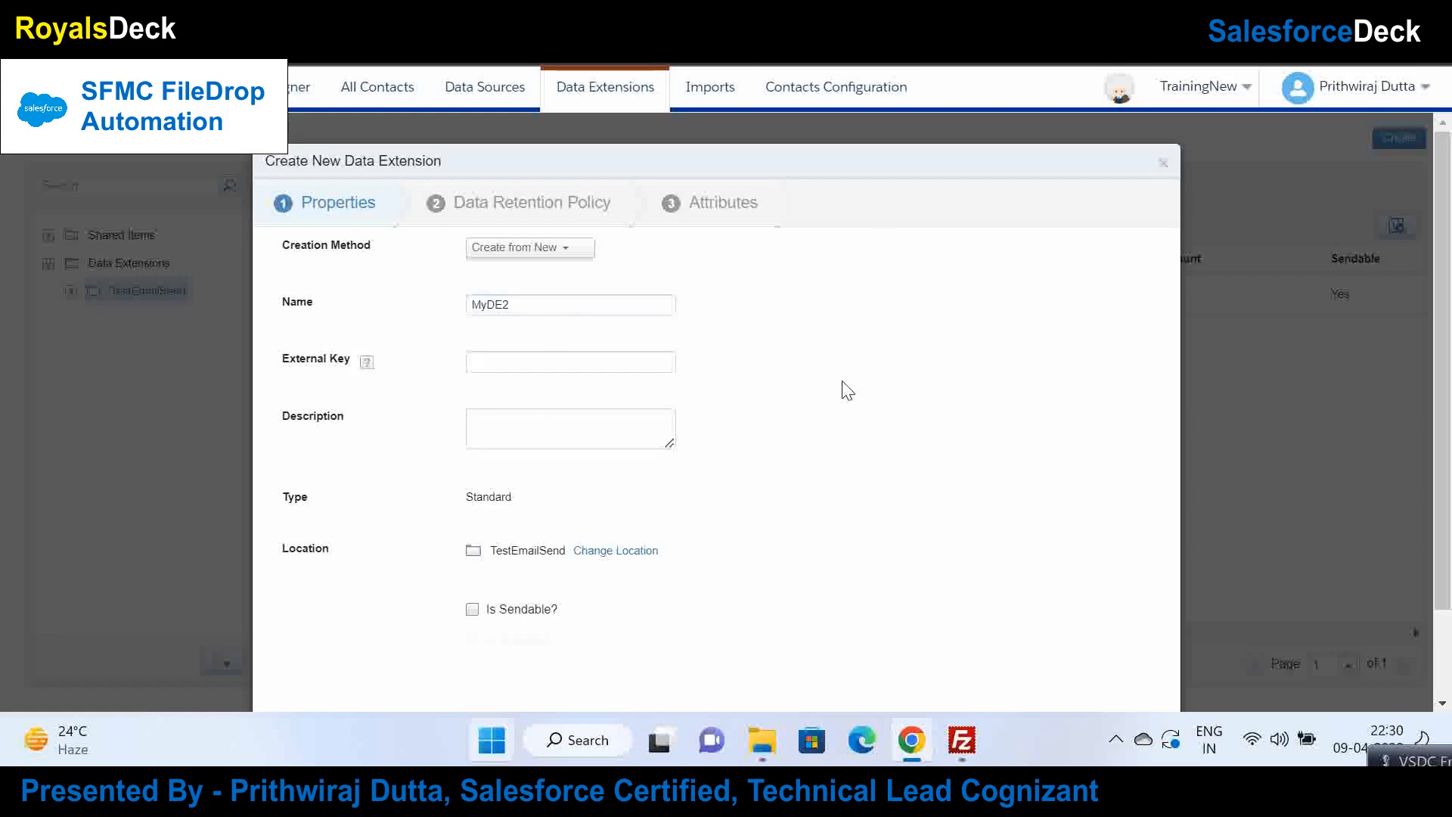
click(472, 609)
click(472, 640)
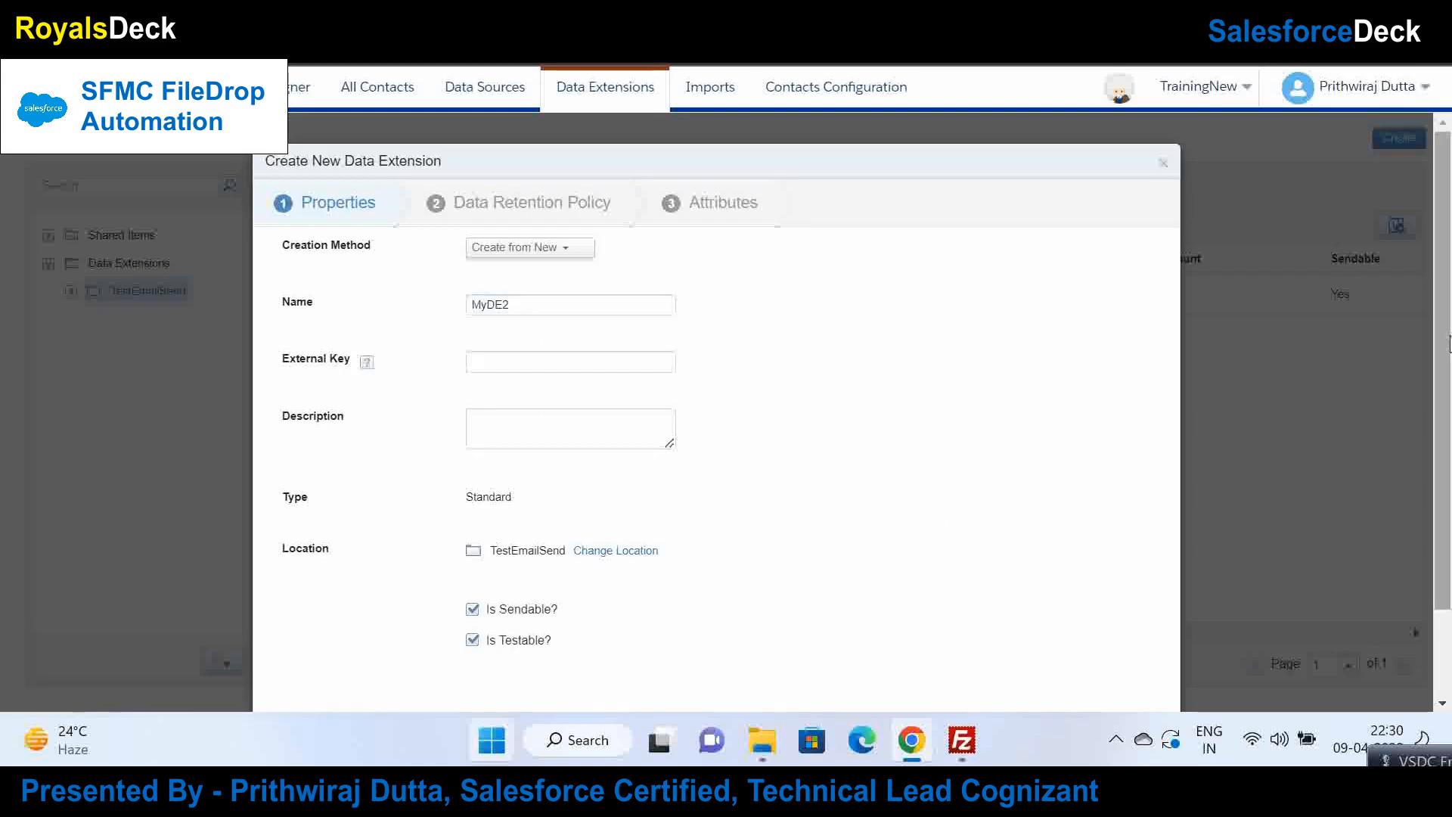
scroll(1448, 344, down, 2)
click(1148, 663)
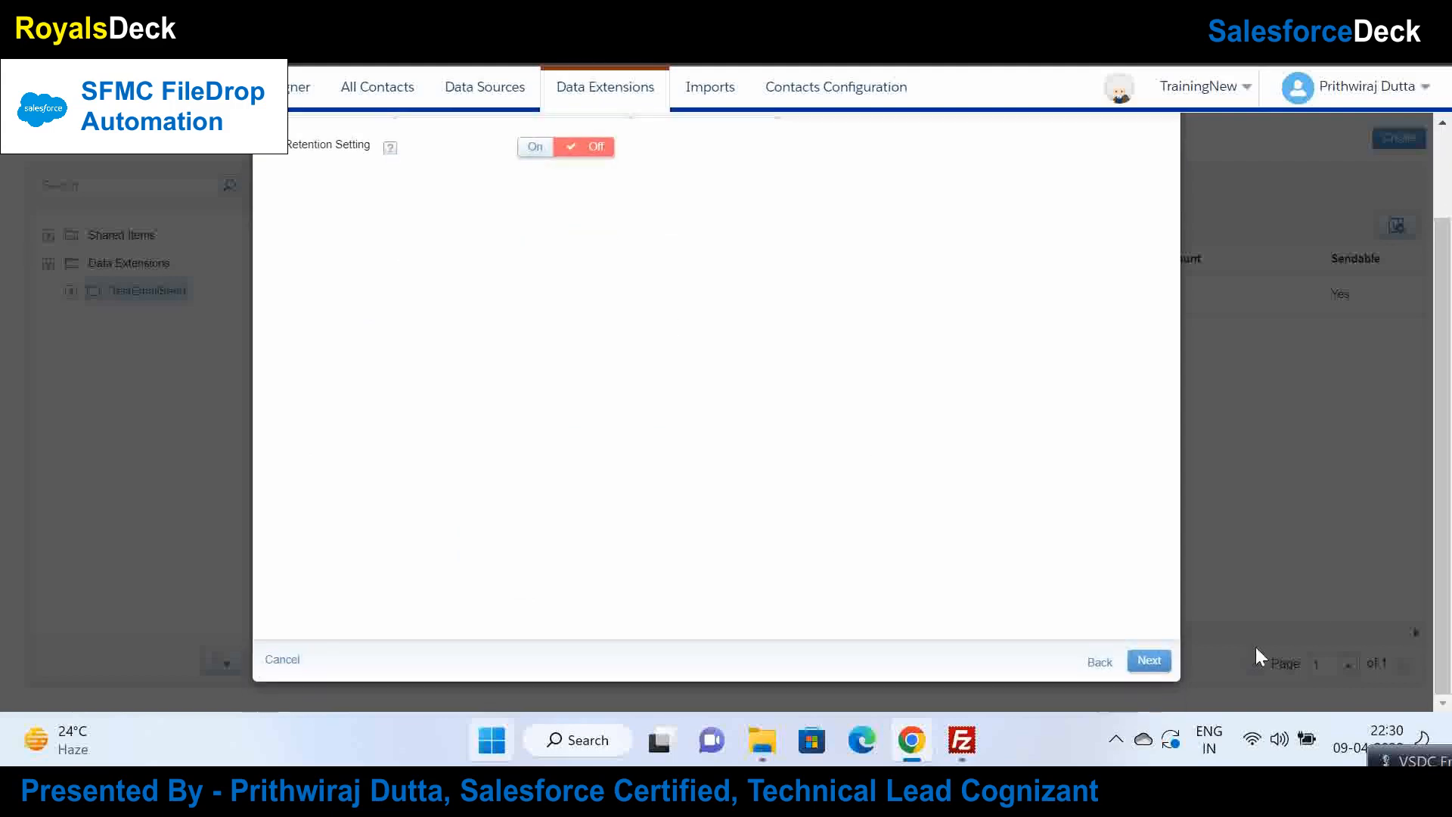
Step: Add MyDE2 fields name (Text), email (Email Address) and phone (Phone), retention left Off
click(1151, 662)
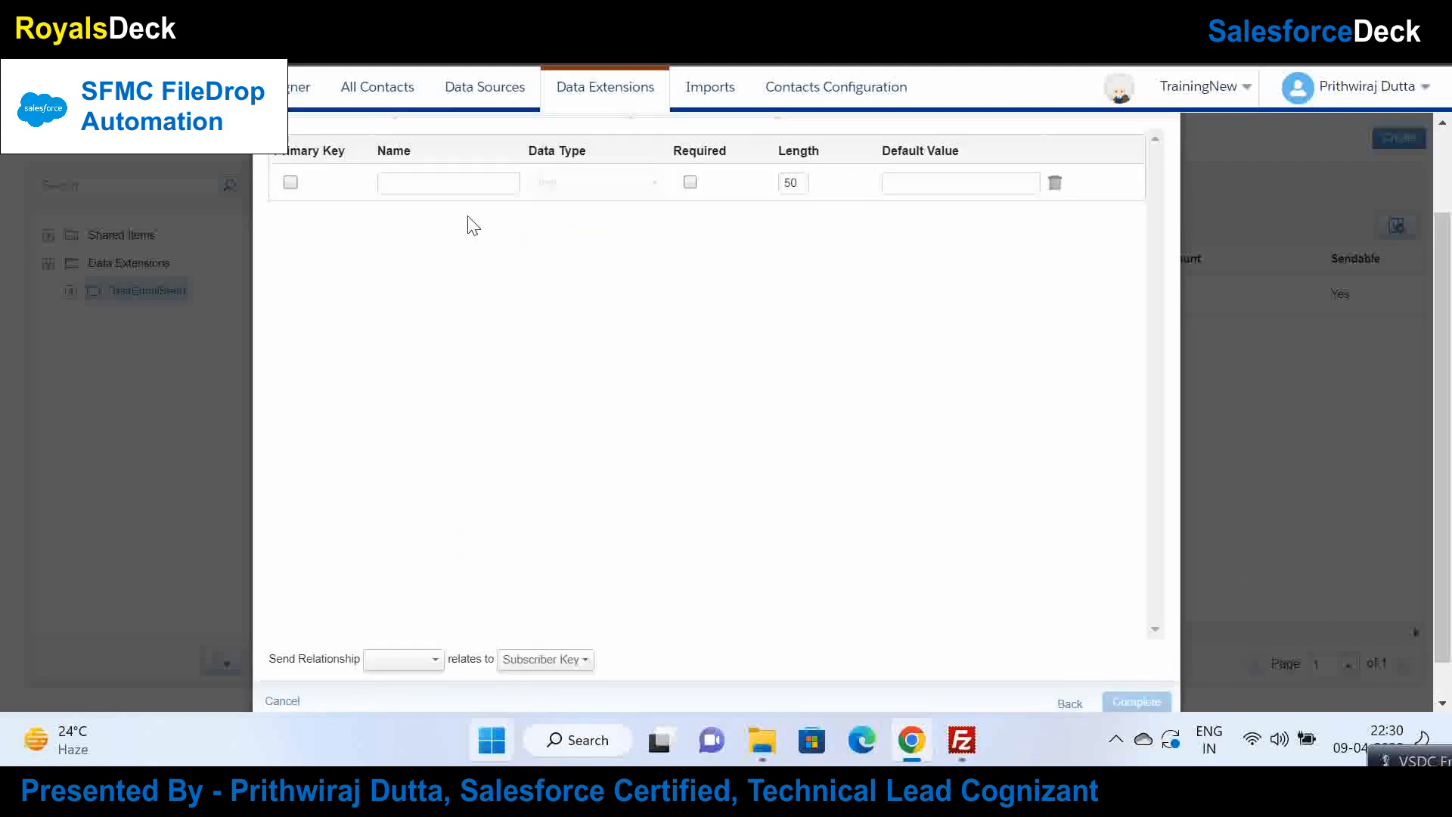
click(435, 183)
text(name)
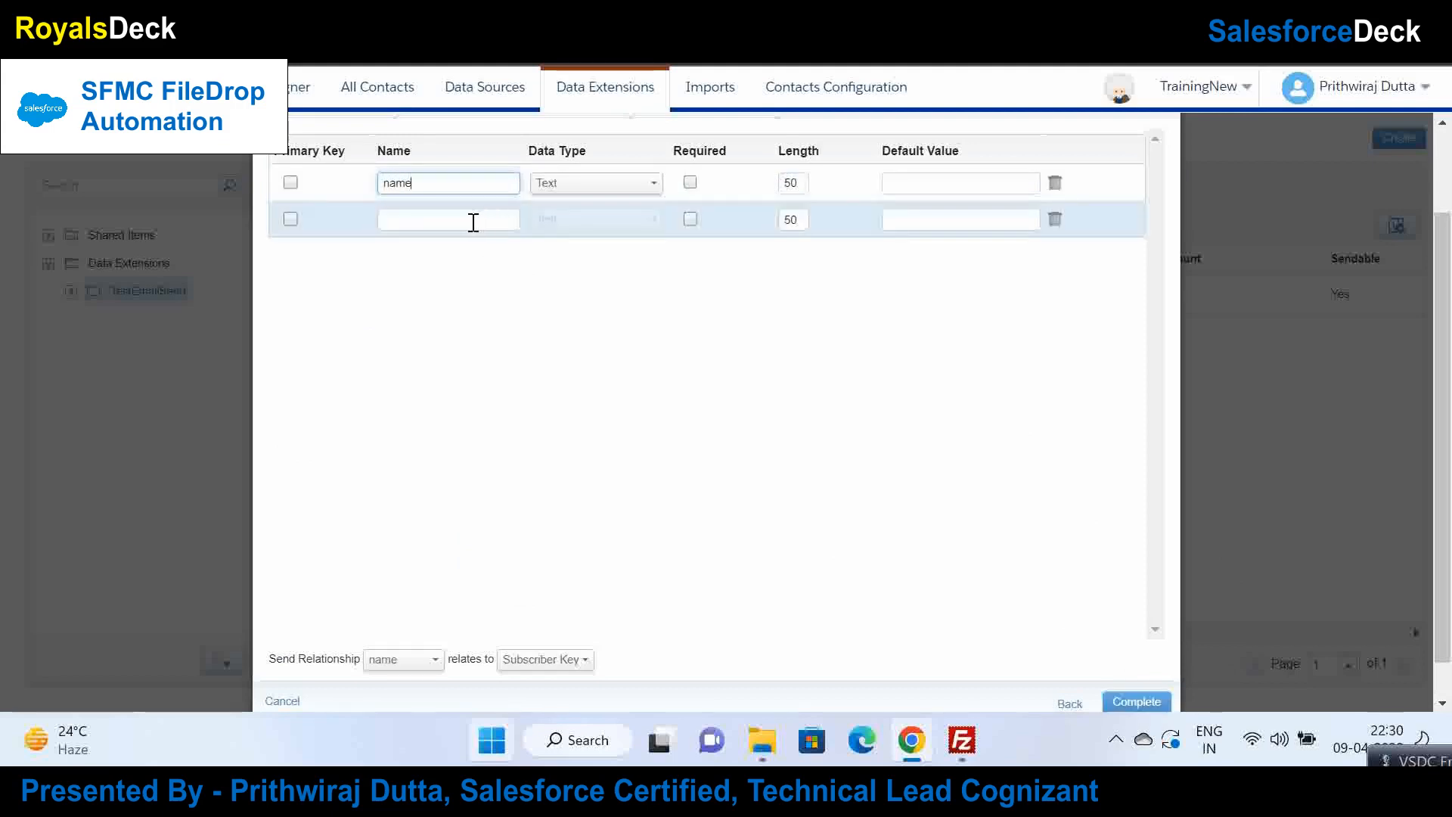
click(474, 222)
text(emai)
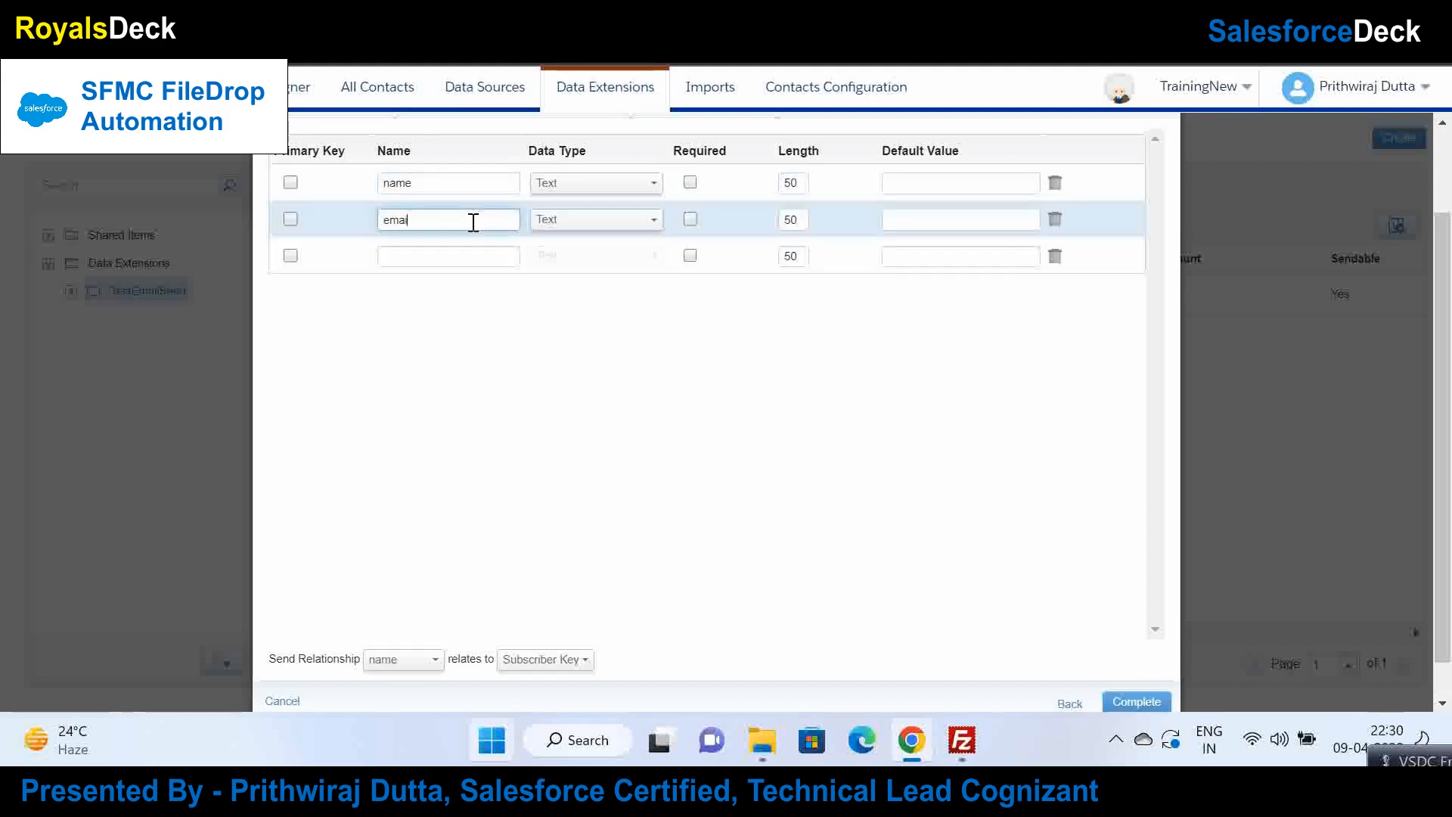
text(l)
click(468, 258)
text(phone)
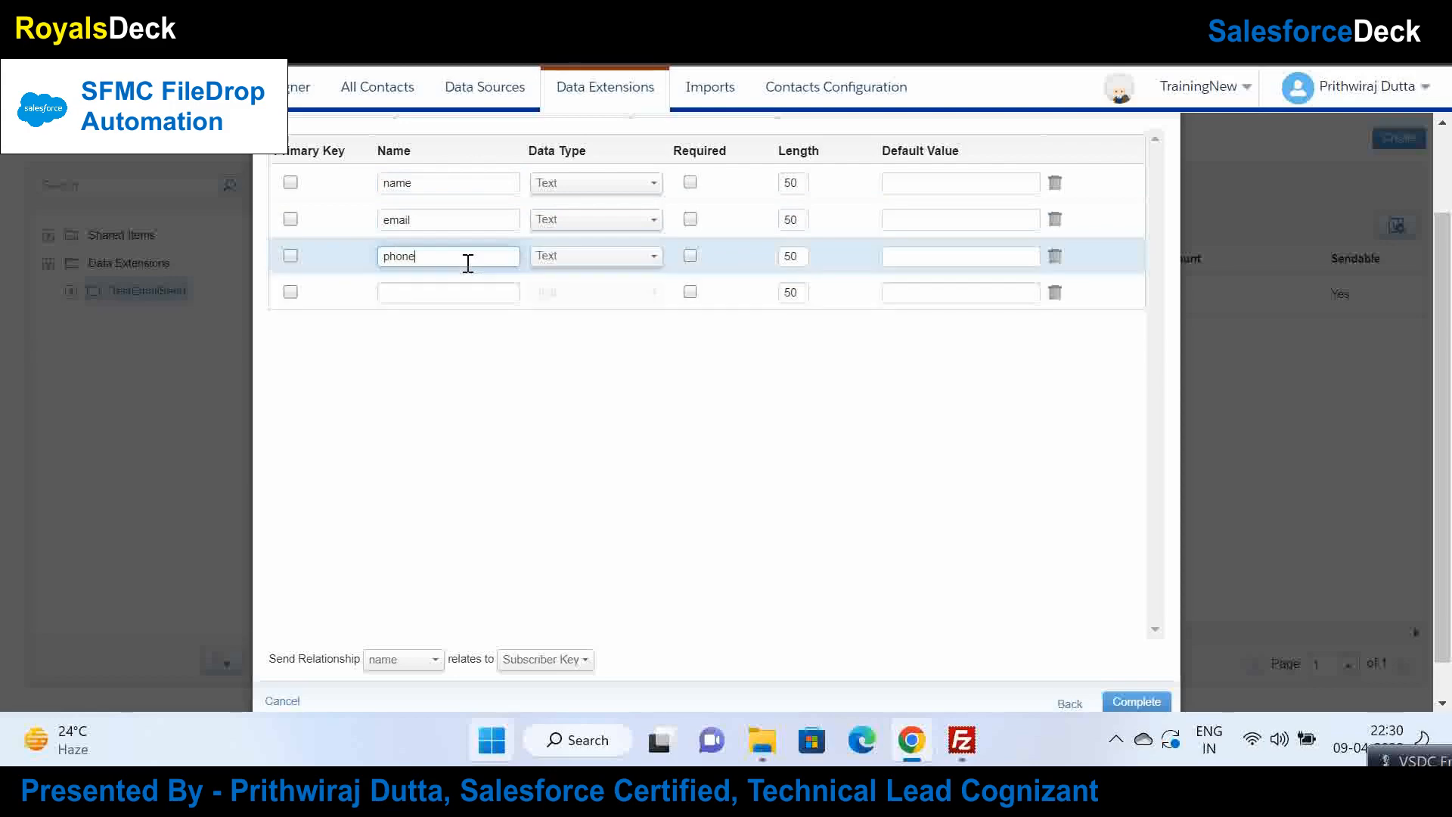
click(580, 221)
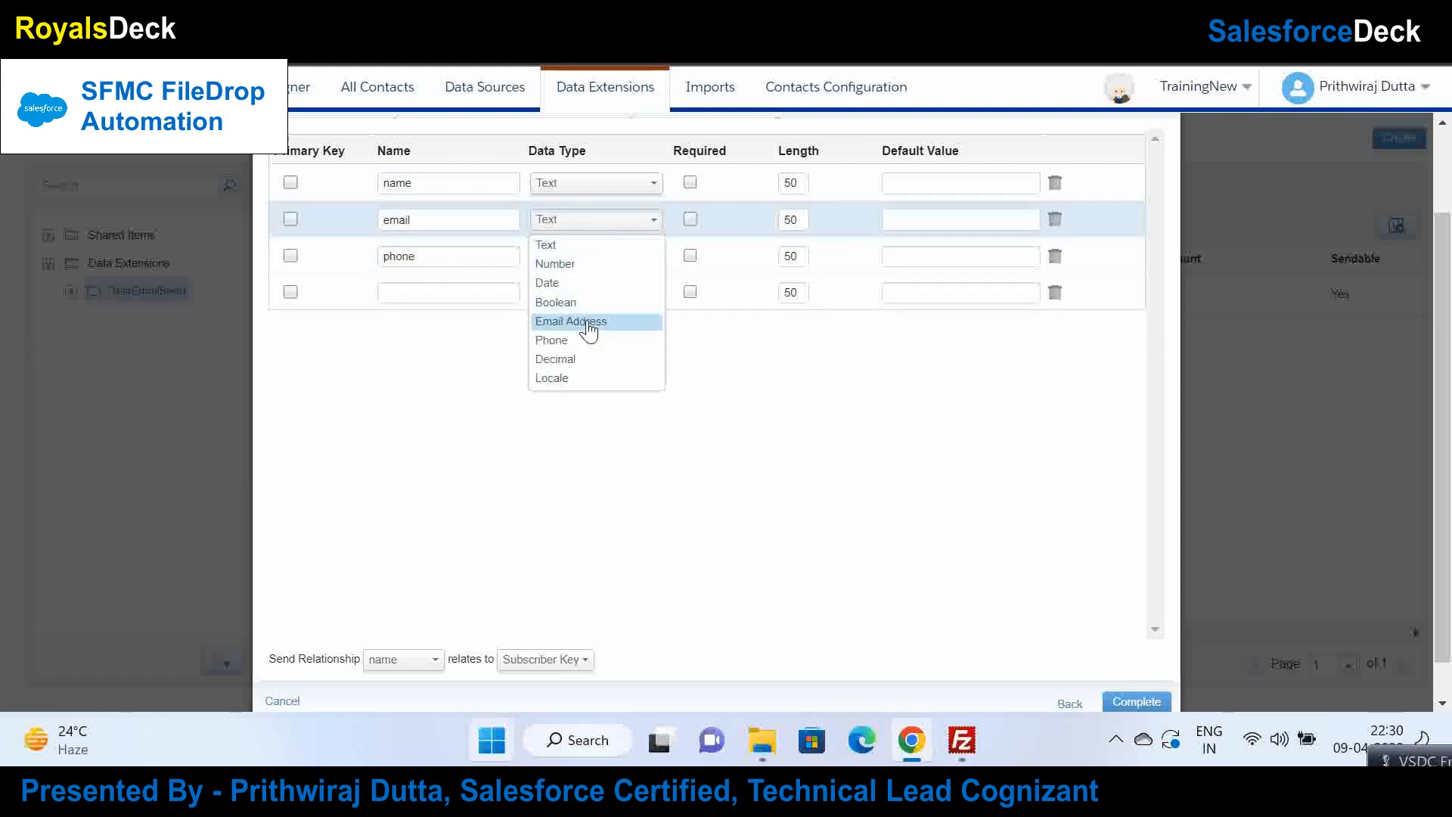
click(587, 323)
click(563, 259)
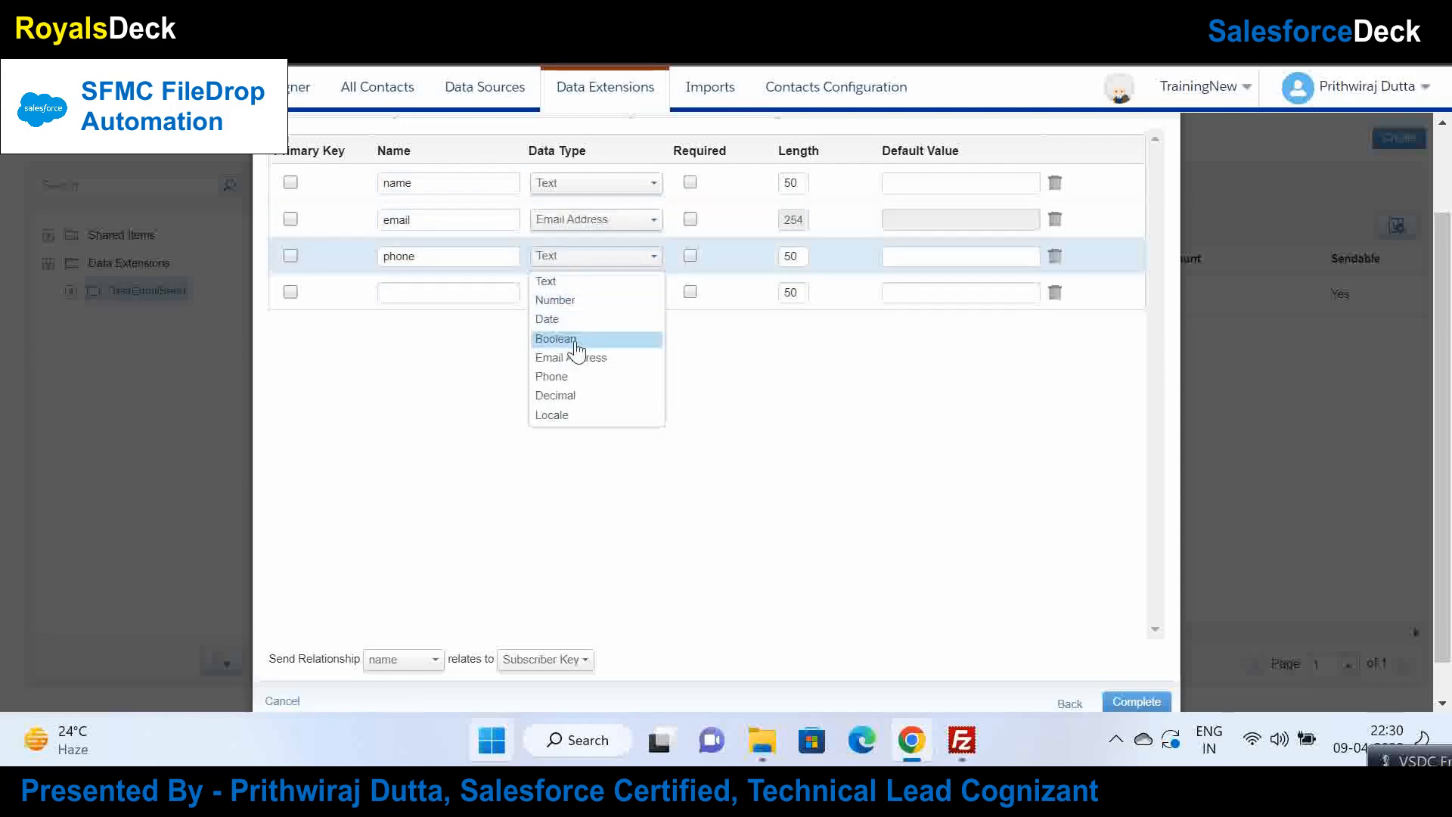
click(580, 378)
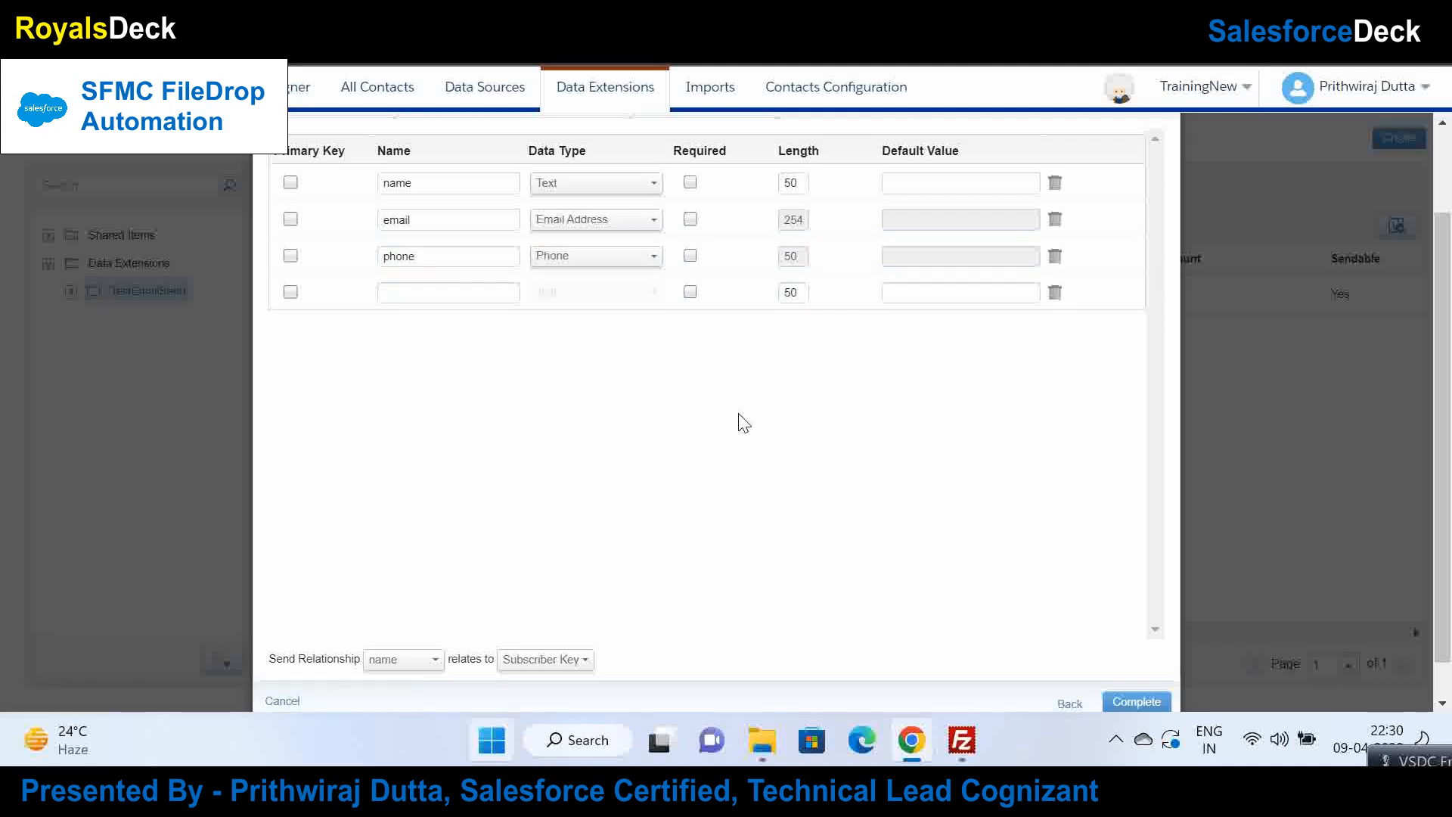
Step: Make email the primary key, relate it to Subscriber Key, and complete MyDE2
click(291, 220)
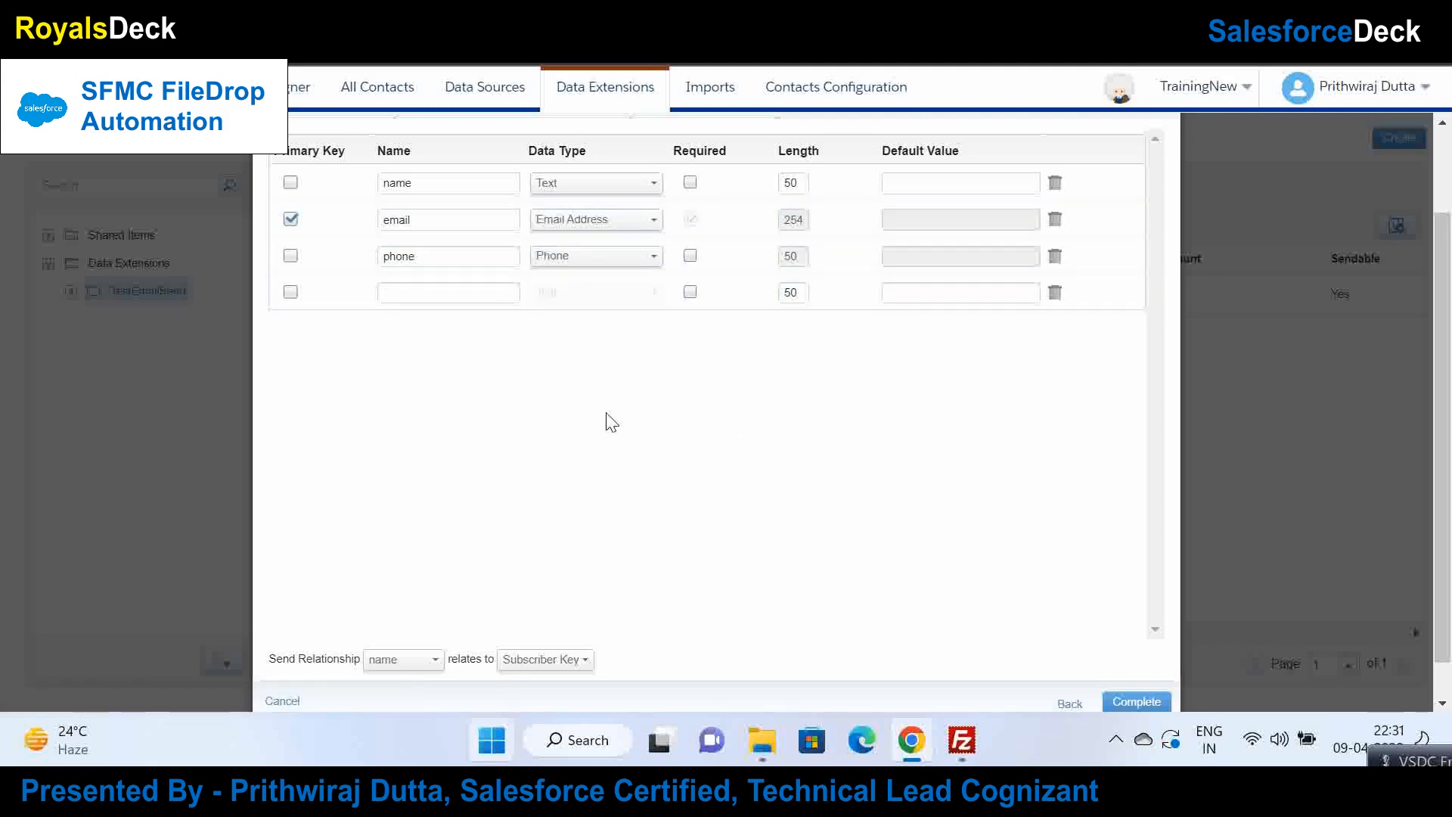
click(408, 661)
scroll(1450, 319, down, 1)
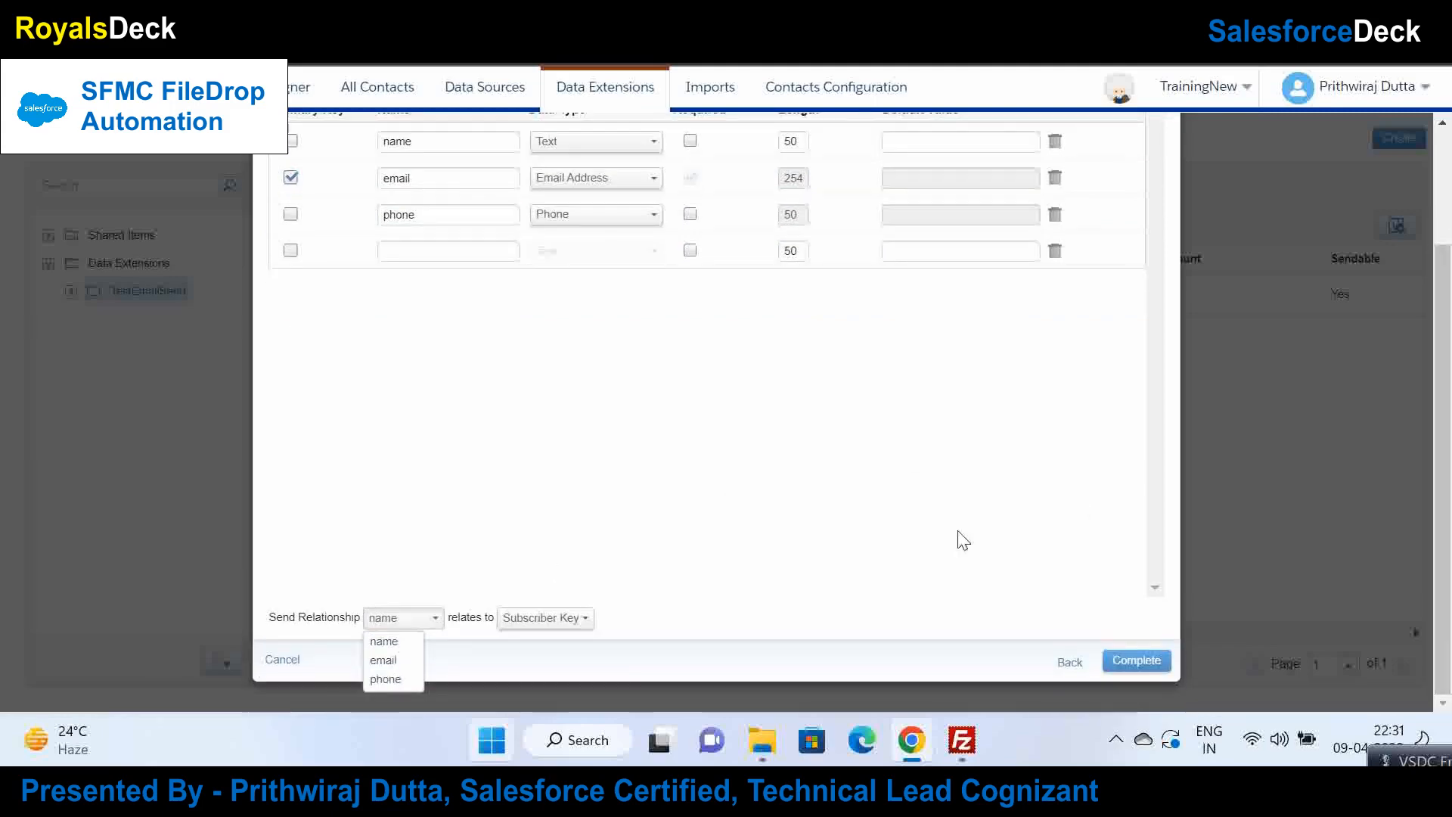
click(391, 662)
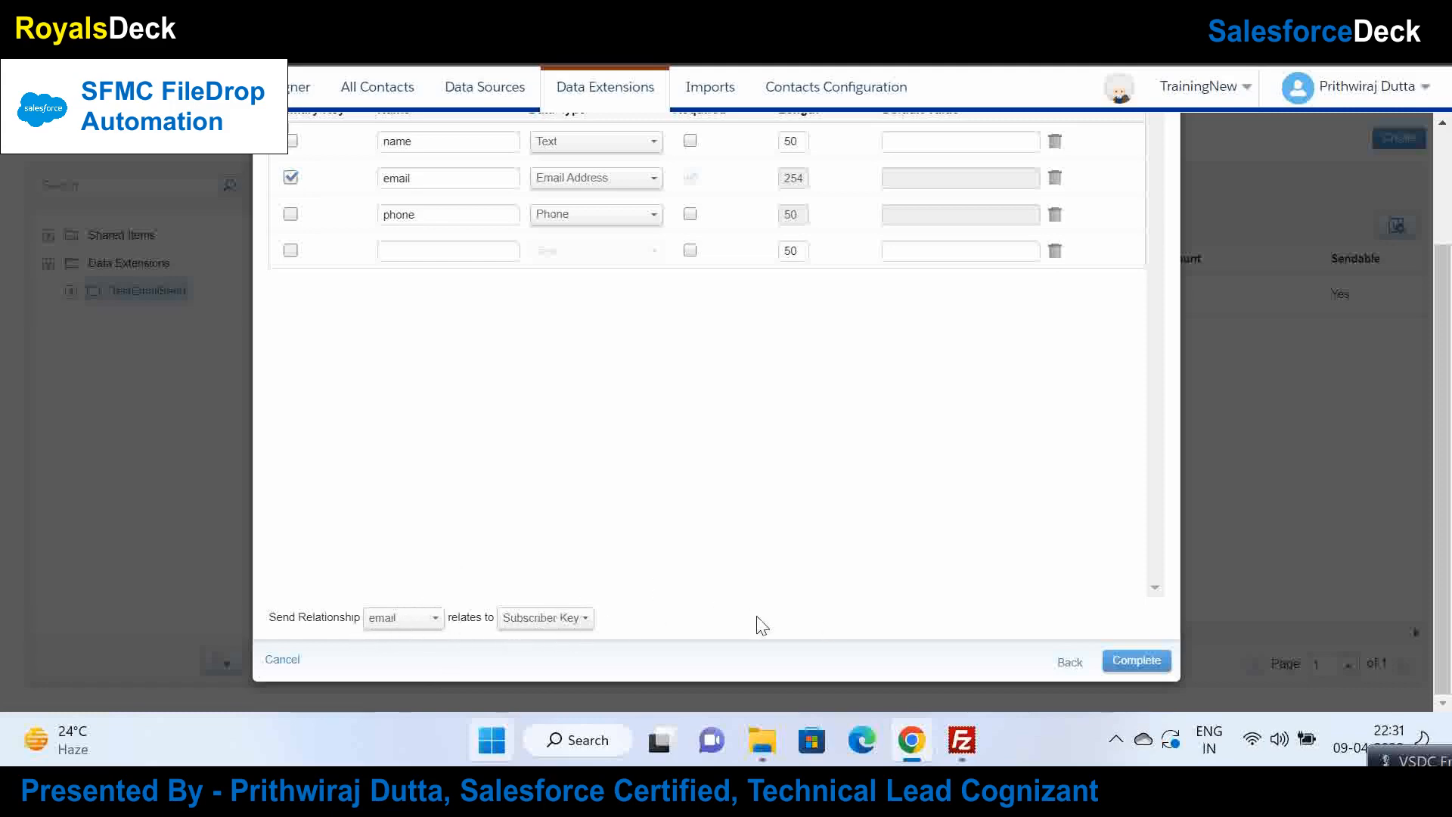
click(1126, 662)
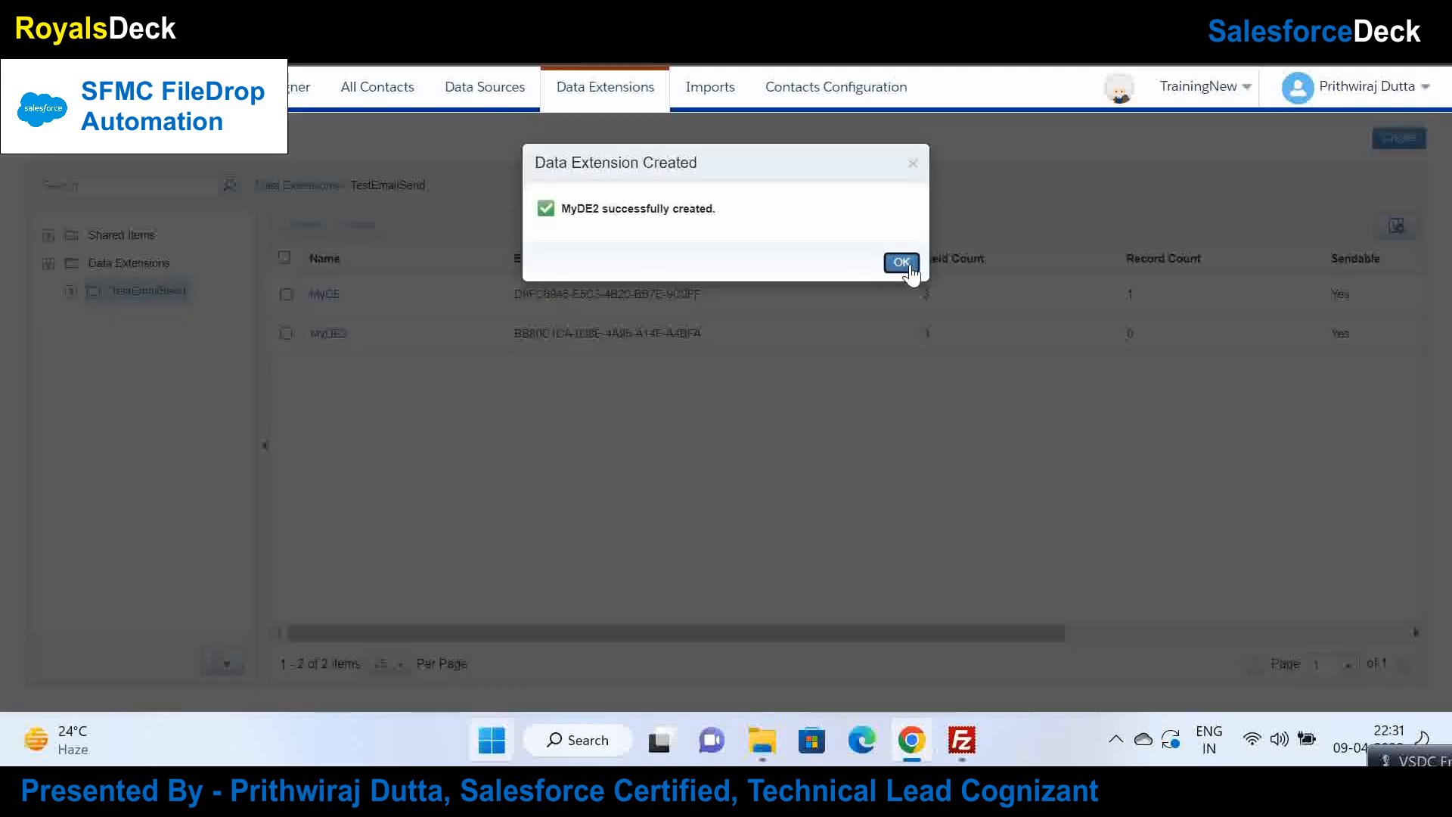
click(902, 263)
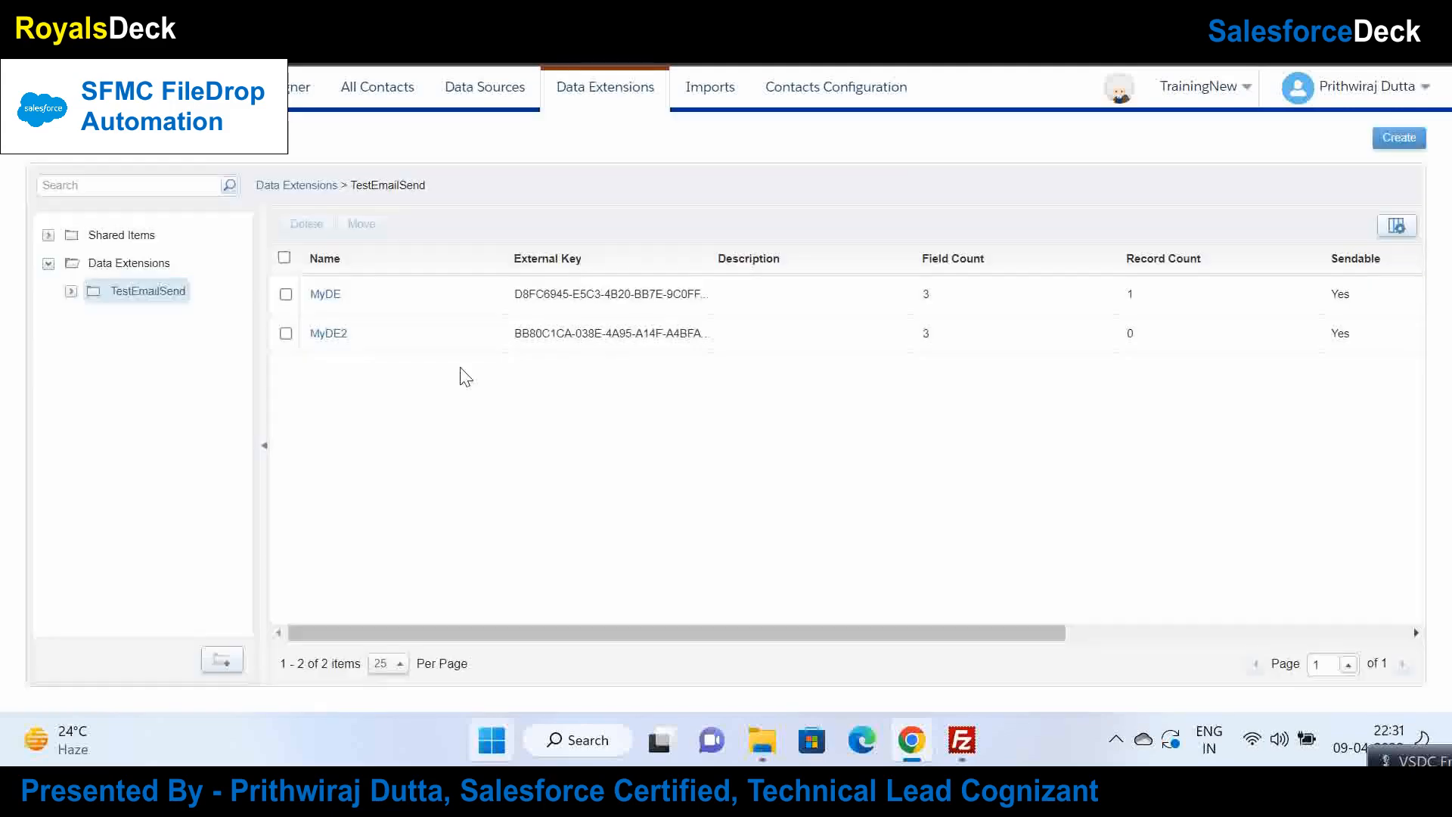
Step: Open MyDE2's Records tab to confirm it holds 0 records
click(337, 333)
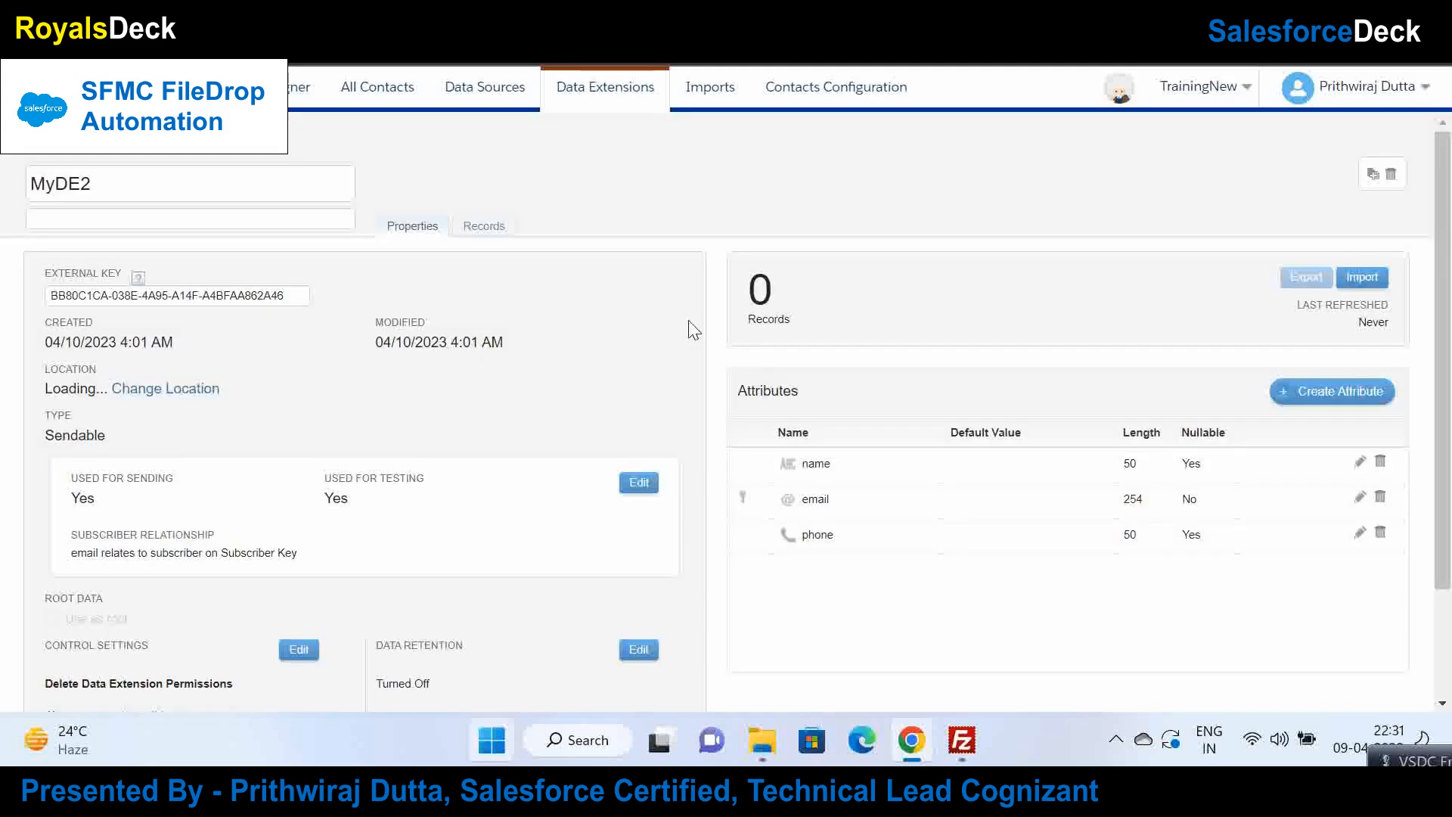
click(484, 226)
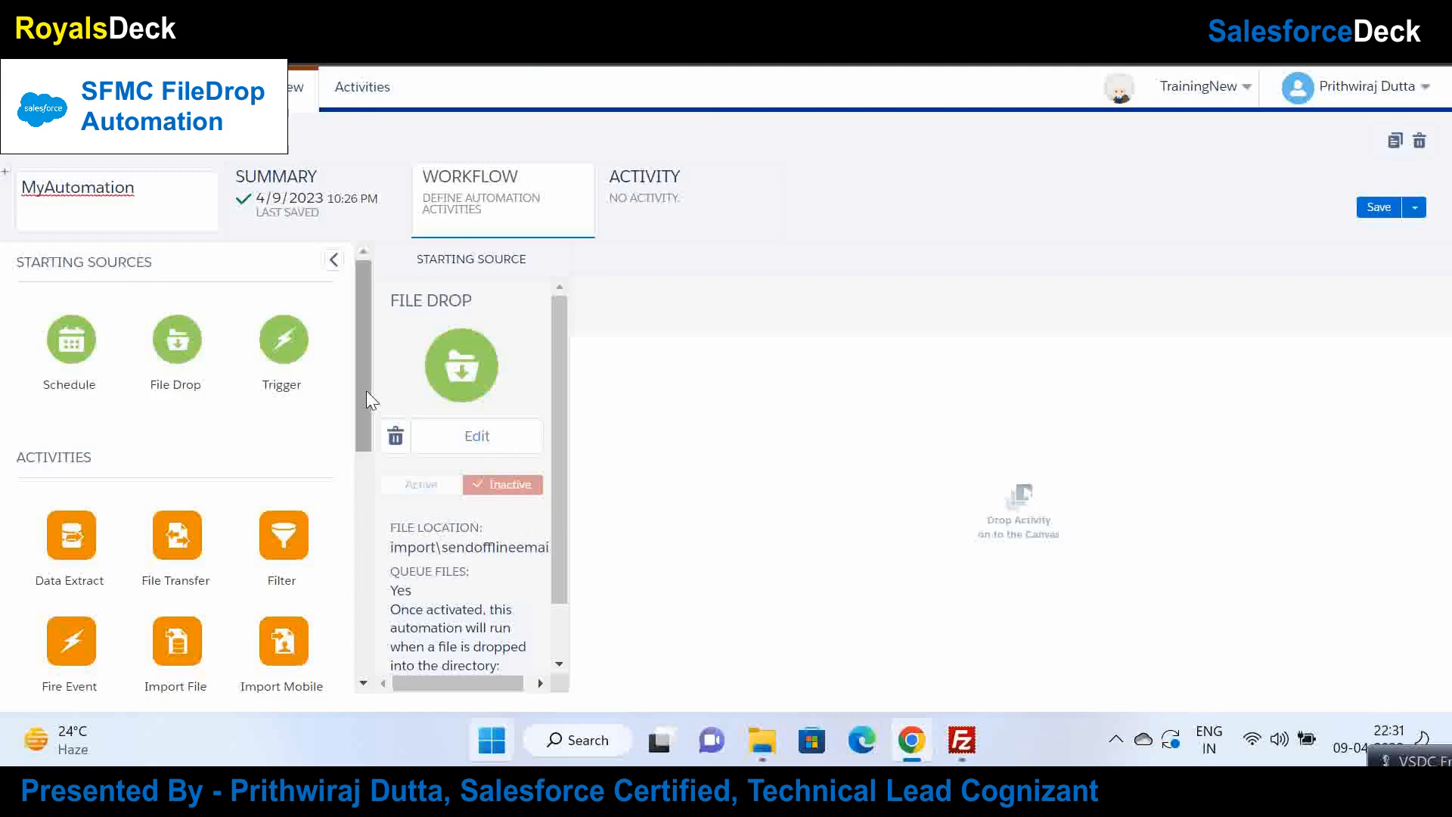
drag(366, 390, 346, 483)
drag(184, 420, 739, 451)
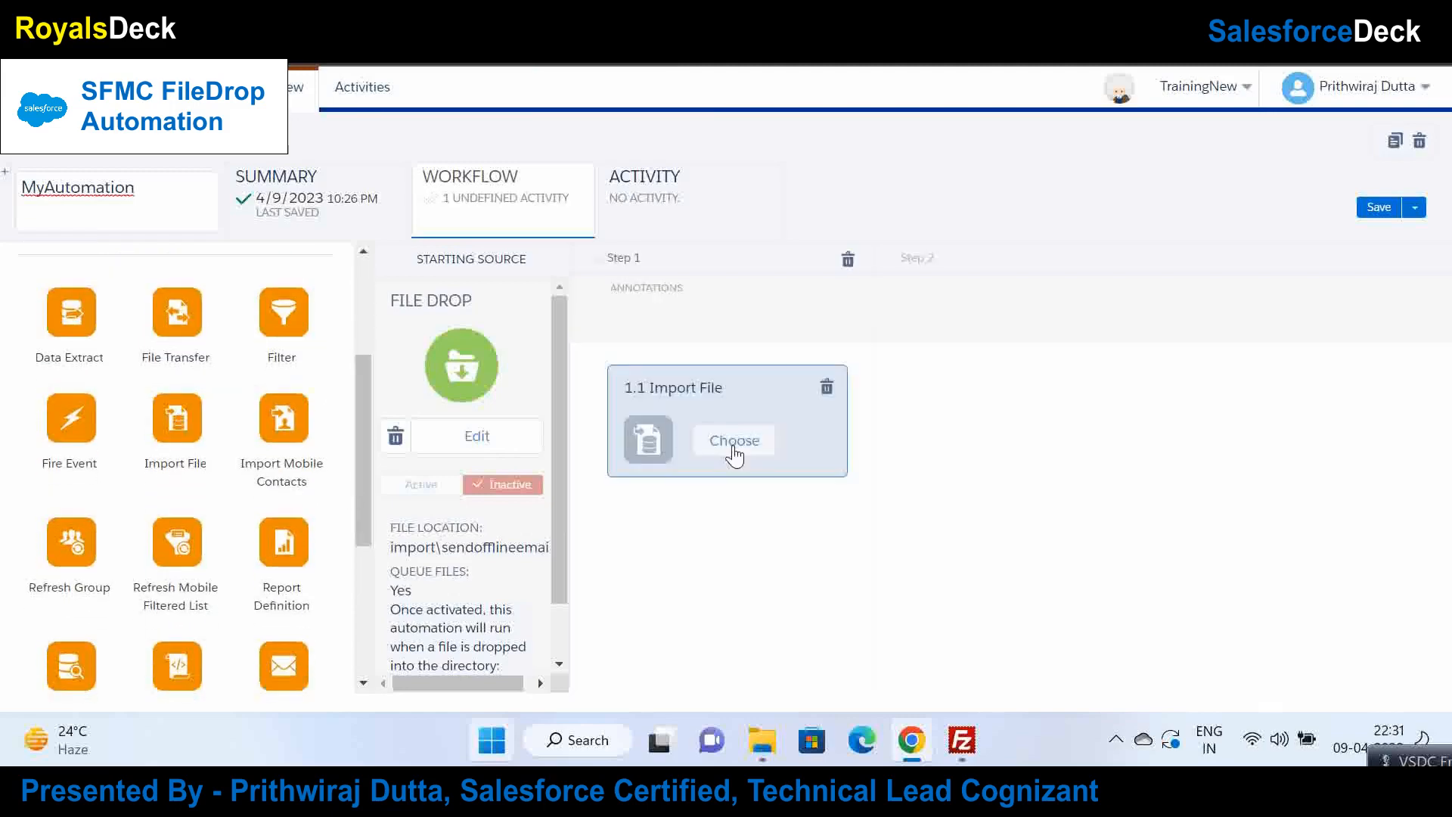
click(744, 450)
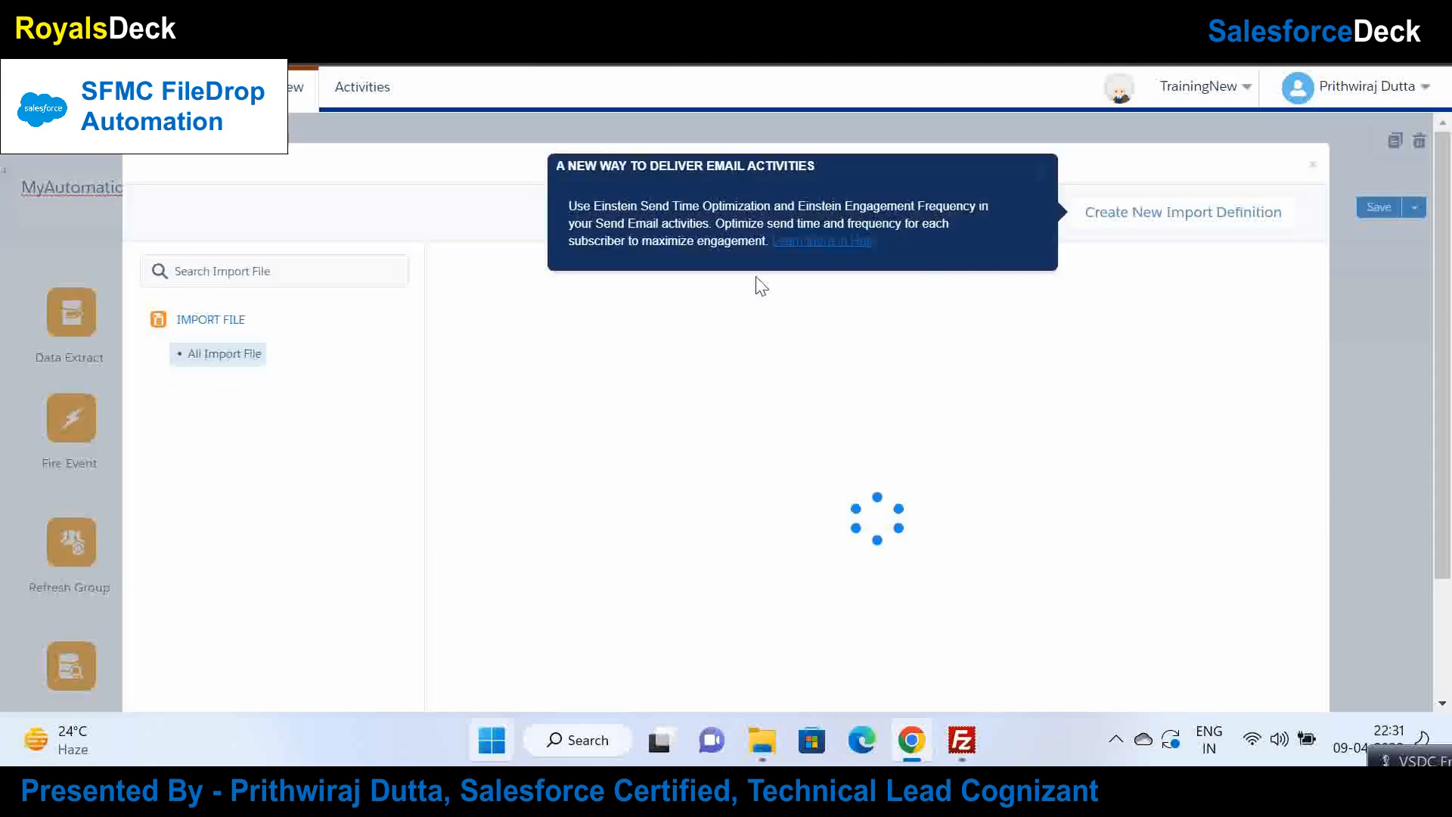
click(1177, 224)
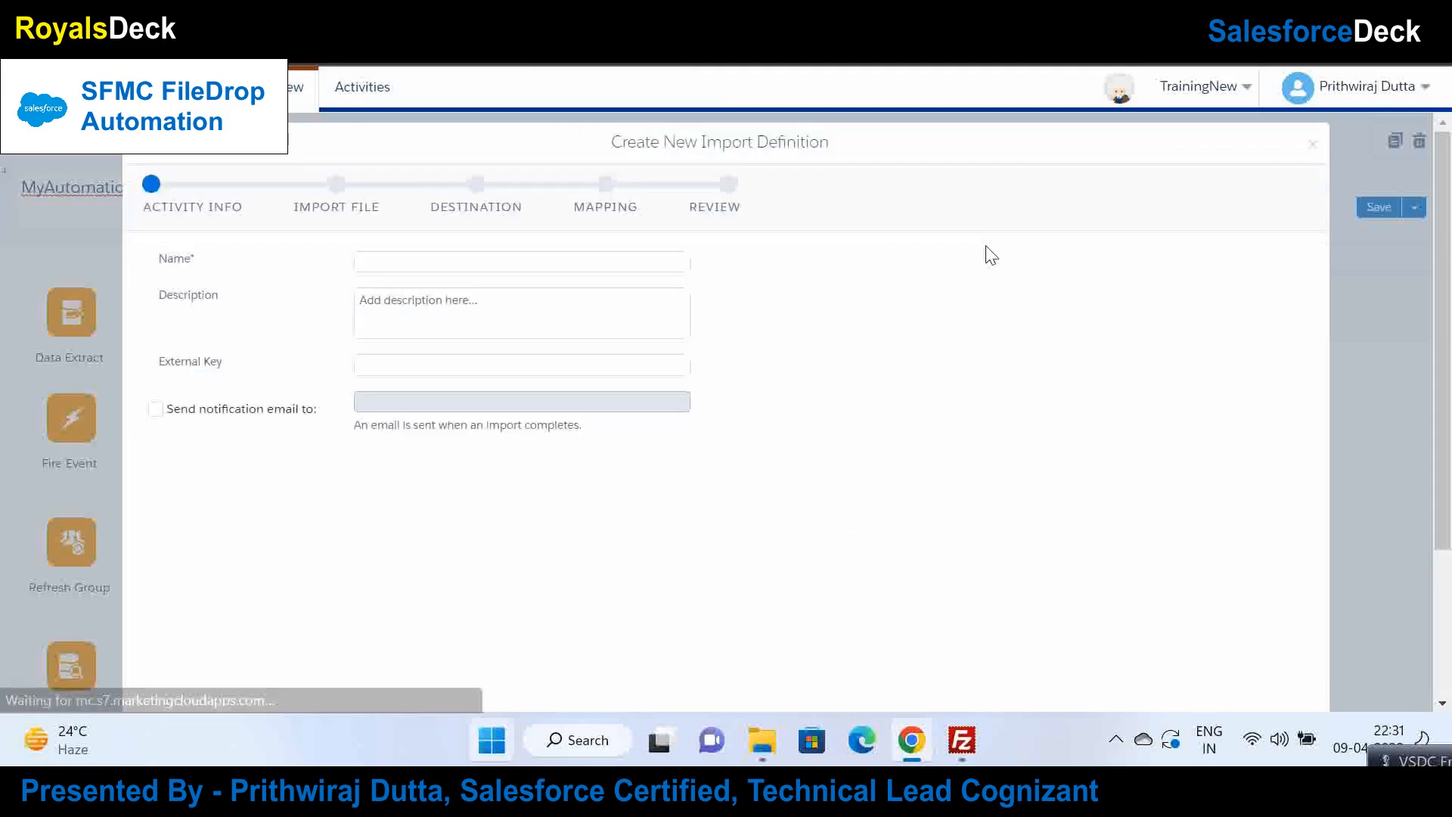
click(488, 256)
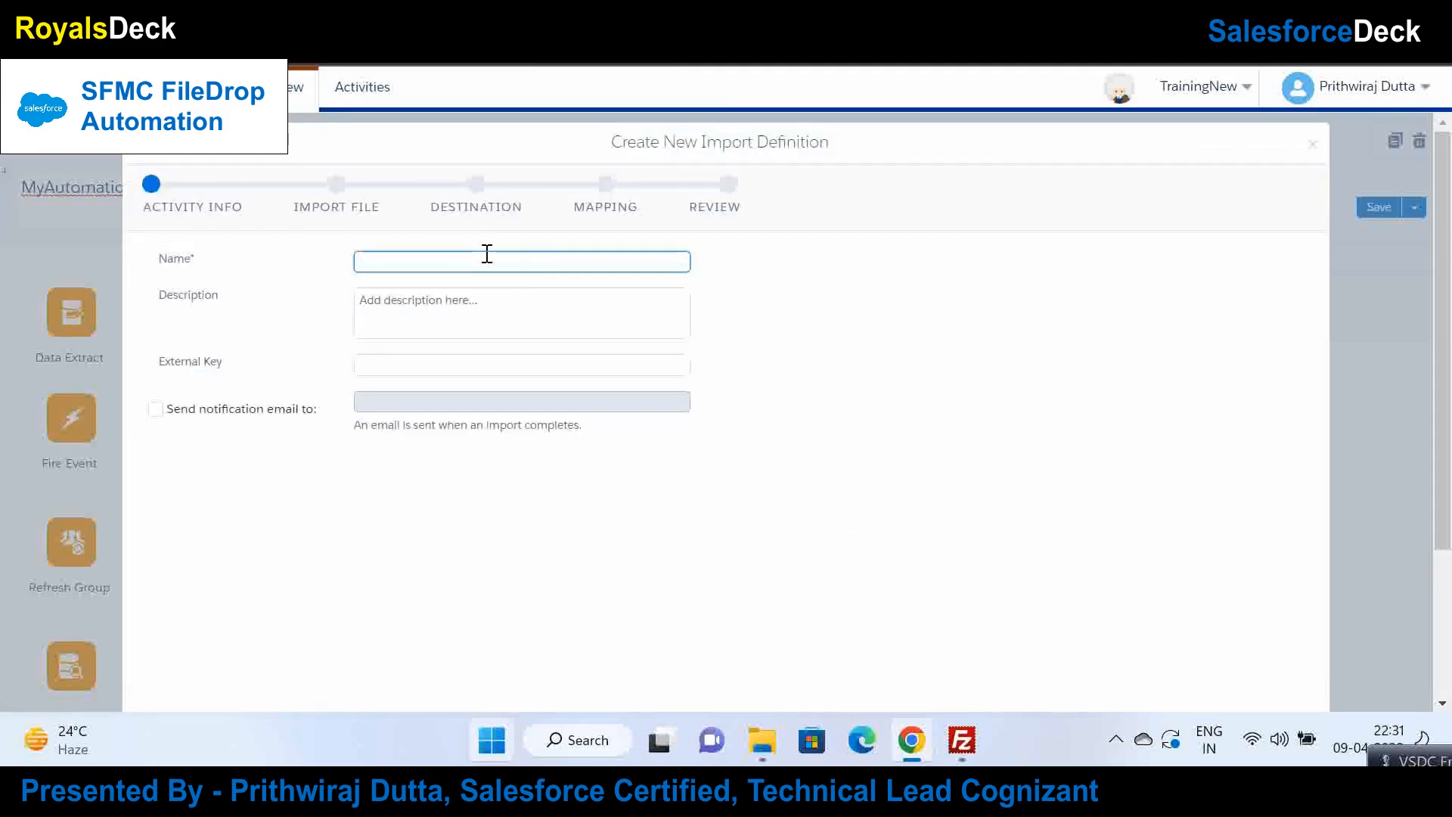
text(MyImportActivity)
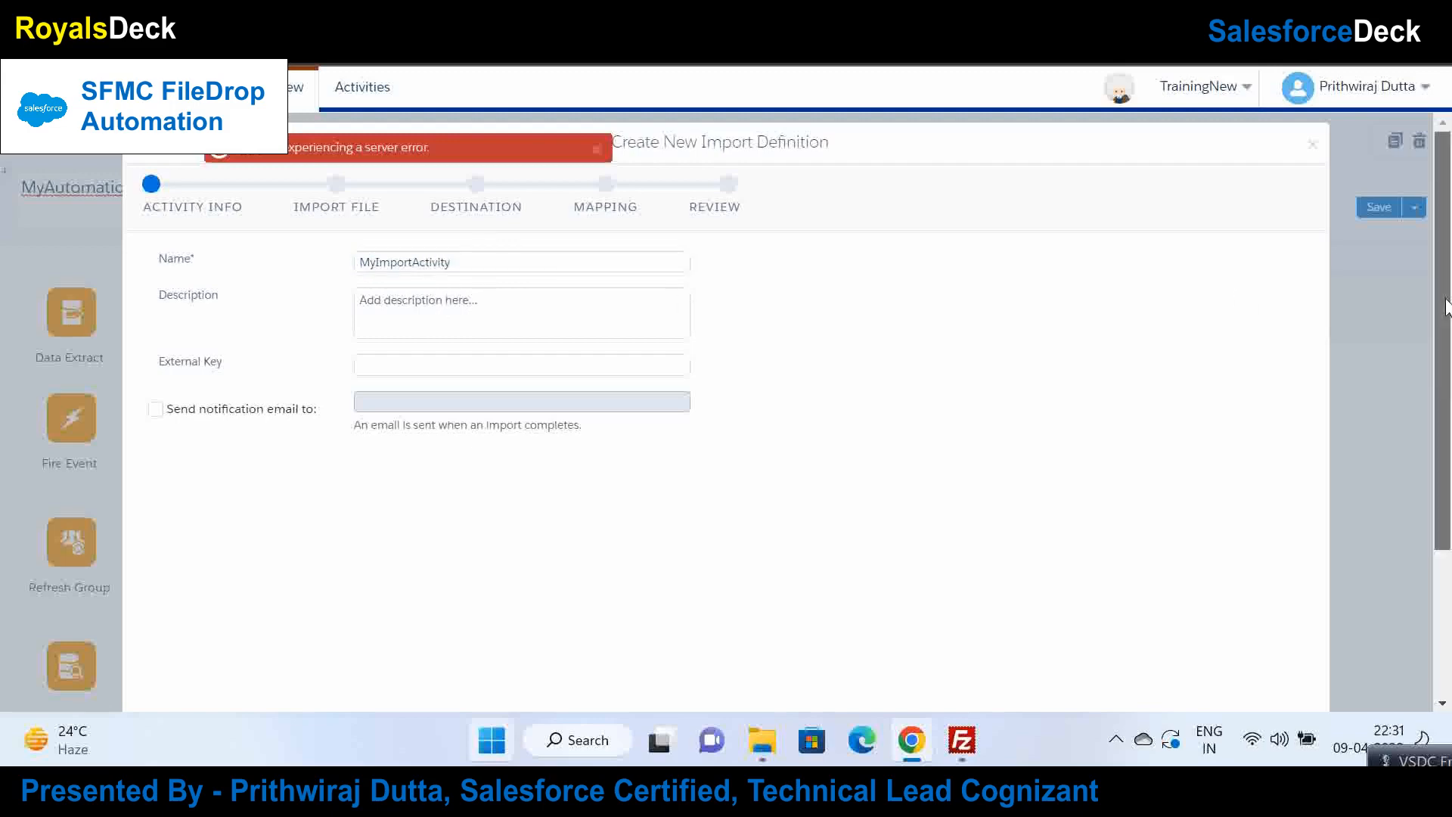
scroll(843, 408, down, 2)
scroll(1314, 669, down, 1)
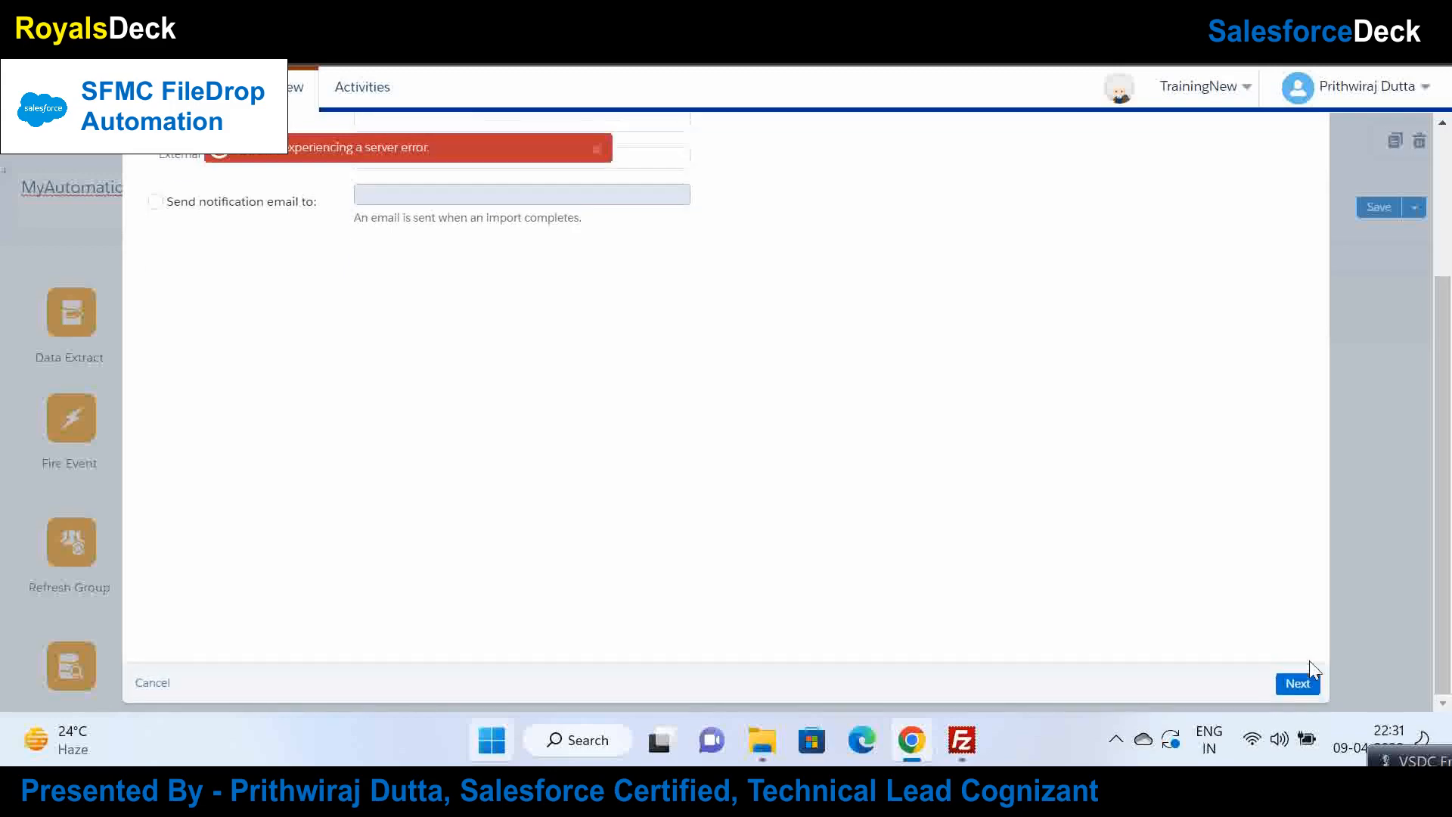
click(1305, 684)
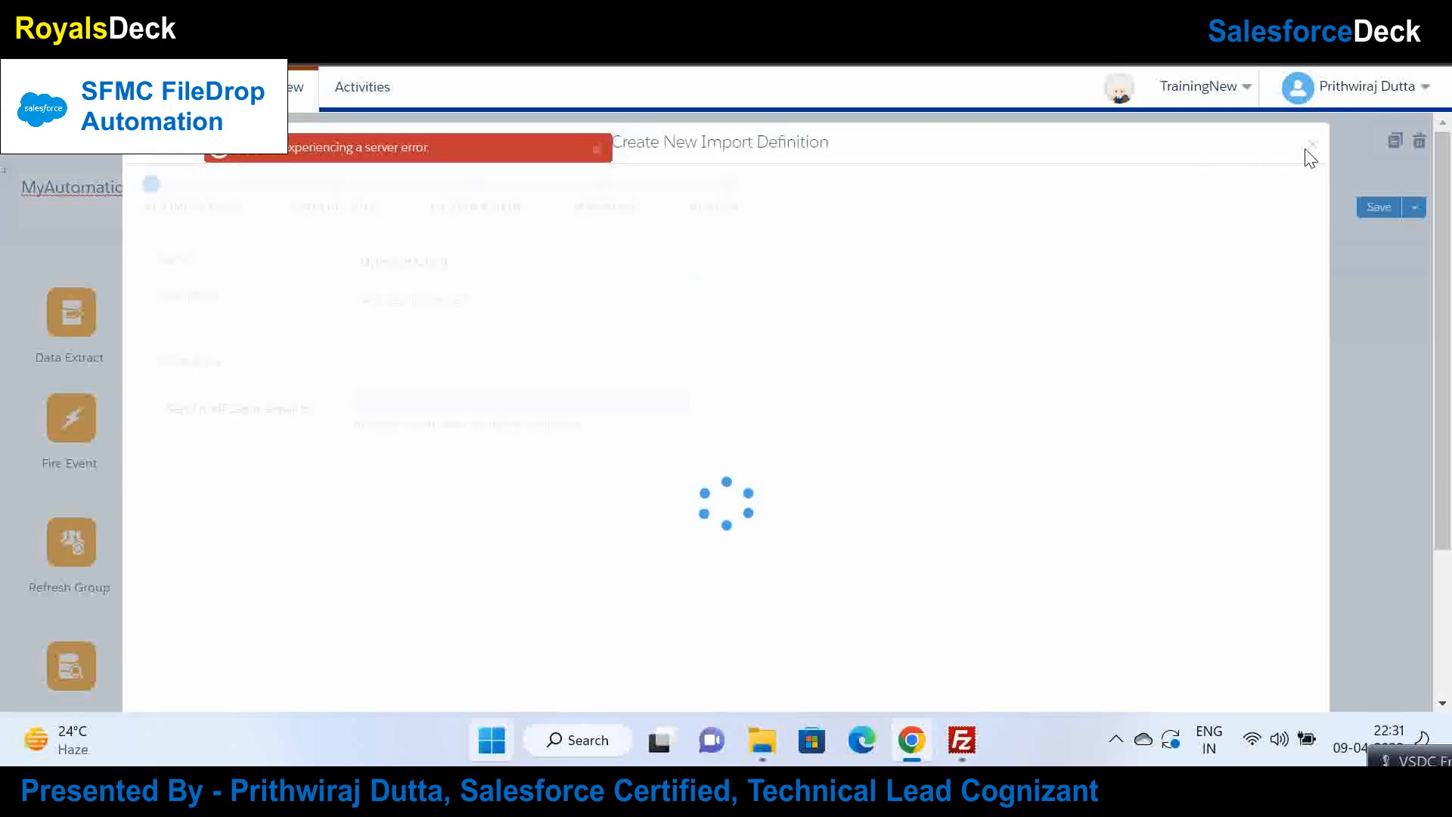
click(1313, 152)
click(1378, 236)
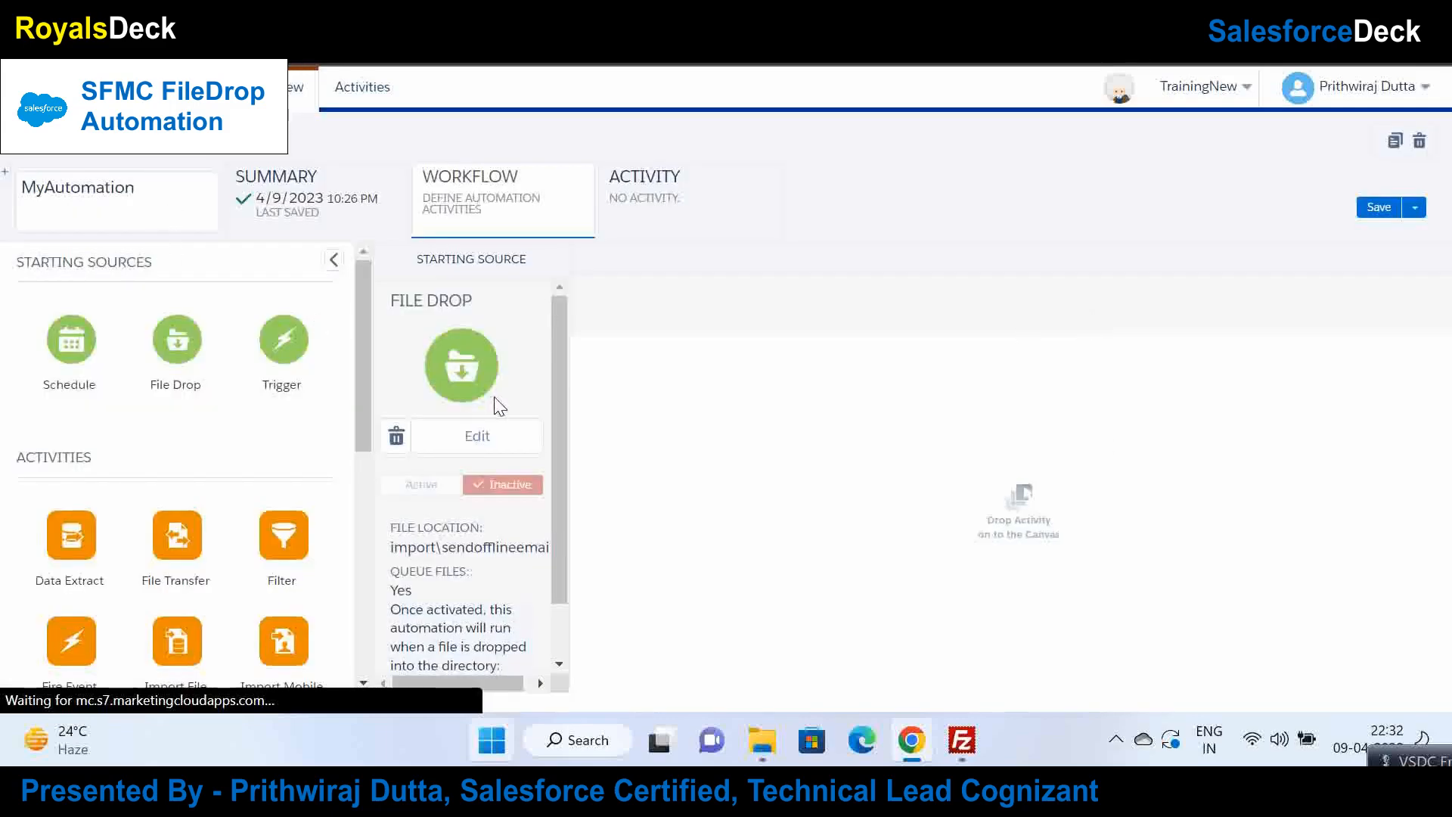
Step: Place an Import File activity in Step 1 of the MyAutomation workflow
scroll(195, 470, down, 3)
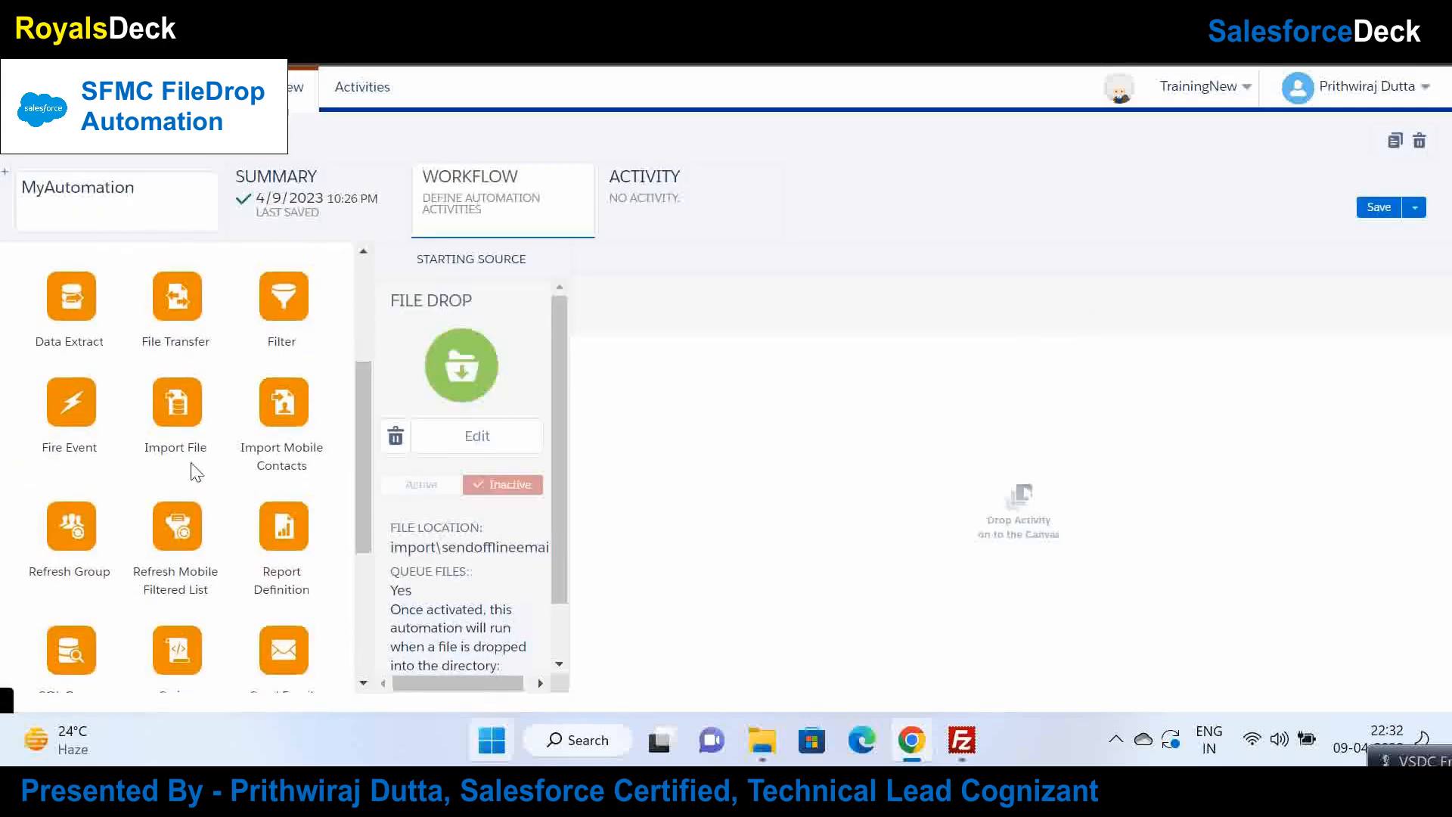
drag(161, 390, 821, 438)
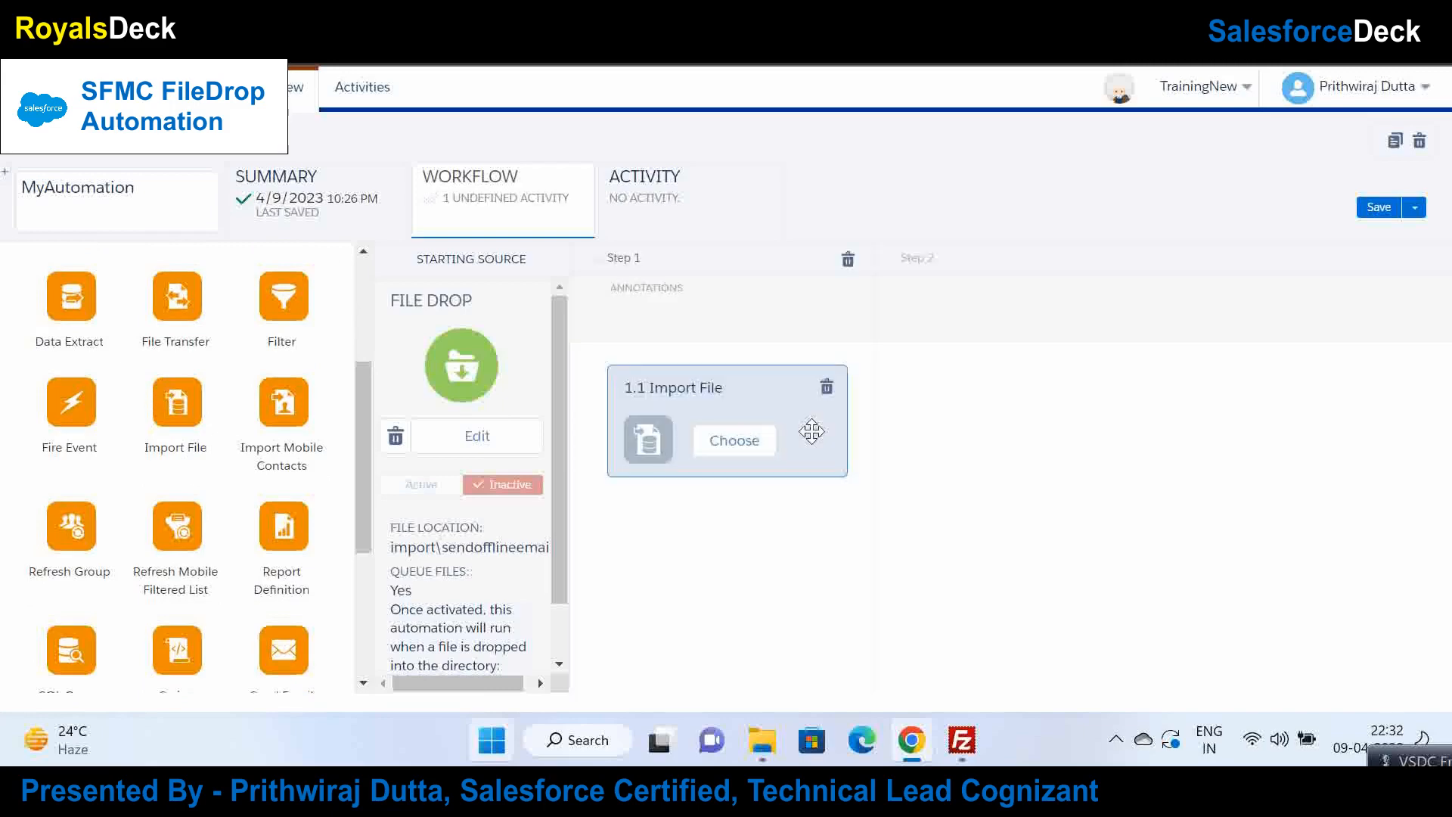
click(747, 448)
Step: Create a new import definition named MyImport and continue to its Import File step
click(1219, 211)
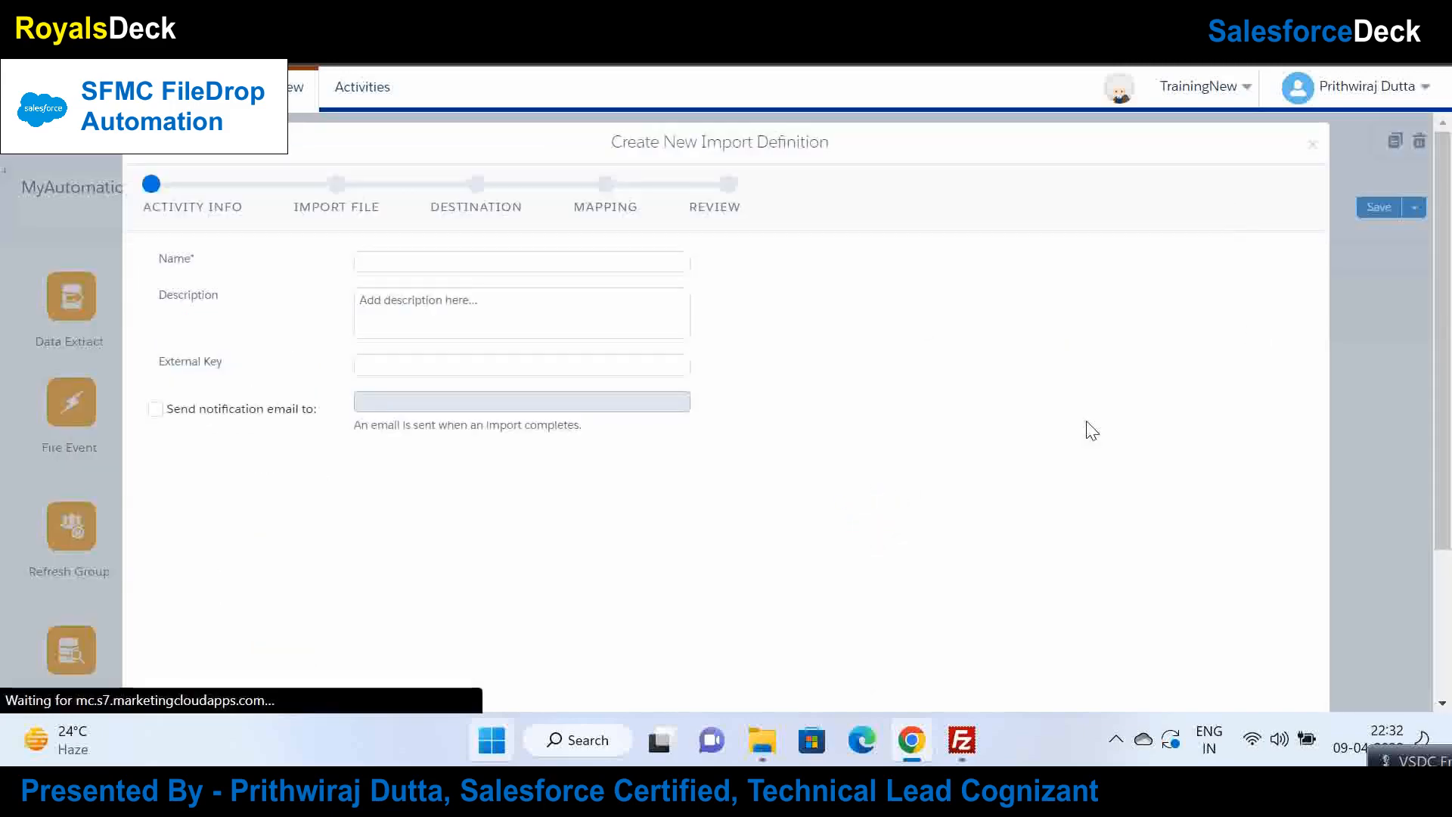
click(419, 262)
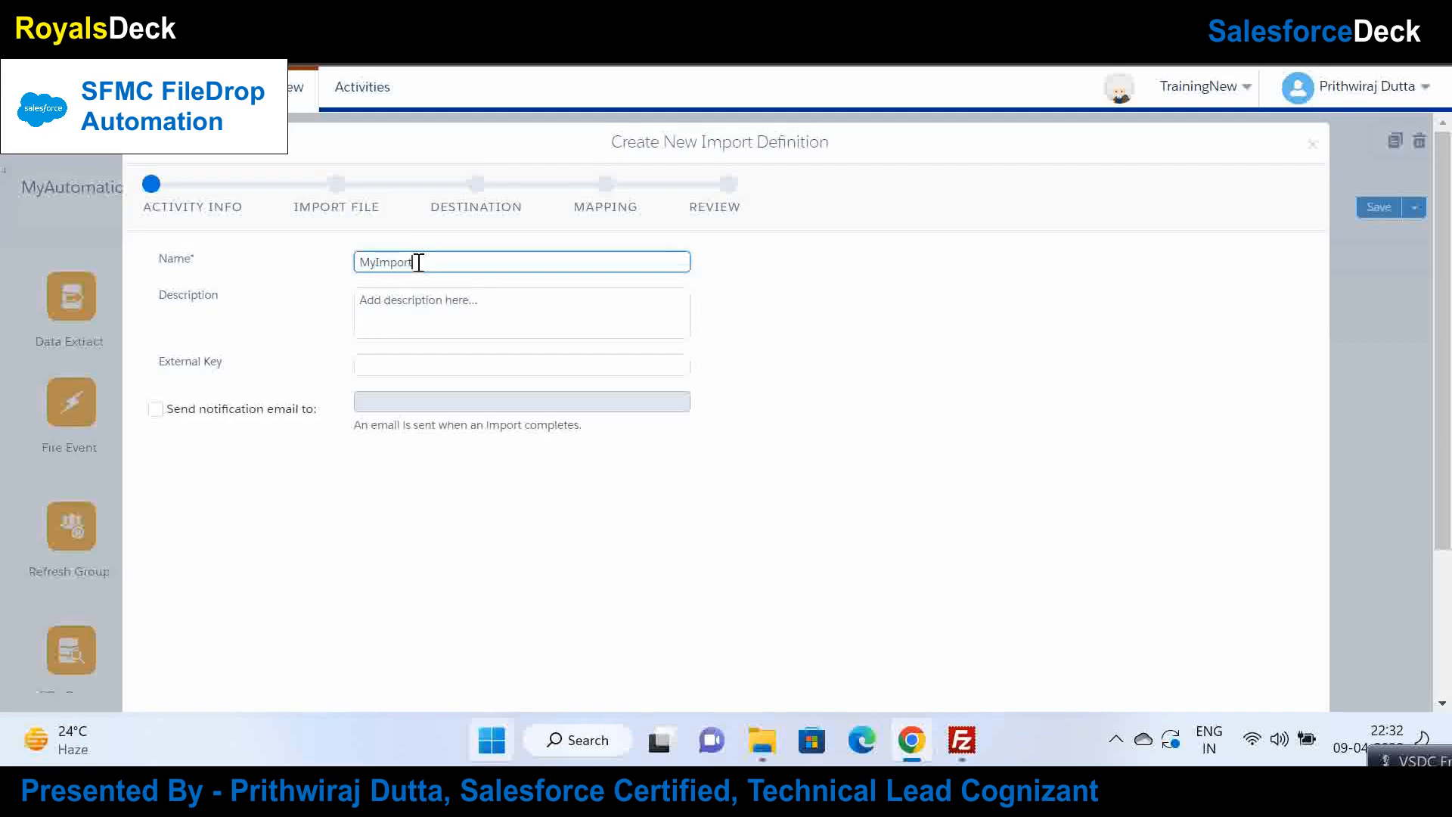
click(787, 464)
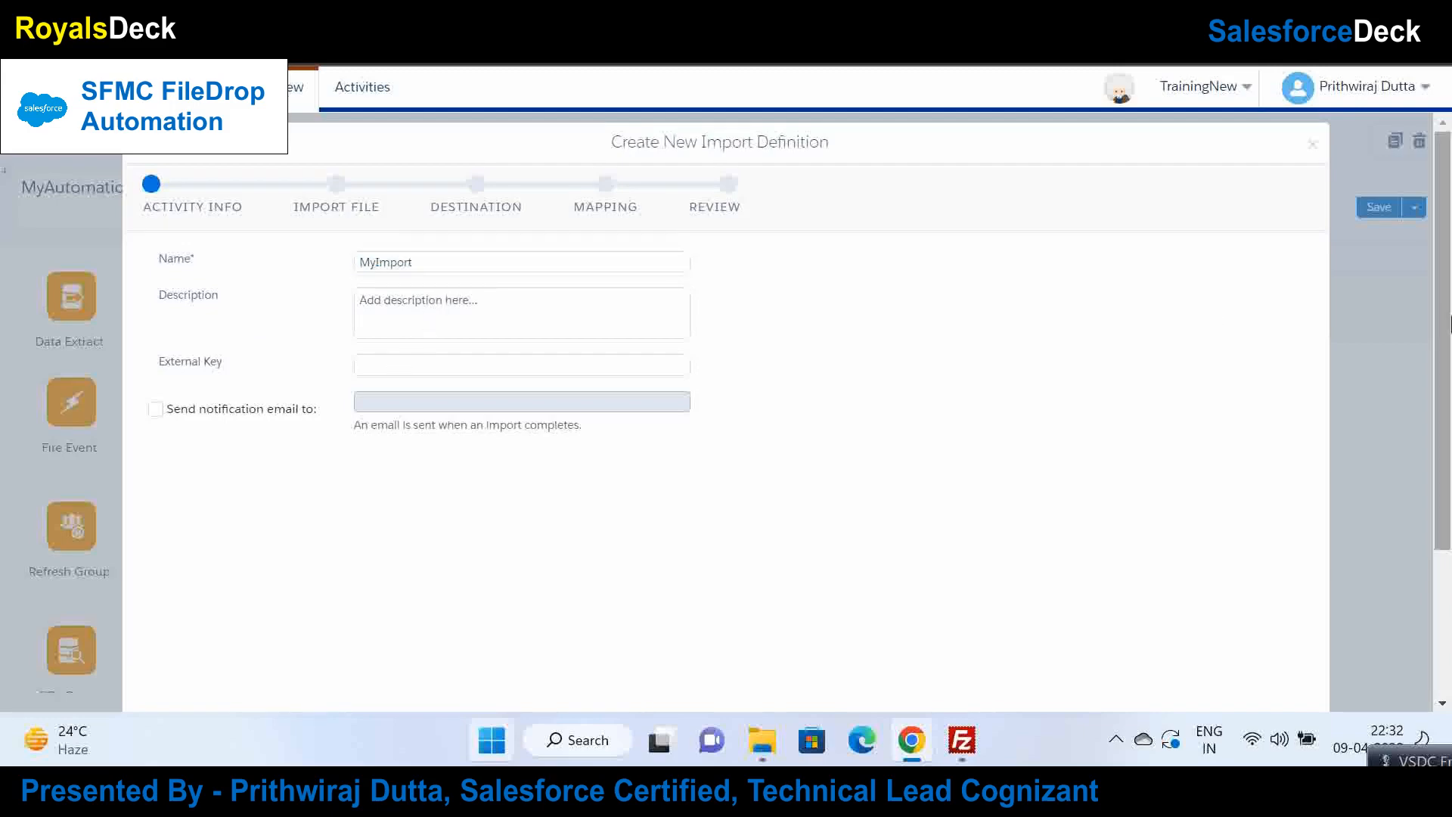
scroll(1386, 571, down, 3)
click(1298, 684)
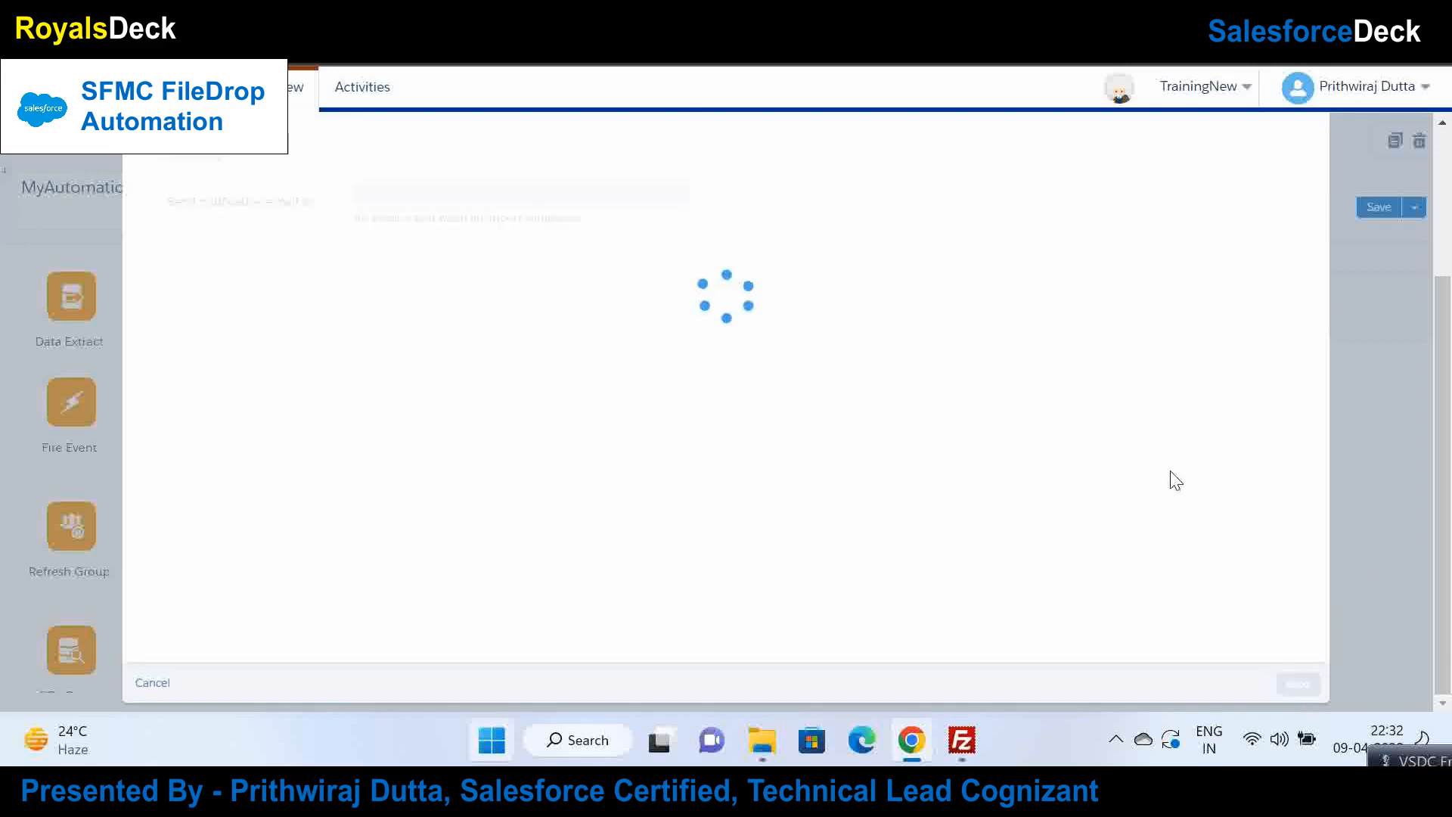
drag(1450, 429, 1450, 283)
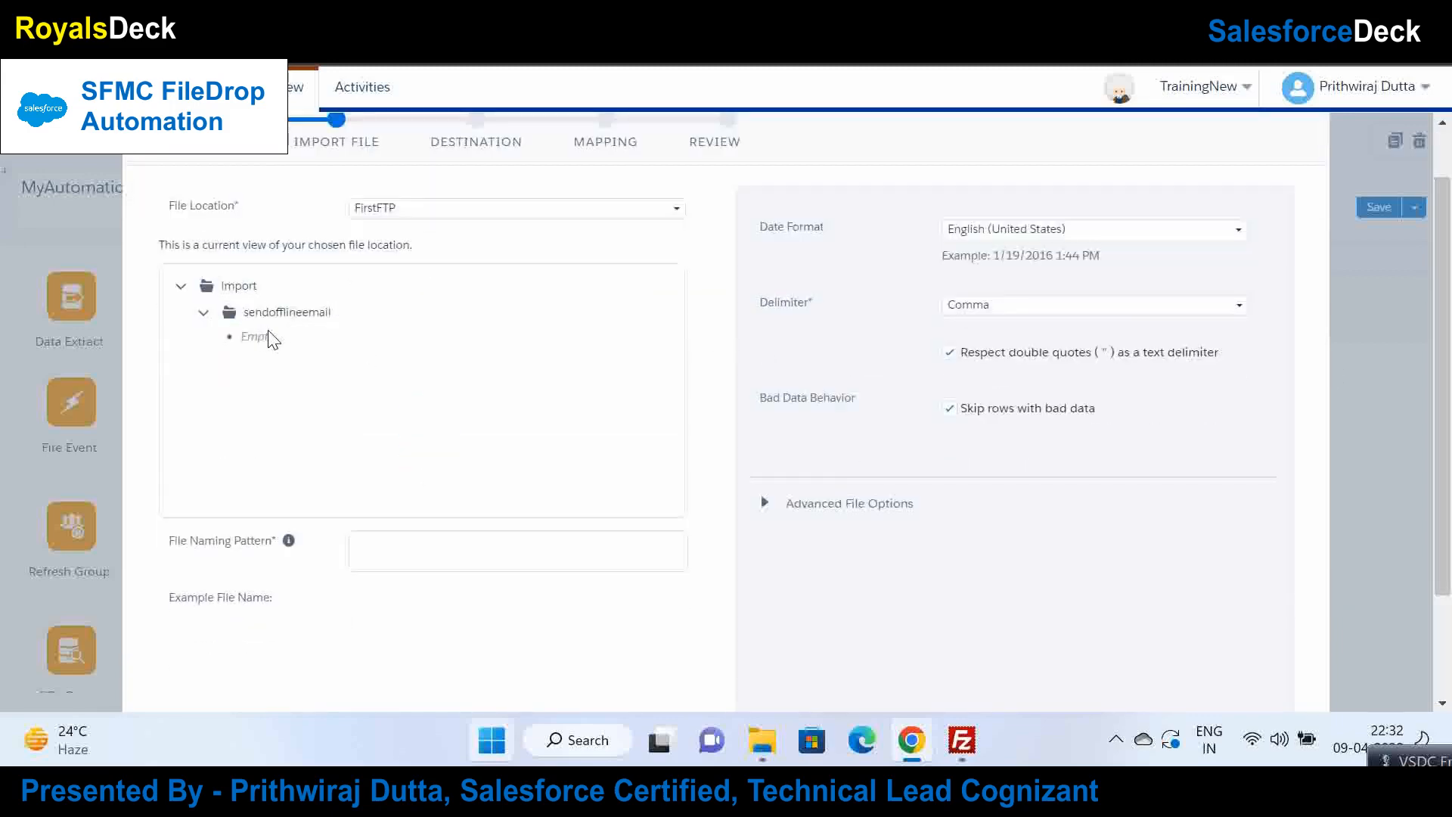
Step: Enter test.csv as the file naming pattern, keeping FirstFTP as location and Comma as delimiter
click(489, 538)
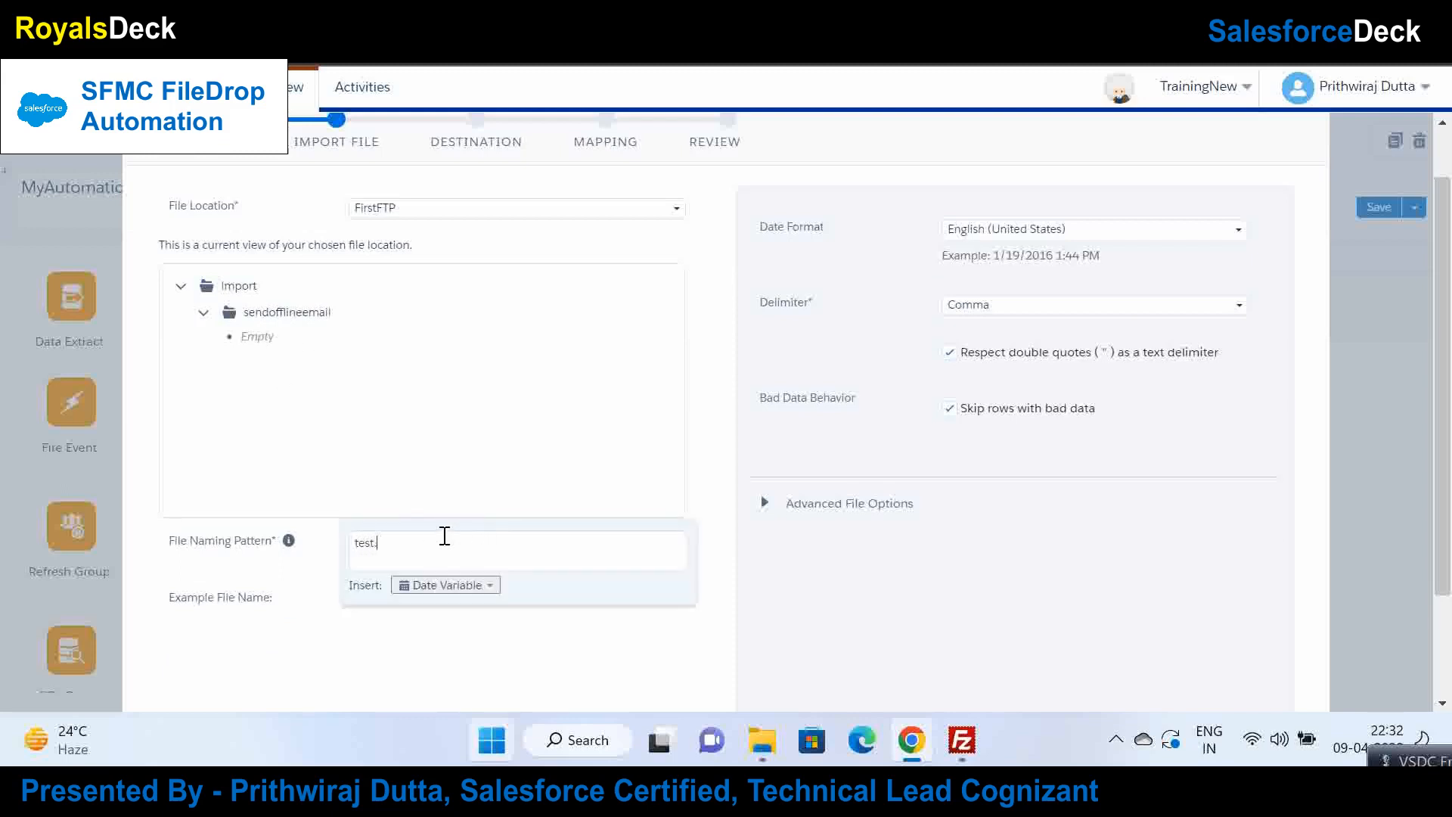
click(600, 686)
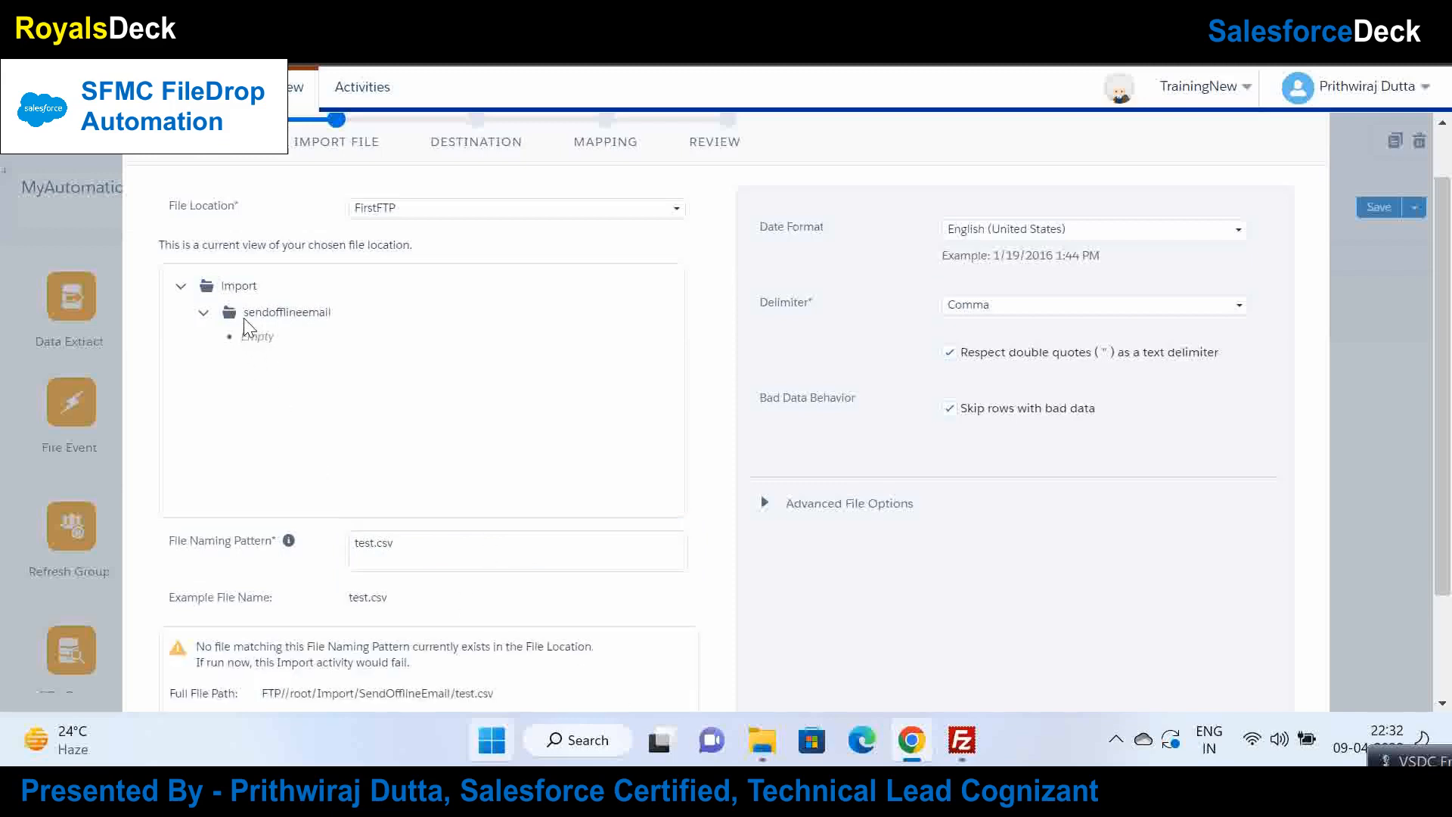
click(562, 212)
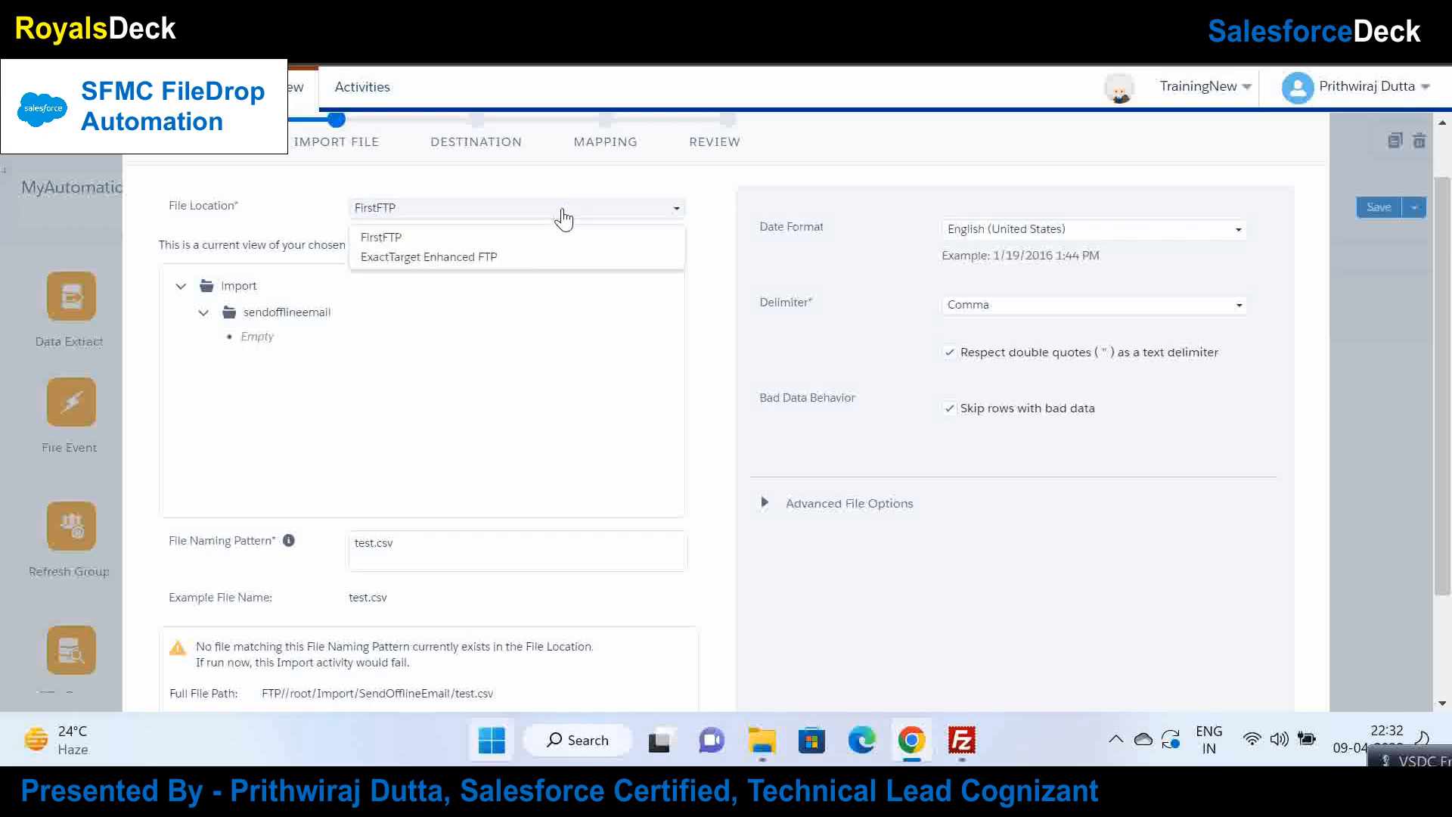
double_click(390, 244)
mouse_move(355, 2)
mouse_down()
mouse_move(234, 119)
mouse_move(354, 3)
mouse_up()
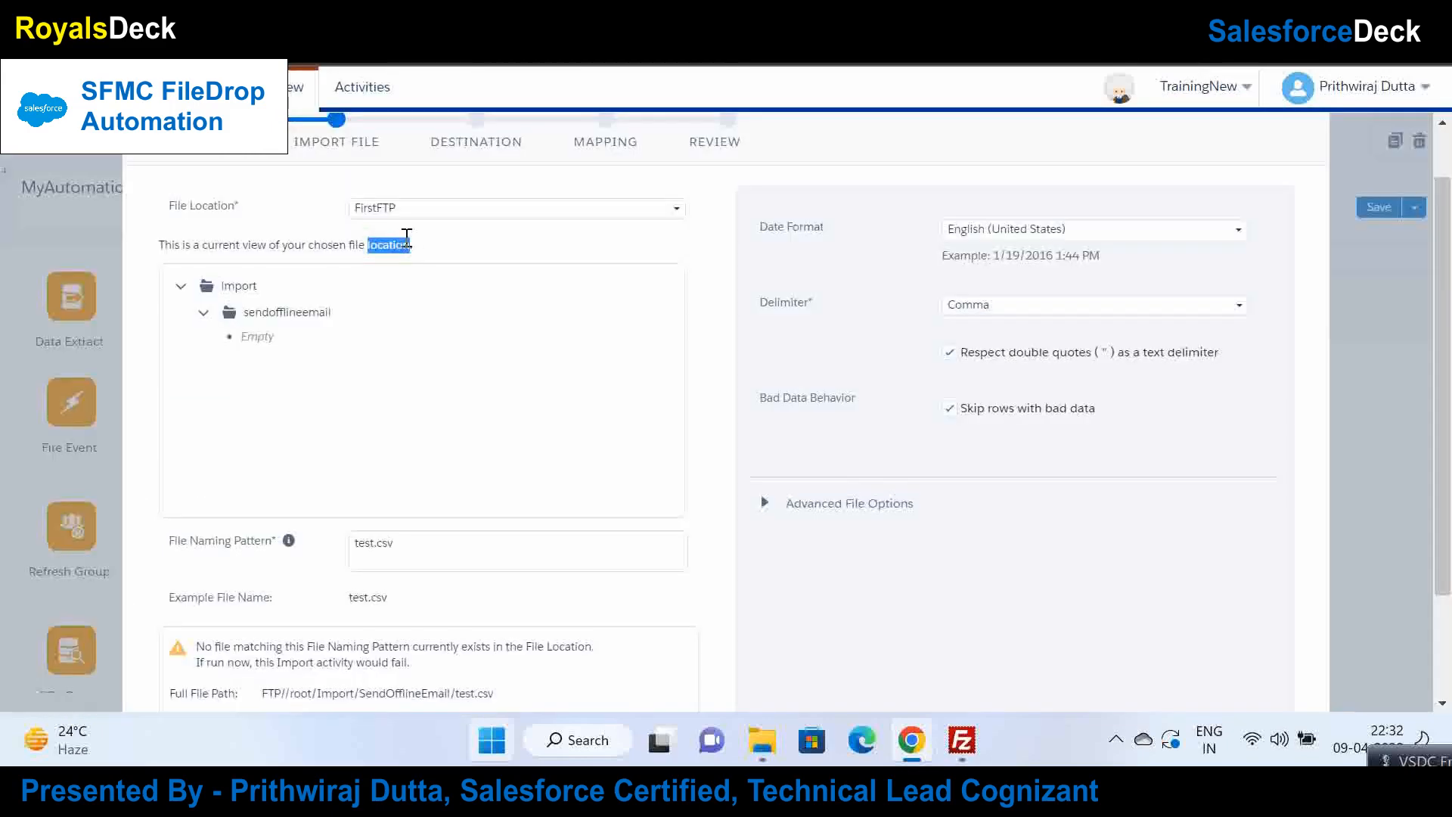
click(533, 210)
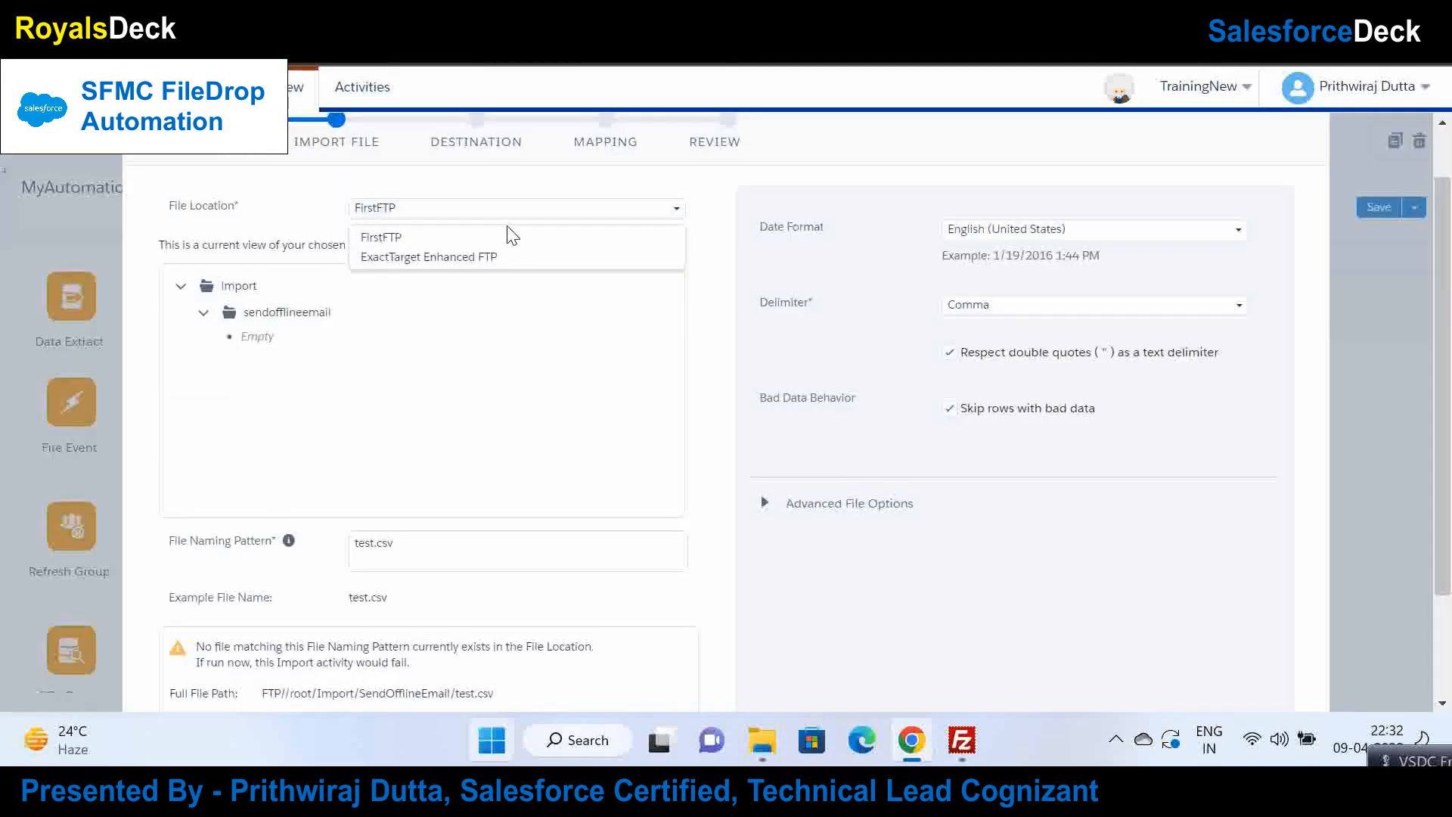
click(512, 236)
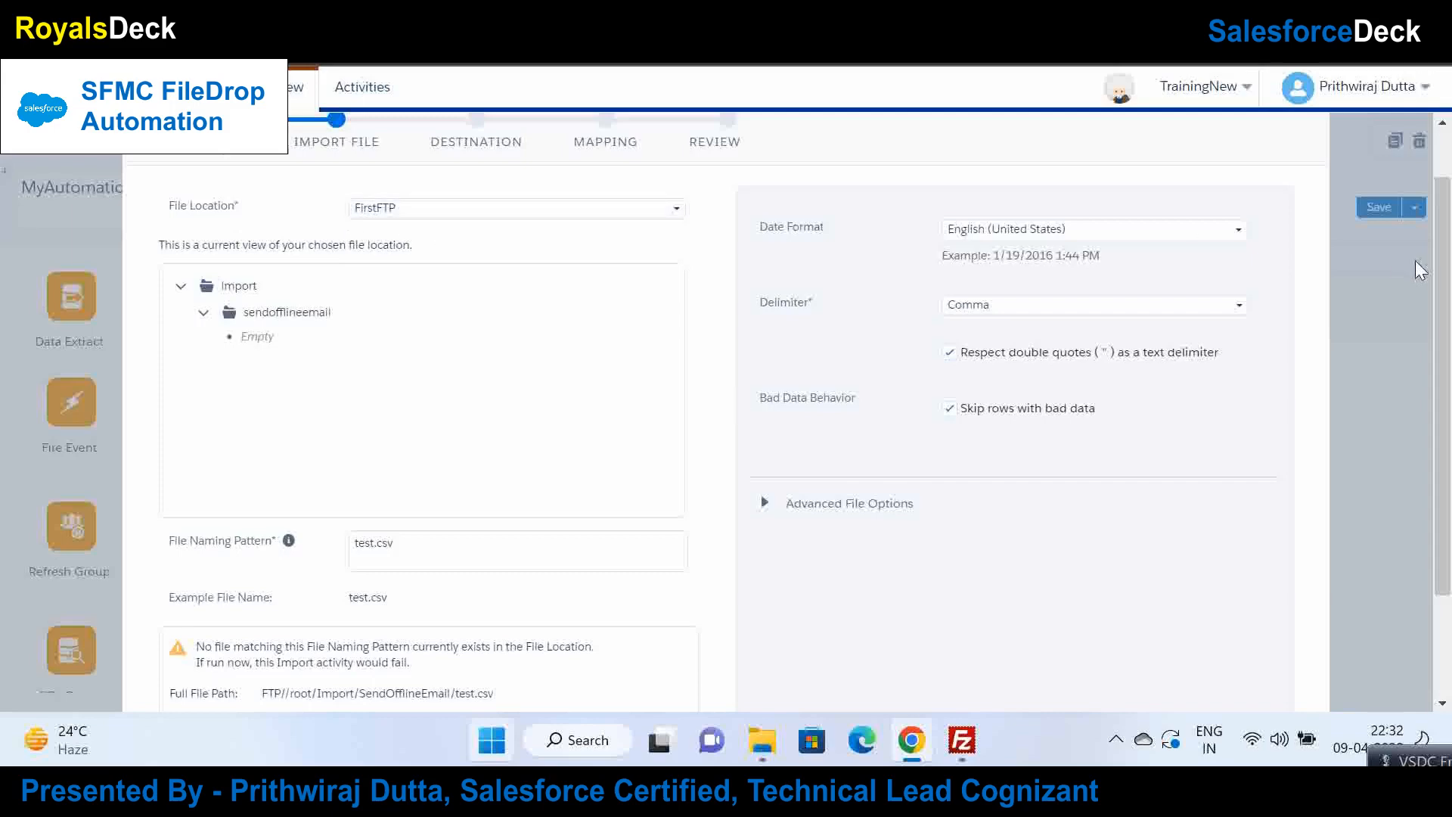
scroll(1444, 379, down, 3)
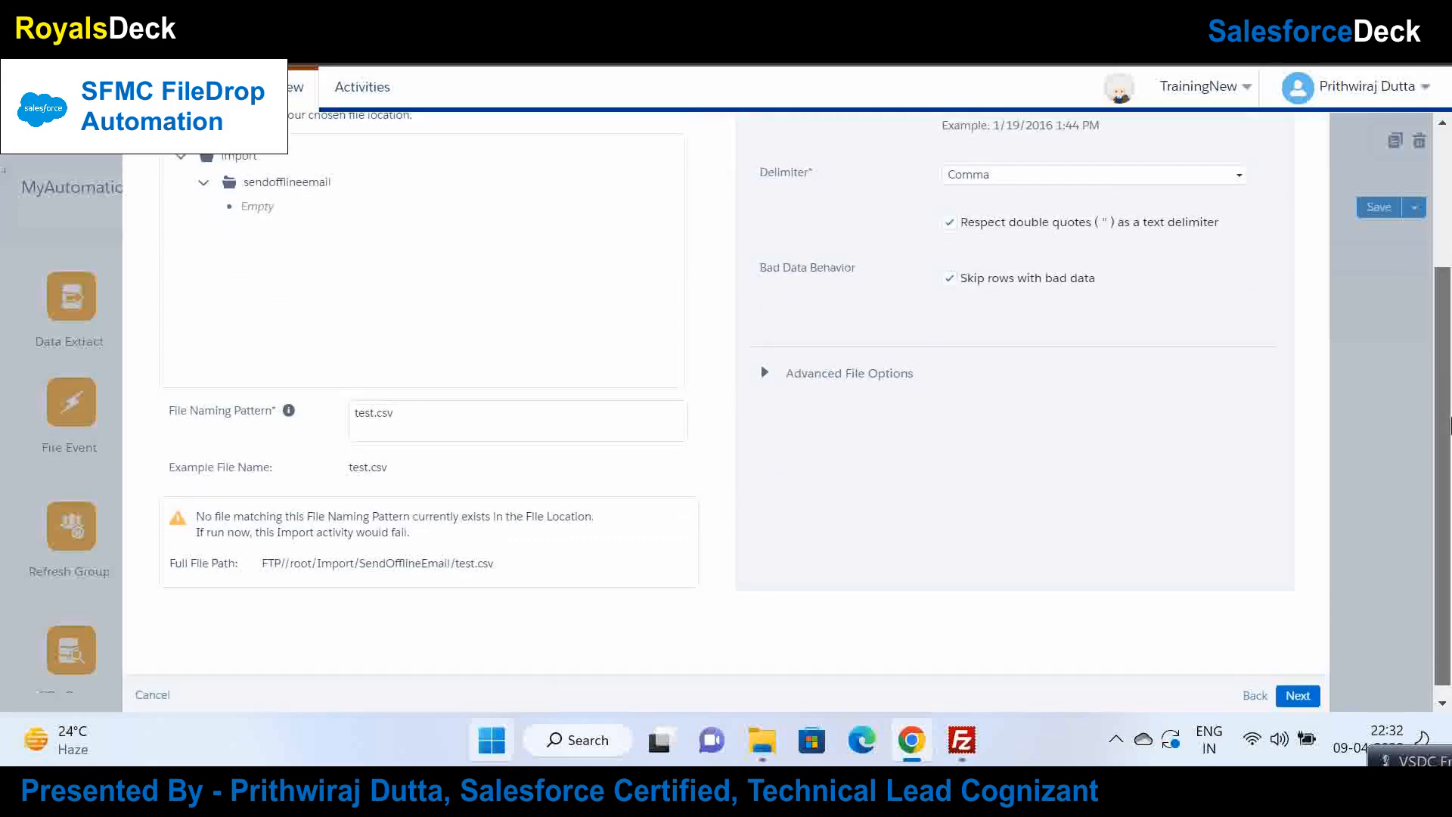
scroll(1450, 425, up, 2)
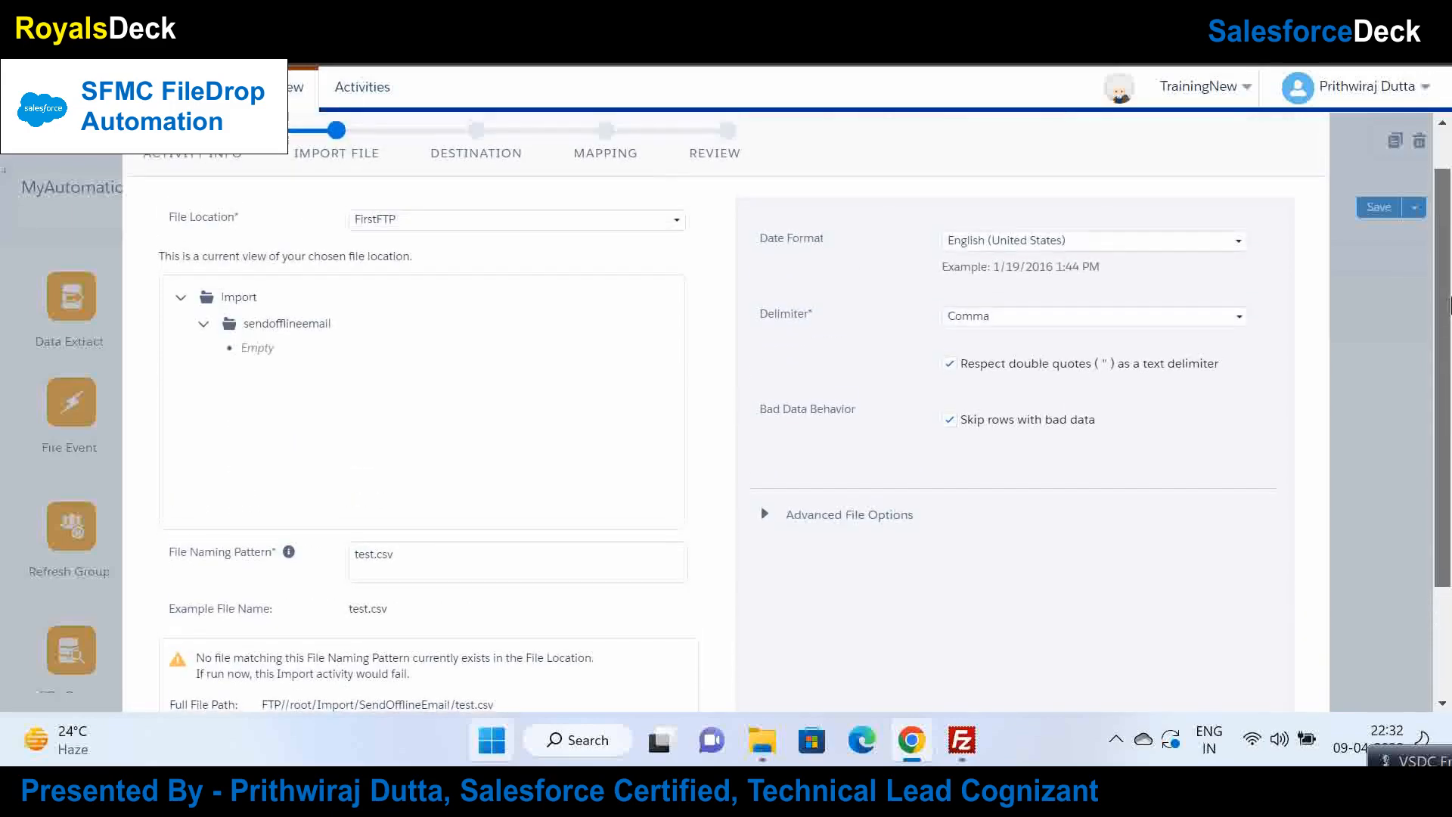
click(1129, 328)
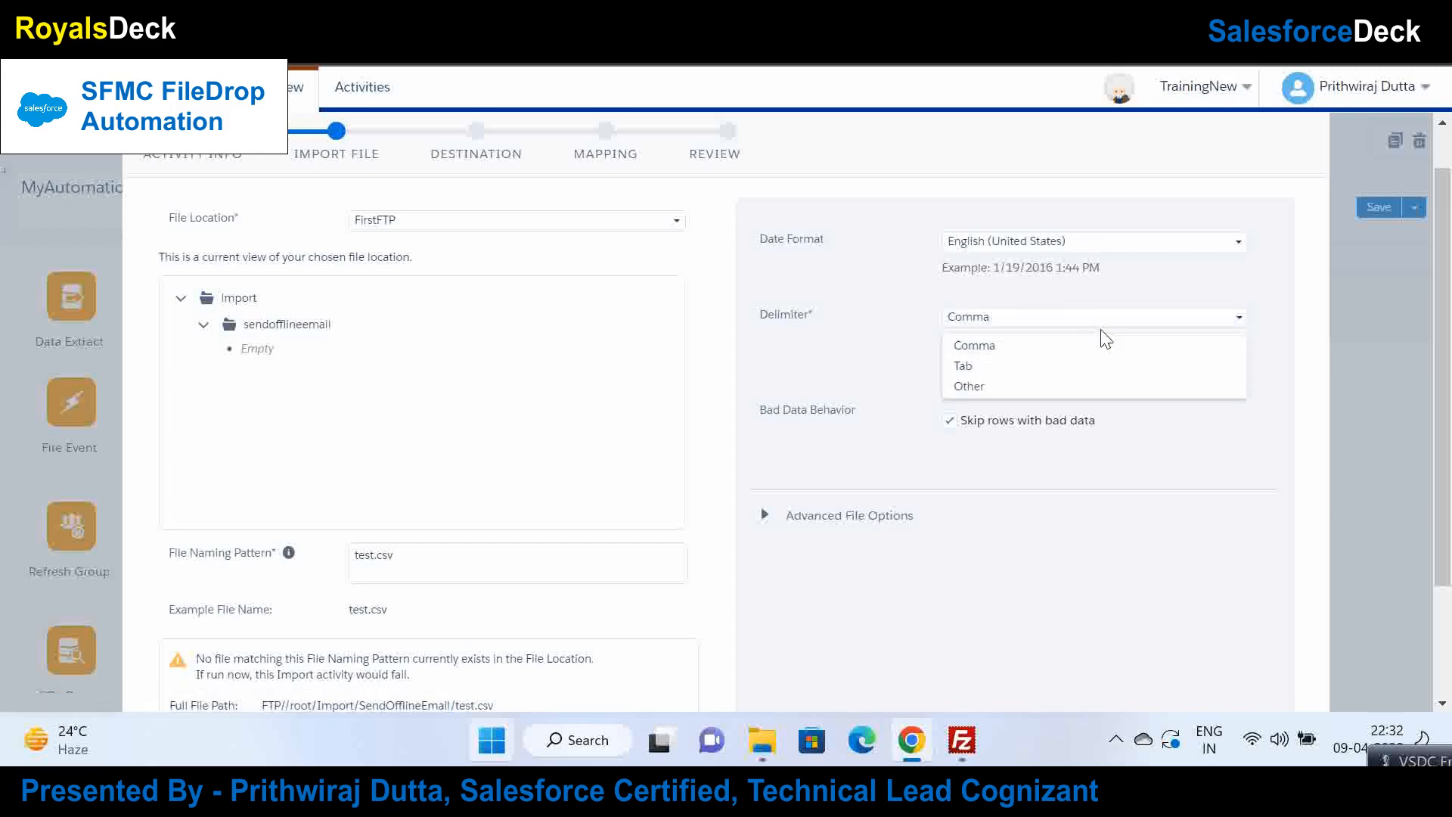
click(1096, 345)
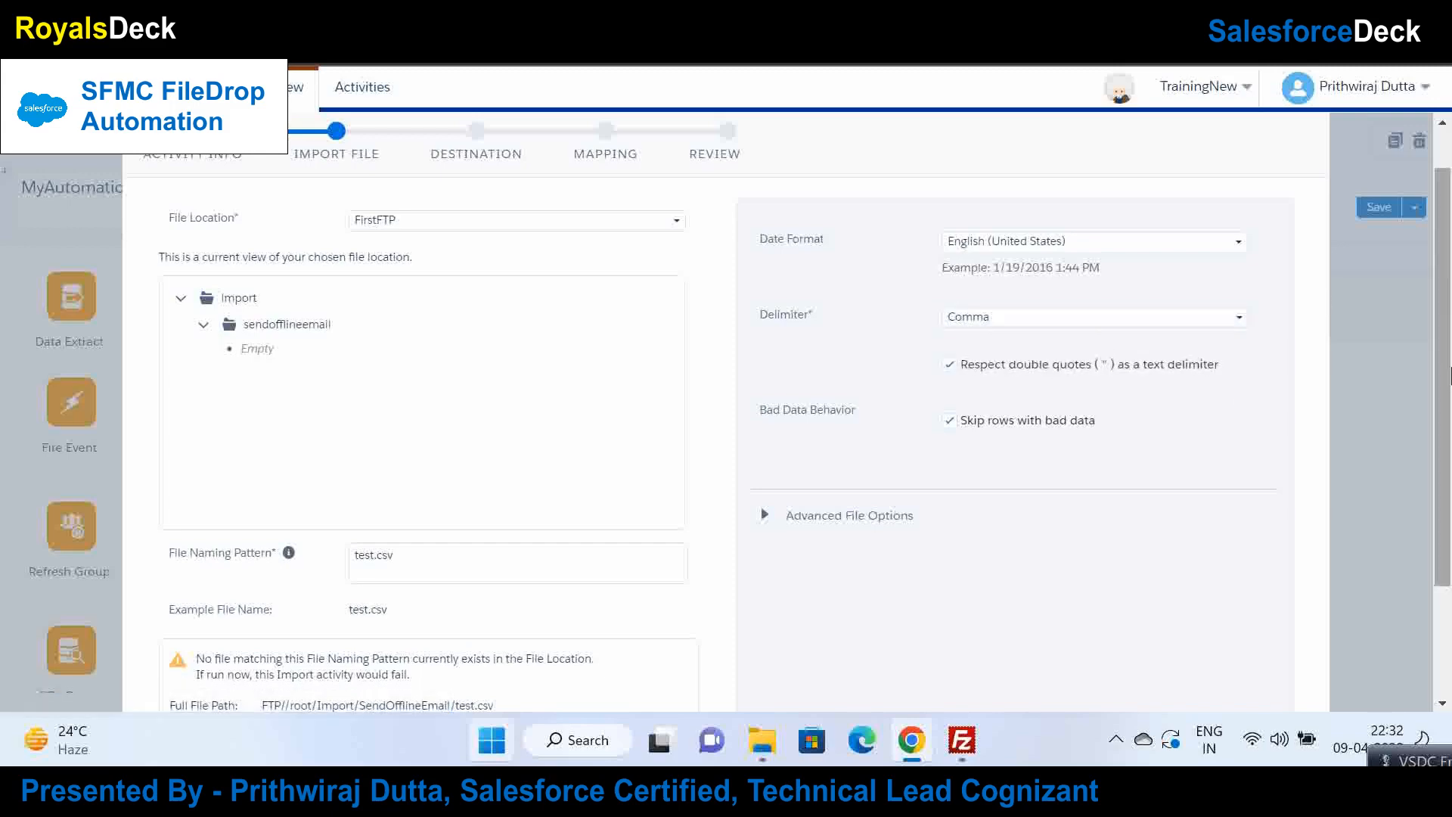
scroll(1449, 374, down, 2)
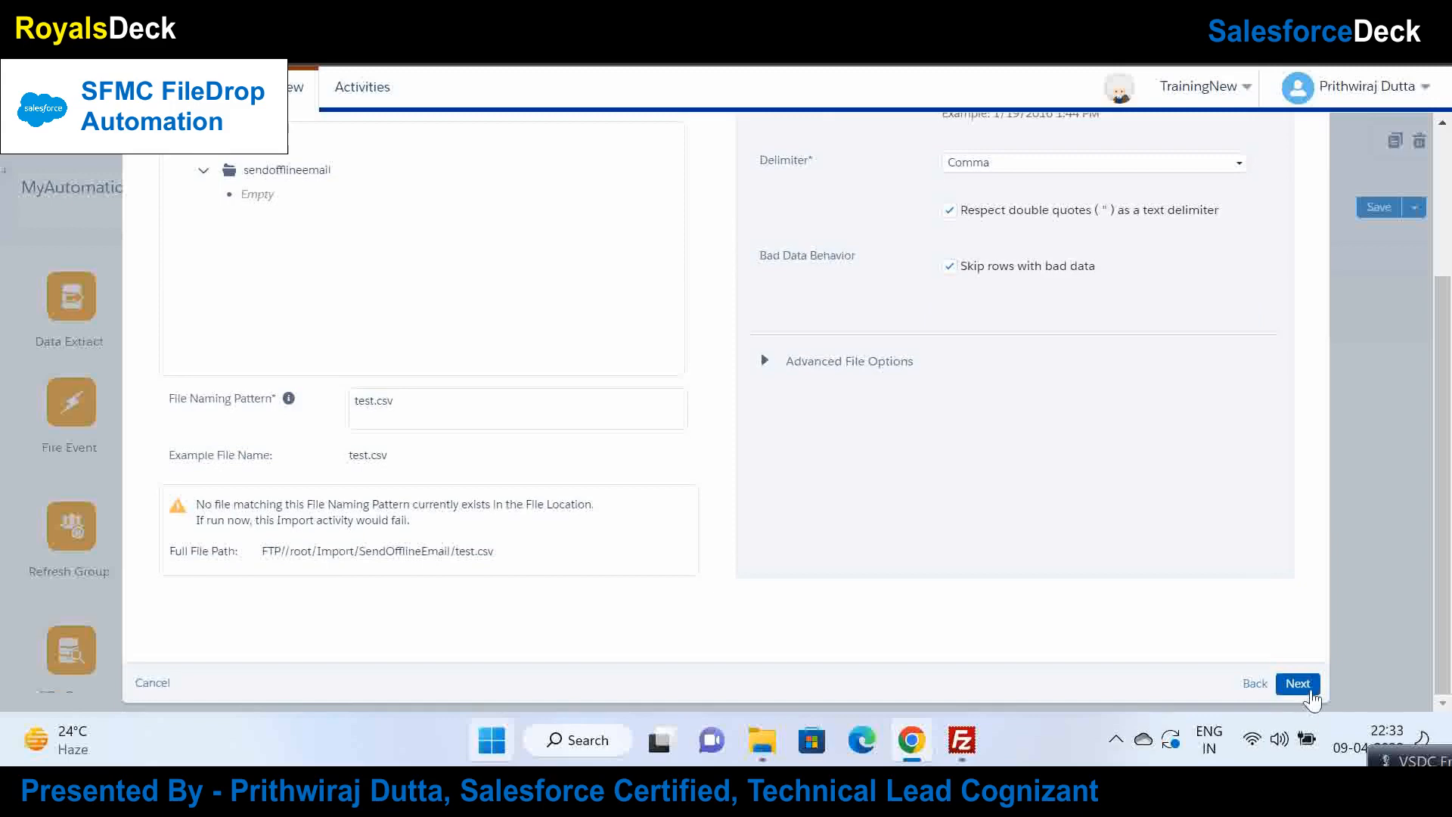
Step: Pick MyDE2 from the TestEmailSend folder as the destination data extension and continue to Mapping
click(1299, 684)
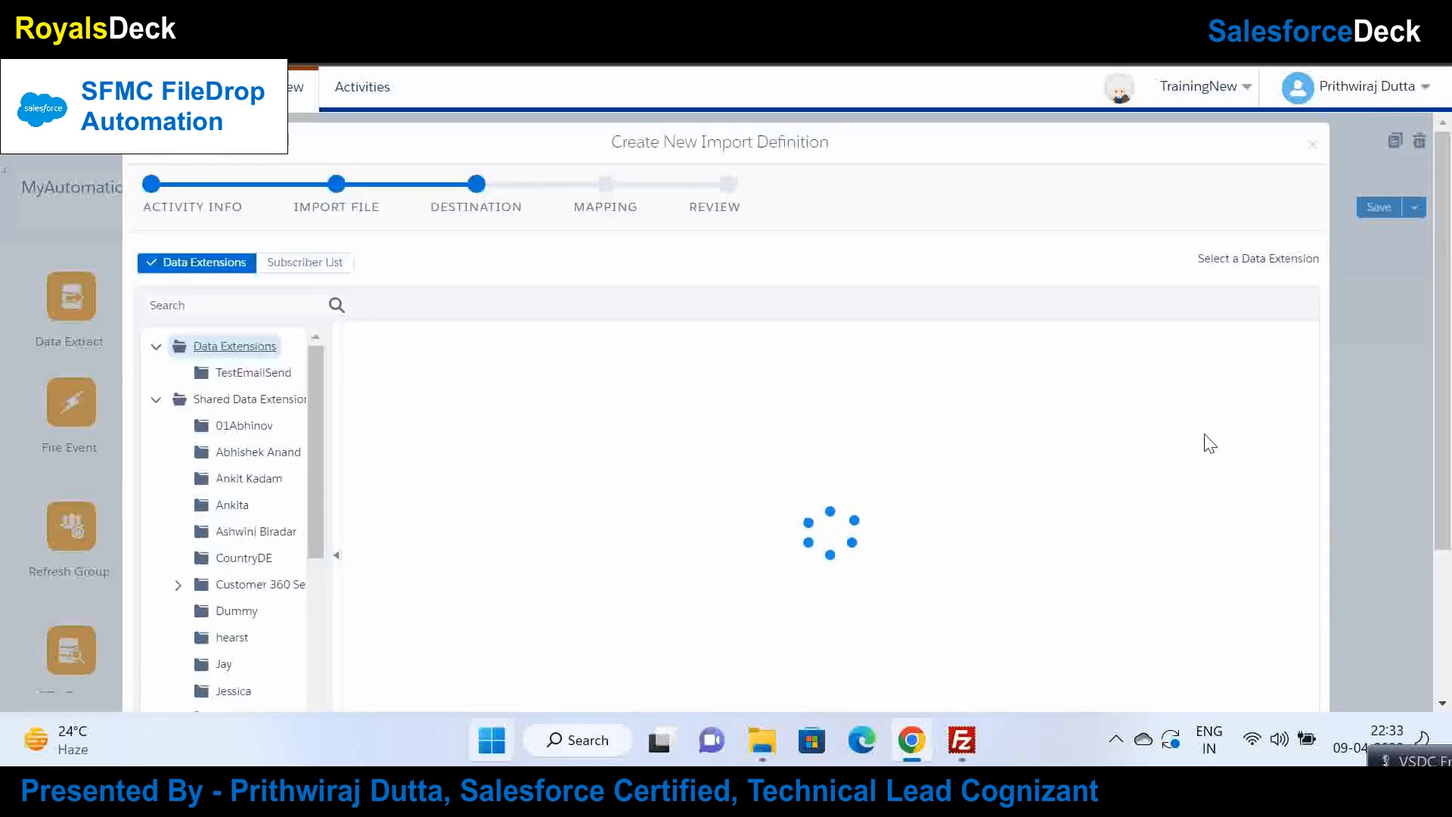
scroll(1449, 516, down, 3)
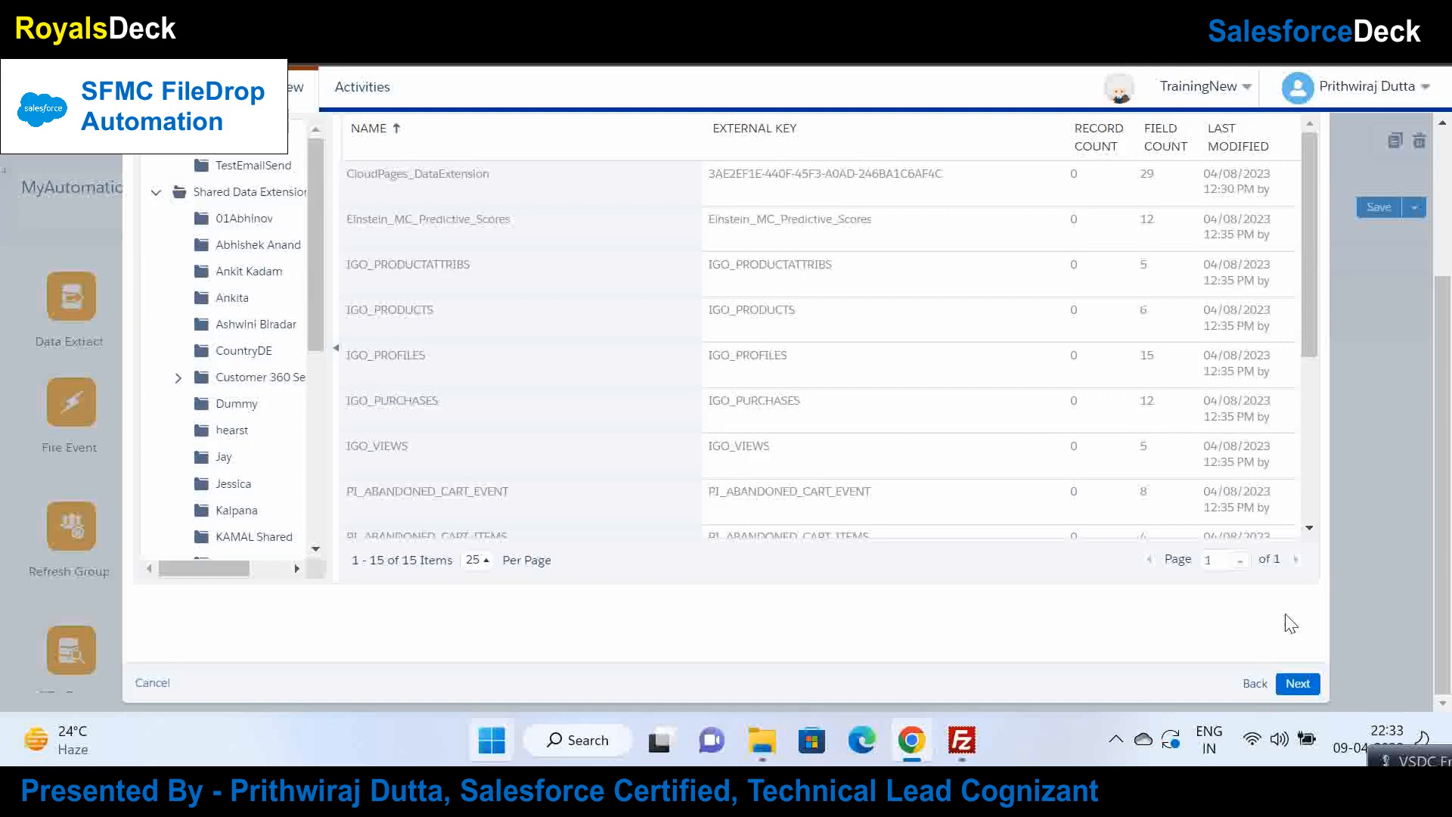
scroll(1449, 369, up, 3)
scroll(1449, 369, down, 1)
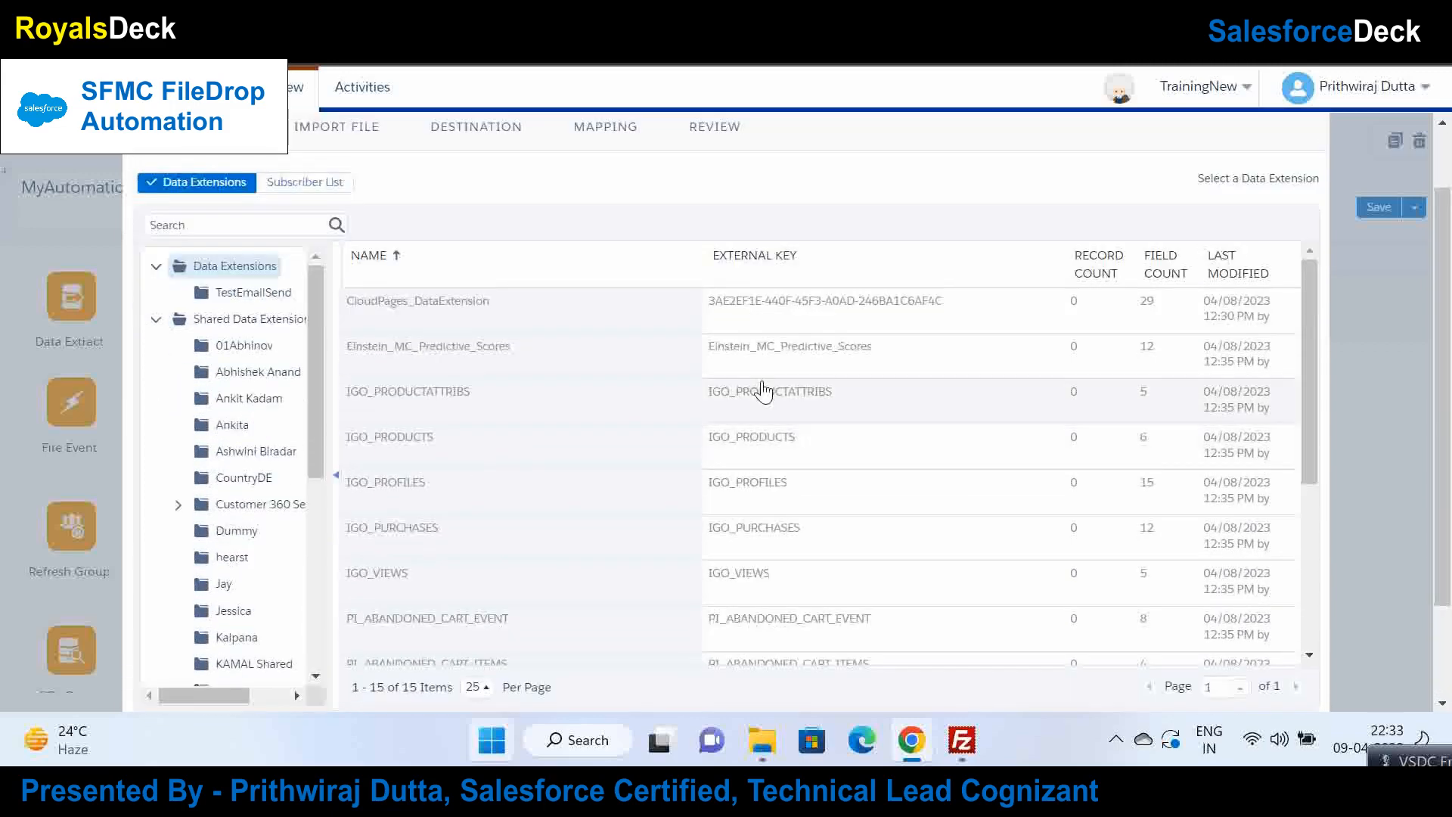
click(253, 292)
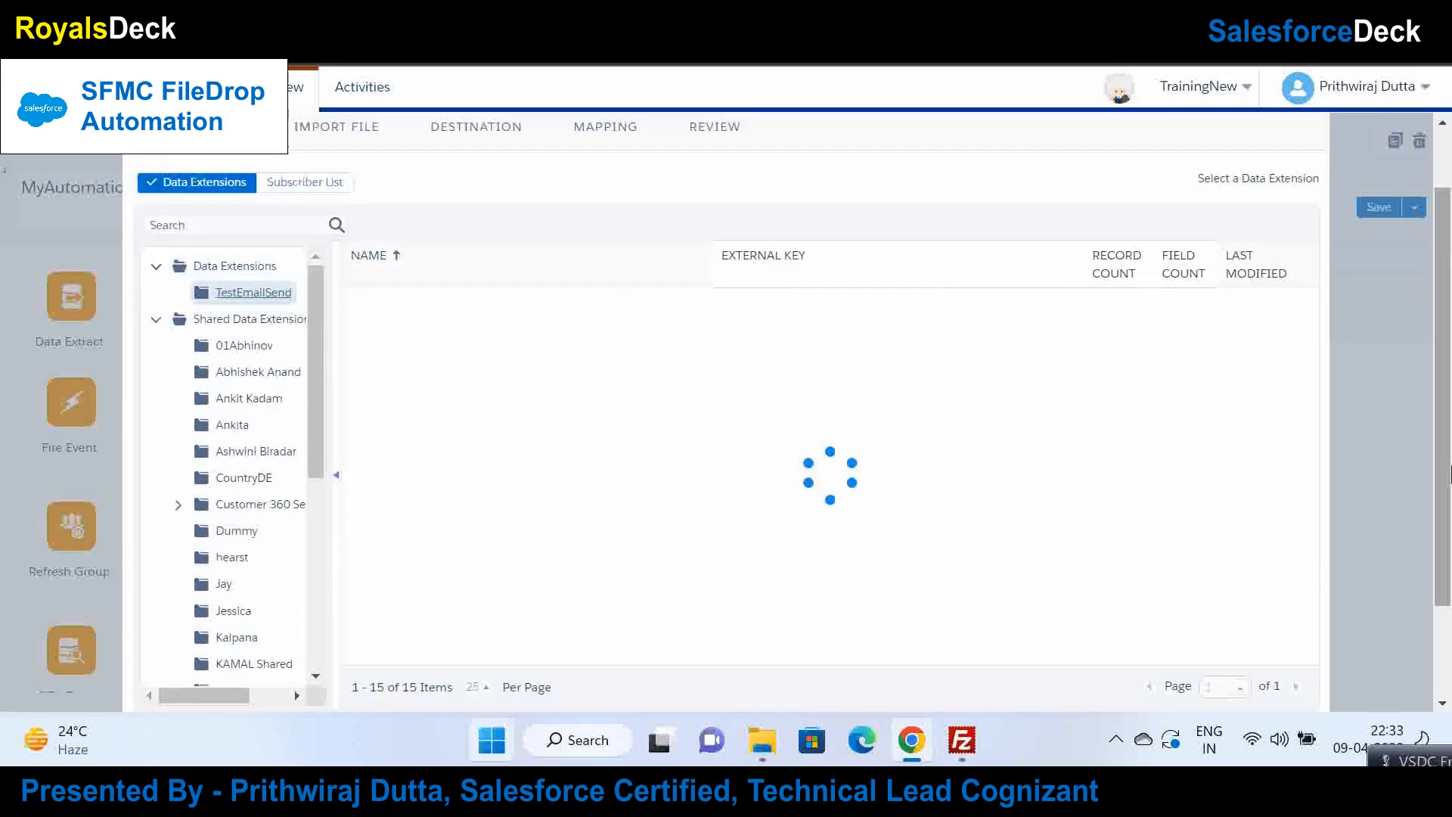
scroll(1445, 370, up, 1)
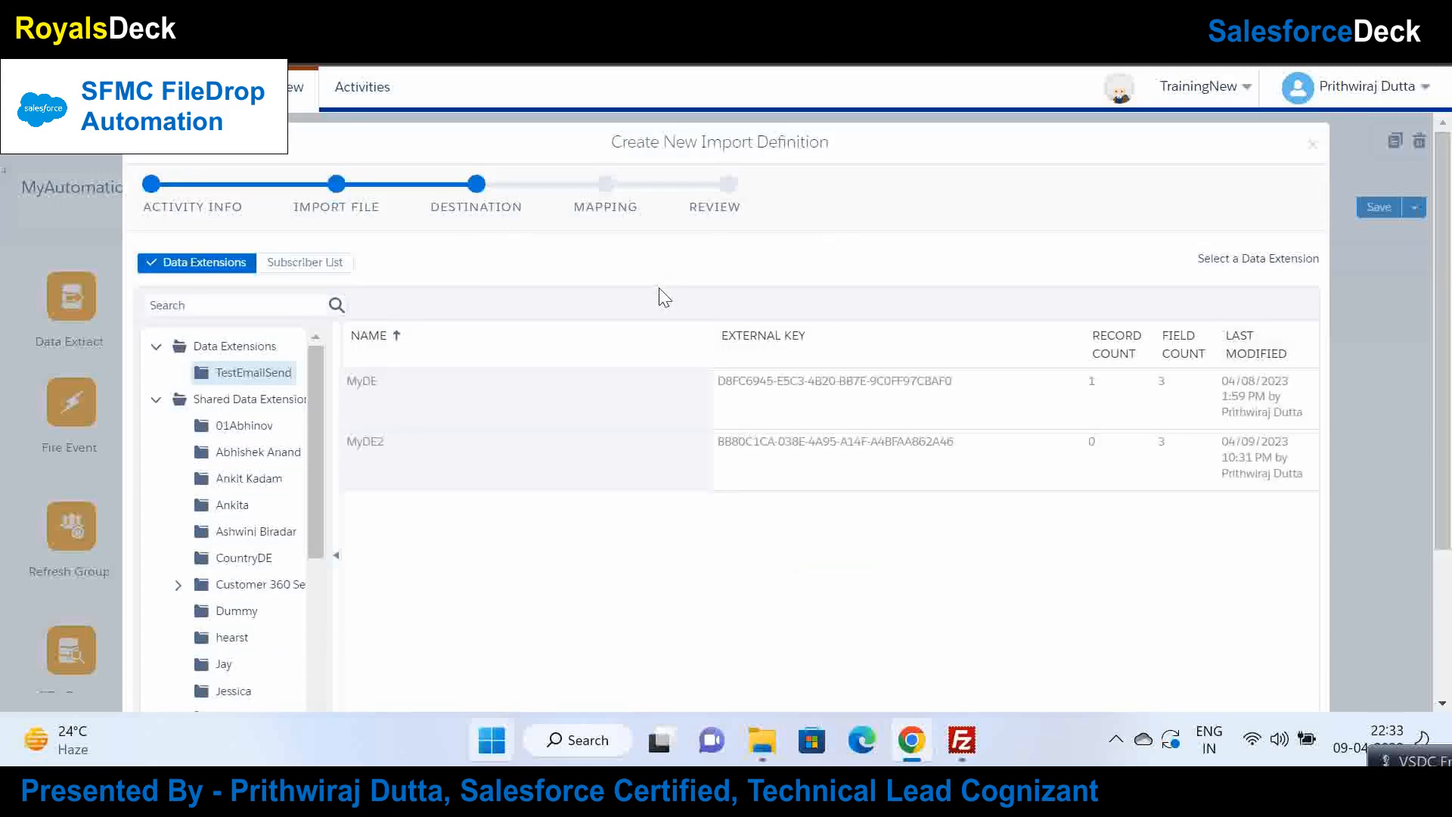
click(481, 452)
scroll(1449, 350, down, 3)
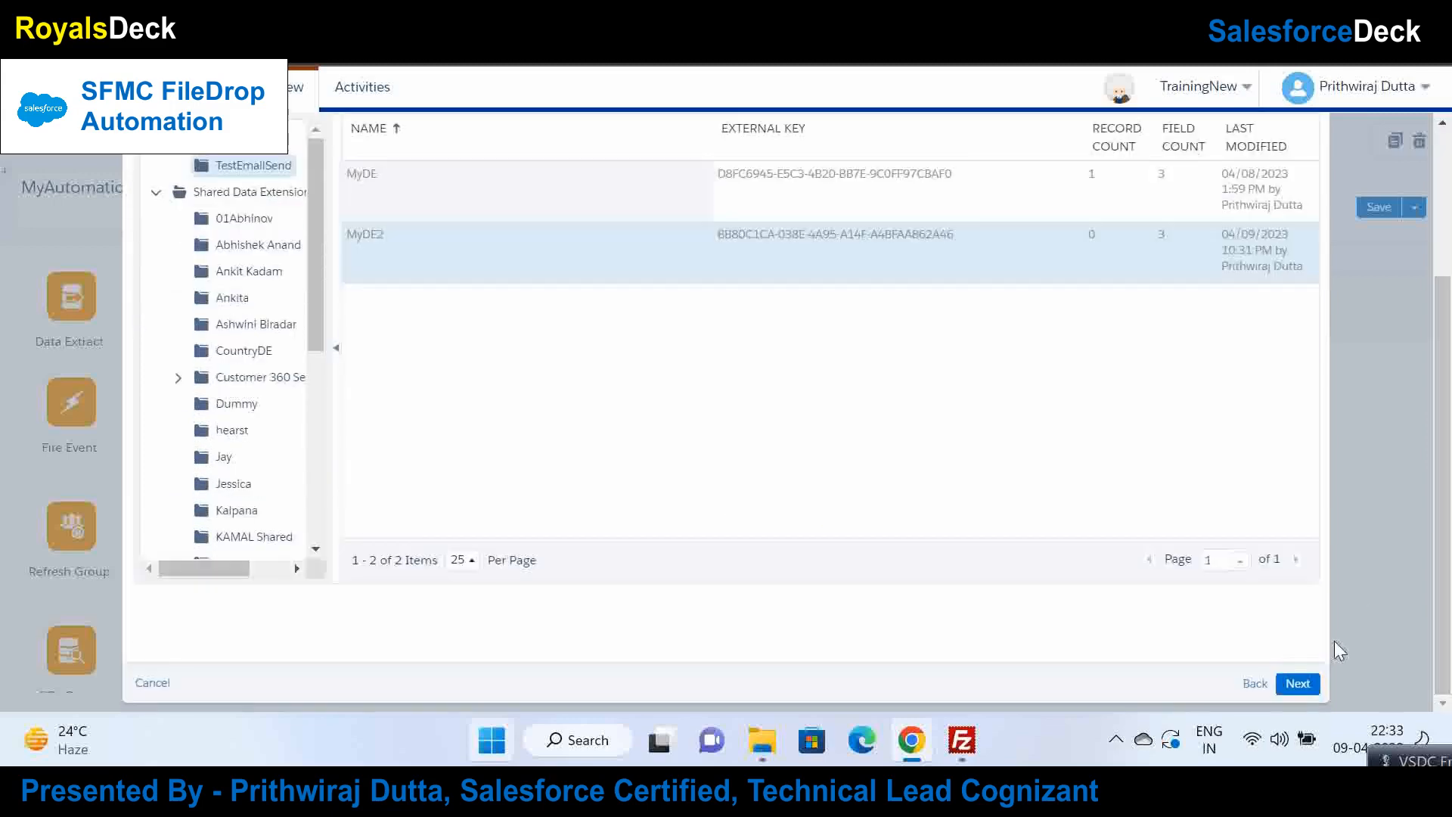
click(1298, 683)
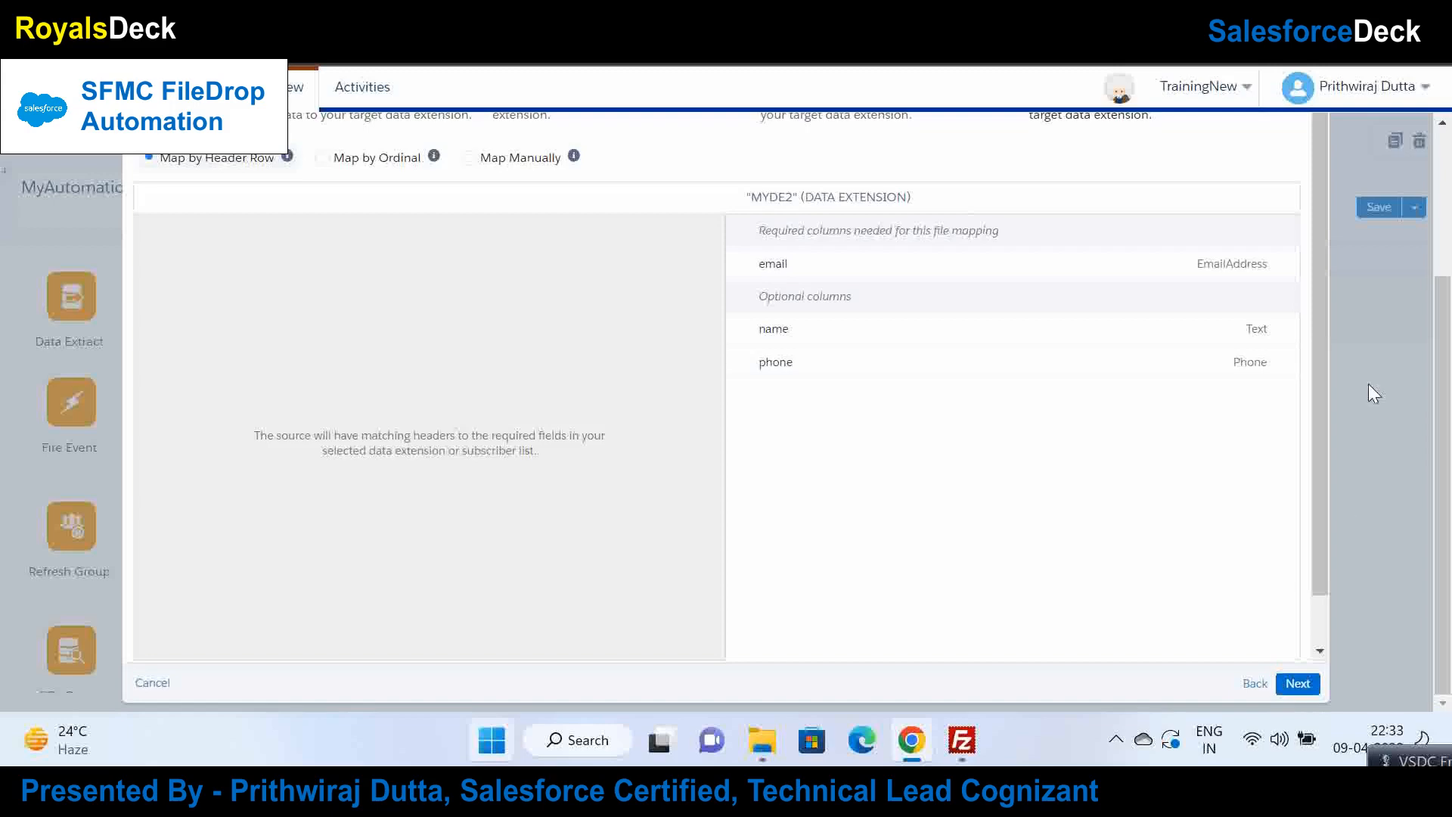
Step: Map manually from test.csv, linking its email, name and phone columns to matching fields
scroll(1368, 383, up, 3)
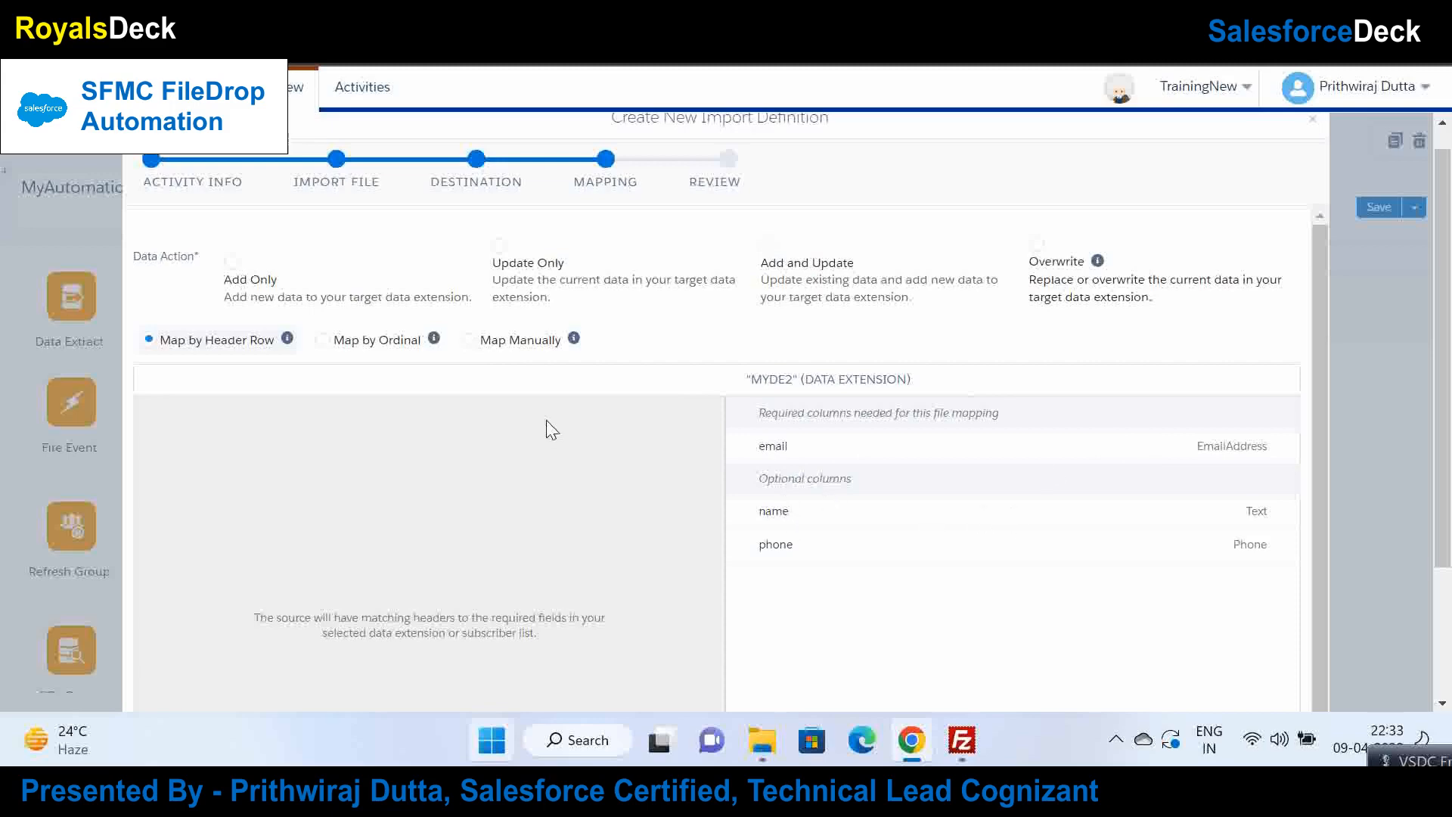
click(476, 344)
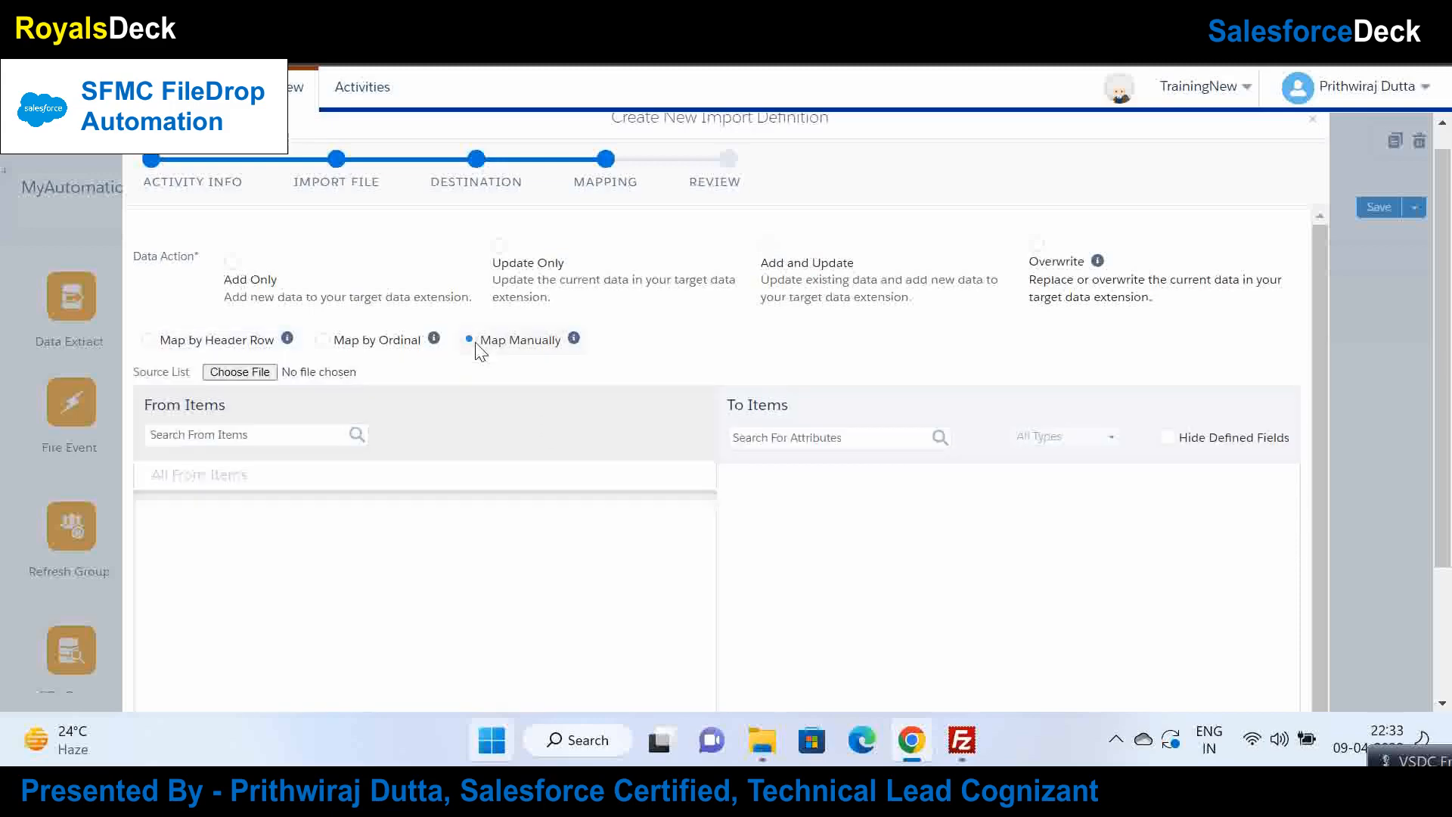
click(223, 371)
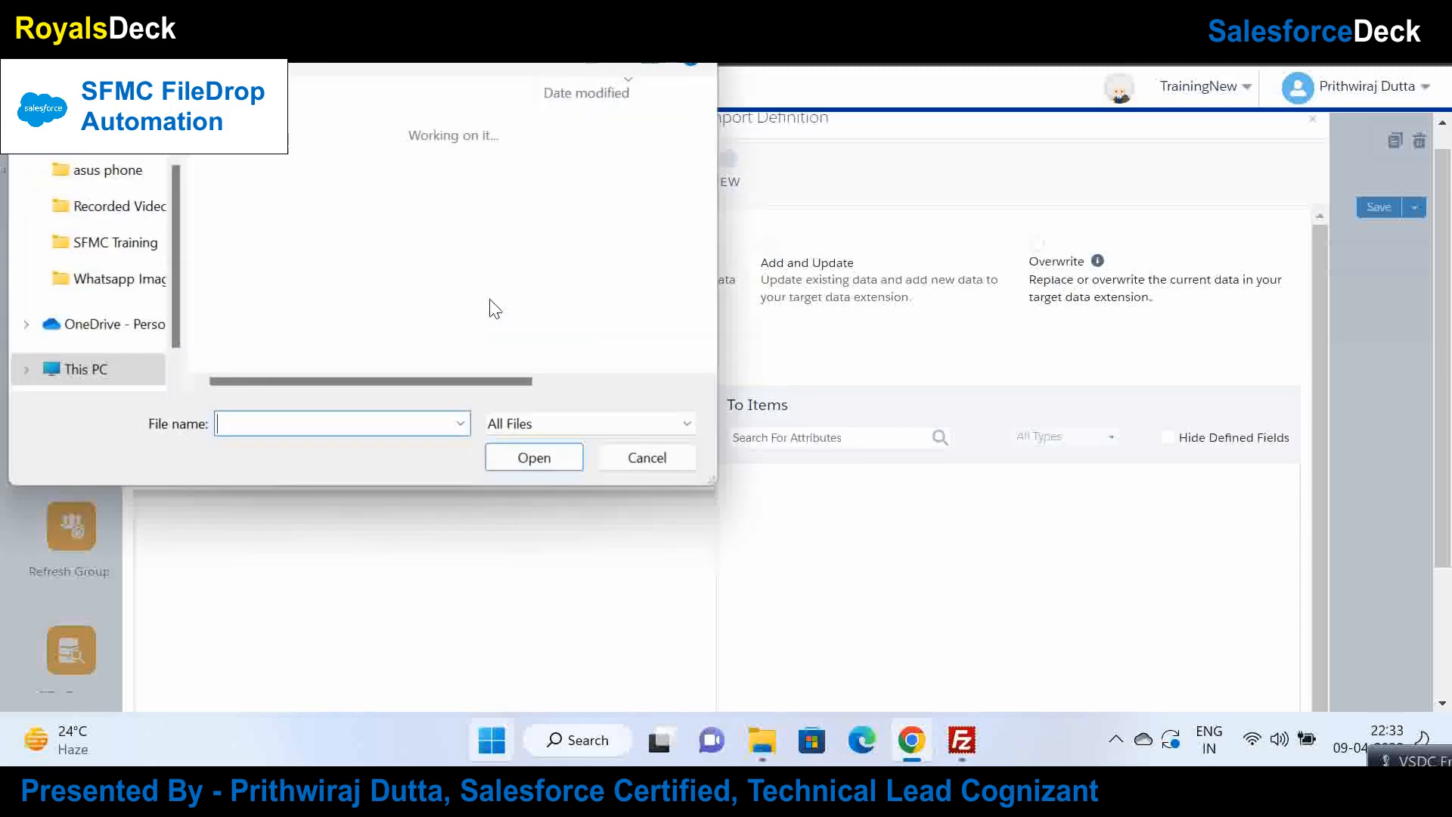
click(238, 158)
double_click(241, 162)
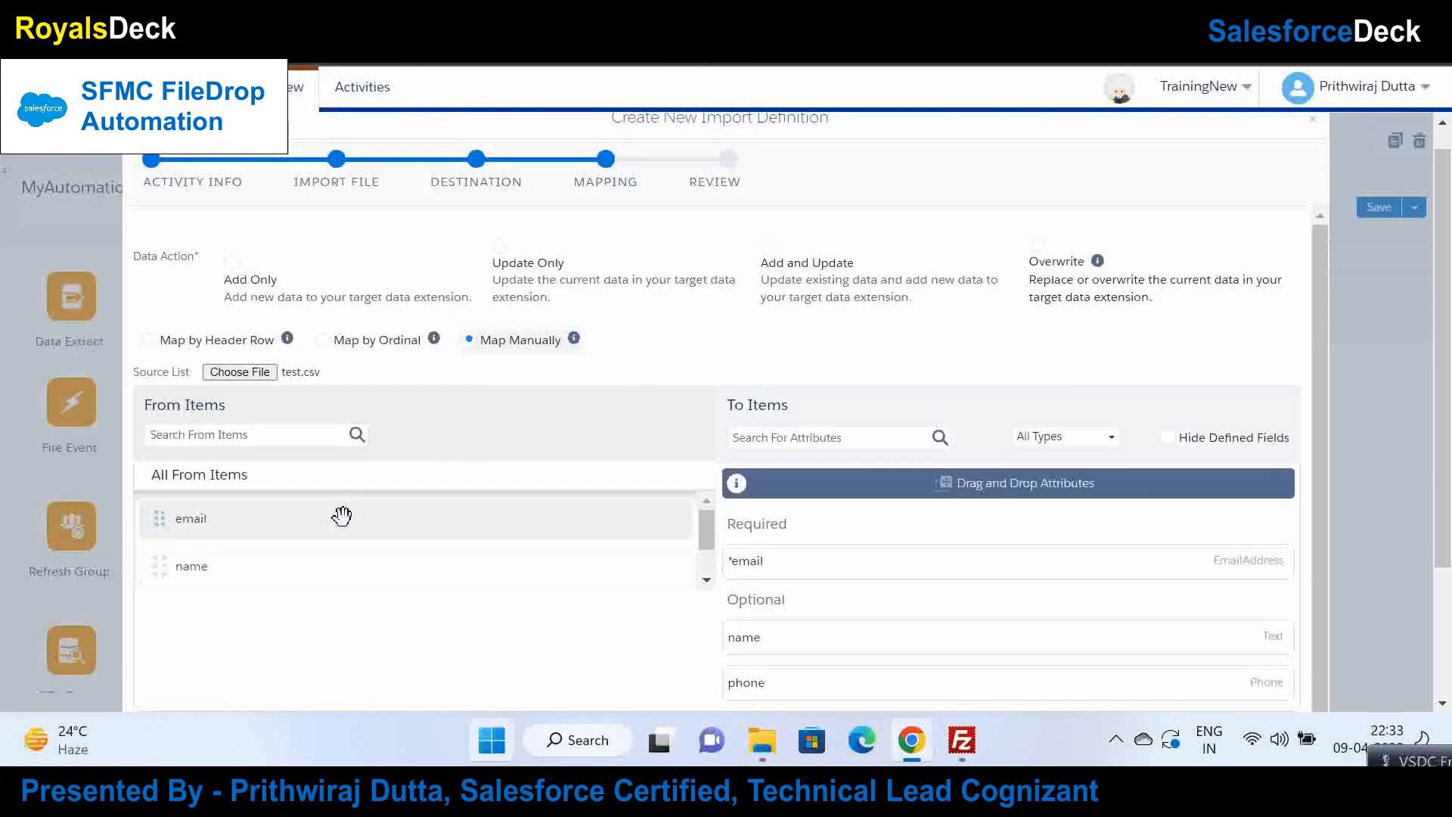
drag(342, 516, 786, 564)
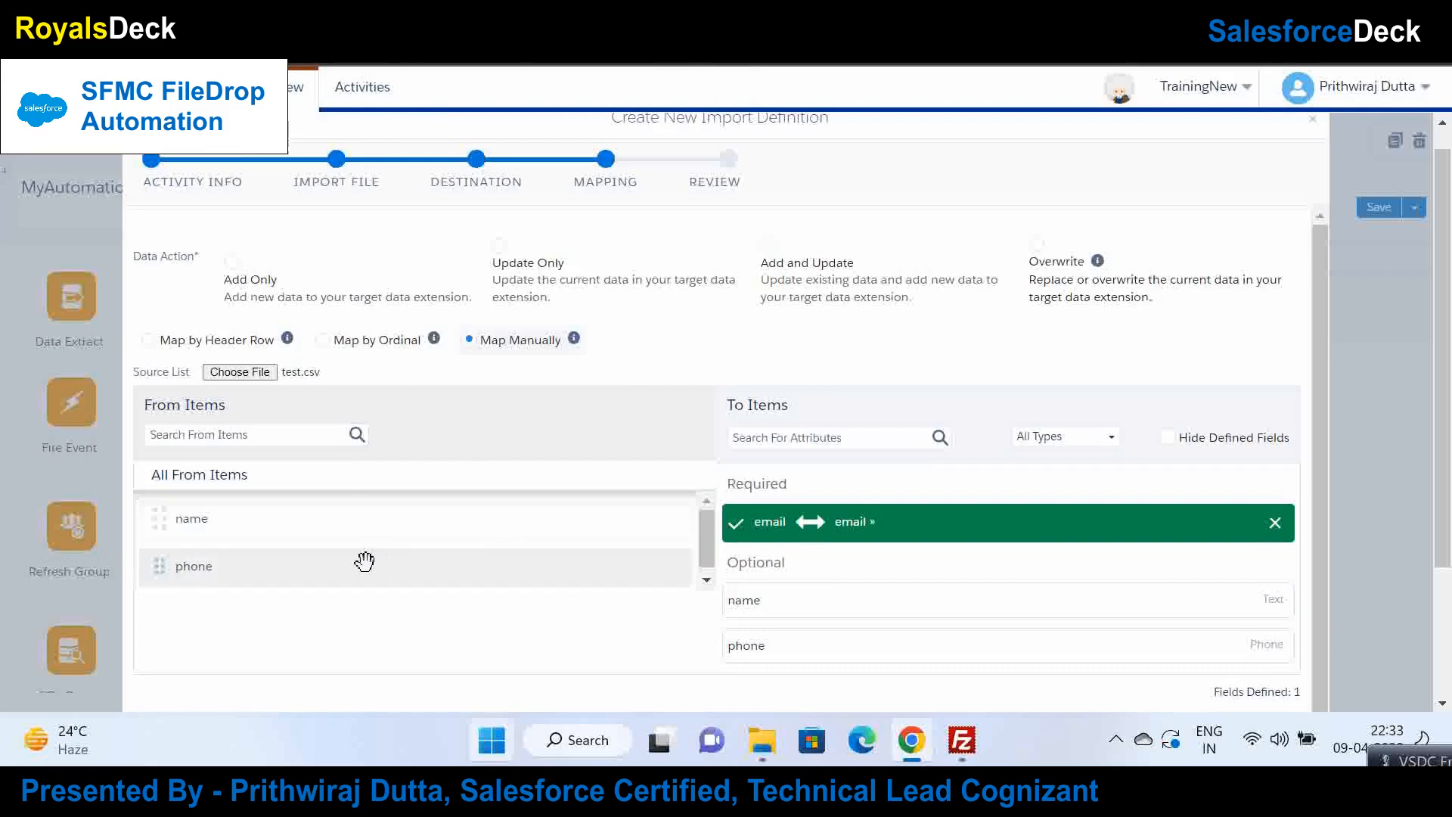
drag(243, 514, 842, 618)
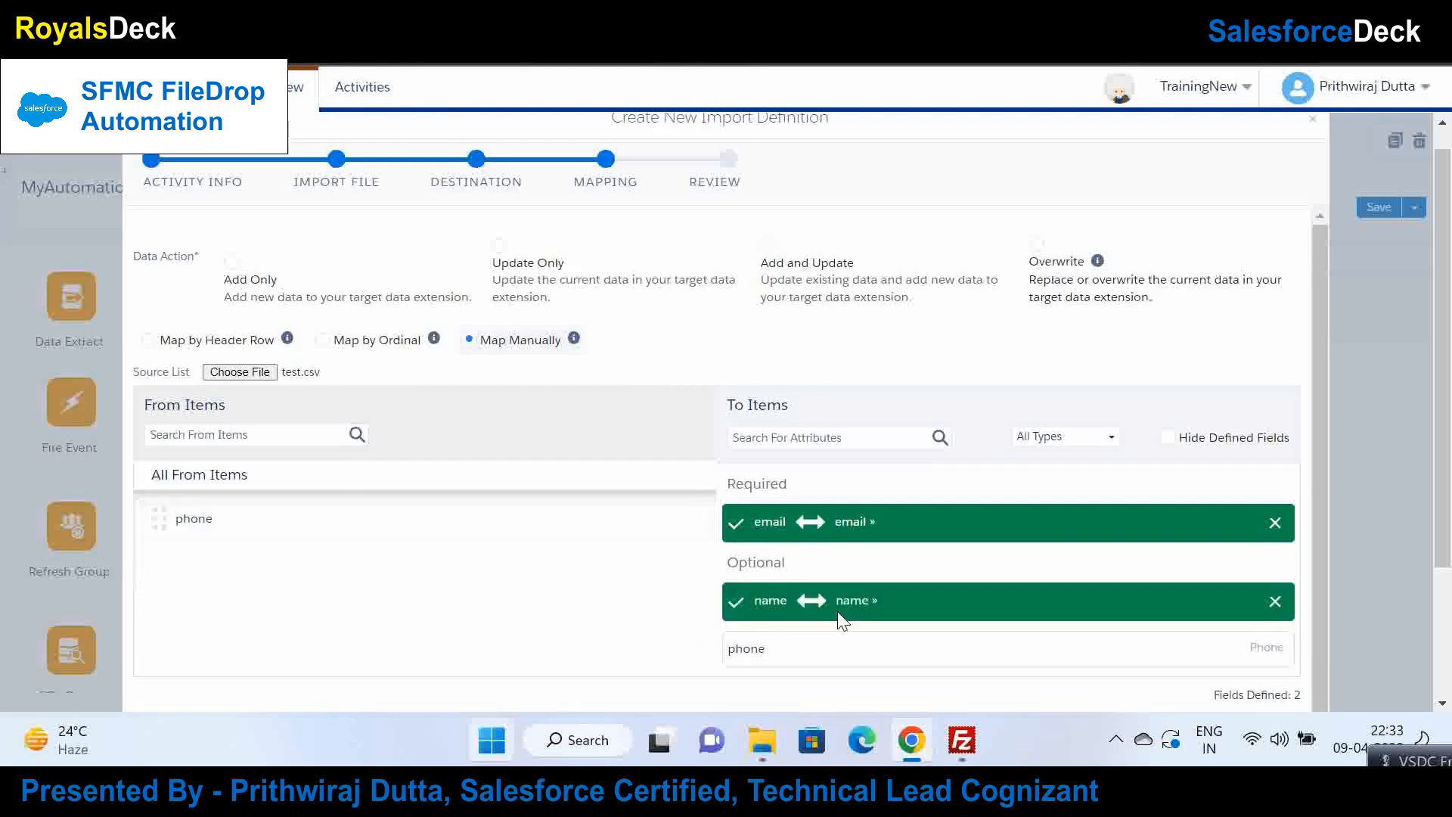
drag(285, 508, 855, 655)
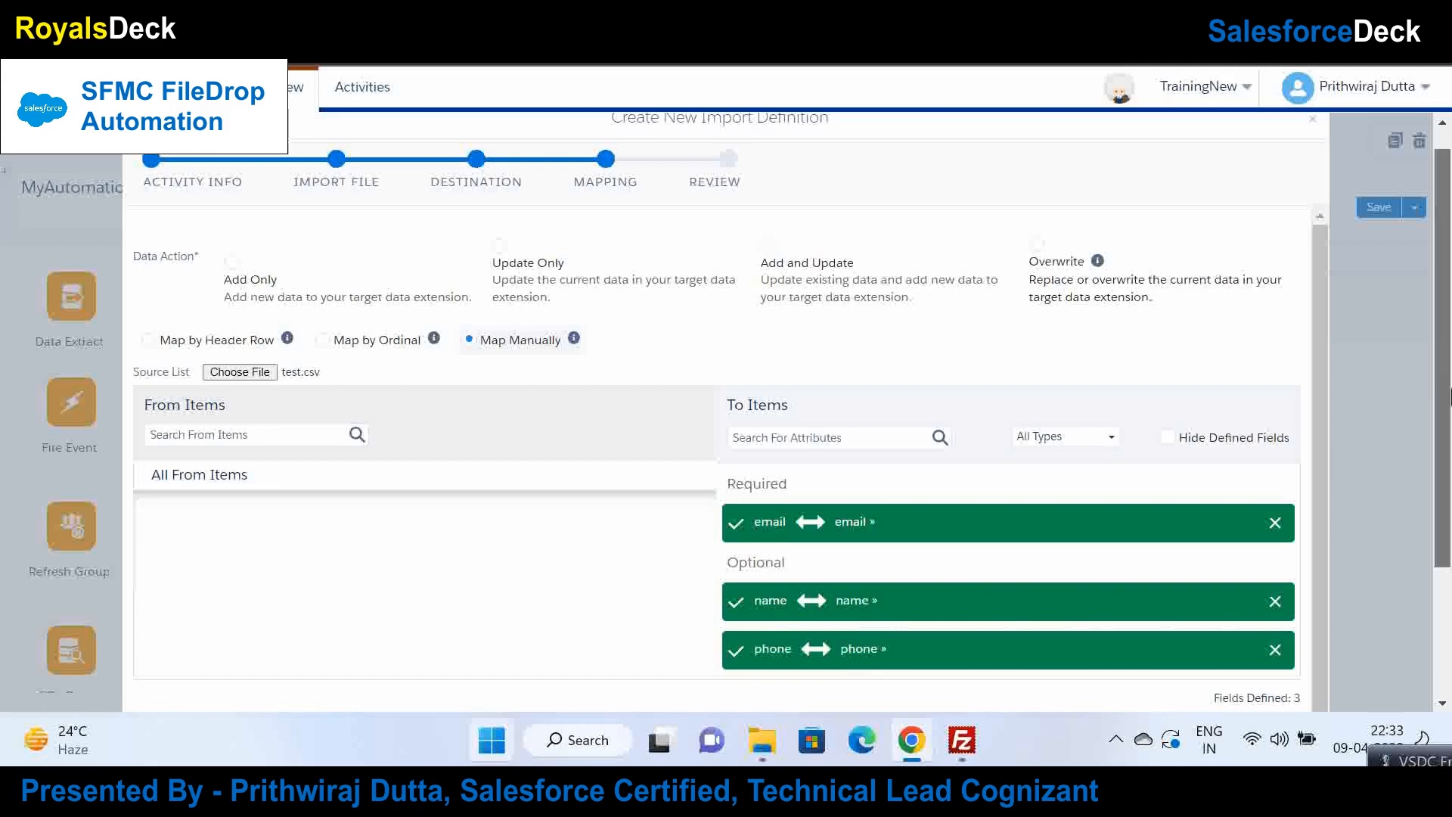
Step: Set the data action to Overwrite and continue to the Review page
scroll(1319, 601, down, 3)
scroll(1298, 683, up, 1)
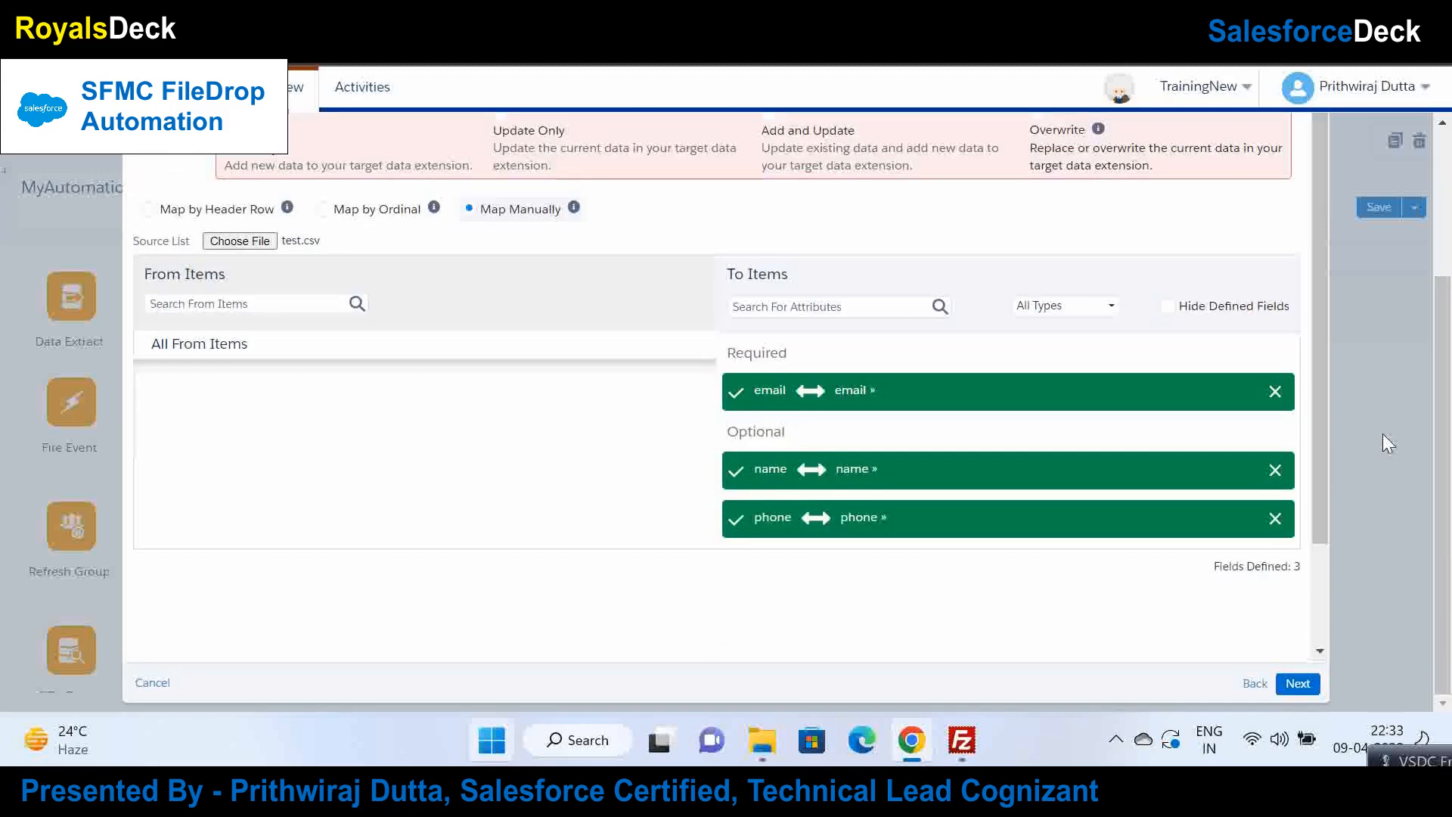
scroll(696, 323, up, 3)
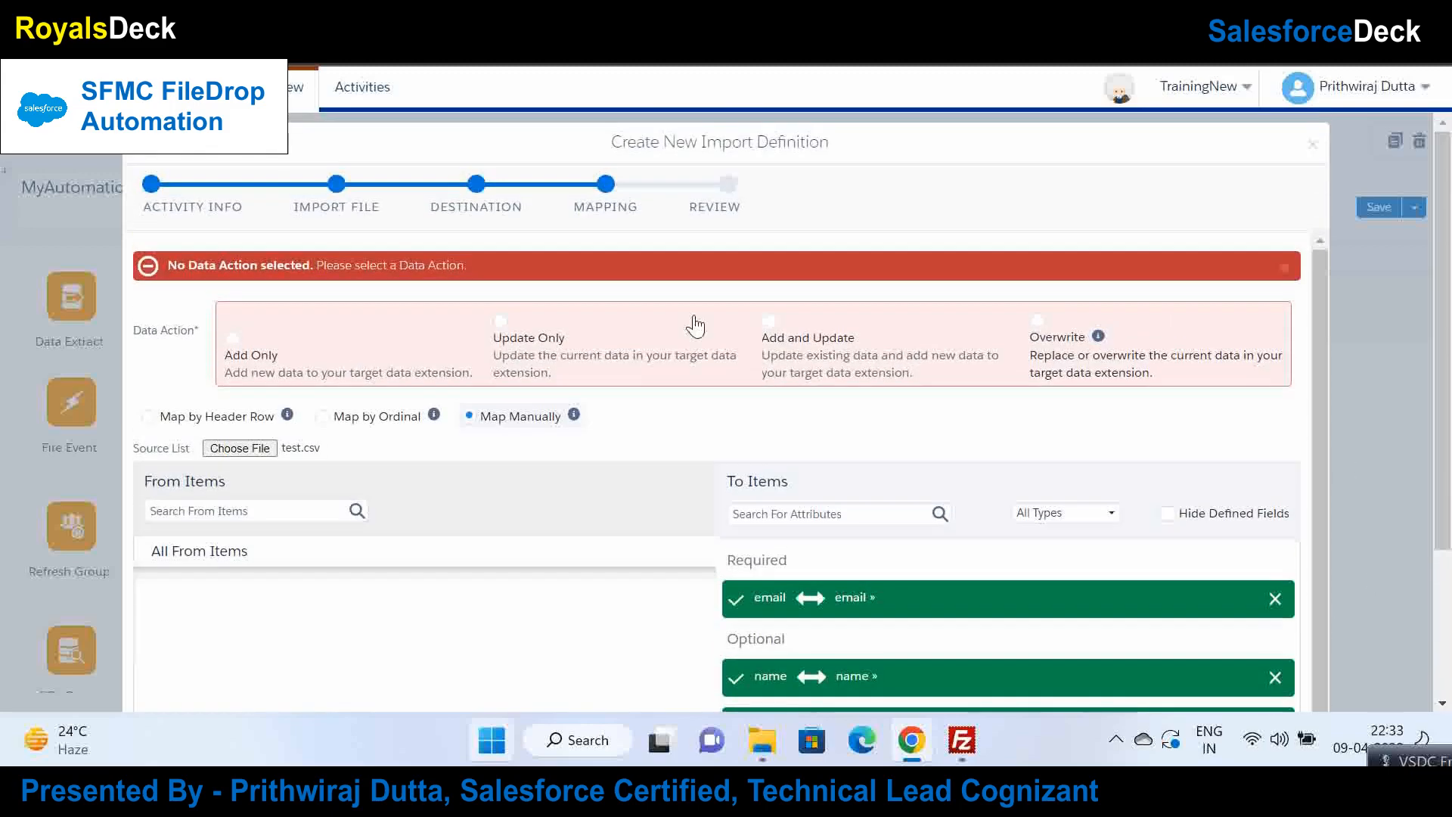
click(775, 338)
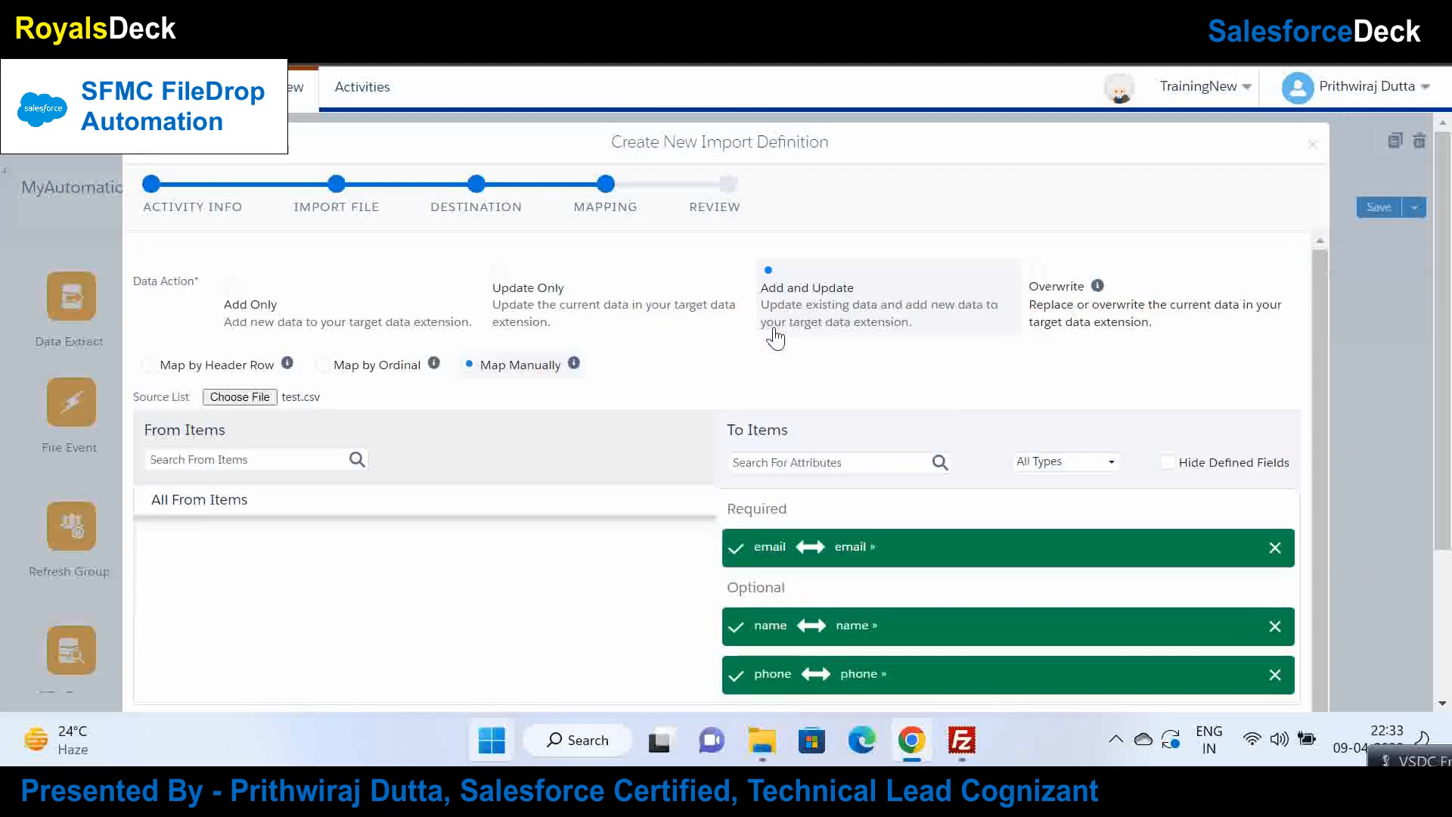
click(1042, 266)
scroll(1165, 318, down, 2)
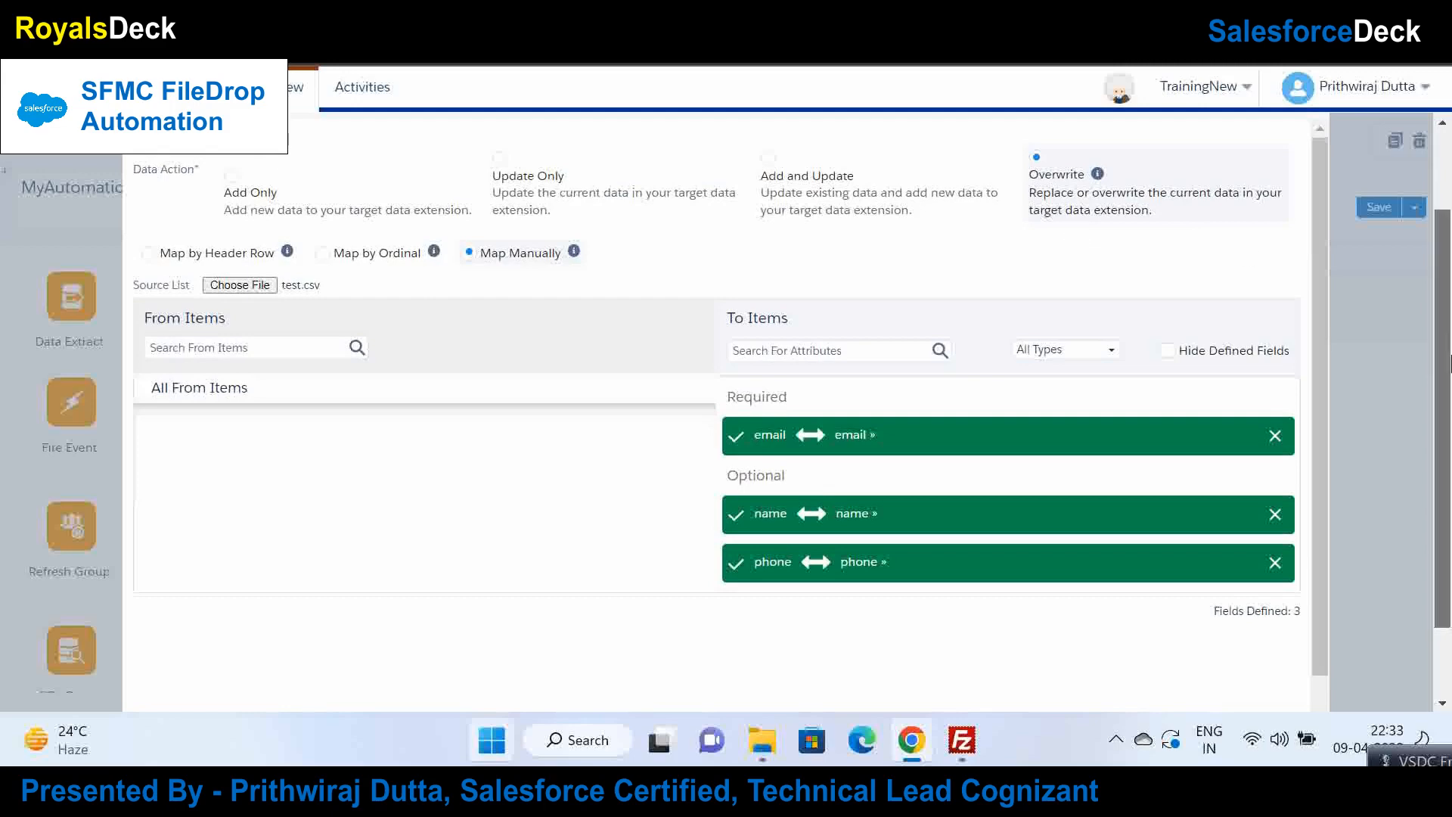
scroll(1408, 492, down, 2)
click(1297, 683)
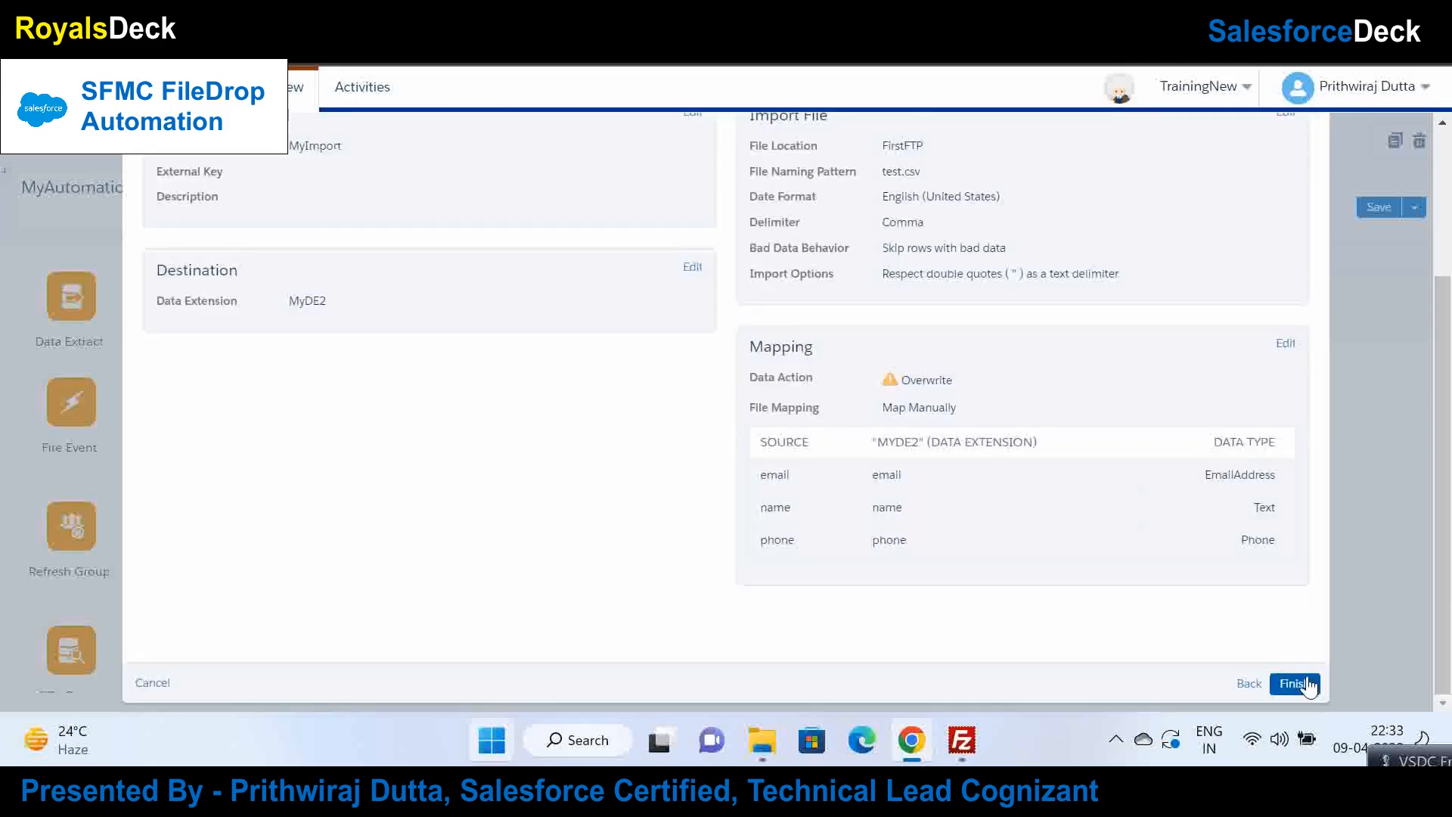
Step: Finish the MyImport activity as Step 1 and save MyAutomation
click(1295, 684)
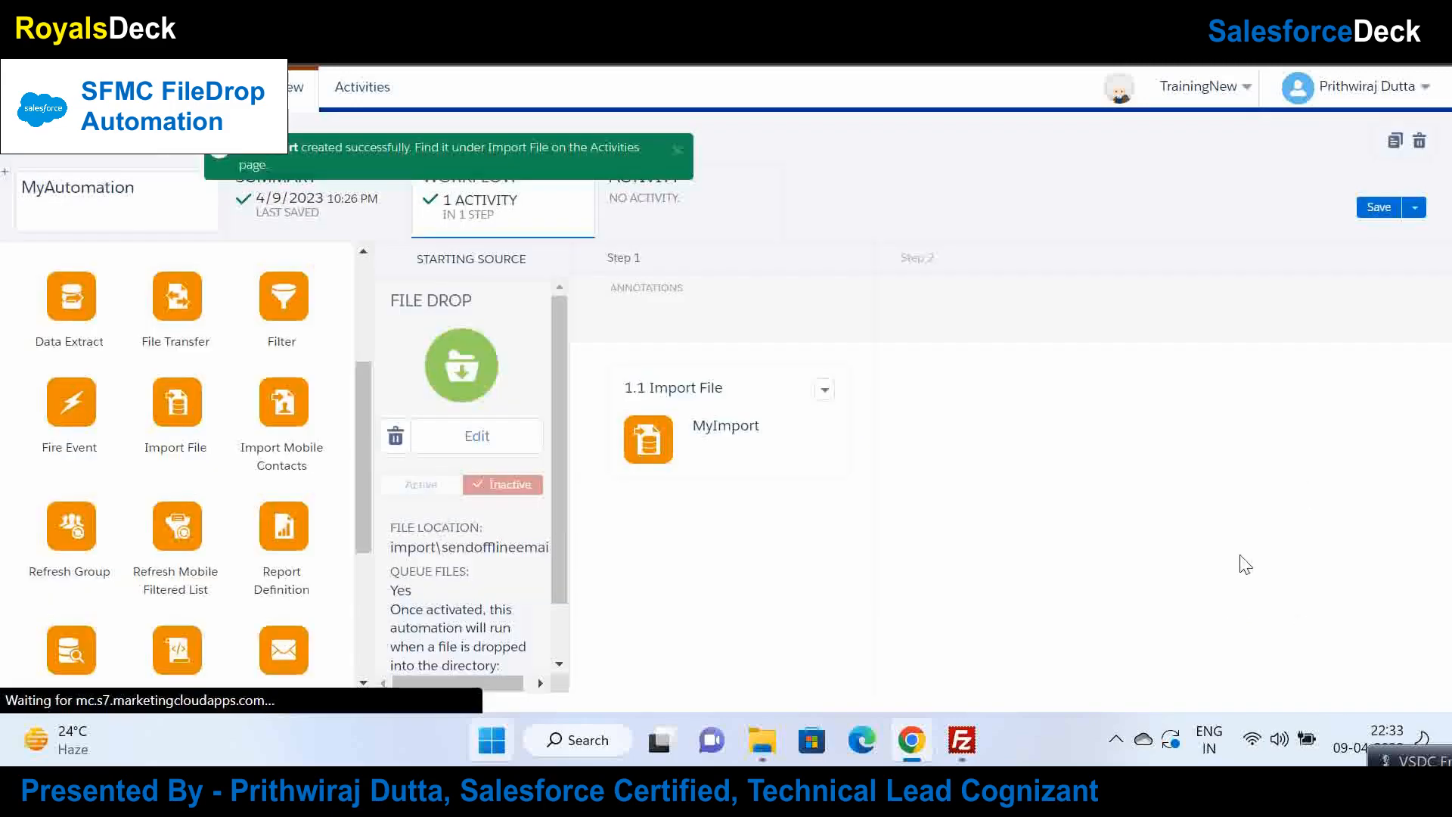
click(1369, 208)
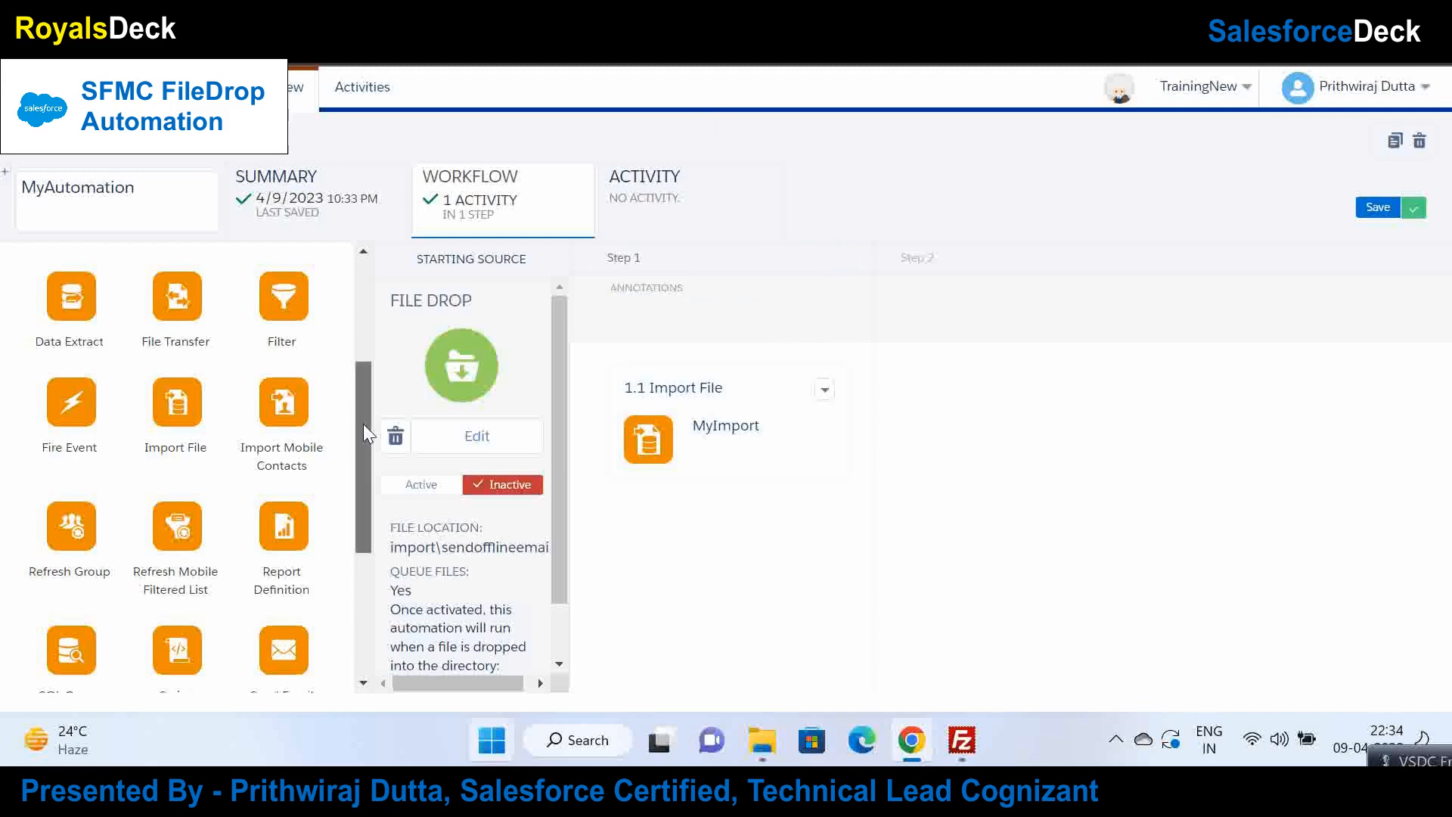
drag(363, 423, 360, 460)
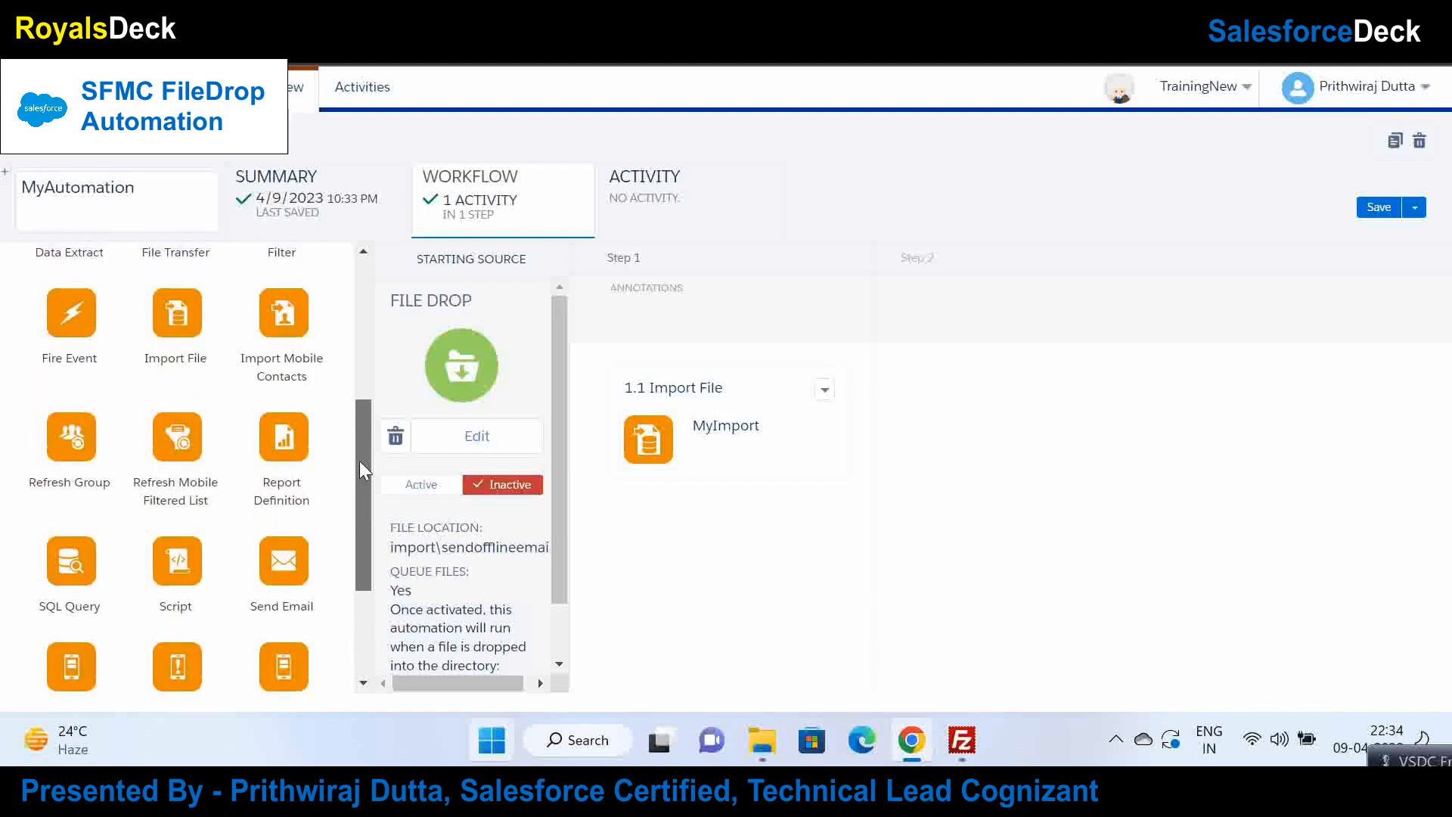
Step: Drop a Send Email activity onto Step 2 and start creating a new send email activity
drag(283, 561, 1017, 419)
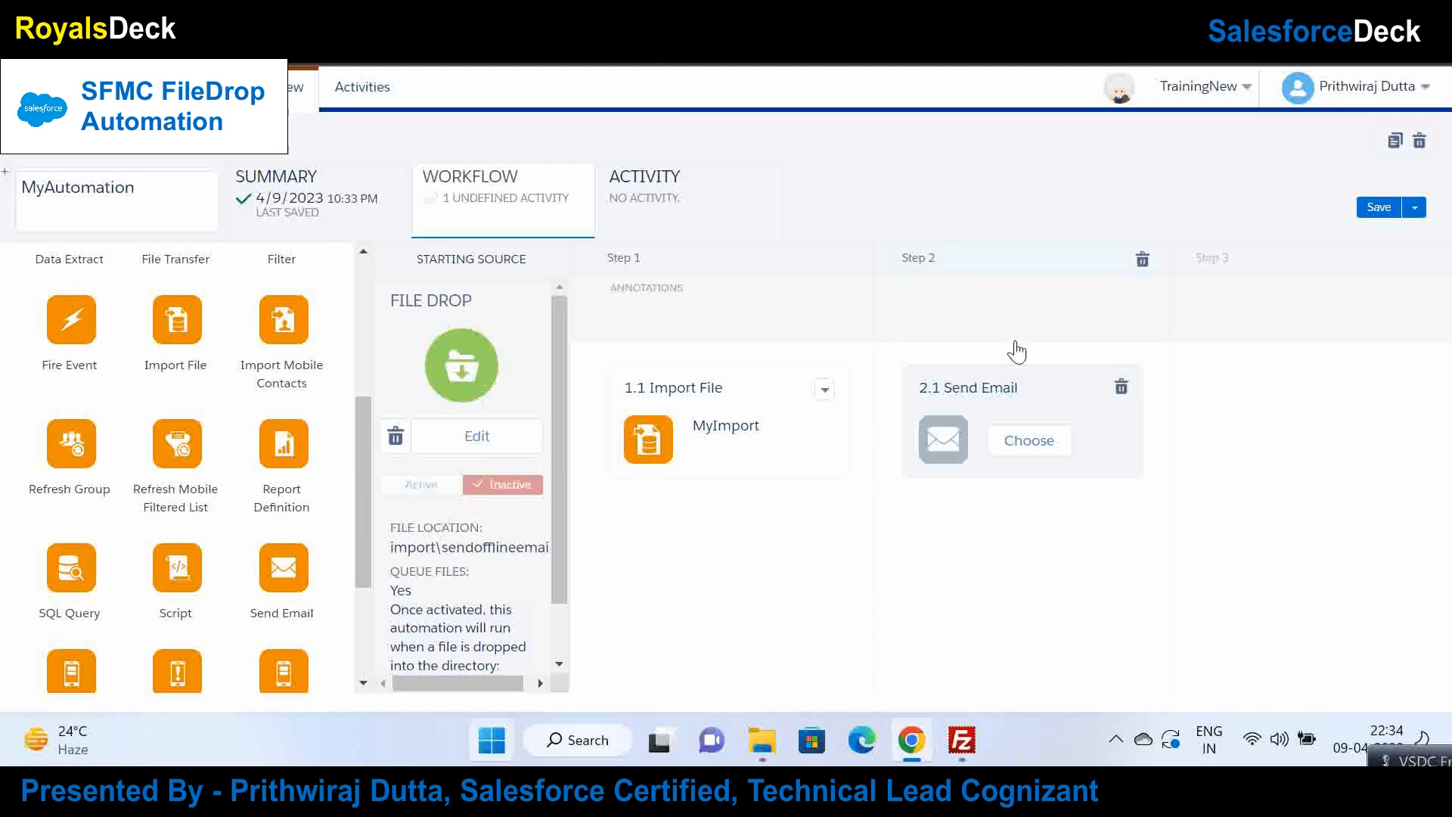
right_click(116, 4)
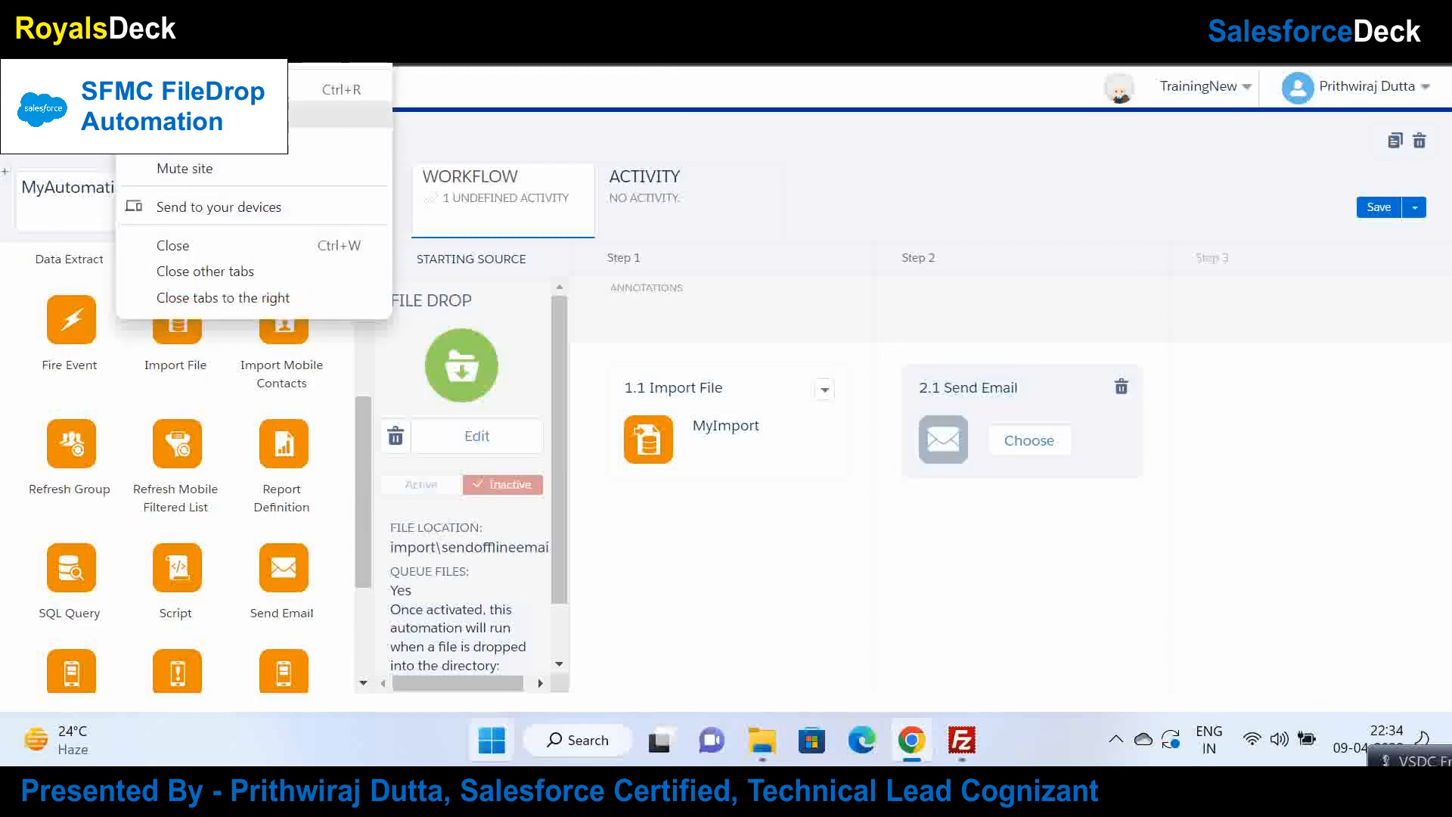
click(189, 116)
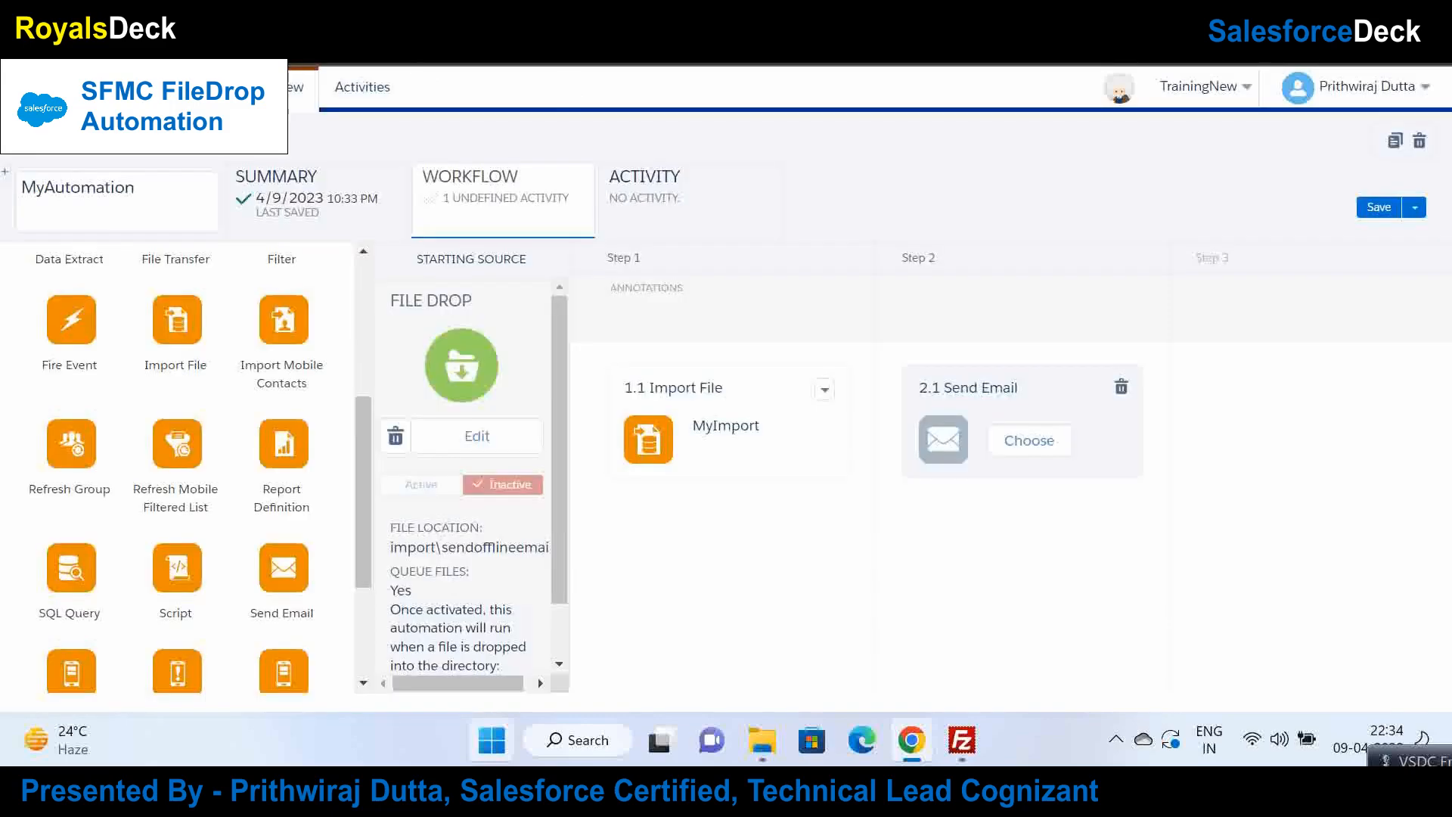
click(1040, 440)
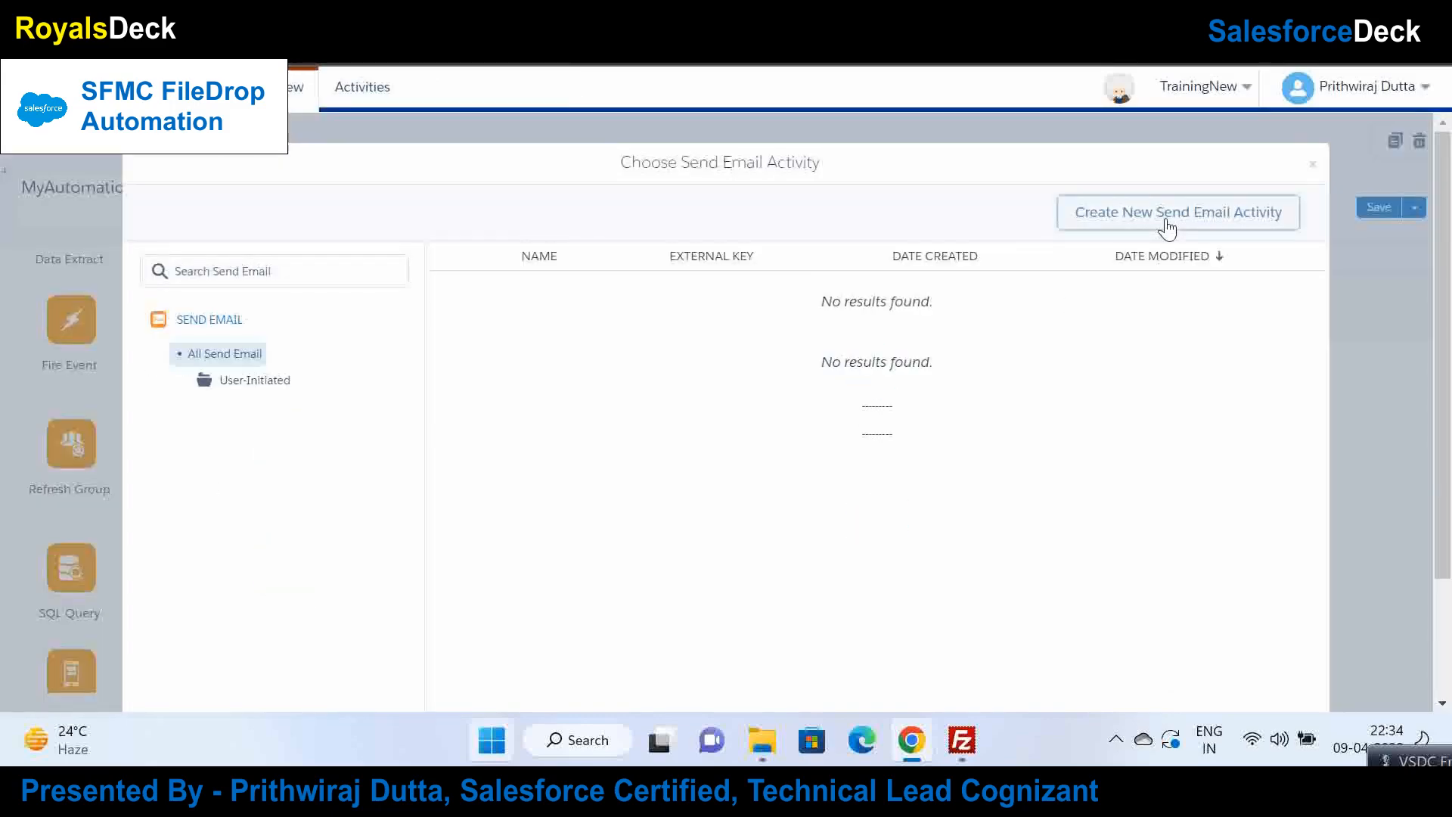
click(1169, 219)
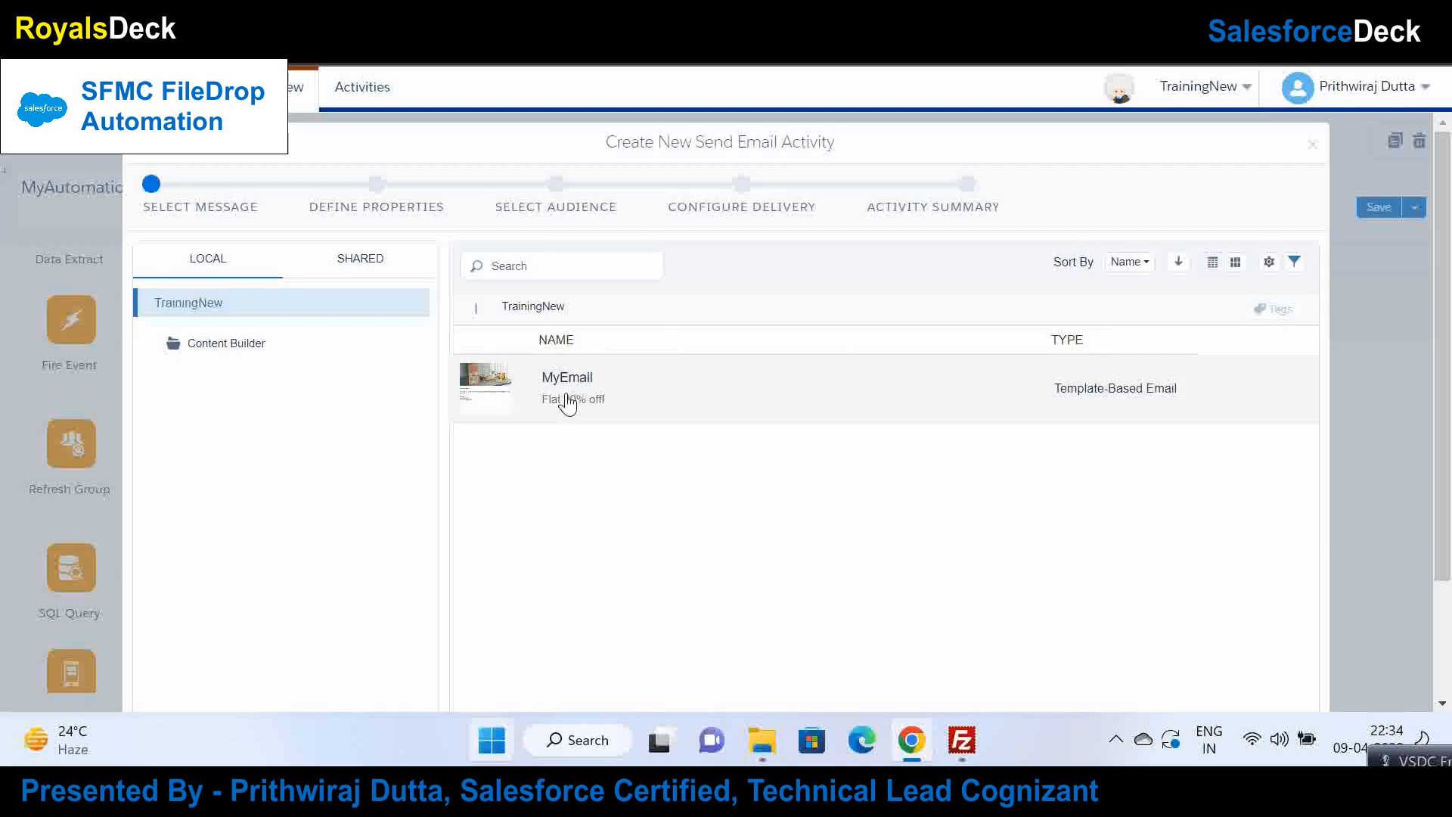
Step: Select the MyEmail message and name the activity MyEmailSend
click(567, 403)
scroll(1332, 534, down, 2)
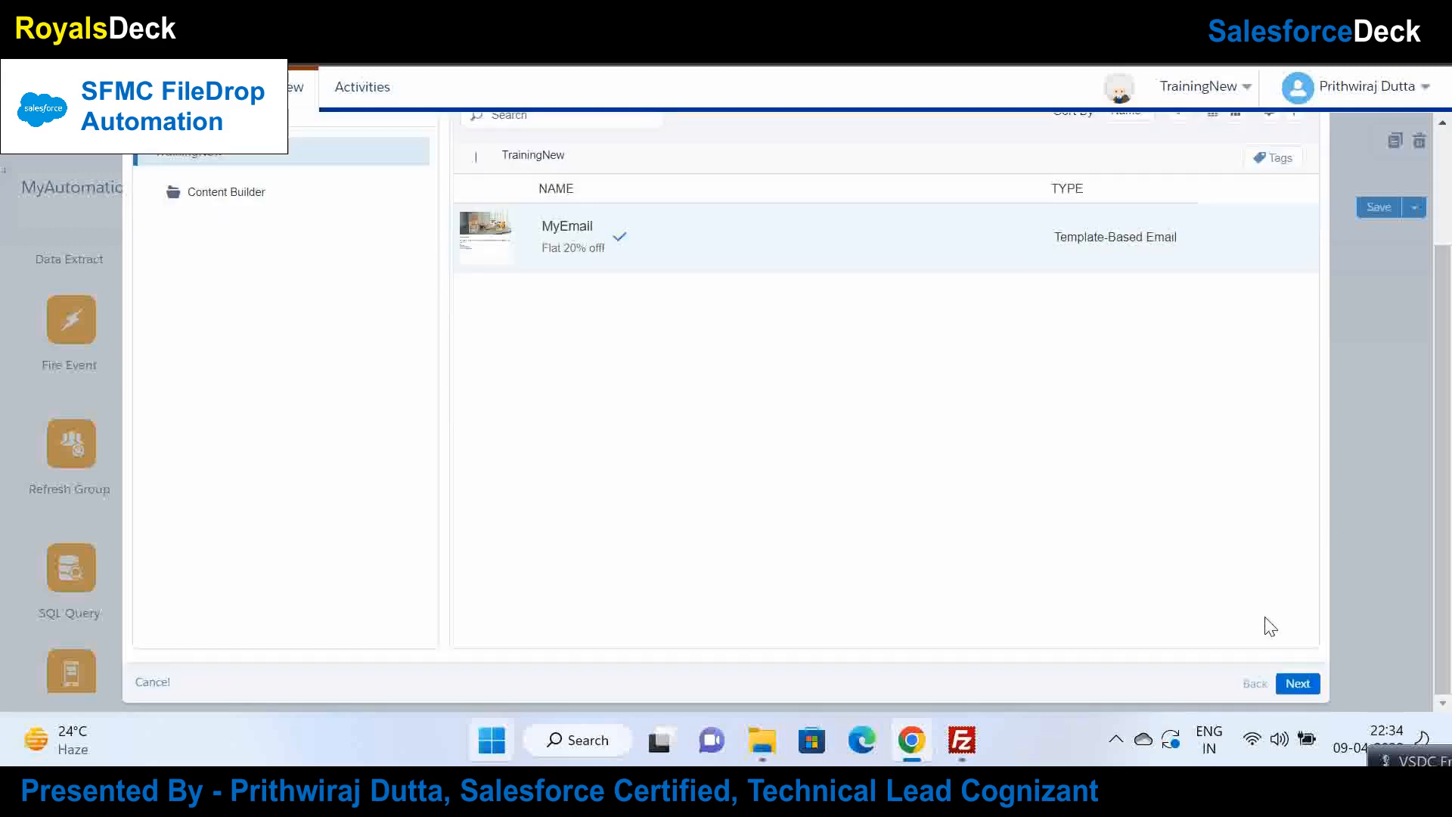
click(1297, 683)
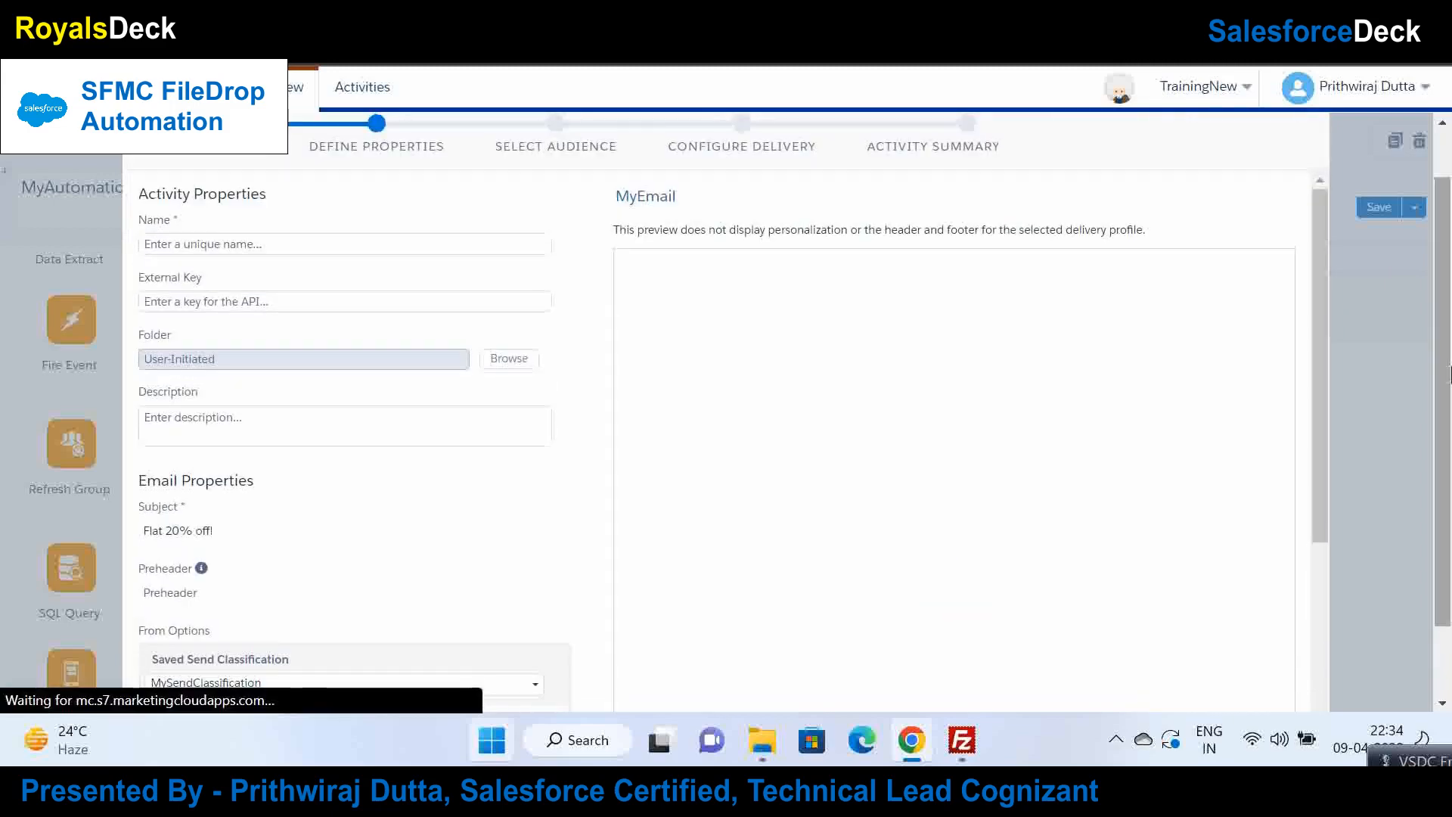
click(364, 242)
text(M)
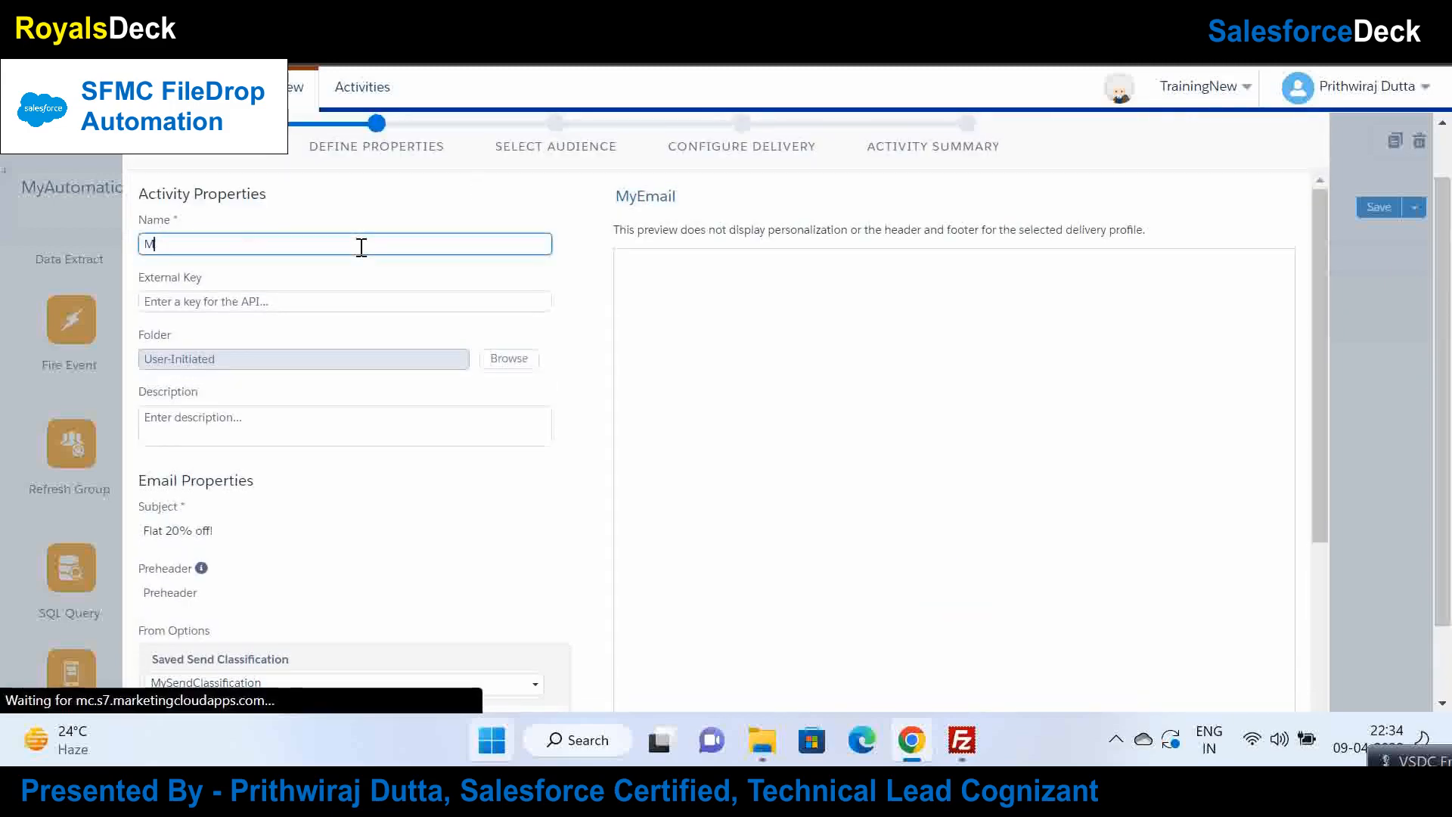
text(yEmailSend)
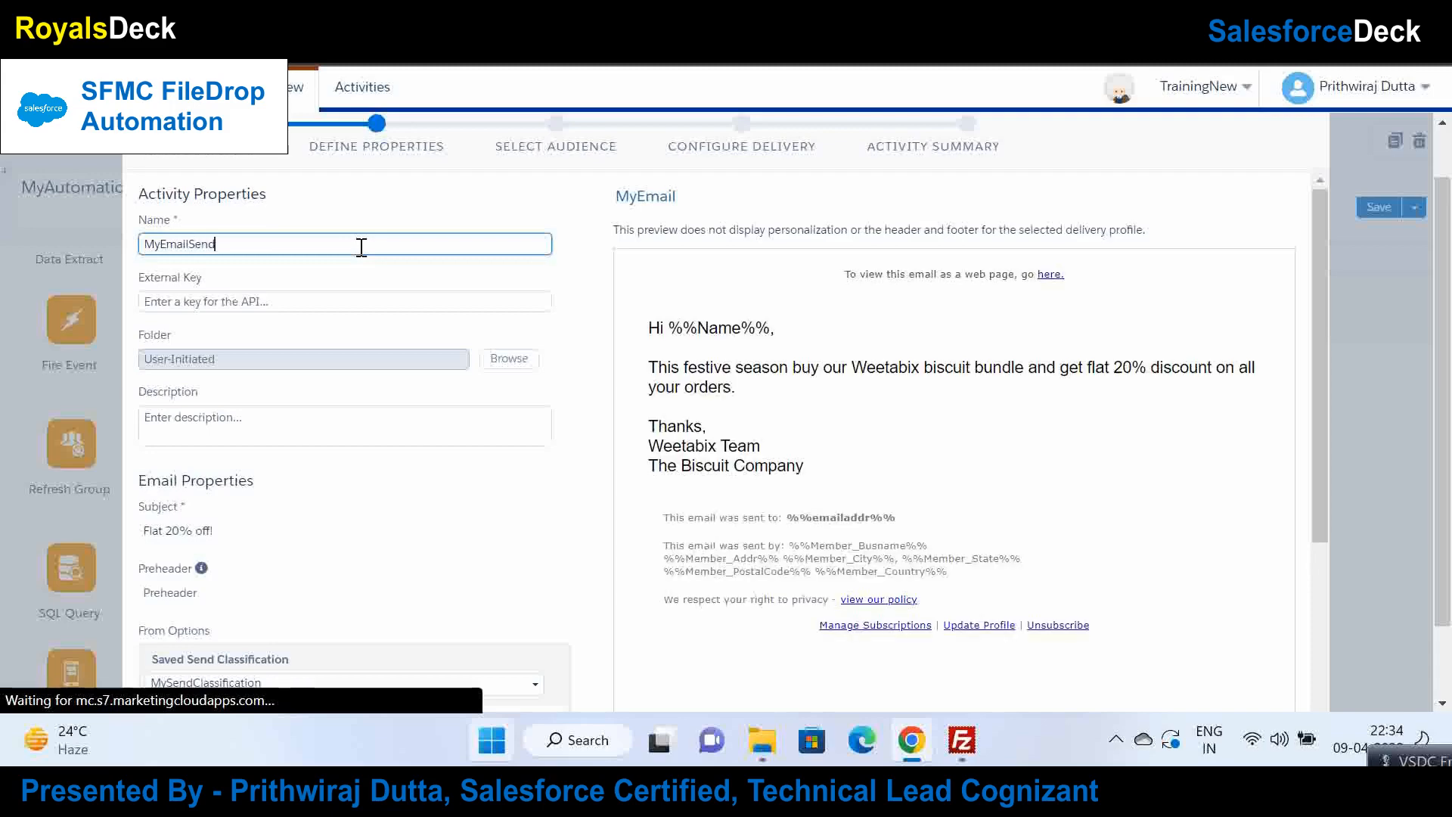
Step: Keep MySendClassification as send classification and MySenderProfile as sender profile
scroll(514, 390, down, 2)
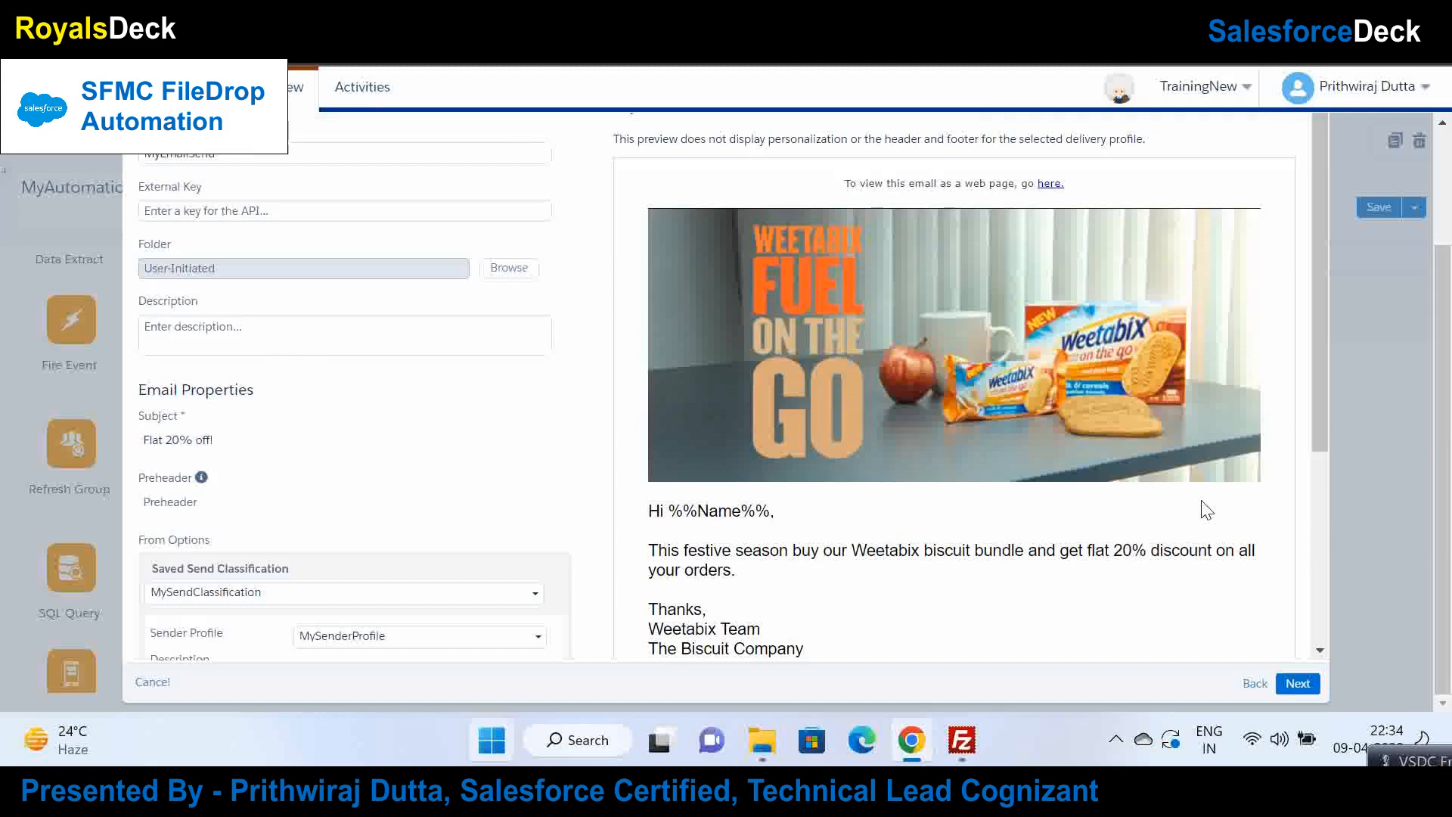
drag(1309, 421, 1317, 544)
click(422, 367)
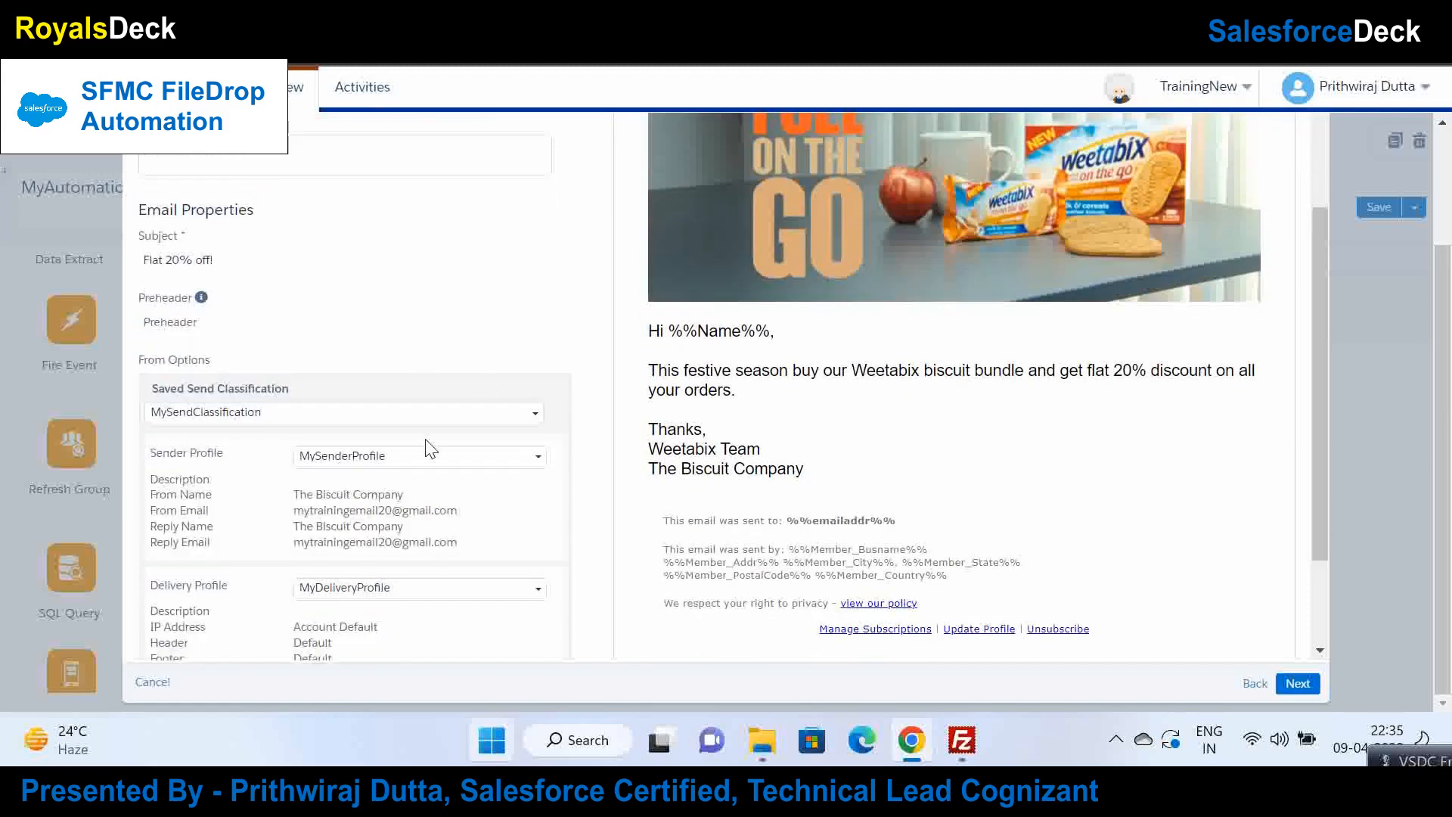
drag(1322, 451, 1322, 539)
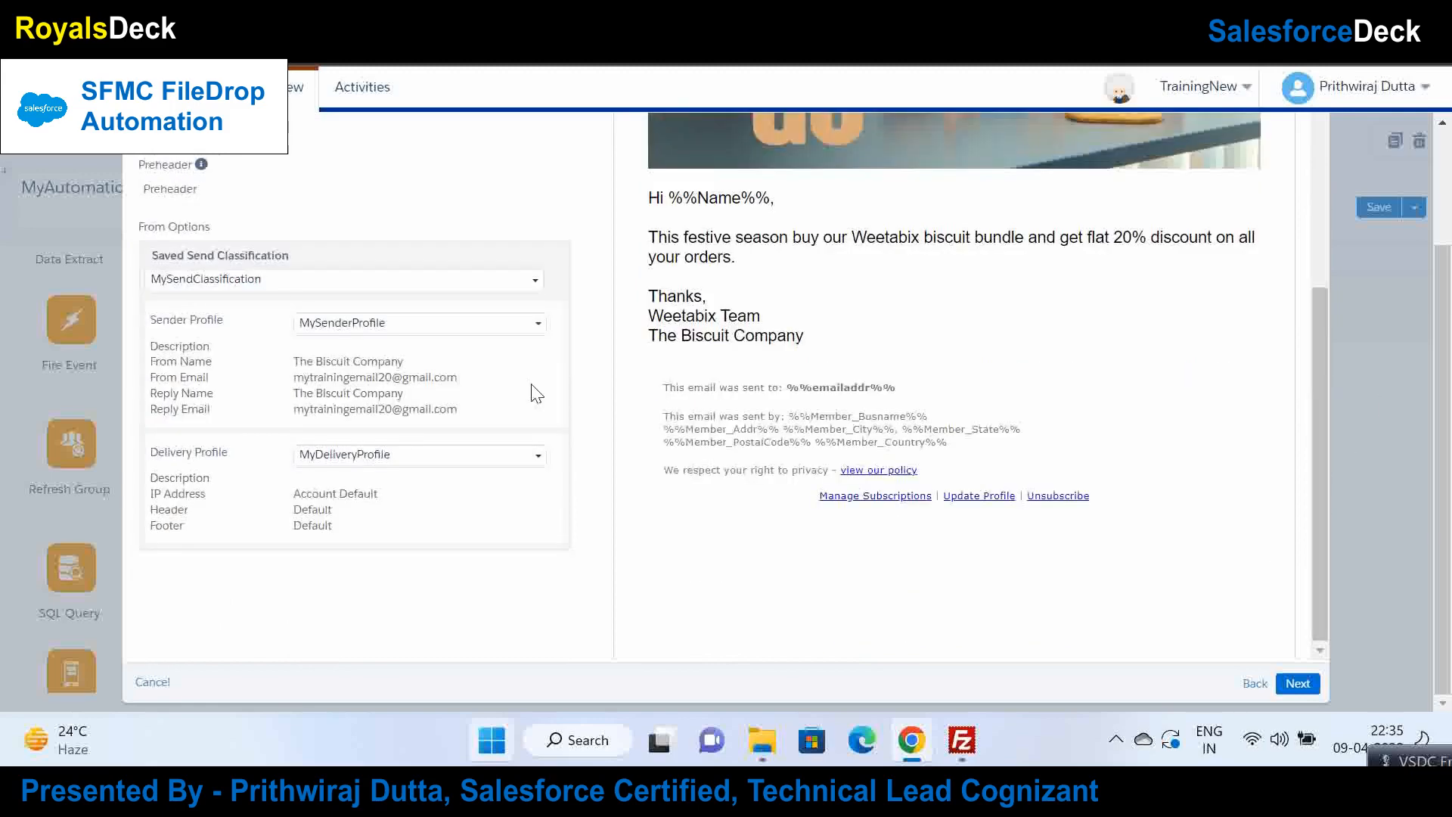
click(232, 286)
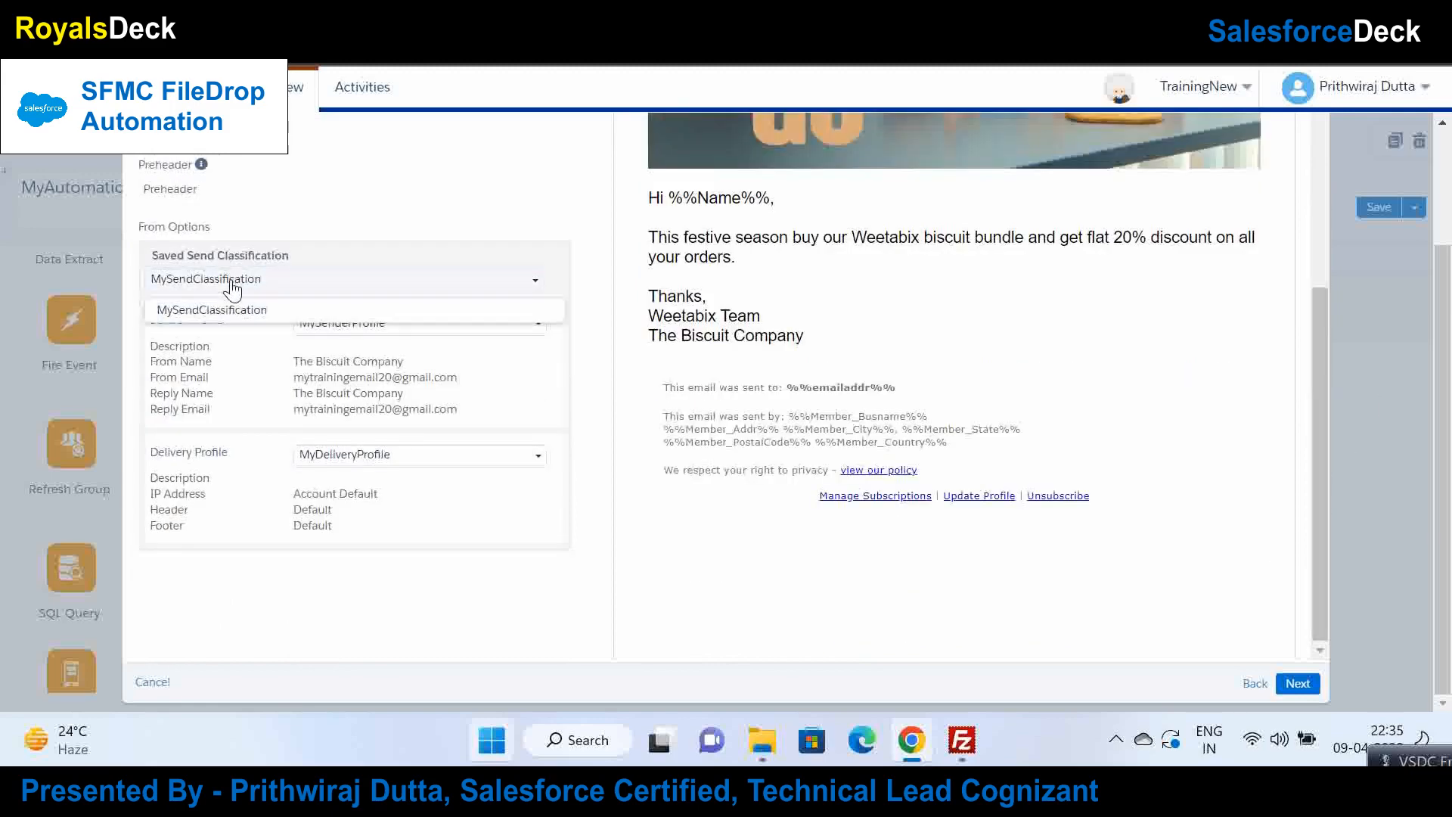
click(232, 286)
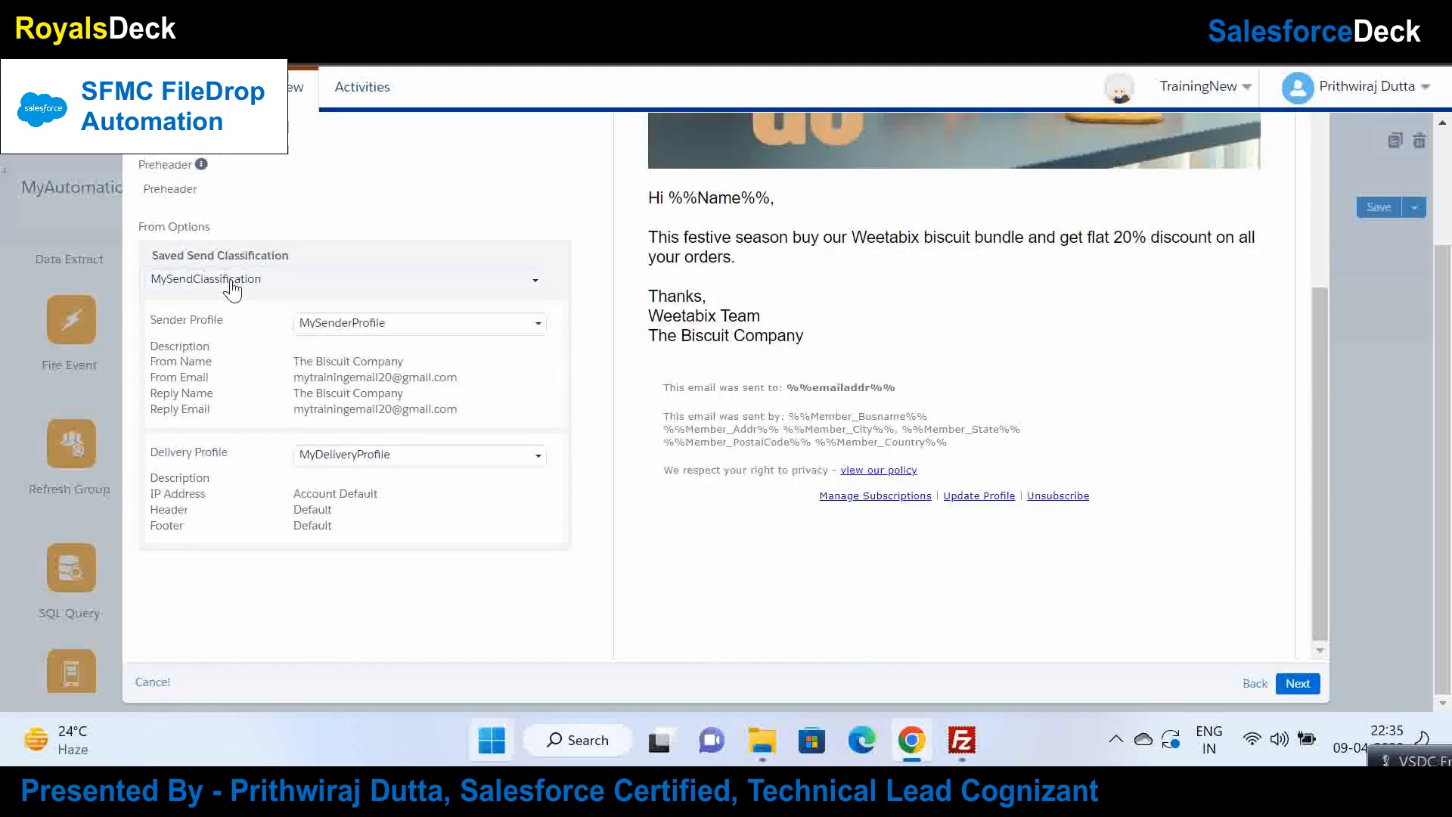
click(389, 333)
click(386, 353)
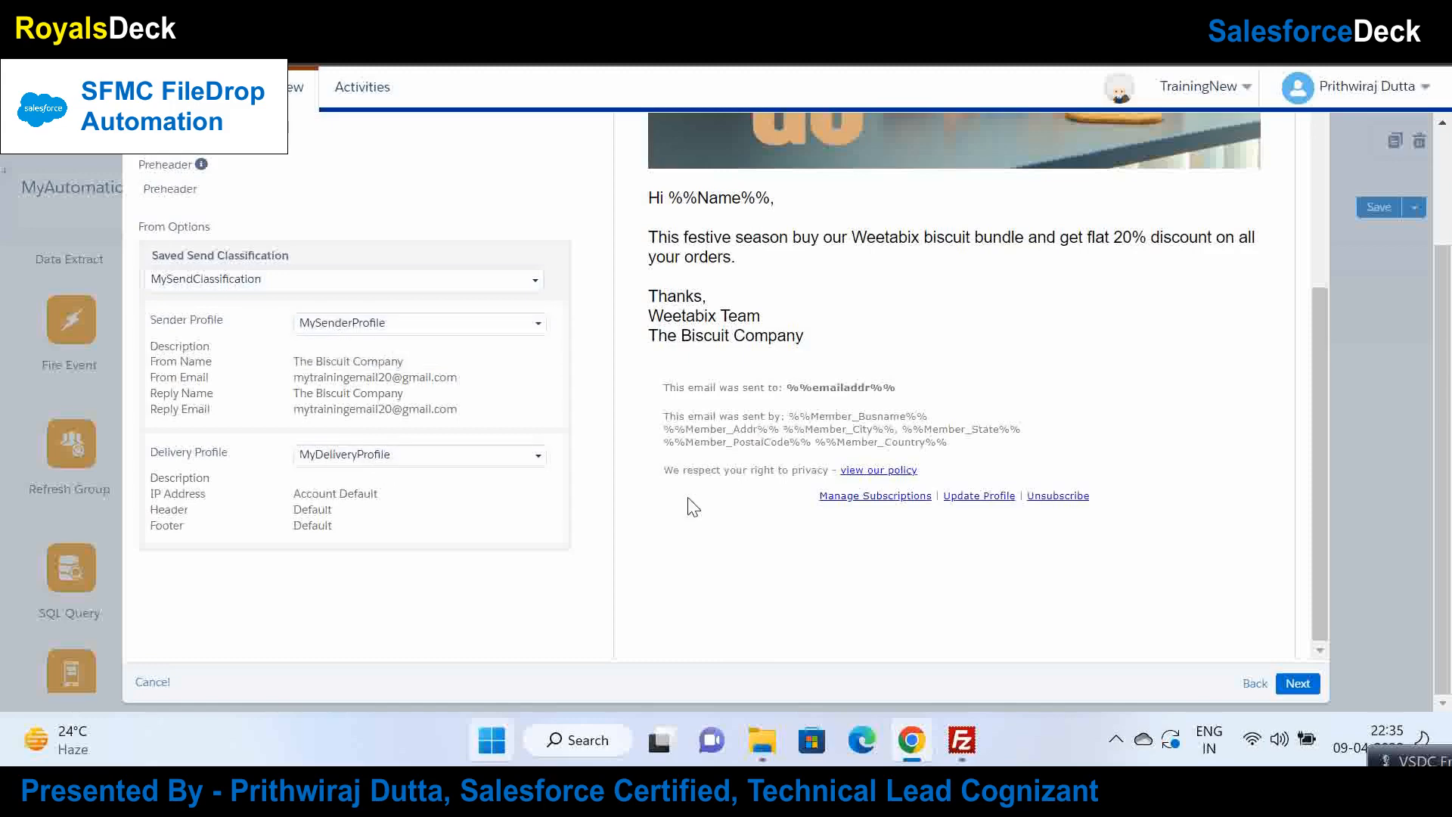
Step: Target MyDE2 from TestEmailSend with the All Subscribers publication list, then continue to delivery
click(1296, 684)
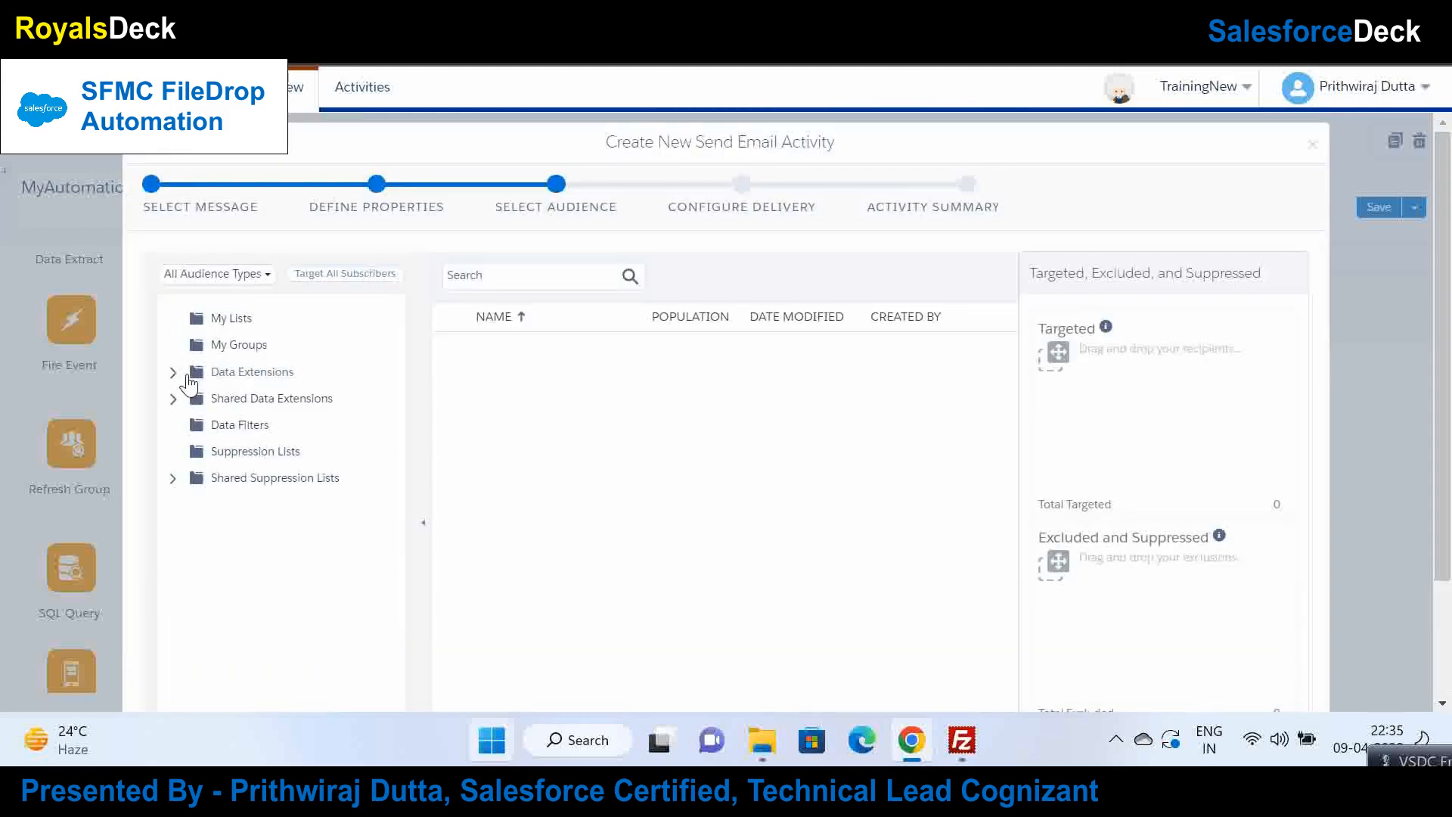
click(174, 373)
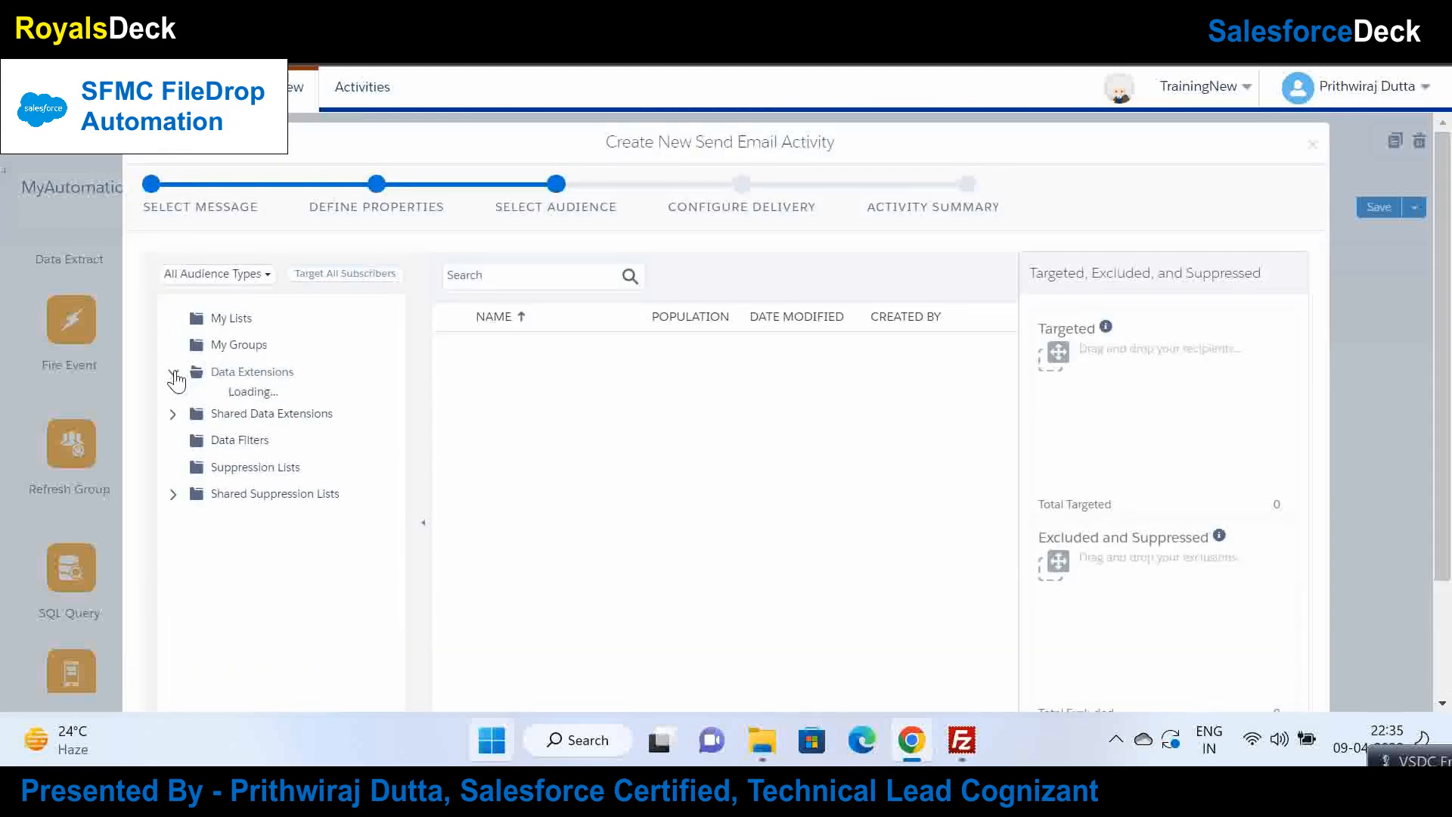
click(236, 398)
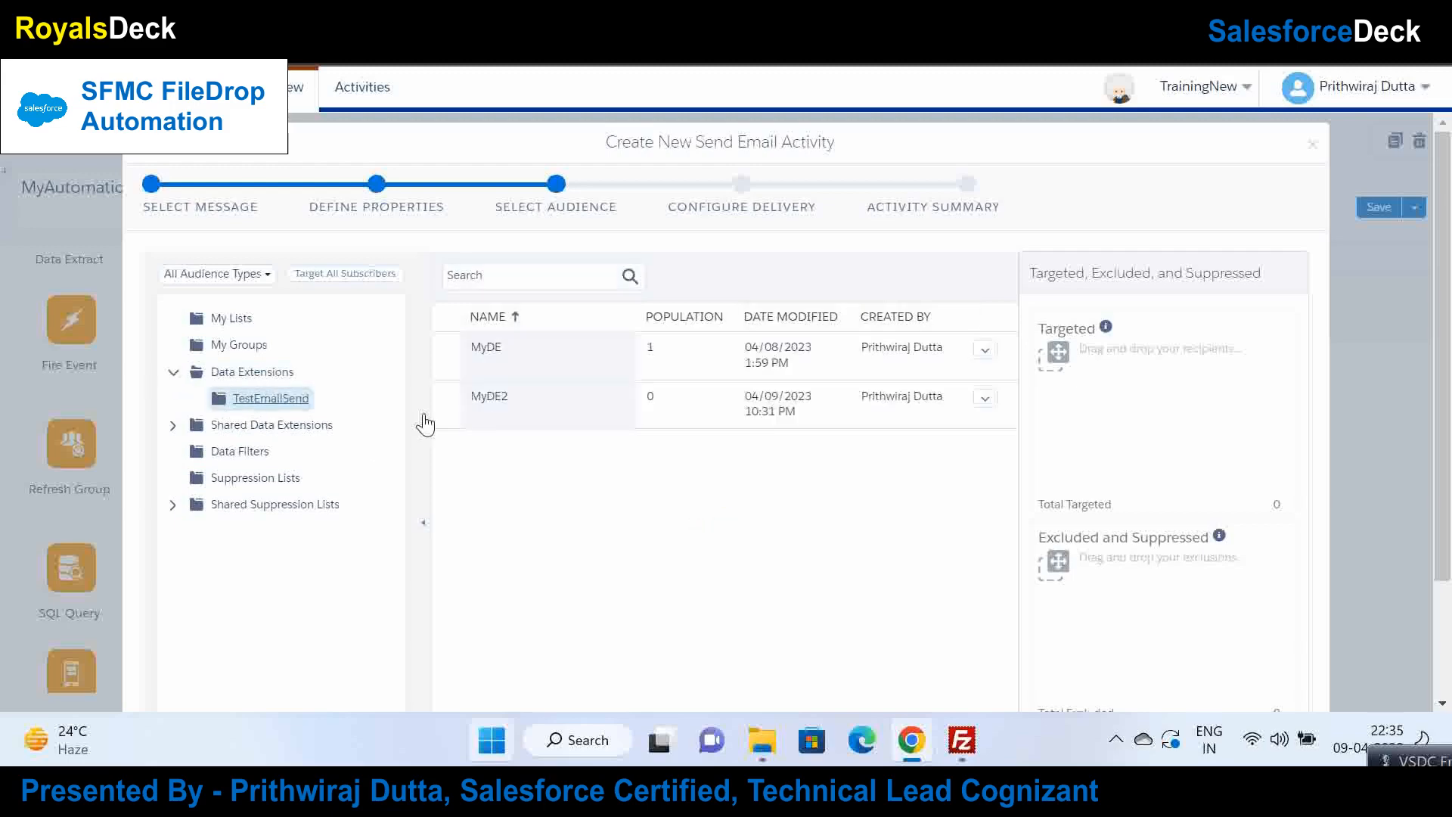
click(592, 397)
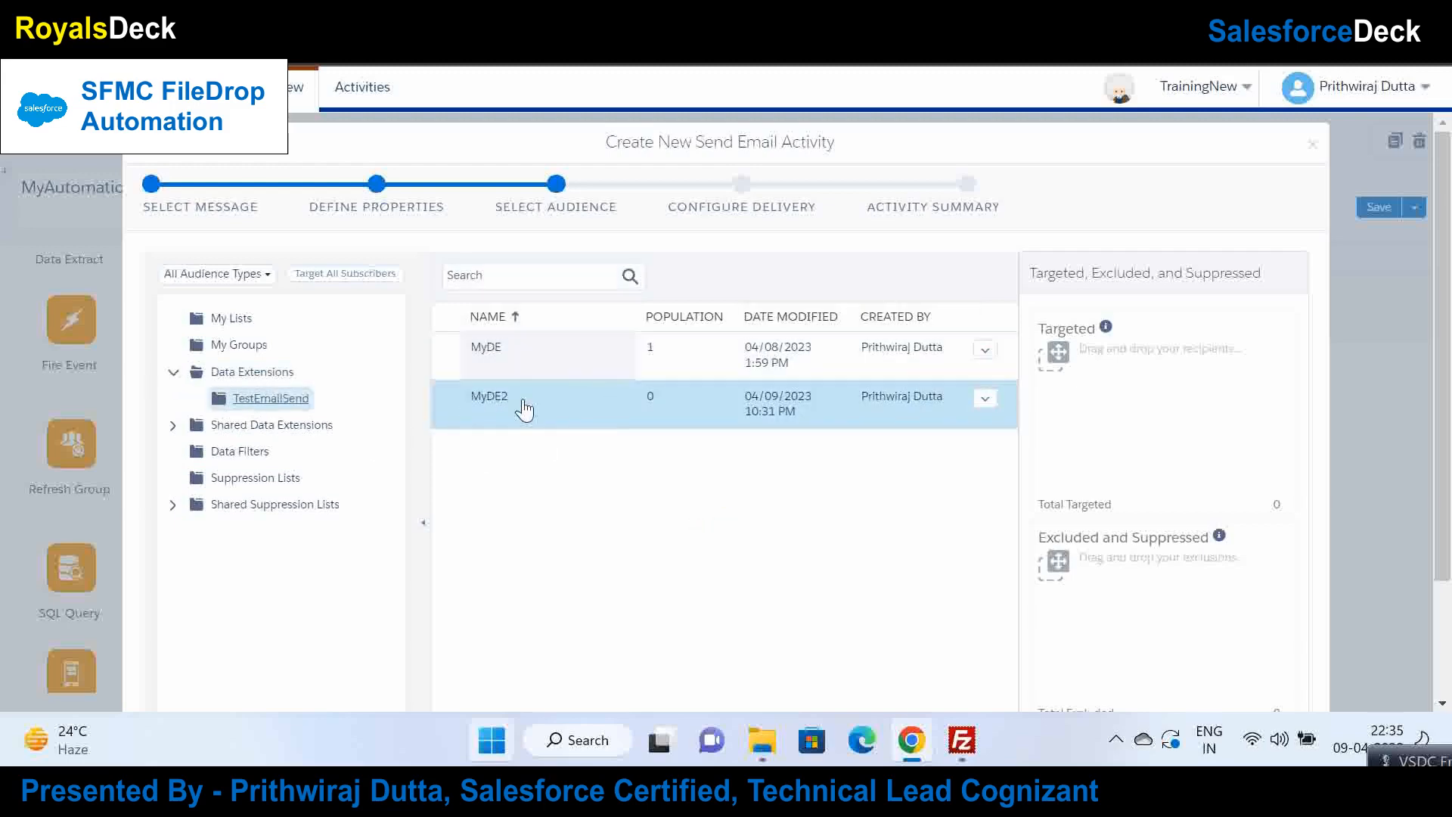
drag(600, 422, 1104, 385)
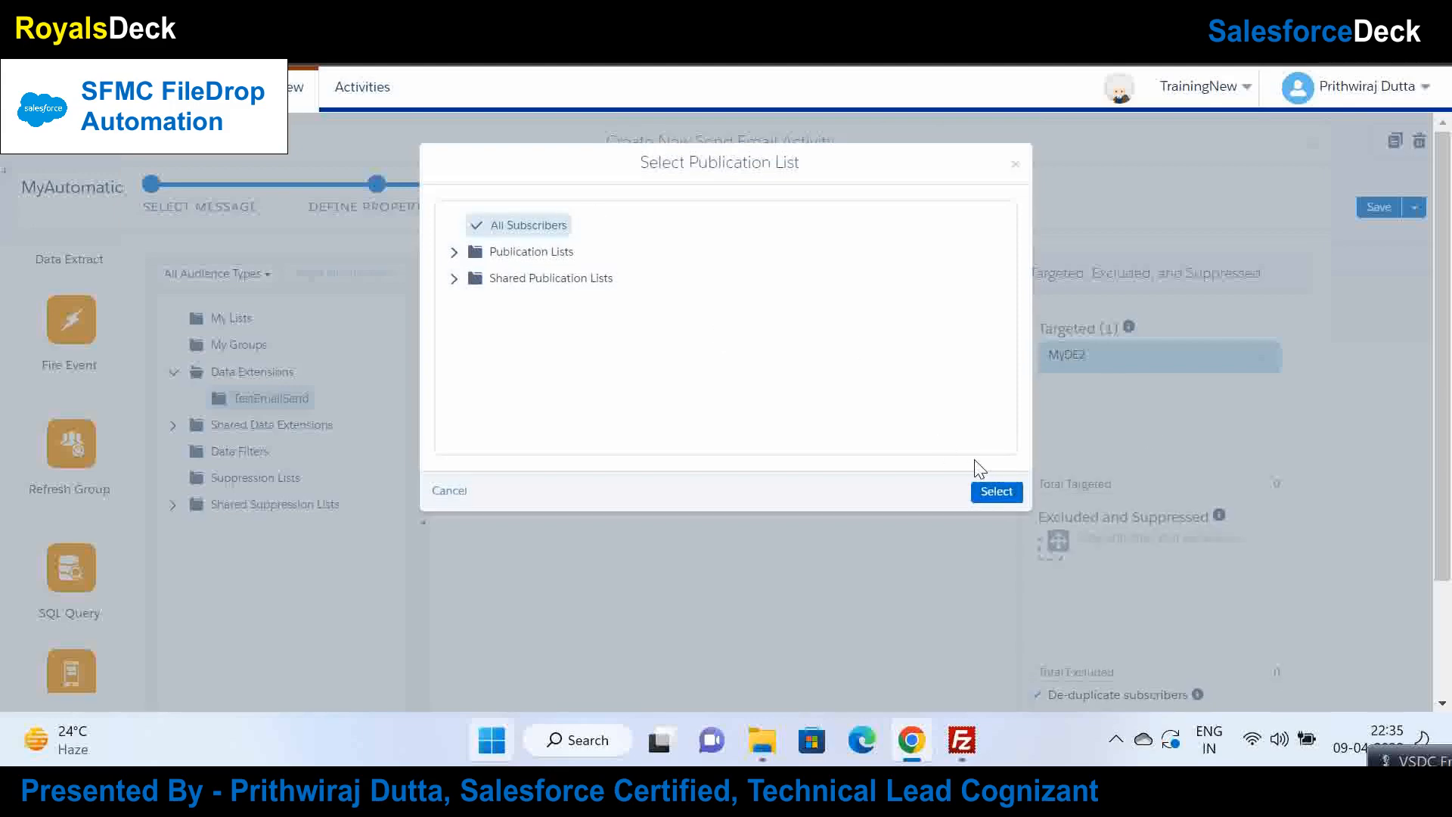
click(993, 491)
scroll(1135, 454, down, 2)
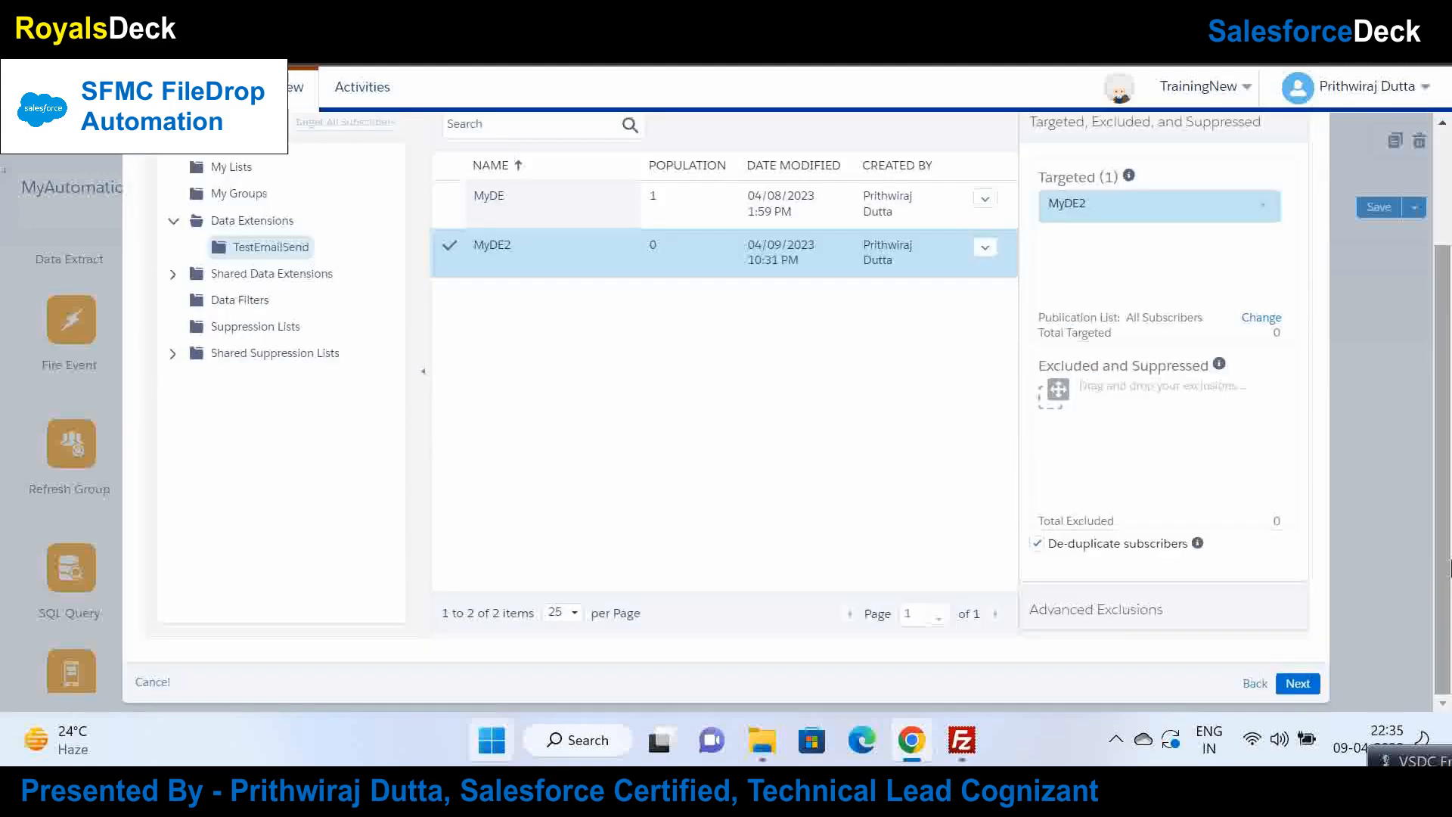
click(1288, 690)
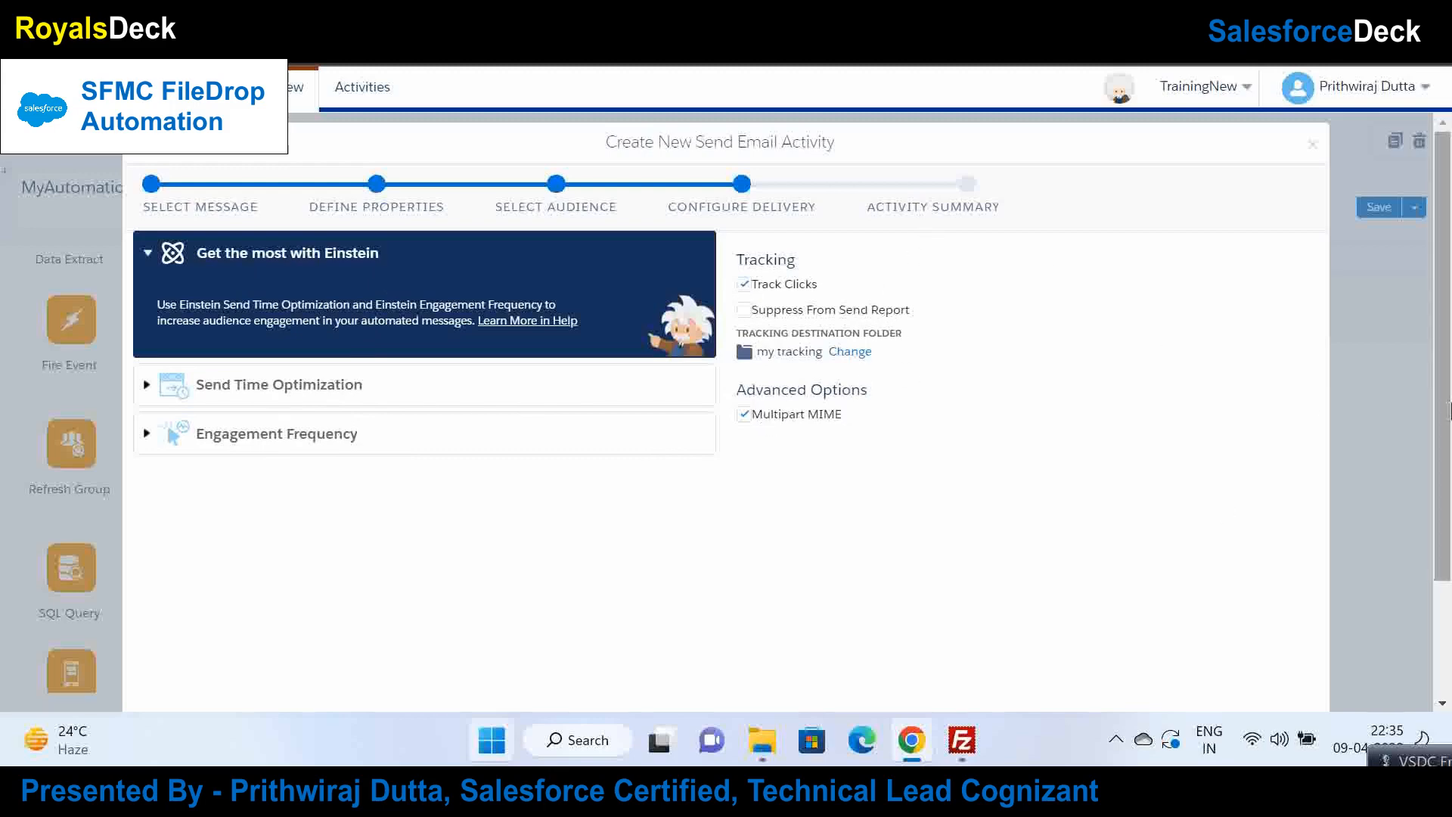
Step: Review the MyEmailSend activity summary and tick the confirmation that the information is correct
scroll(1285, 643, down, 2)
click(1298, 684)
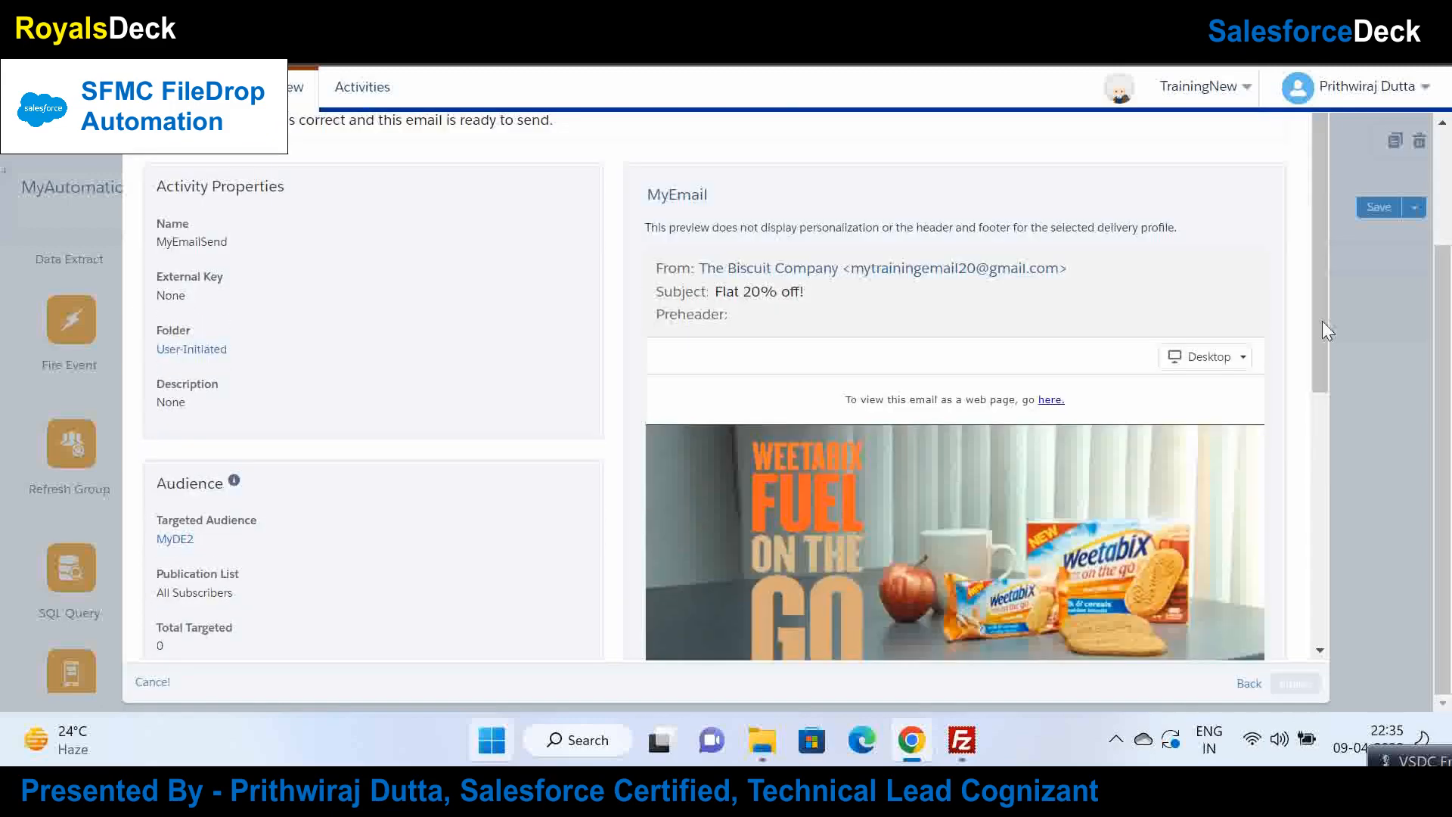
scroll(1320, 333, down, 1)
scroll(1320, 348, down, 1)
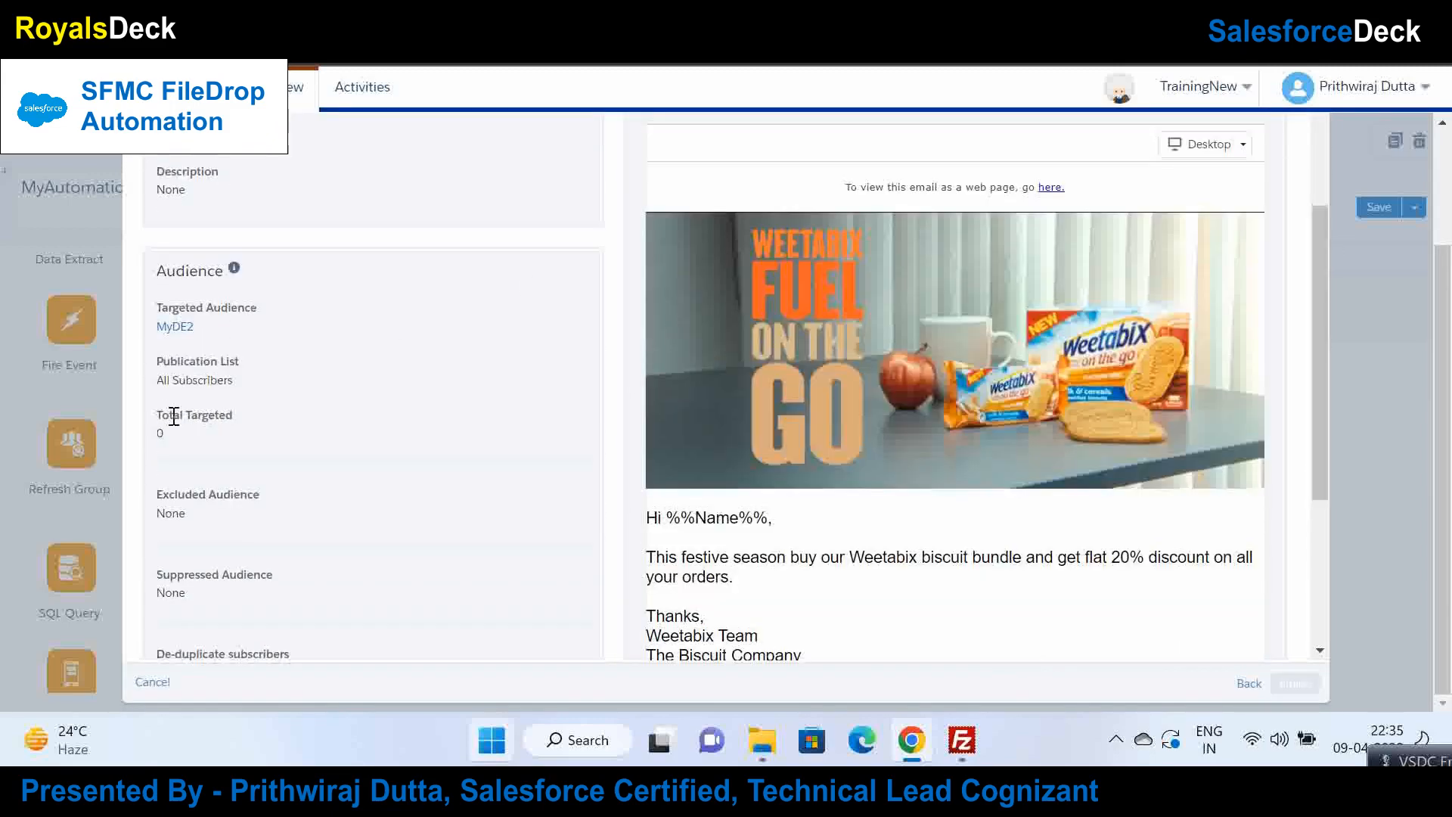
scroll(1316, 393, down, 3)
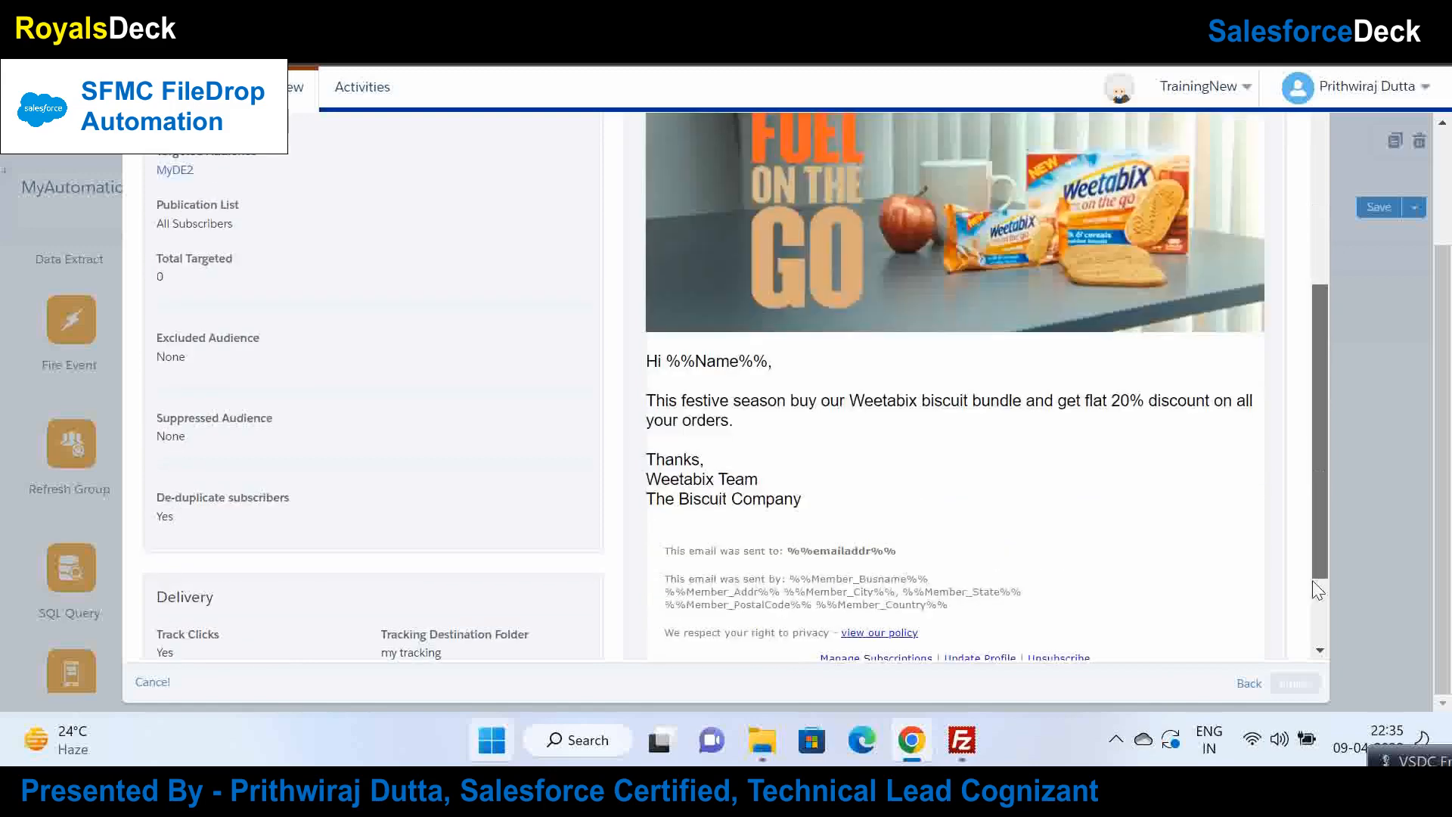
drag(1443, 530, 1443, 582)
drag(1322, 525, 1318, 250)
drag(1450, 341, 1450, 220)
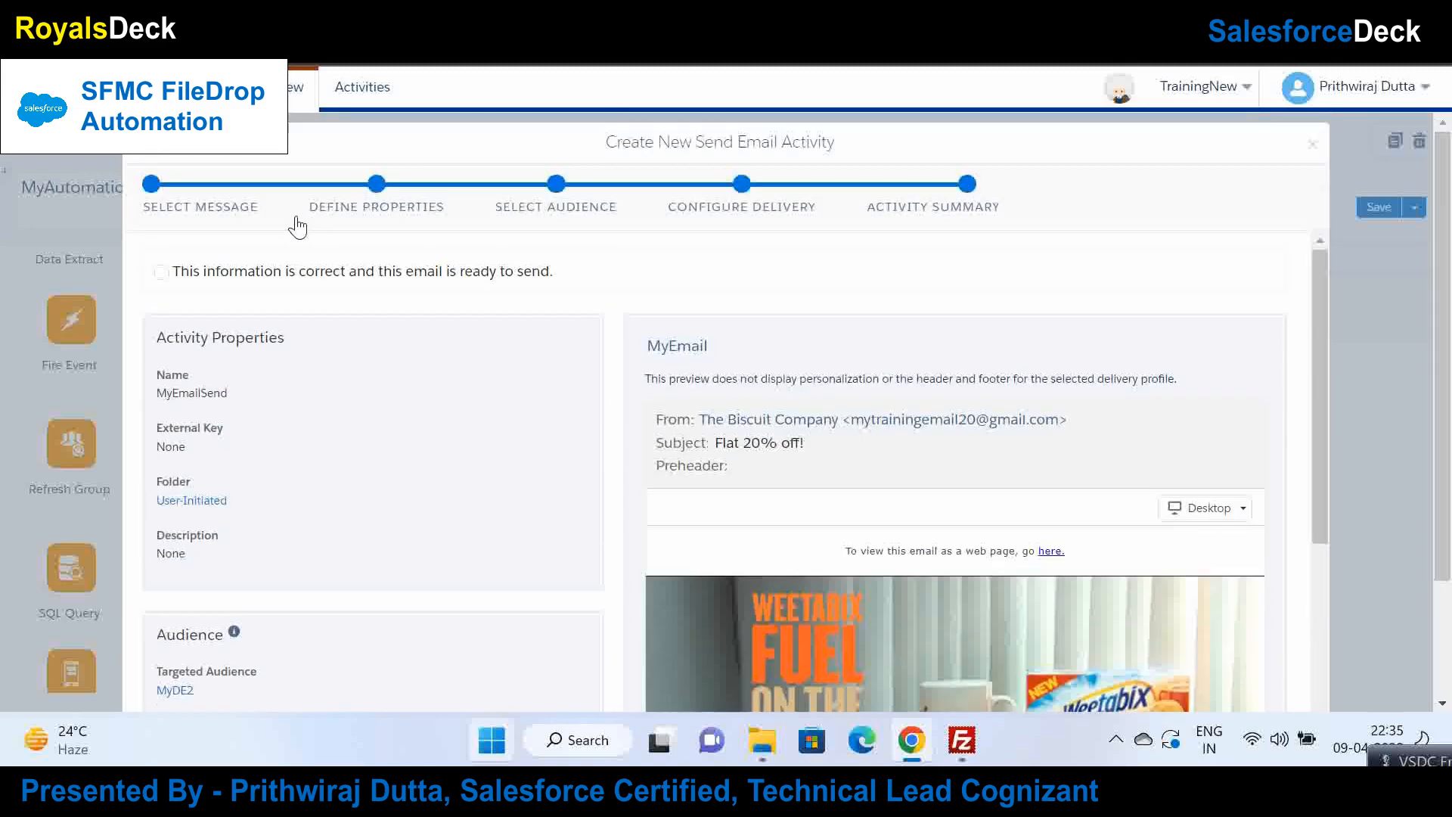
click(182, 273)
drag(1443, 355, 1443, 469)
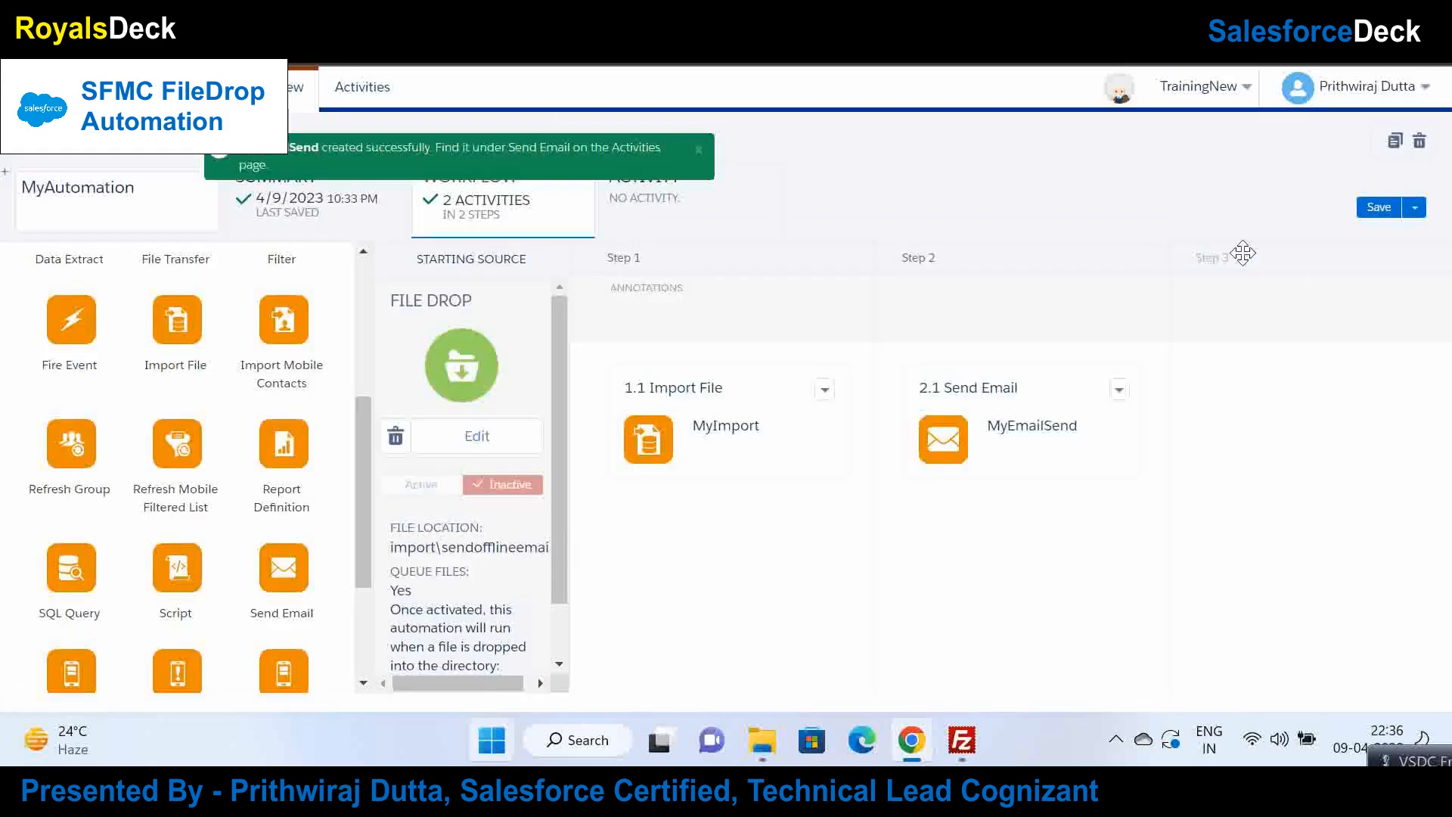
Step: Save MyAutomation, activate its File Drop trigger, and save it again
click(1394, 208)
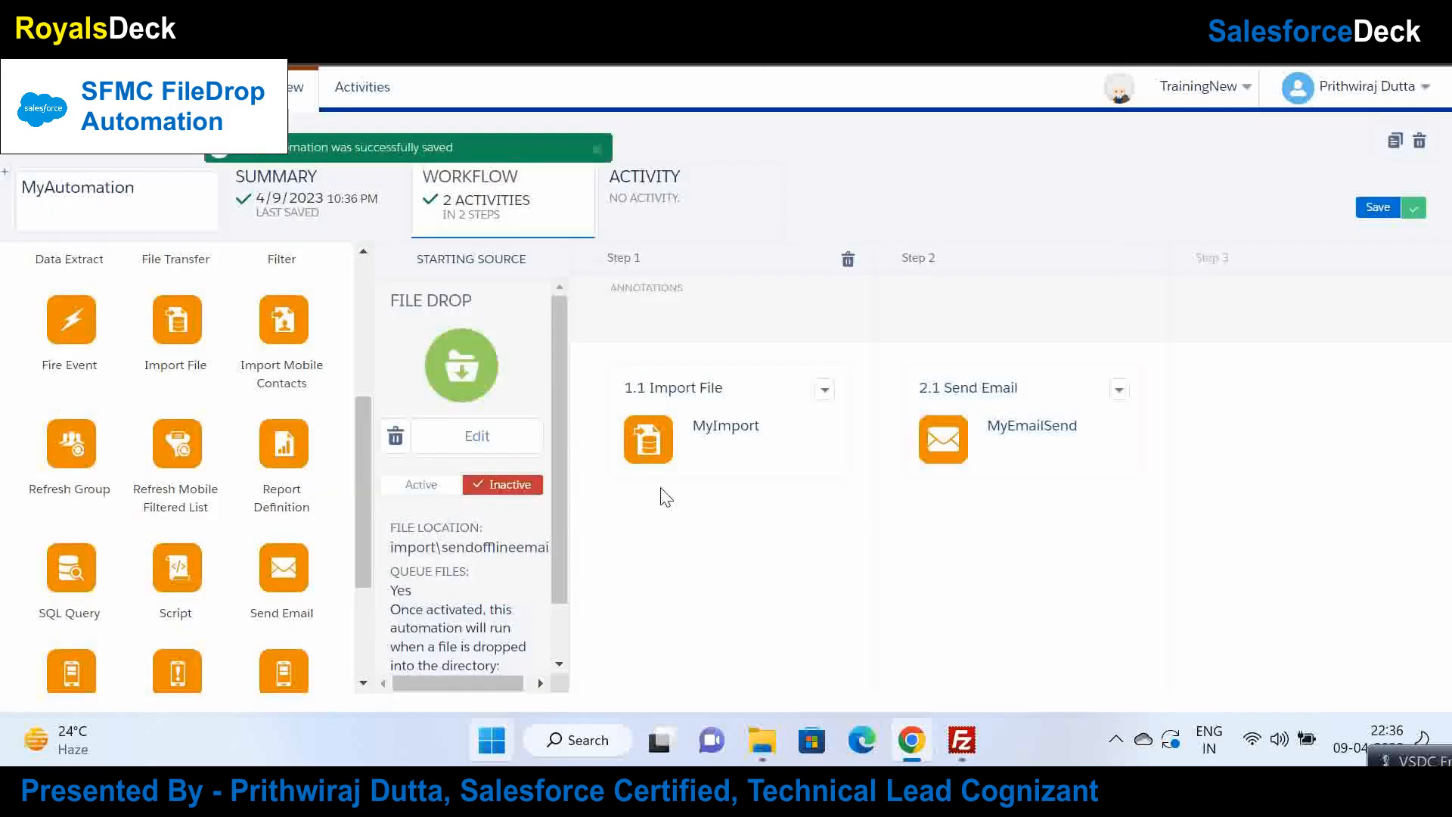
click(436, 487)
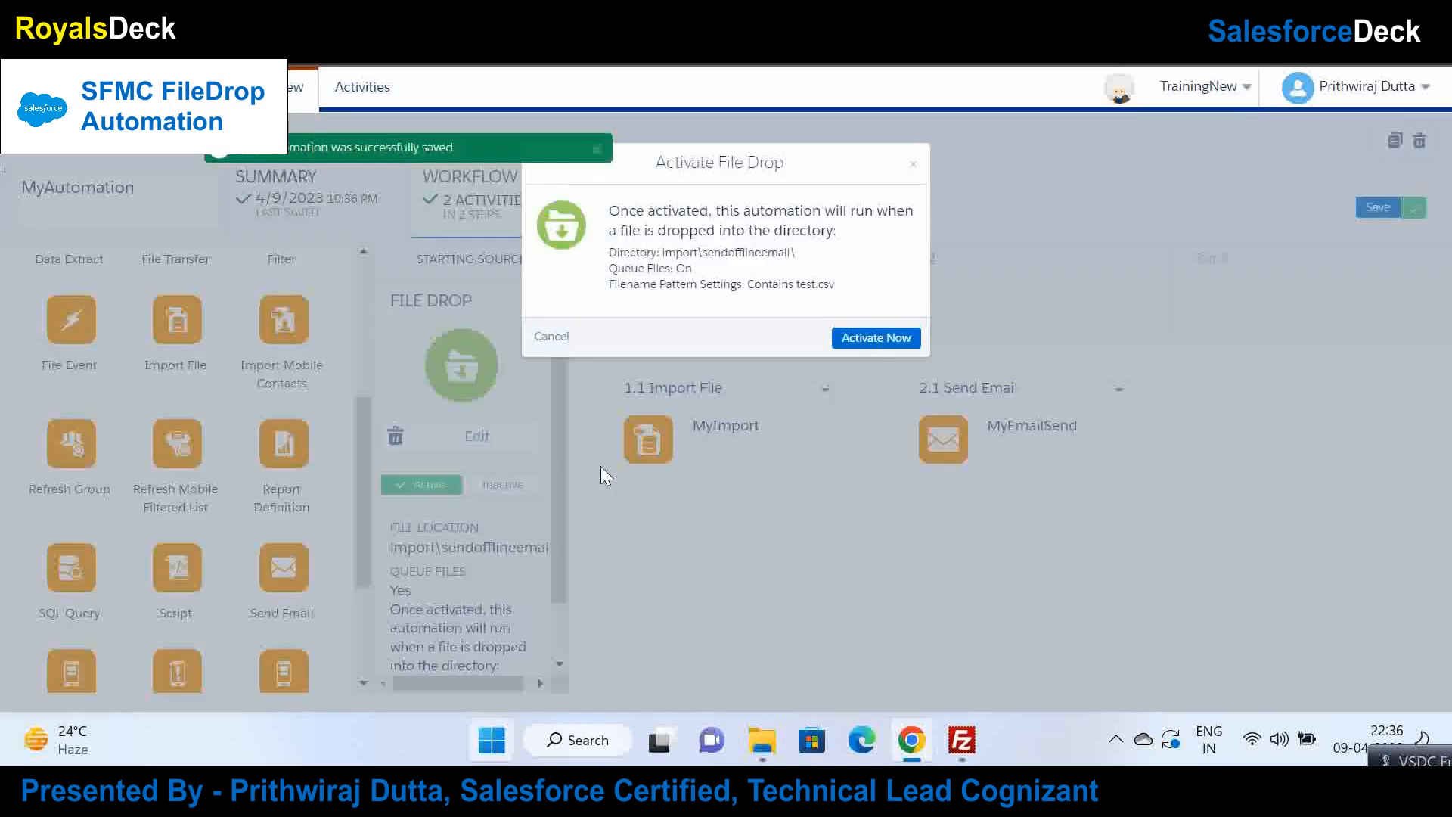
click(860, 338)
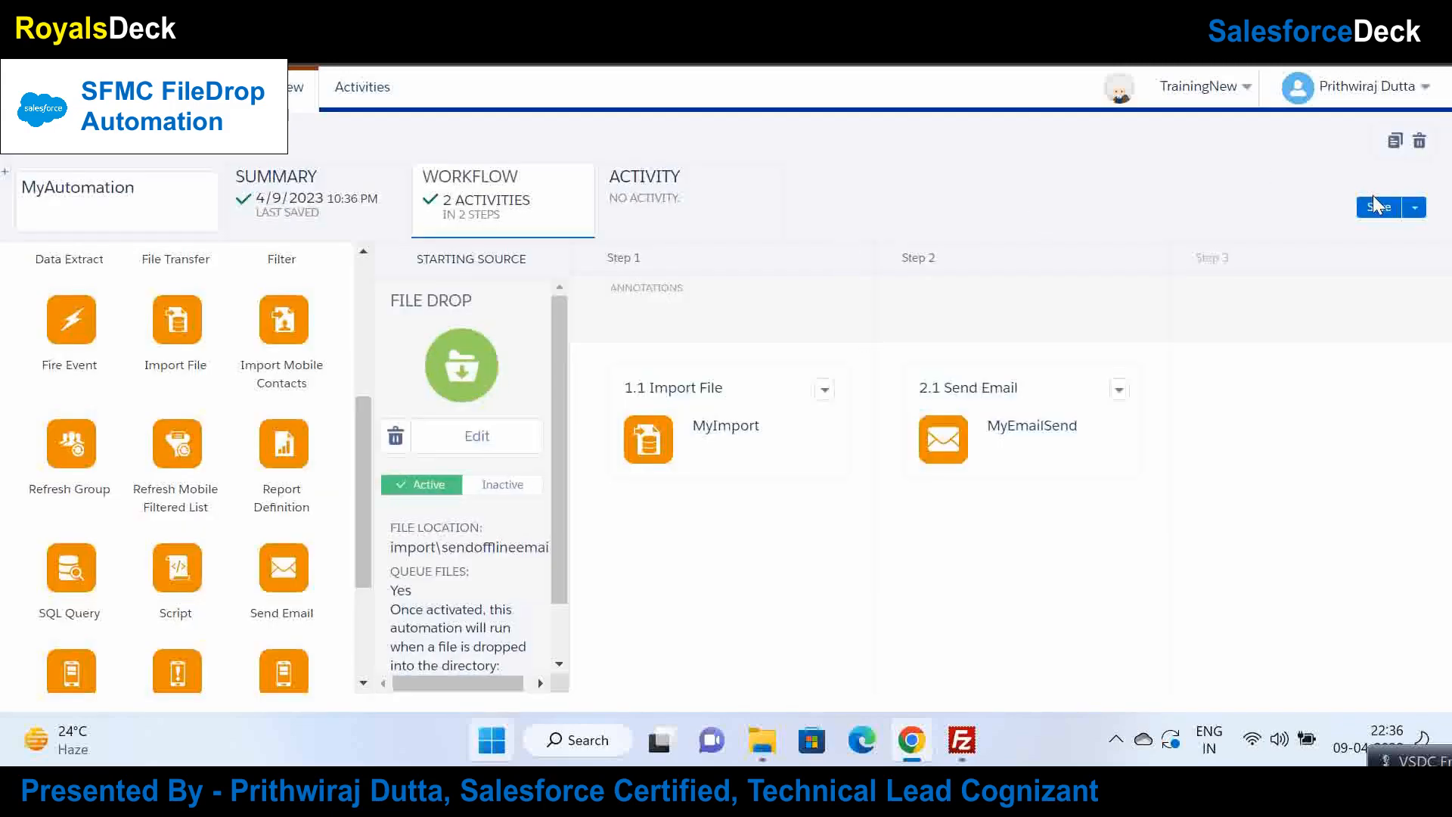
click(1378, 207)
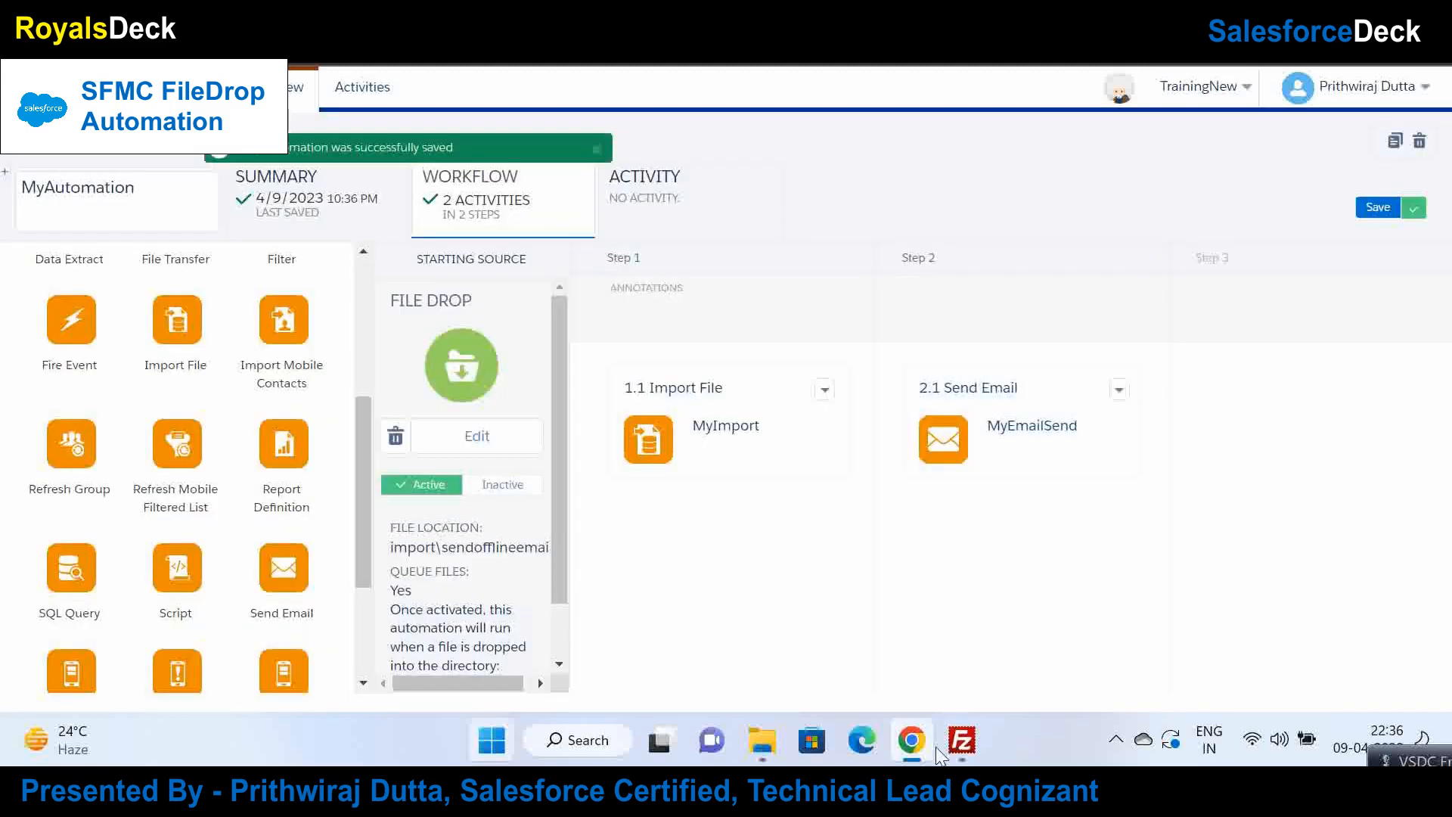
click(962, 741)
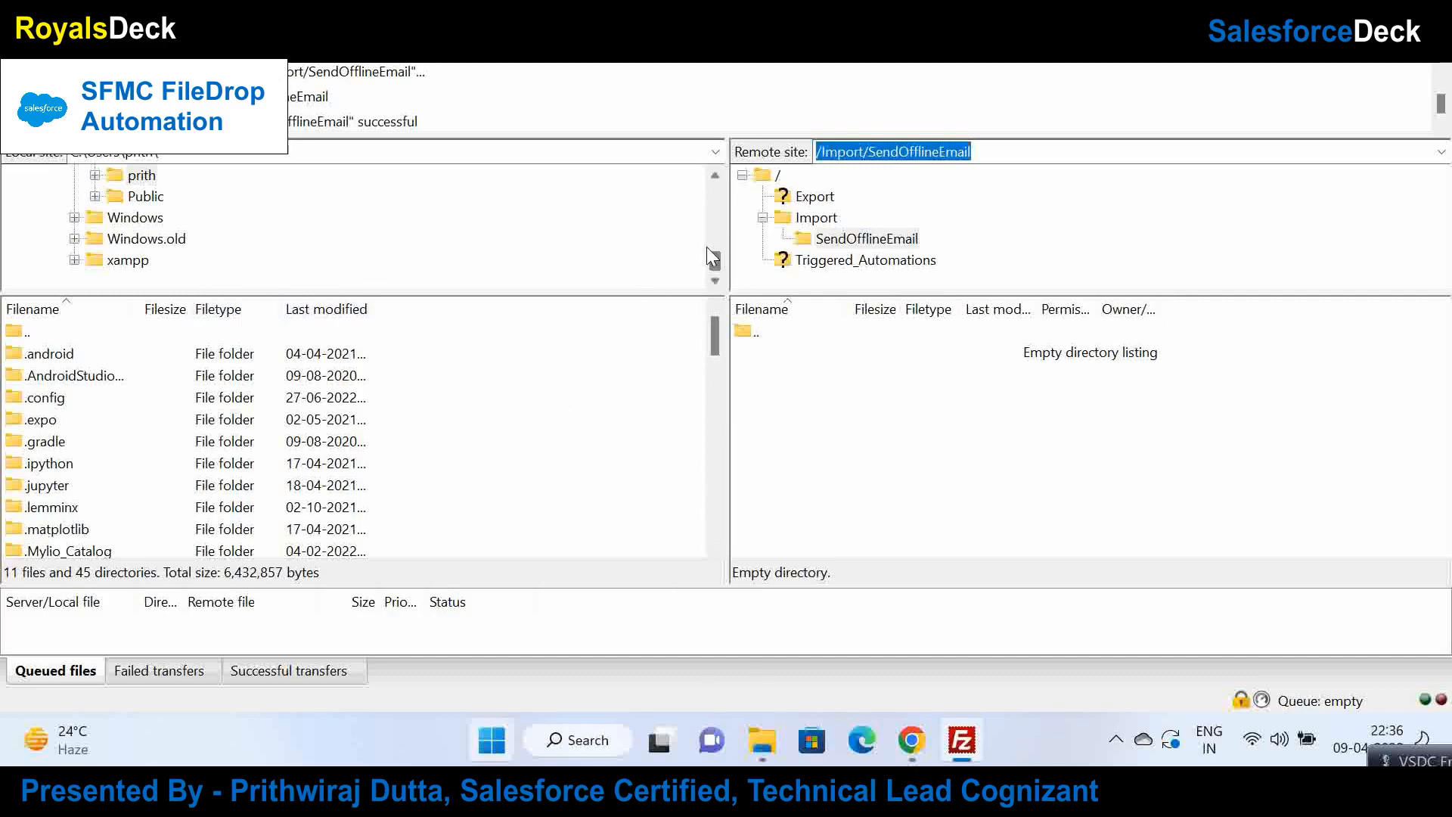
Step: Copy the user's Downloads folder path from File Explorer under C:\Users
mouse_move(716, 251)
mouse_down()
mouse_move(716, 219)
mouse_move(716, 248)
mouse_up()
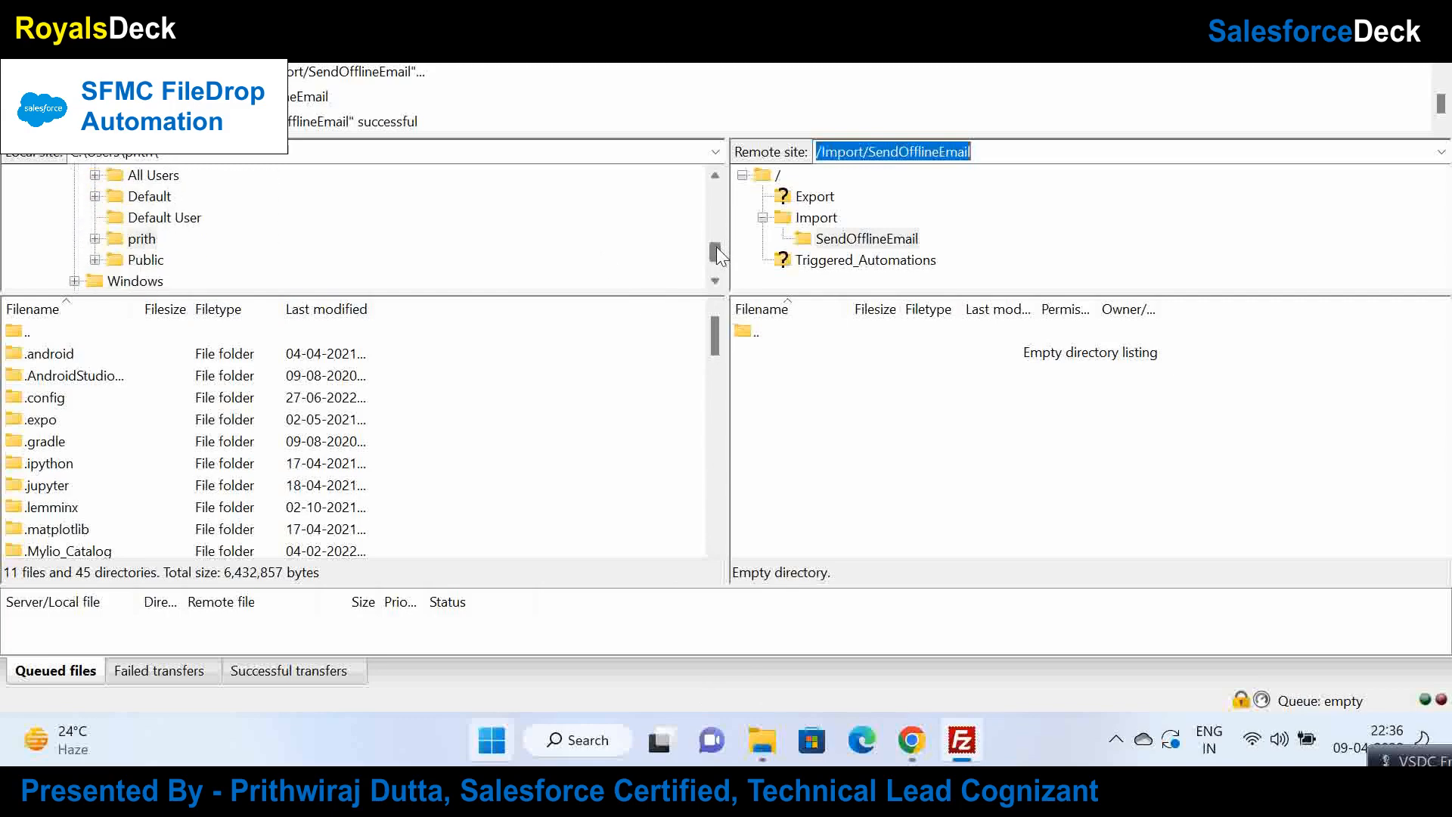
click(87, 240)
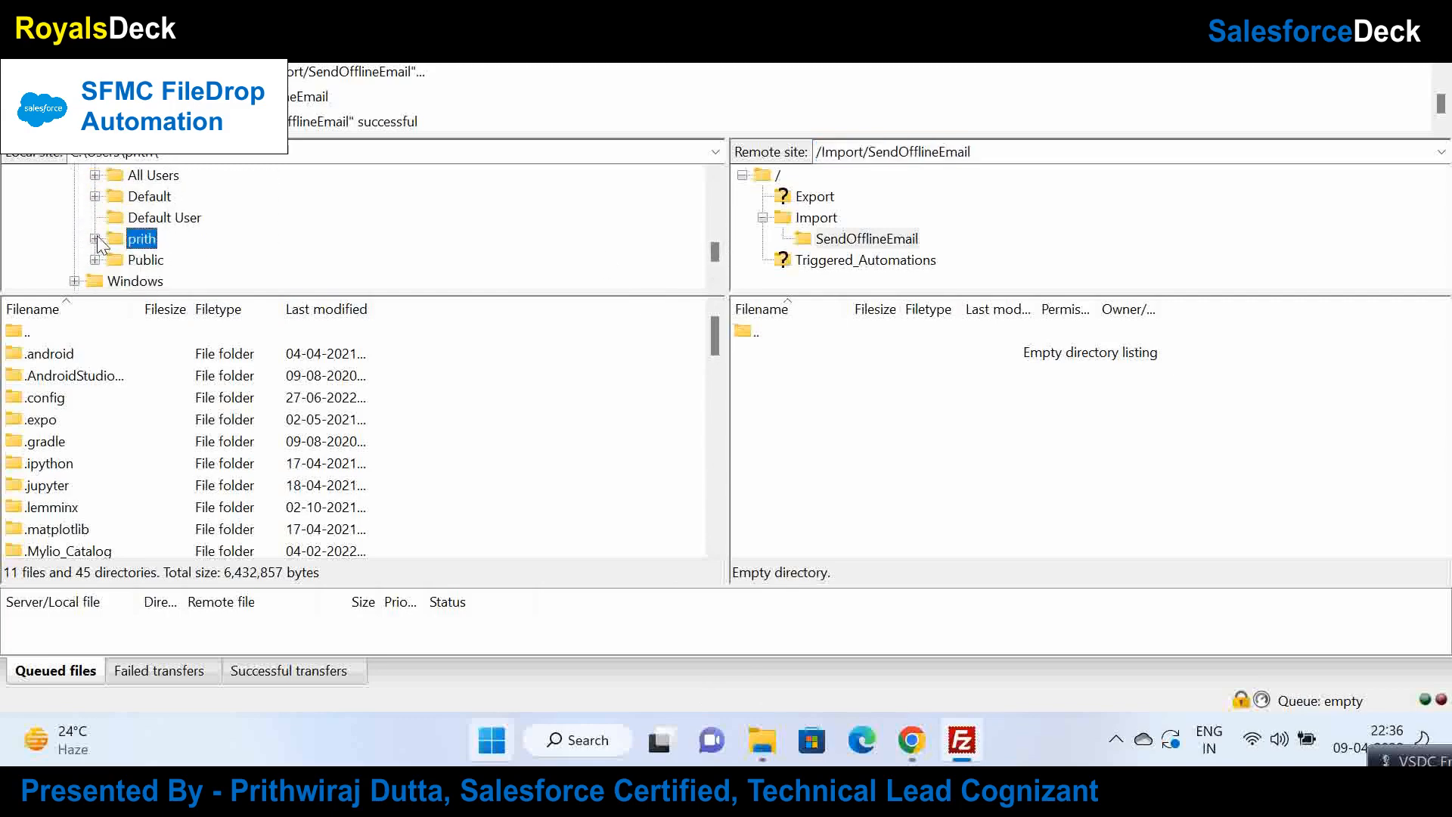
click(96, 238)
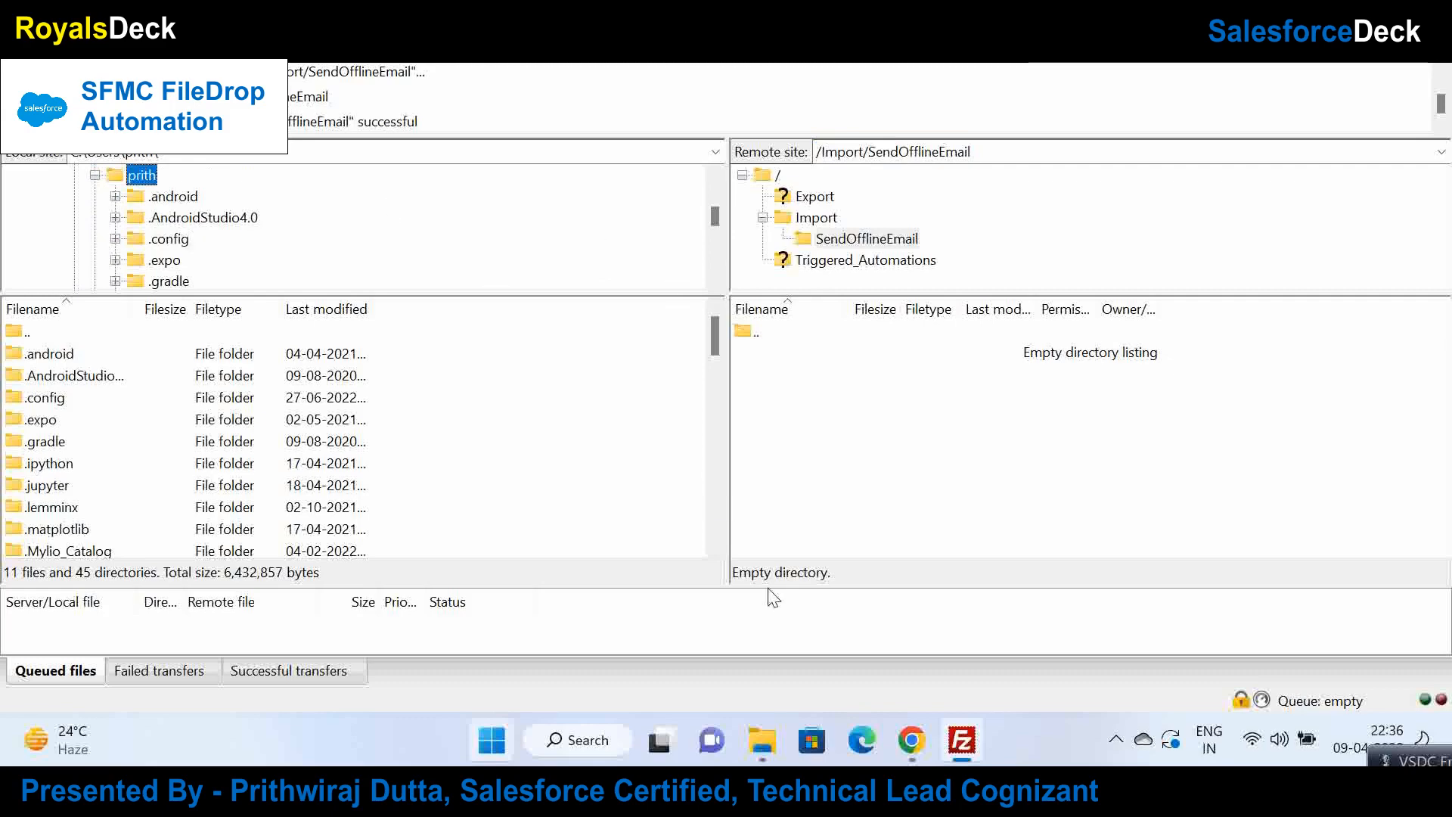
click(762, 740)
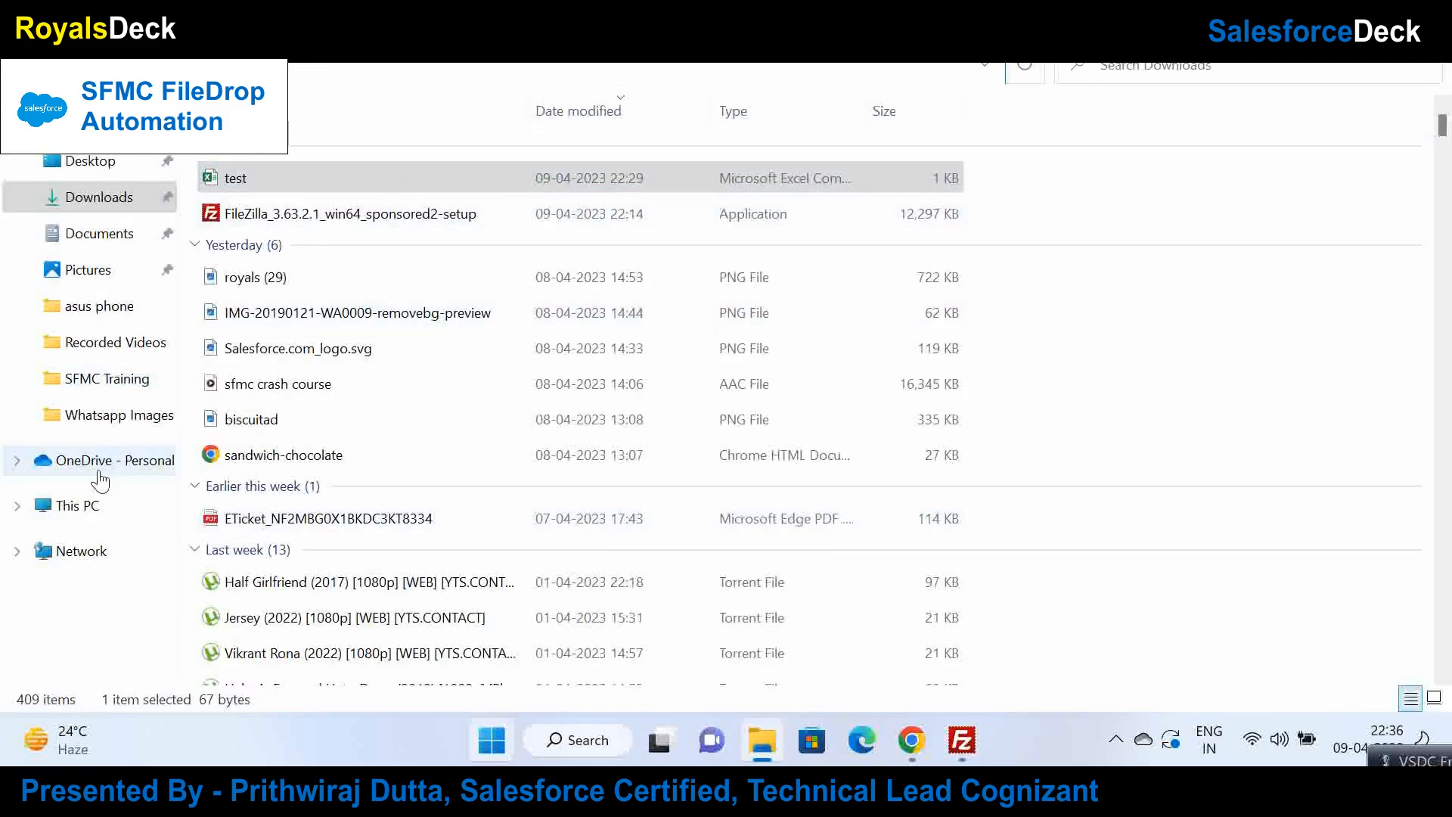
click(88, 505)
click(270, 315)
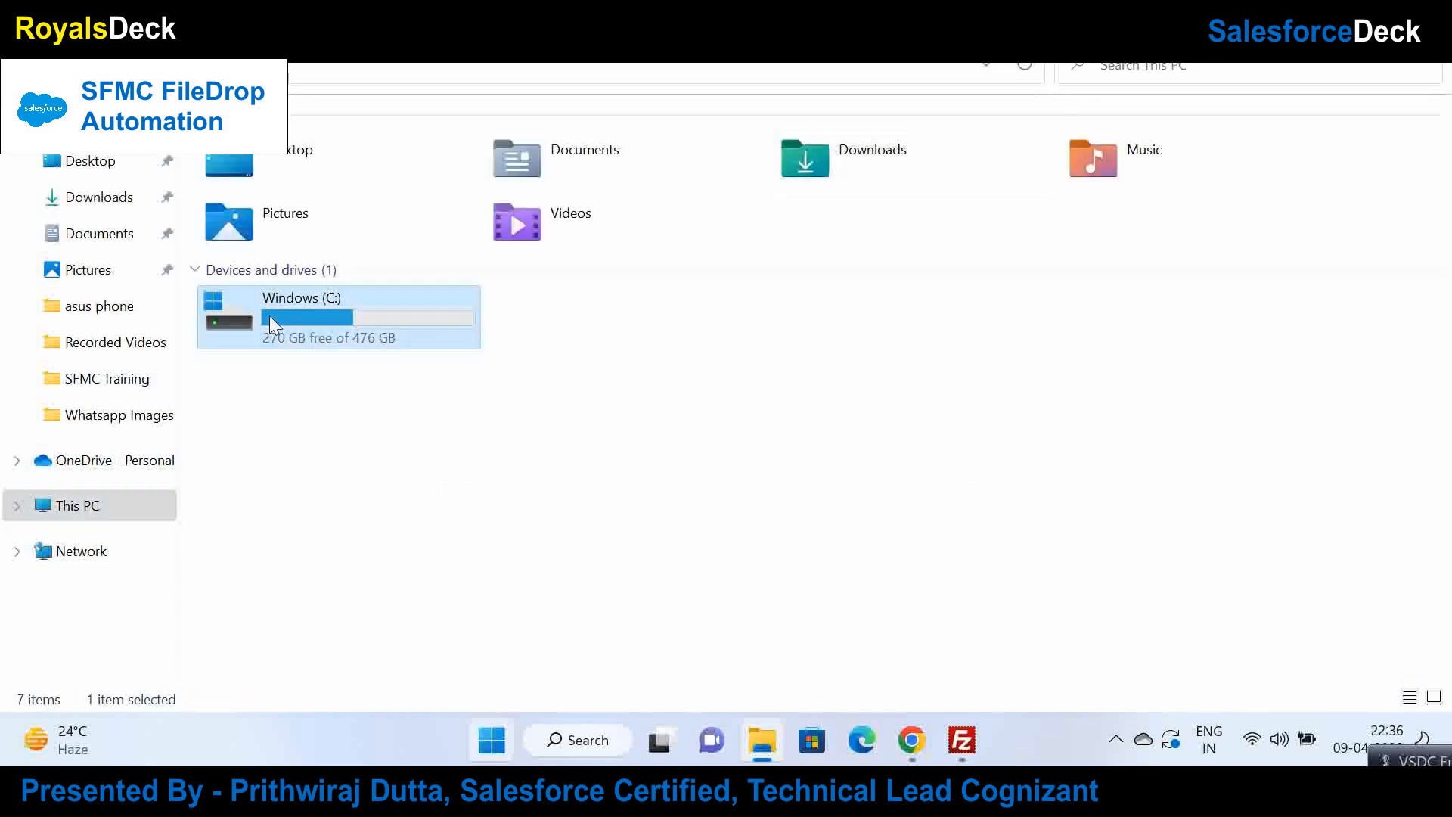
double_click(269, 316)
click(265, 362)
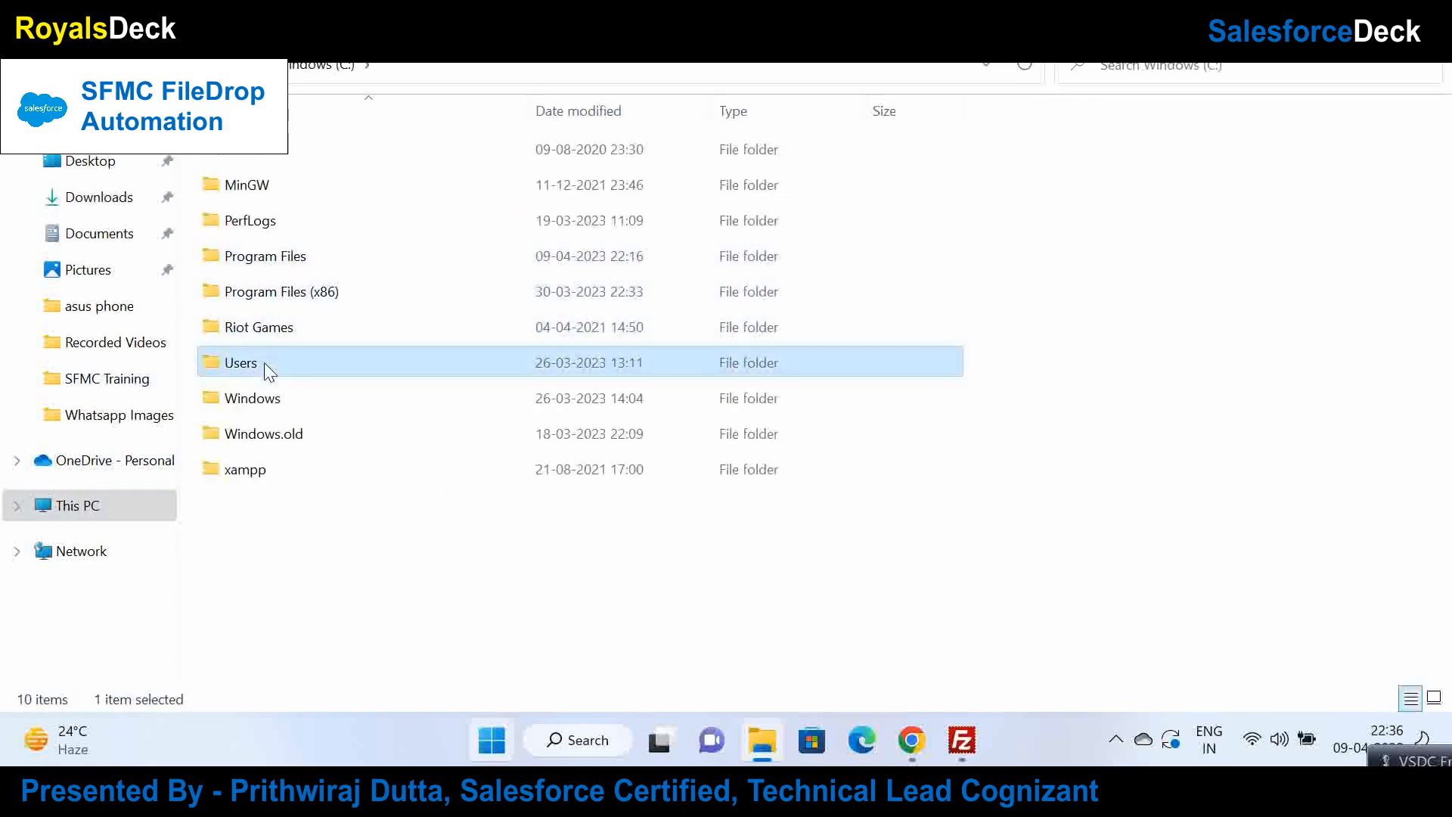
double_click(265, 361)
double_click(290, 155)
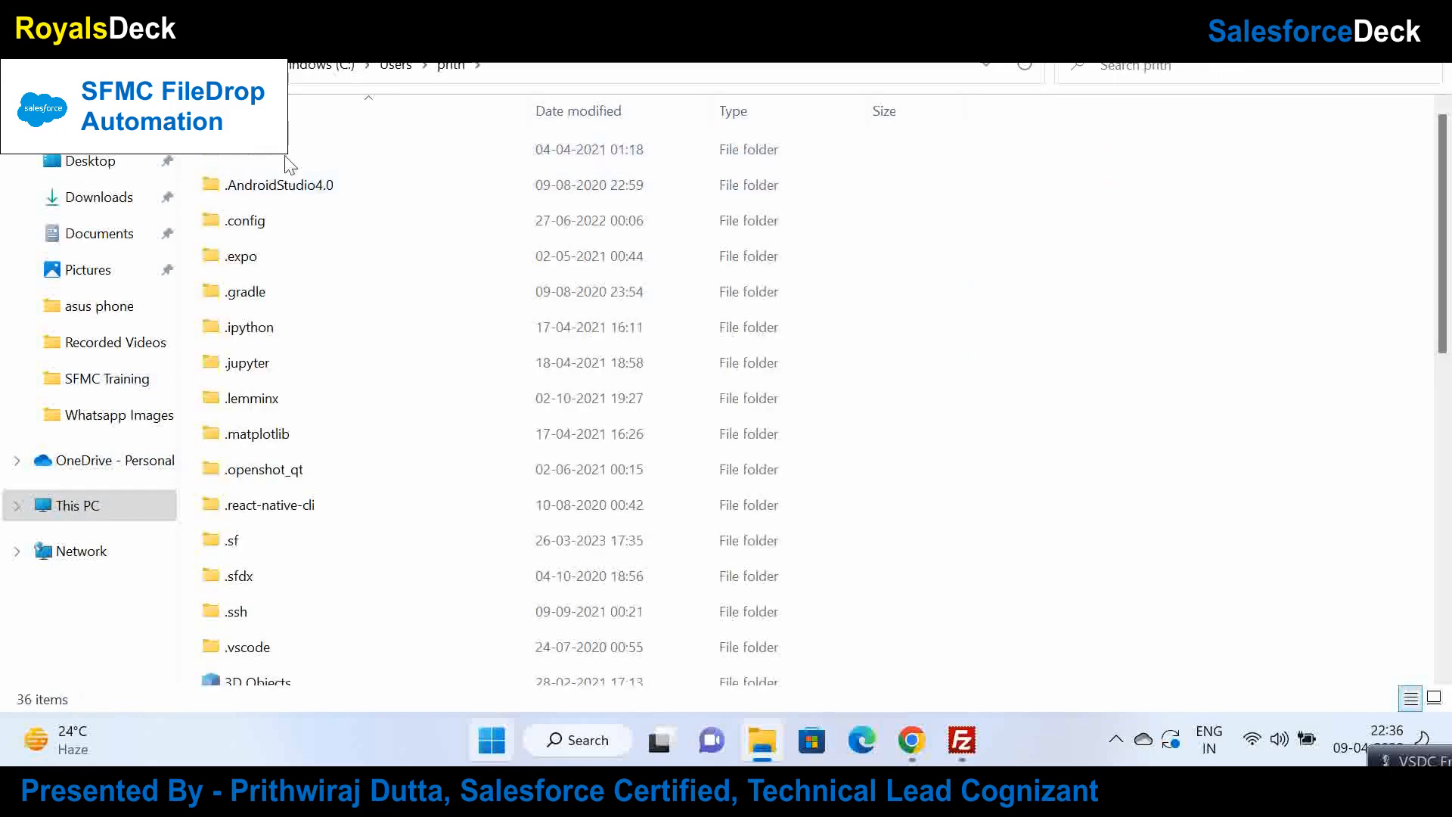
click(369, 318)
key(d)
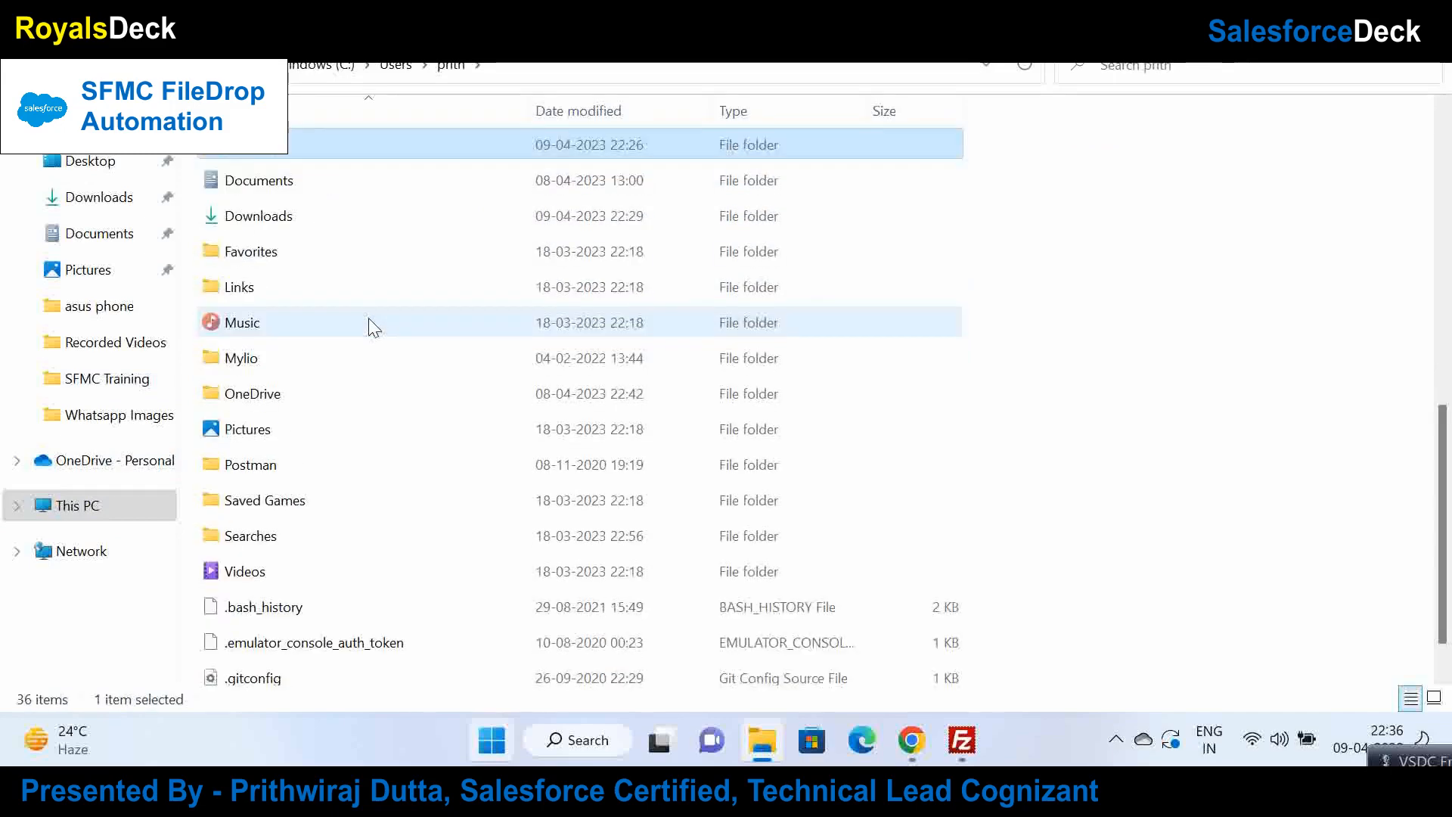
double_click(304, 221)
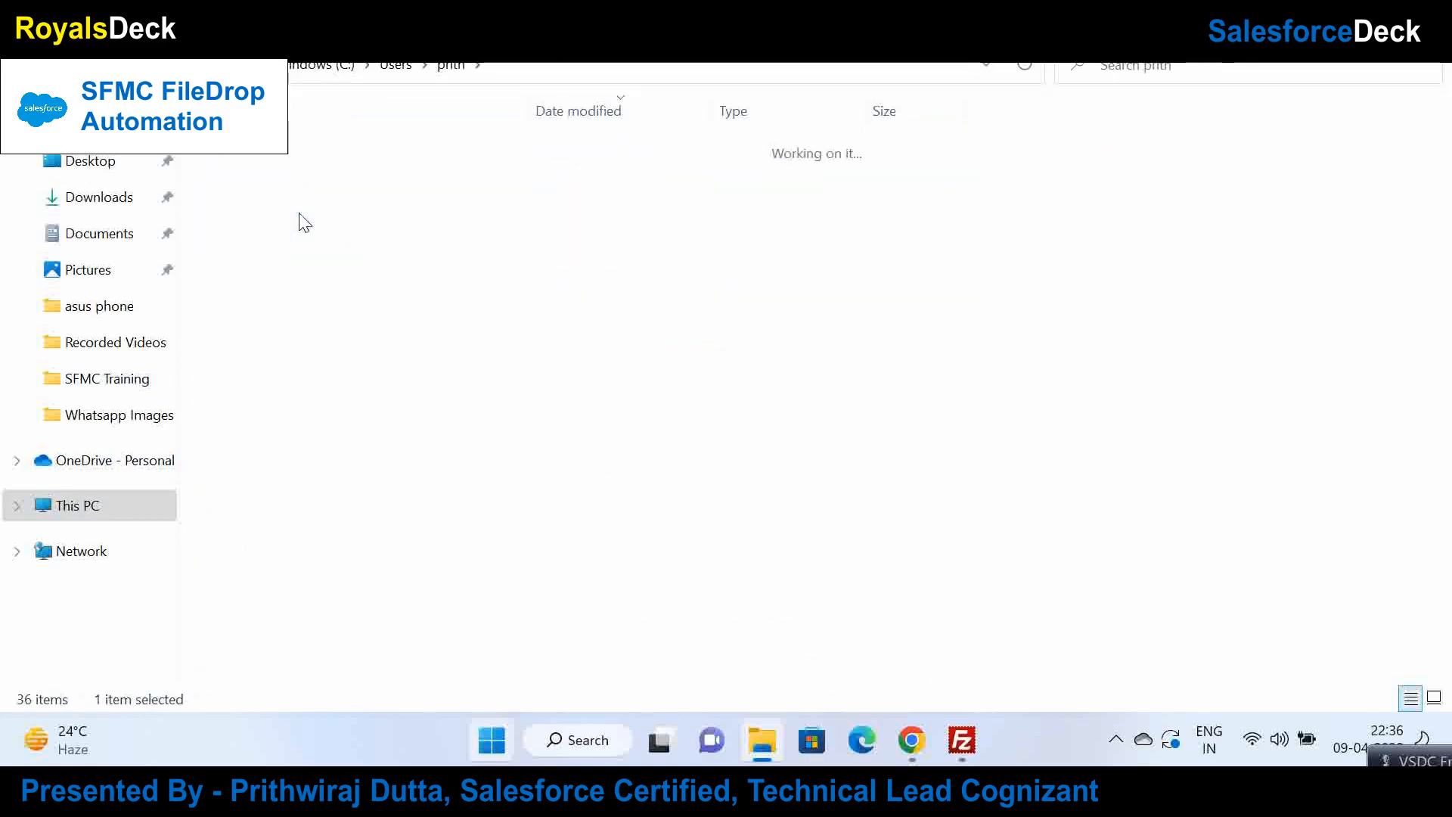
click(639, 68)
key(ctrl+c)
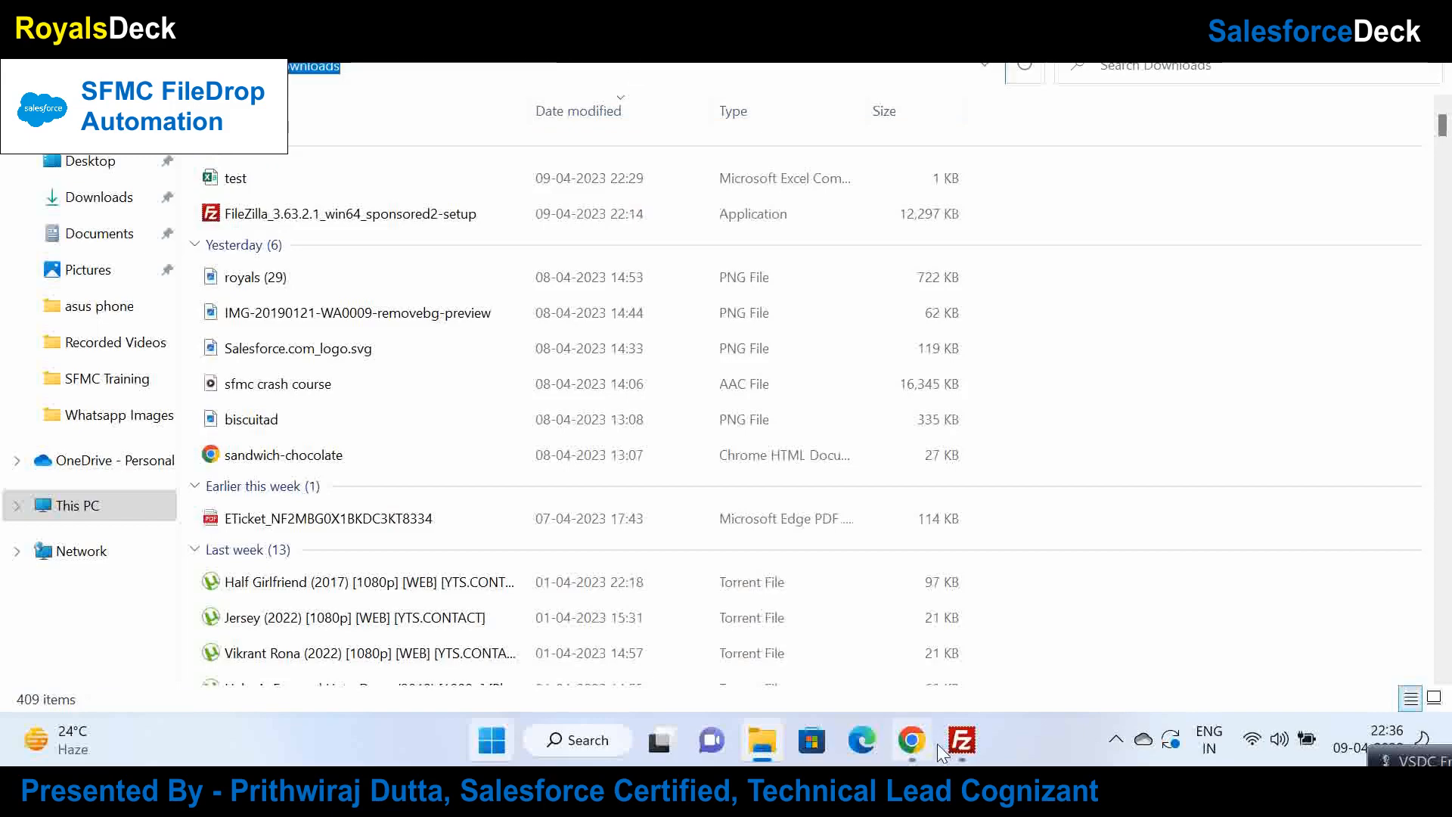
Step: Point FileZilla's Local site at the Downloads folder using the copied path
click(961, 741)
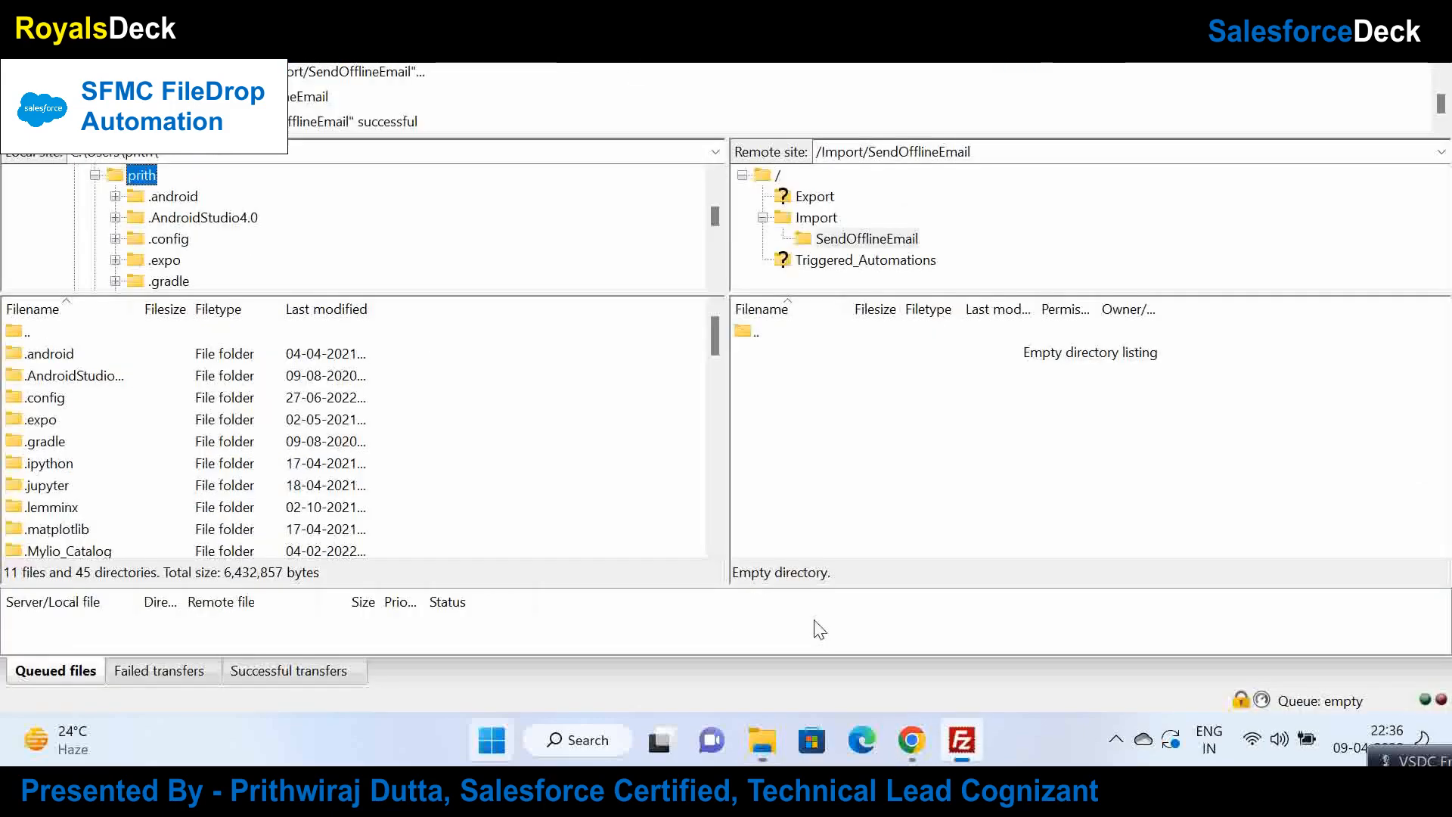
click(351, 152)
key(ctrl+v)
key(Return)
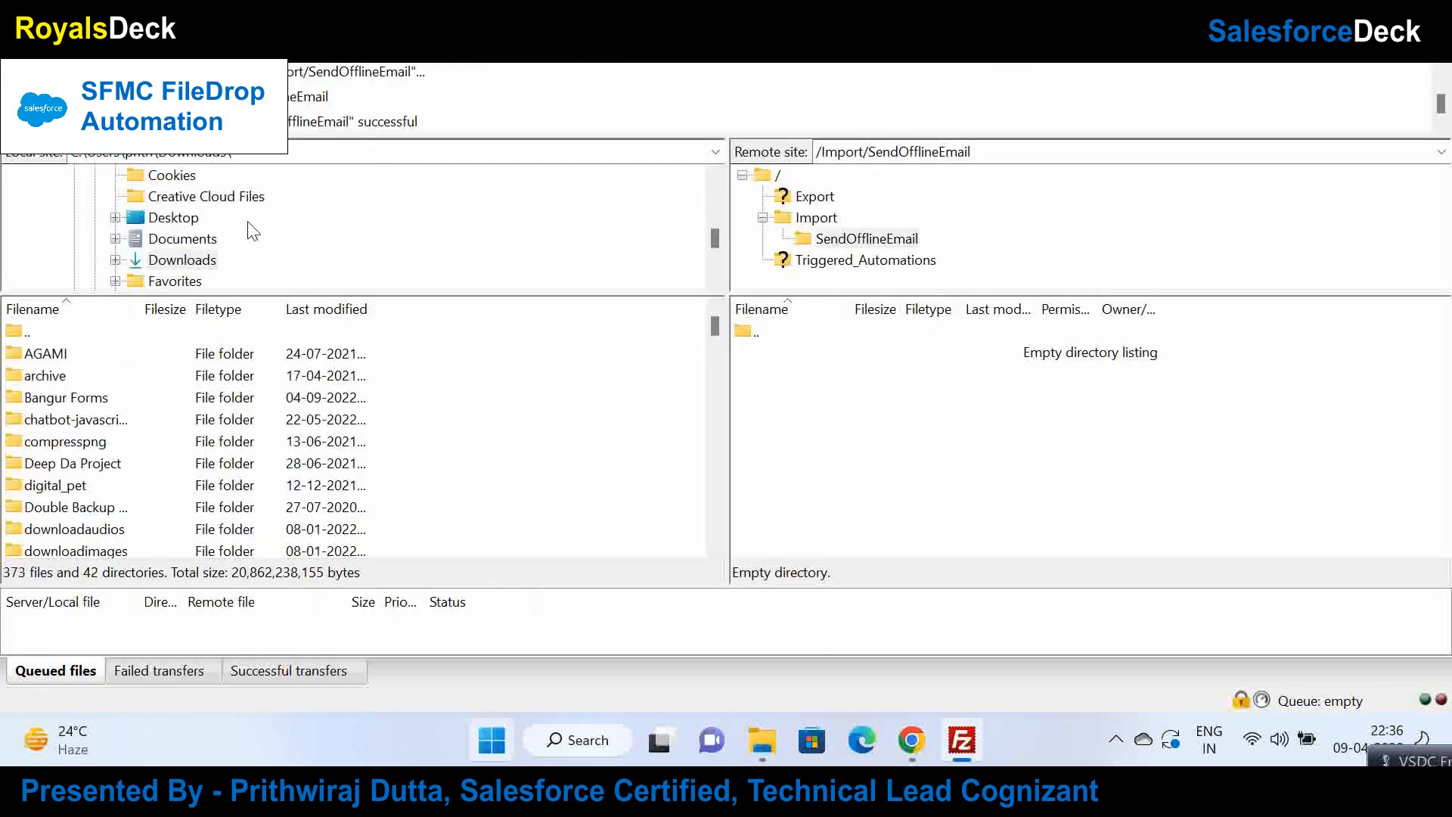
Step: Drag test.csv from local Downloads onto the remote /Import/SendOfflineEmail folder
scroll(714, 225, up, 2)
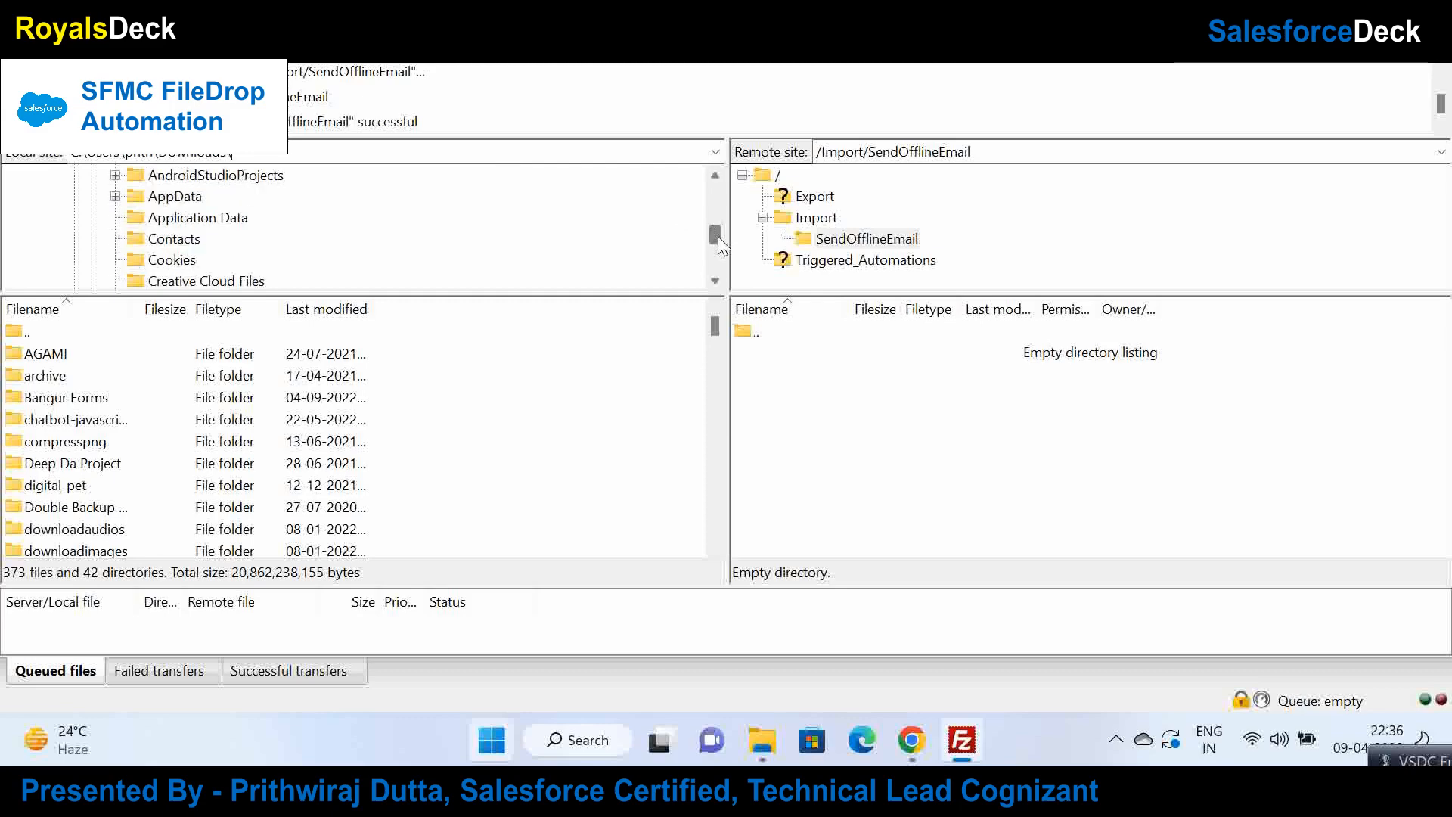
drag(718, 236, 724, 279)
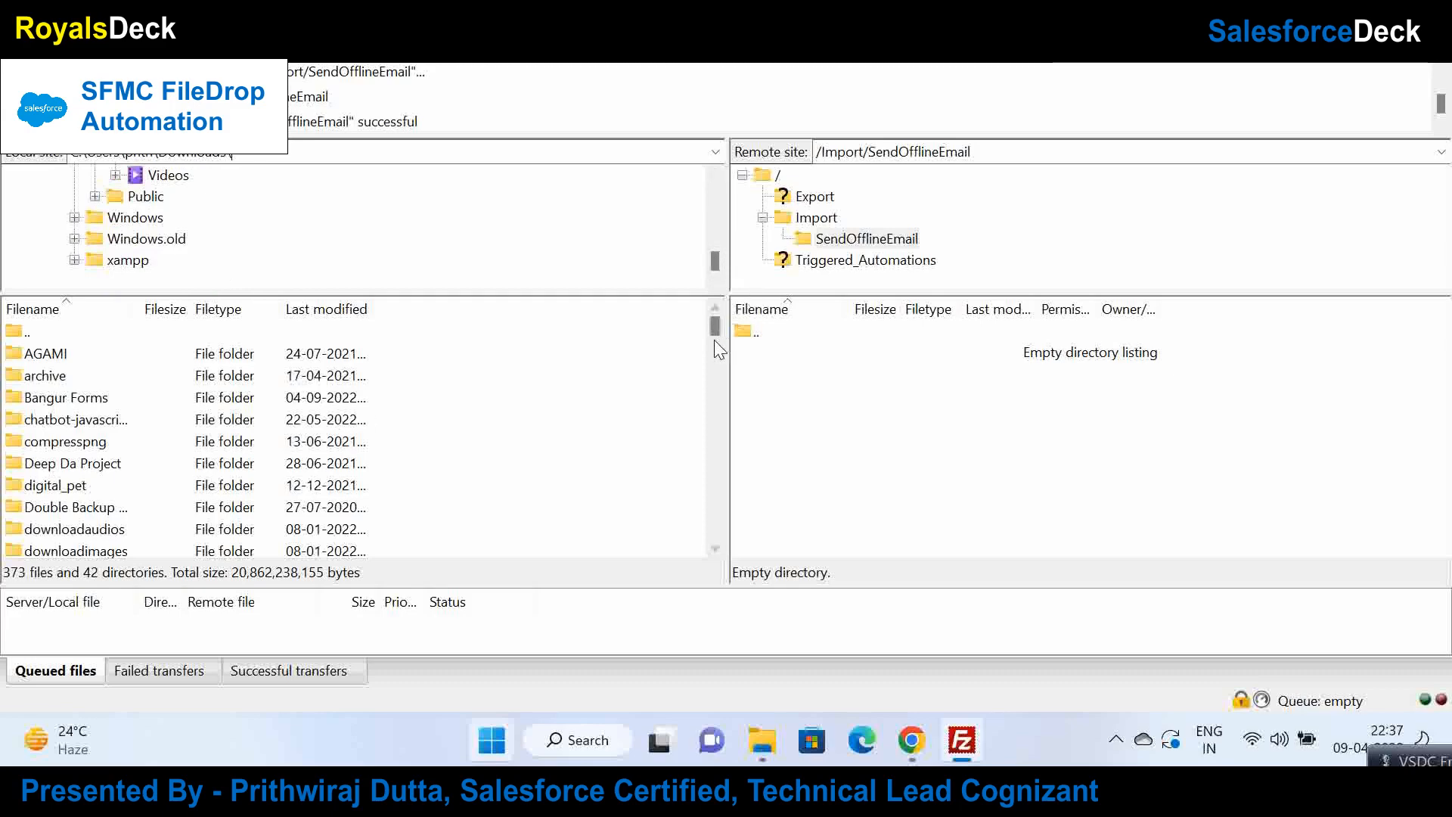
drag(719, 328, 723, 361)
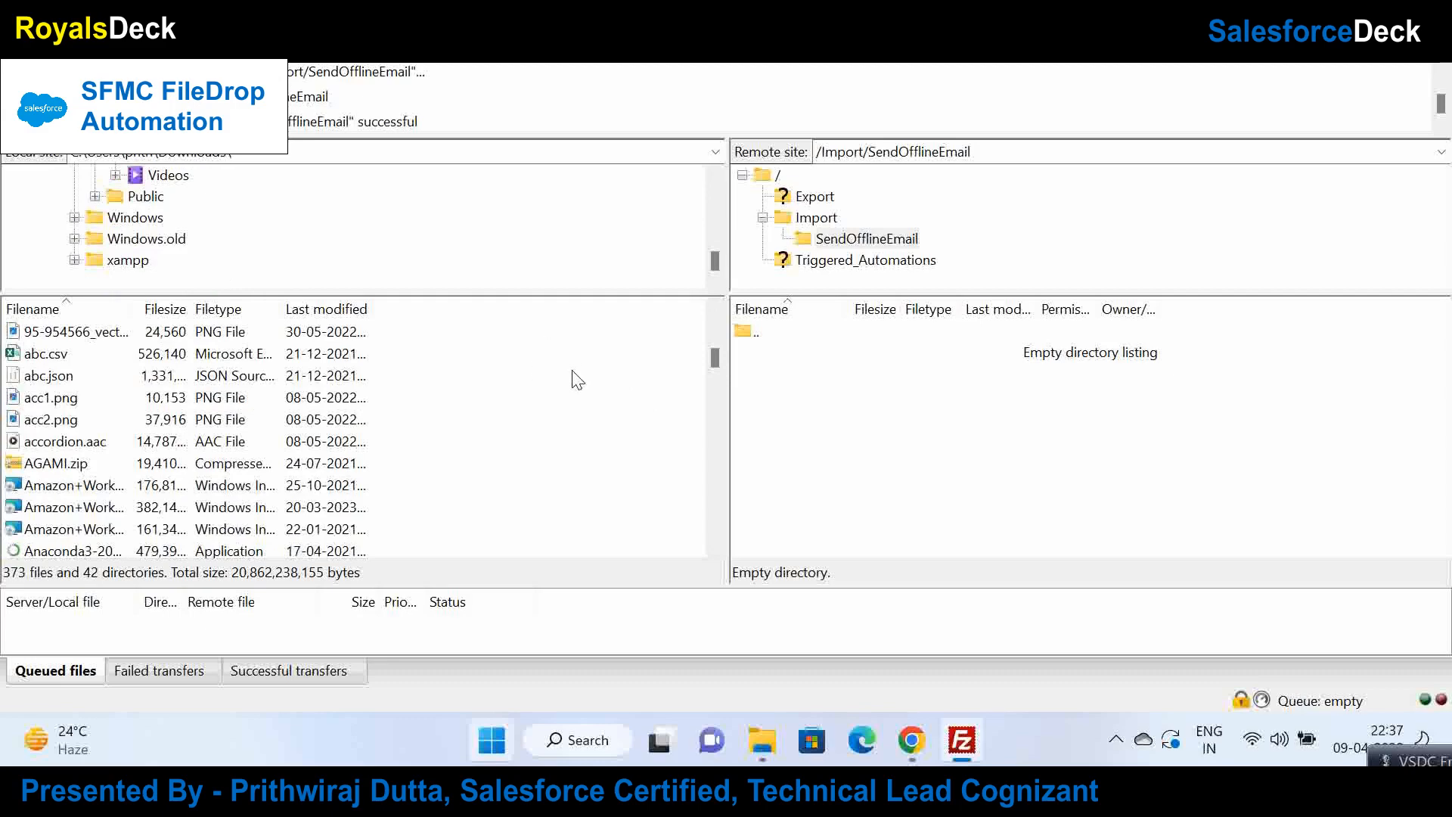
click(156, 423)
key(t)
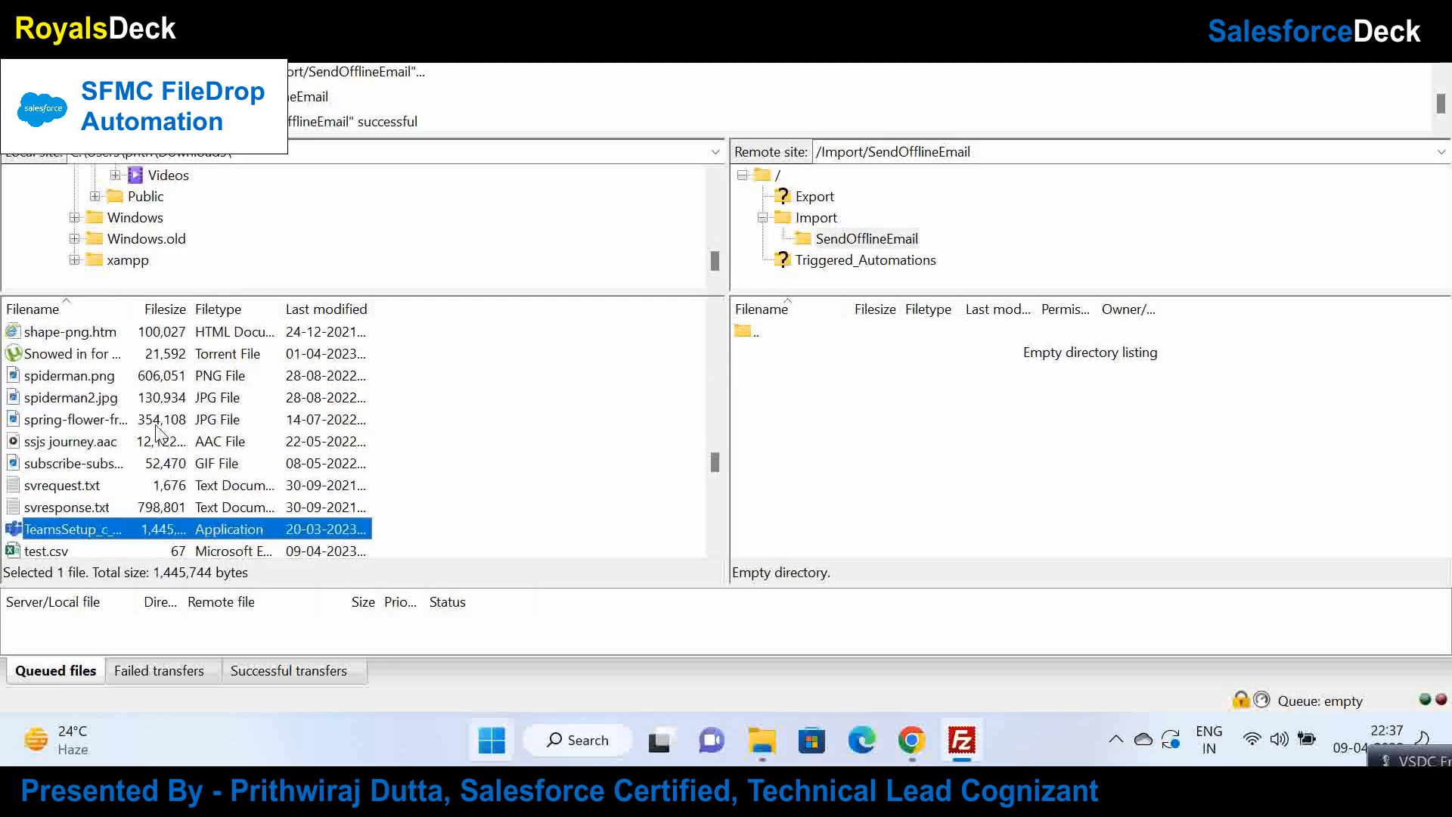
key(t)
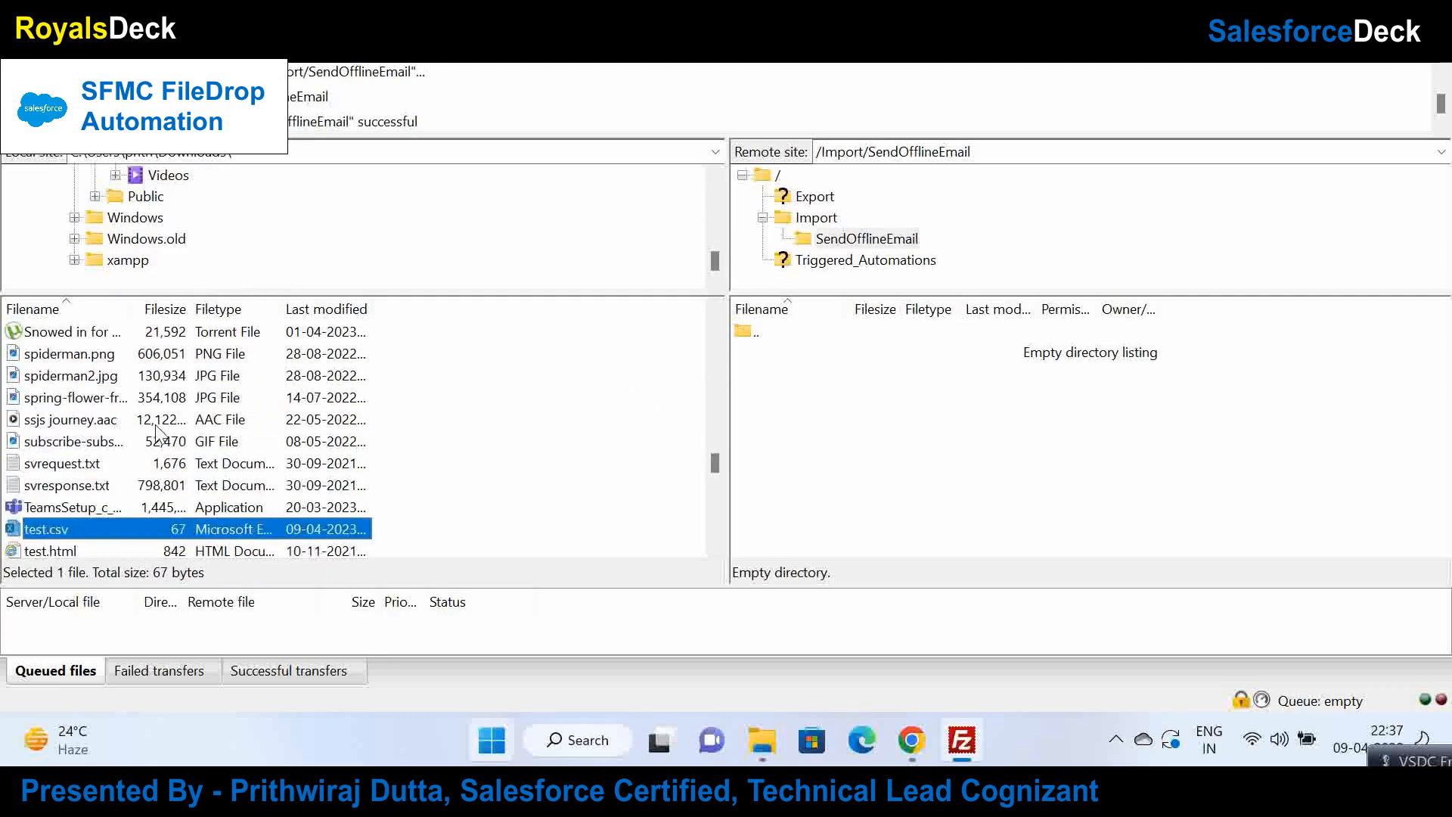
click(83, 526)
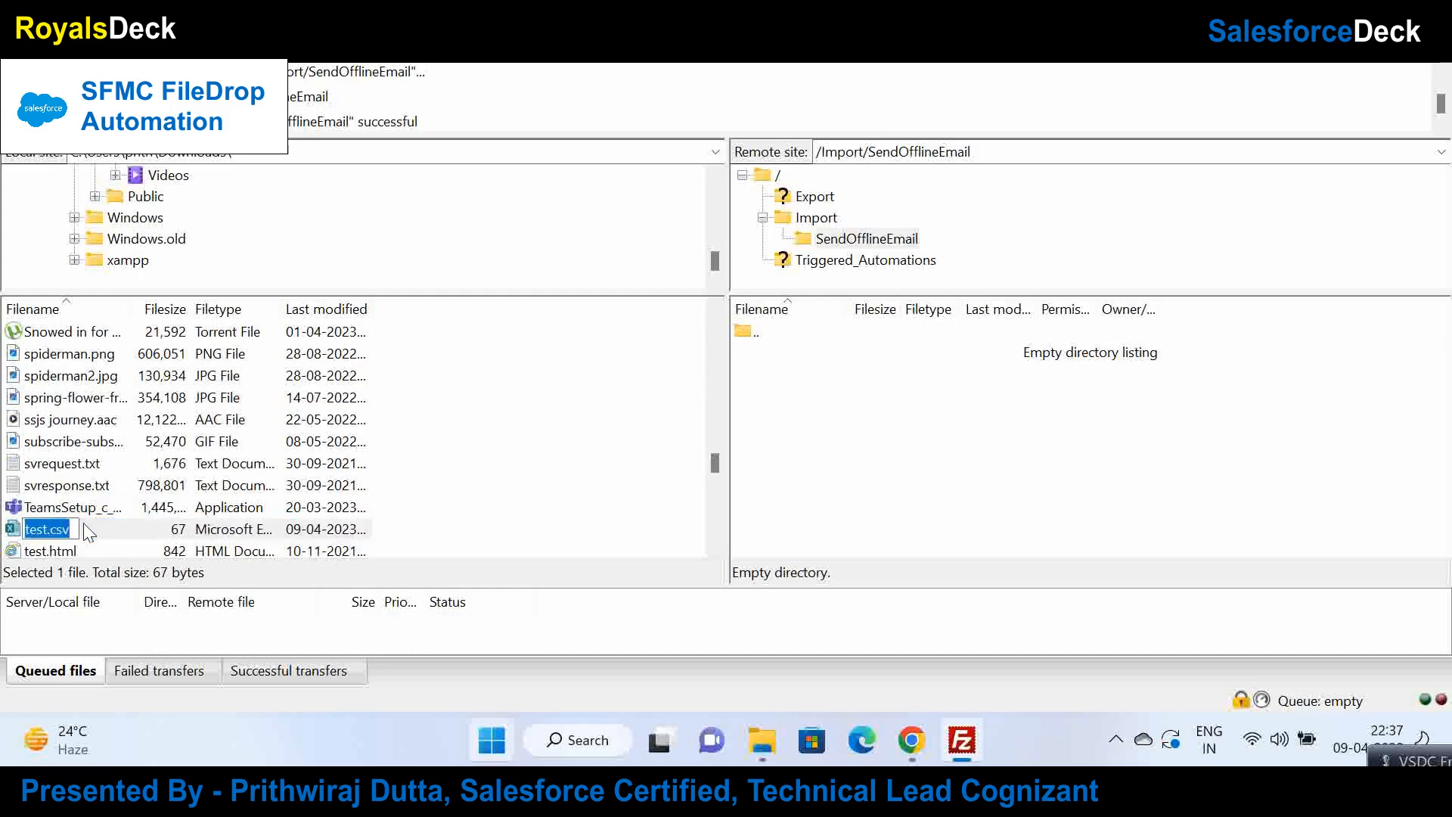
drag(111, 535, 993, 478)
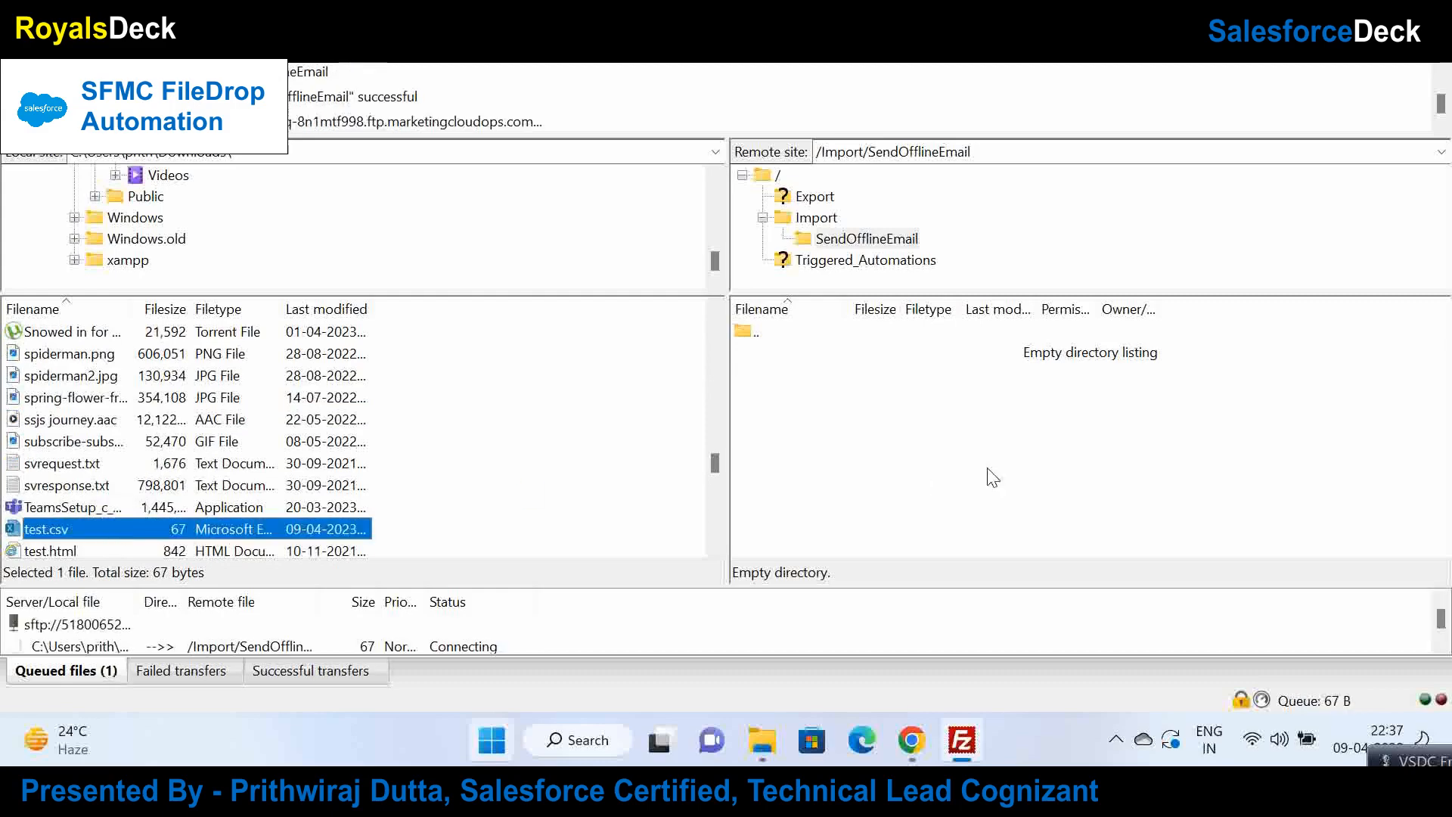
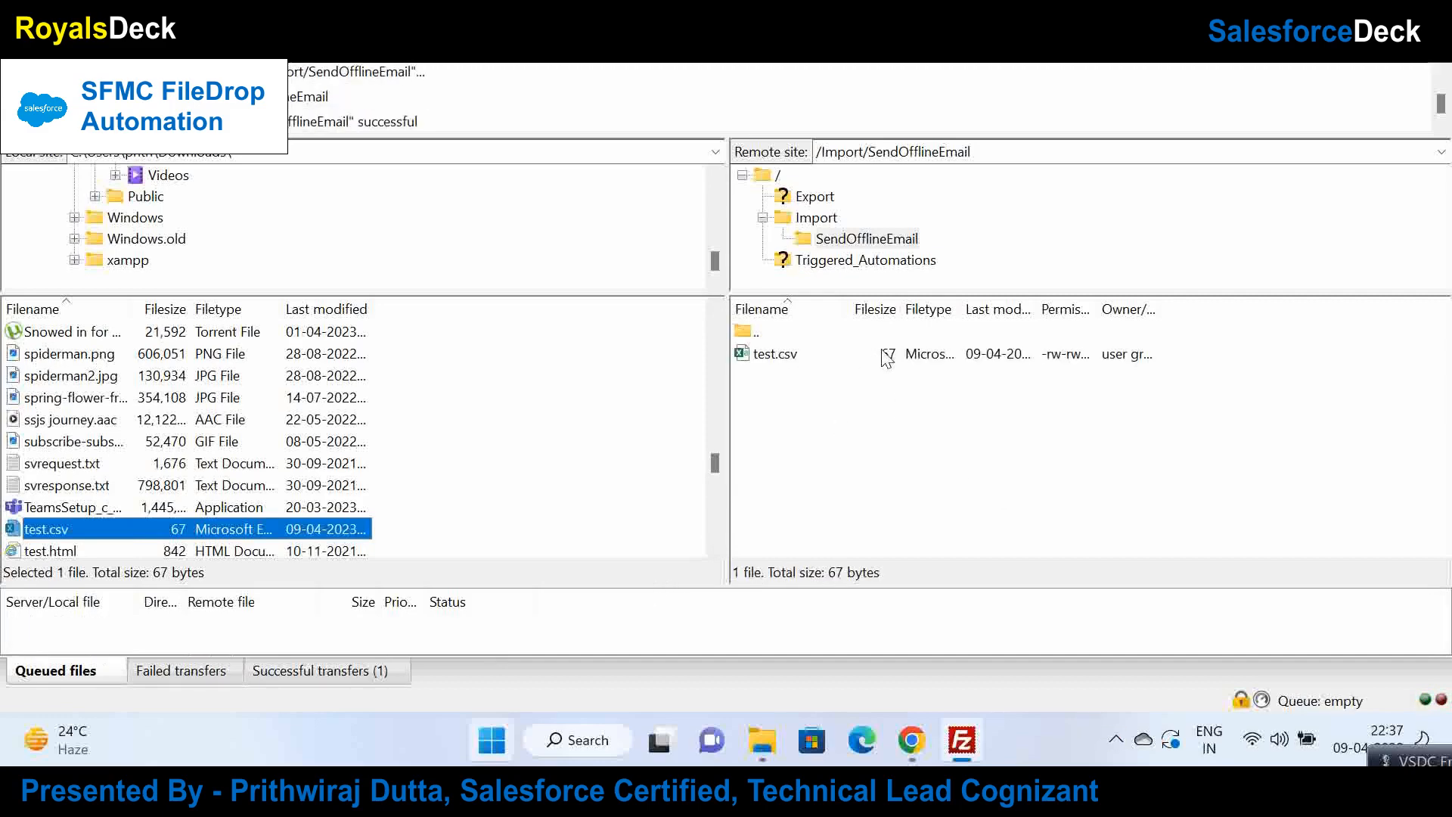
Step: Check MyAutomation's run history, refreshing the run log twice, and glance at test.csv on the server
click(911, 740)
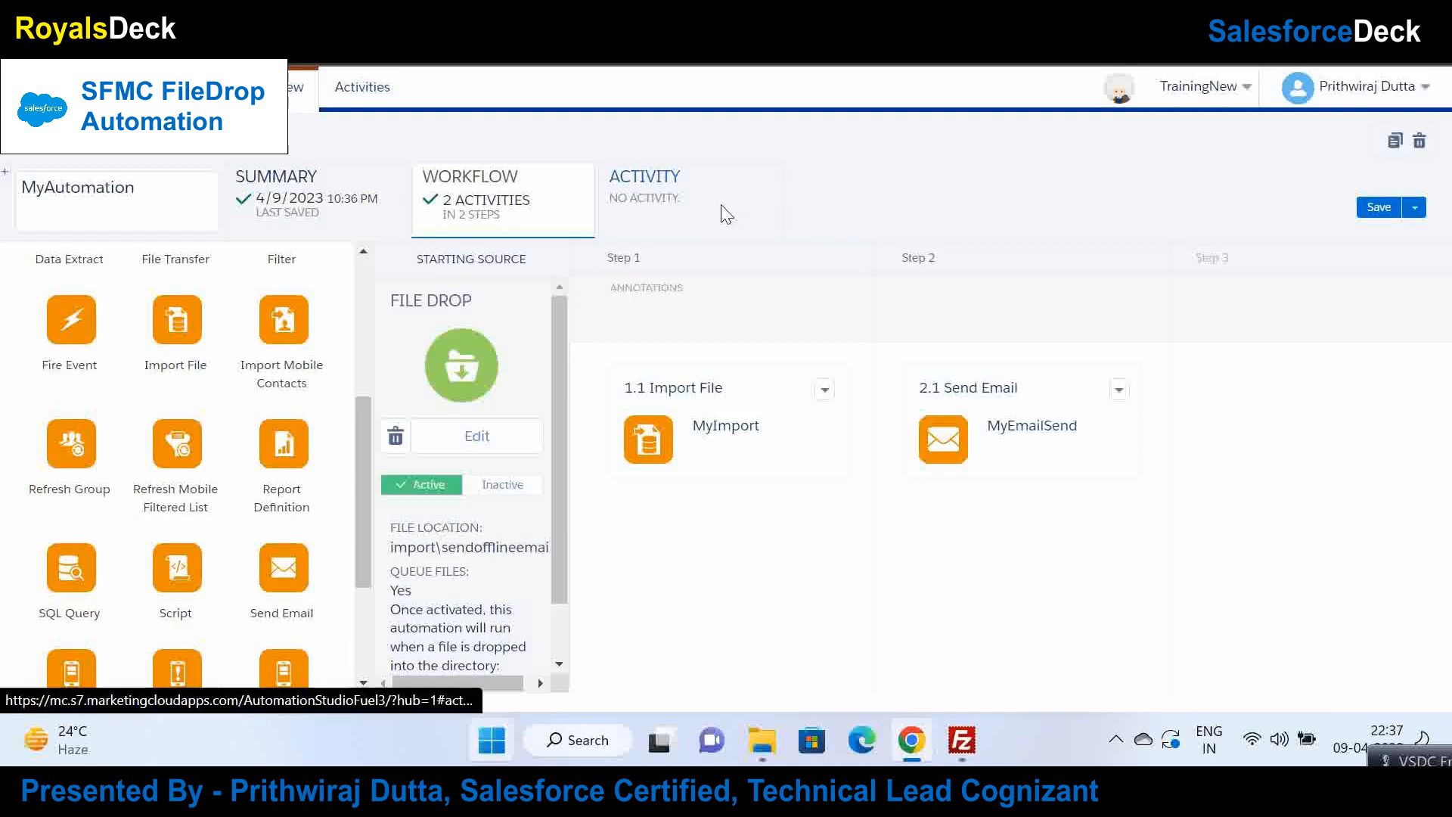
click(726, 215)
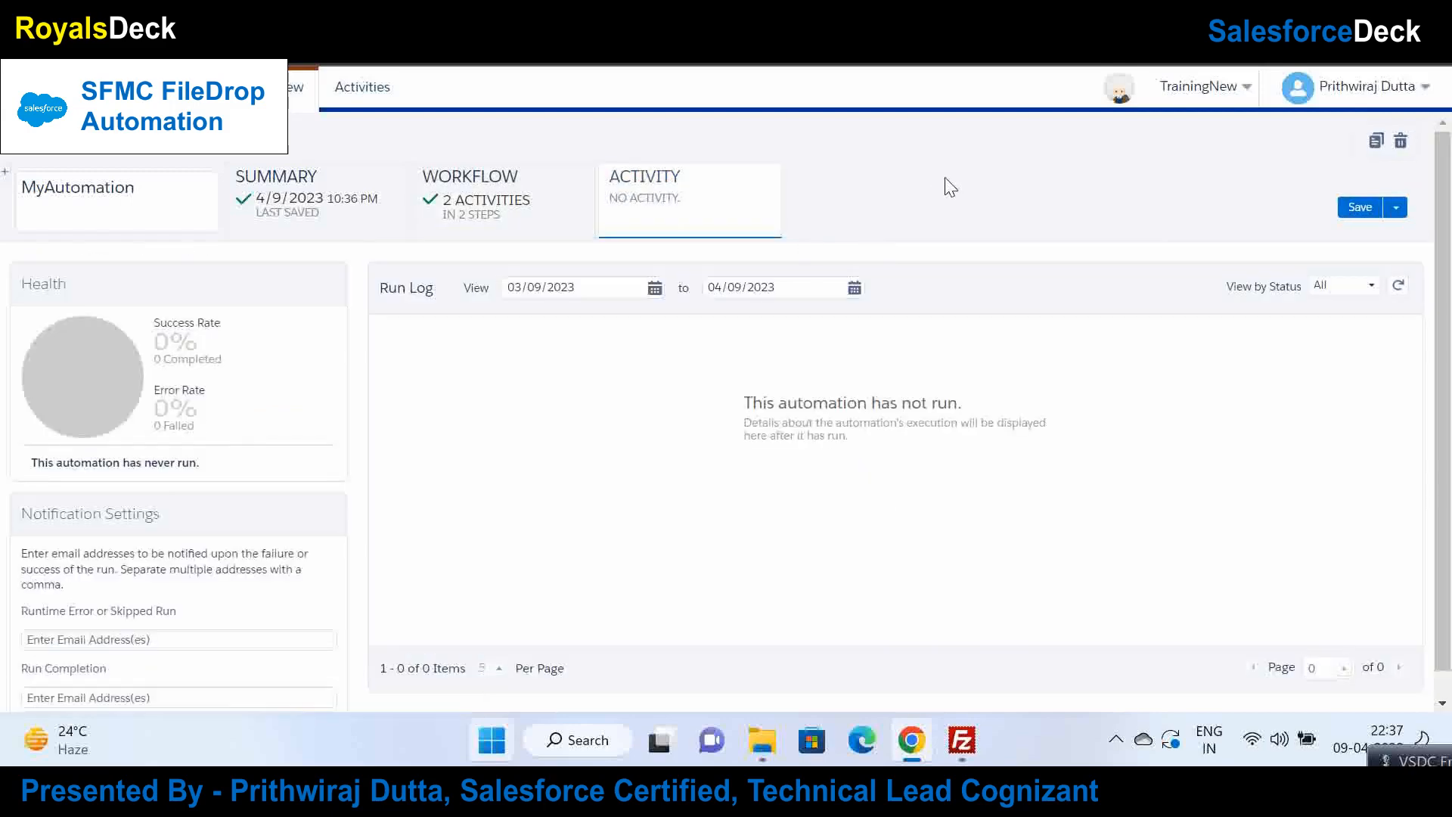
click(1397, 285)
click(1398, 285)
click(962, 739)
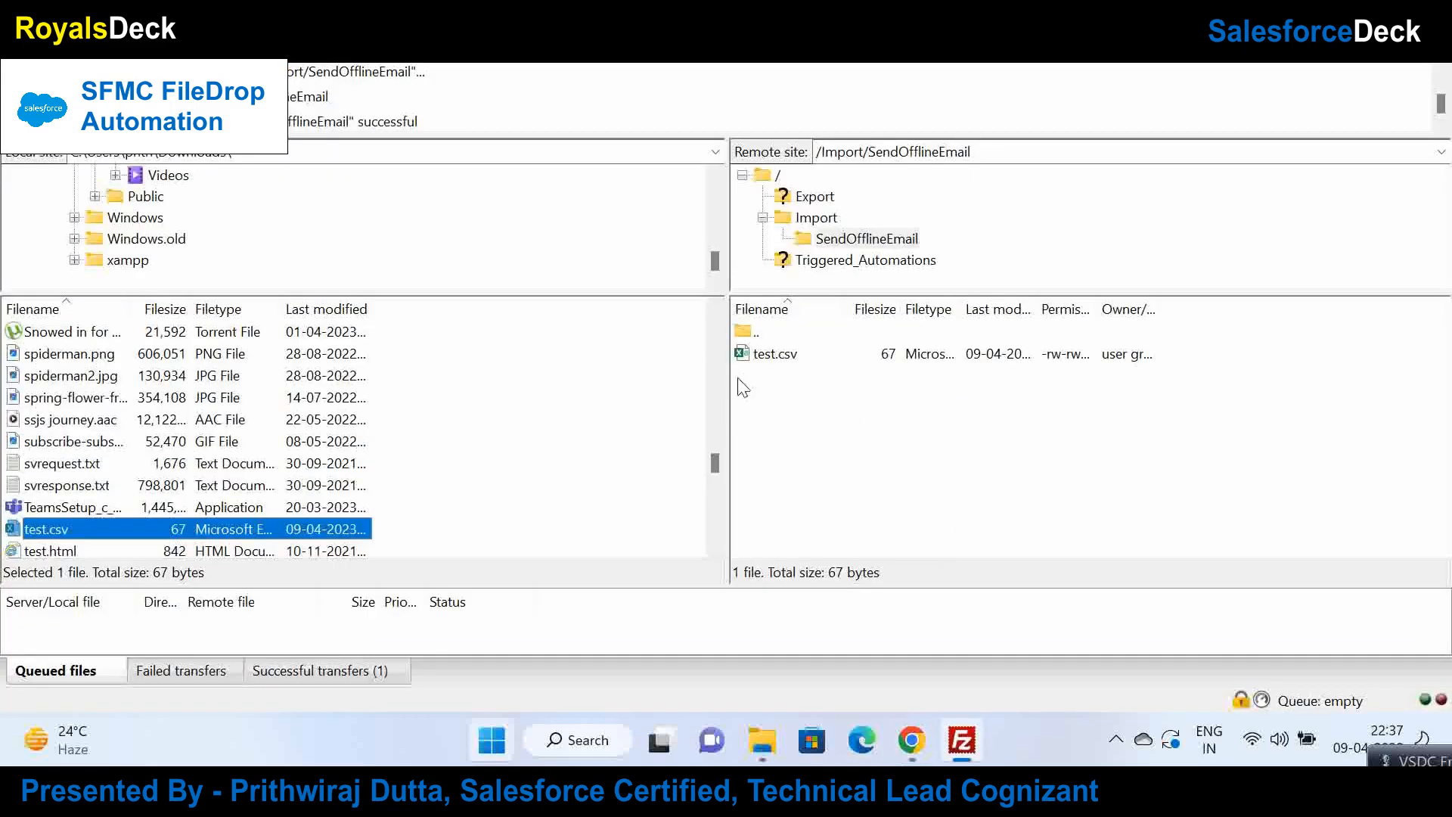
Step: Keep refreshing MyAutomation's run log and confirm MyDE2 still has no records
click(912, 740)
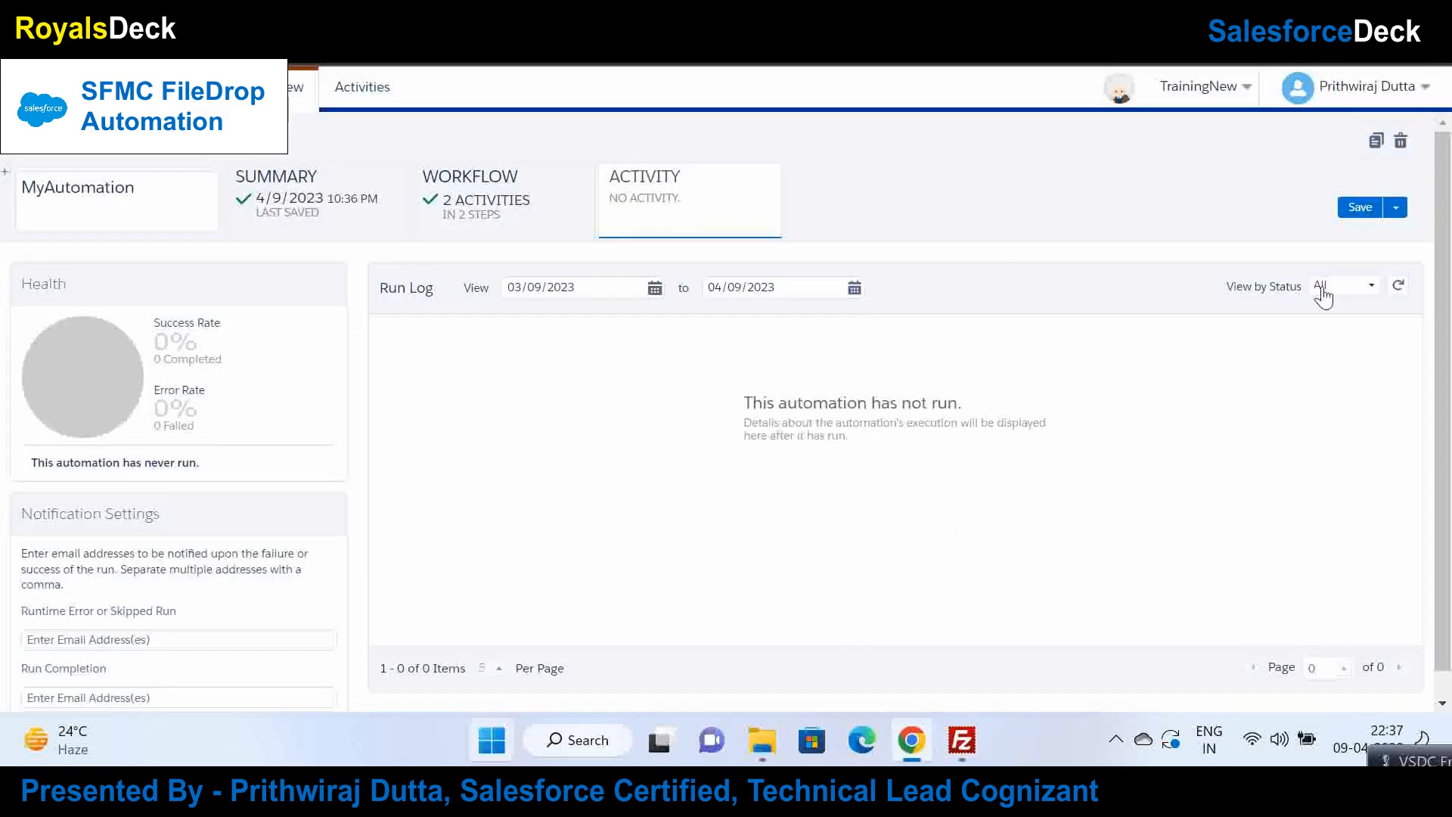
click(1401, 286)
click(1402, 287)
click(569, 197)
click(725, 211)
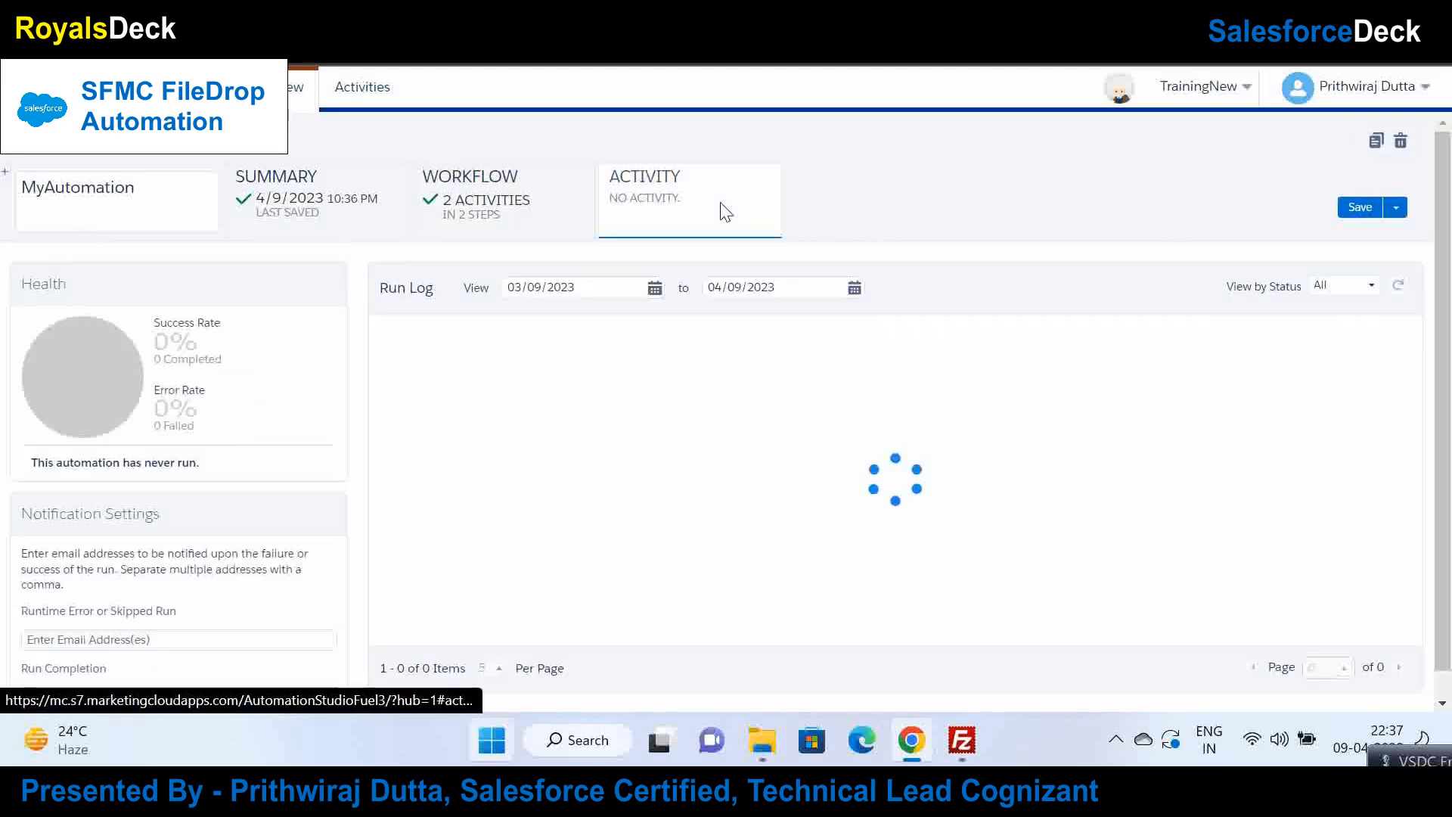
click(1400, 290)
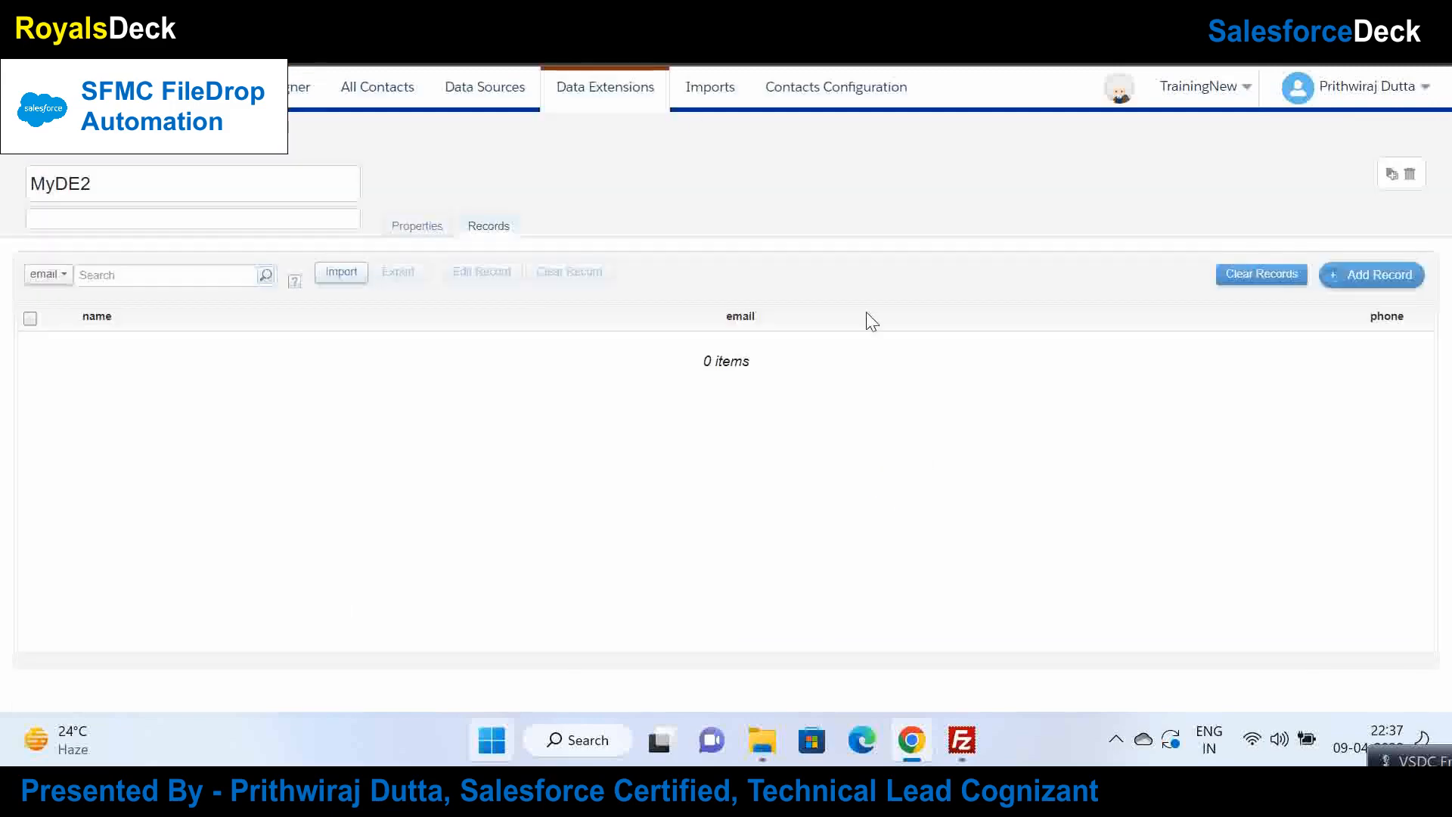
click(1392, 277)
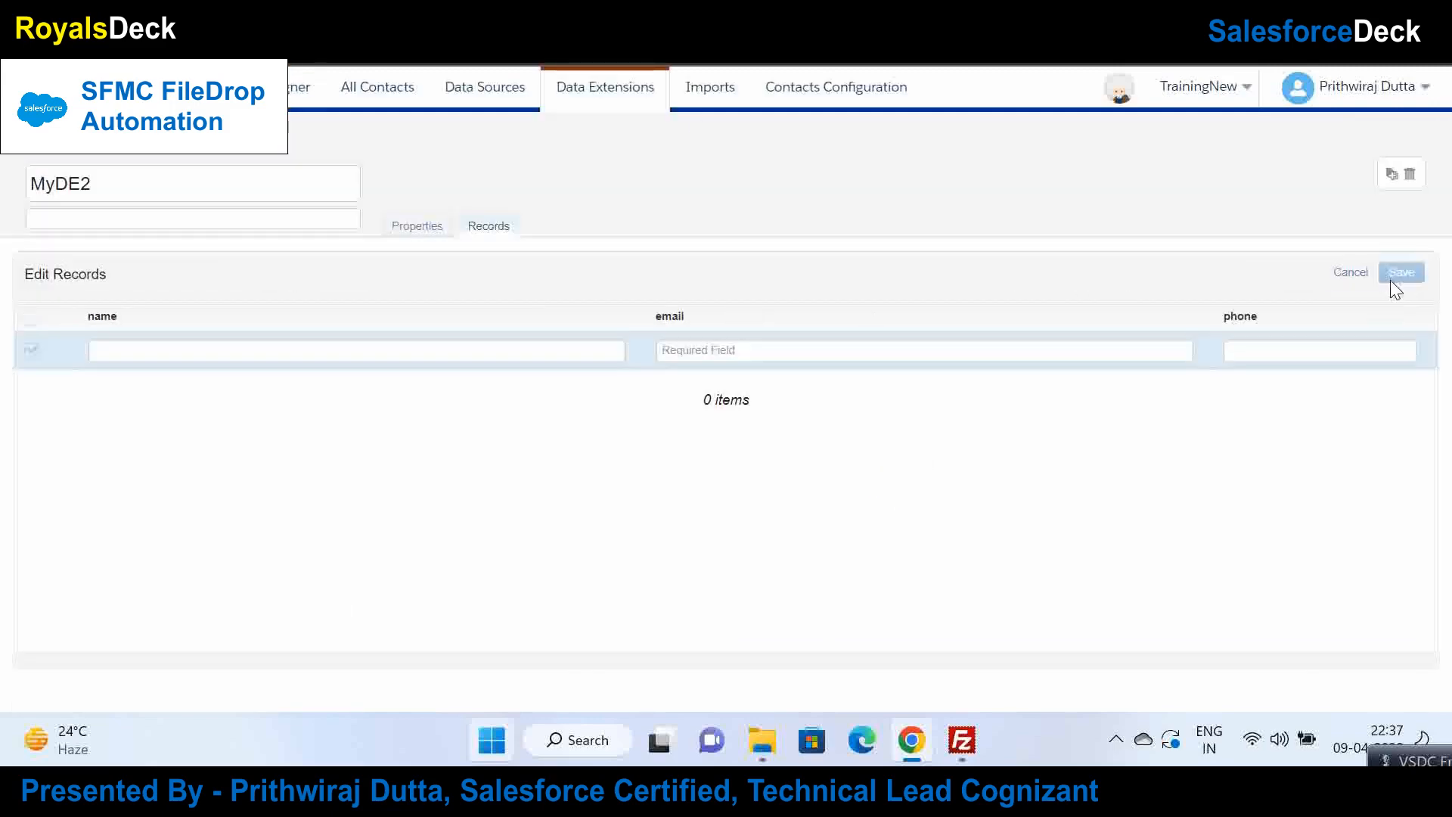
click(1350, 272)
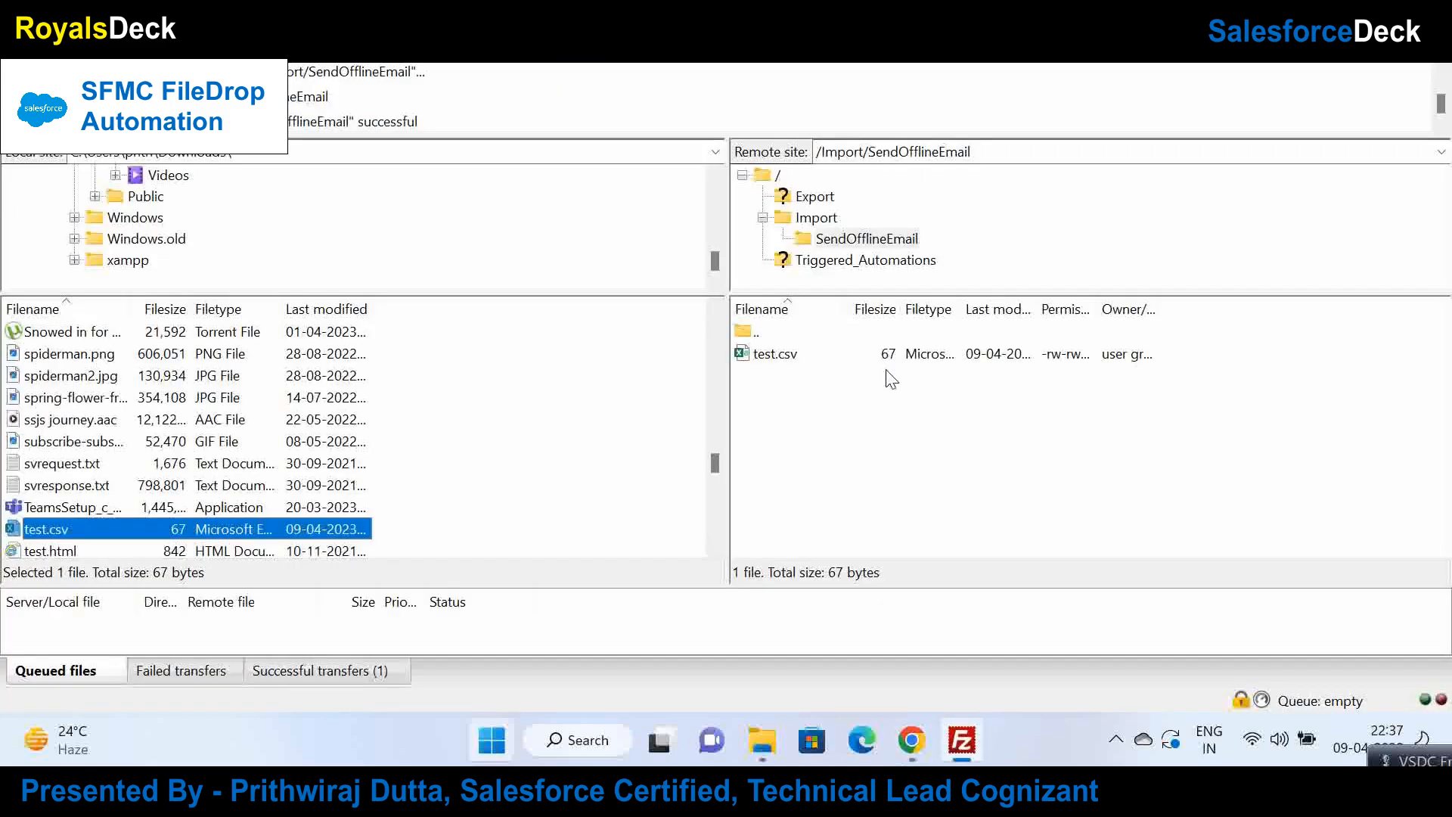
Step: Browse the remote Import, Export and SendOfflineEmail folders to confirm test.csv is still there
click(791, 221)
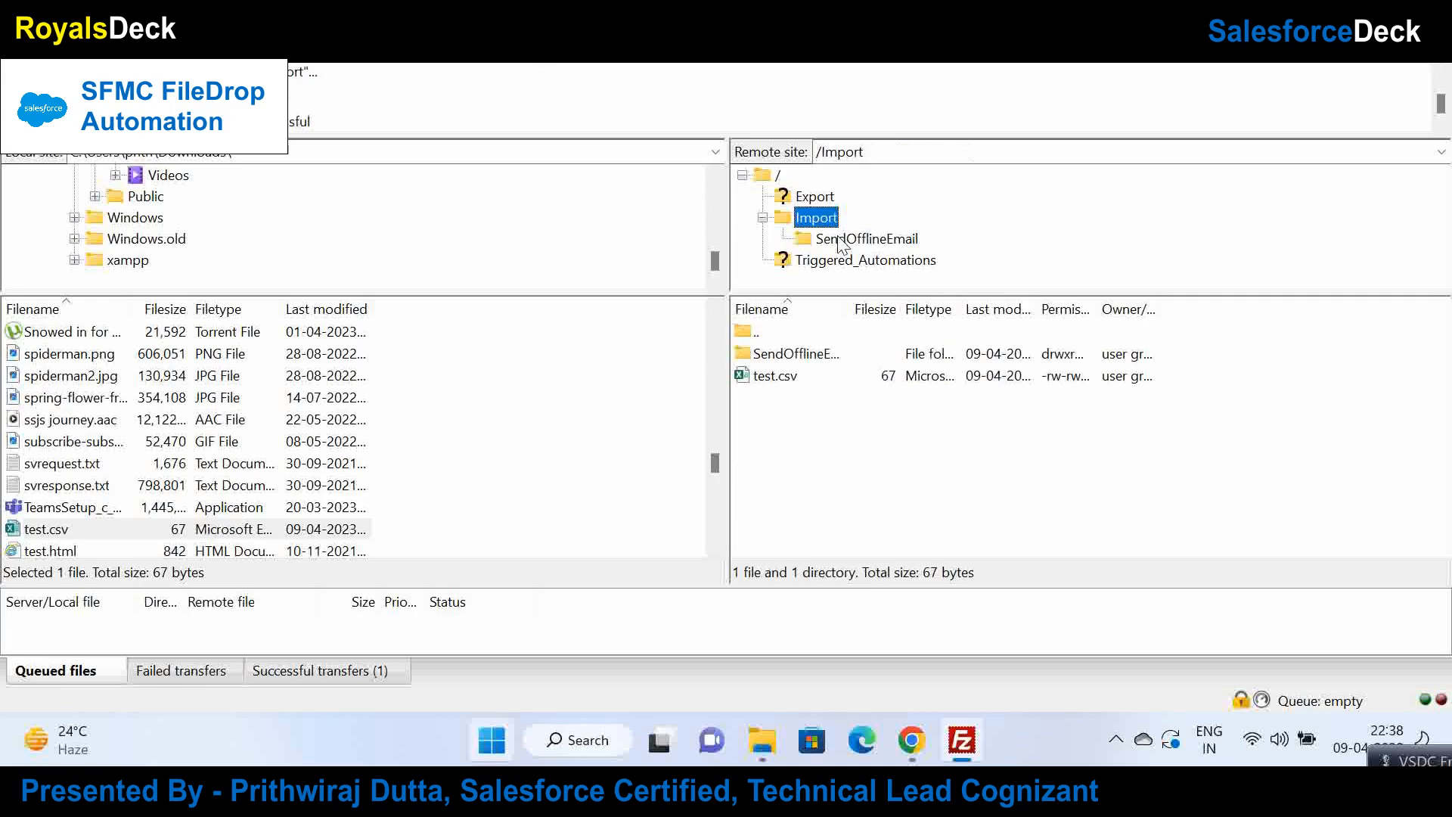
click(840, 241)
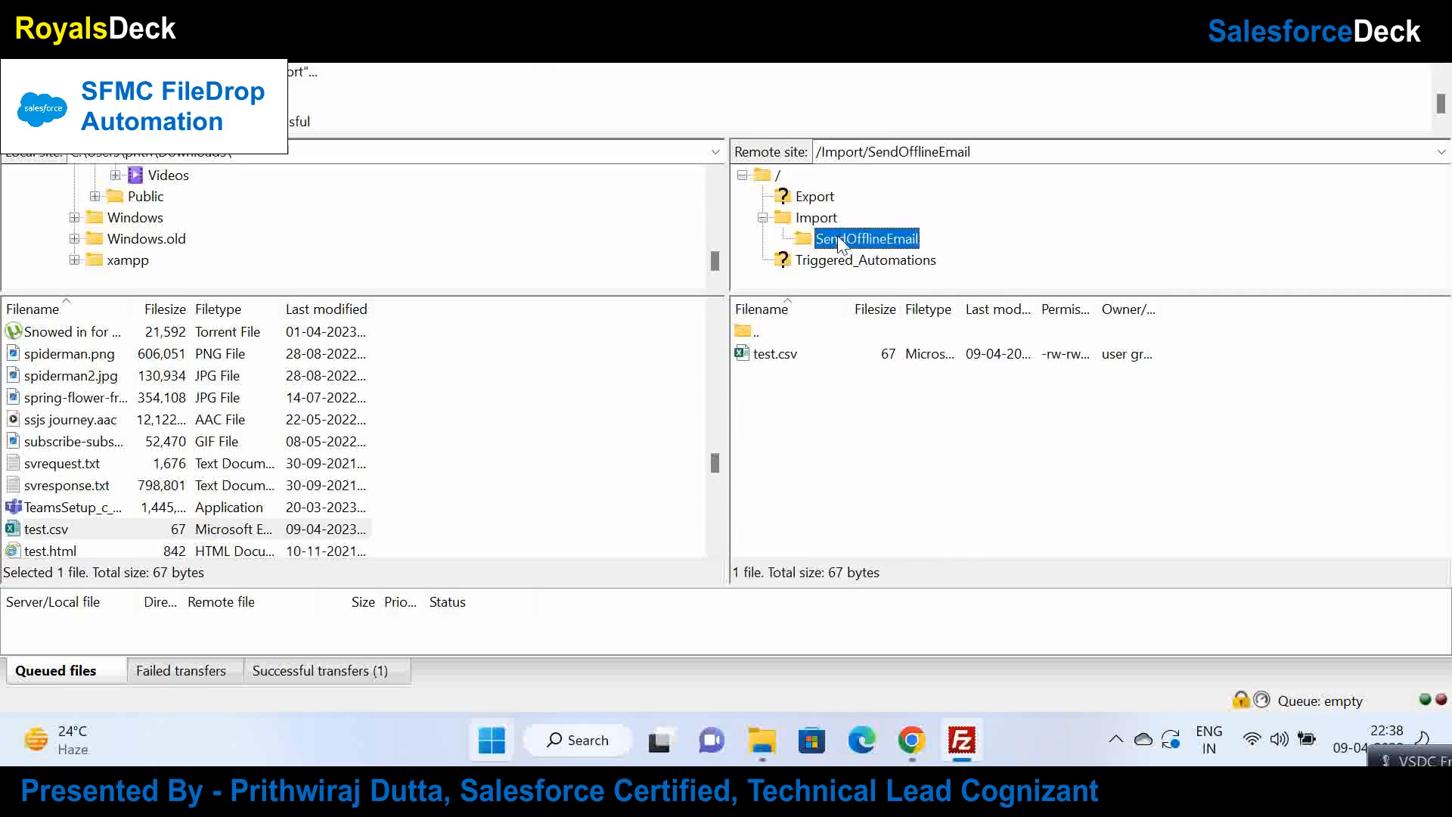
click(809, 223)
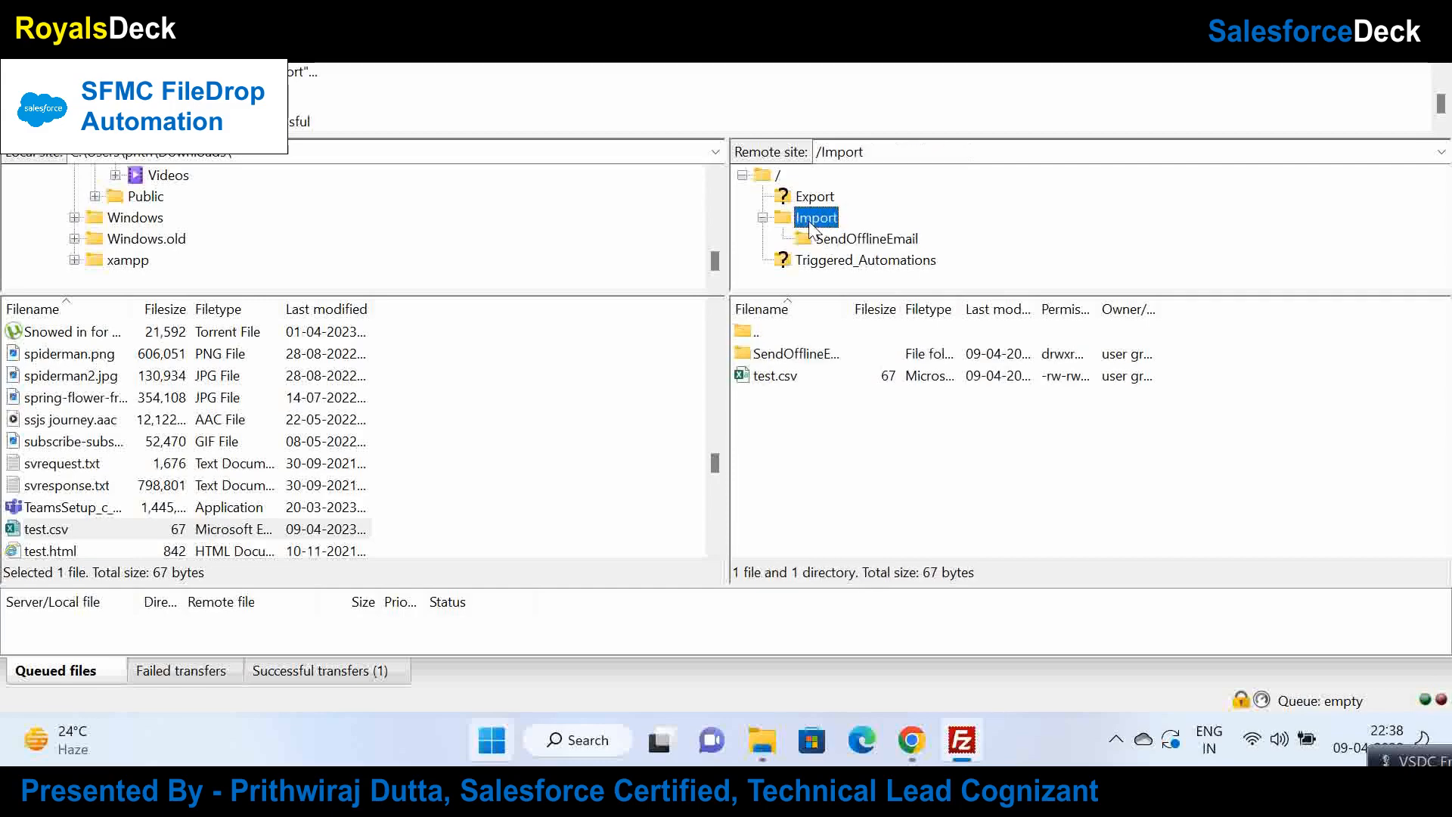
click(799, 199)
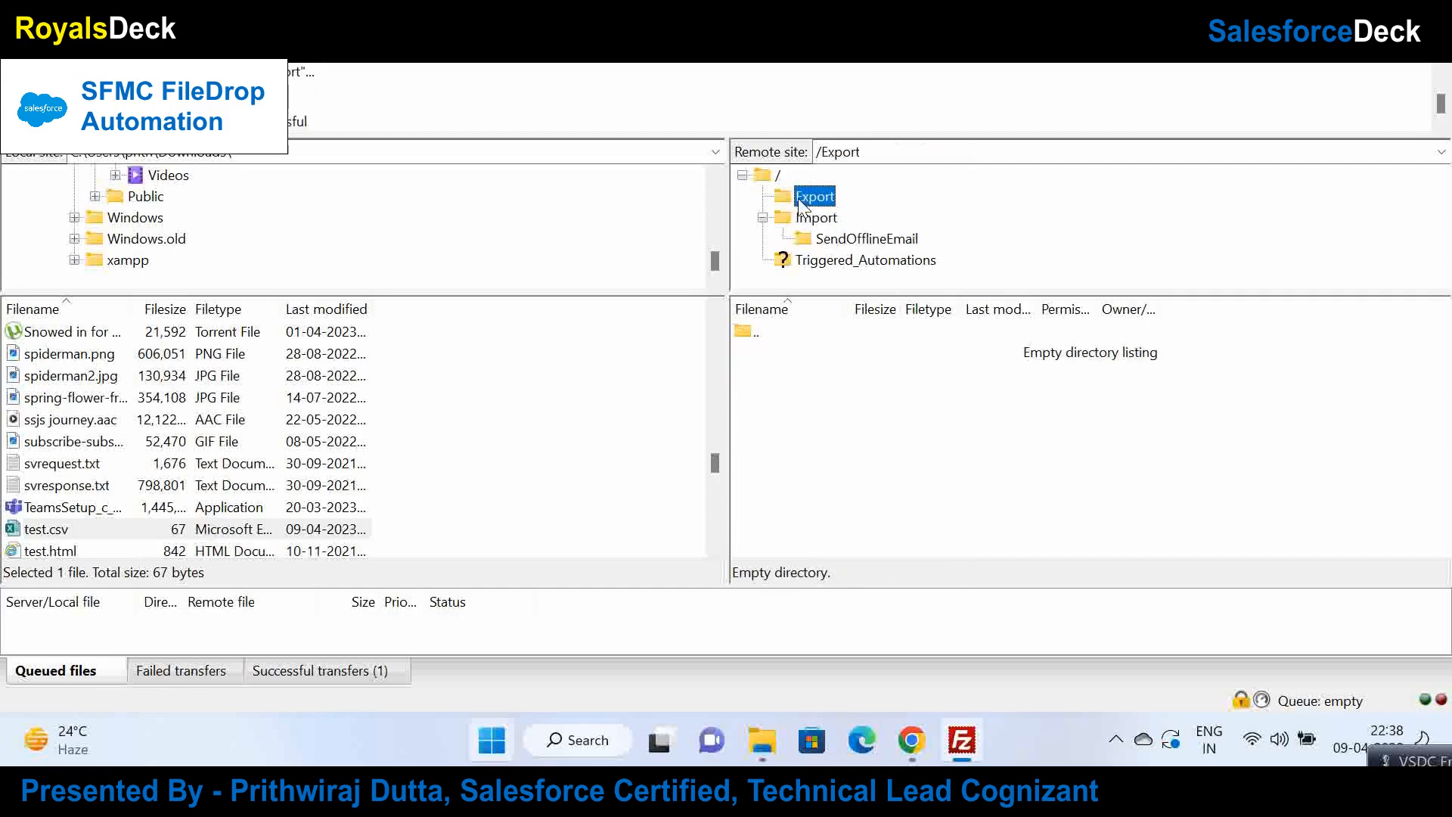
click(818, 218)
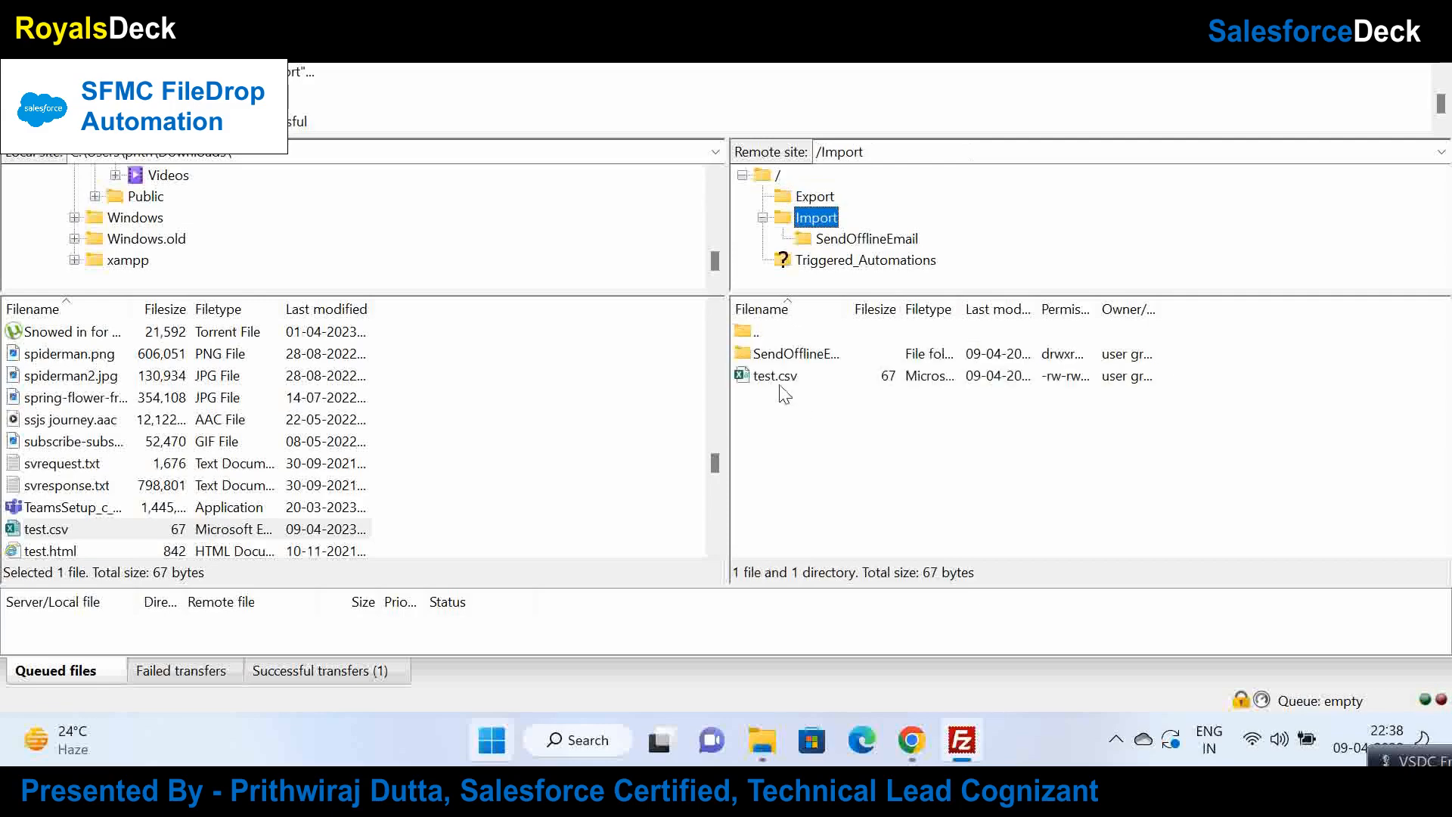
double_click(773, 361)
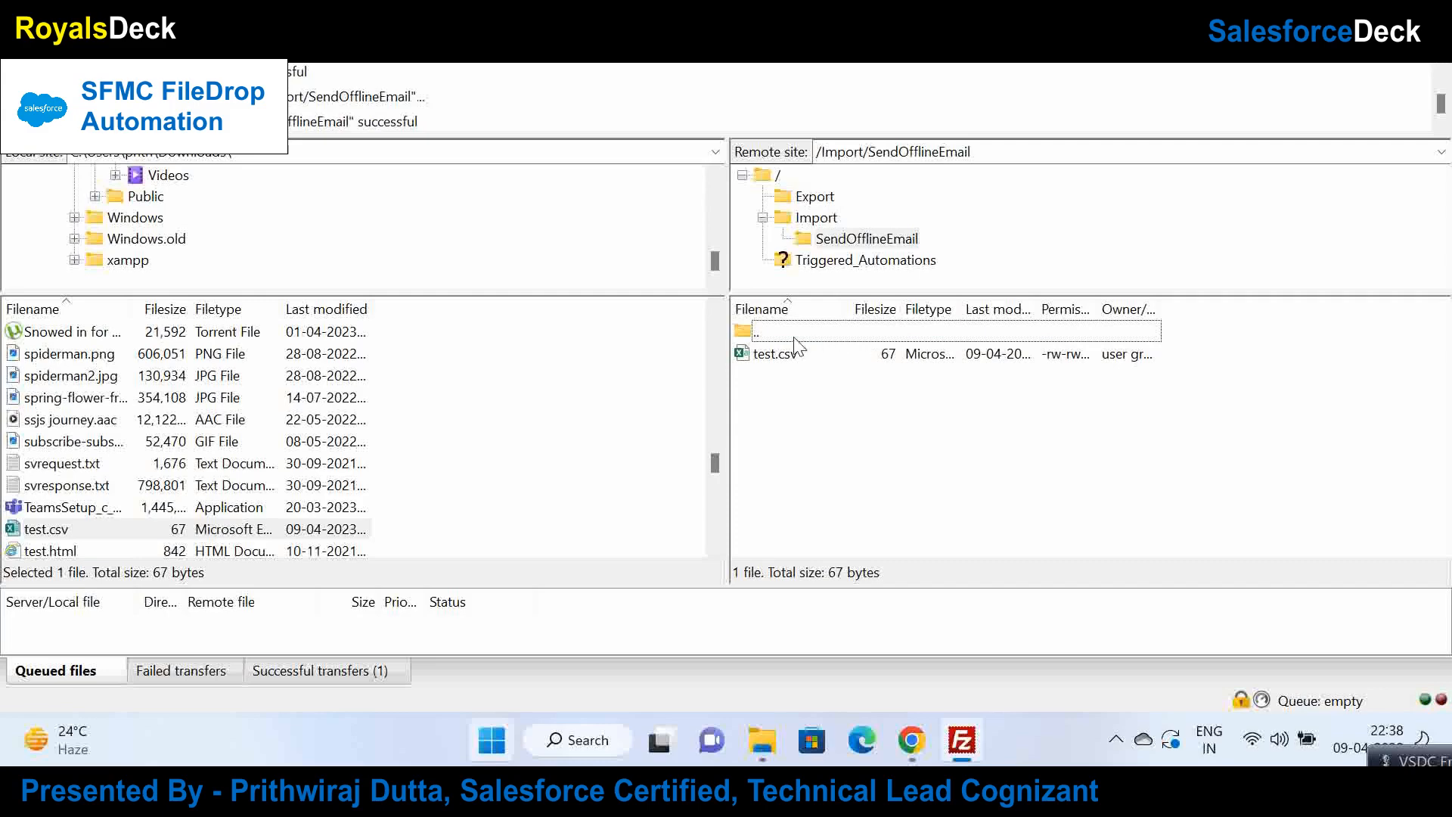
click(911, 740)
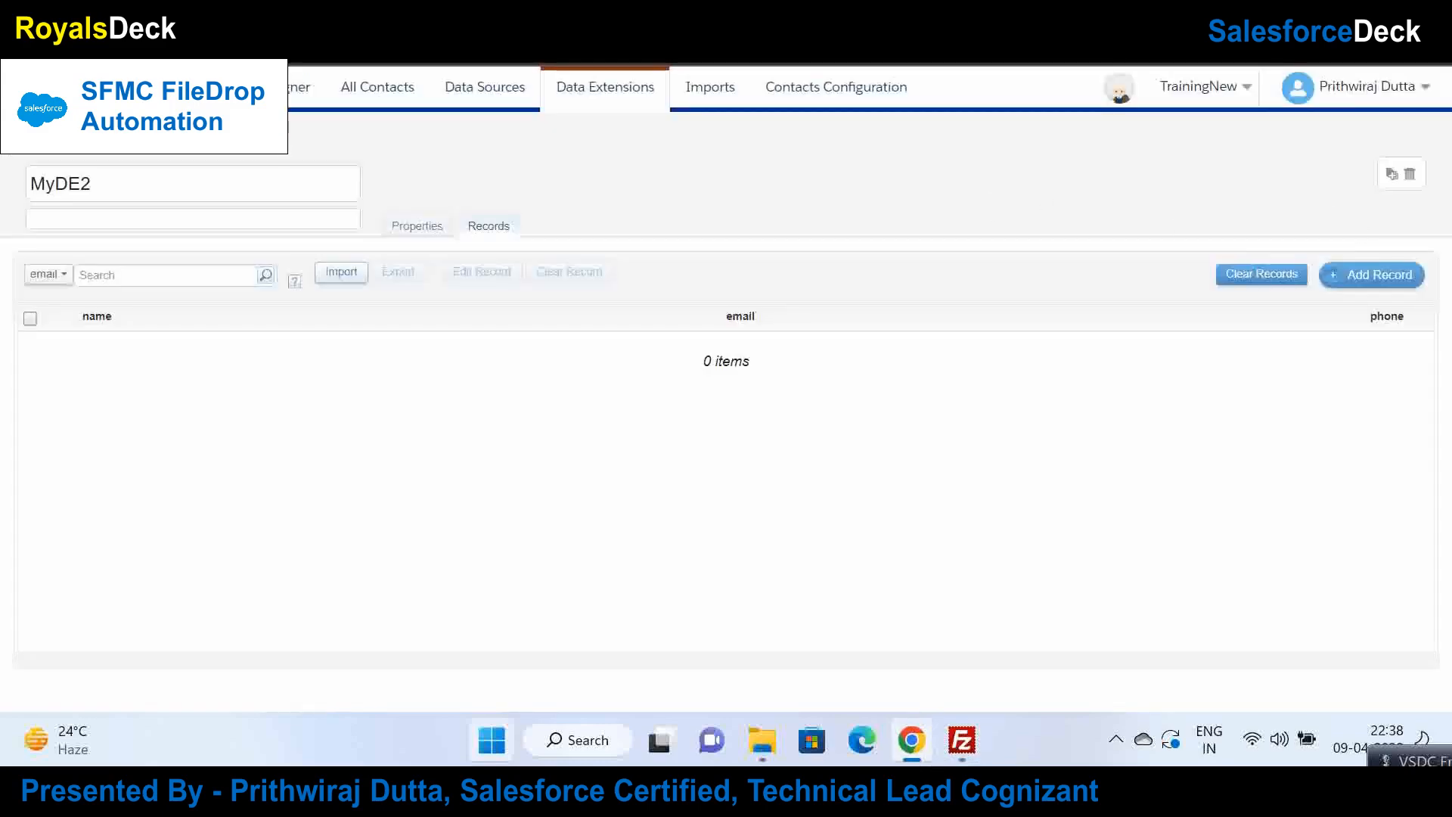
Step: Refresh MyAutomation's run log until it shows completion at 10:53 PM, and recheck MyDE2's records
click(945, 9)
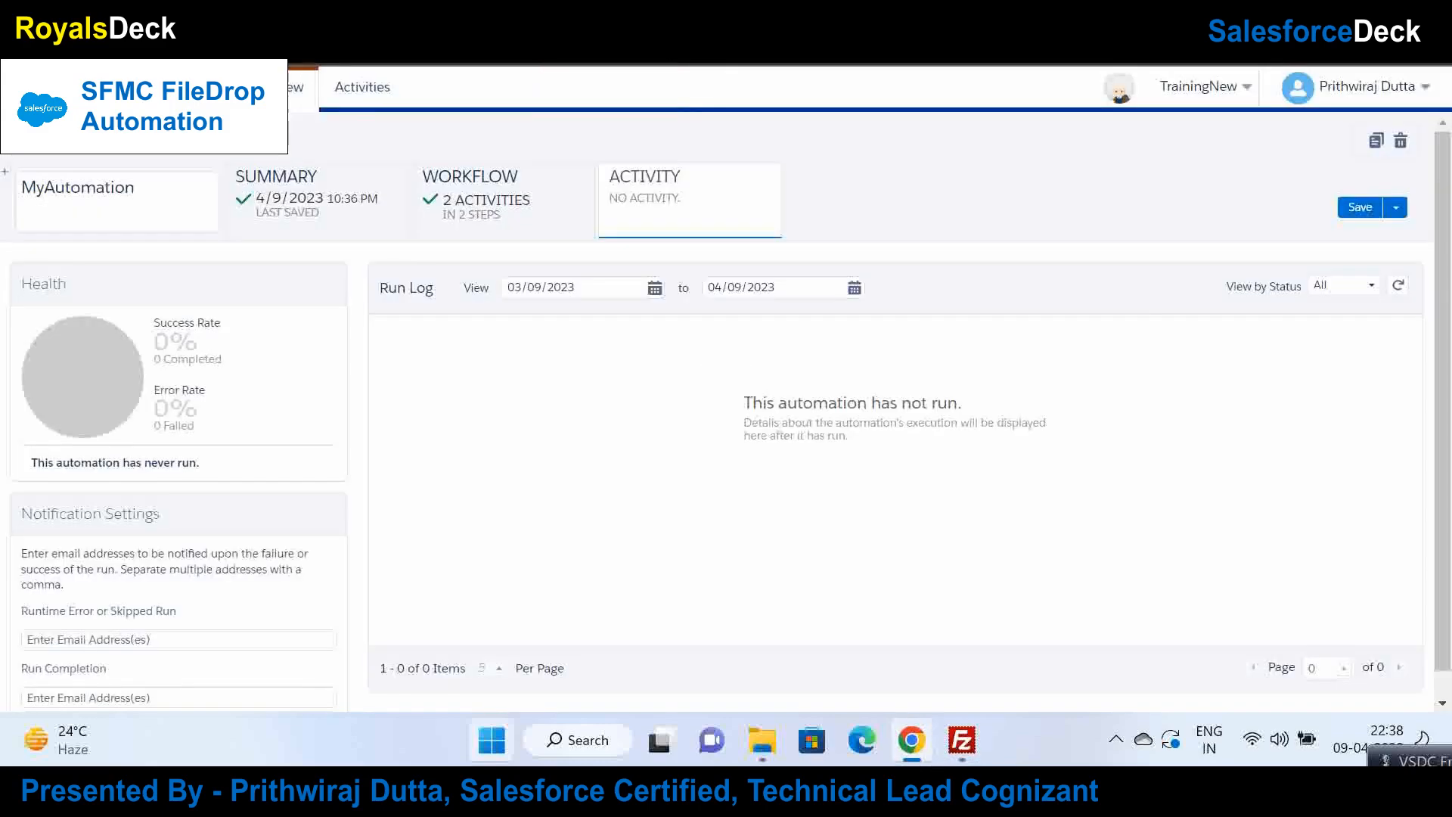
click(1400, 291)
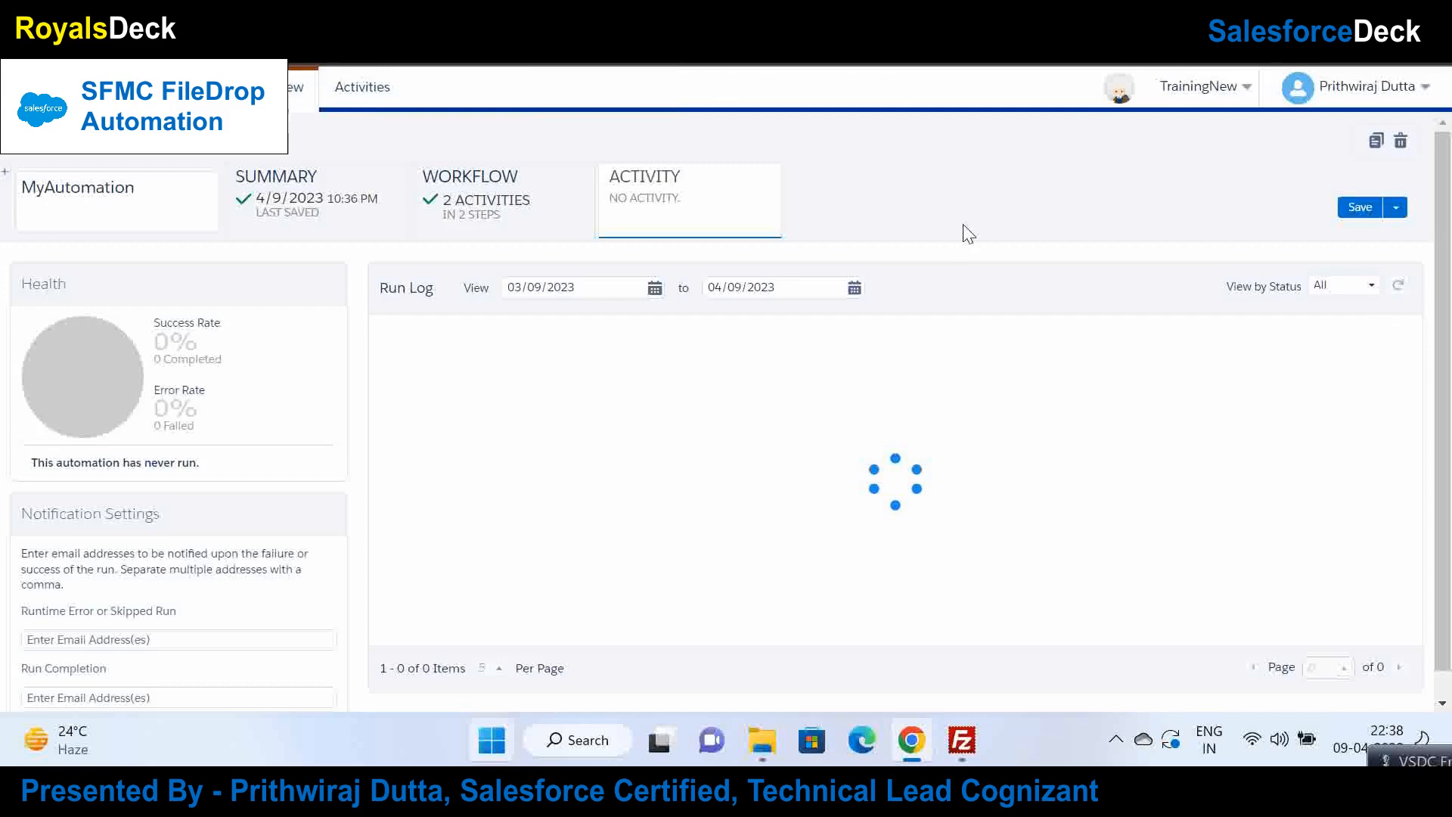
click(461, 213)
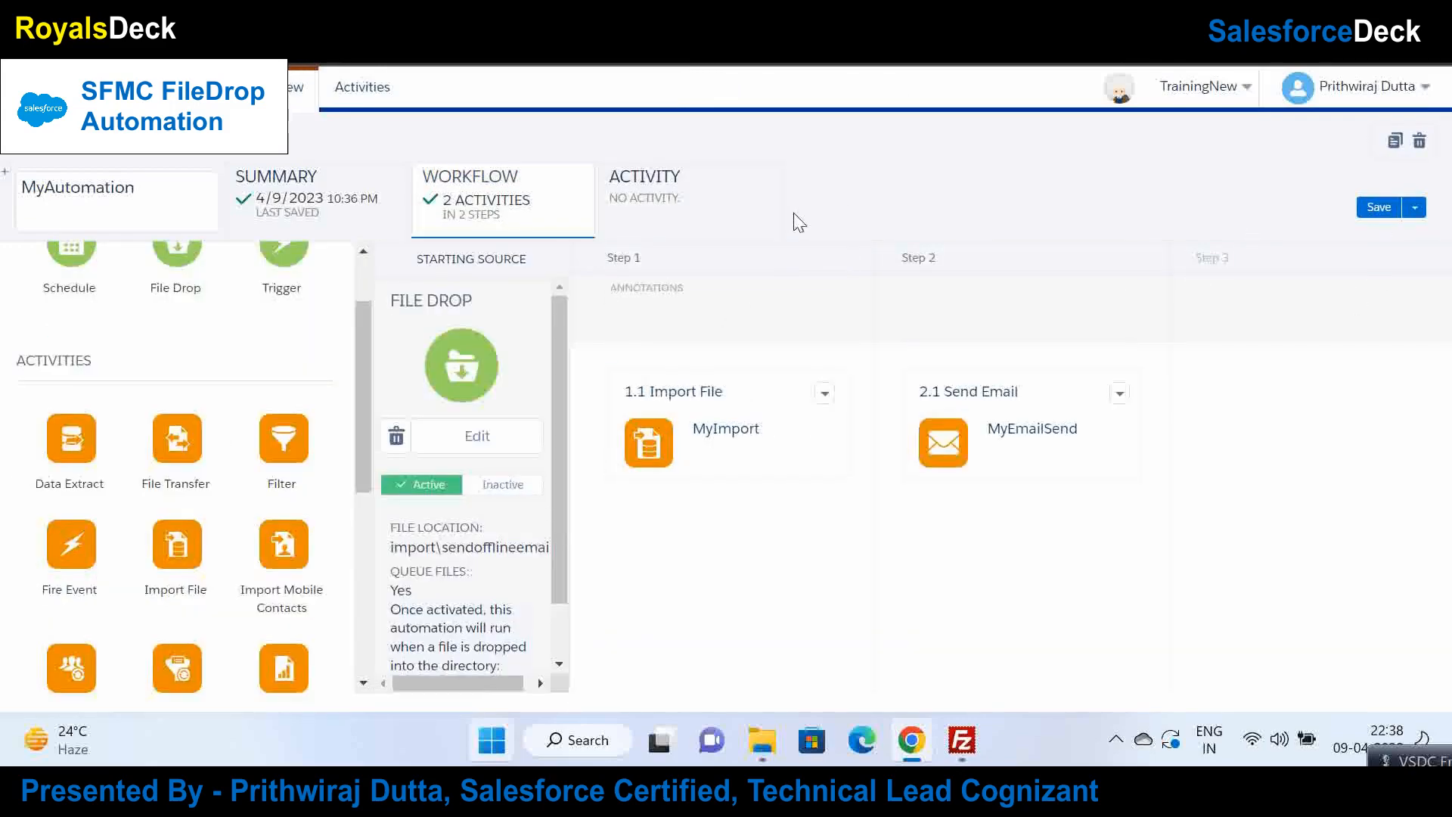
click(770, 187)
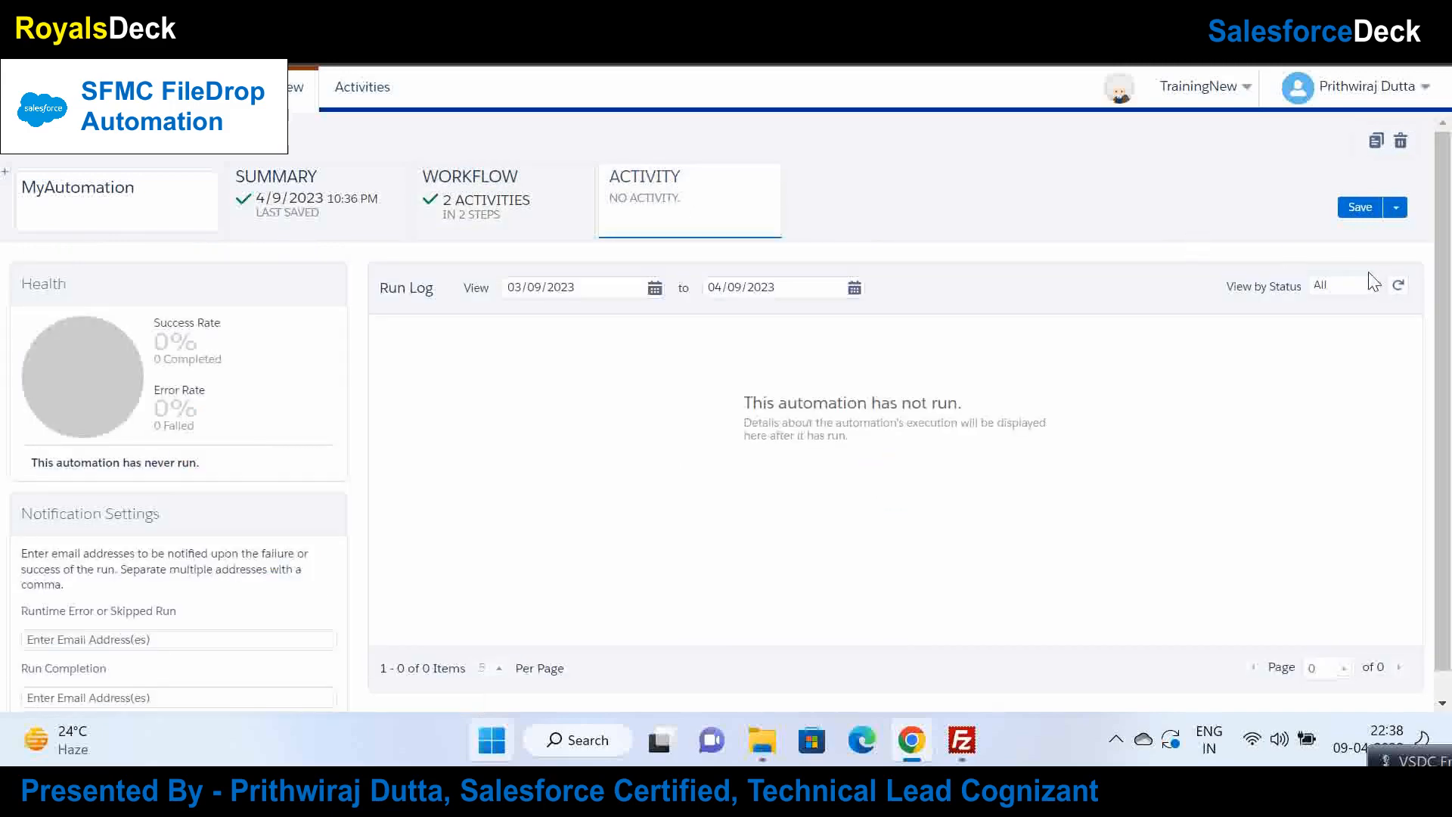
click(1399, 288)
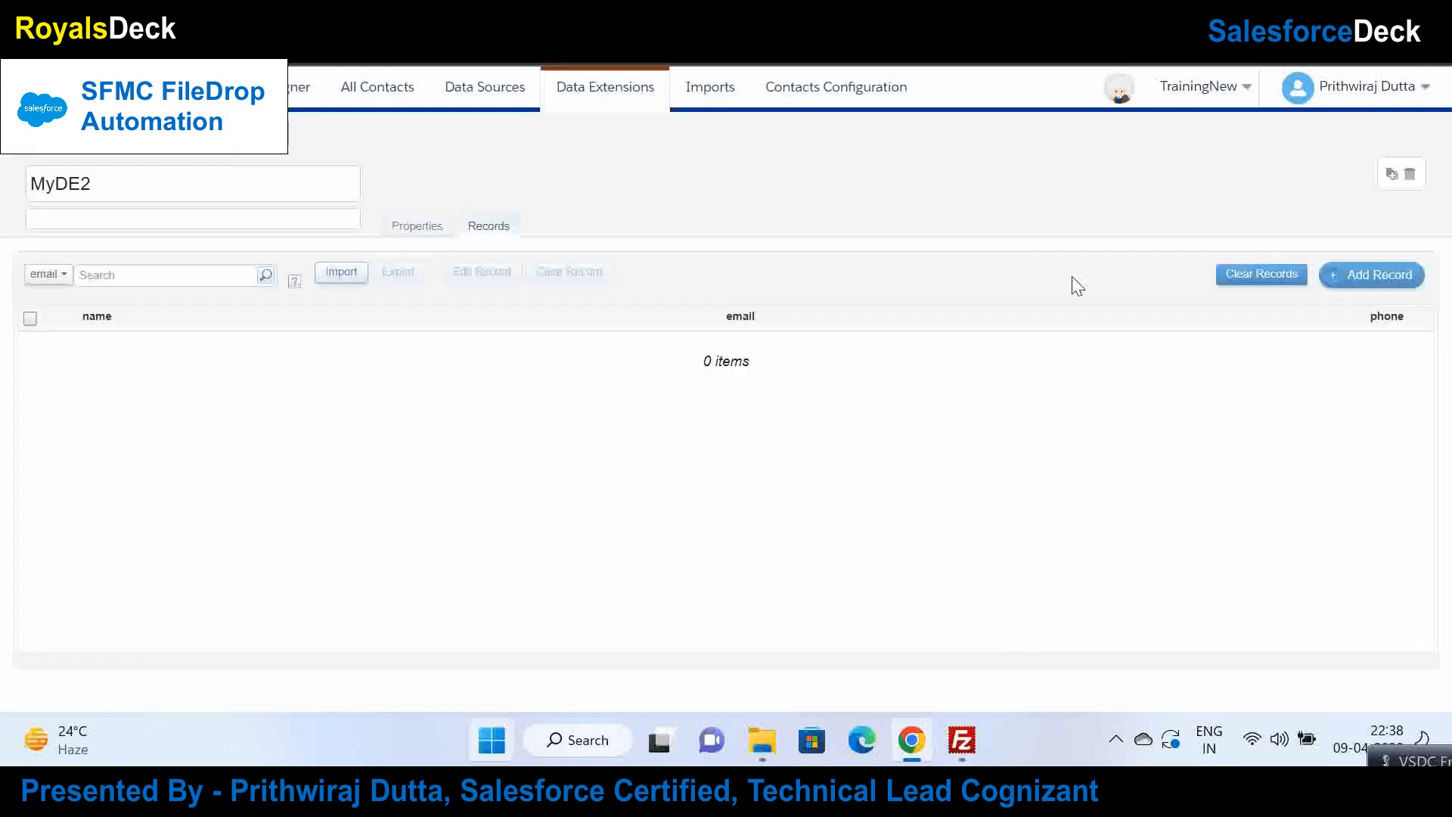
click(1339, 280)
click(1339, 281)
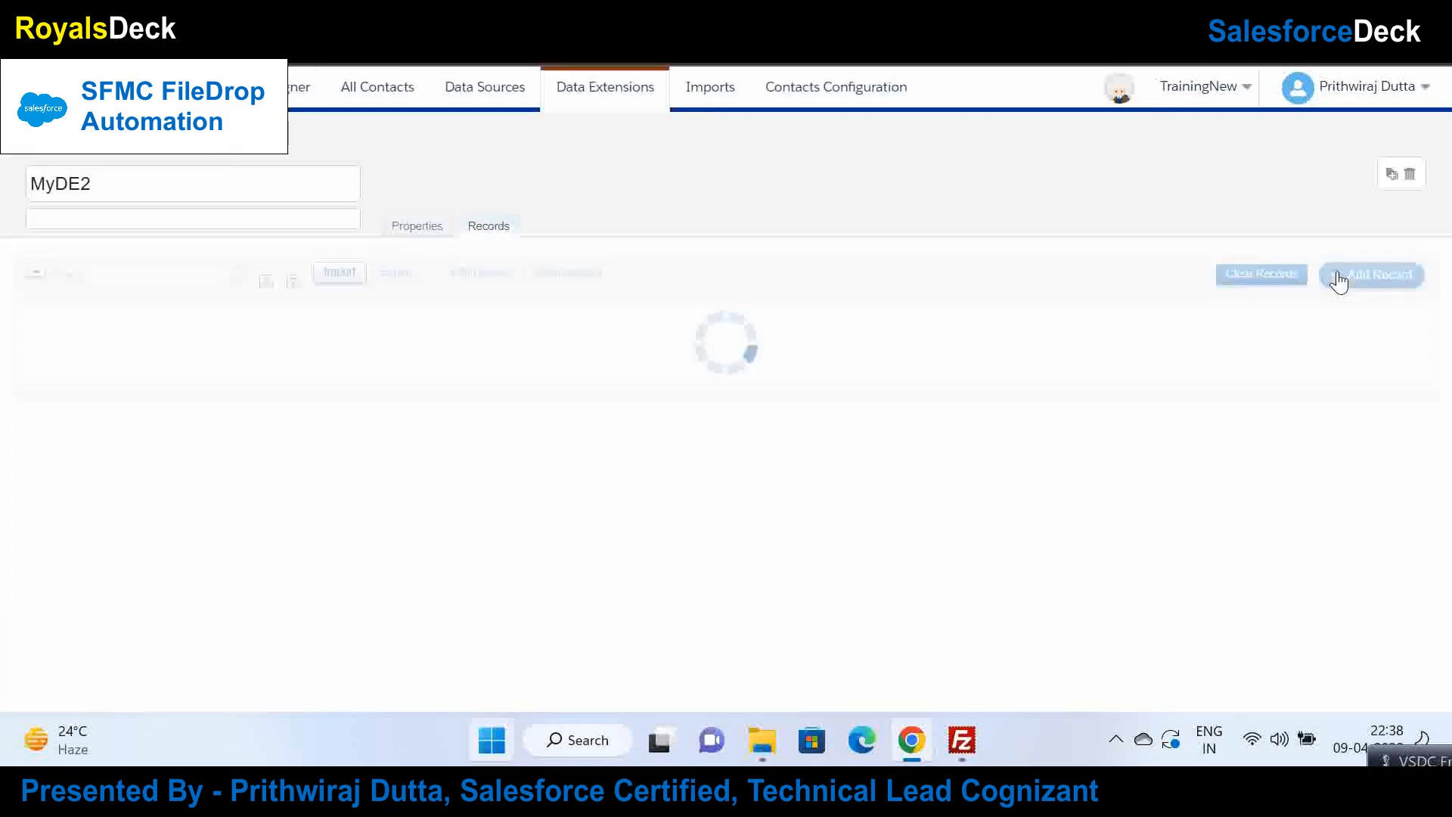
drag(1423, 760, 1267, 642)
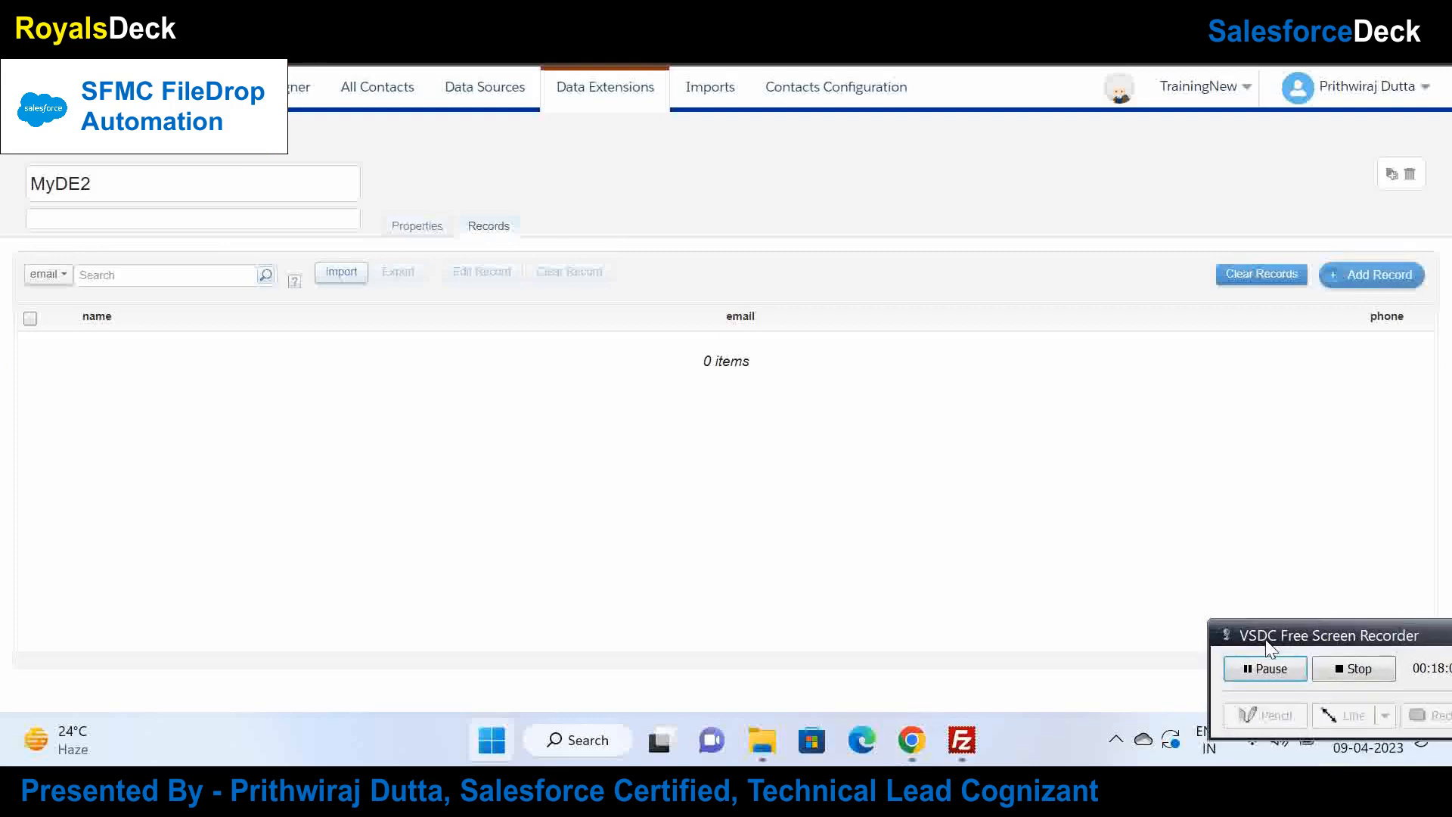
click(1271, 669)
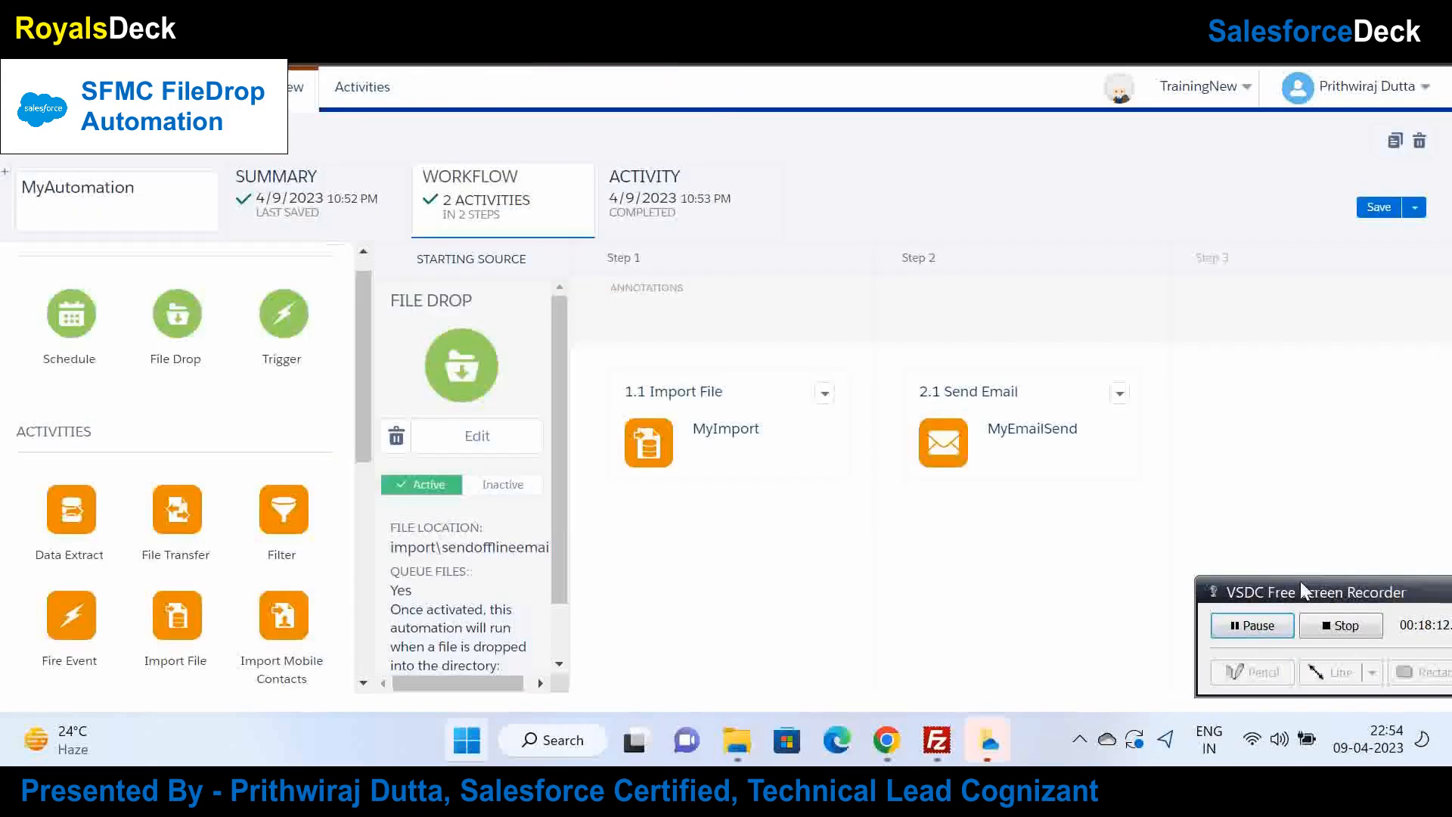
Step: Start editing MyAutomation's file drop trigger, deactivating it when prompted
drag(1278, 595, 1451, 759)
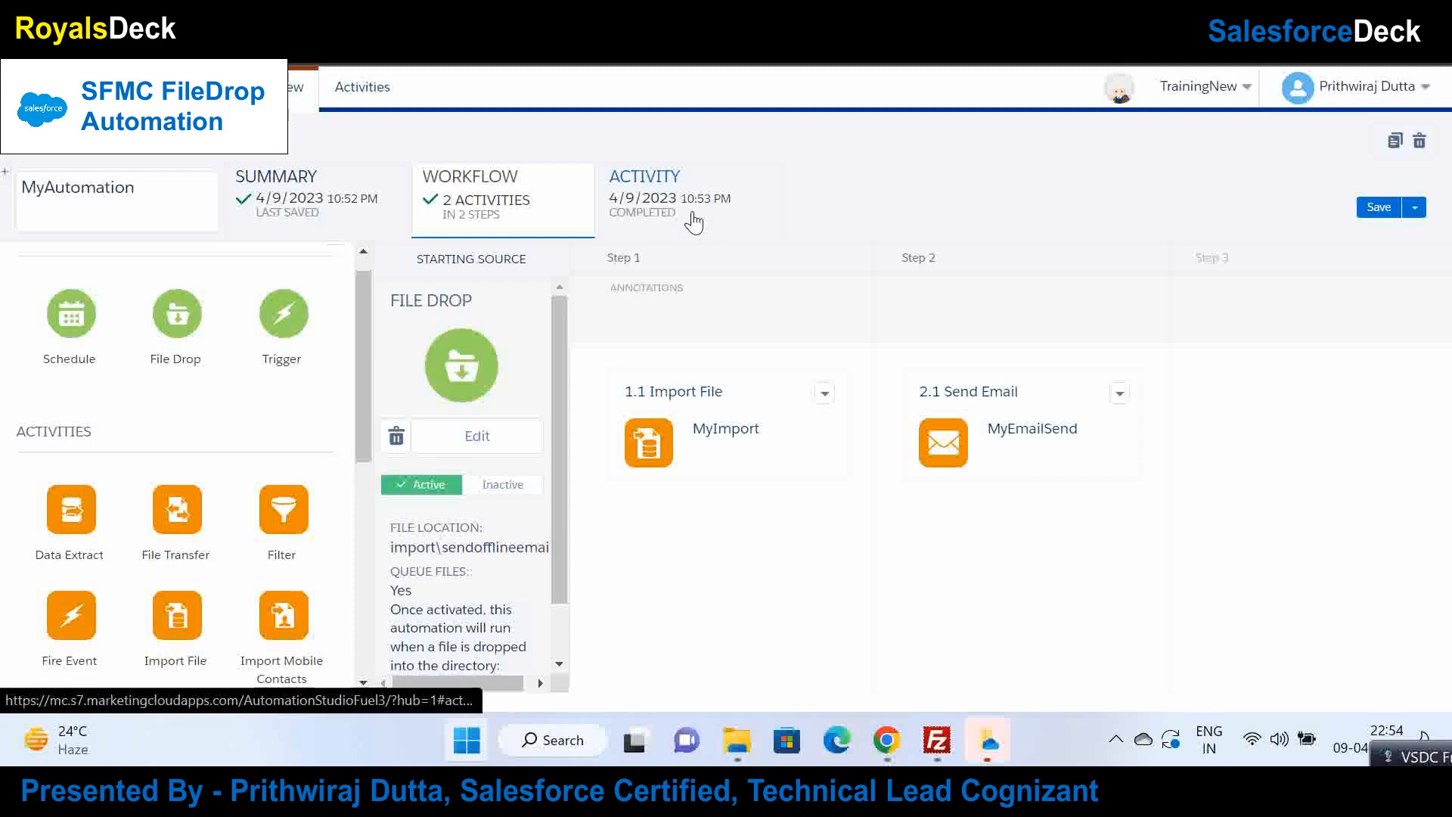
click(474, 436)
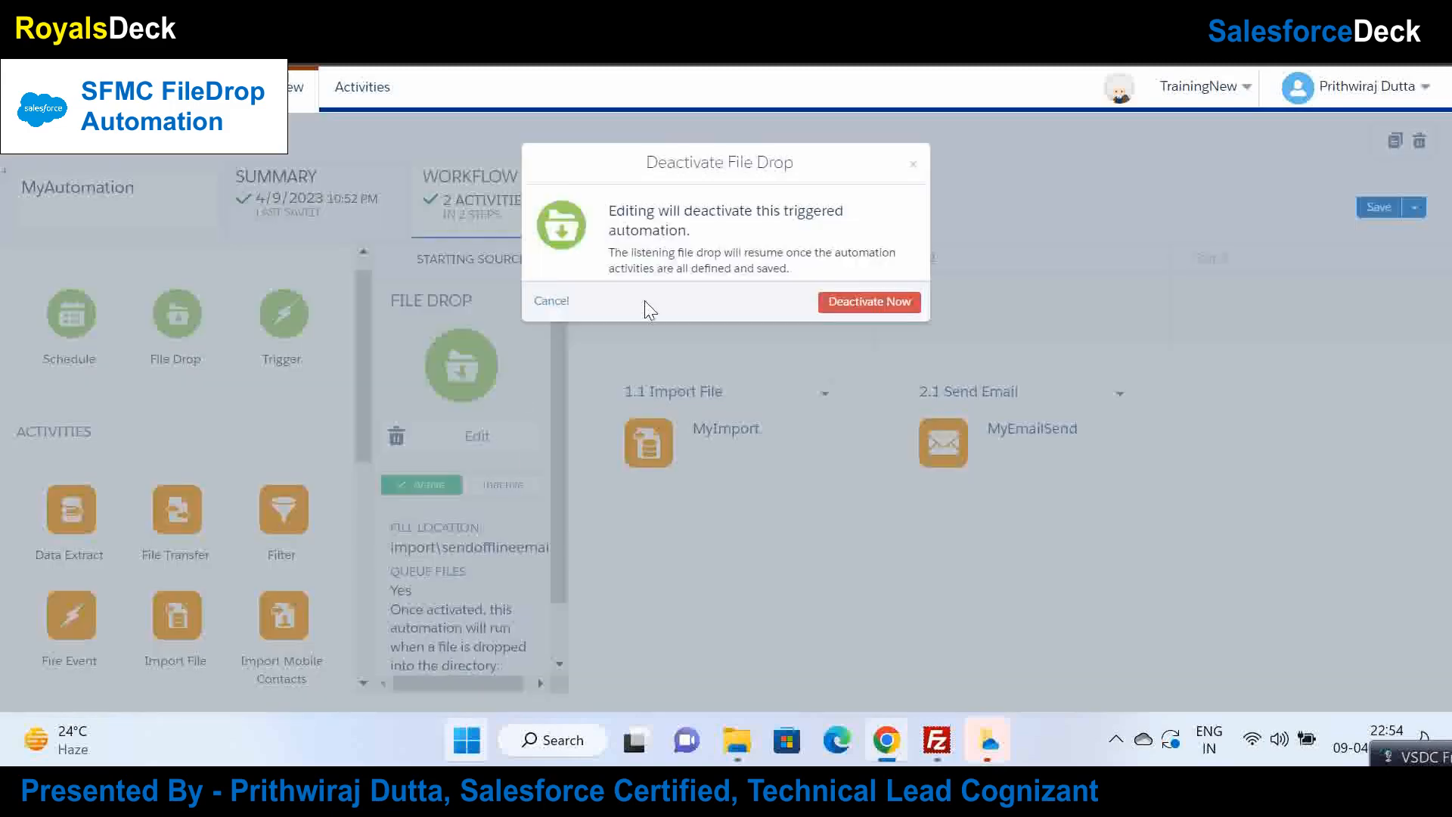
click(850, 307)
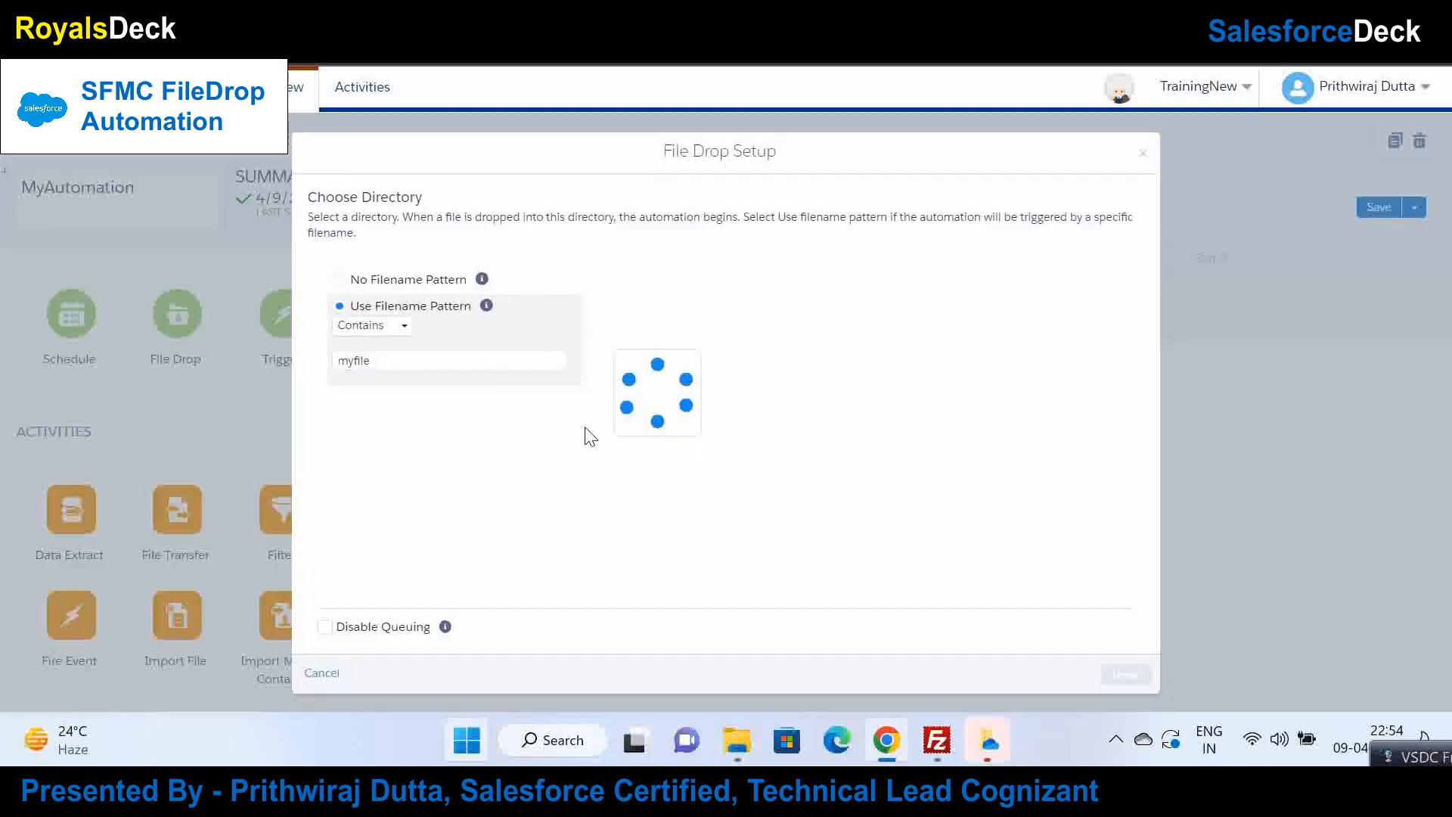
Step: Use a Contains 'myfile' filename pattern on the sendofflineemail folder and confirm the file drop setup
click(408, 360)
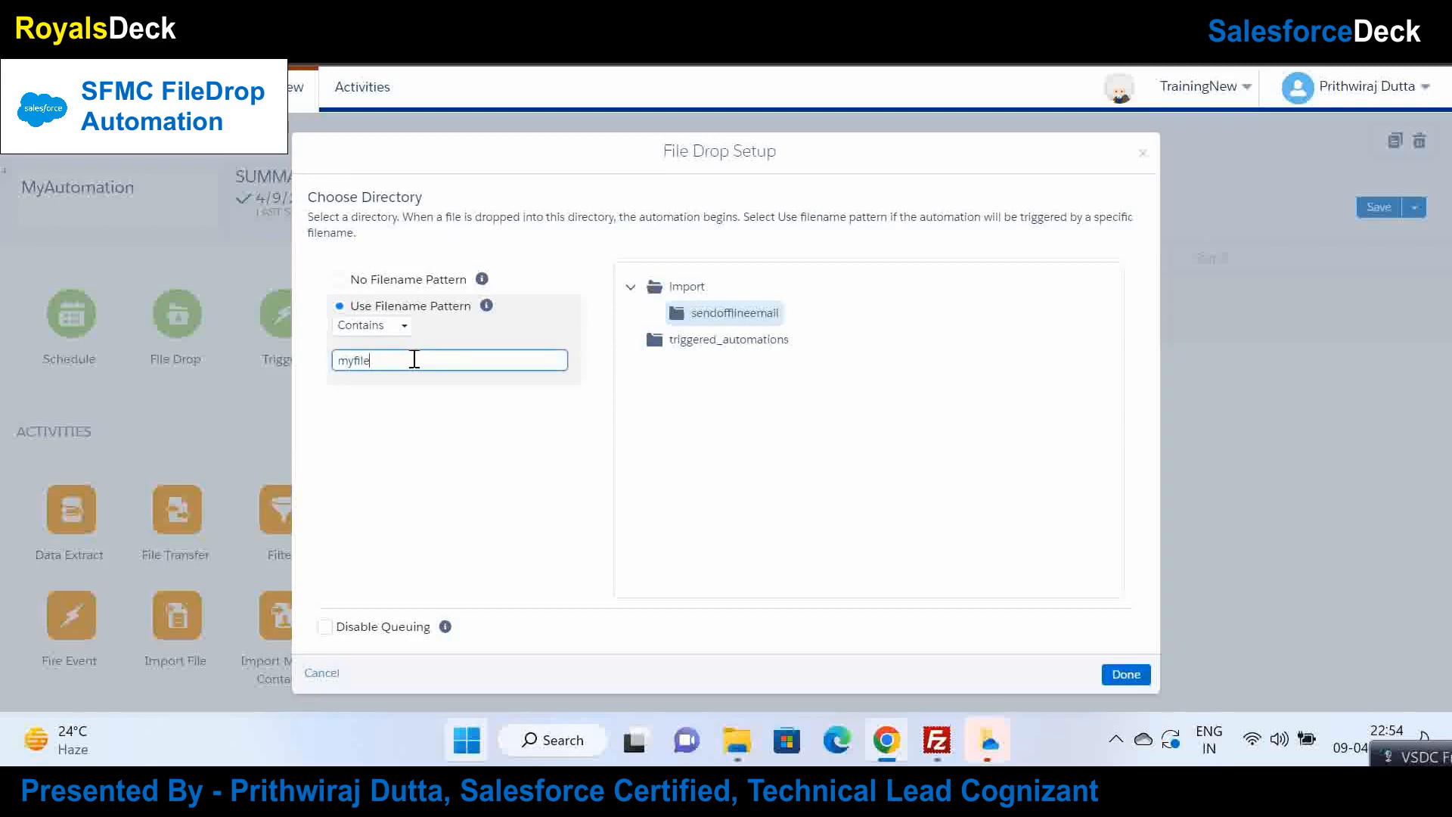
click(456, 412)
drag(402, 367, 322, 378)
click(448, 406)
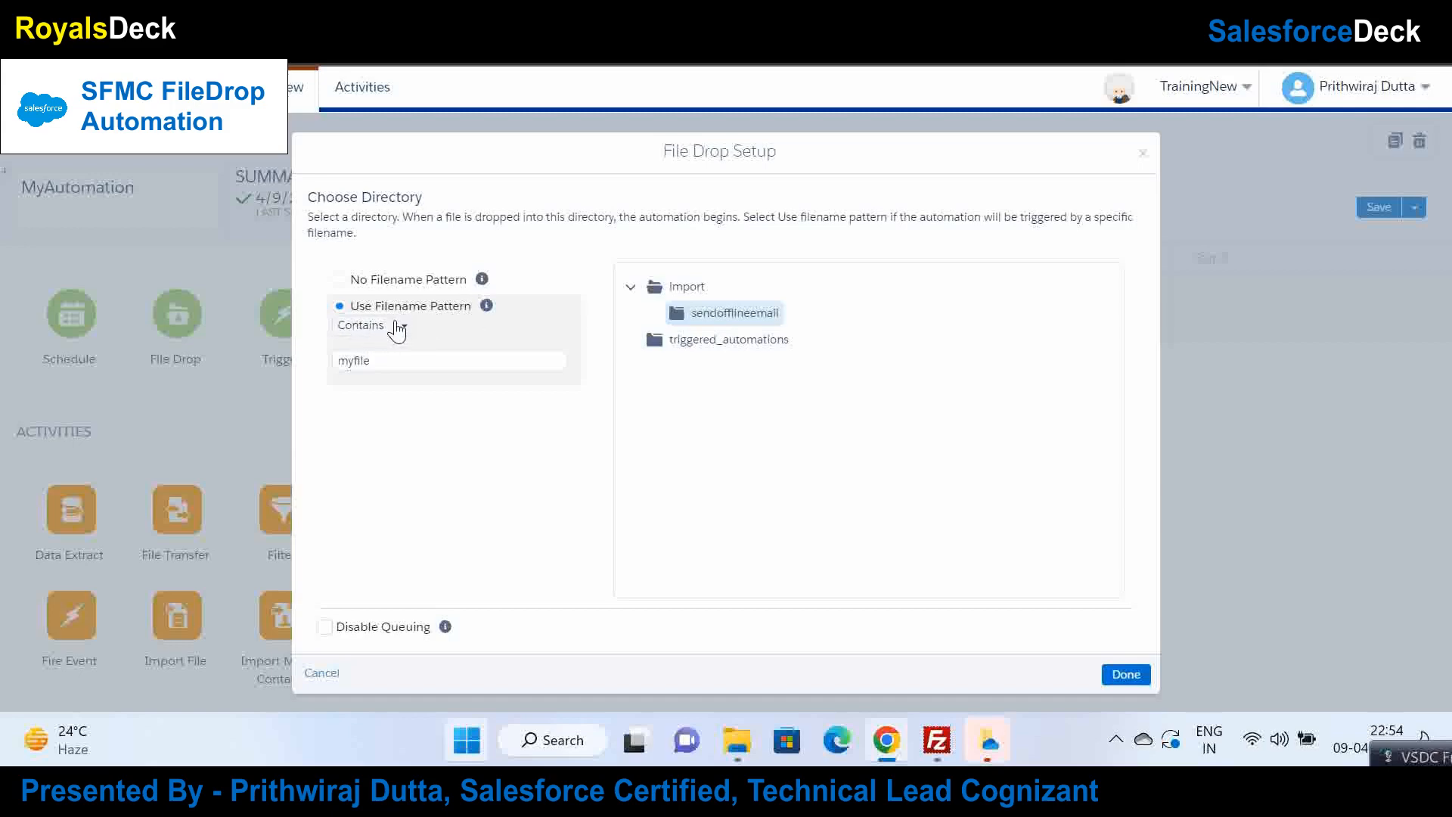
click(388, 363)
drag(388, 364, 320, 370)
click(416, 370)
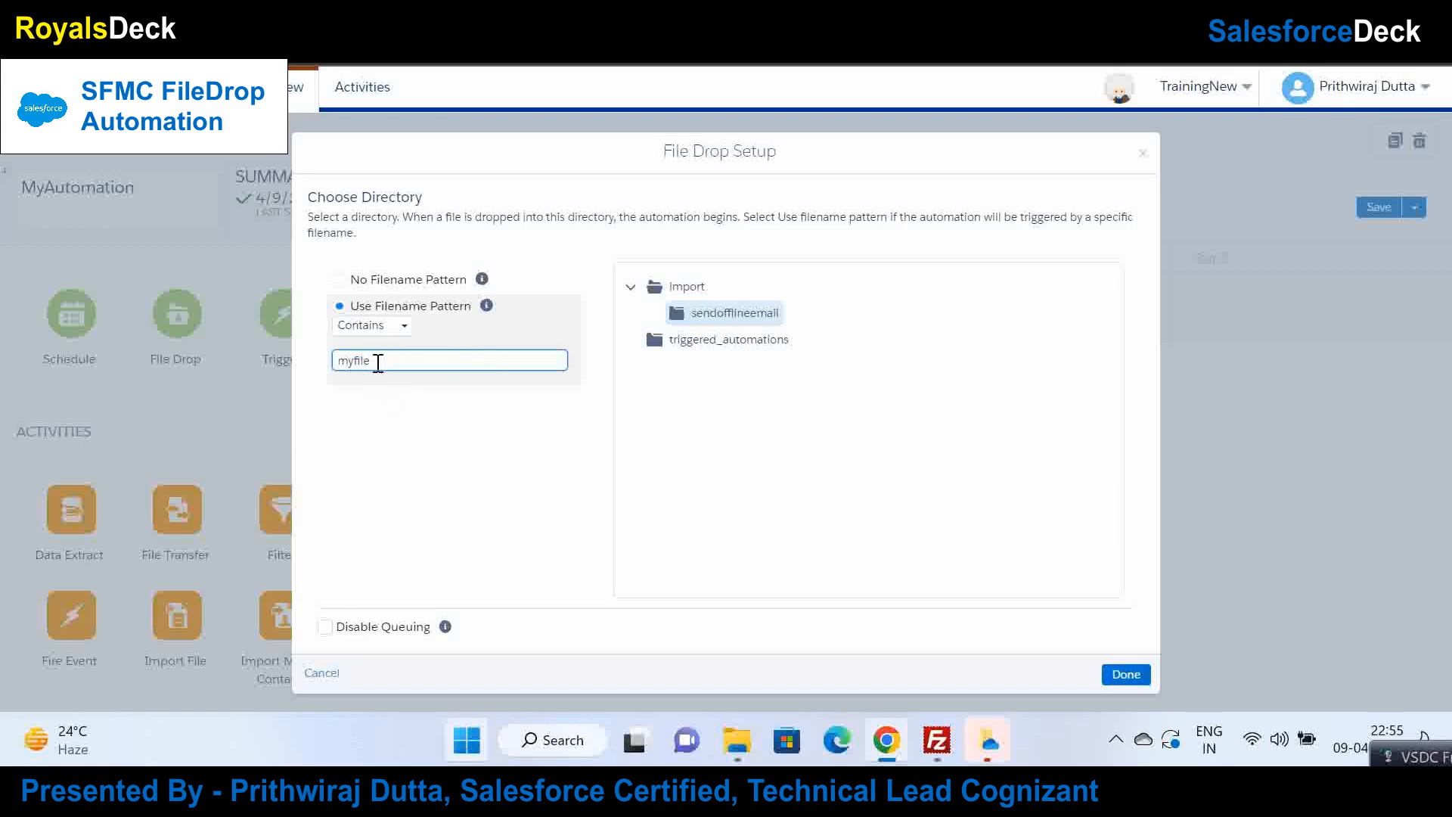
drag(378, 363, 310, 369)
click(466, 407)
click(464, 402)
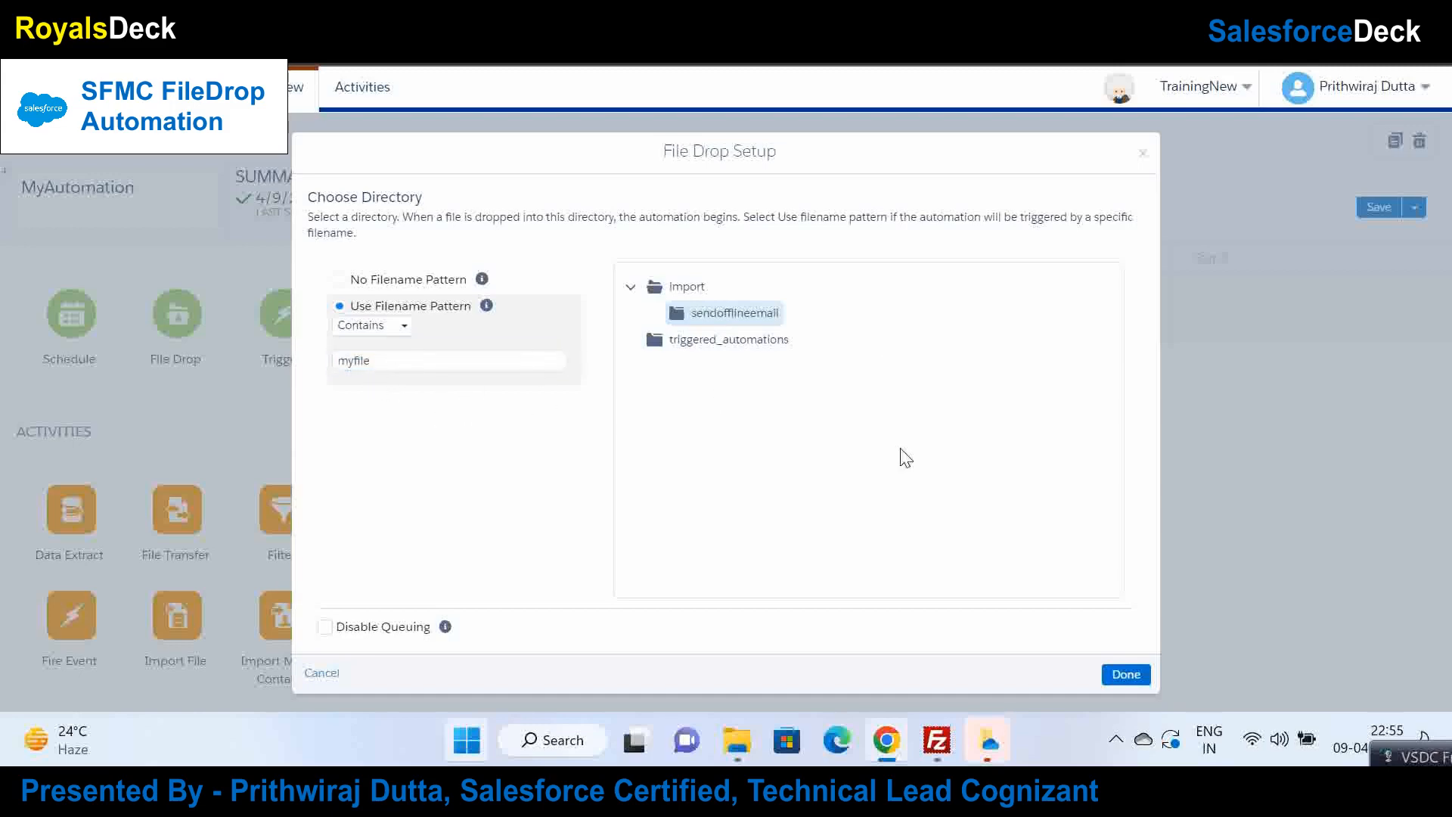
click(1143, 674)
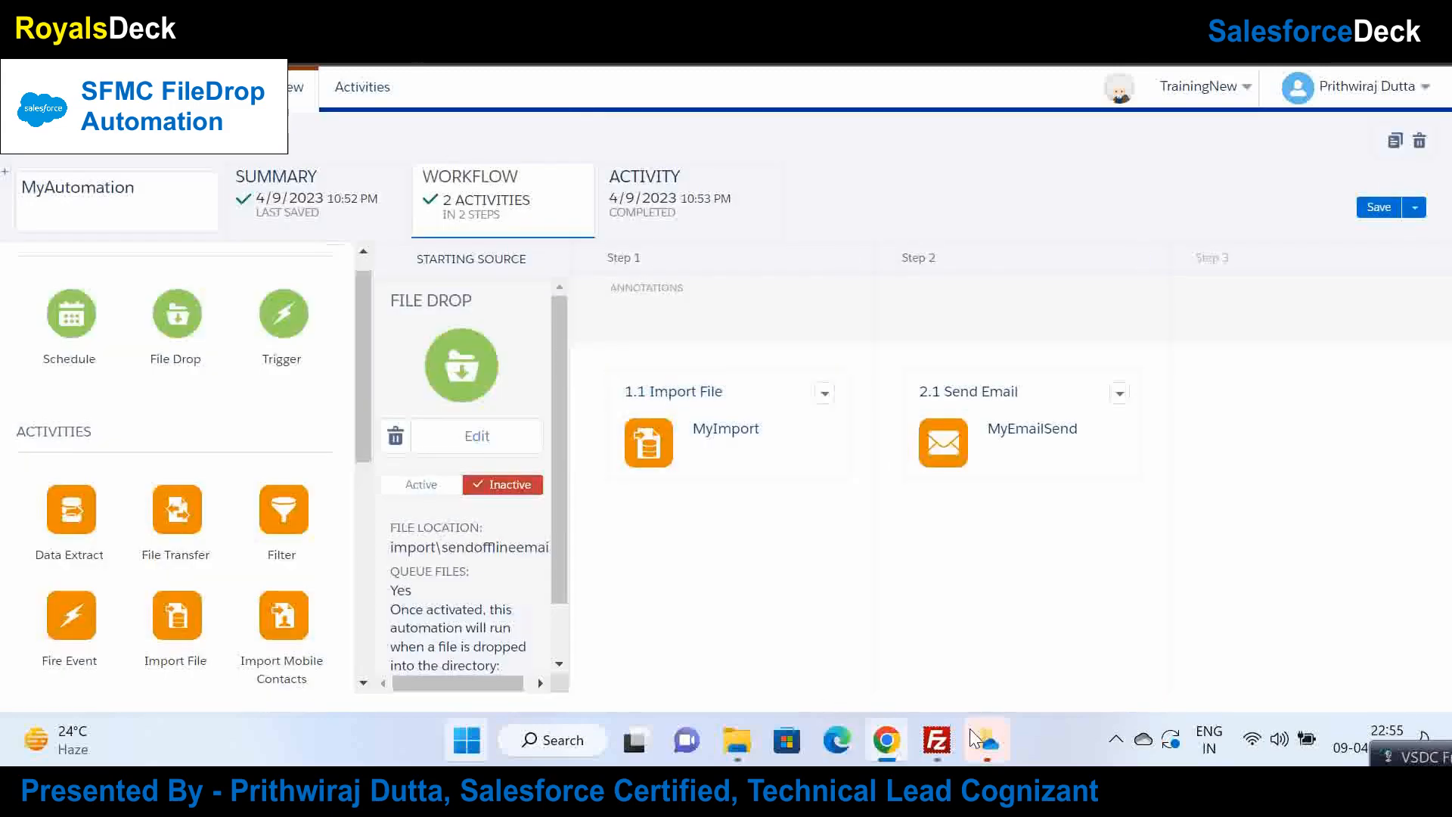
click(954, 748)
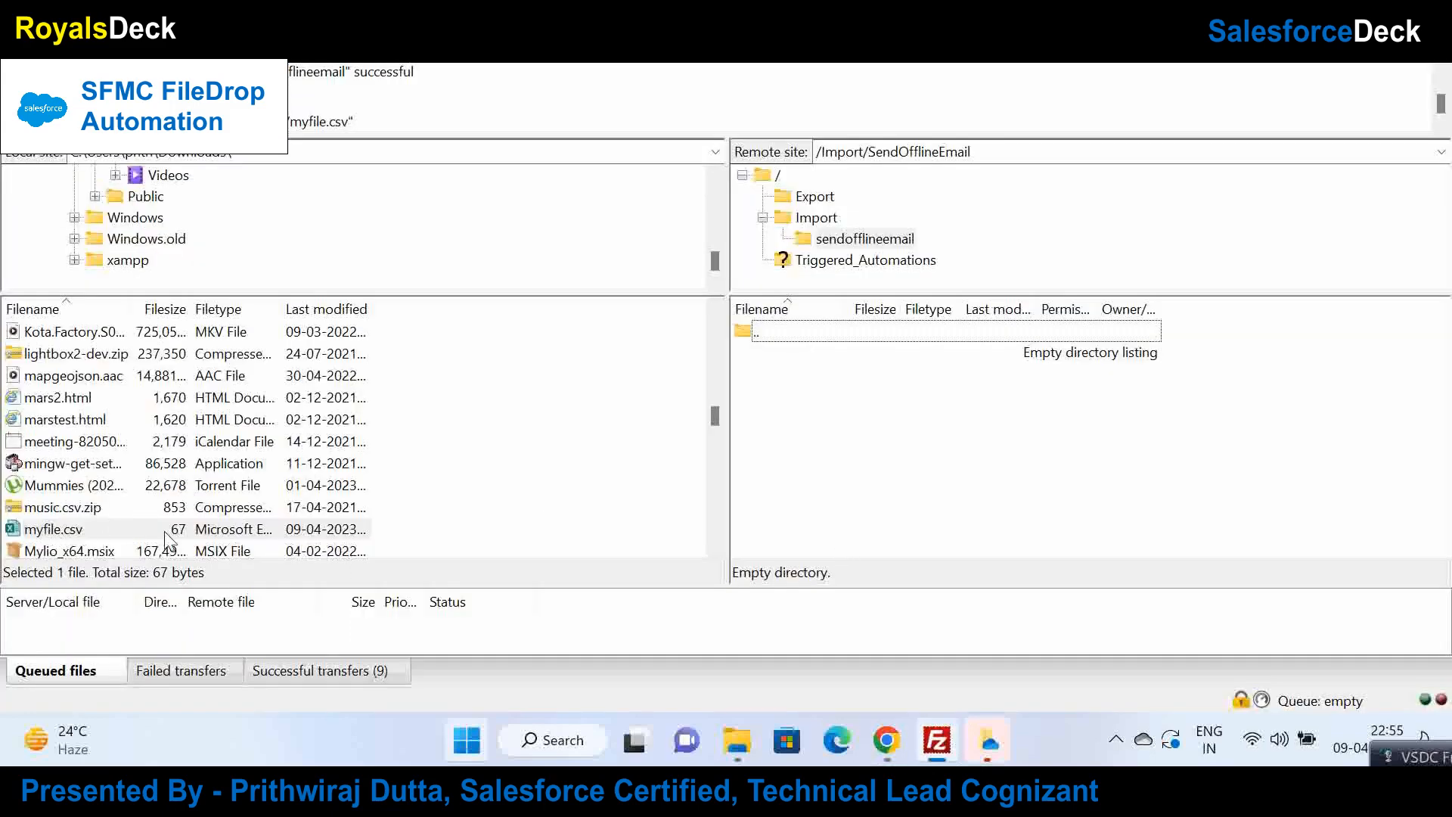
click(897, 745)
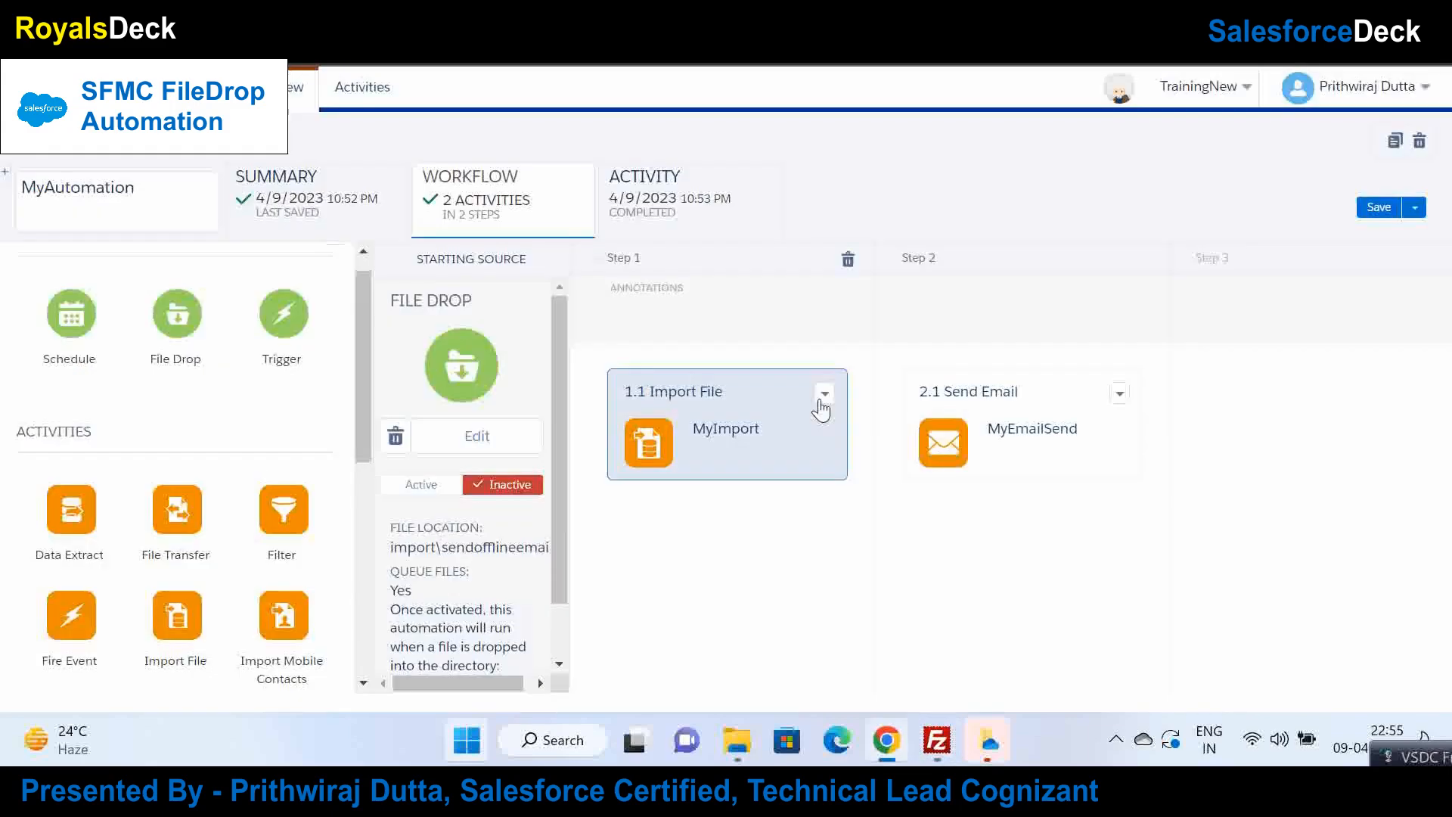
click(817, 392)
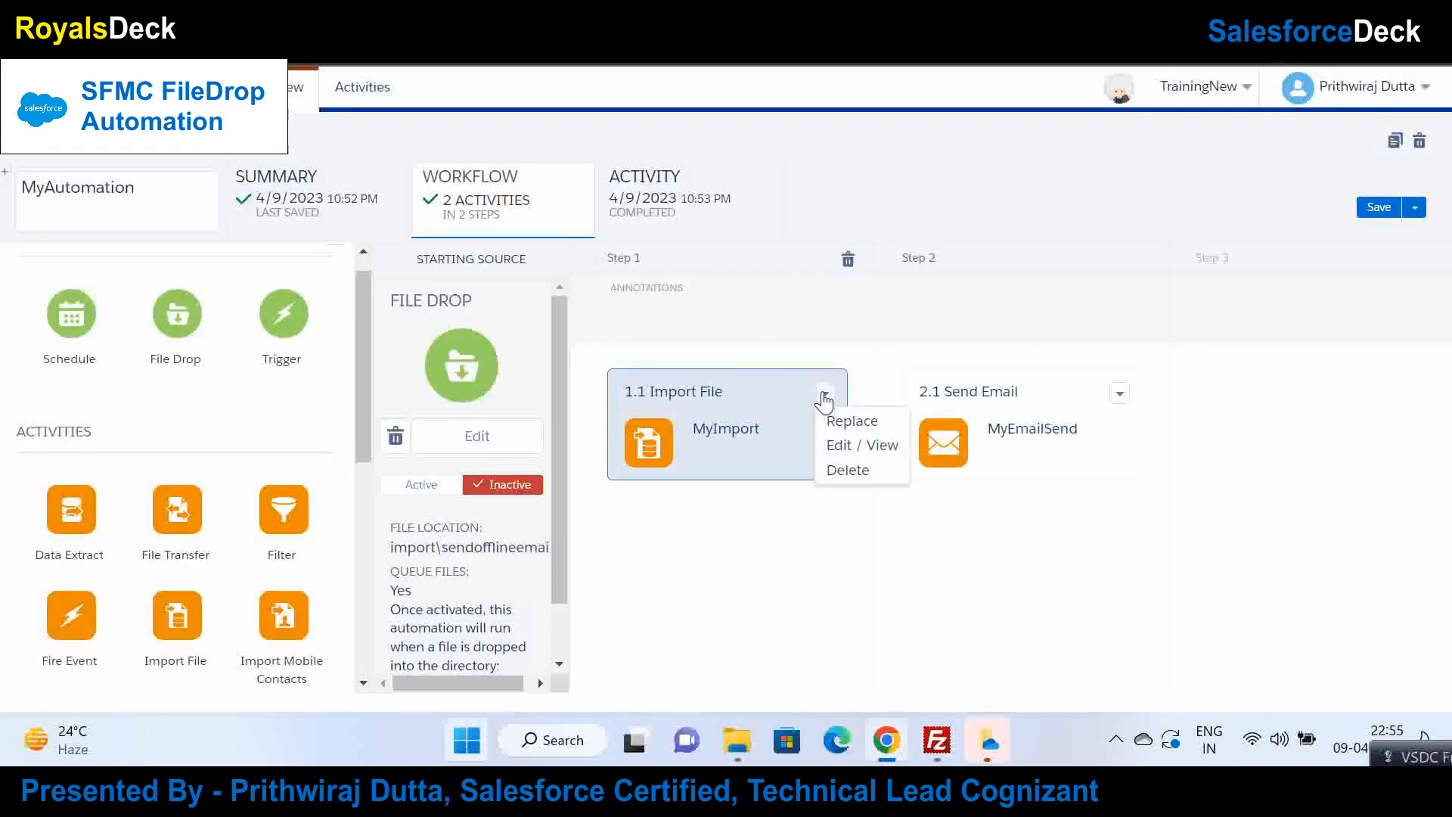
click(875, 447)
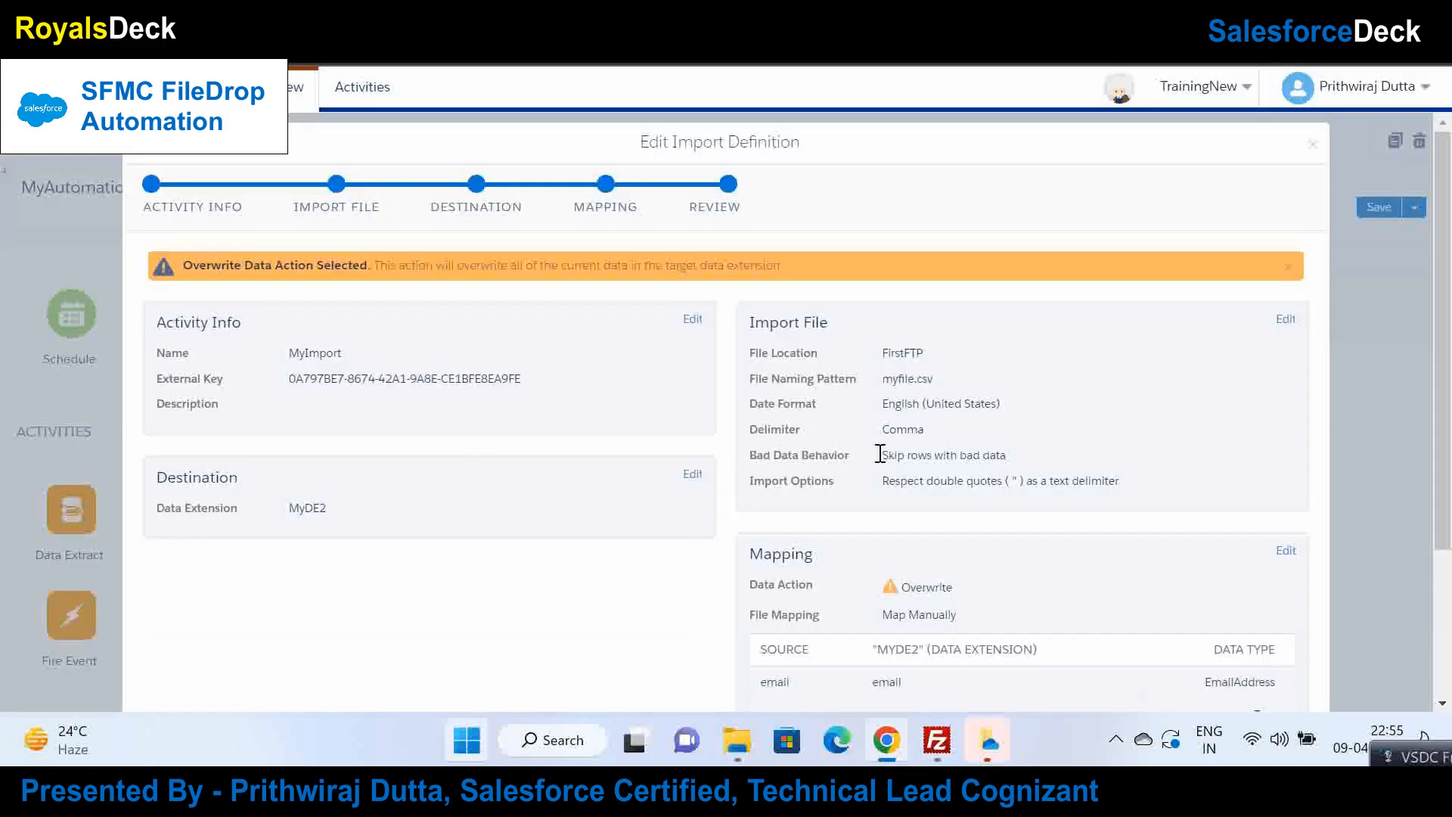
double_click(898, 379)
click(337, 189)
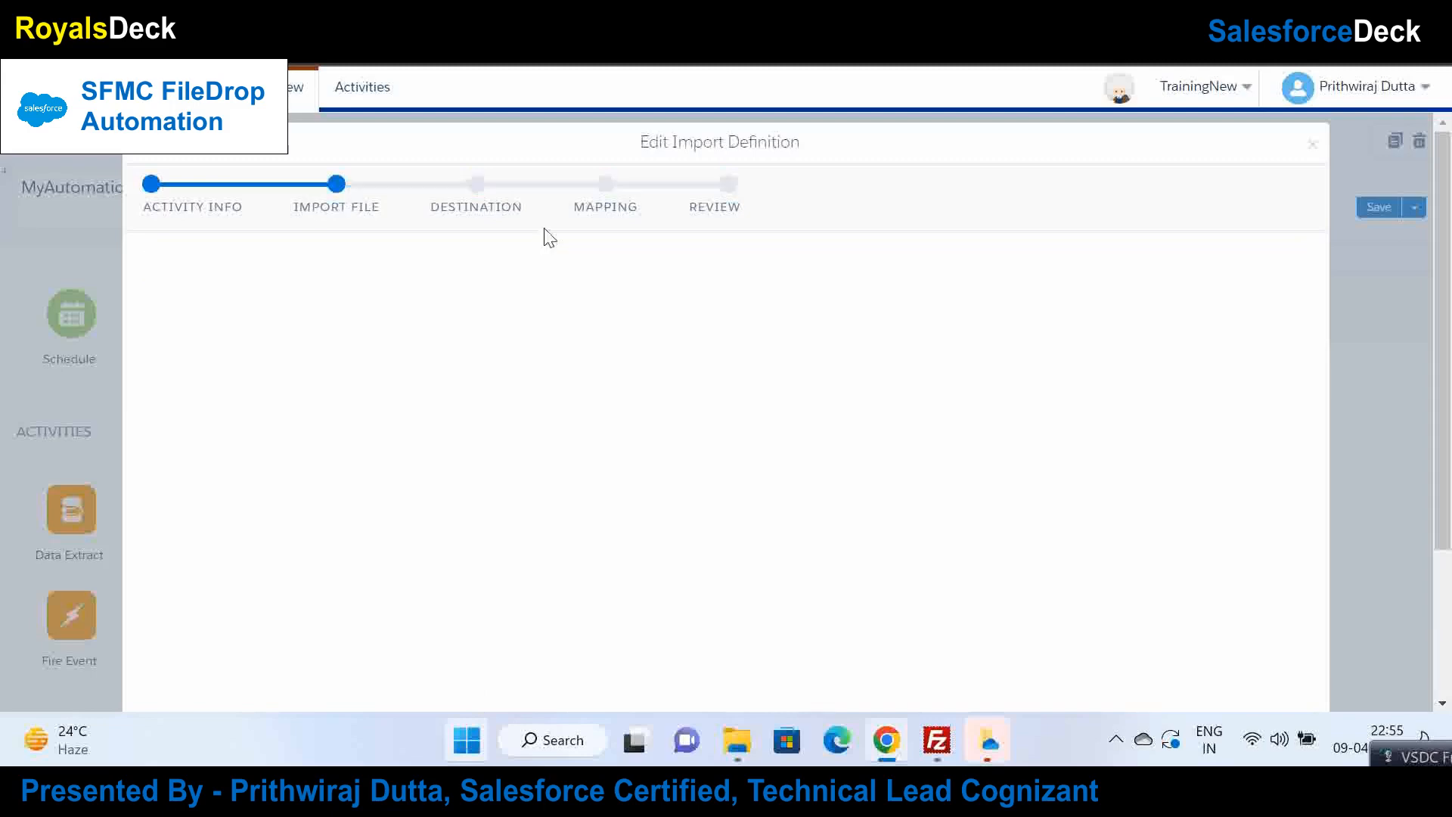
click(1006, 372)
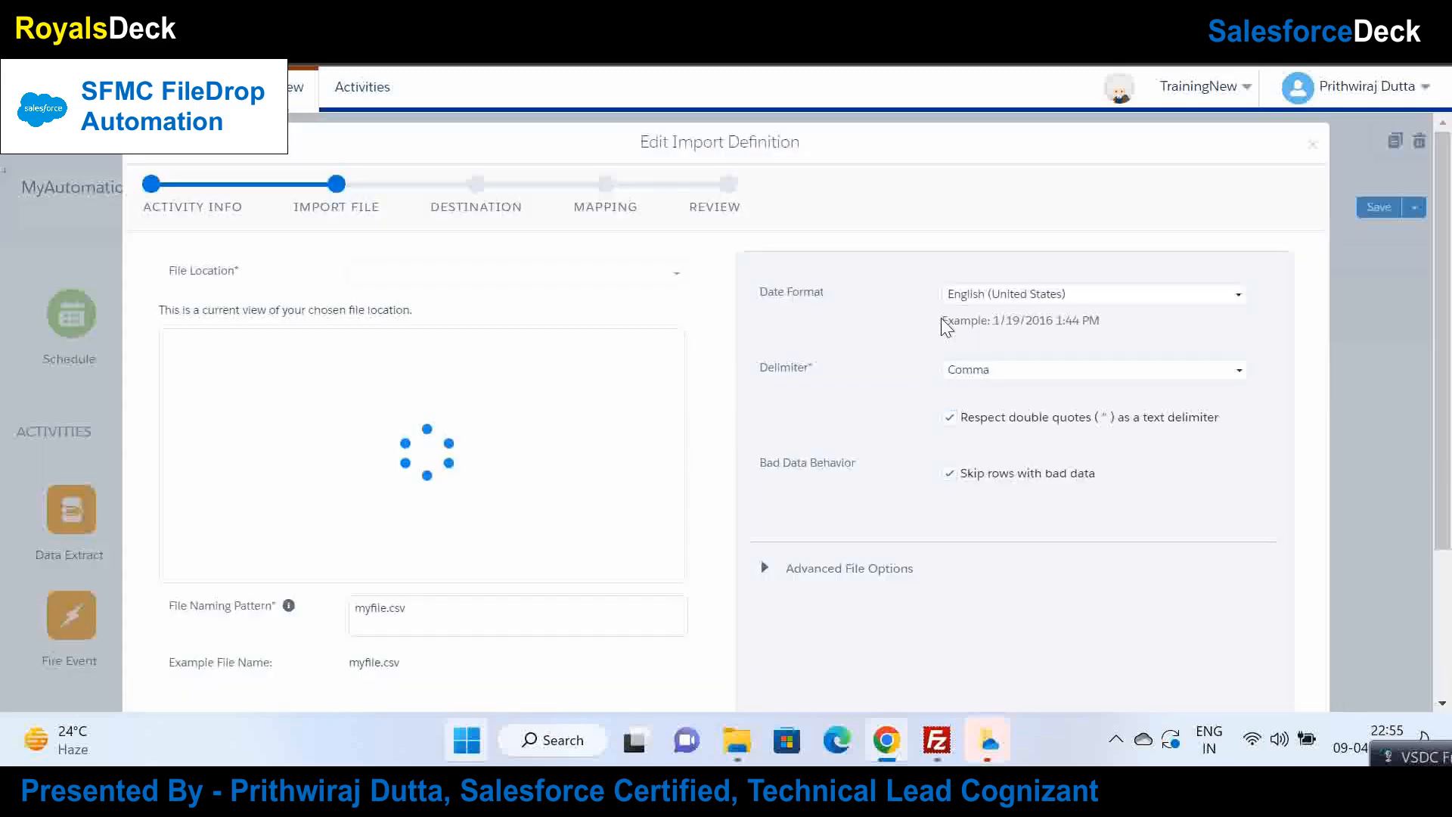
click(383, 599)
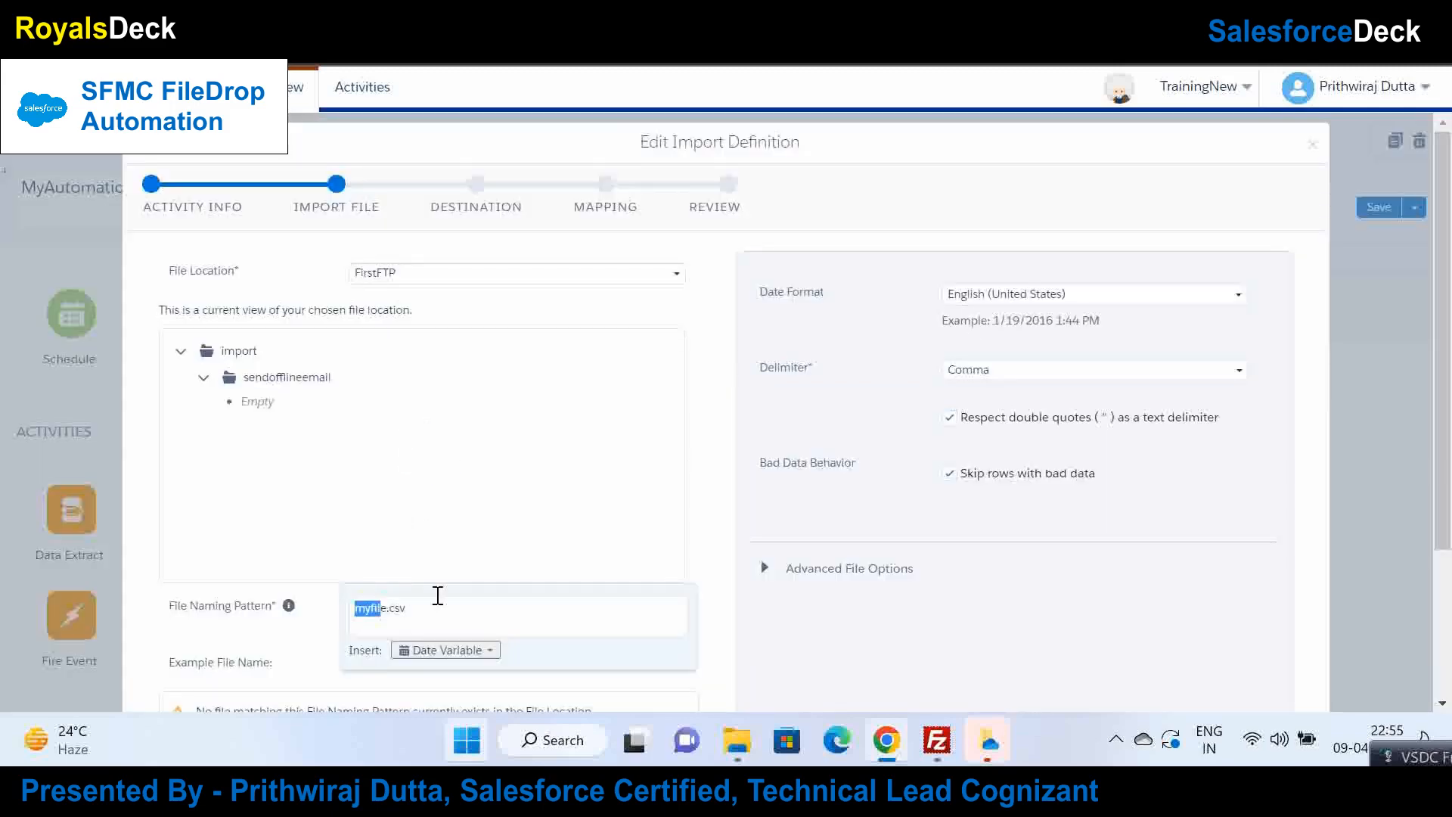
click(443, 602)
double_click(366, 610)
click(456, 613)
drag(432, 618, 314, 597)
click(471, 601)
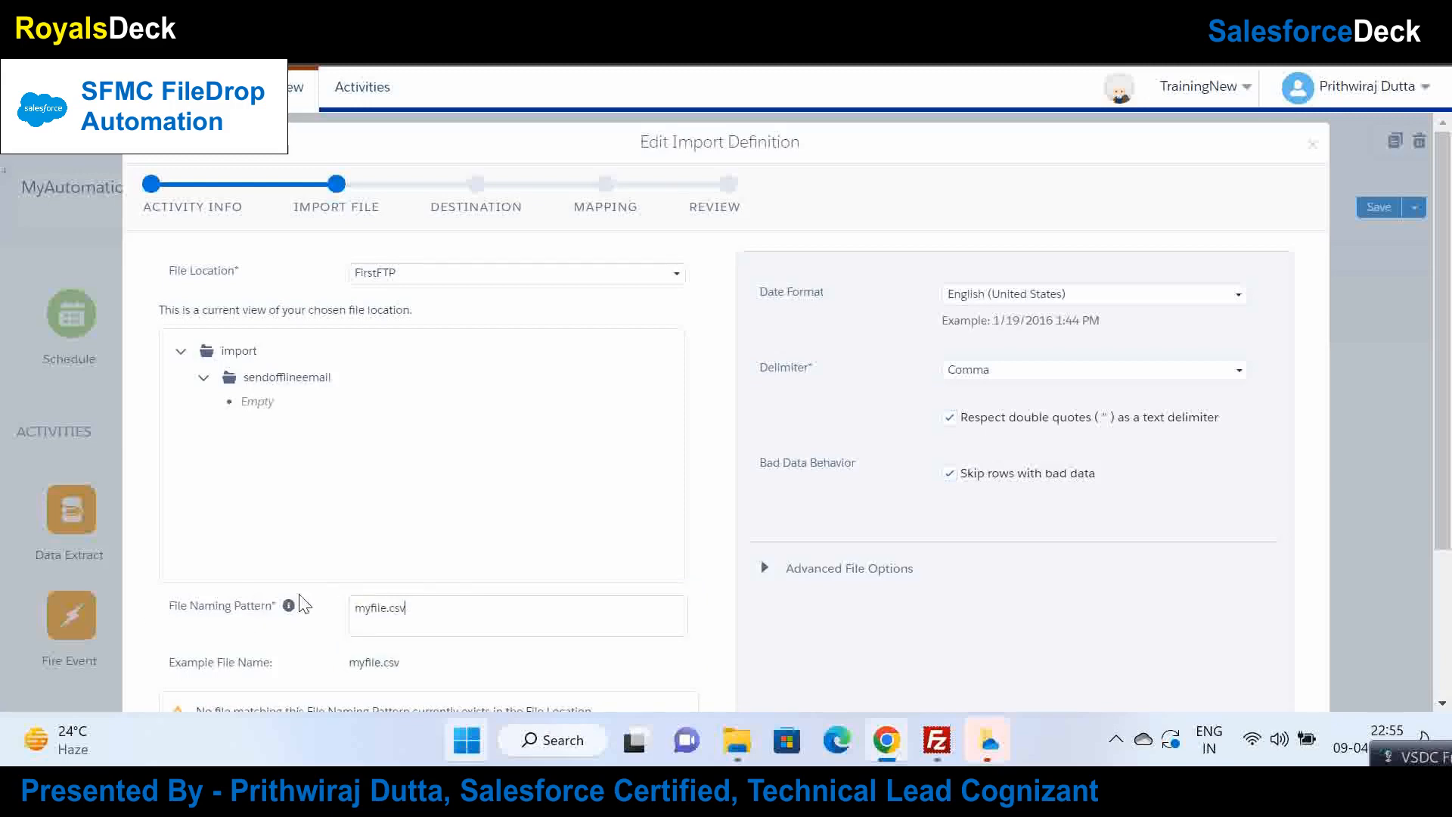
drag(415, 610, 305, 613)
click(470, 616)
scroll(1195, 416, down, 3)
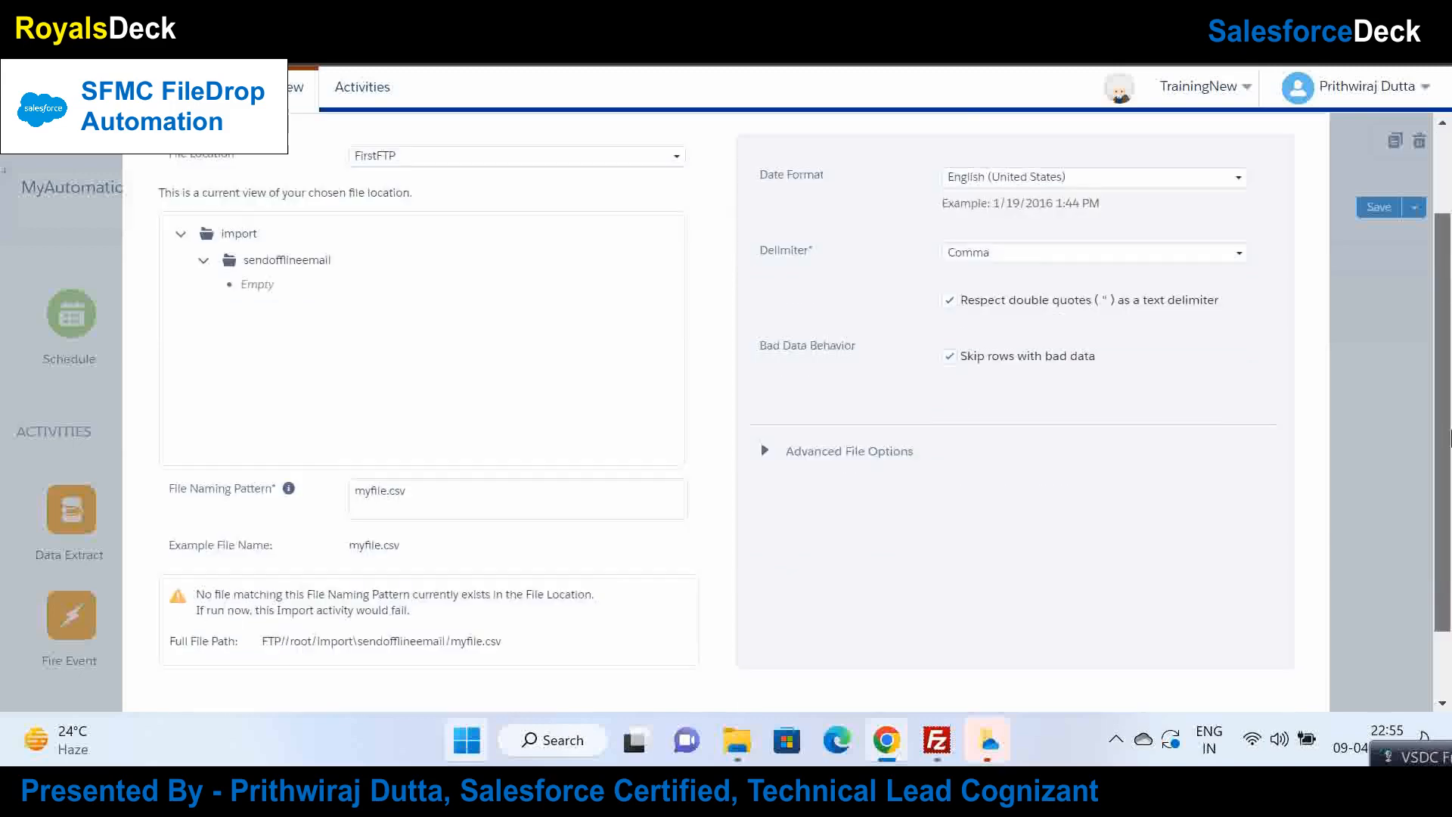
click(1298, 683)
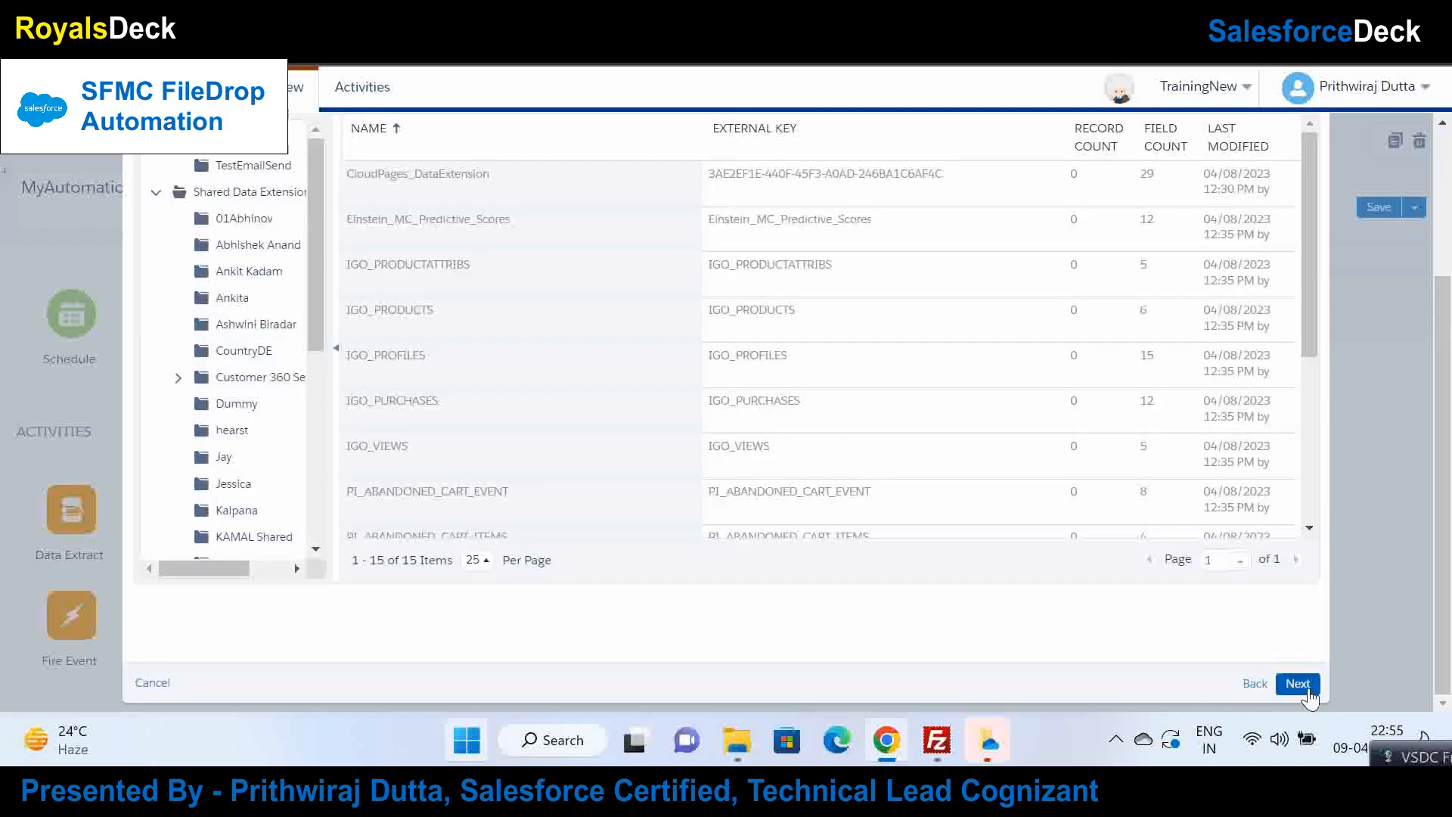
click(1307, 687)
click(1298, 683)
click(1297, 683)
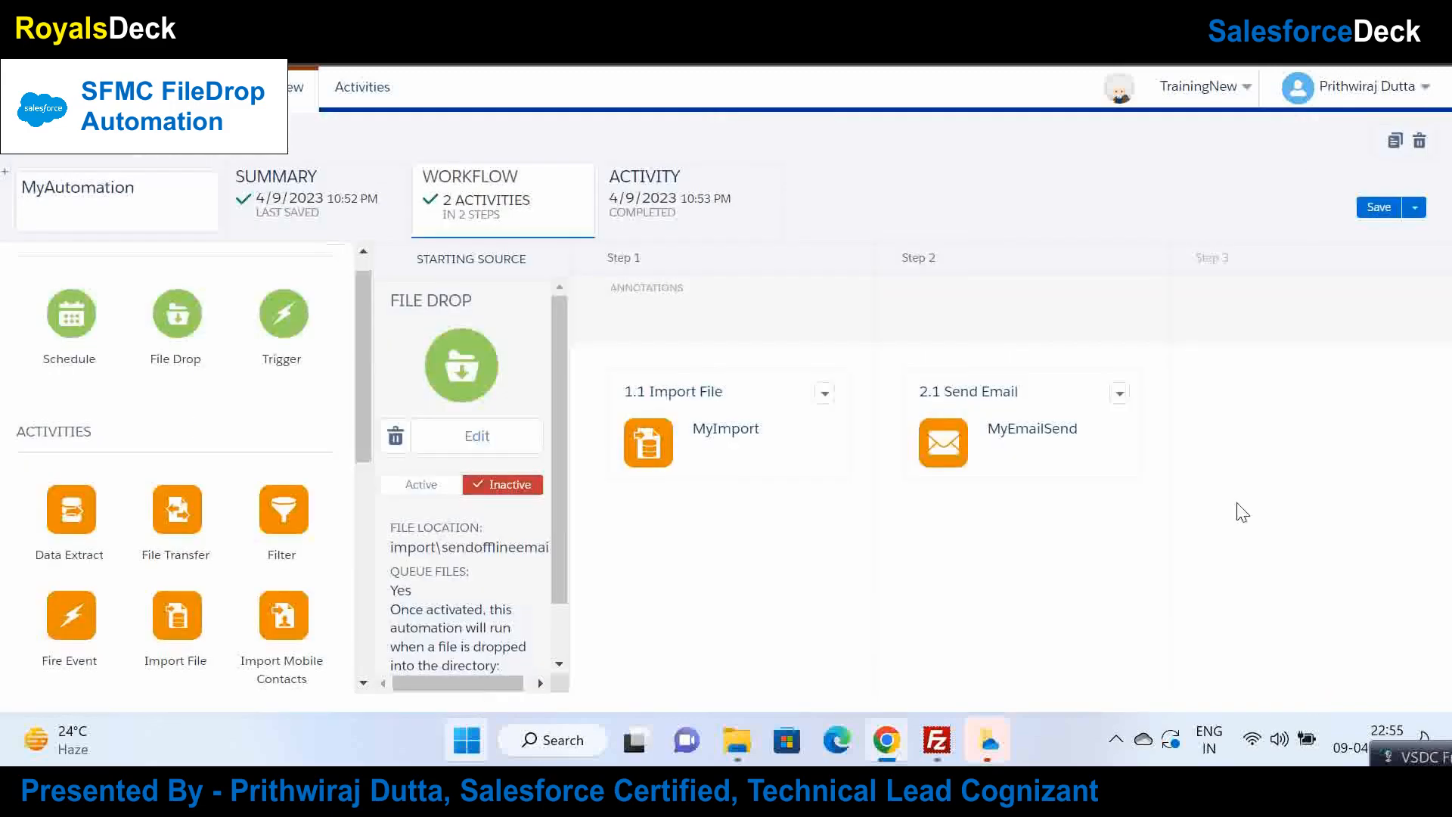
Step: Activate the file drop, save MyAutomation, and view its run history
click(444, 491)
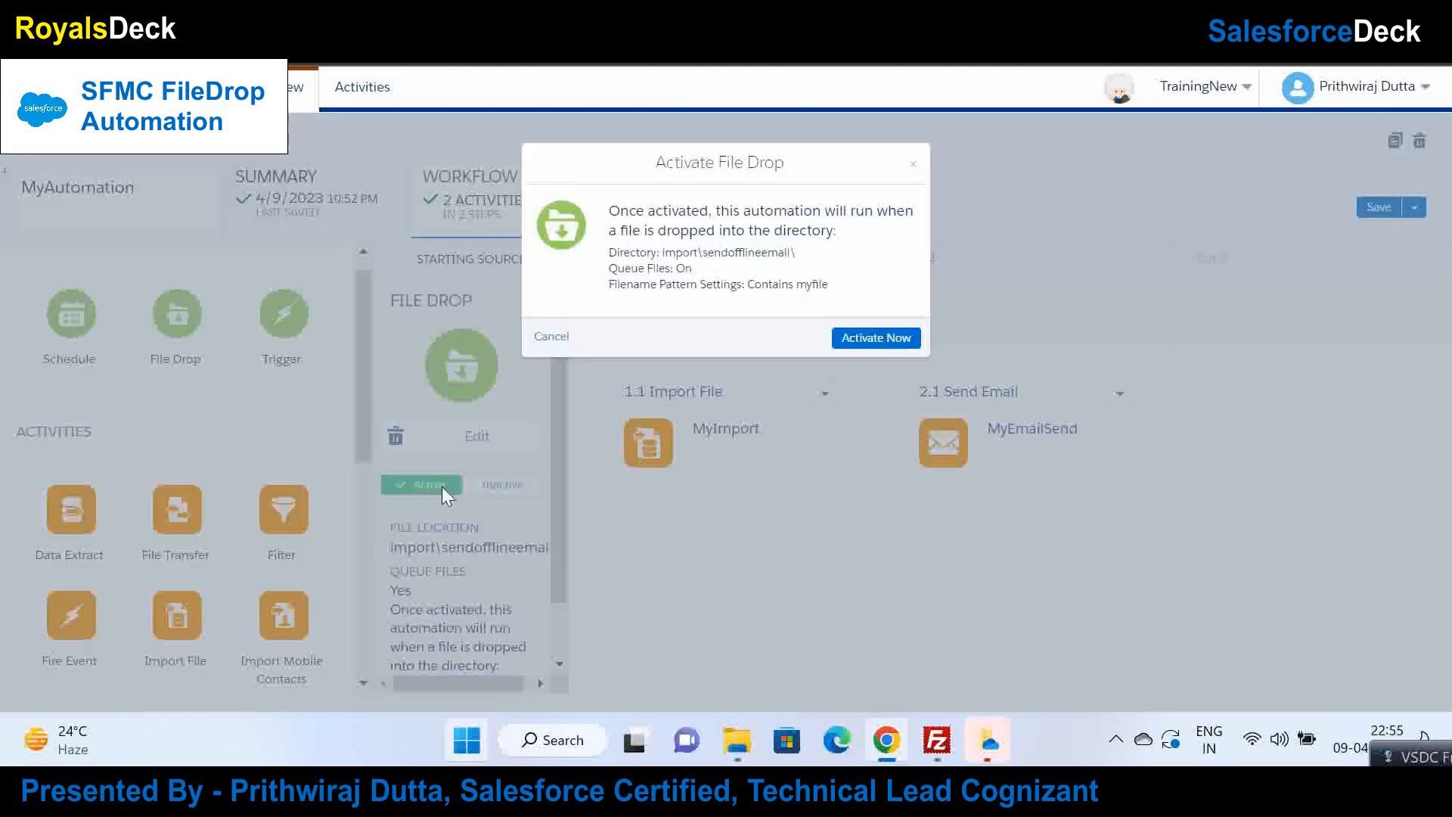
click(873, 336)
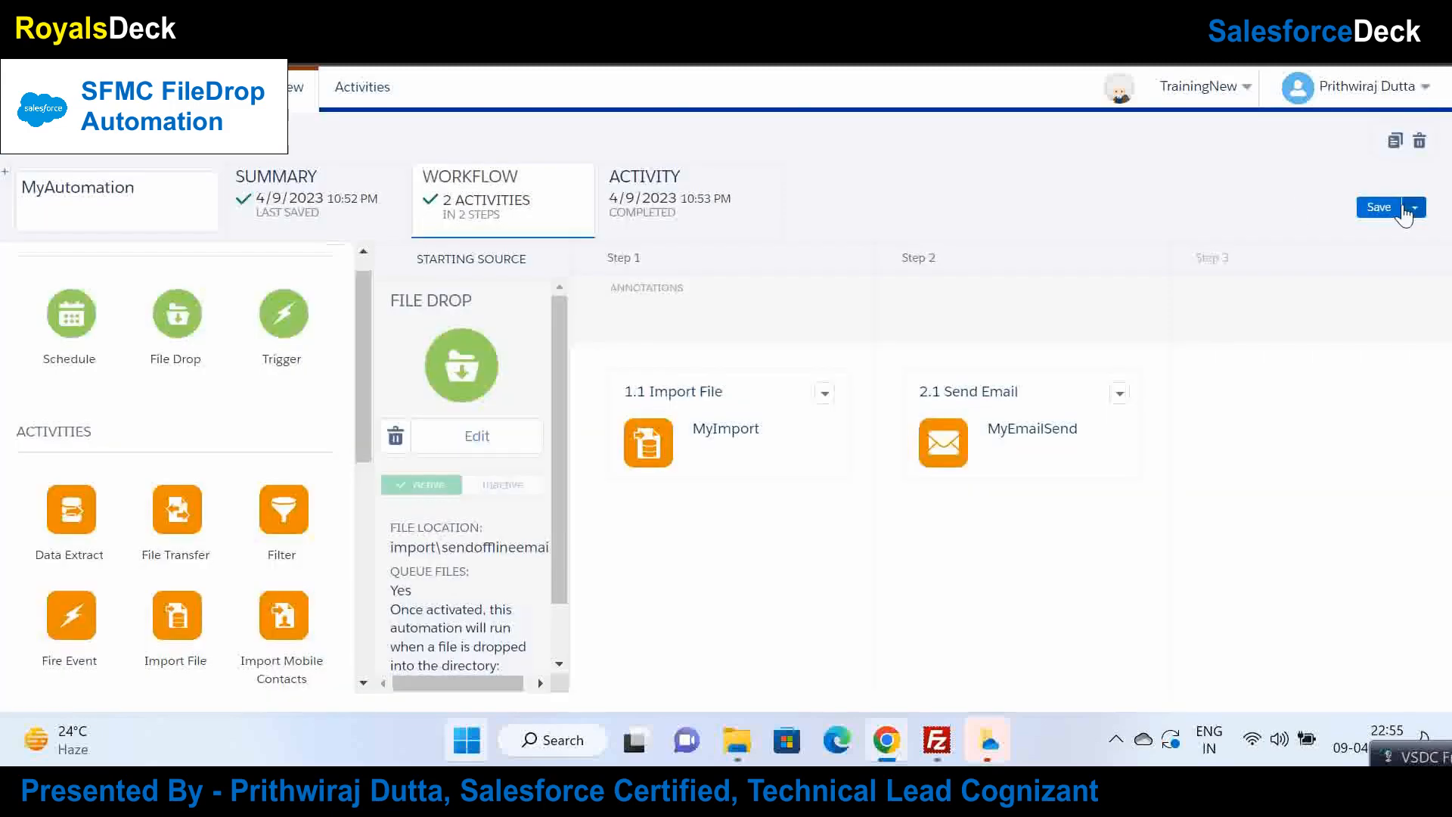
click(1411, 208)
click(1388, 207)
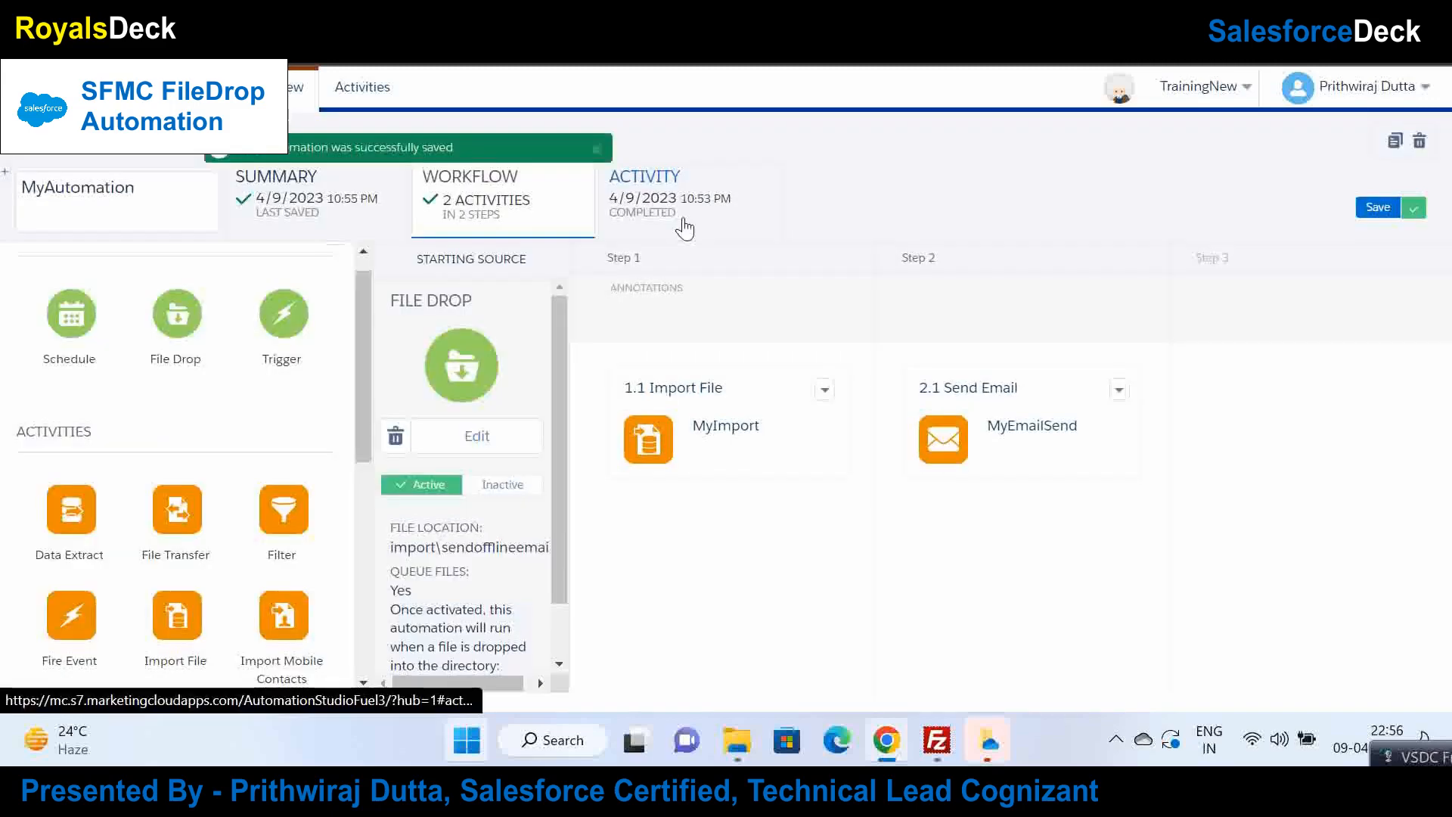
click(684, 227)
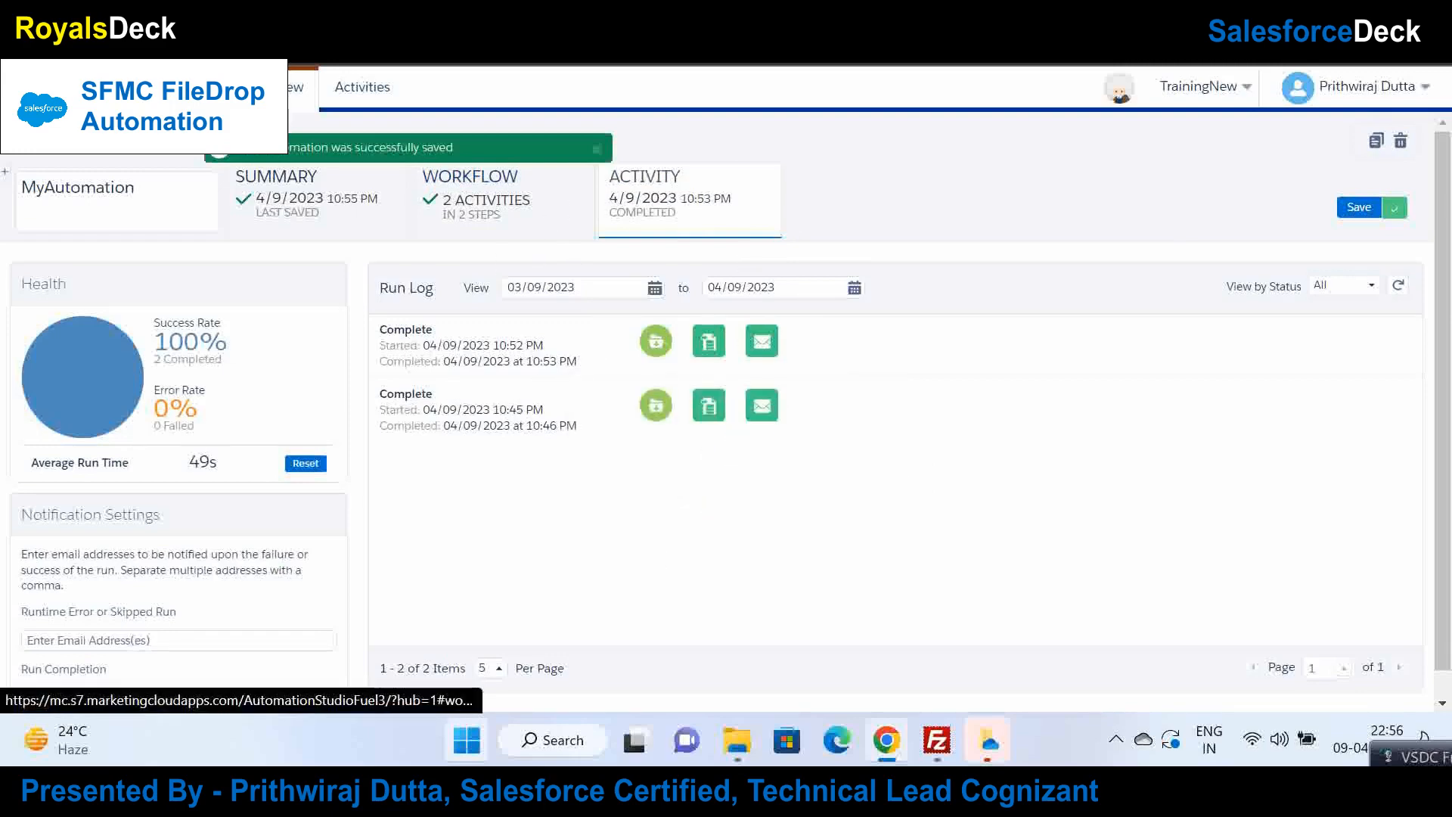
click(924, 741)
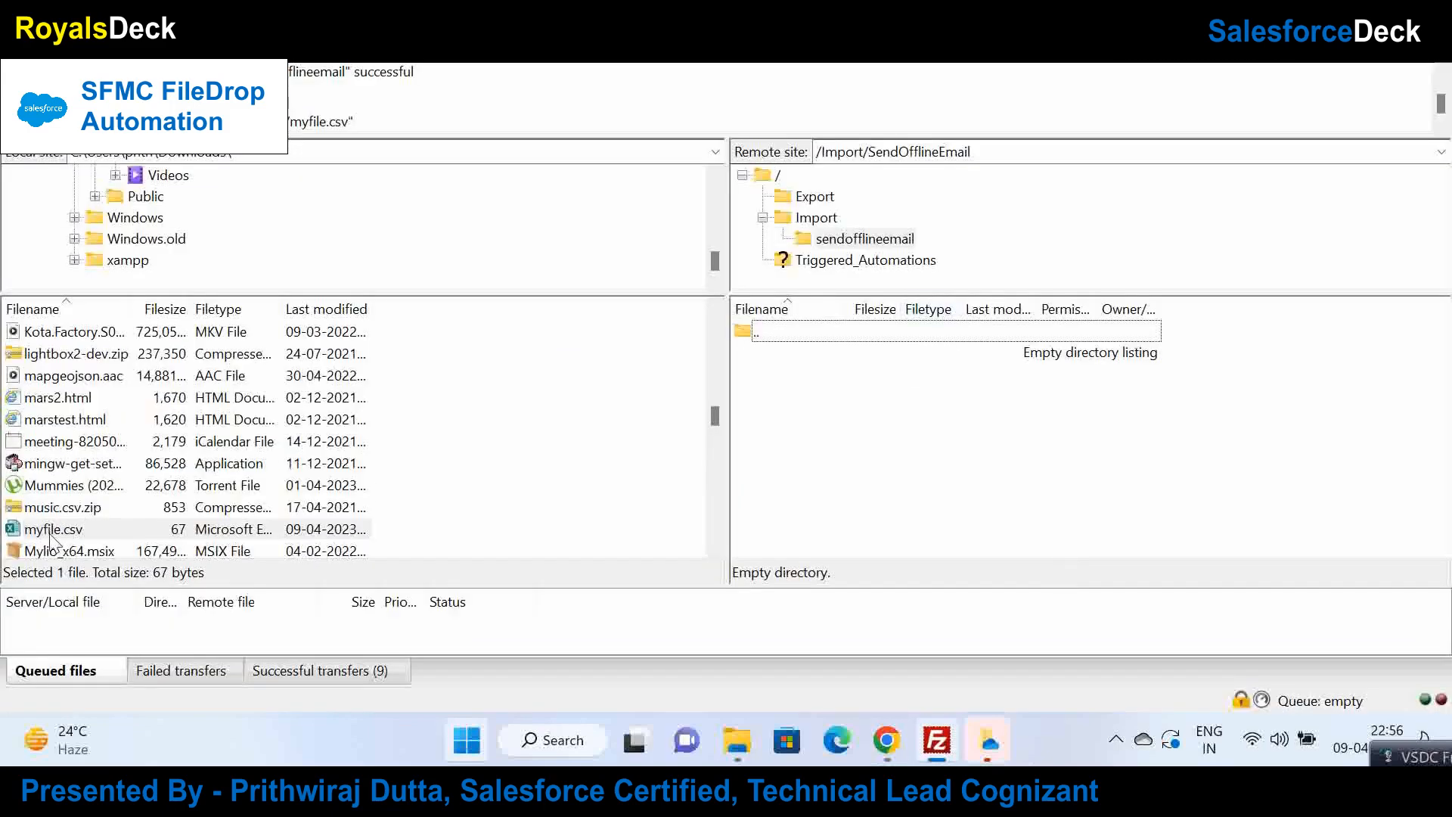
Step: Upload myfile.csv into the remote /Import/SendOfflineEmail folder
drag(51, 539, 869, 242)
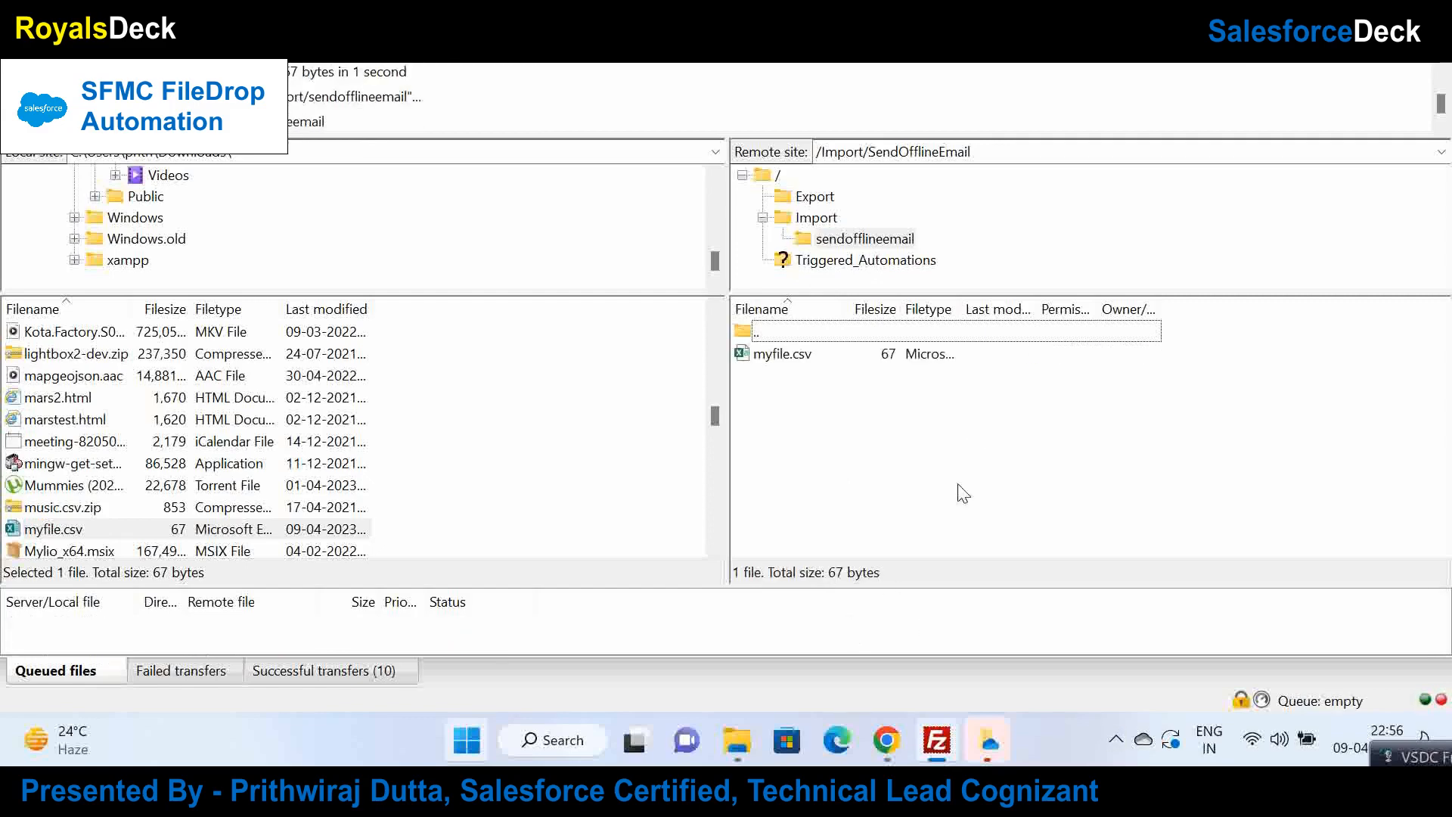
click(888, 742)
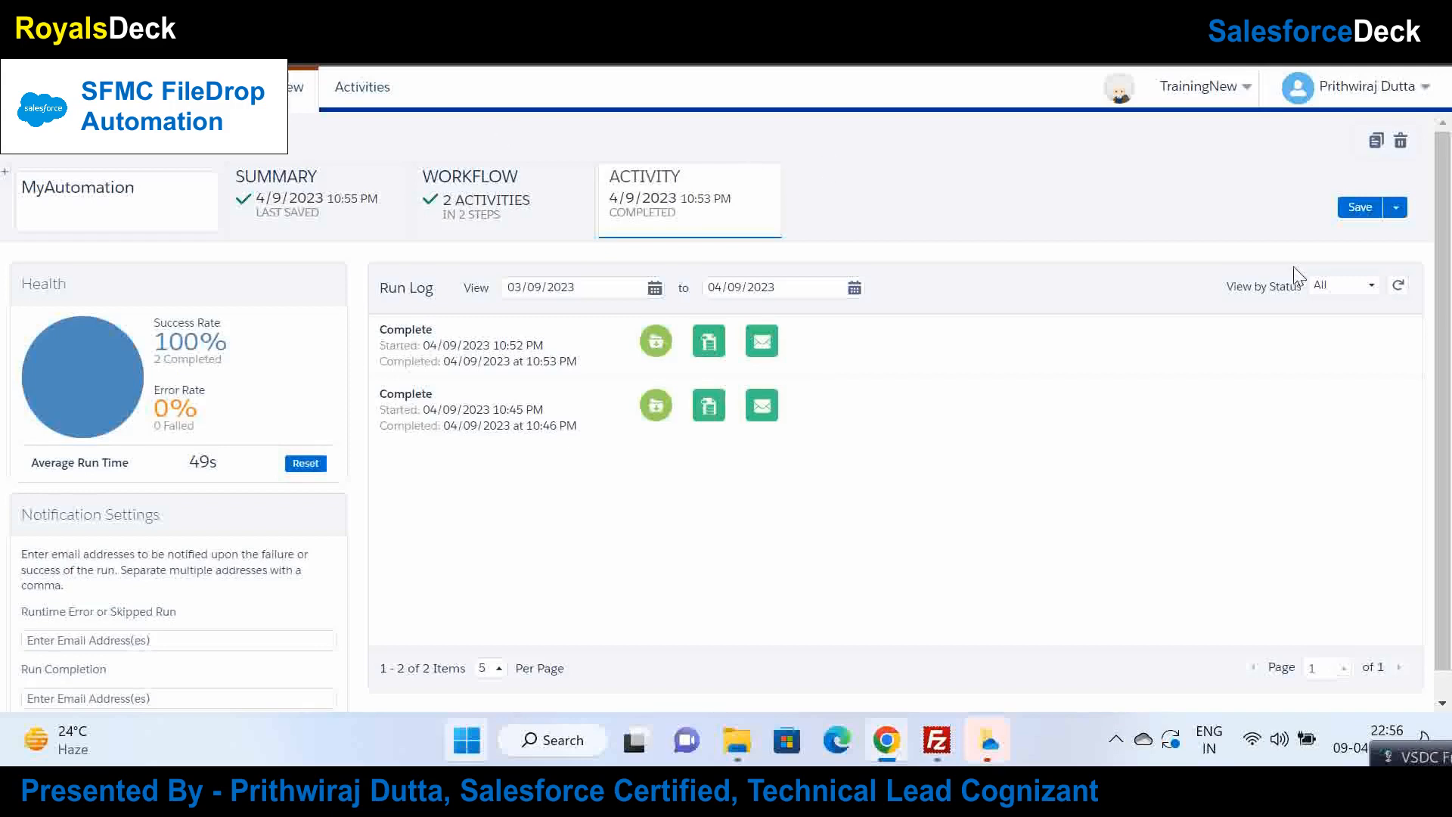
Step: Refresh the run log and check the Gmail inbox and MyDE2 records for the new run
click(1399, 285)
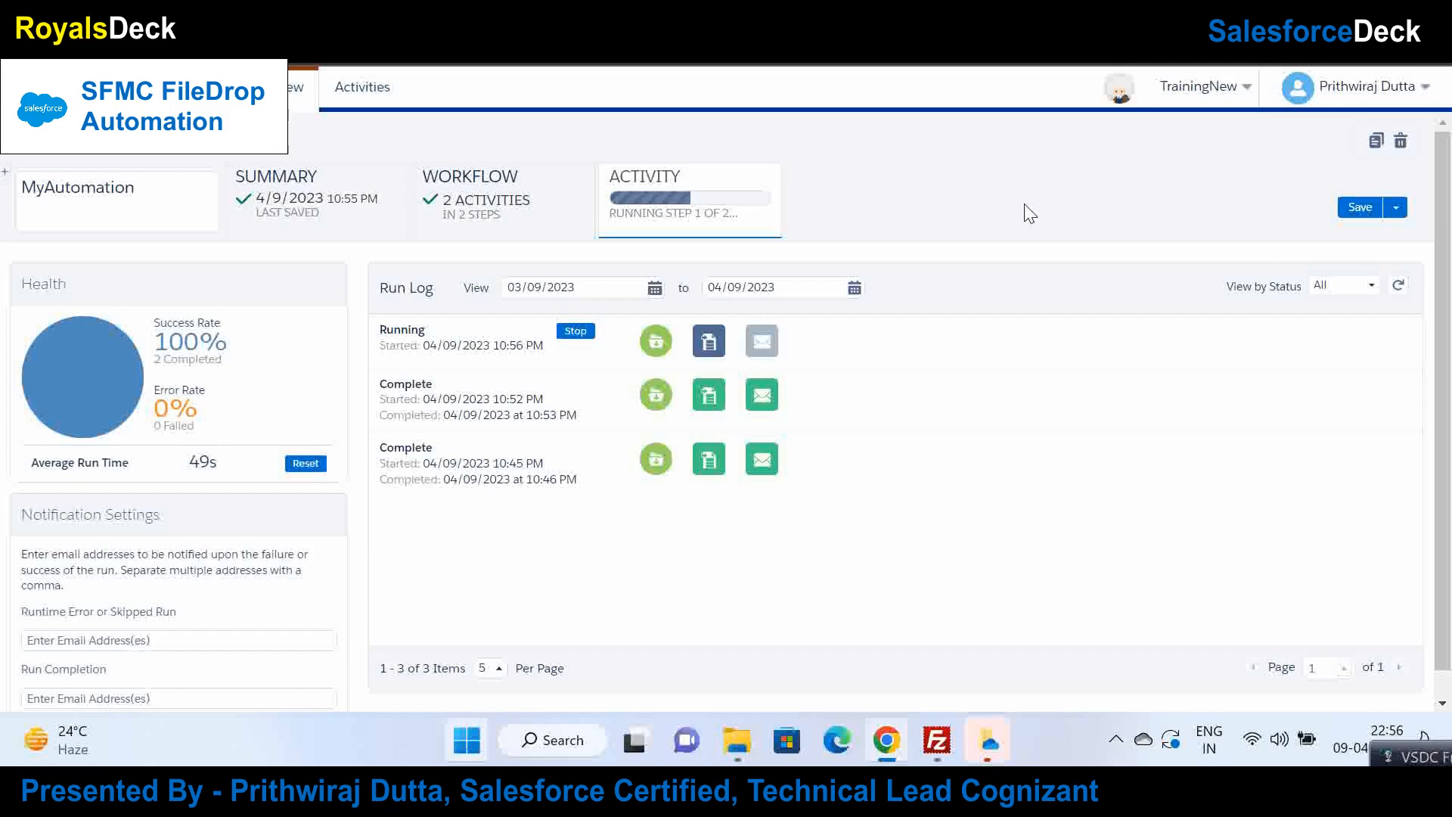
key(ctrl+Tab)
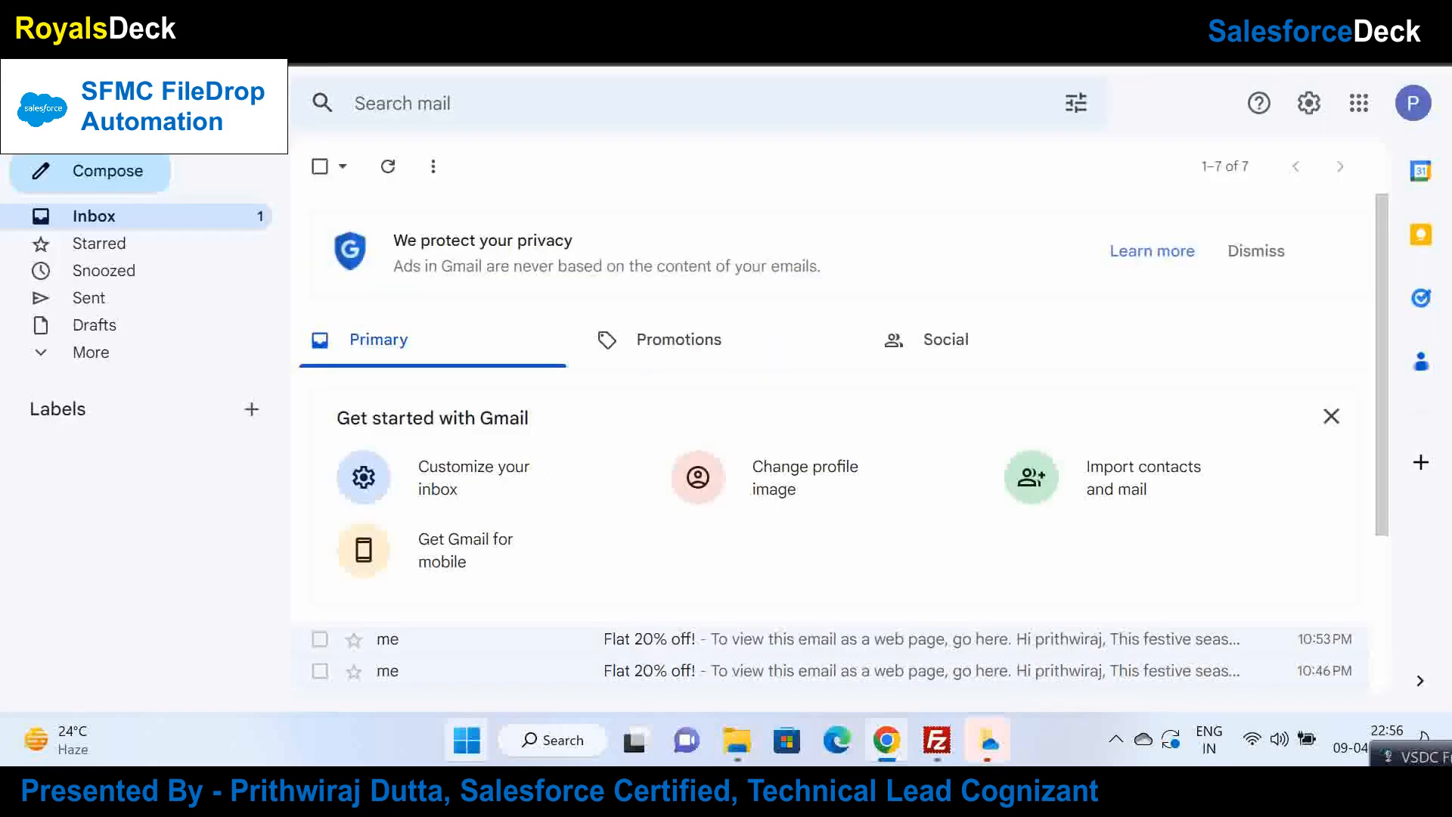
key(ctrl+Tab)
key(ctrl+shift+Tab)
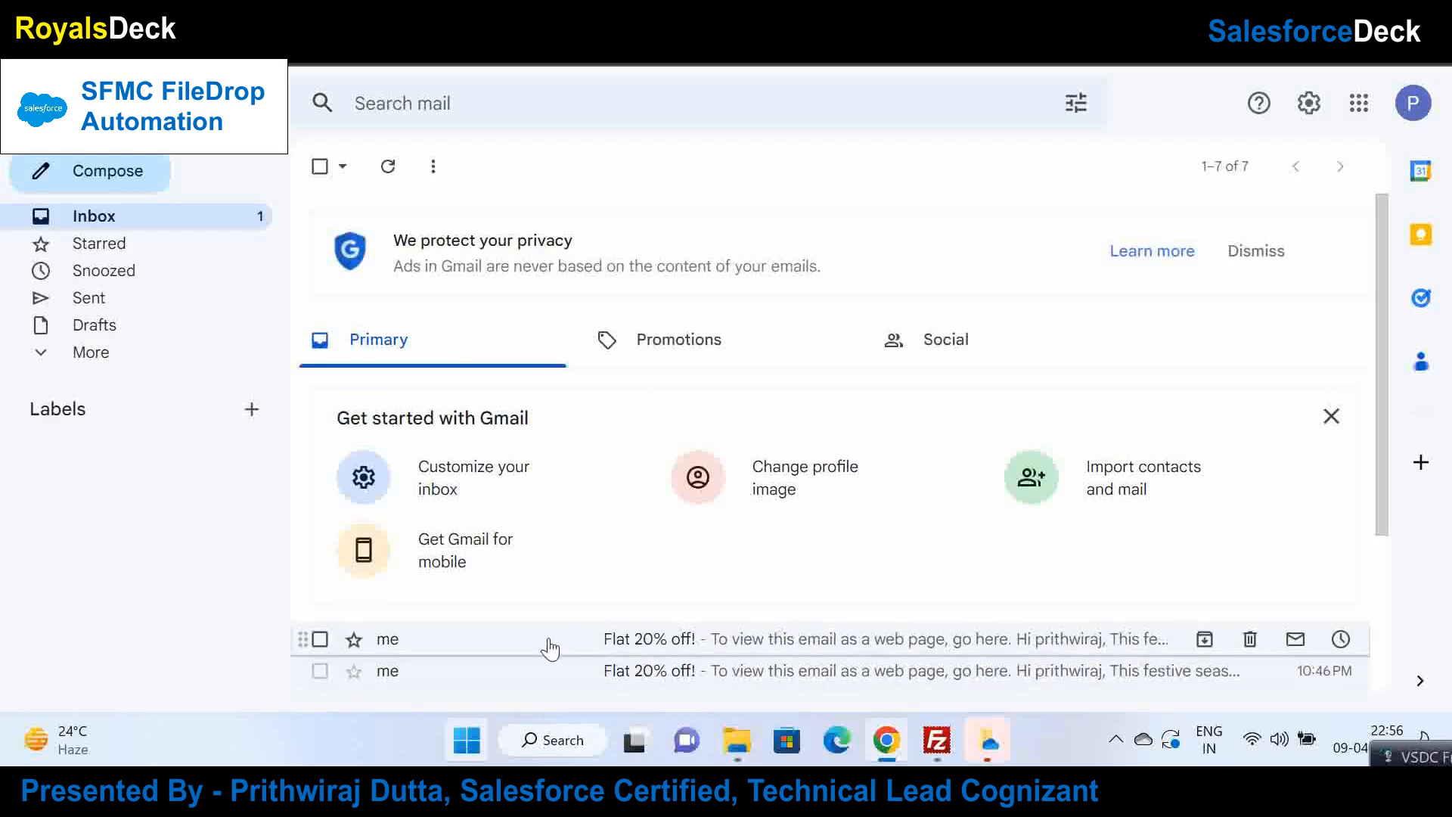
key(ctrl+Tab)
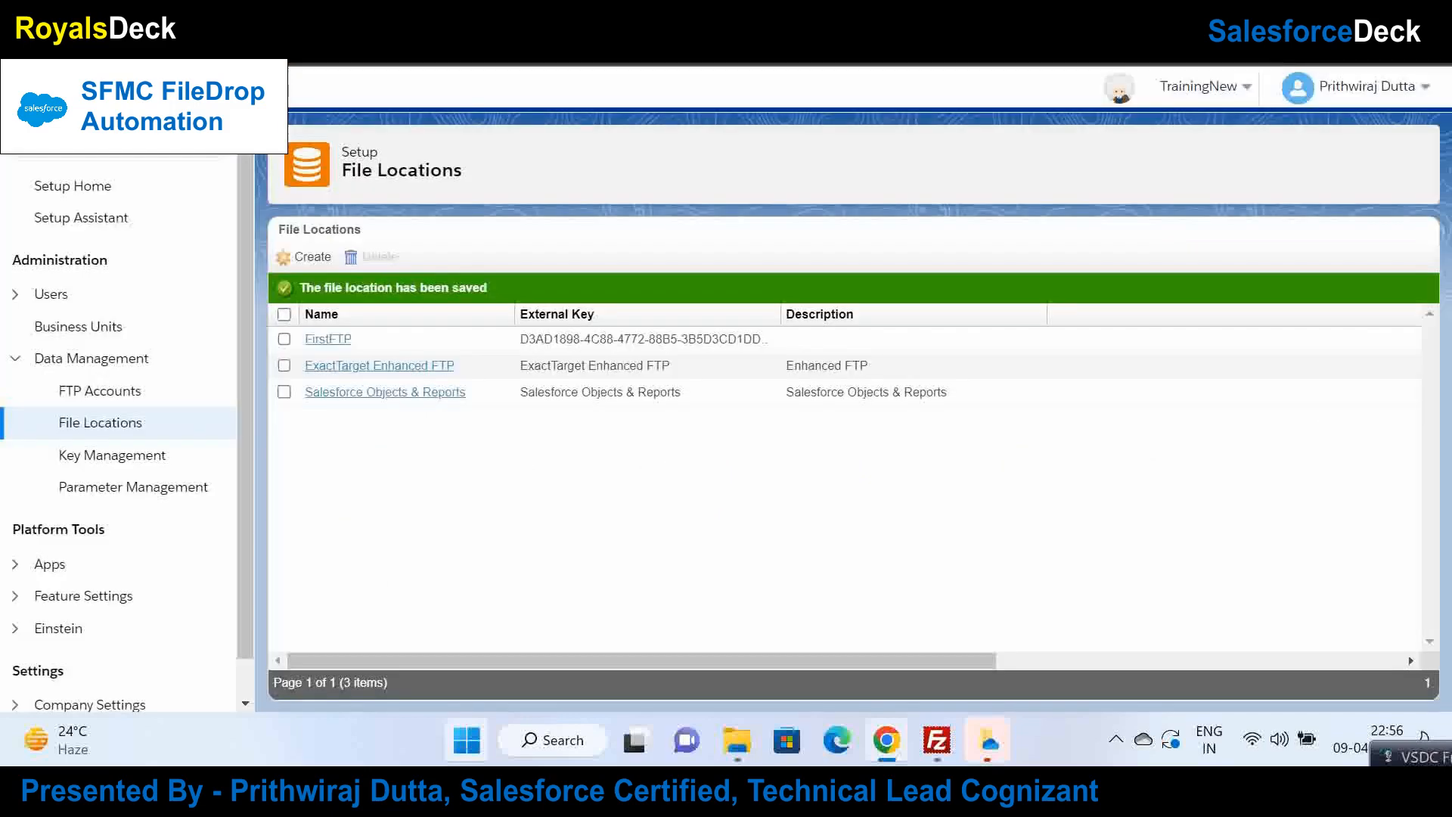
key(ctrl+Tab)
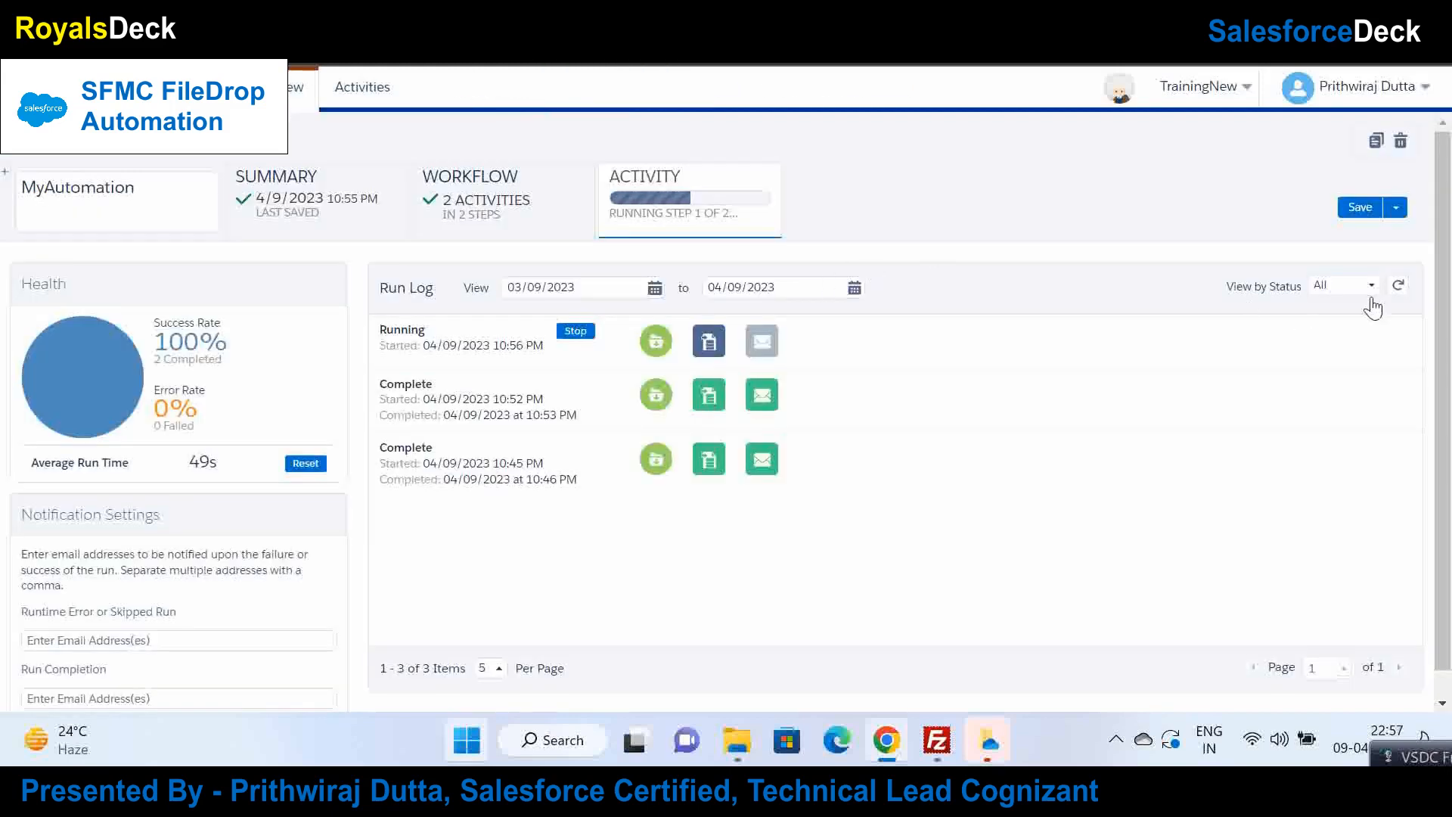
click(1399, 285)
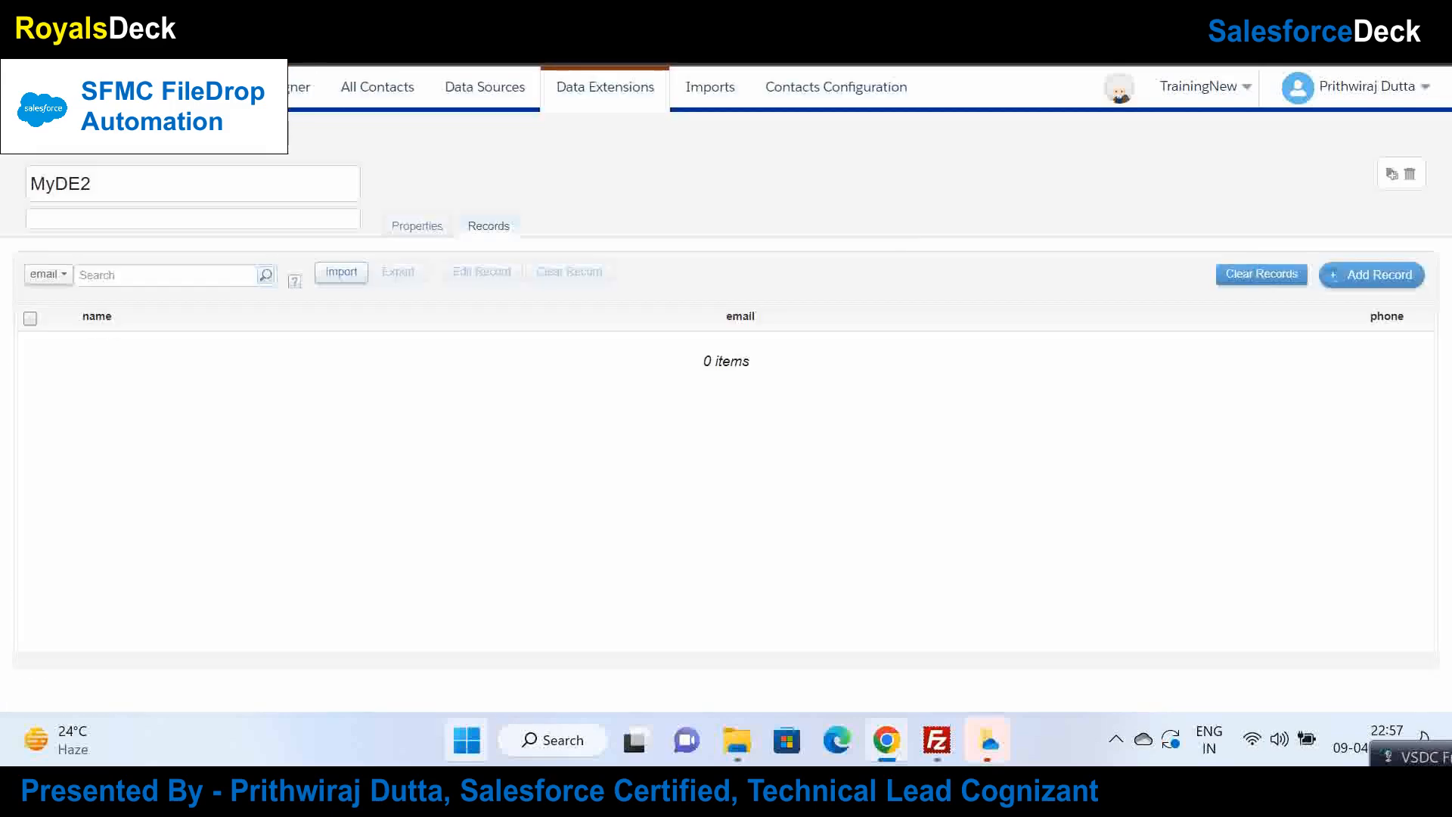
click(1378, 275)
click(1347, 280)
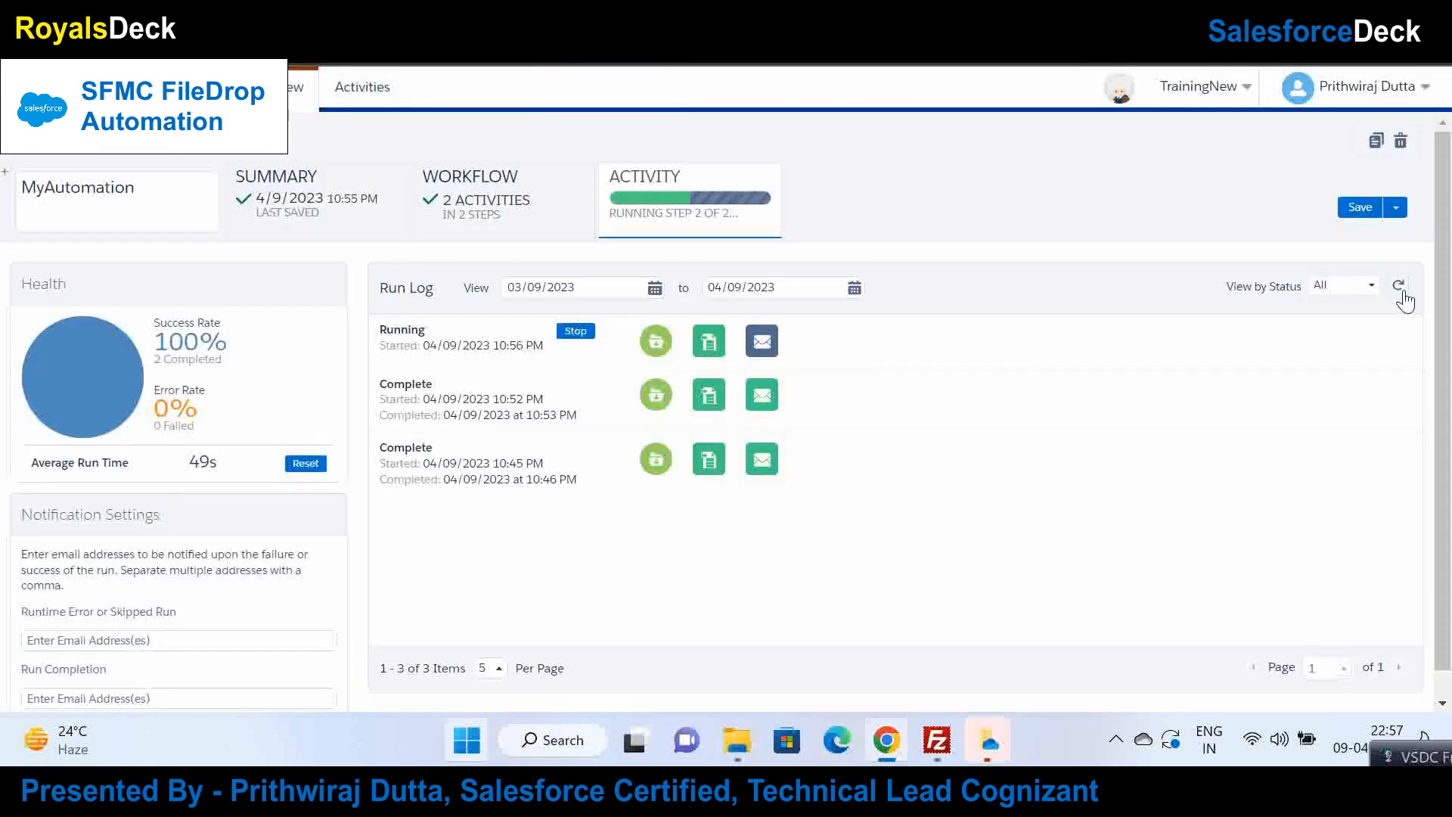
Step: Keep refreshing the run log until the third run shows Complete at 10:57 PM
click(1395, 287)
click(1401, 288)
click(1398, 286)
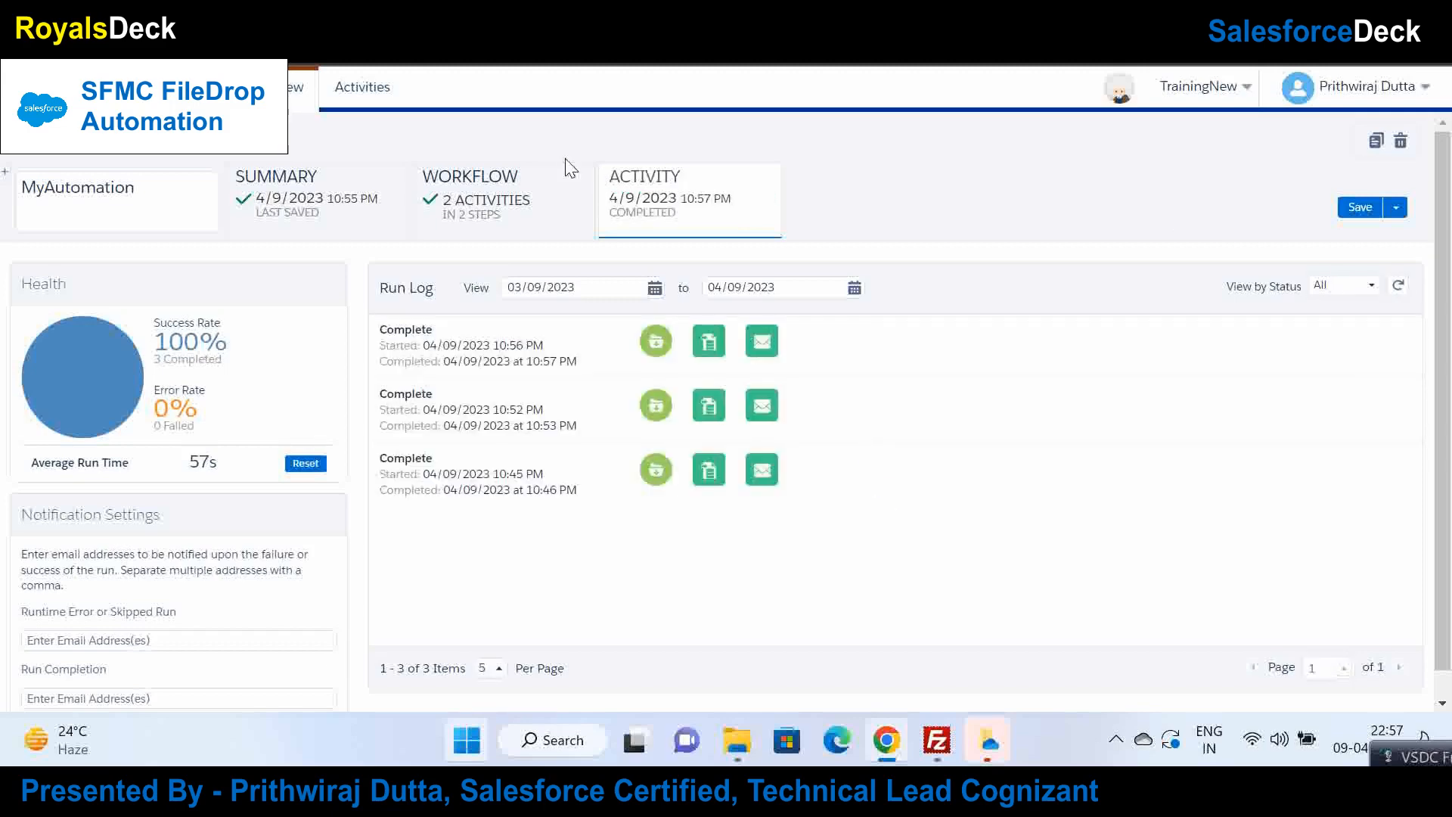
click(498, 198)
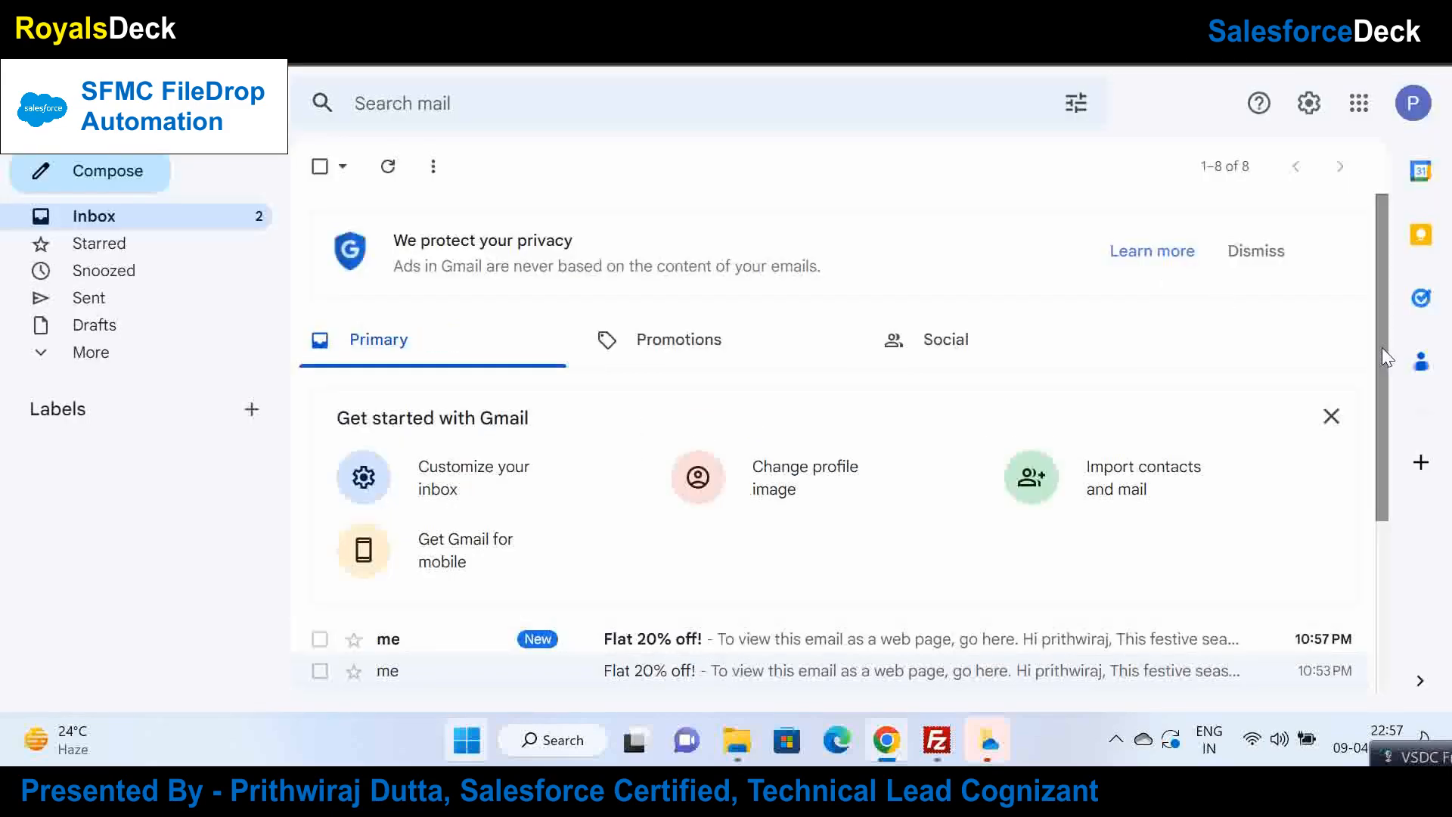
Step: Open the newest 'Flat 20% off!' email, mark it Looks safe, and read the Weetabix offer
scroll(1286, 499, down, 3)
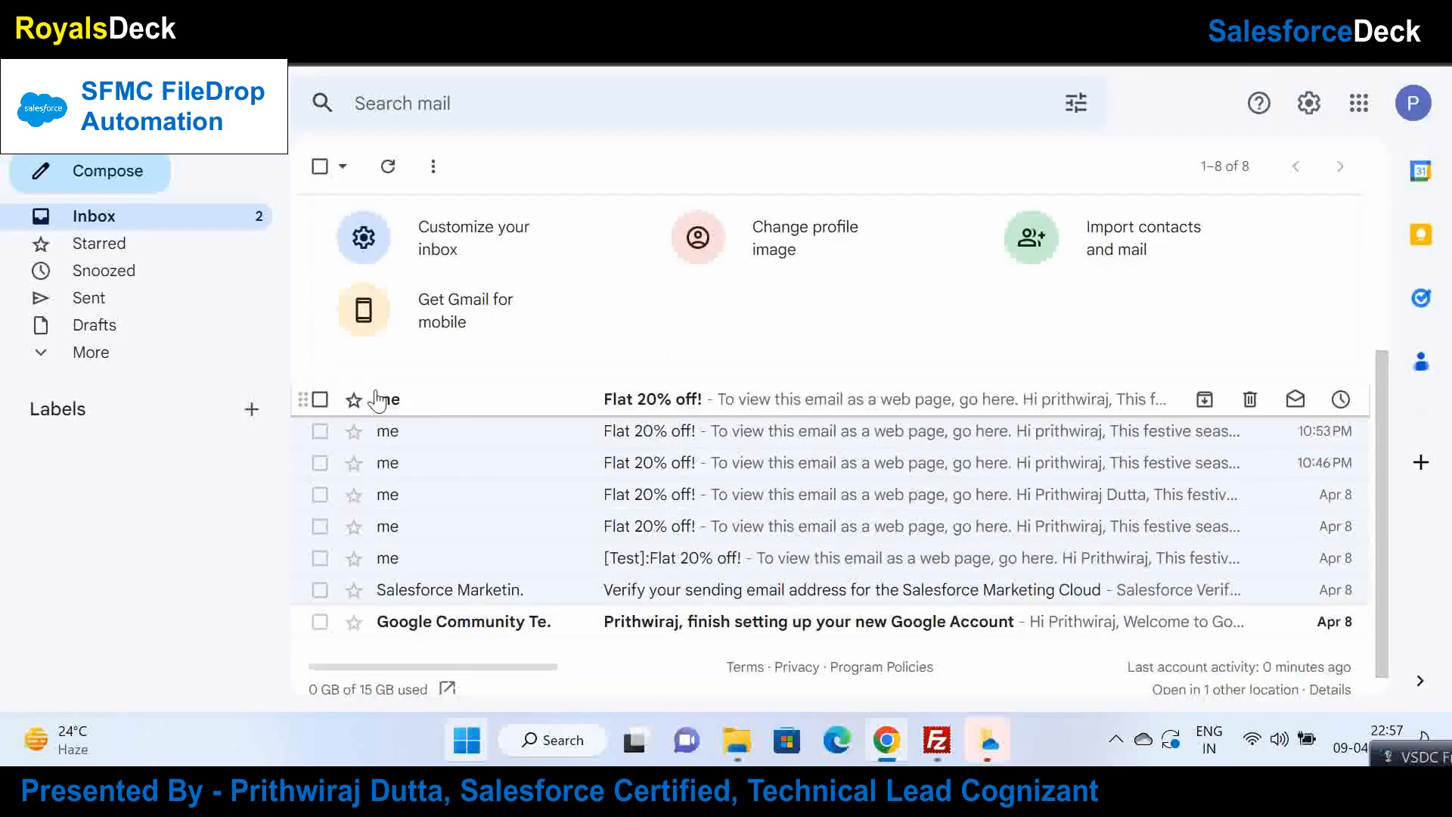
click(462, 409)
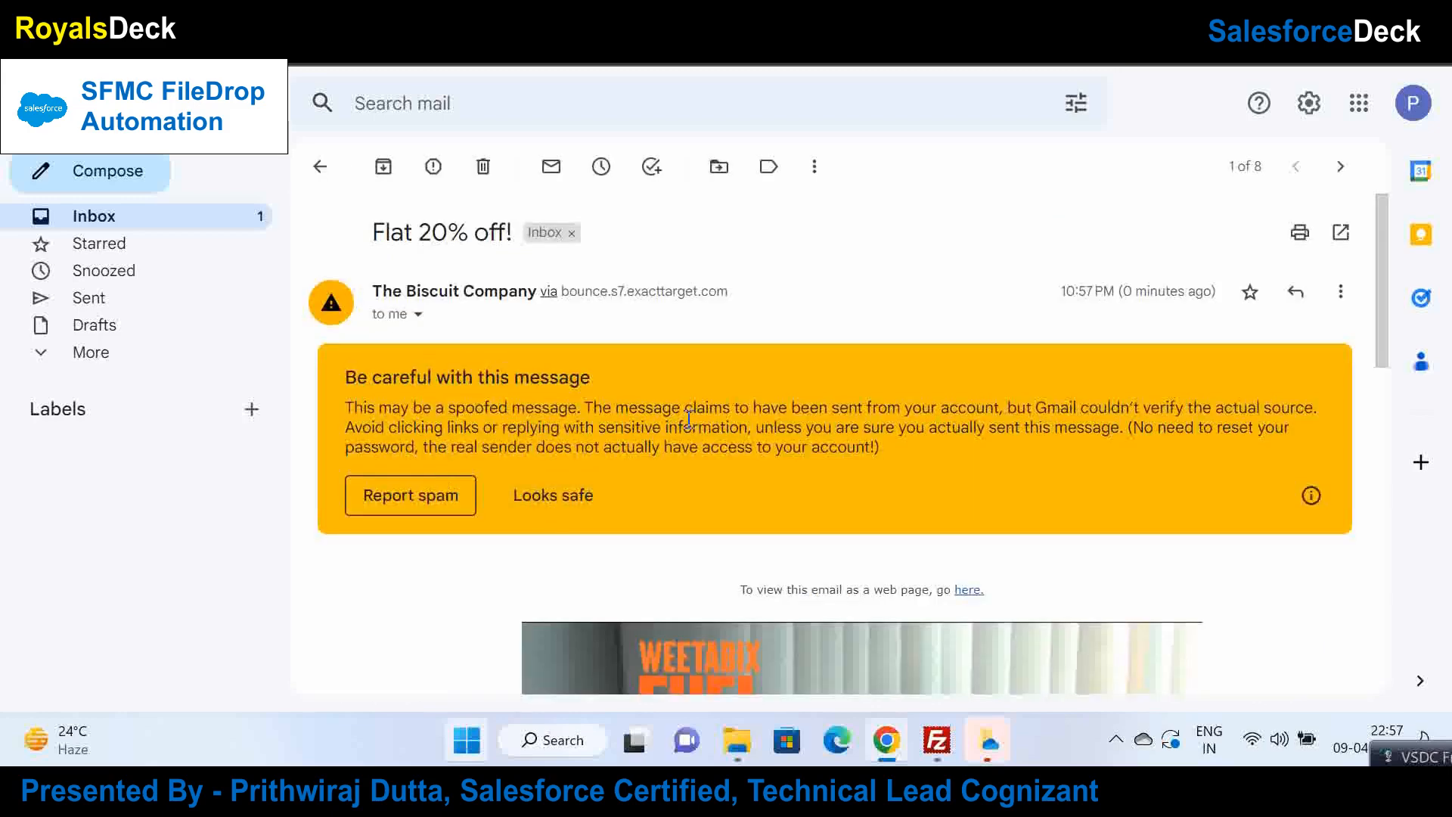
click(550, 505)
mouse_move(1372, 296)
mouse_down()
mouse_move(1368, 536)
mouse_move(1381, 374)
mouse_move(1381, 394)
mouse_up()
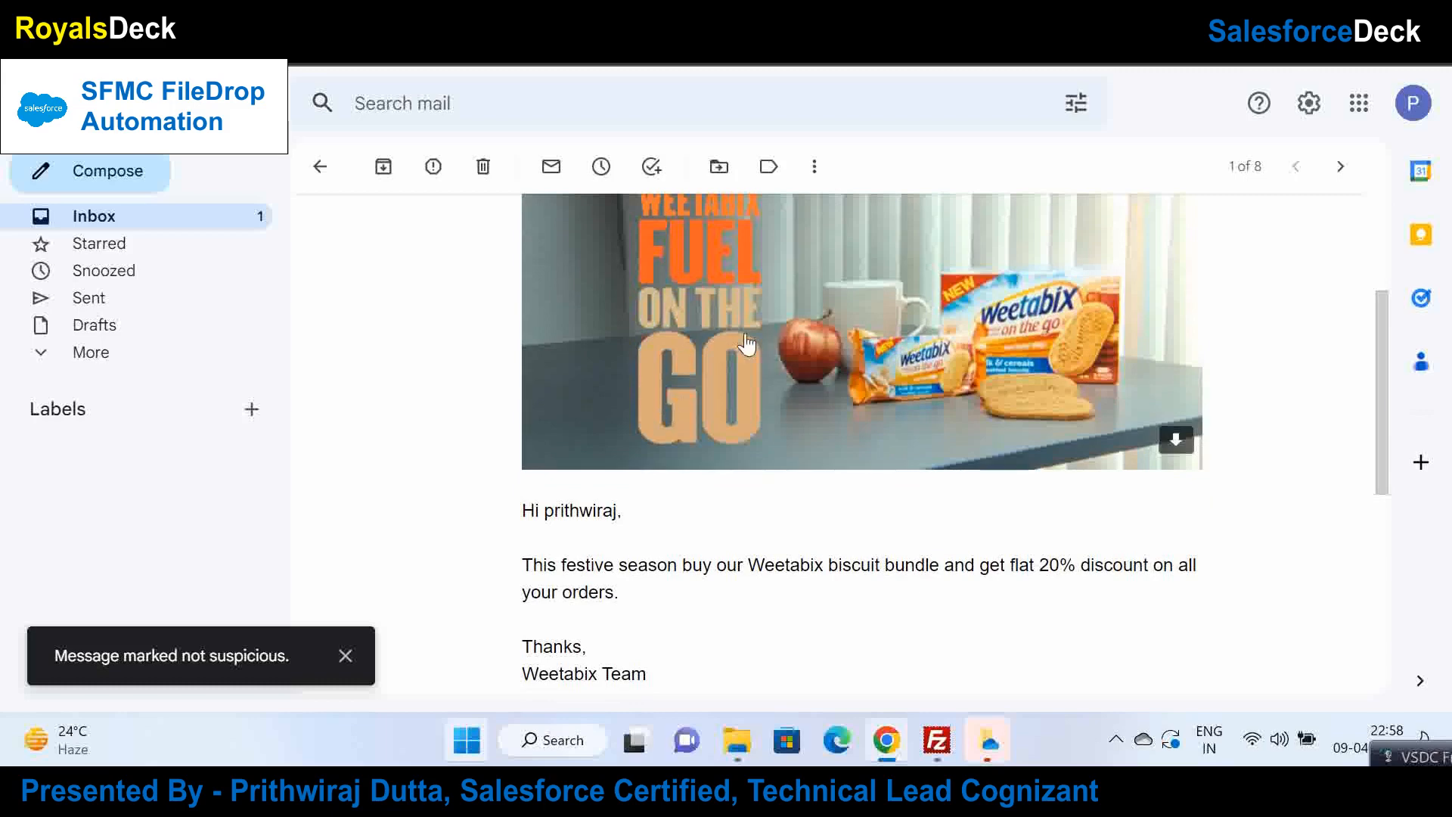
click(322, 190)
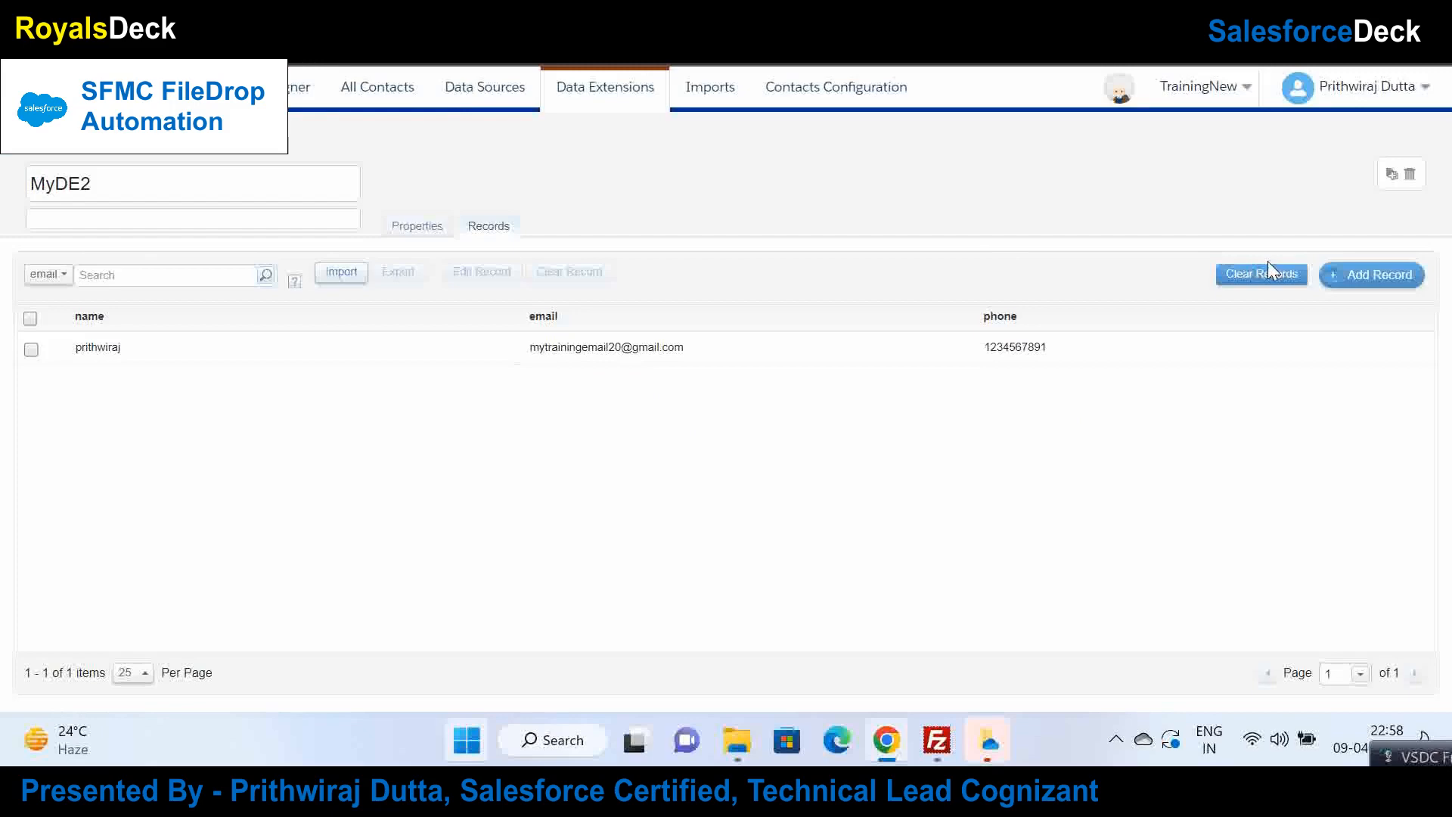
Step: Clear all MyDE2 records and deactivate MyAutomation's file drop trigger
click(1268, 266)
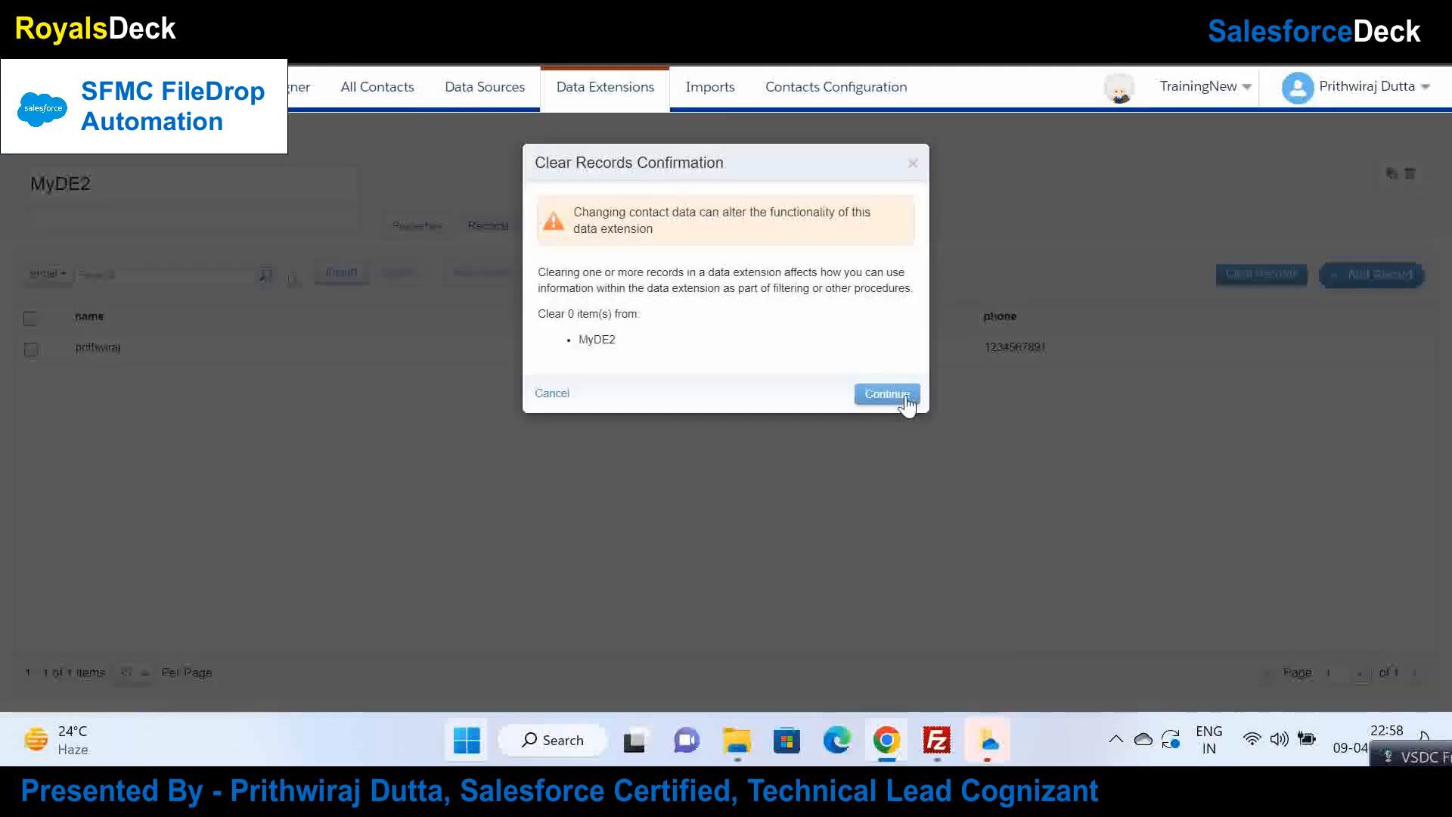
click(896, 394)
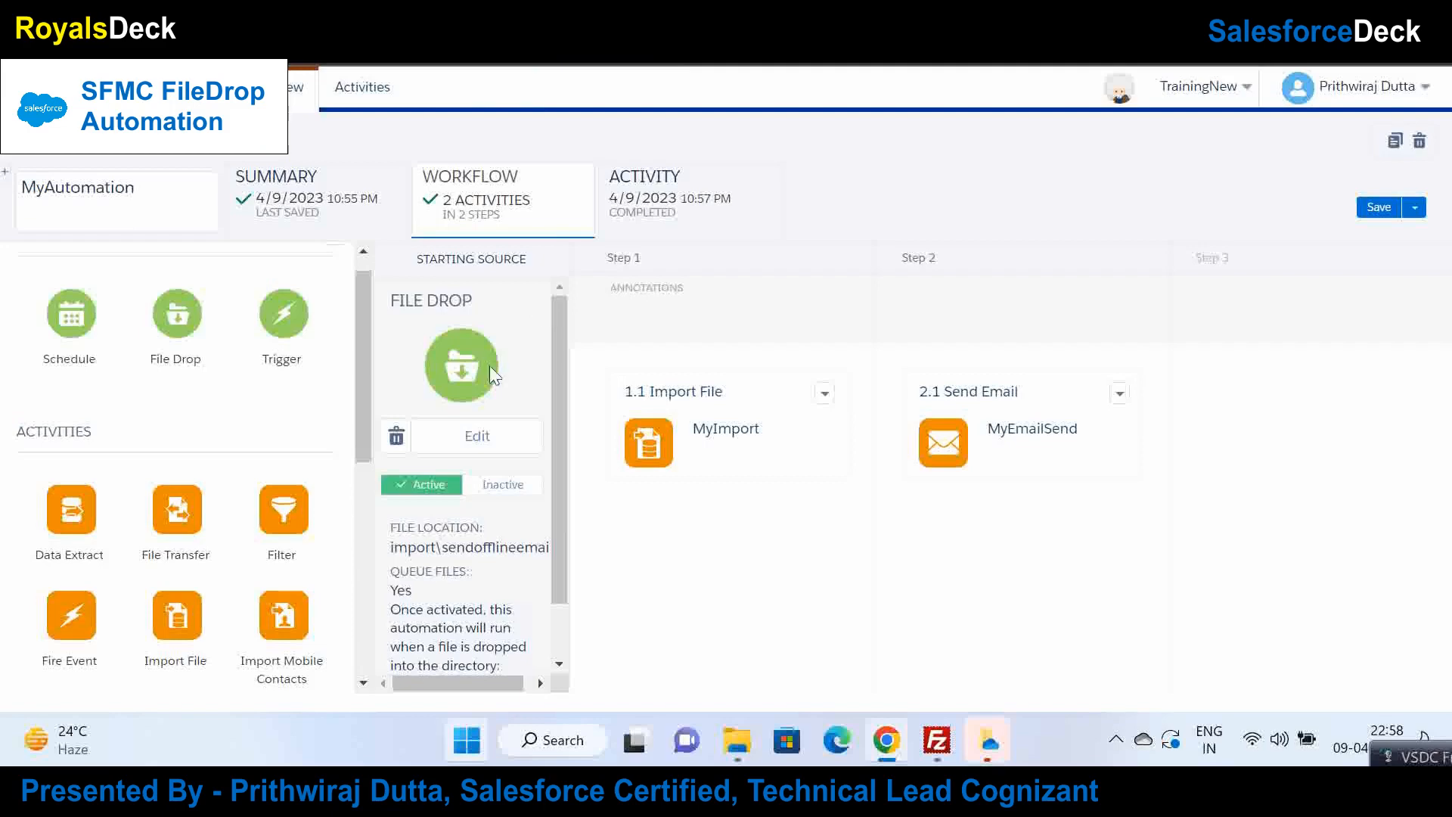
click(477, 436)
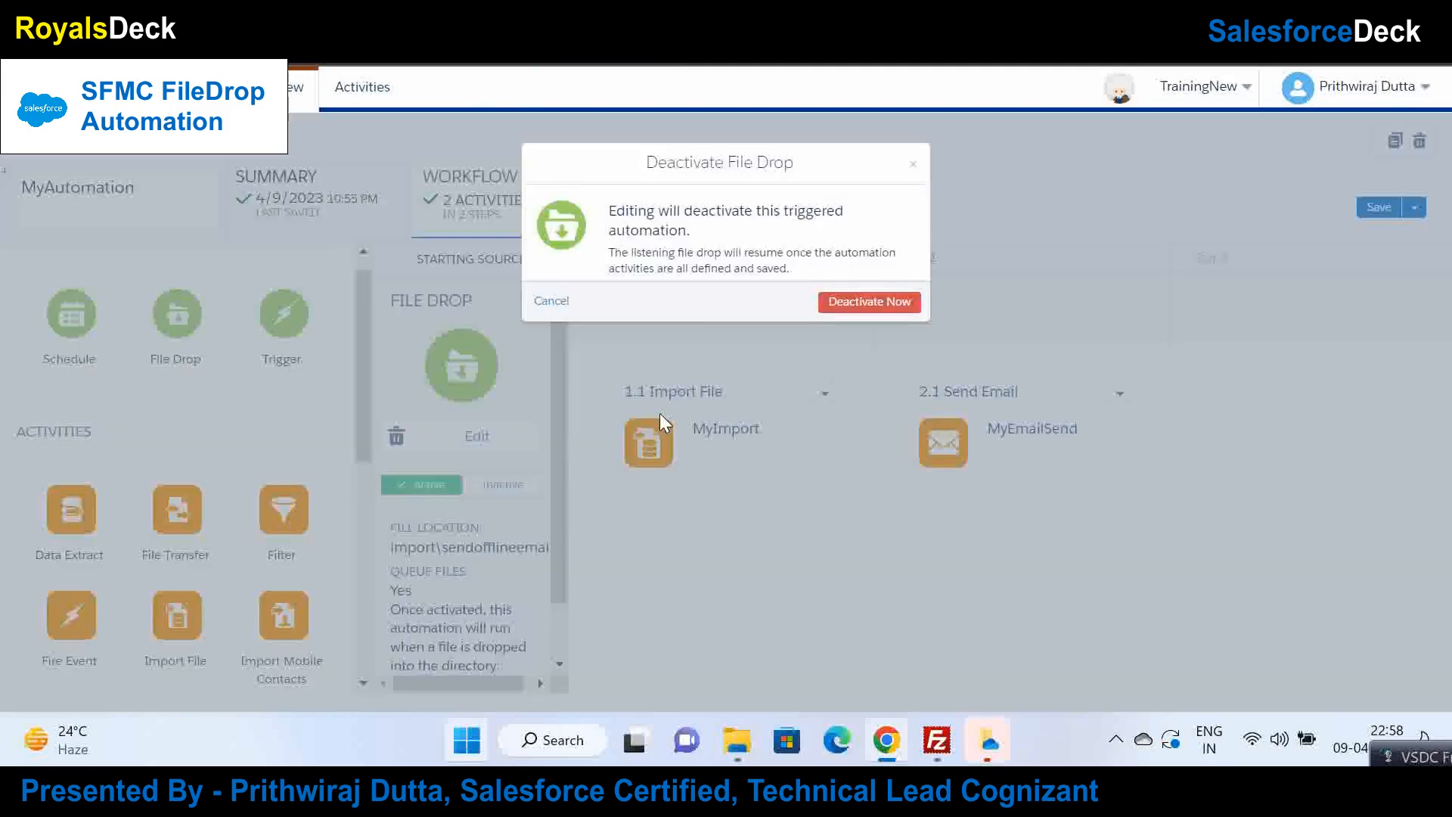
click(862, 304)
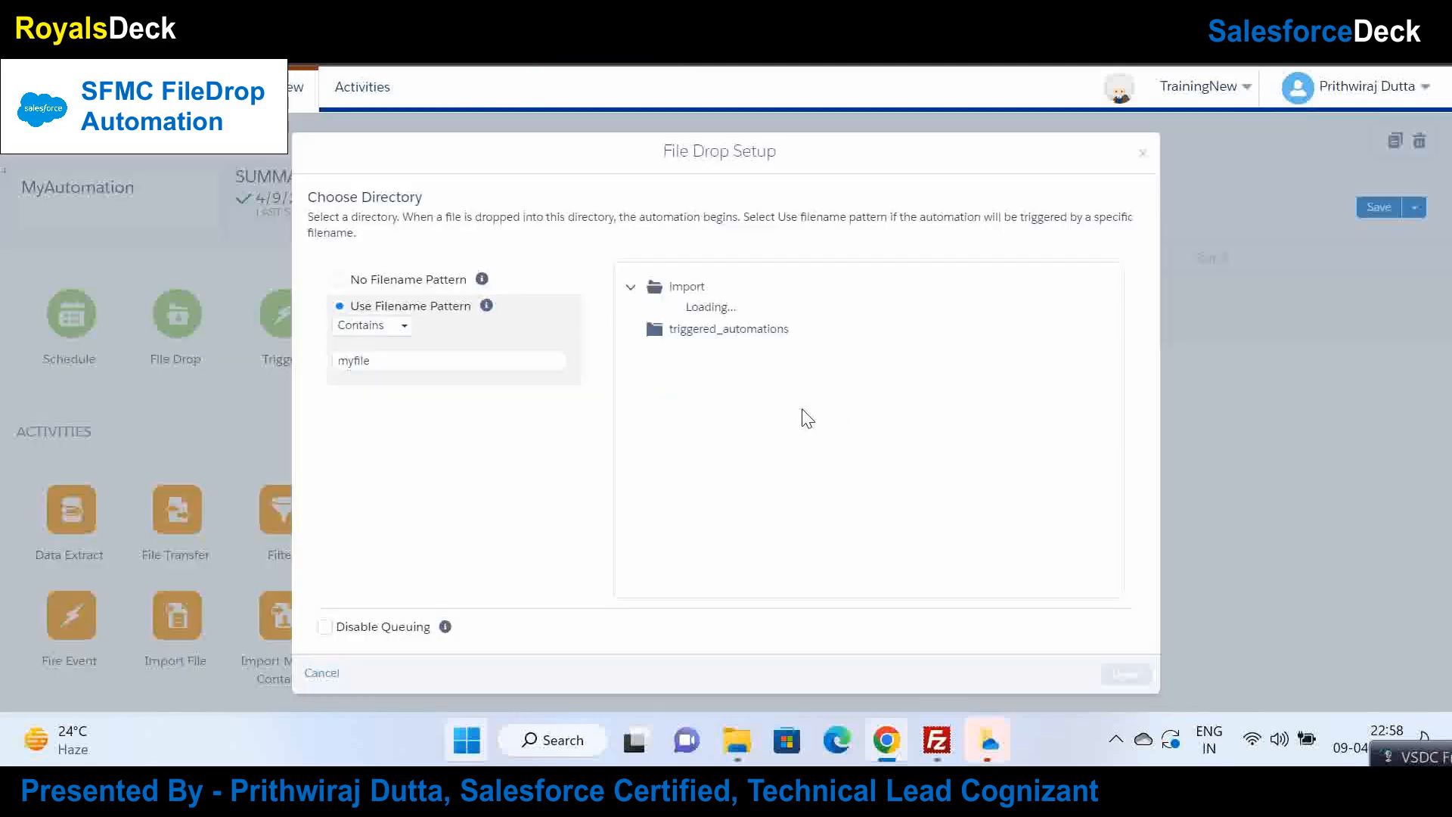
Step: Close the unchanged file drop setup and open MyImport's Import File definition for editing
click(419, 367)
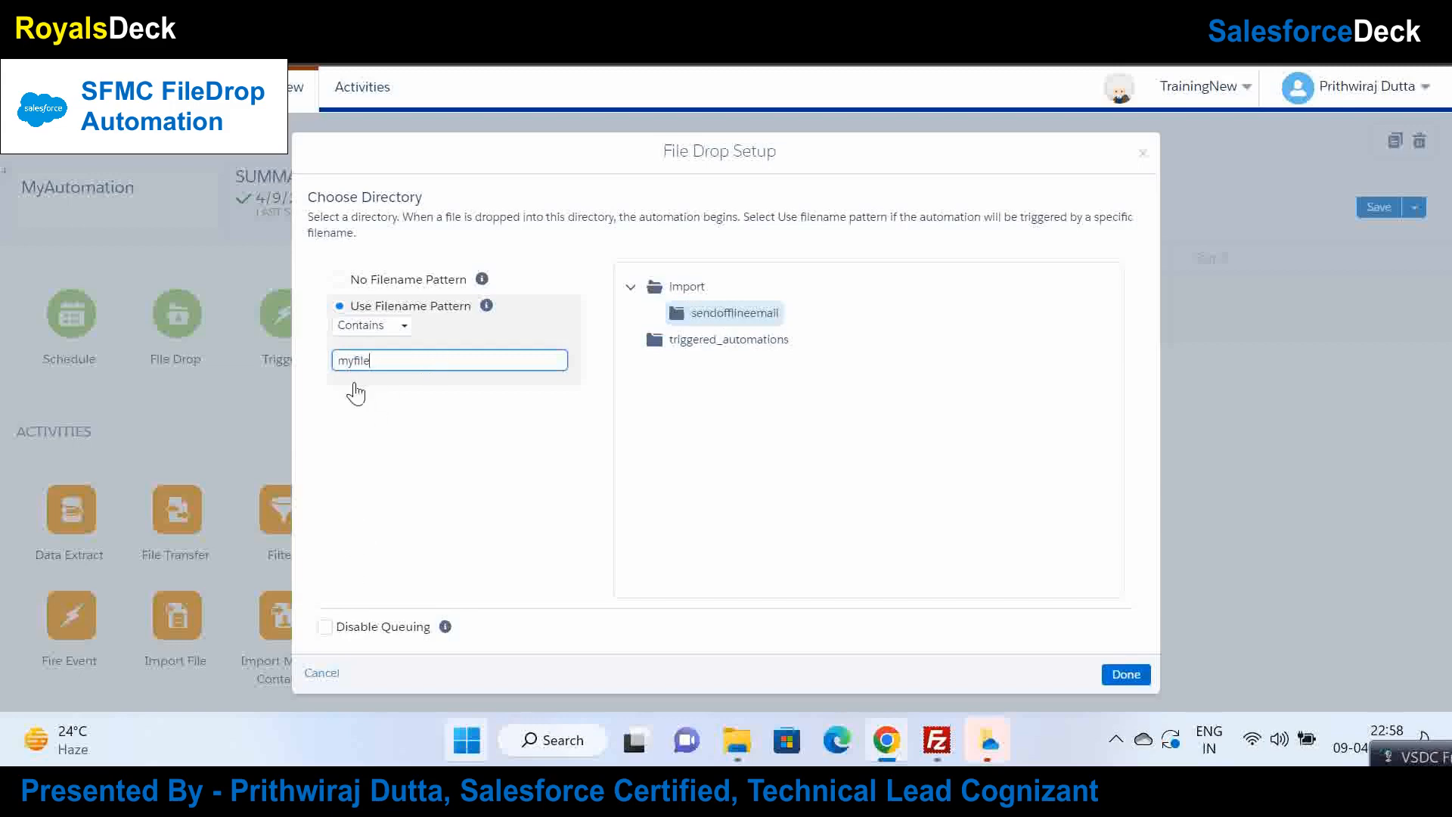
click(321, 672)
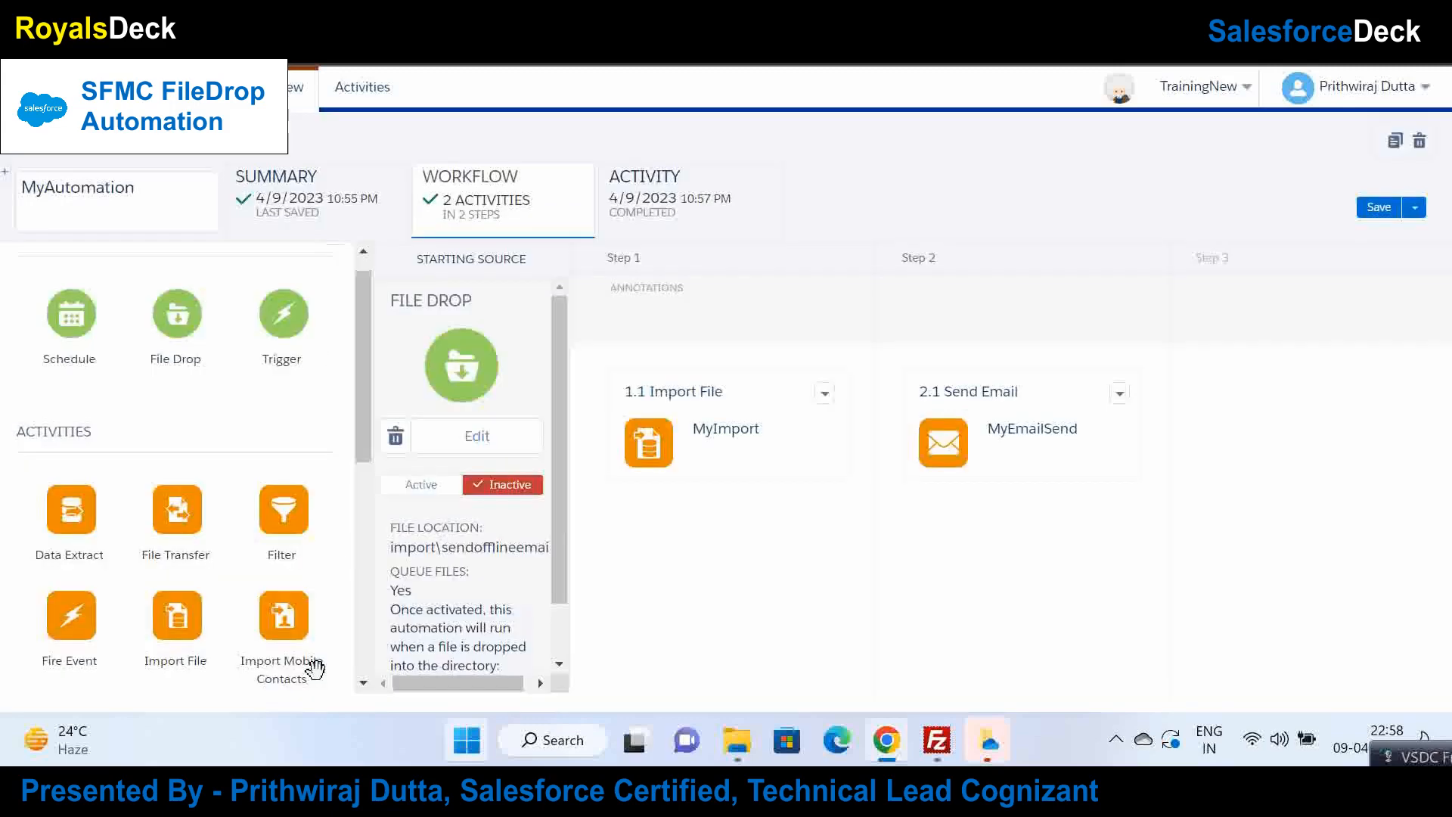
click(823, 395)
click(865, 451)
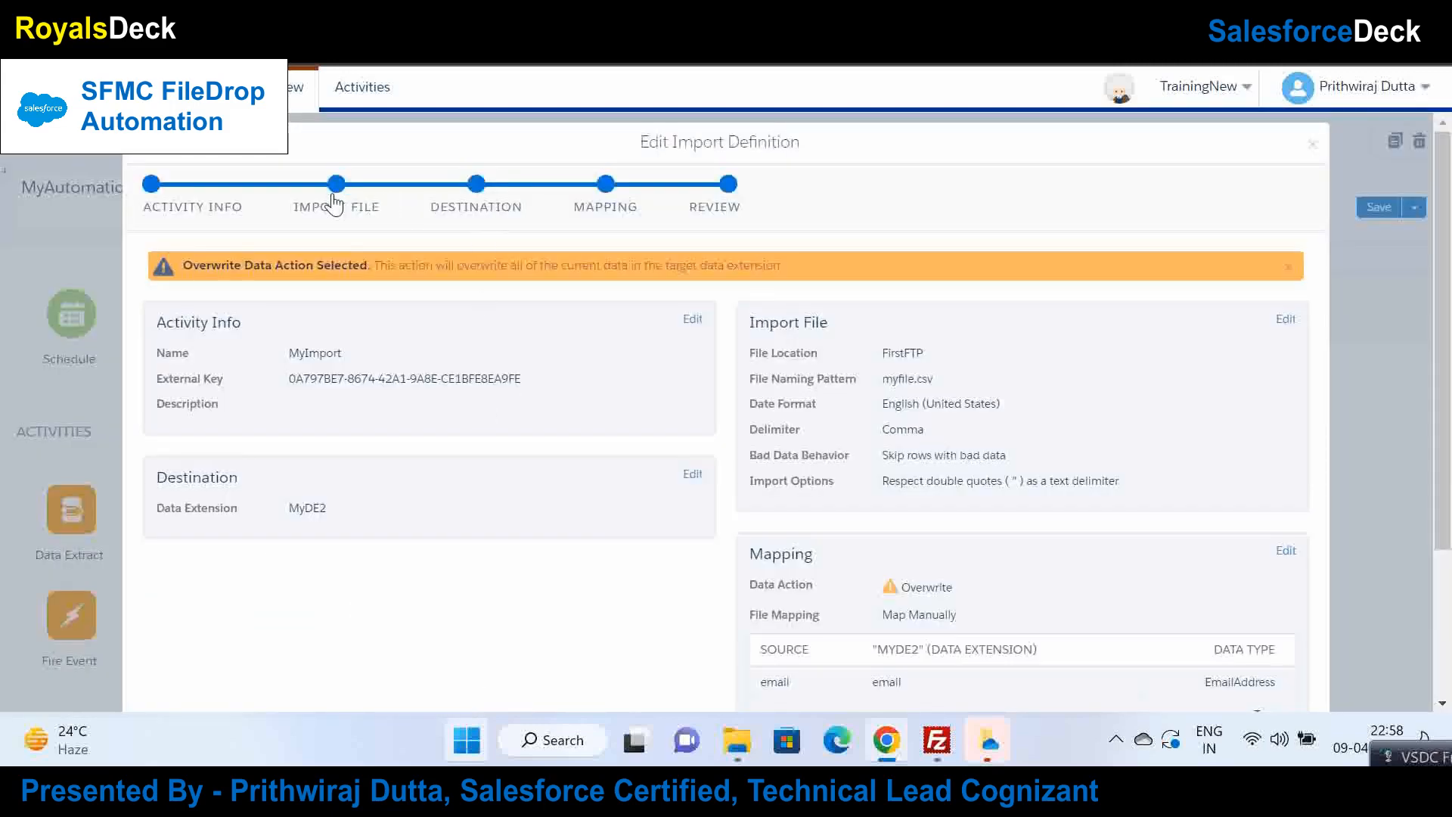
Step: Go to MyImport's file settings and place the cursor after myfile in the naming pattern
click(335, 202)
click(998, 375)
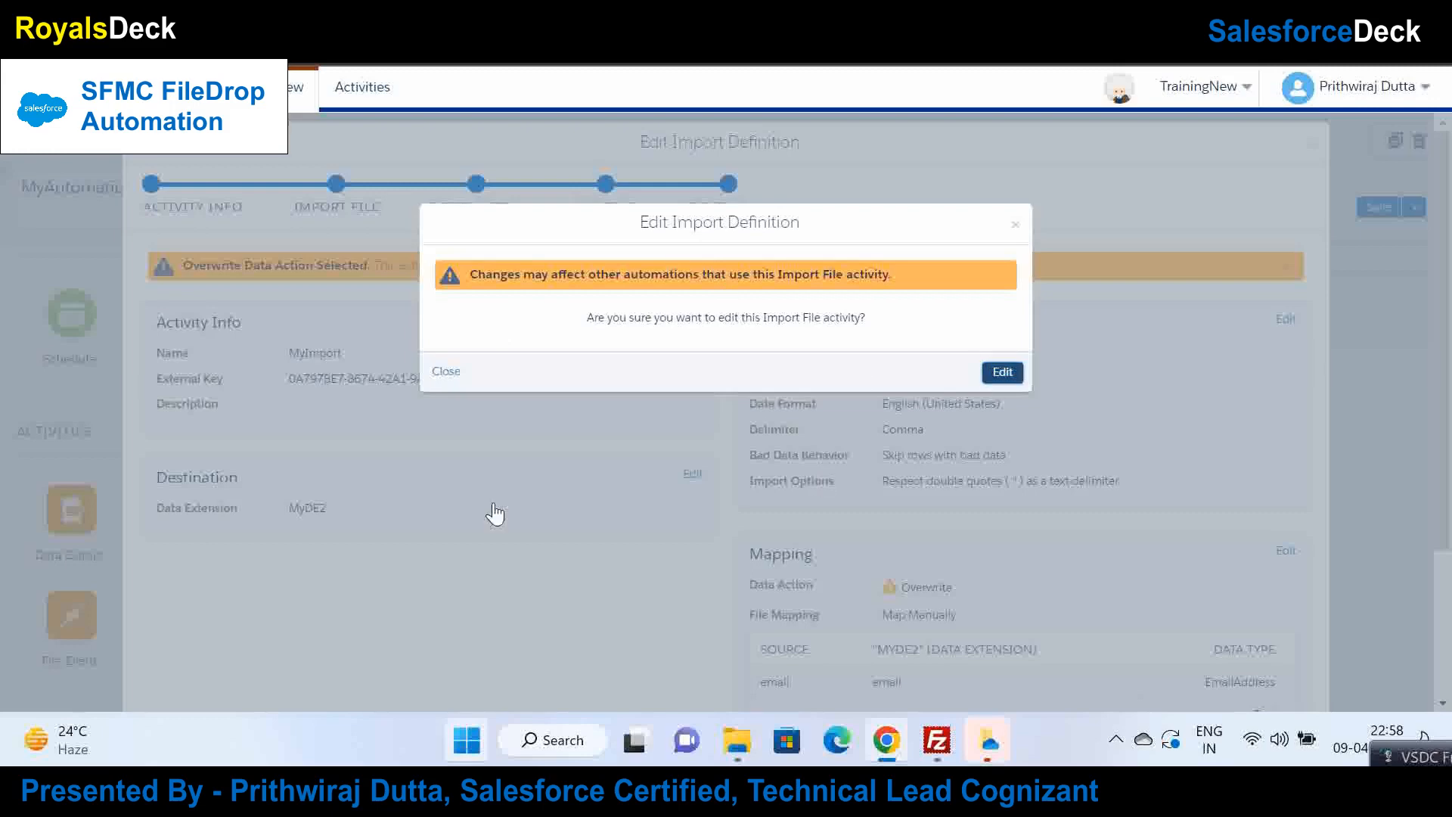
scroll(1414, 245, down, 3)
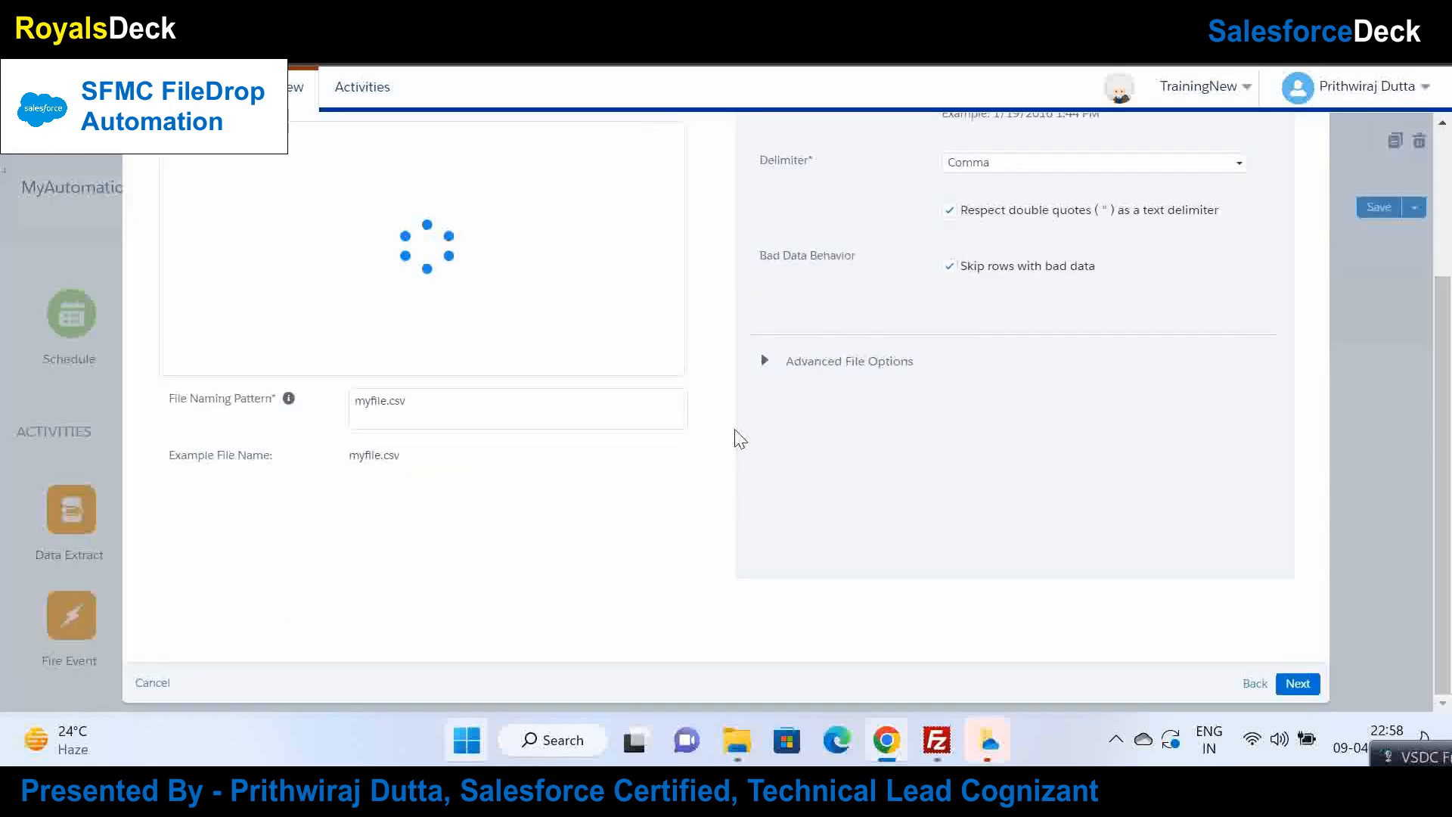
click(392, 408)
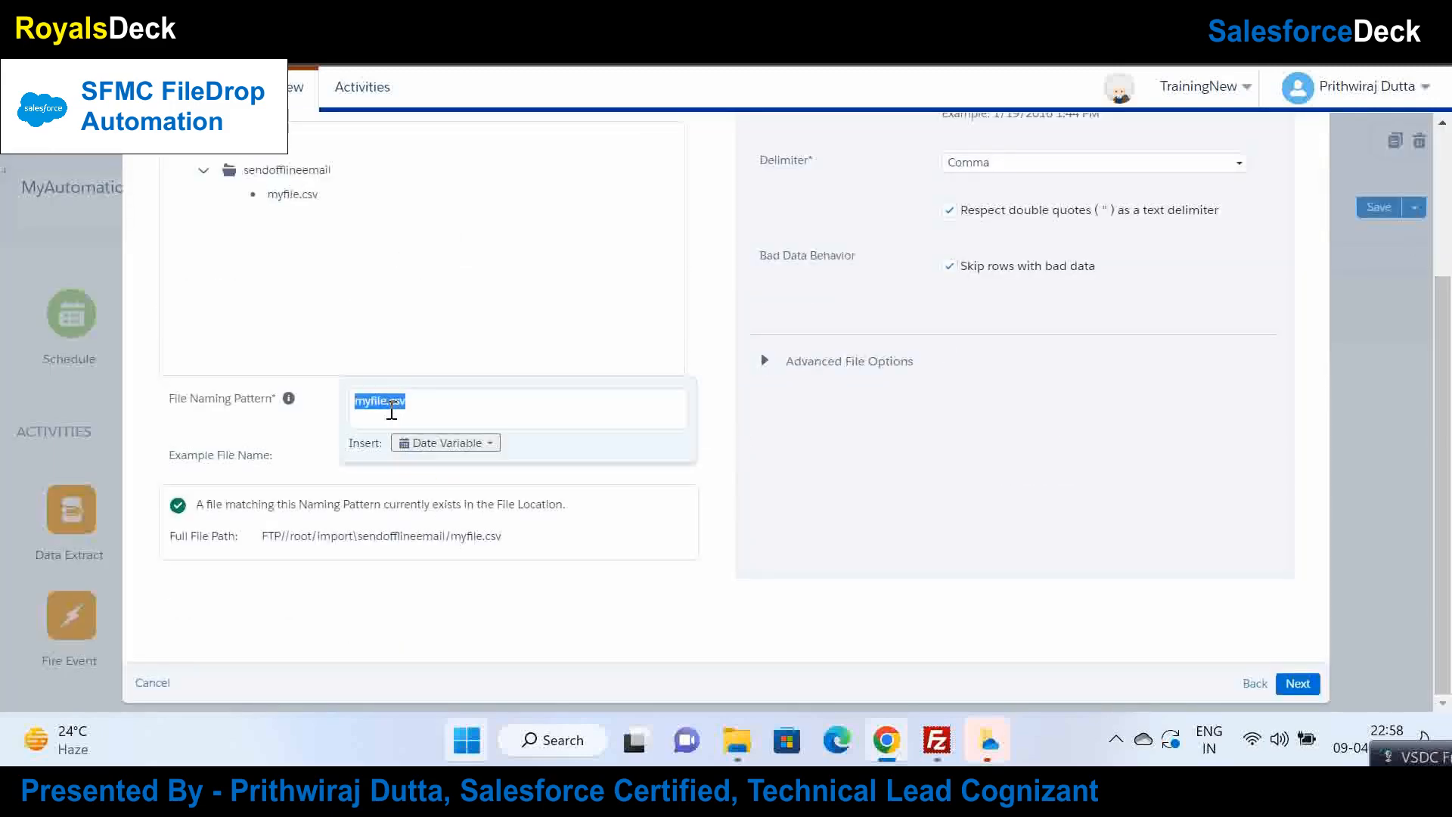
click(383, 400)
click(460, 445)
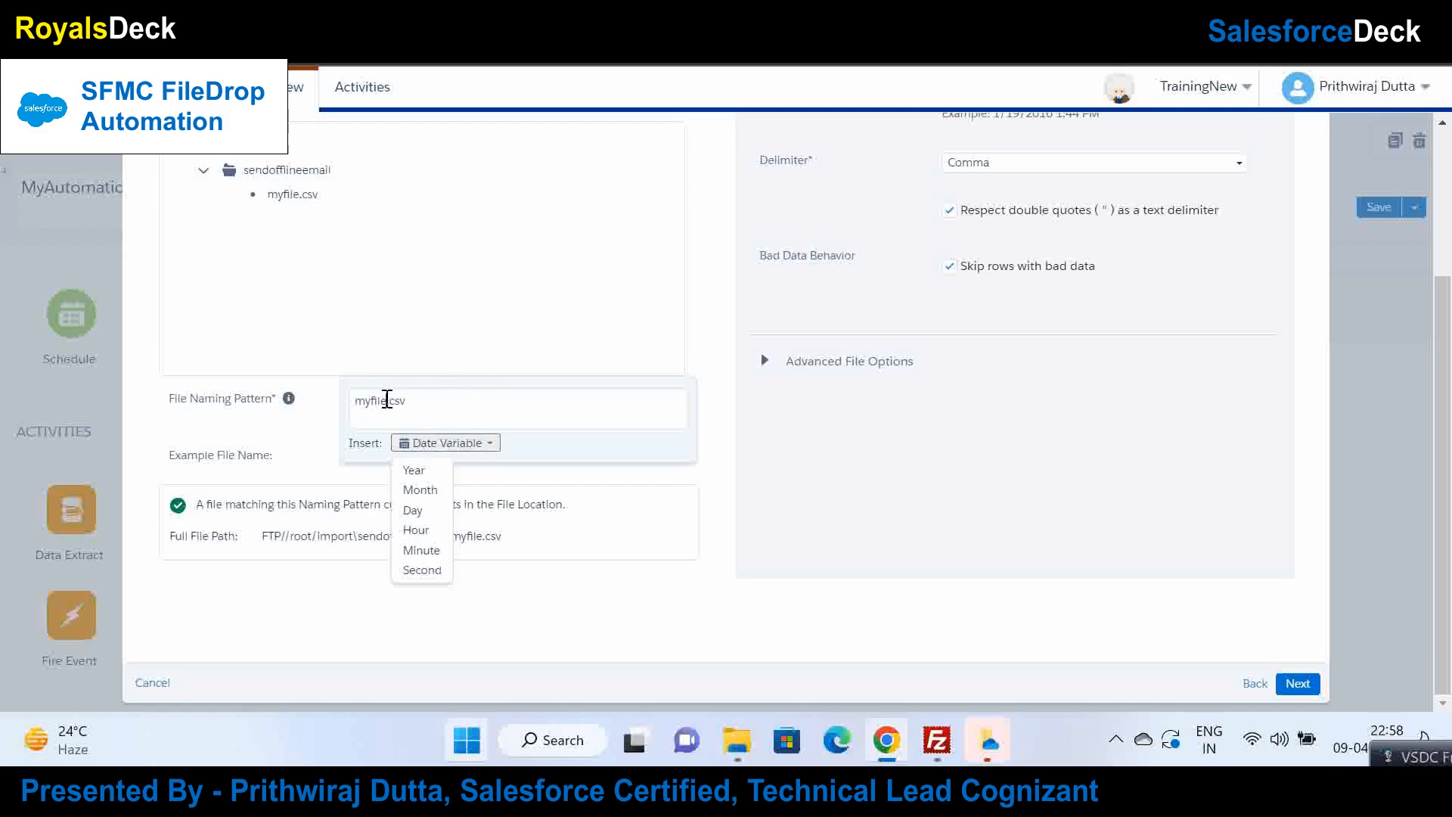
click(387, 400)
Step: Insert the %%Day%% and %%Month%% date variables after myfile, fixing a misplaced Month variable
click(443, 443)
click(422, 511)
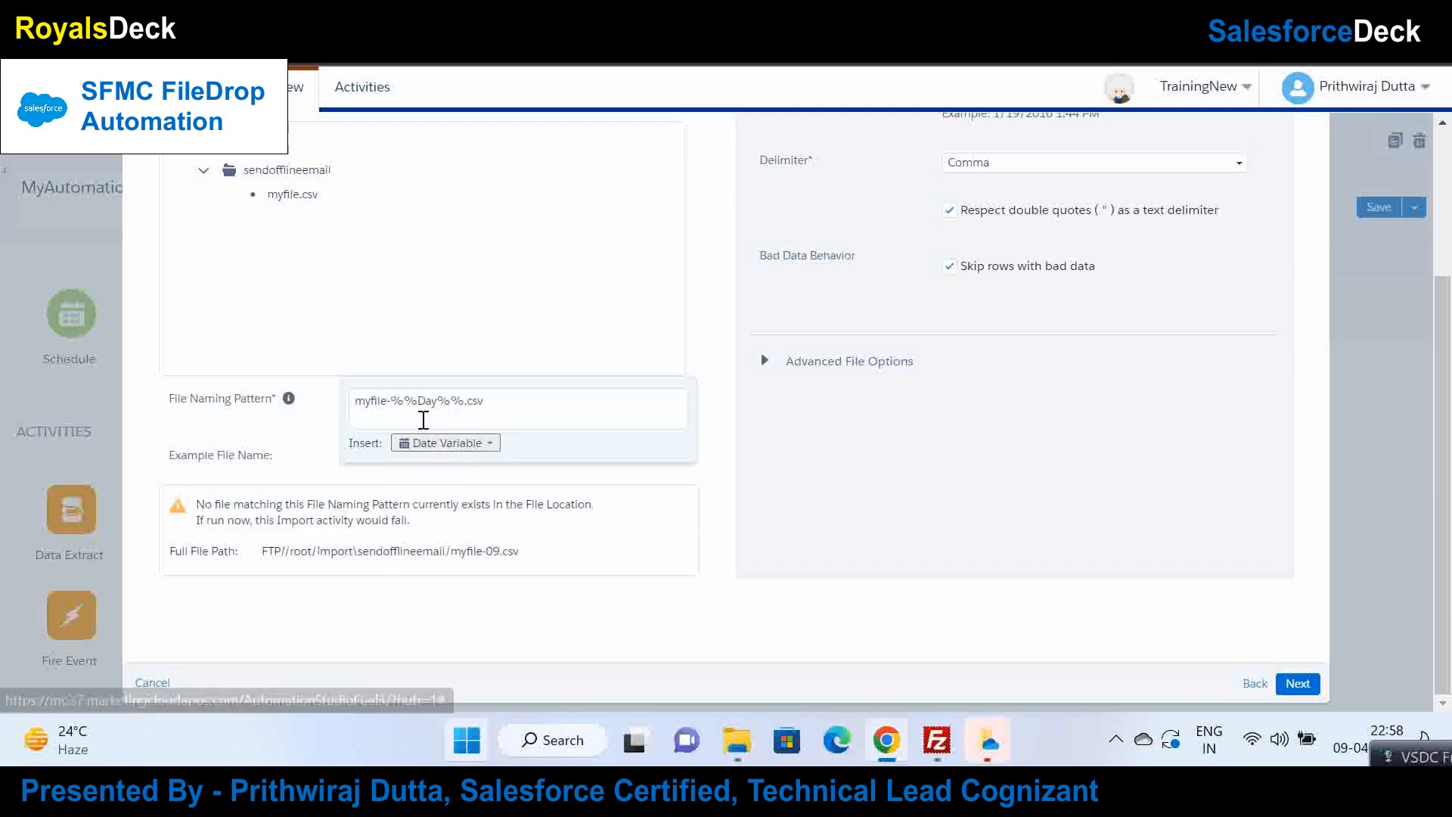
click(454, 445)
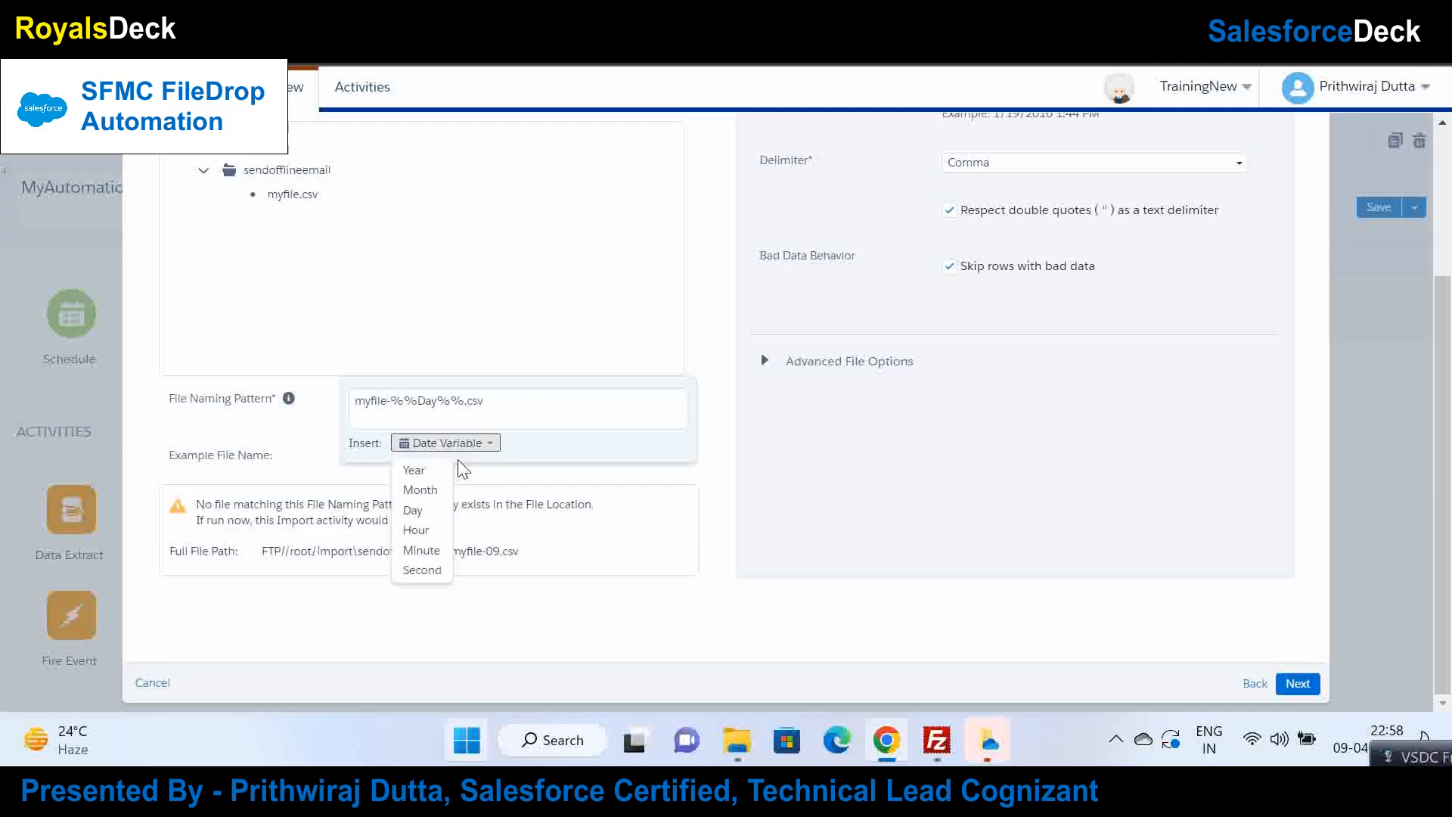
click(445, 494)
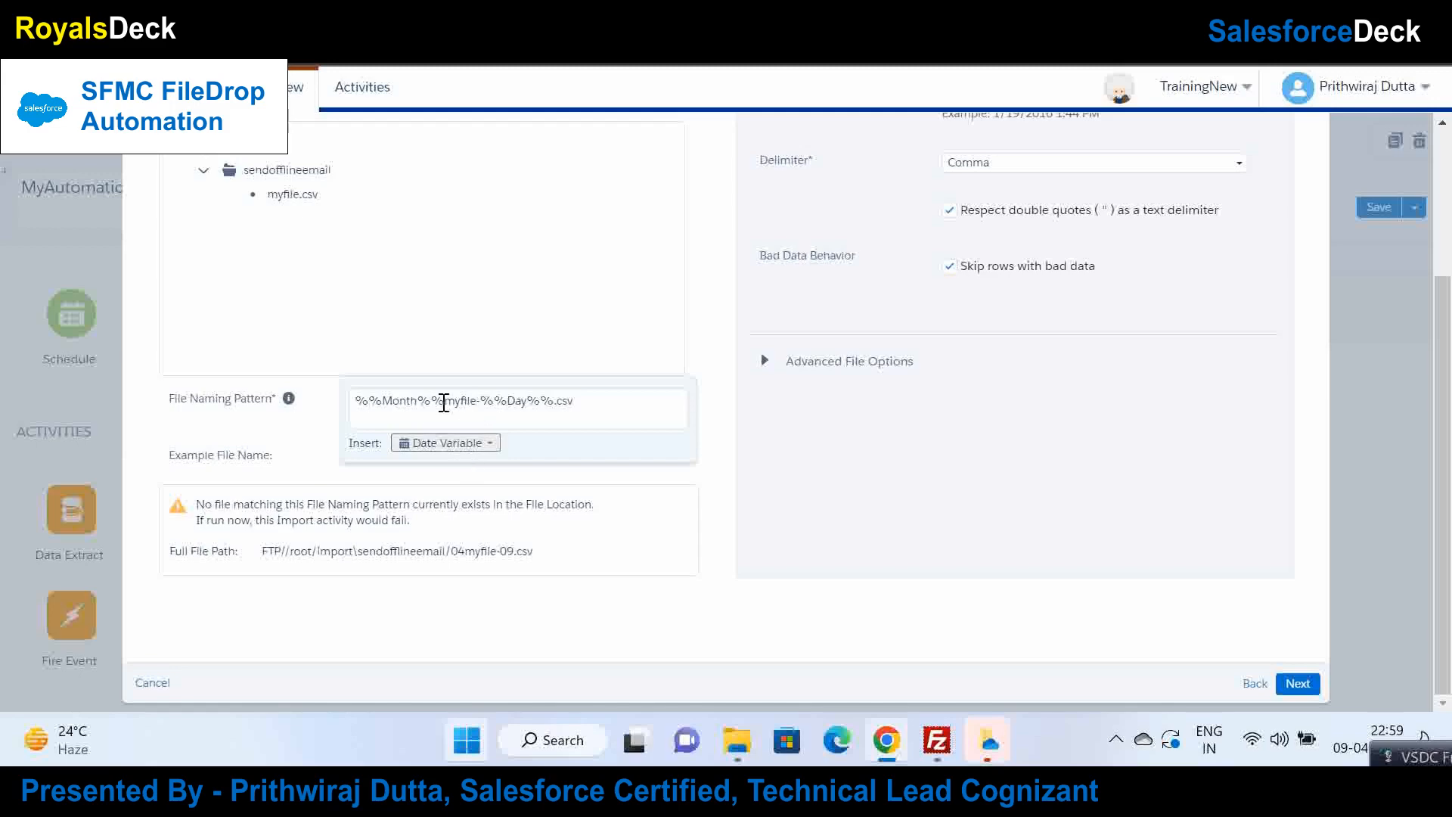
drag(444, 402, 300, 392)
key(BackSpace)
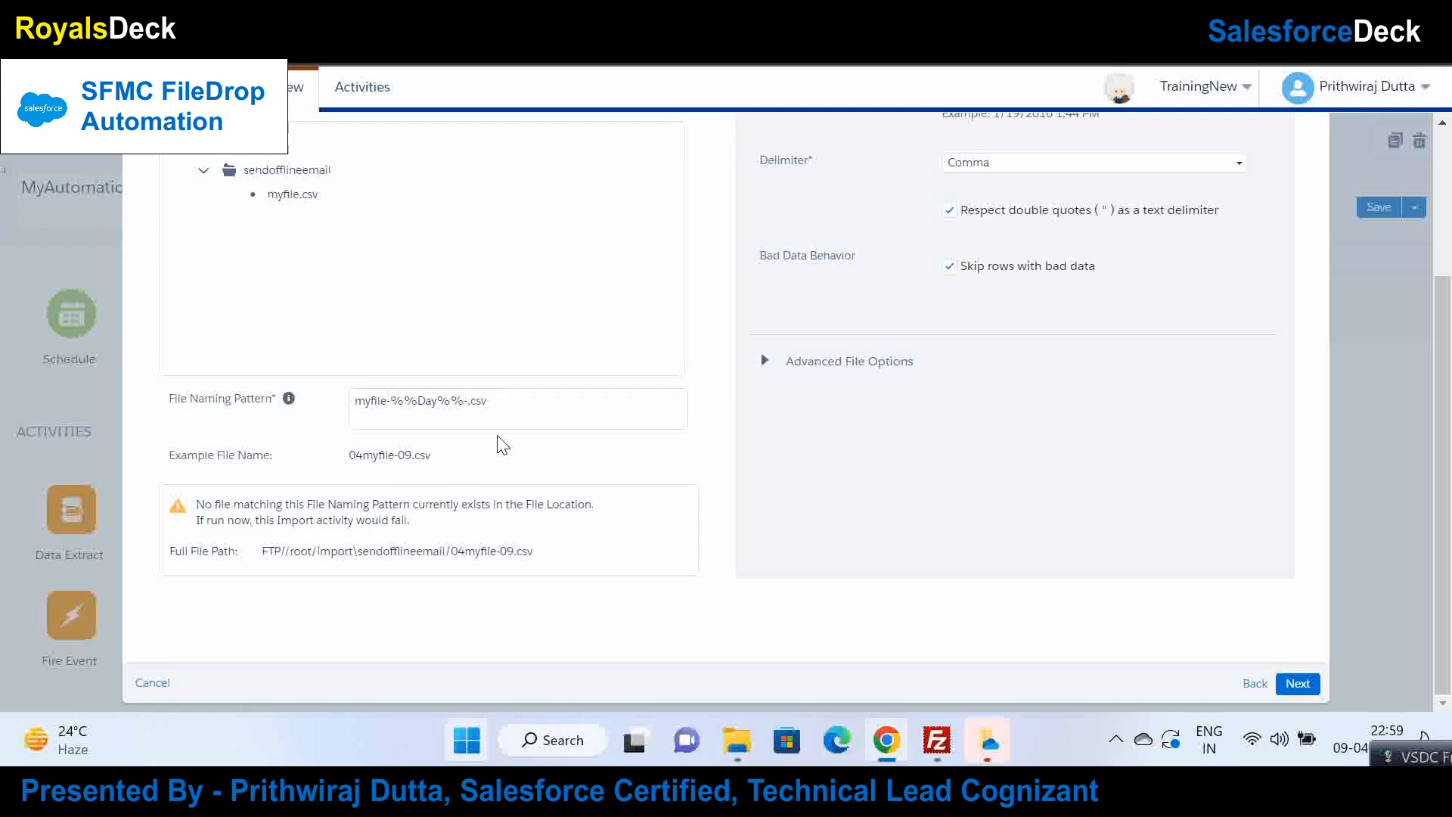
click(442, 421)
click(447, 443)
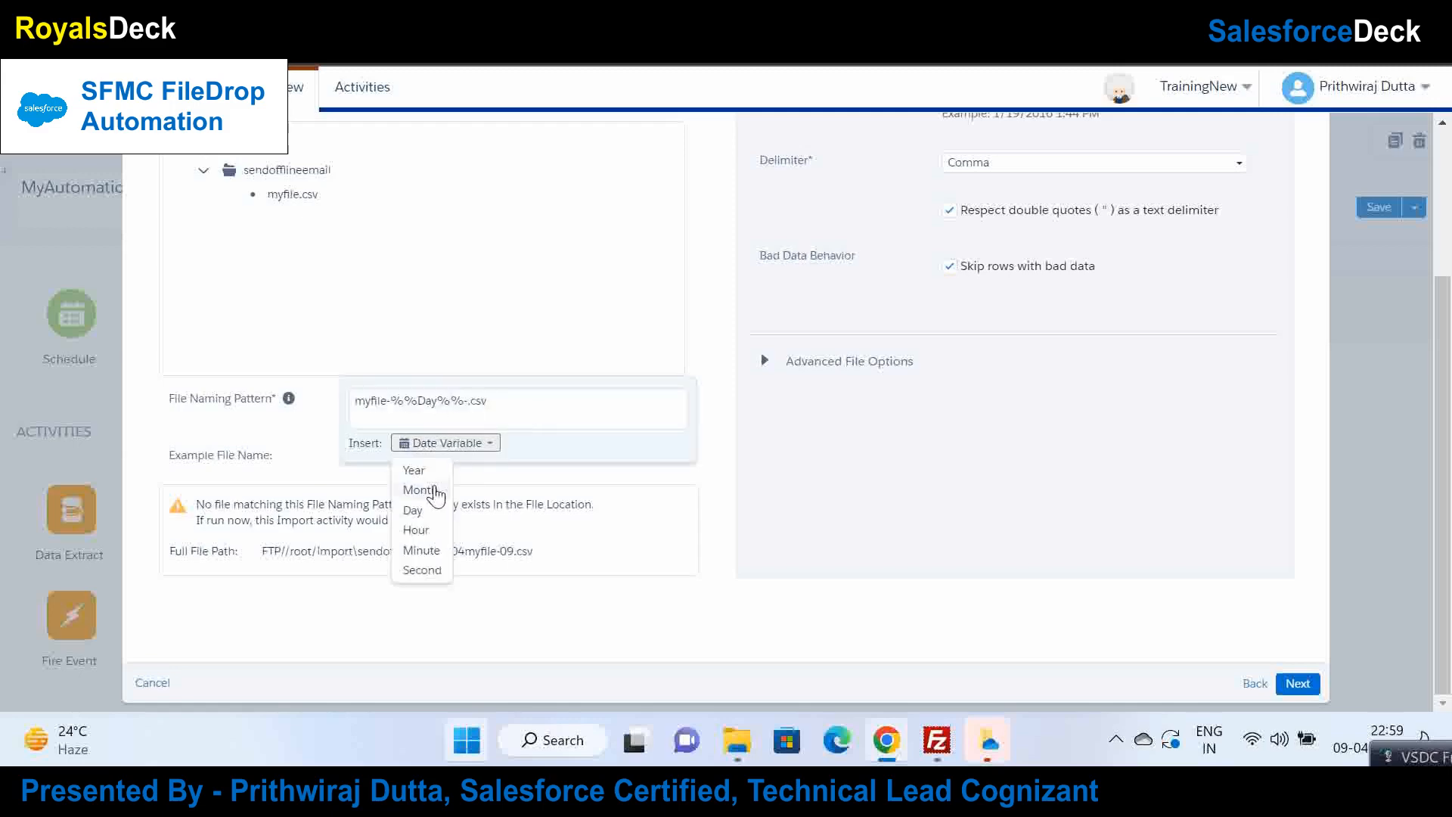
click(430, 484)
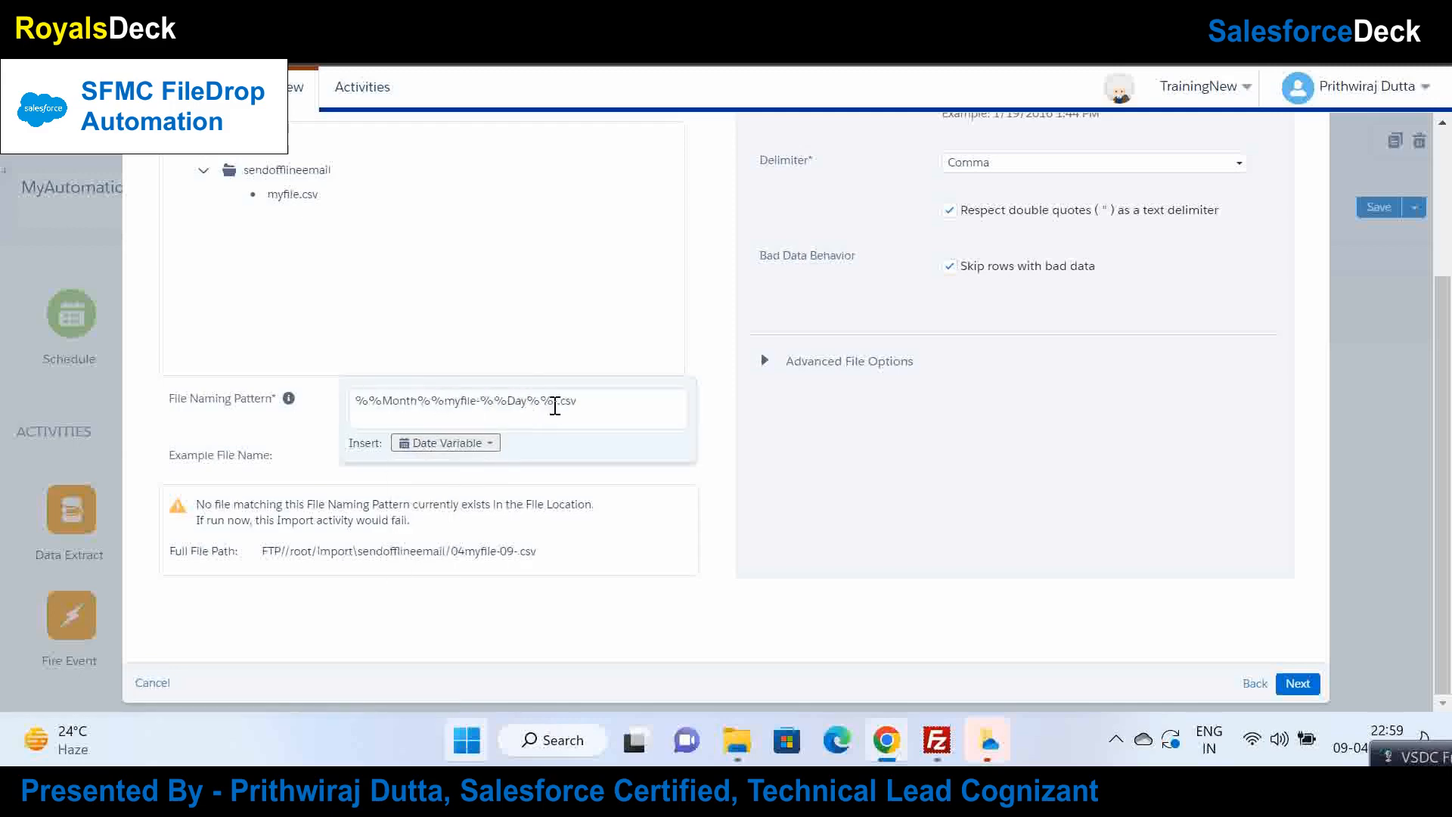
drag(449, 405, 344, 412)
key(ctrl+c)
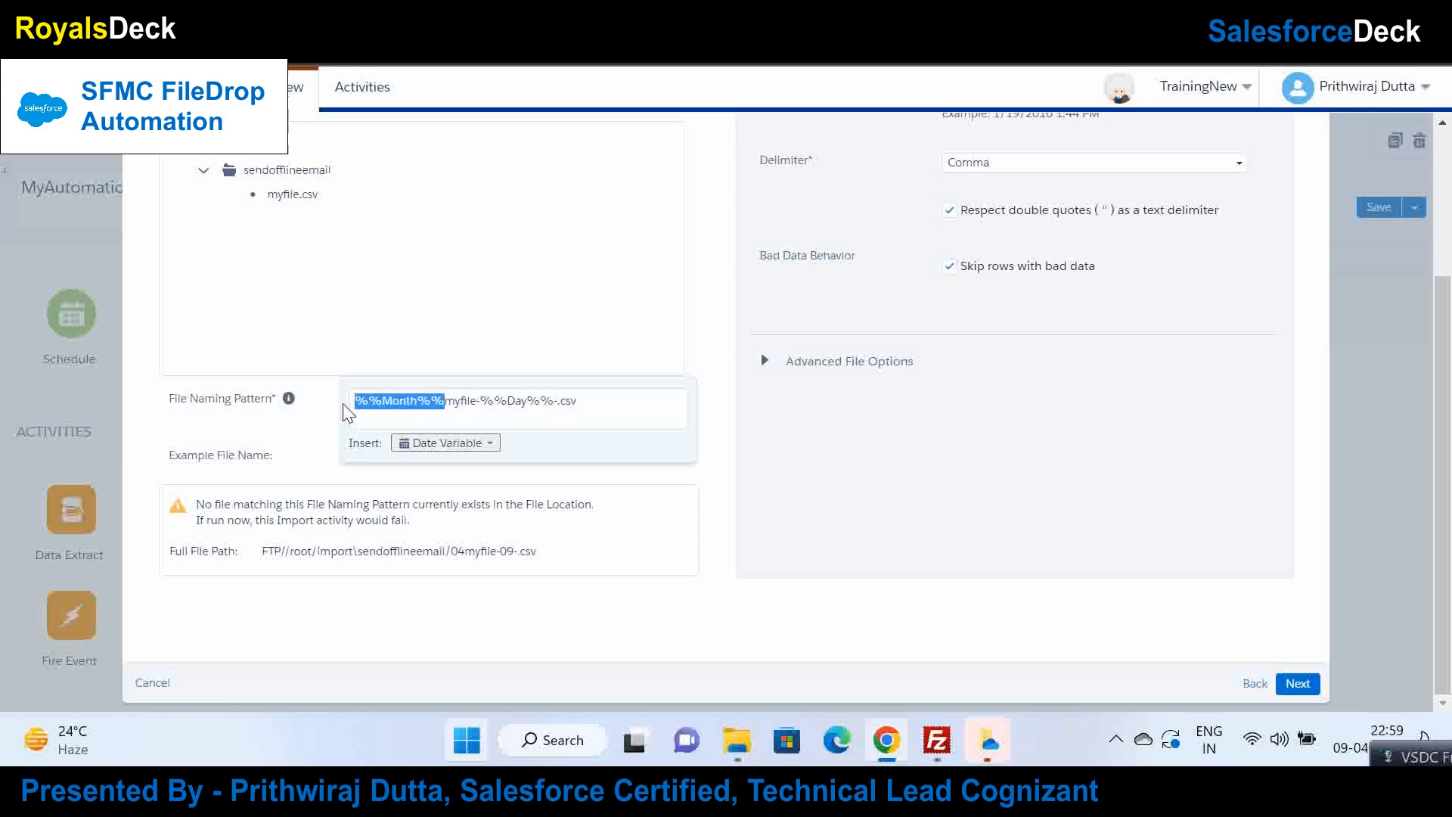
key(BackSpace)
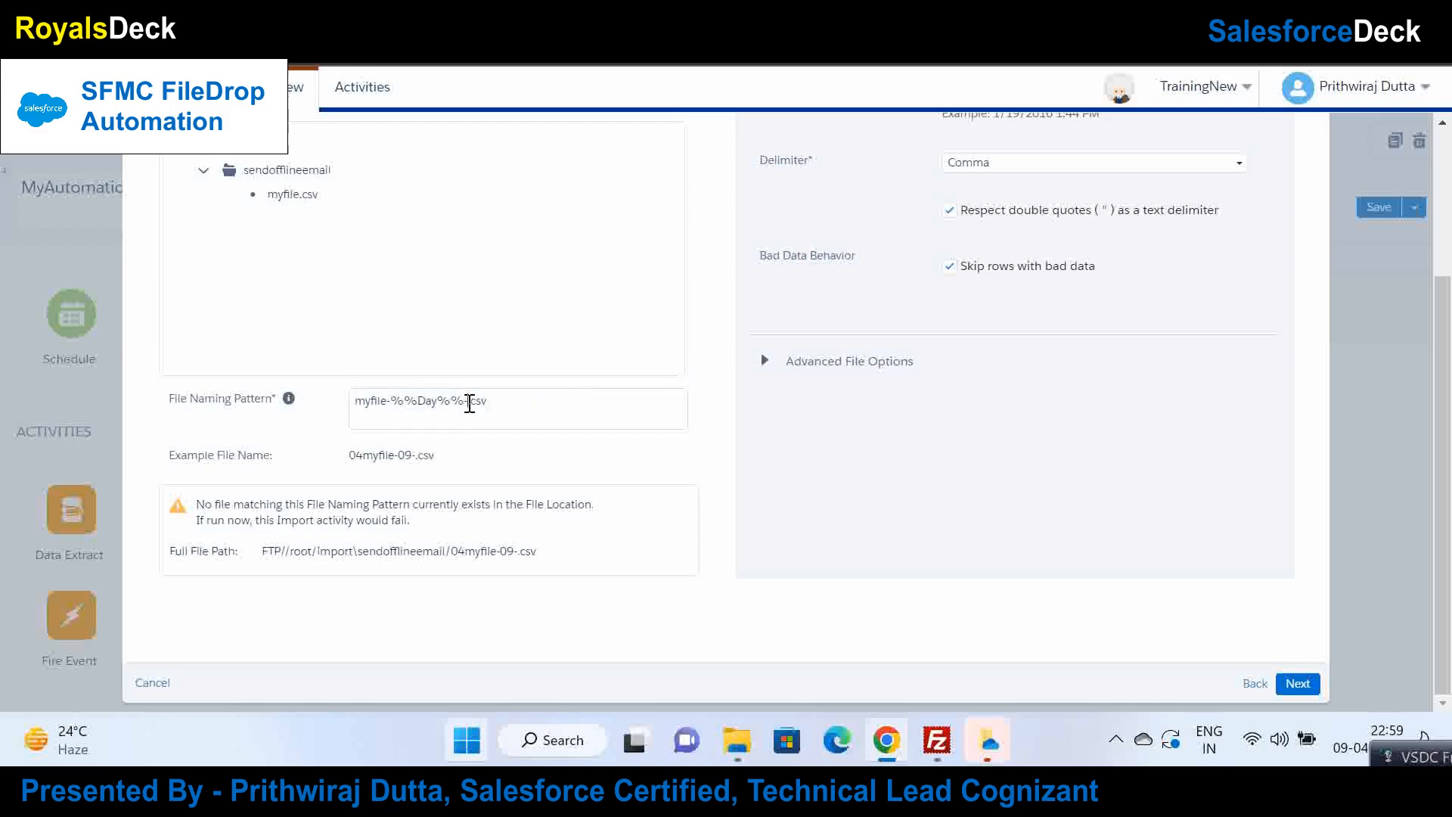
key(ctrl+v)
Step: Add -%%Year%% before .csv in the file naming pattern
click(527, 404)
key(ctrl+a)
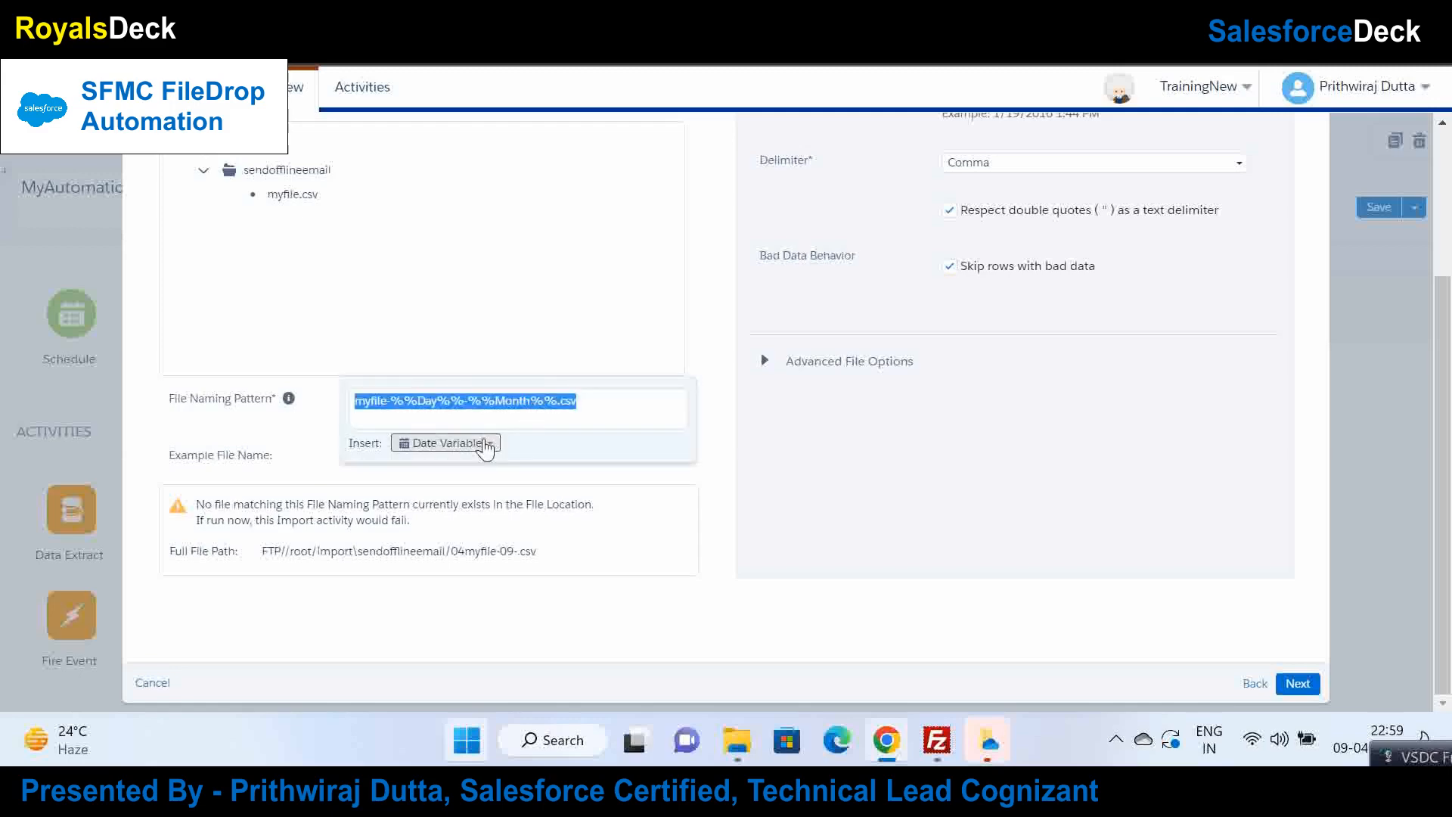
click(484, 444)
click(414, 471)
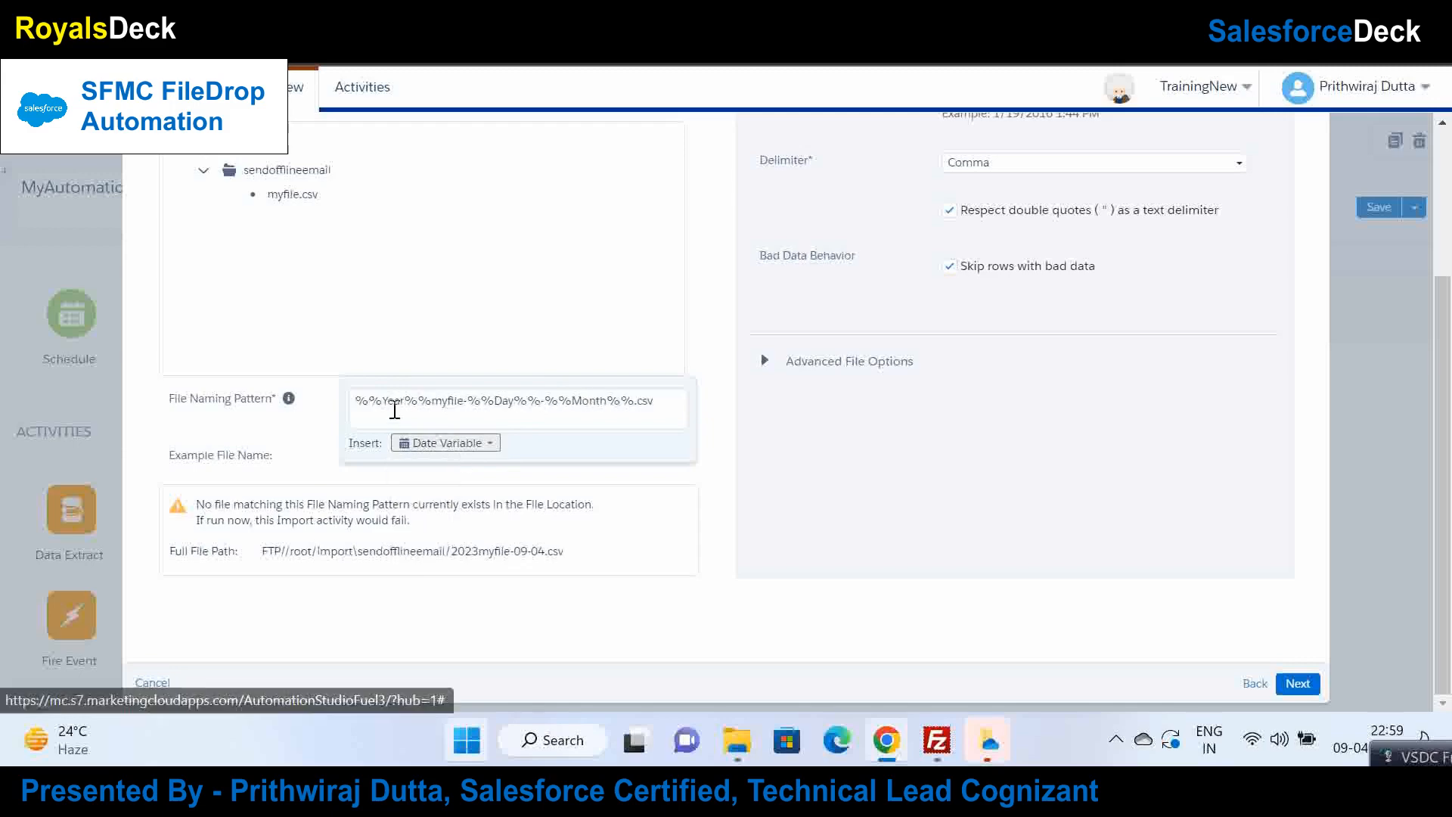
drag(429, 405, 355, 403)
key(ctrl+c)
key(BackSpace)
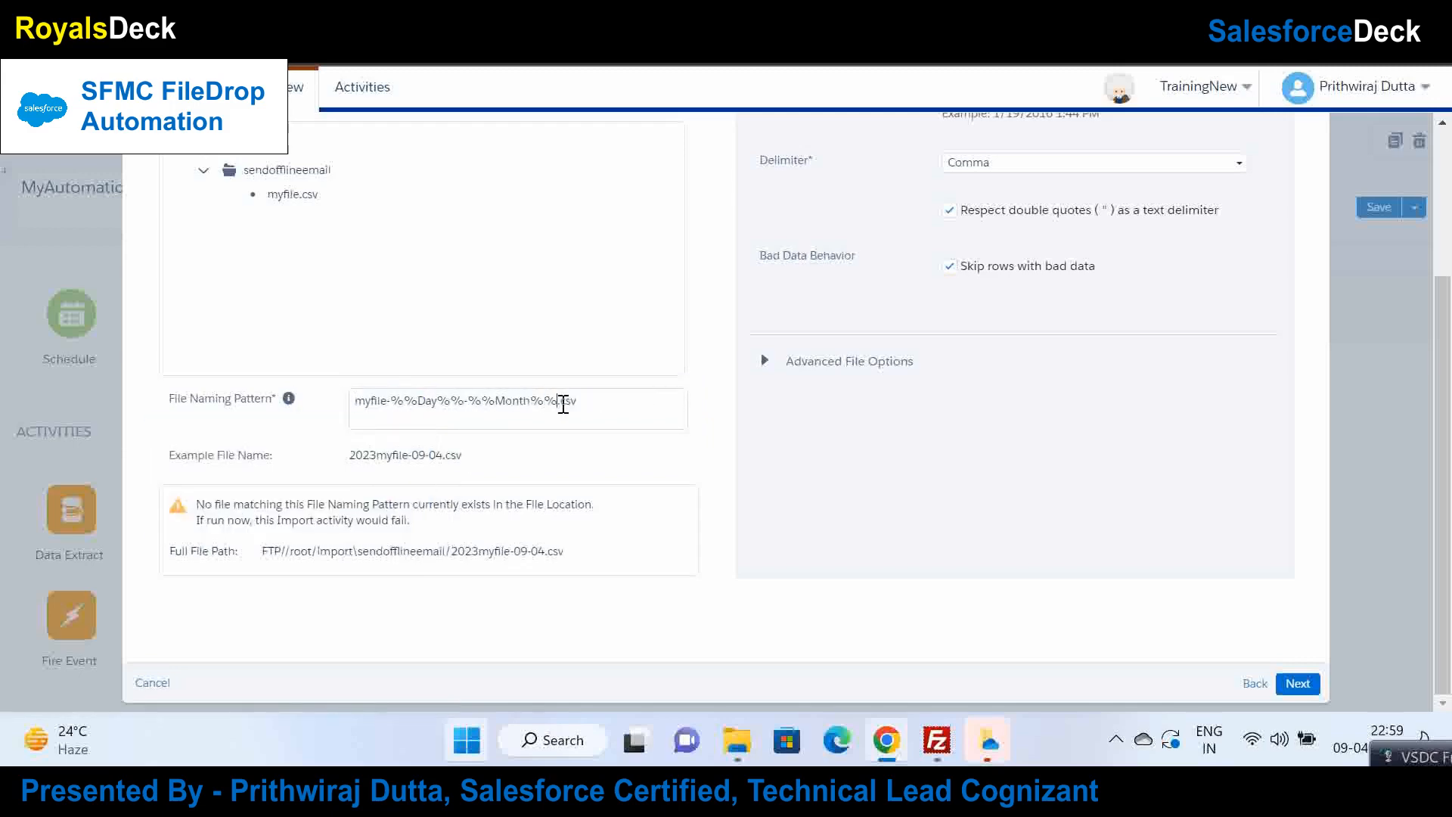
text(-)
key(ctrl+v)
Step: Step through Destination, Mapping and Review, finish the import activity, and save the automation
click(1298, 684)
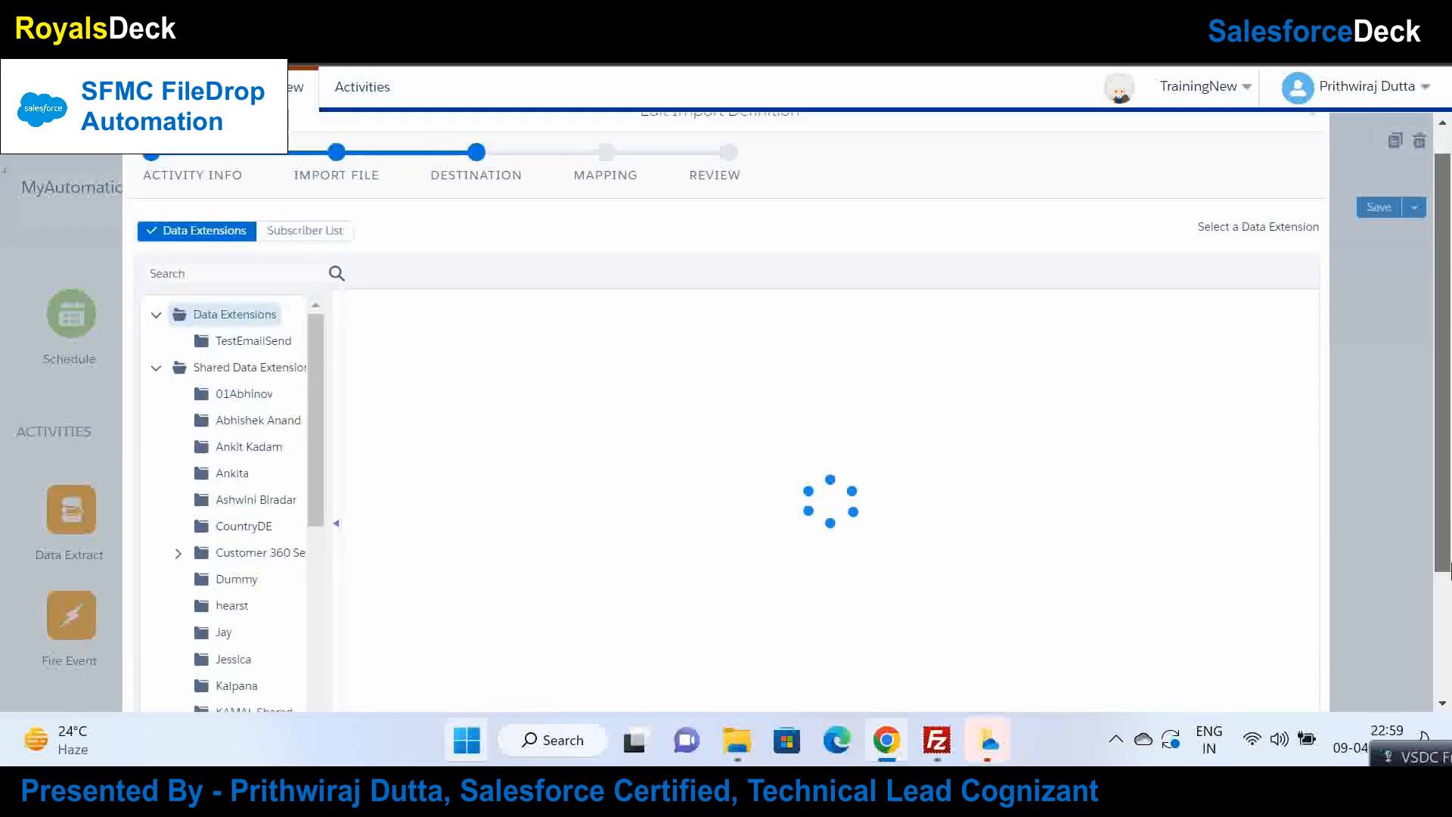
scroll(1328, 606, down, 3)
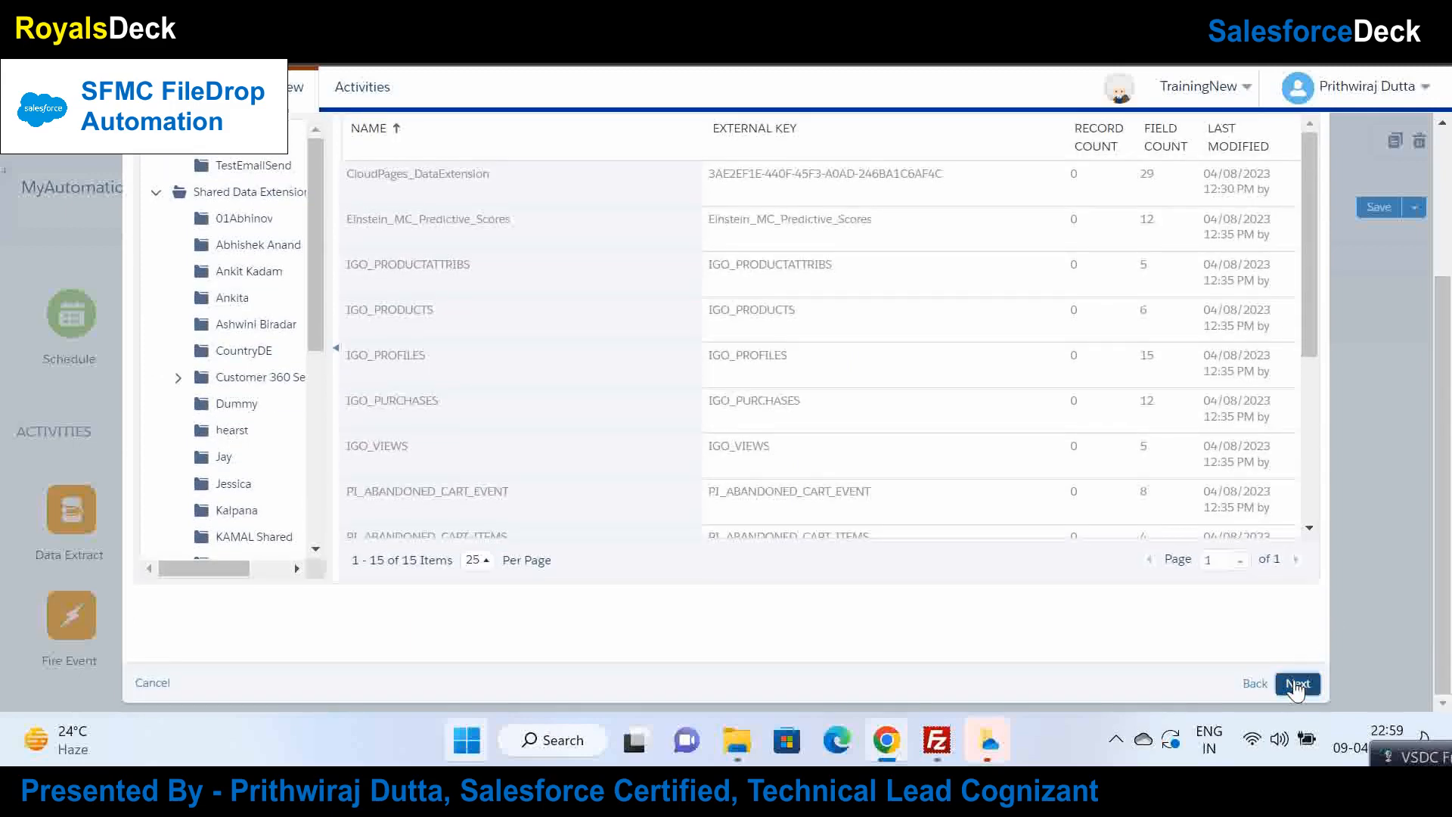
click(1297, 684)
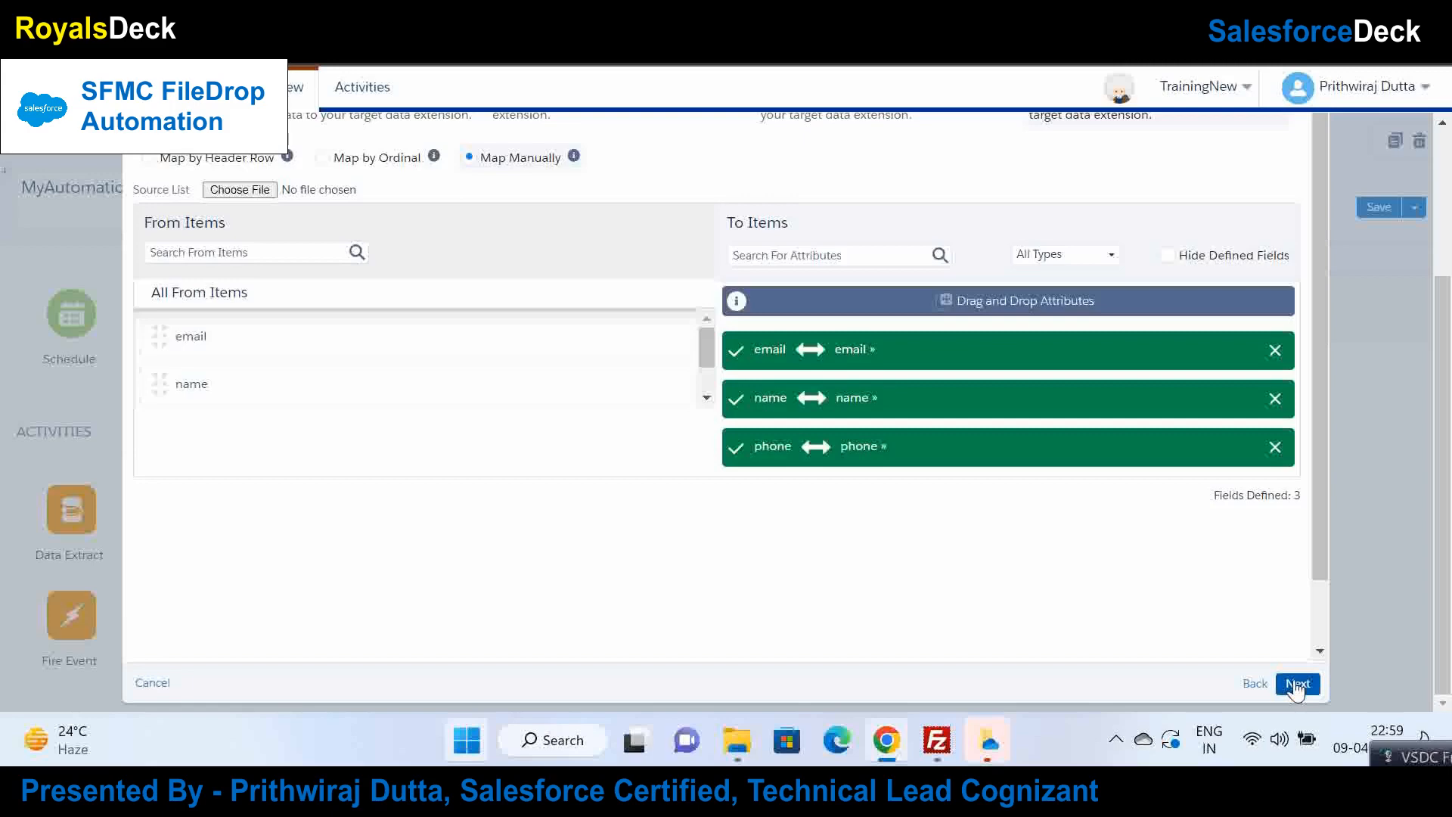
click(1297, 684)
click(1297, 684)
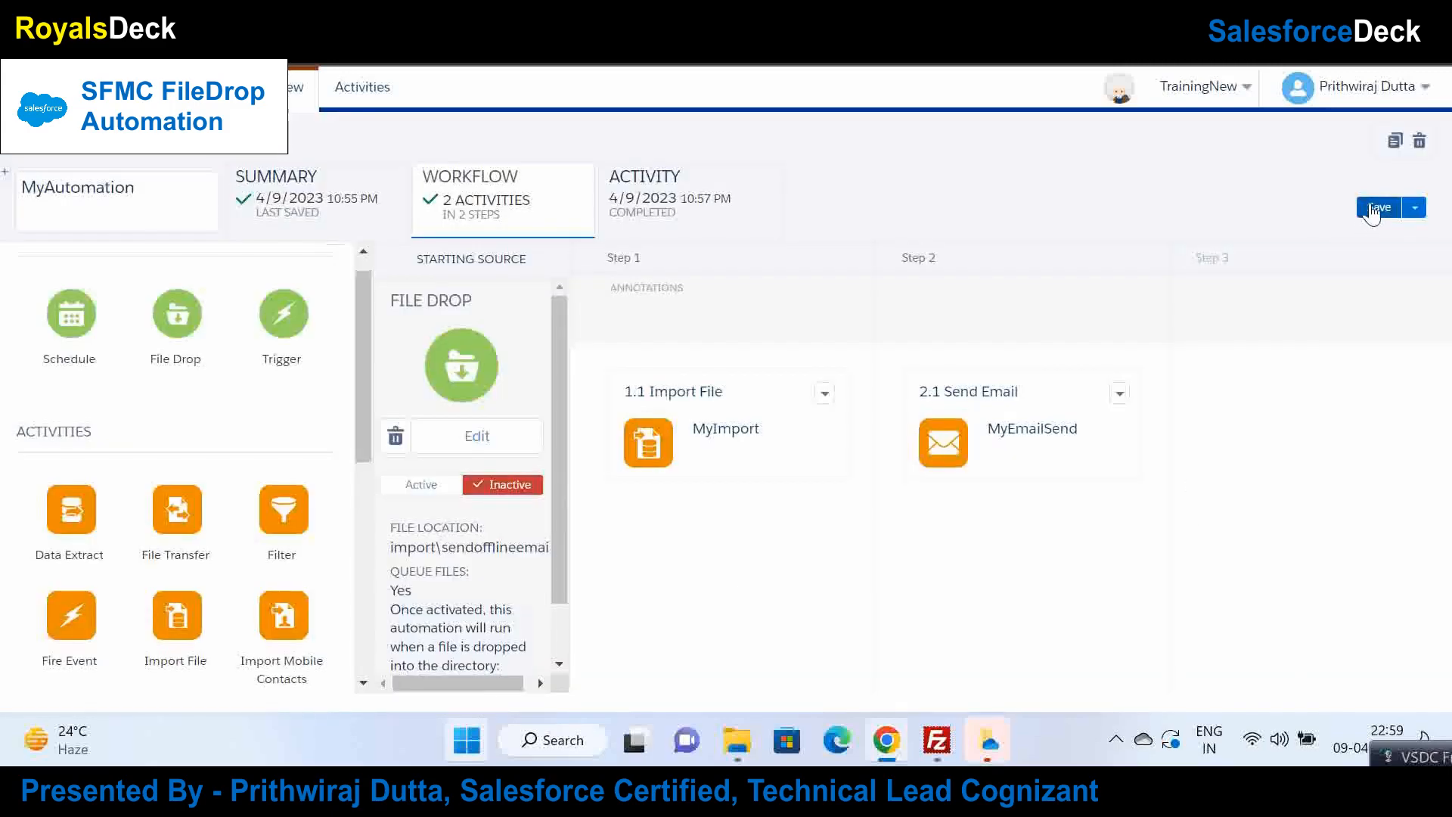
click(1376, 206)
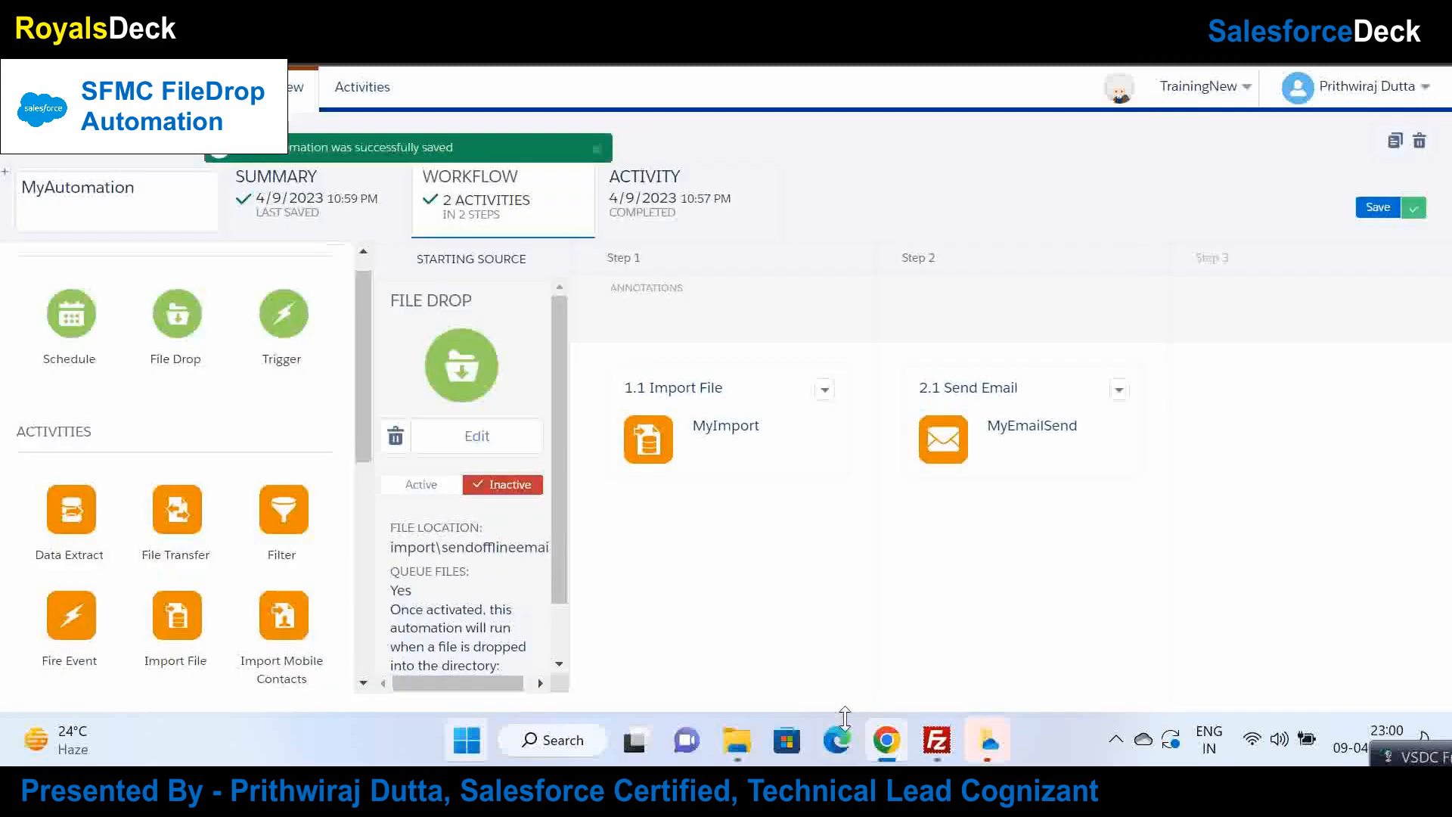
Step: Reactivate the file drop trigger and clear all records from MyDE2
click(421, 485)
click(875, 337)
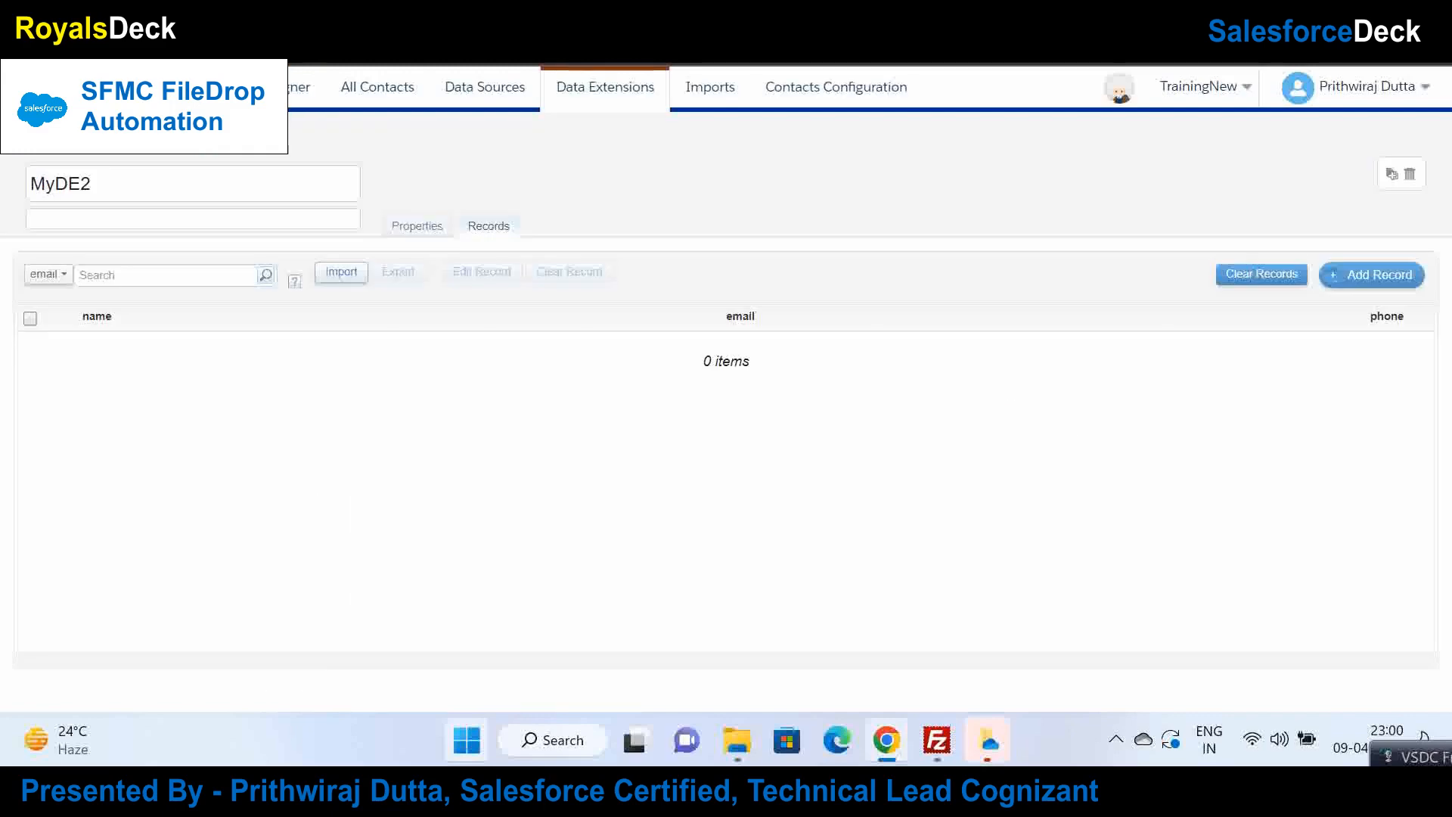
click(1259, 281)
click(901, 393)
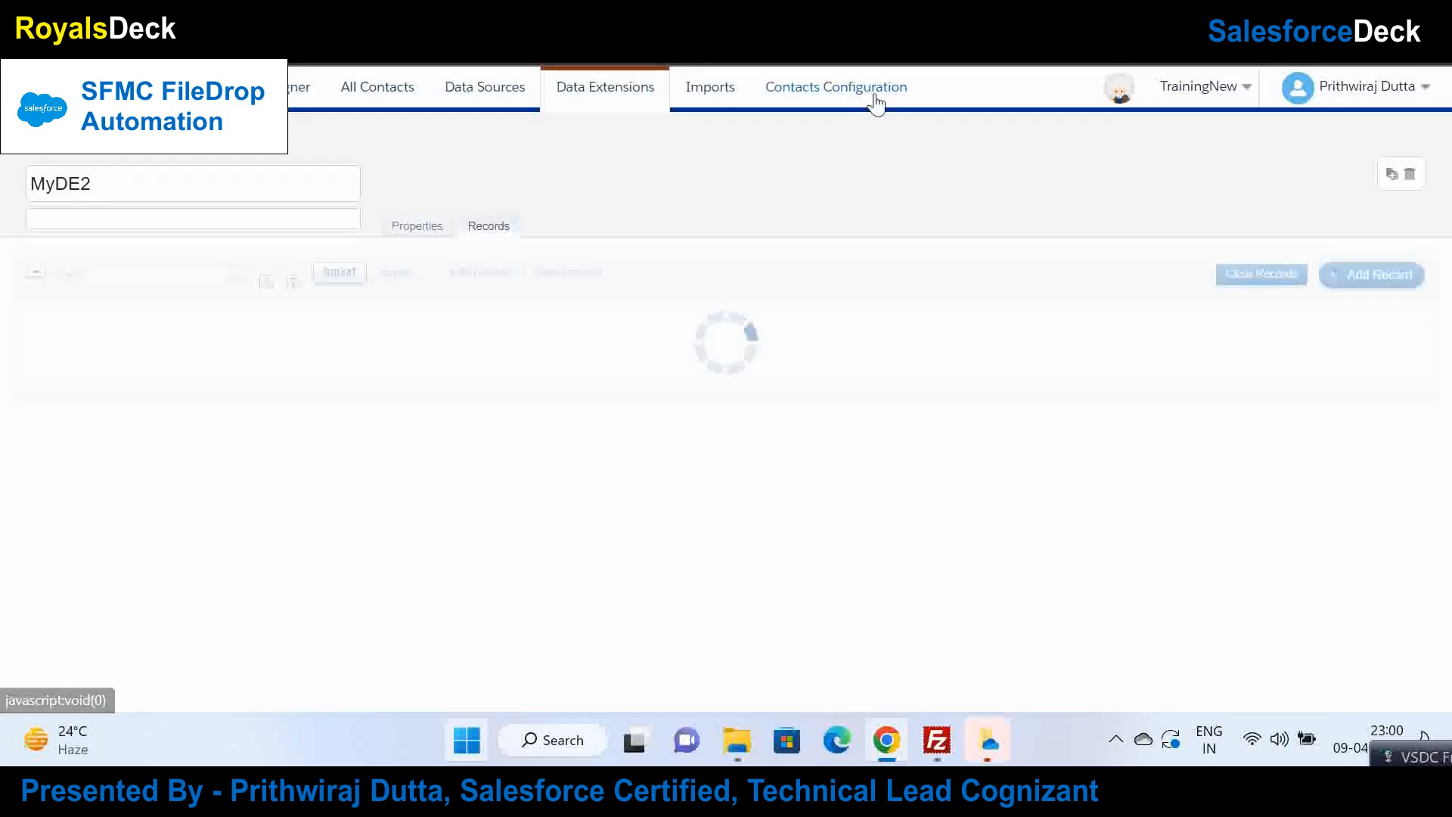
click(937, 740)
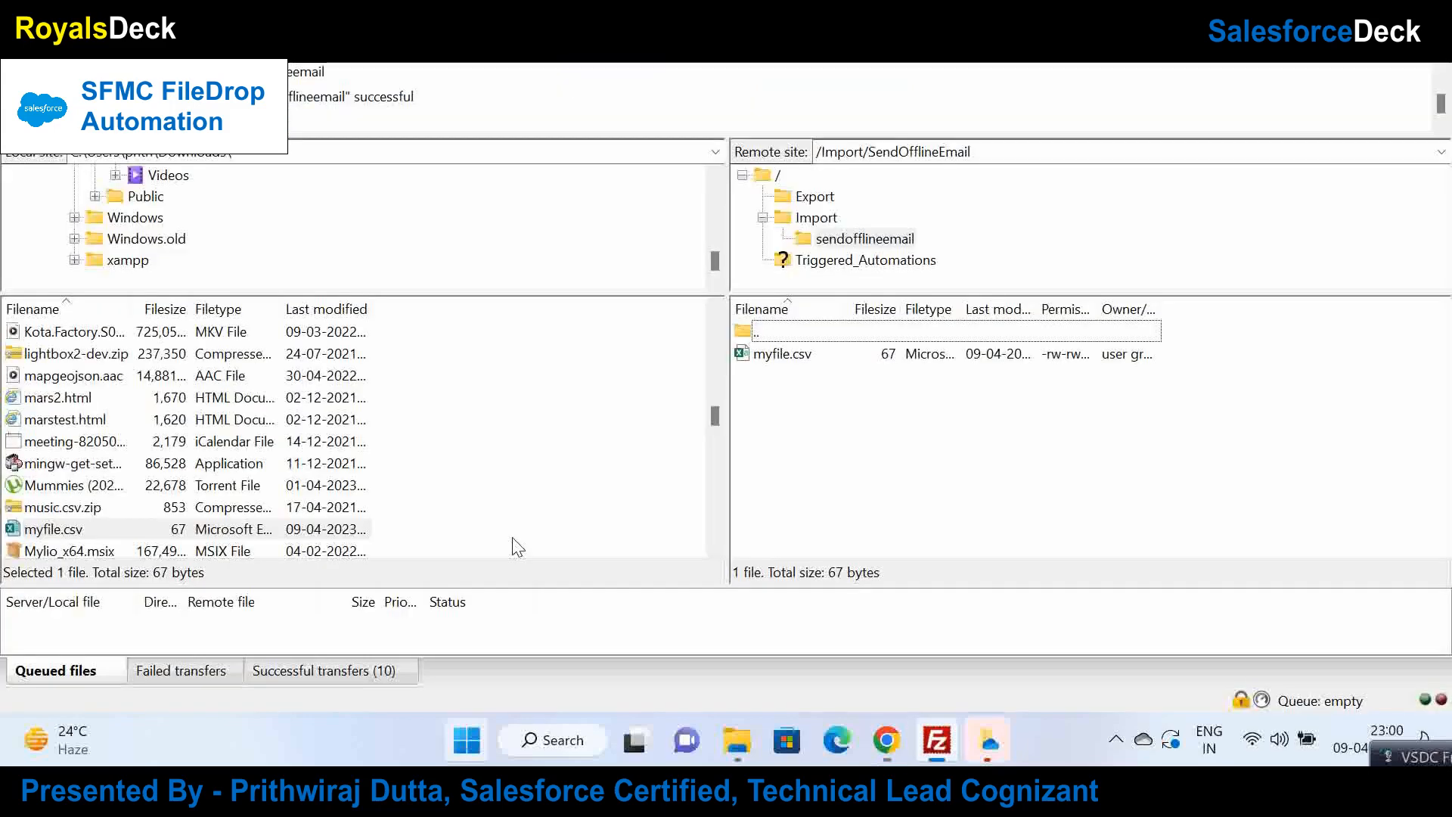
Step: Rename the local myfile.csv to myfile-09-04-2023.csv
click(46, 528)
right_click(47, 528)
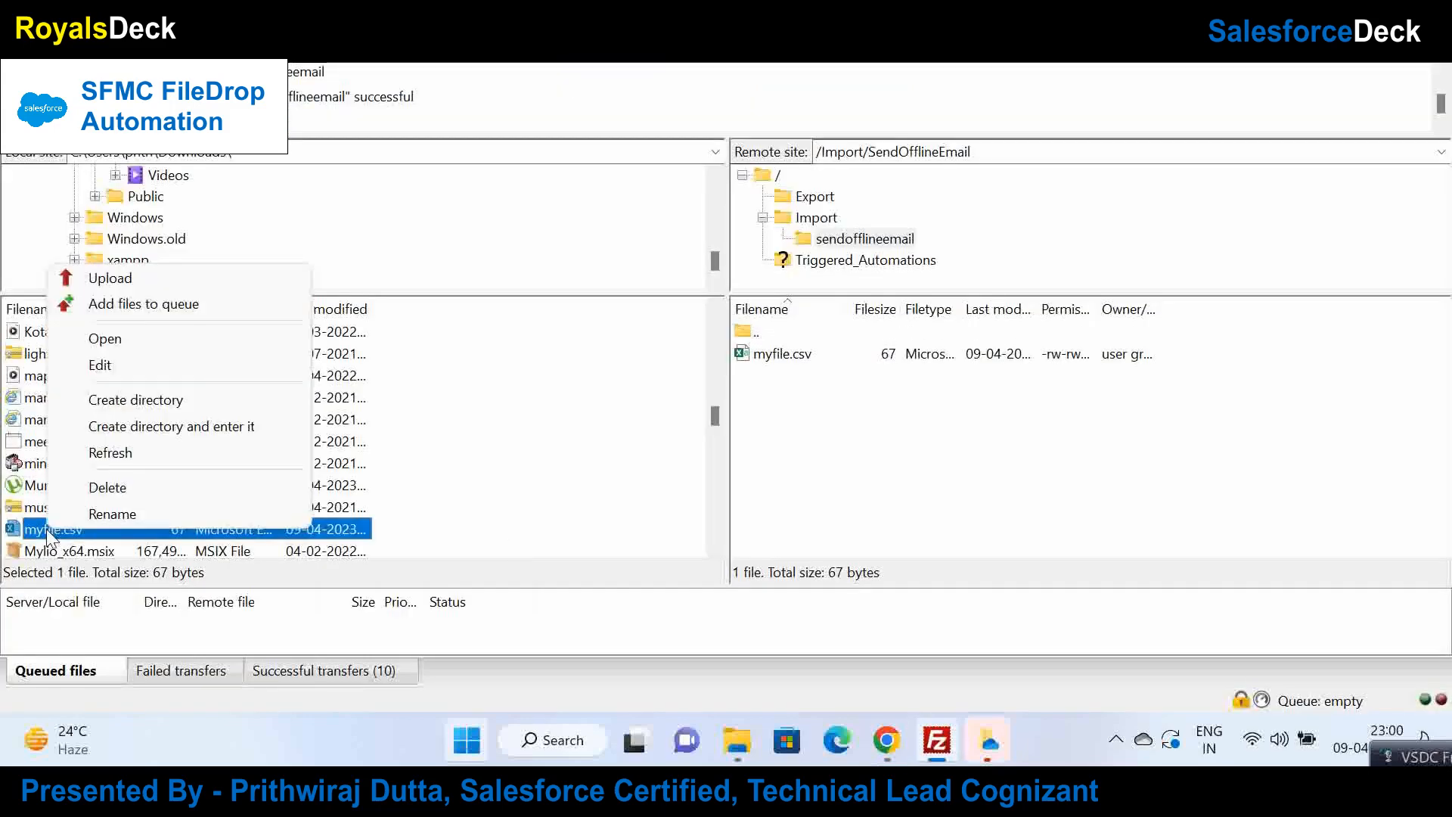
click(111, 508)
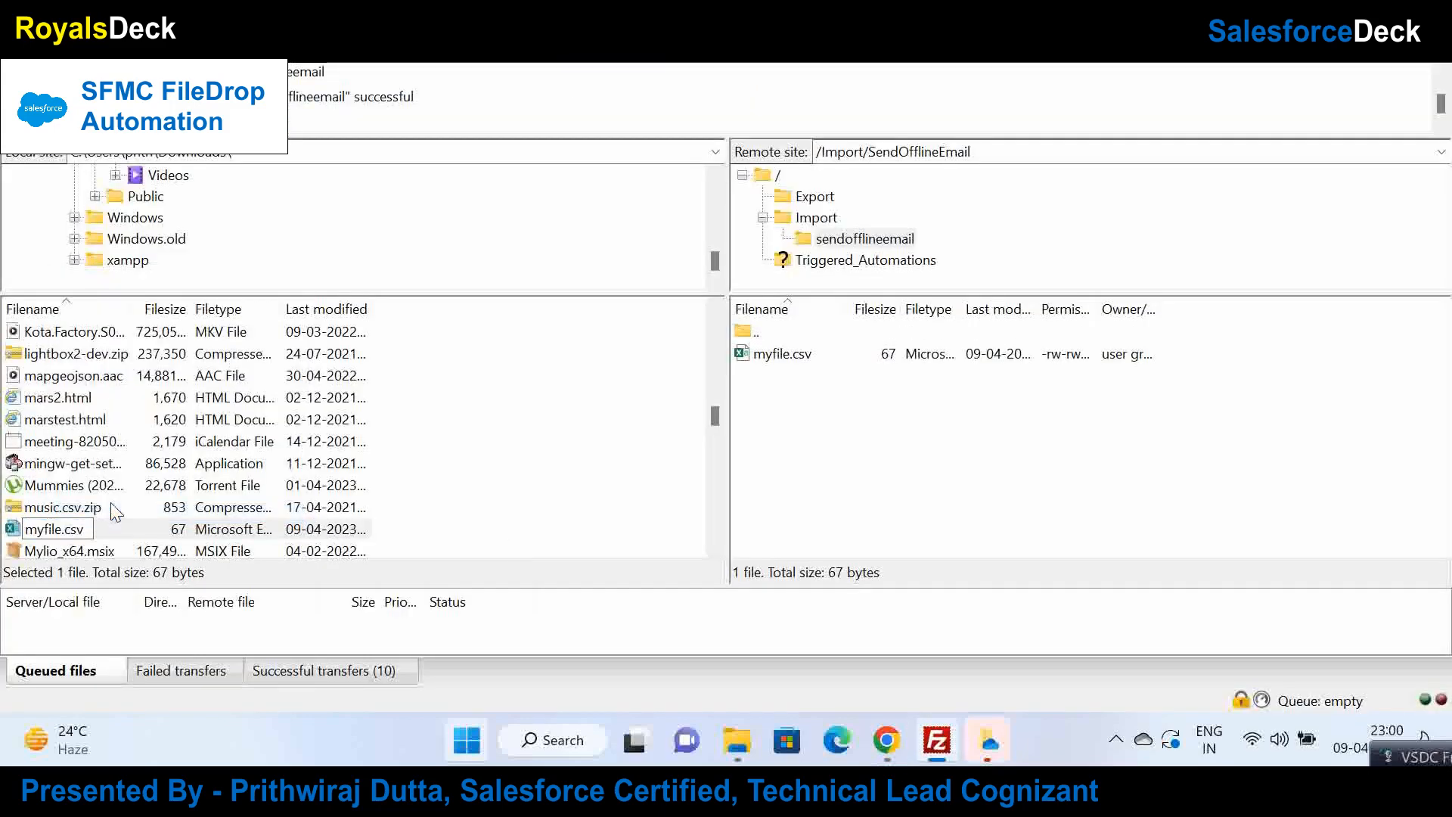
text(-09-)
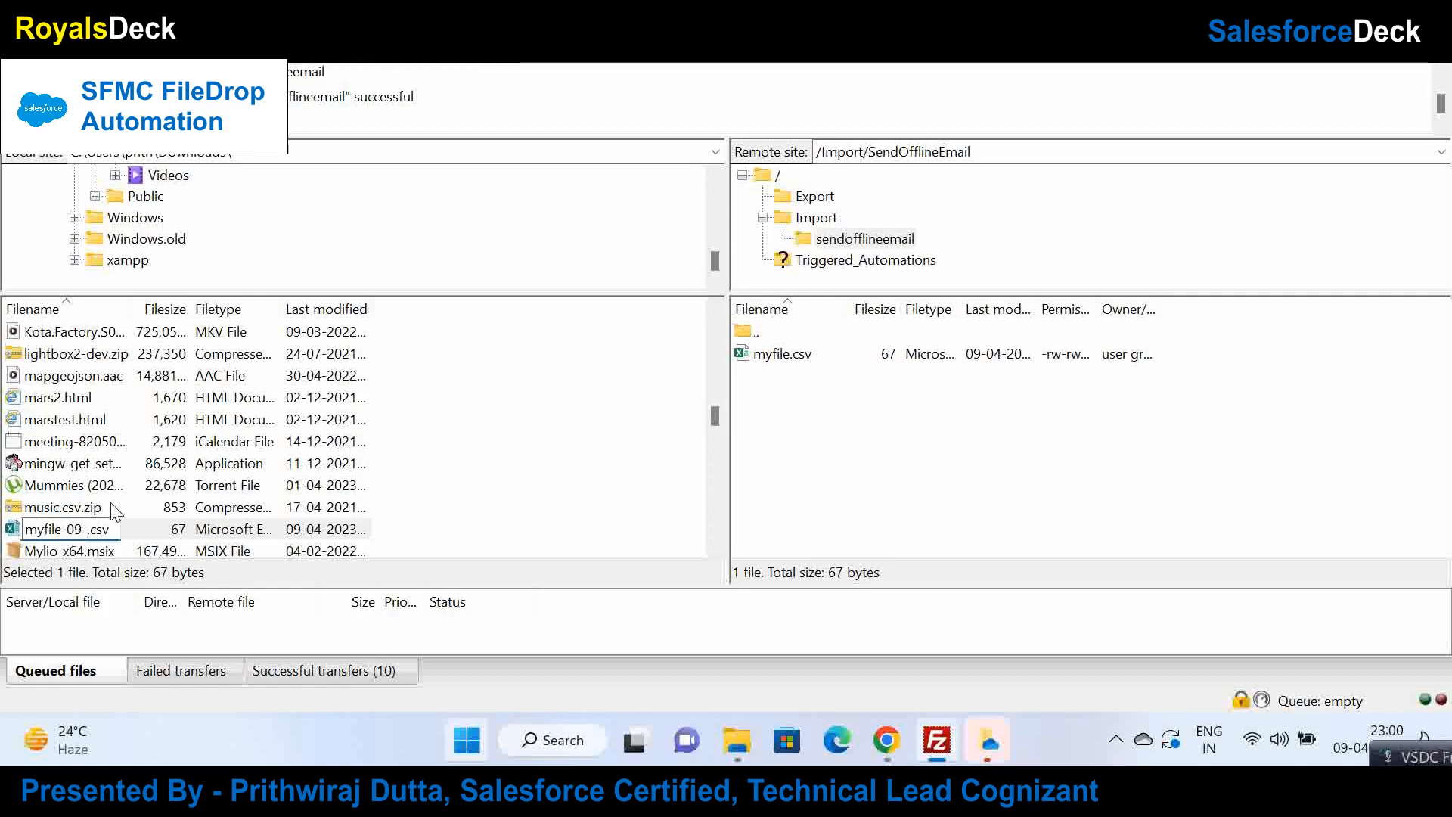
text(04-2023)
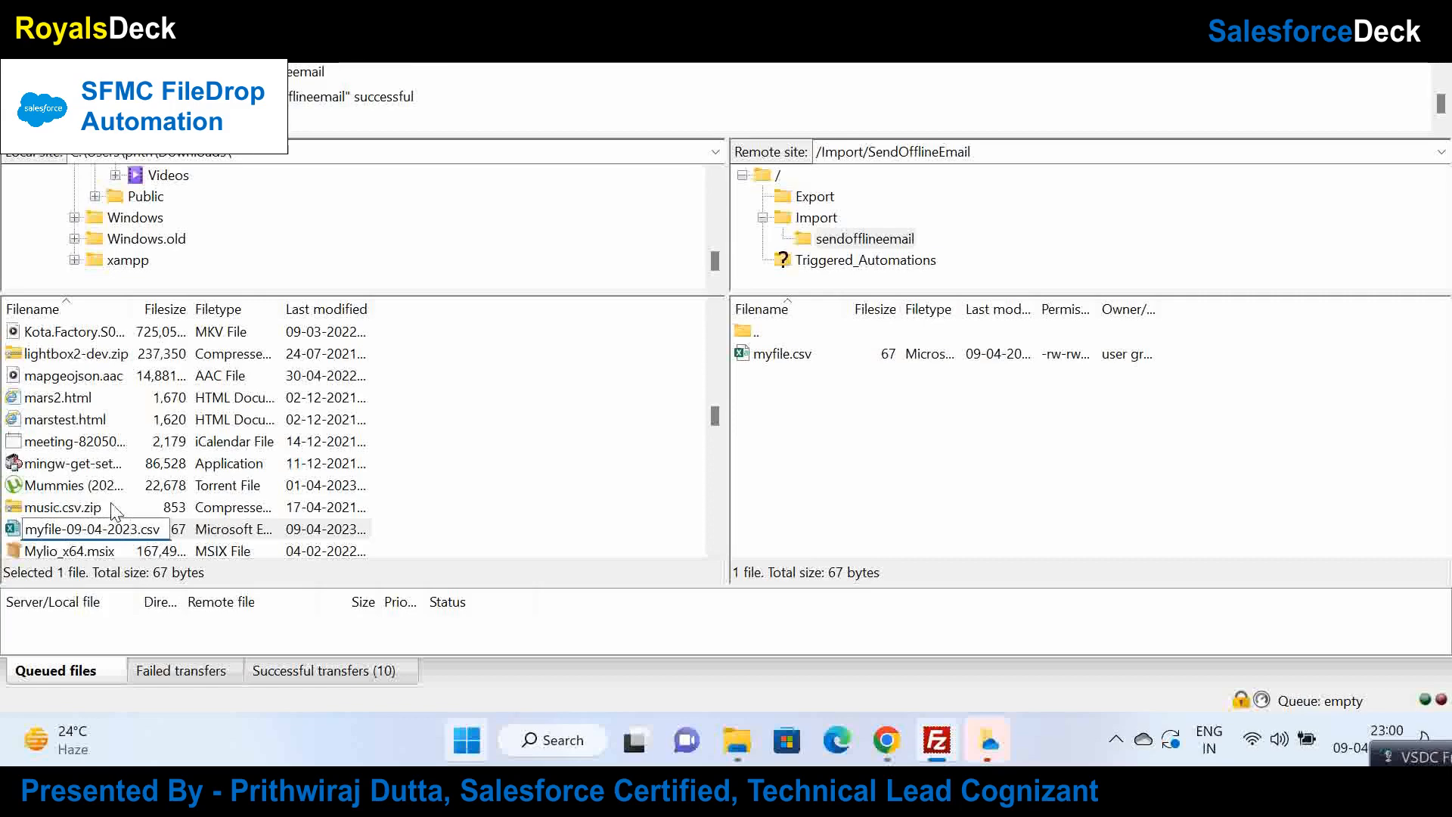
key(Return)
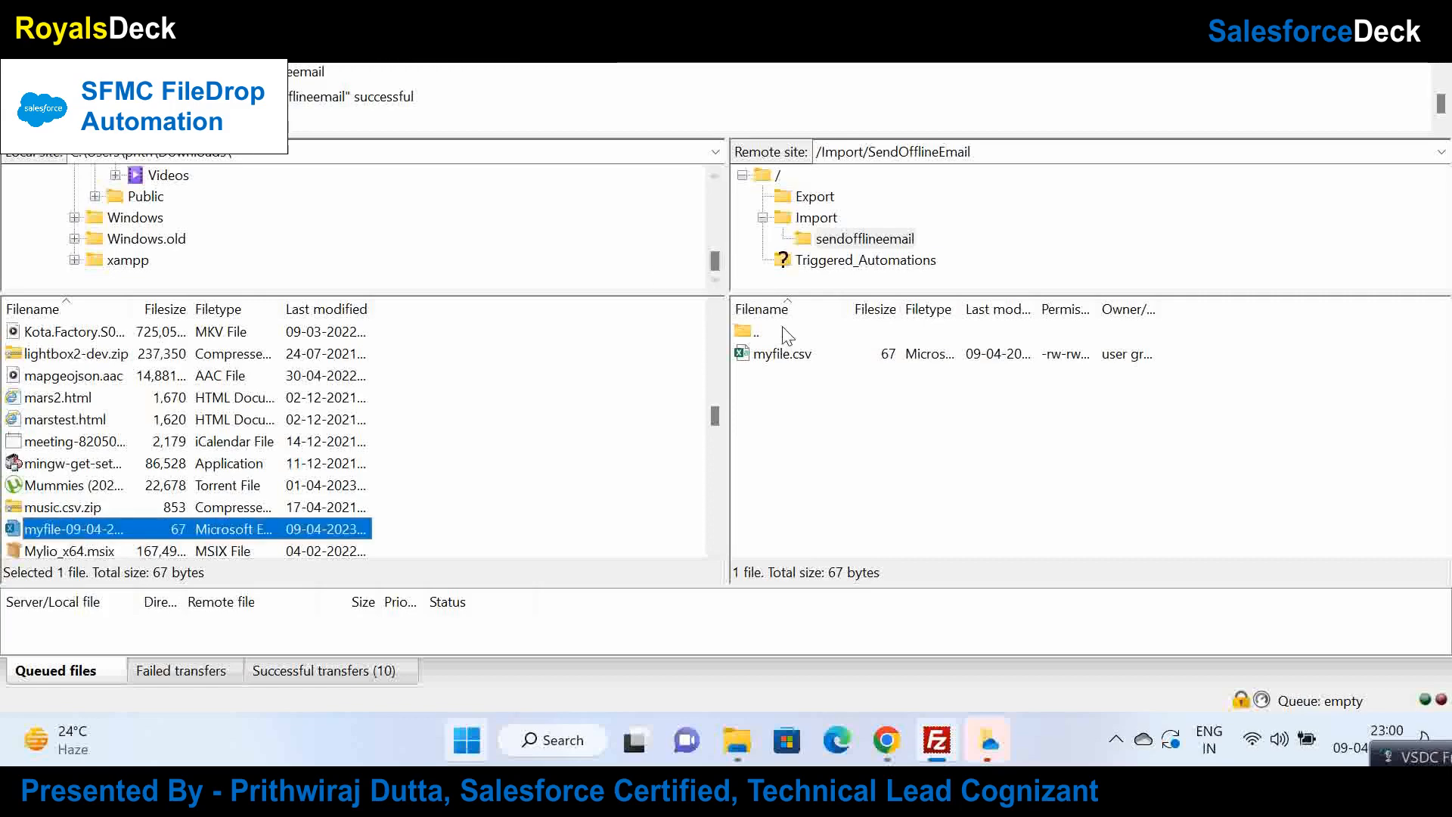
Step: Delete the server's old myfile.csv and upload myfile-09-04-2023.csv to sendofflineemail in its place
click(783, 352)
right_click(782, 351)
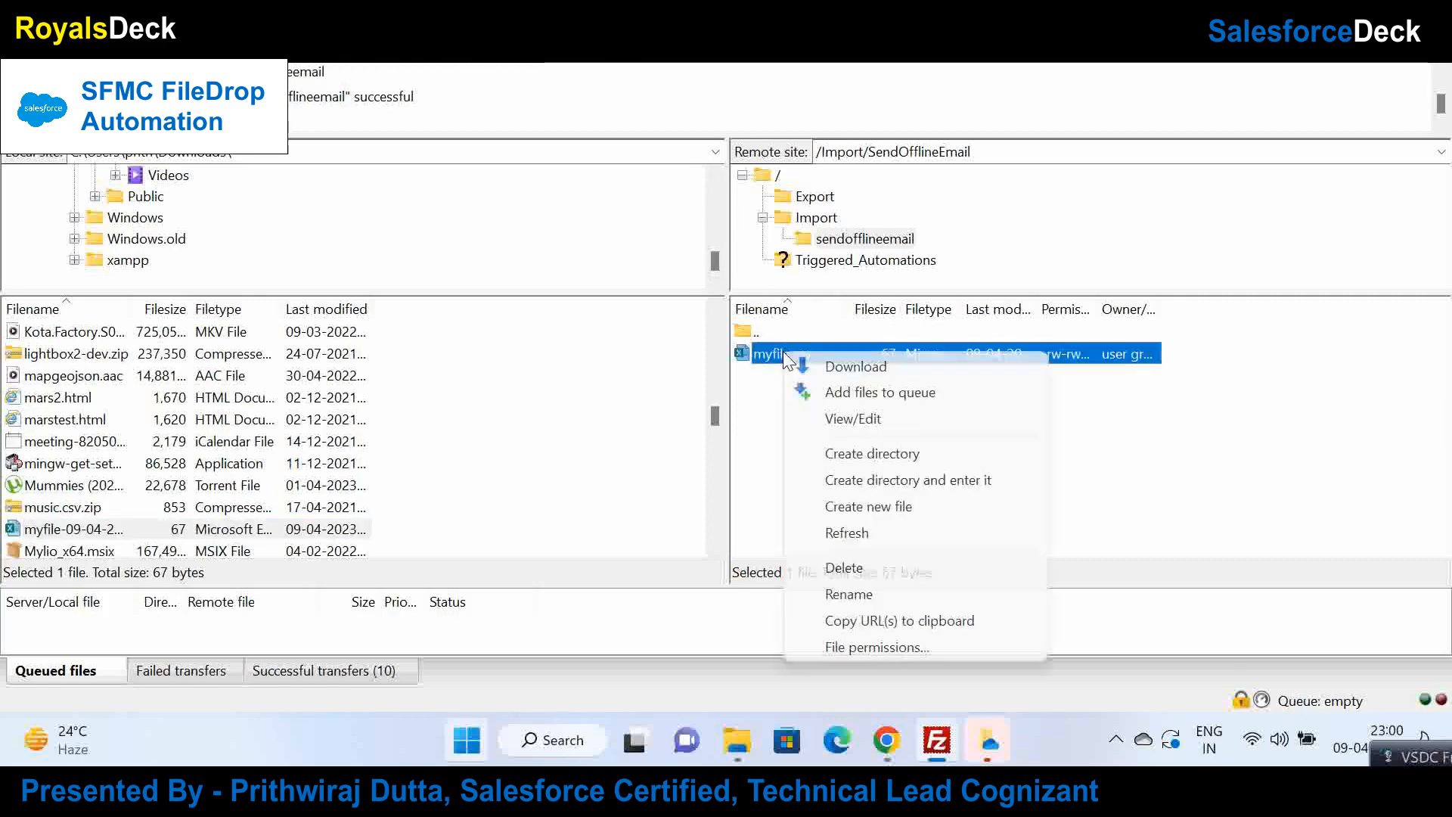
click(876, 569)
key(Return)
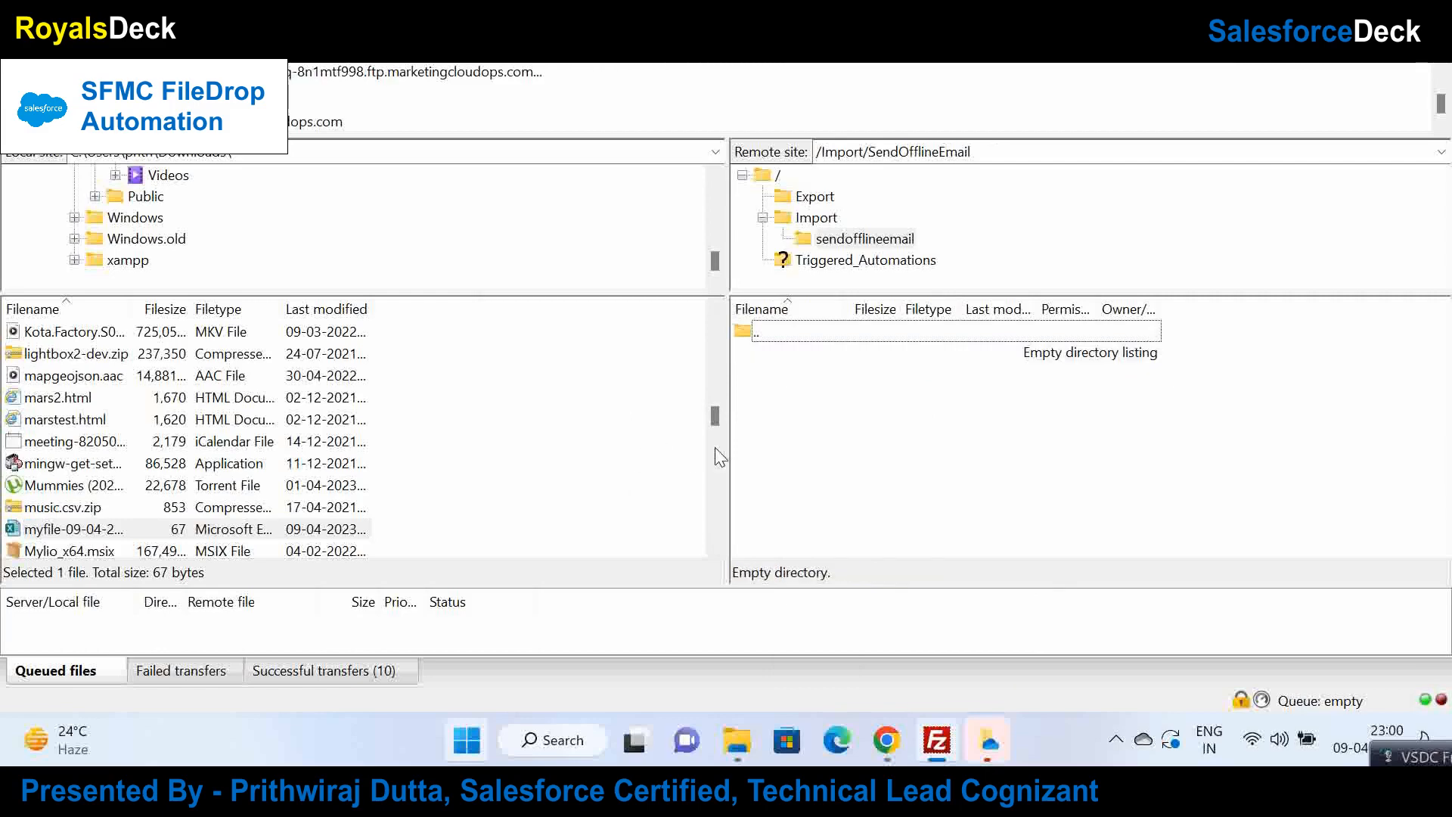
drag(87, 529, 840, 249)
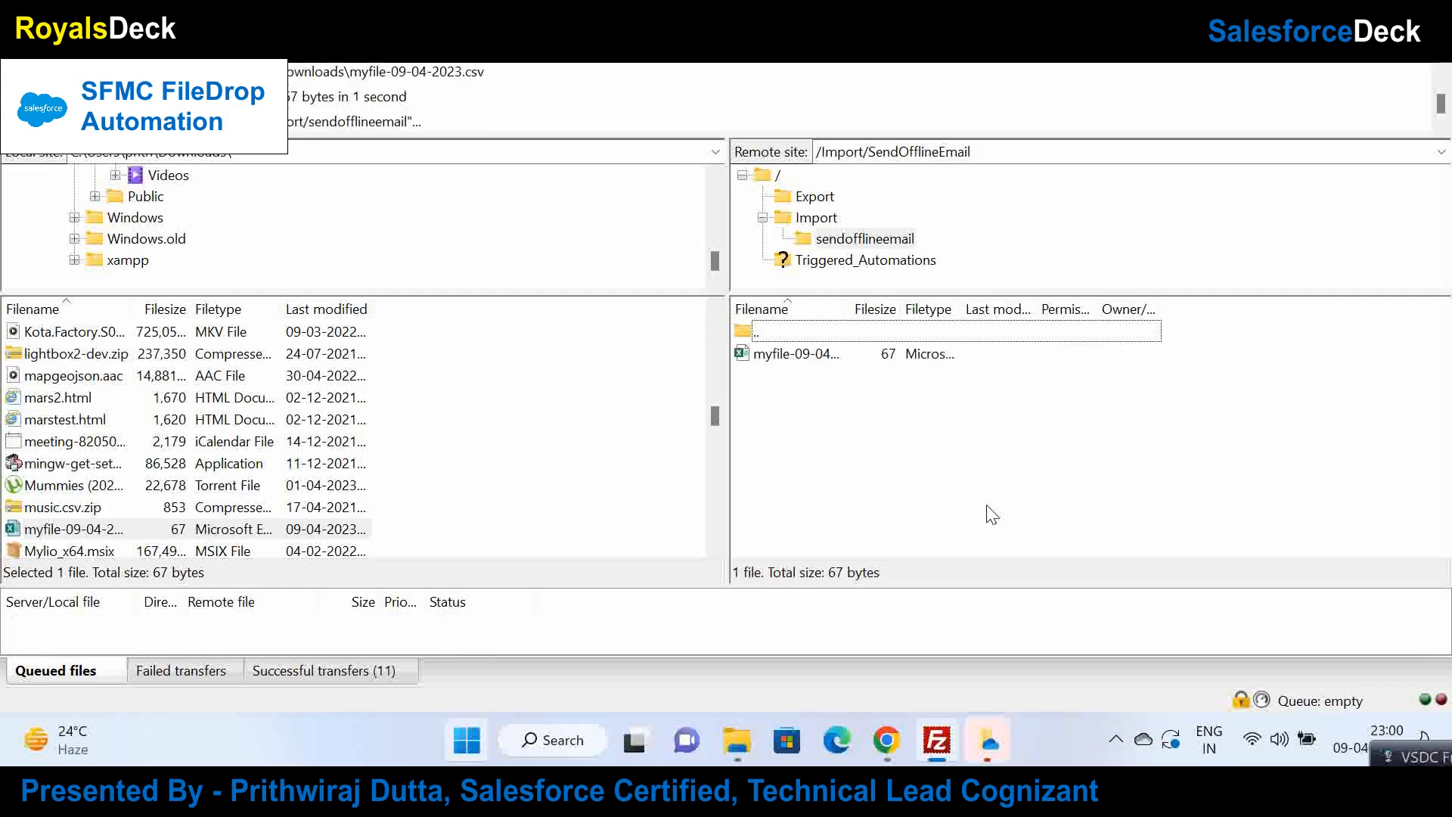
click(892, 742)
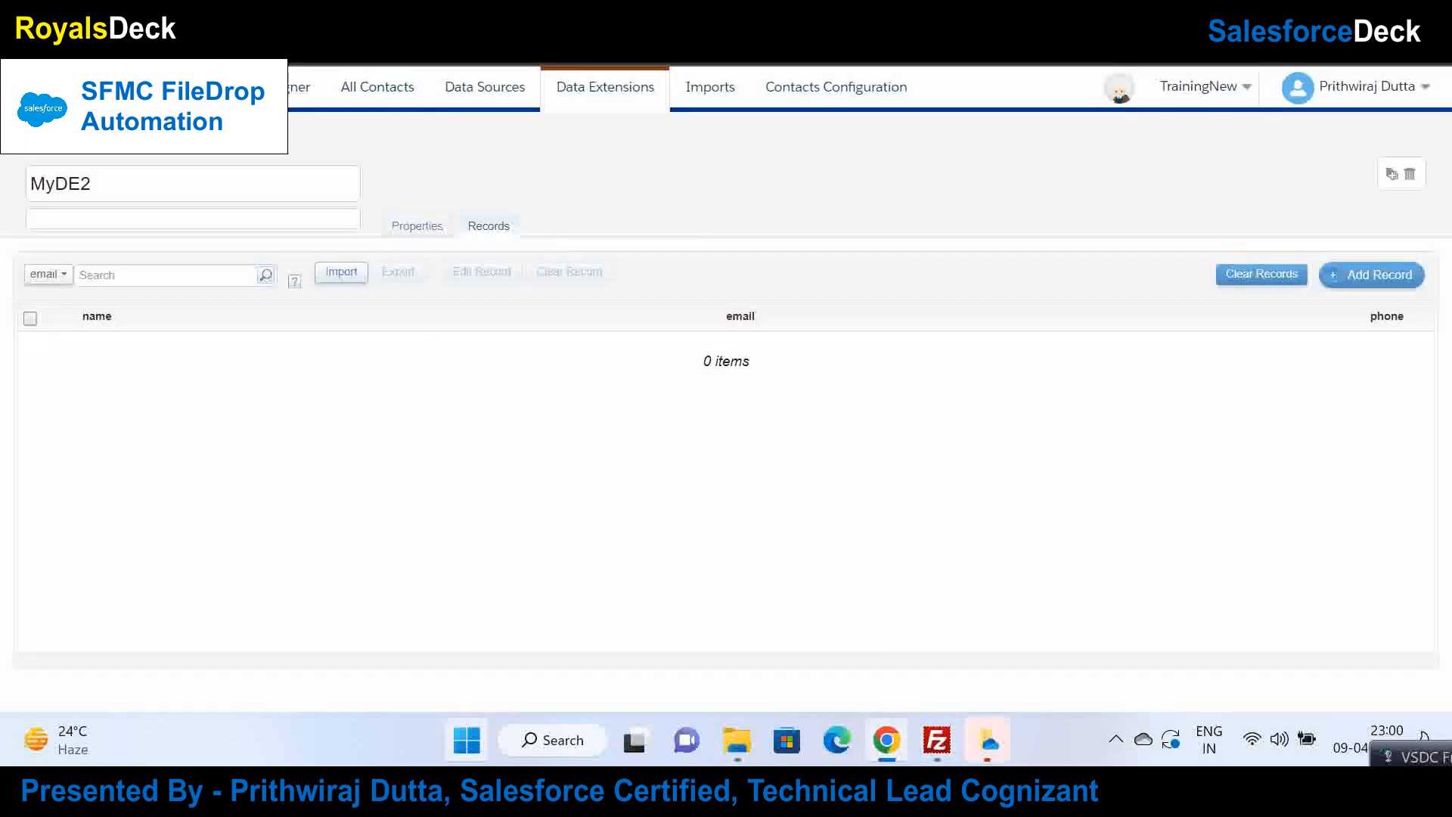
Step: Watch MyAutomation's Activity run log, refreshing it repeatedly as the new run progresses
click(680, 11)
click(678, 214)
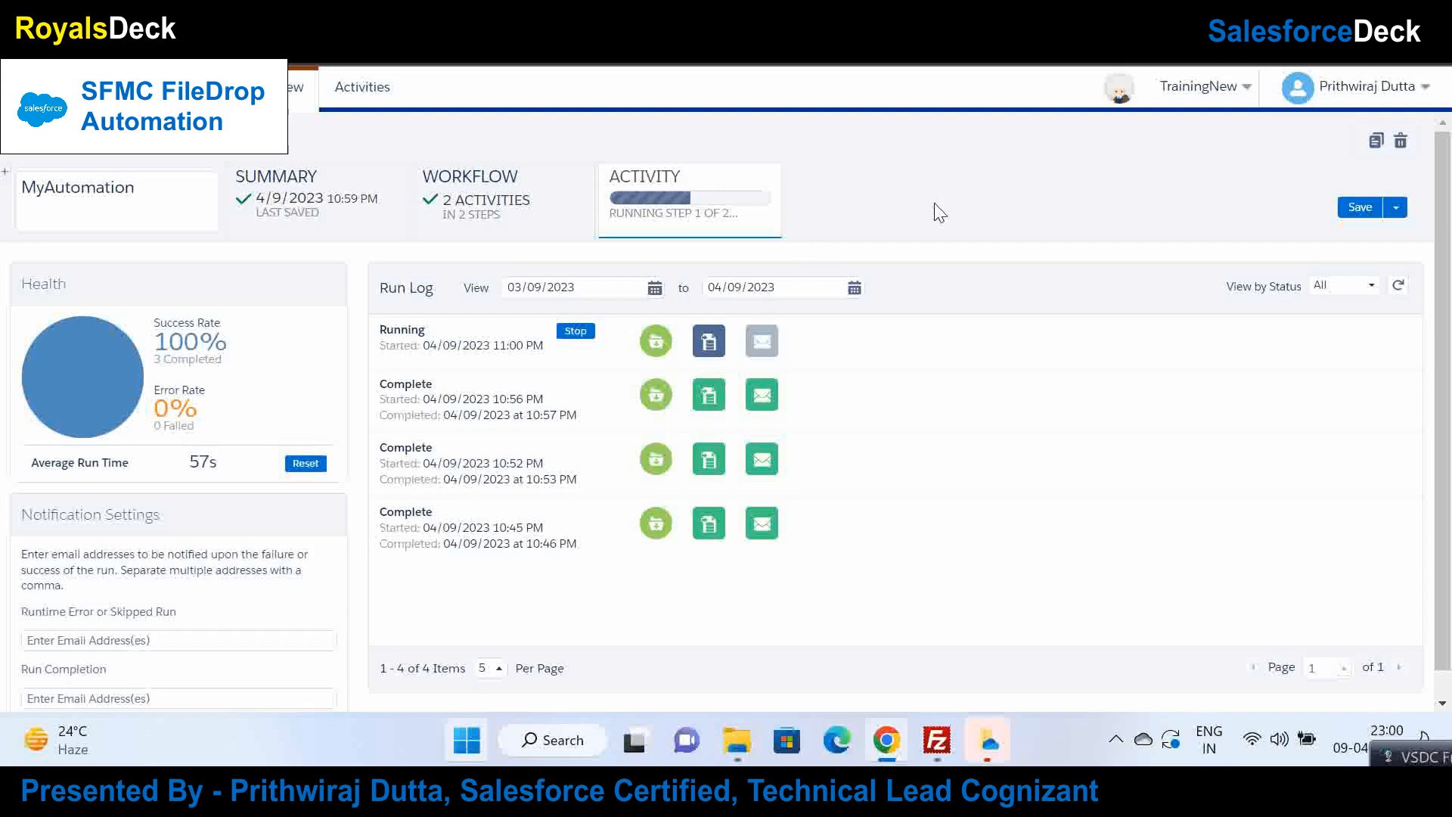
click(1398, 285)
click(1395, 286)
click(1399, 287)
click(1397, 287)
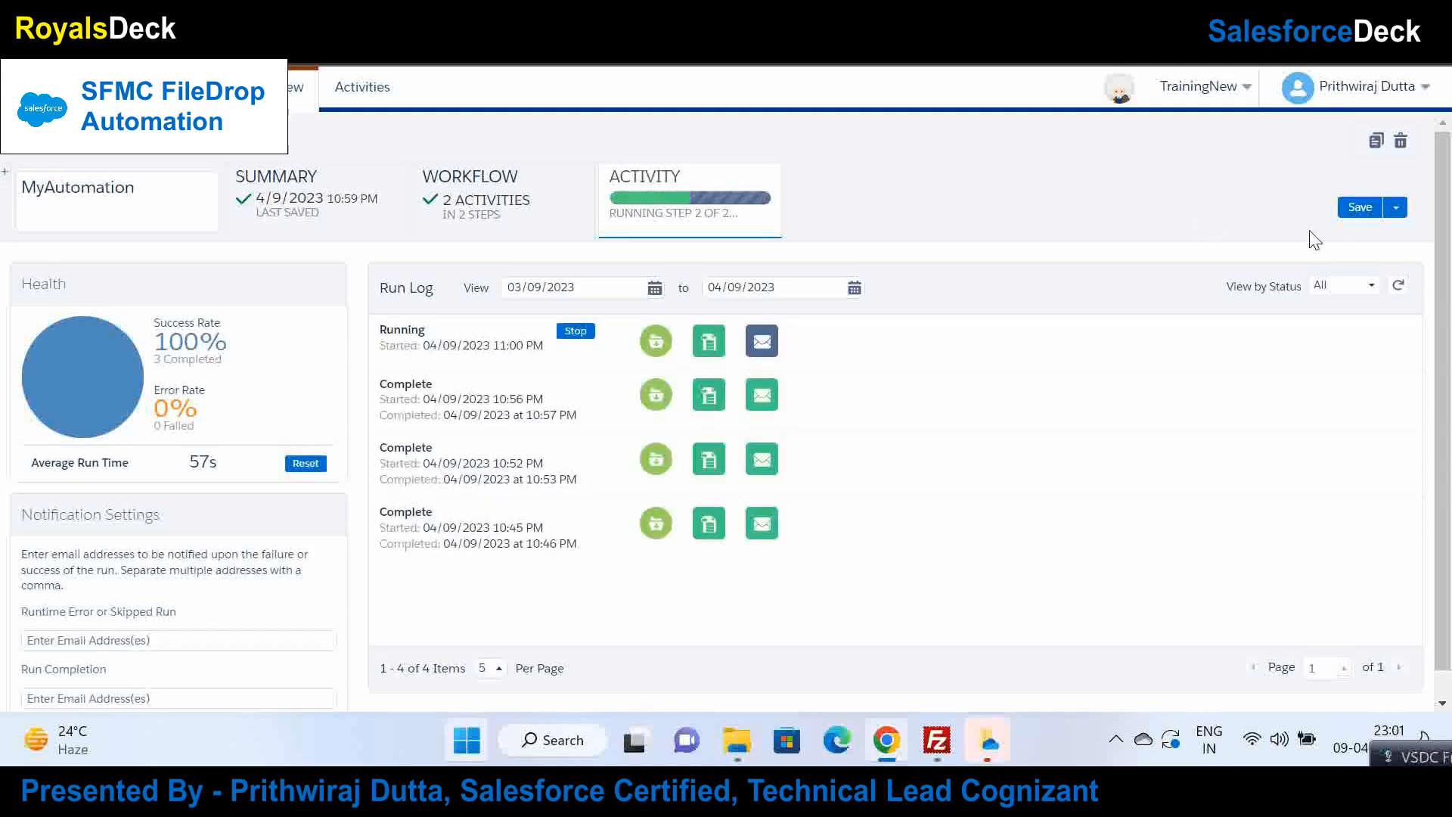
click(1400, 286)
click(1398, 287)
click(1399, 284)
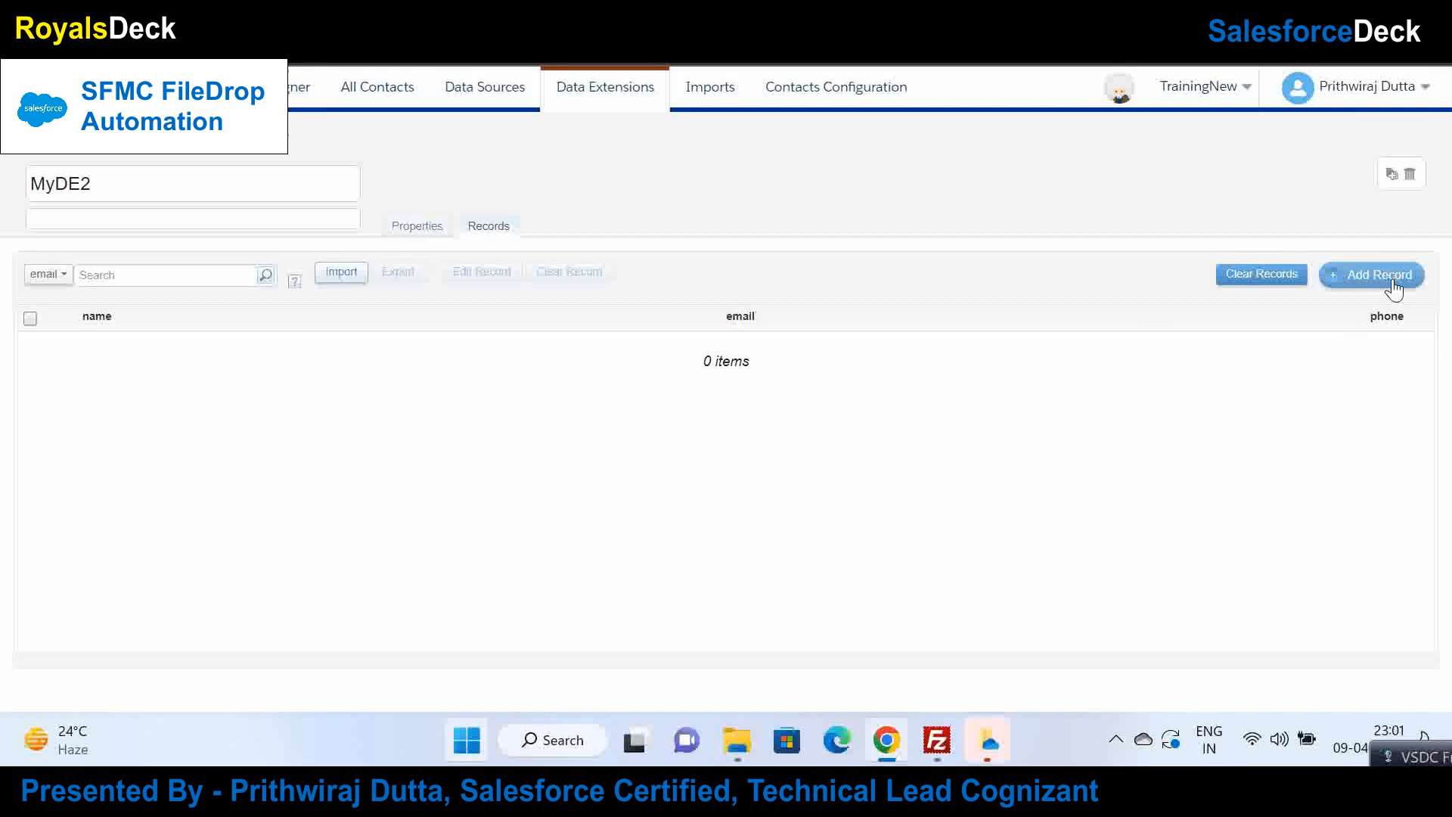
Step: Reload the MyDE2 records, then refresh the run log until the 11:01 PM run shows Complete
click(1354, 275)
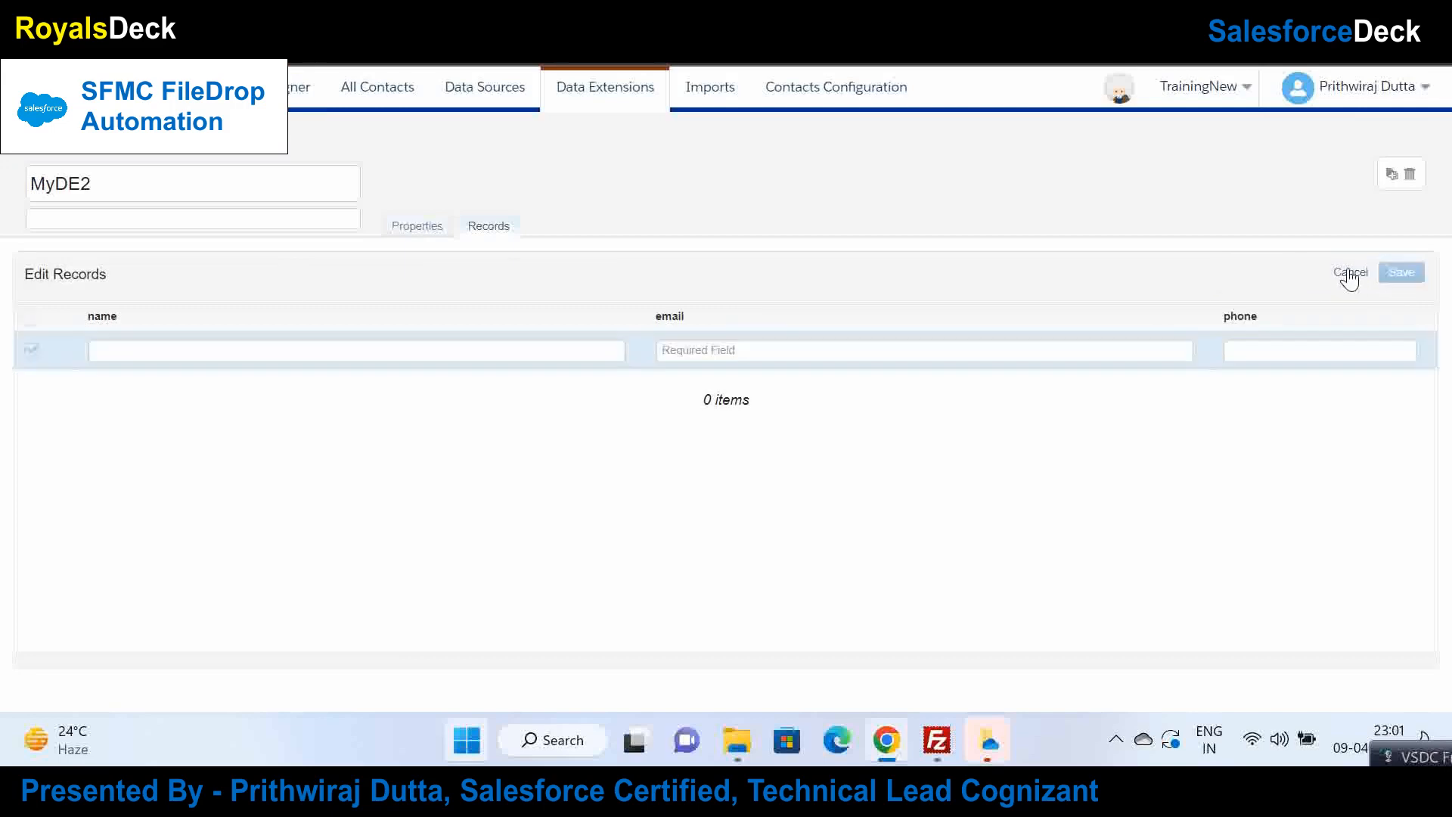
click(1350, 274)
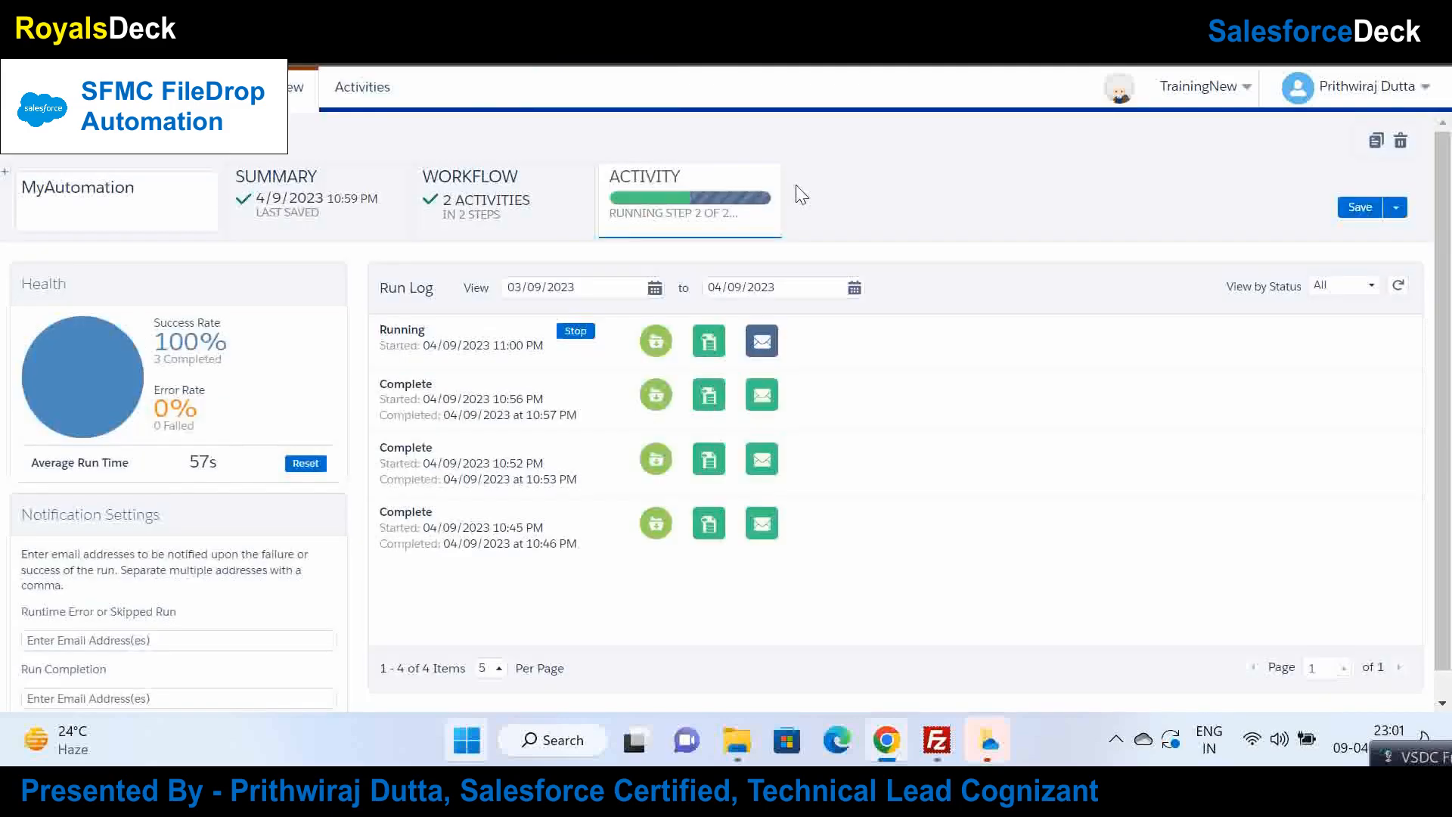
click(1400, 285)
click(1398, 285)
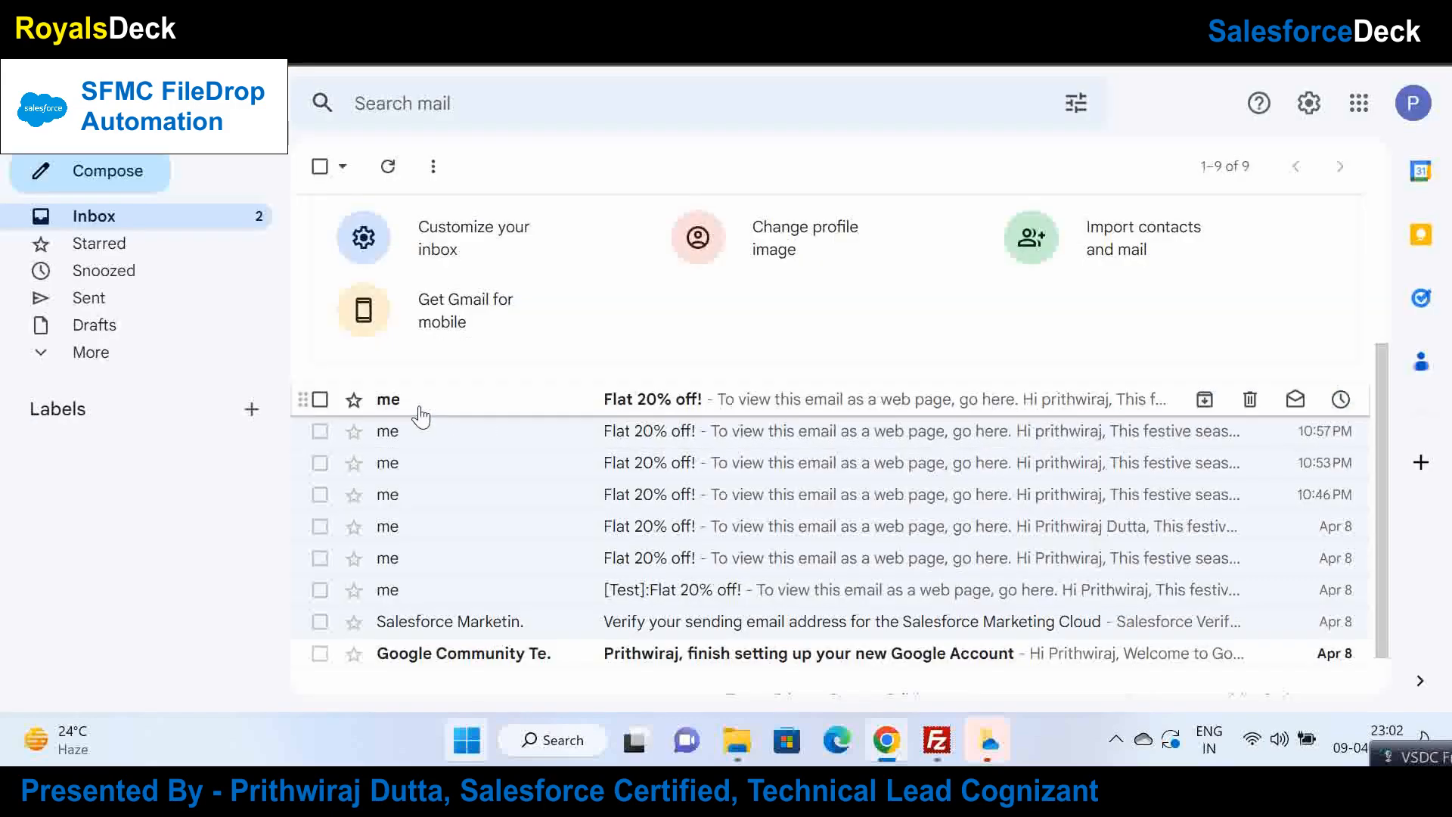
Step: Open the newest Flat 20% off! email from 11:01 PM and mark it Looks safe
click(416, 404)
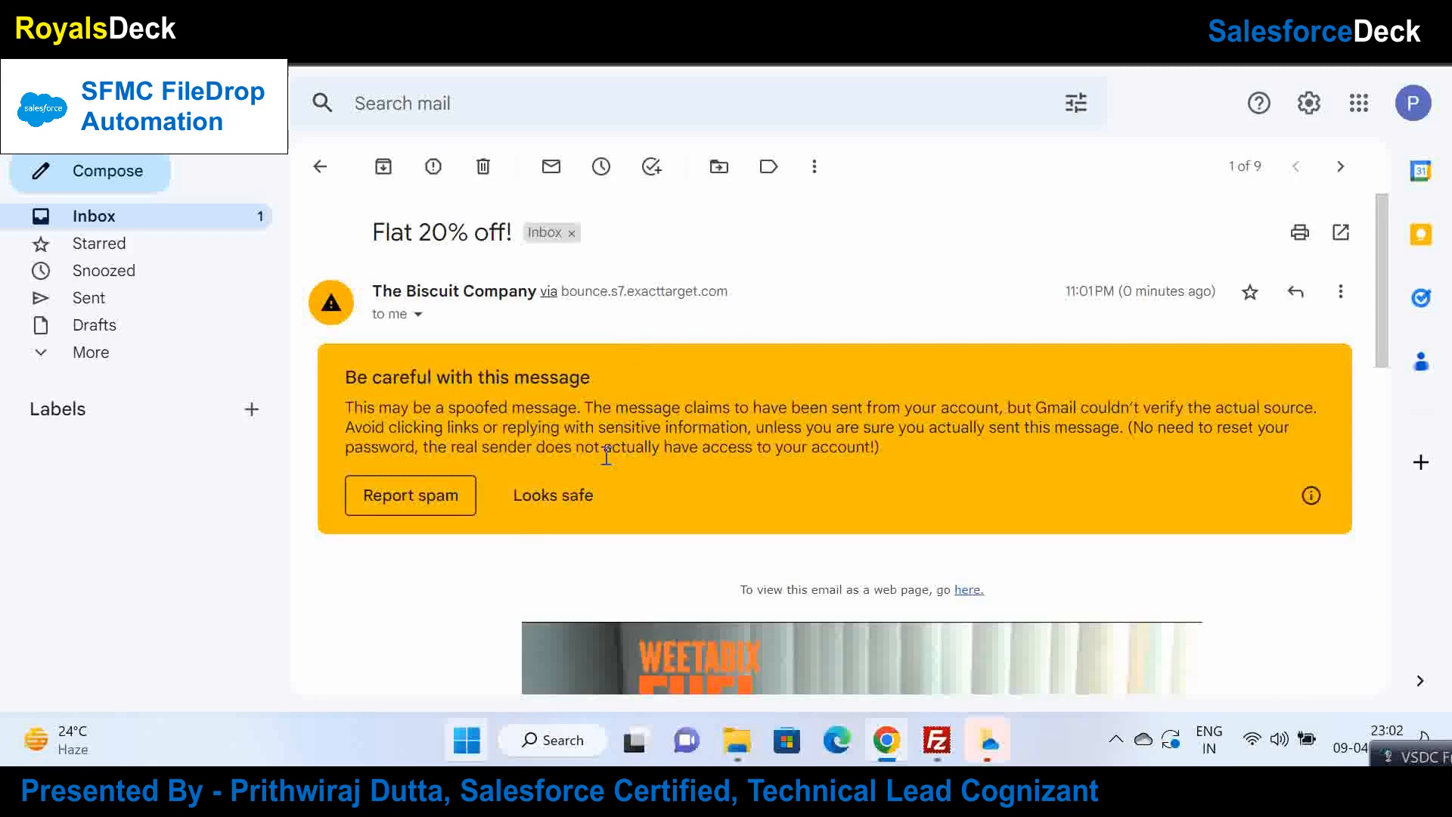
click(522, 502)
mouse_move(1386, 338)
mouse_down()
mouse_move(1388, 471)
mouse_move(1387, 378)
mouse_up()
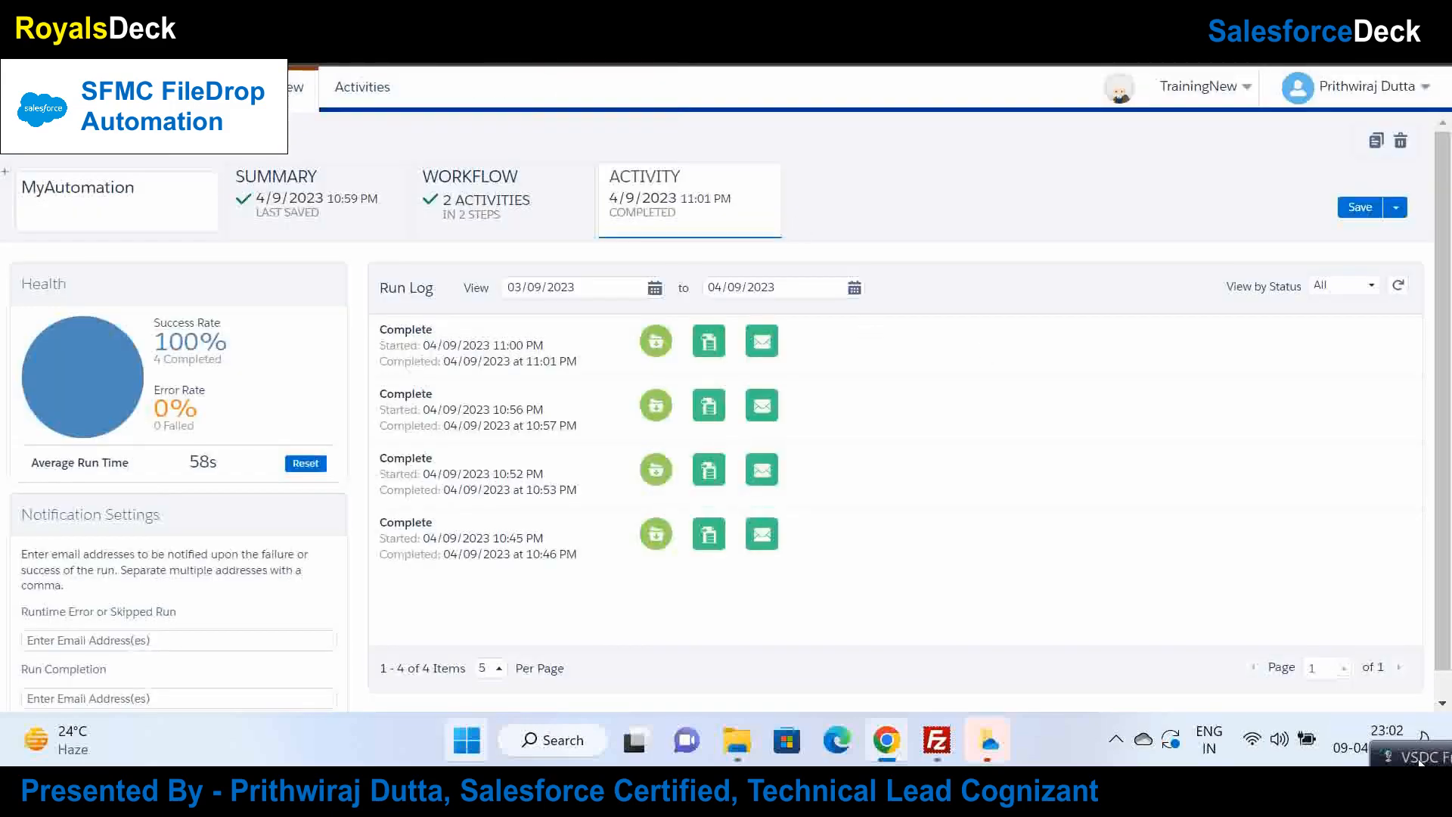
Step: Show MyAutomation's workflow: the file drop feeding MyImport, then MyEmailSend
drag(1419, 759, 1212, 612)
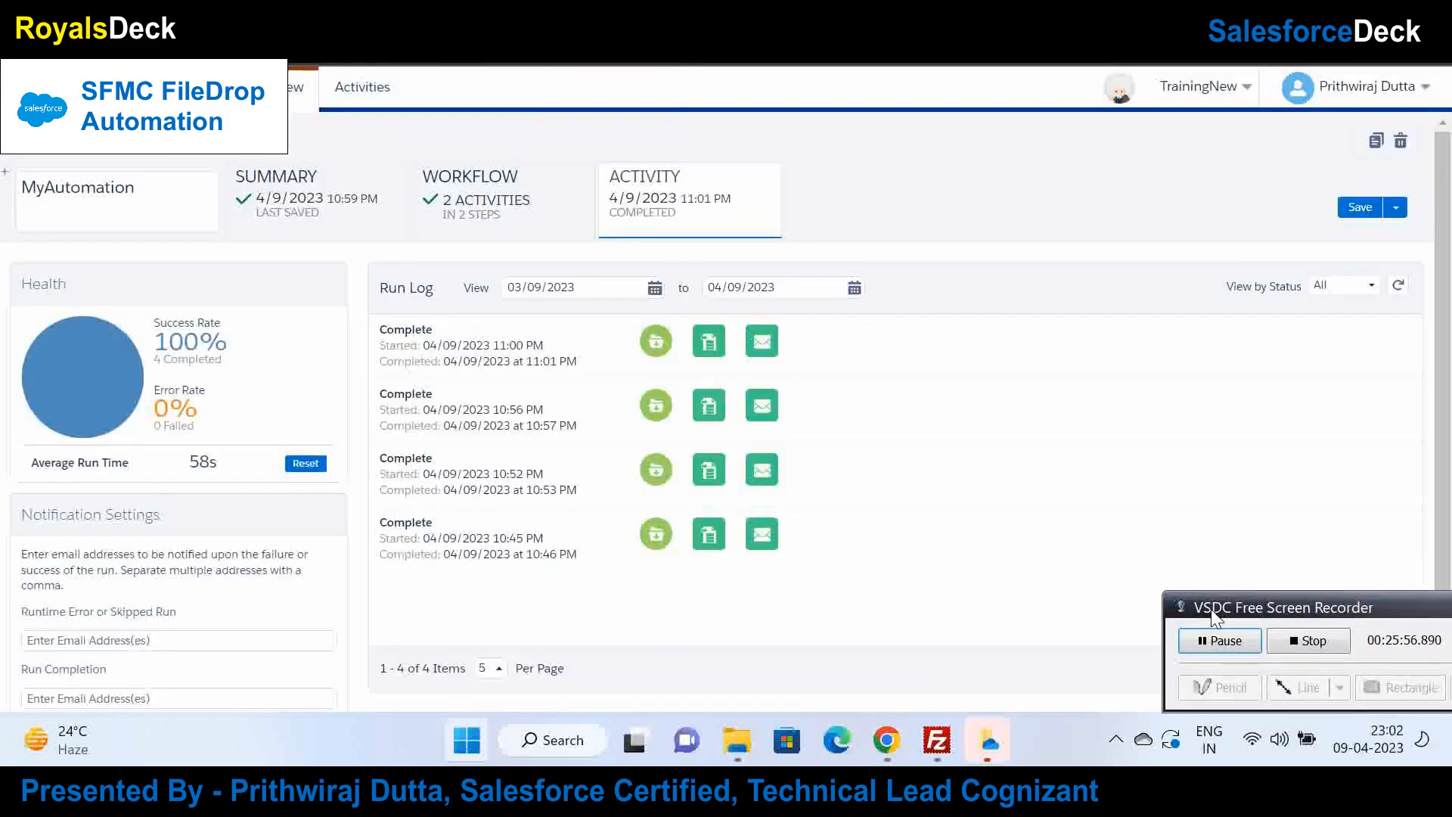
click(501, 220)
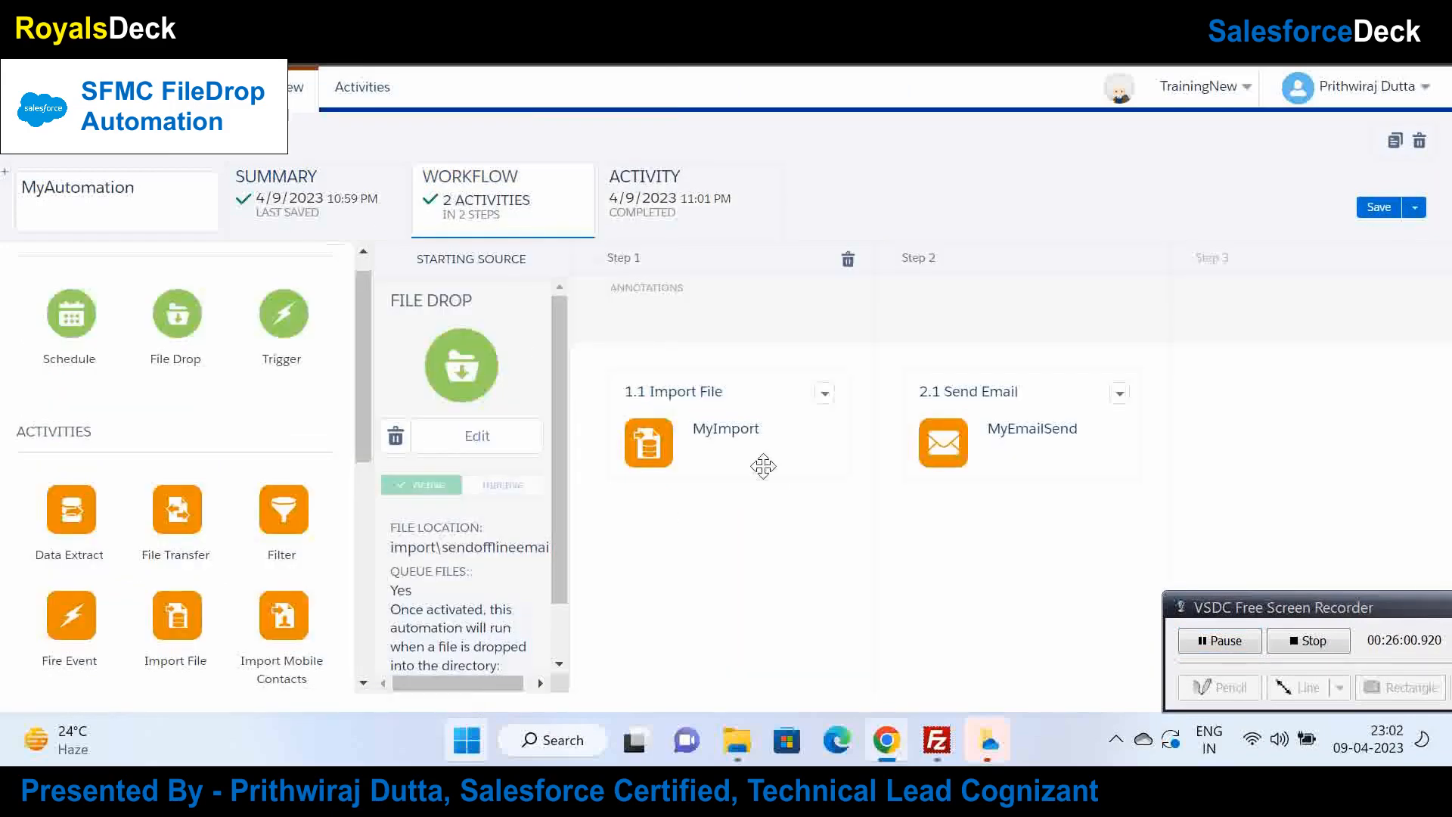